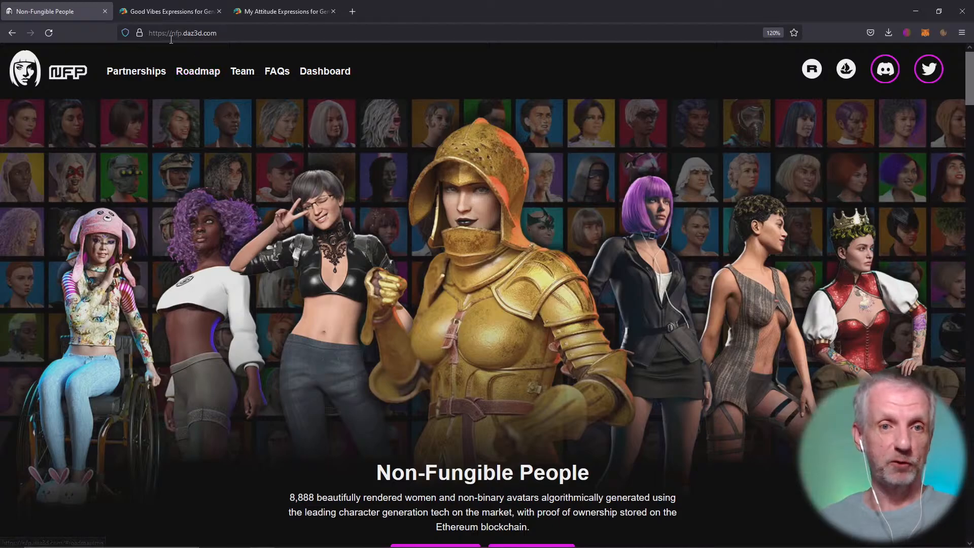
- Launch PointerFocus and turn on its pointer highlight
{"action": "key", "text": "super"}
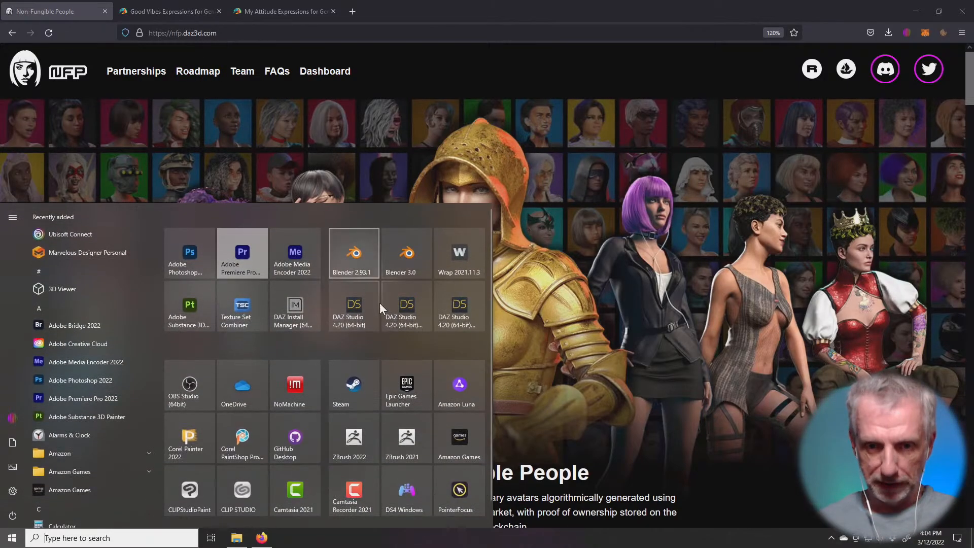
{"action": "left_click", "coordinate": [439, 467]}
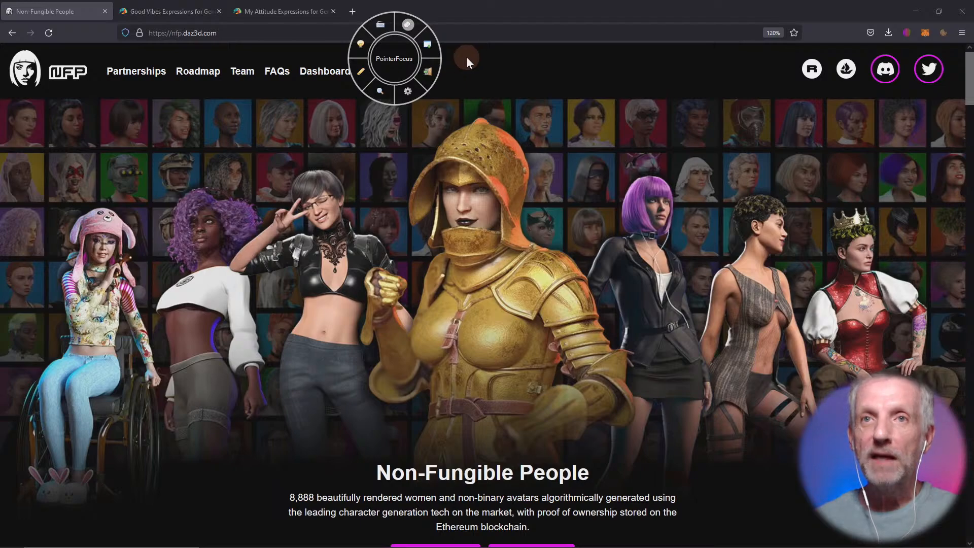
{"action": "left_click", "coordinate": [431, 45]}
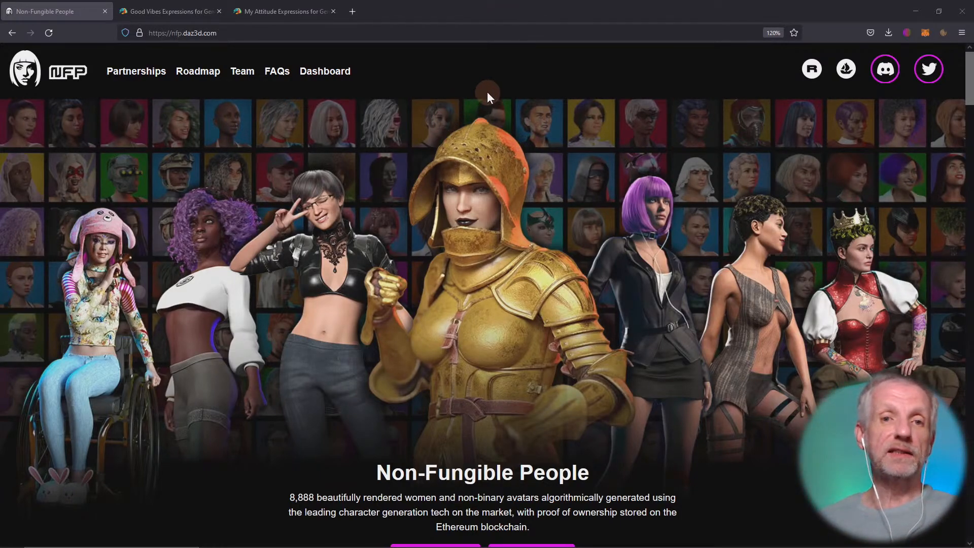
- Open daz3d.com in a new browser tab
{"action": "double_click", "coordinate": [367, 14]}
{"action": "type", "text": "daz3d.com/"}
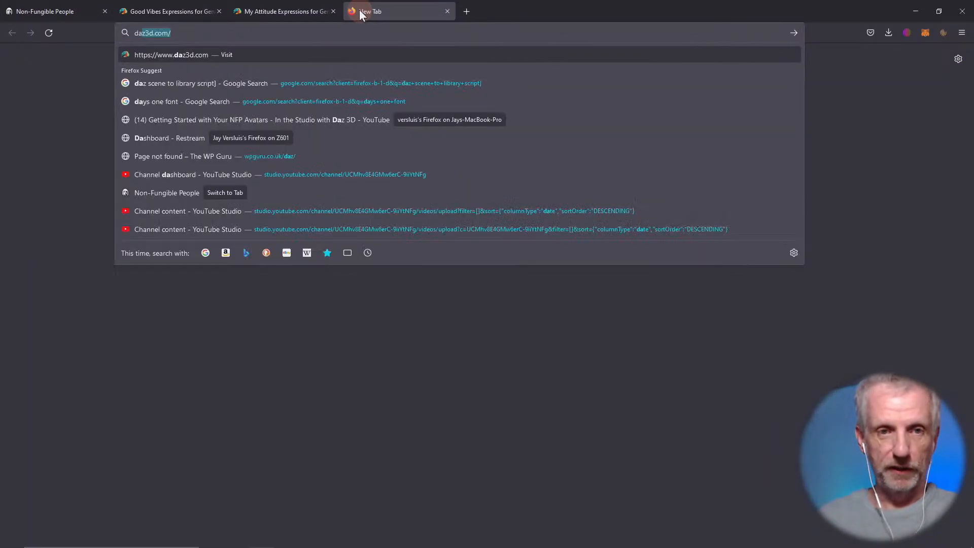
{"action": "key", "text": "Return"}
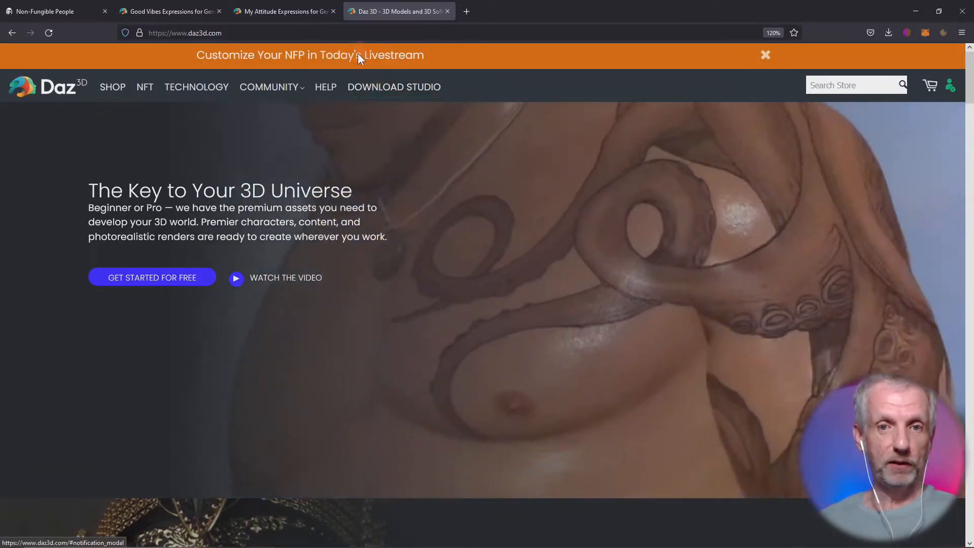
- Read the "Customize Your NFP in Today's Livestream" notice and dismiss both the notice and its banner
{"action": "left_click", "coordinate": [358, 54]}
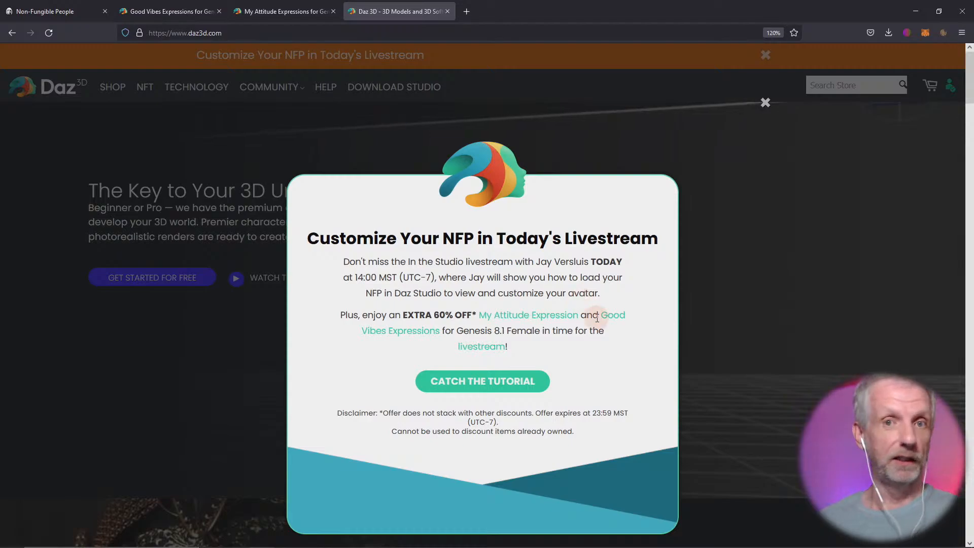
{"action": "left_click", "coordinate": [763, 102]}
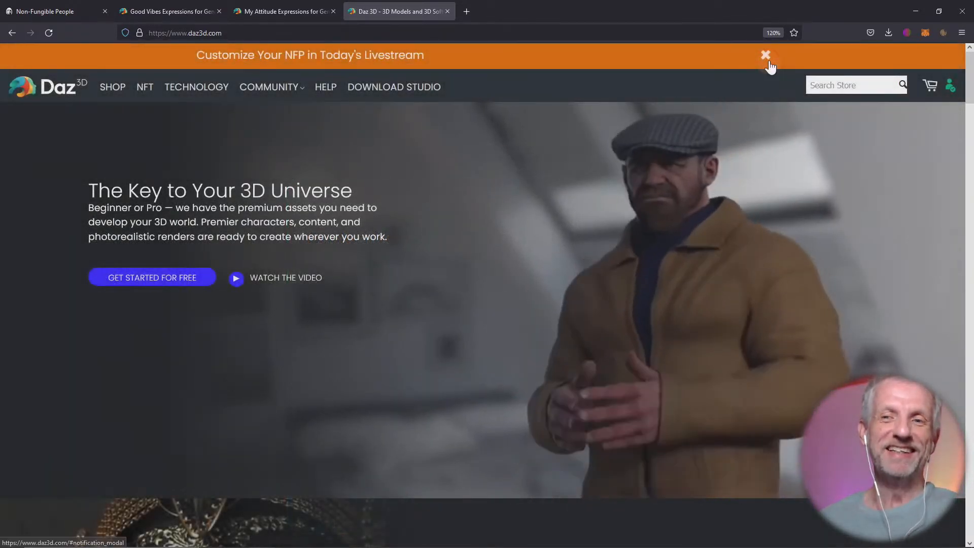
{"action": "left_click", "coordinate": [765, 55]}
- Look through the Daz 3D home page, including the Meet Daz Studio and 3D library sections
{"action": "scroll", "coordinate": [596, 256], "scroll_direction": "down", "scroll_amount": 6}
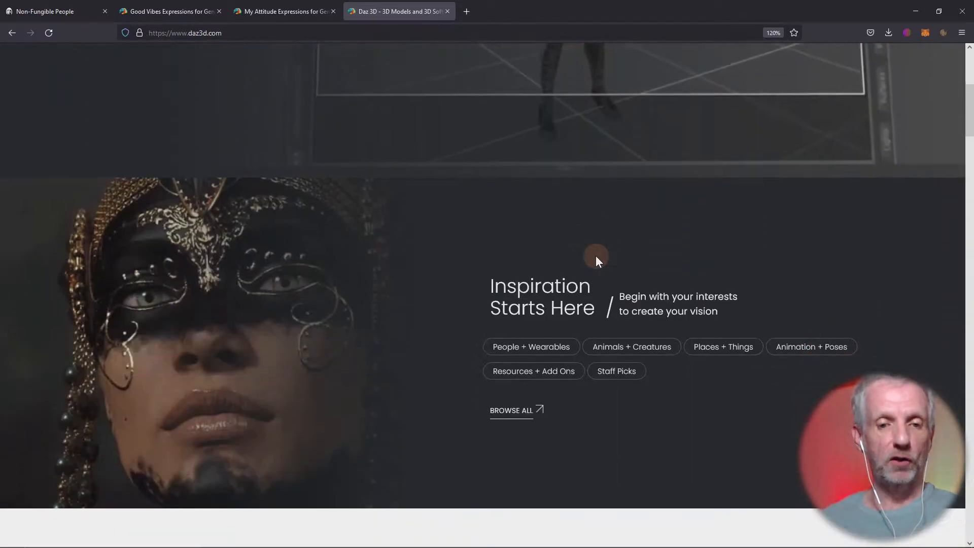
{"action": "scroll", "coordinate": [405, 318], "scroll_direction": "down", "scroll_amount": 7}
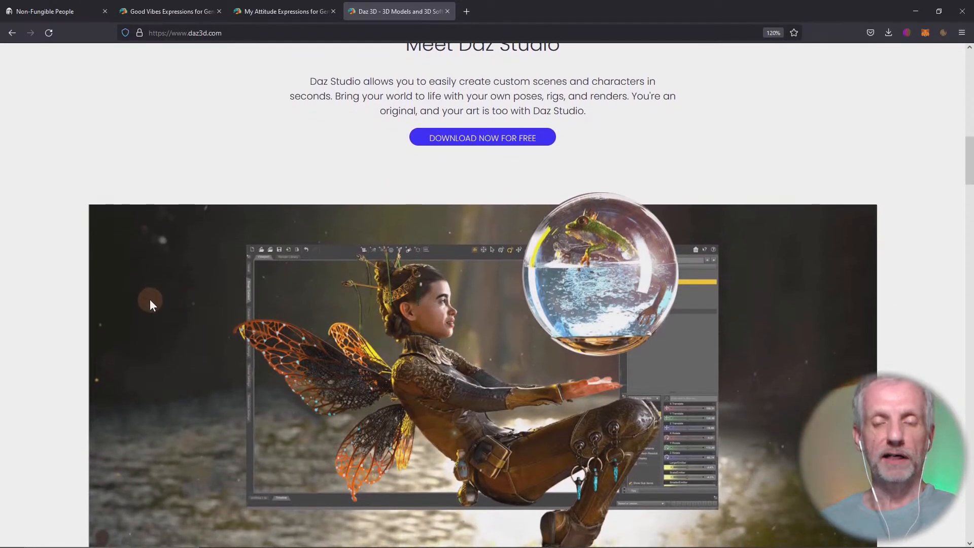
{"action": "scroll", "coordinate": [178, 272], "scroll_direction": "up", "scroll_amount": 2}
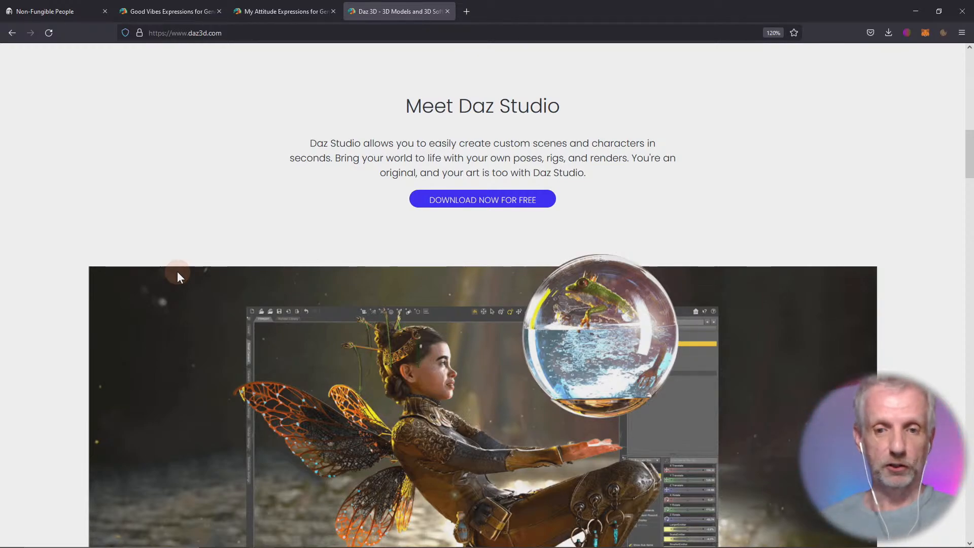
{"action": "scroll", "coordinate": [178, 274], "scroll_direction": "down", "scroll_amount": 7}
{"action": "scroll", "coordinate": [177, 274], "scroll_direction": "down", "scroll_amount": 4}
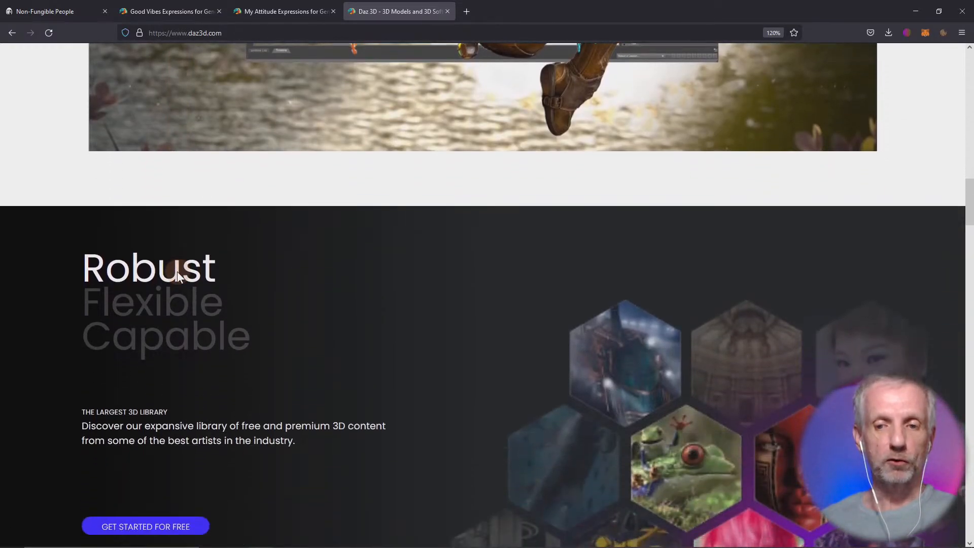
{"action": "scroll", "coordinate": [178, 274], "scroll_direction": "up", "scroll_amount": 15}
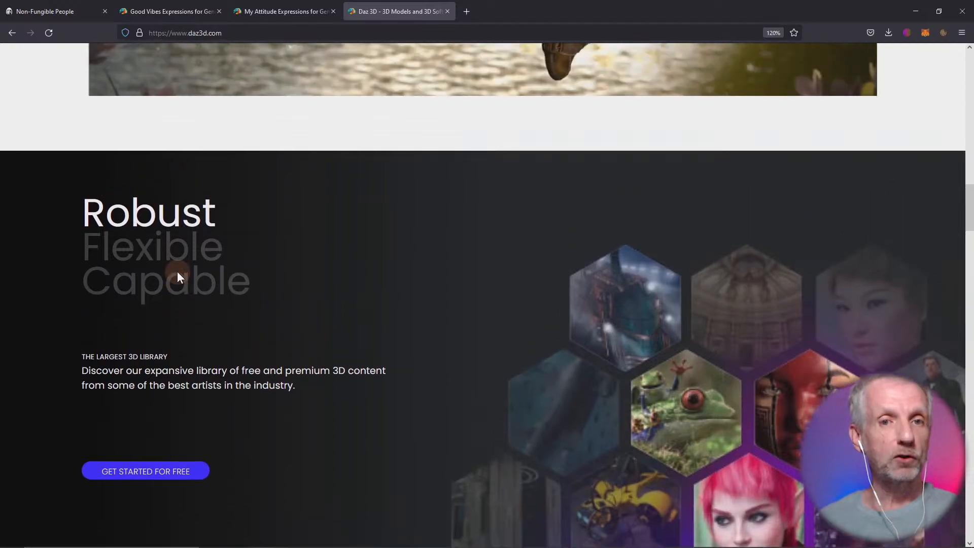
{"action": "scroll", "coordinate": [178, 272], "scroll_direction": "up", "scroll_amount": 3}
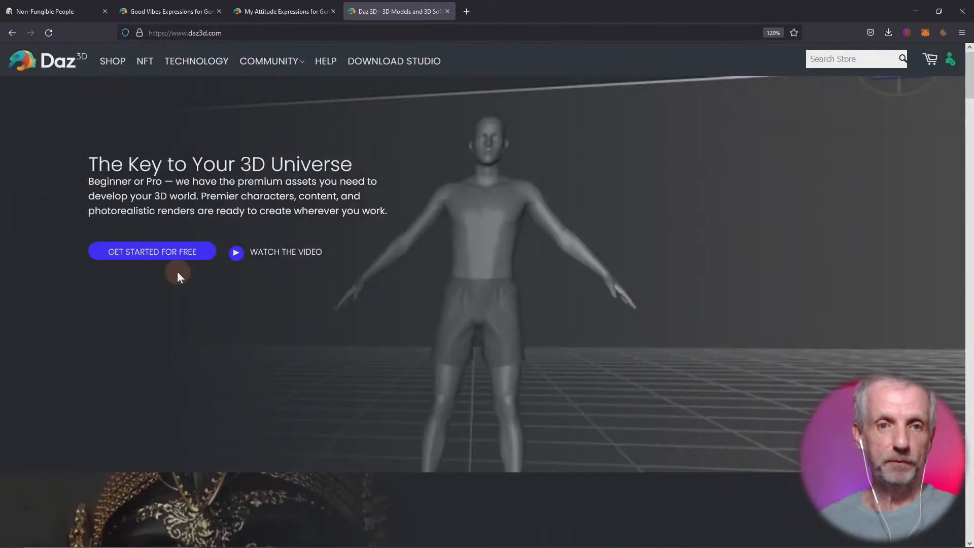
- Open the Daz 3D shop and look over its promotions and What's Hot products
{"action": "left_click", "coordinate": [106, 61]}
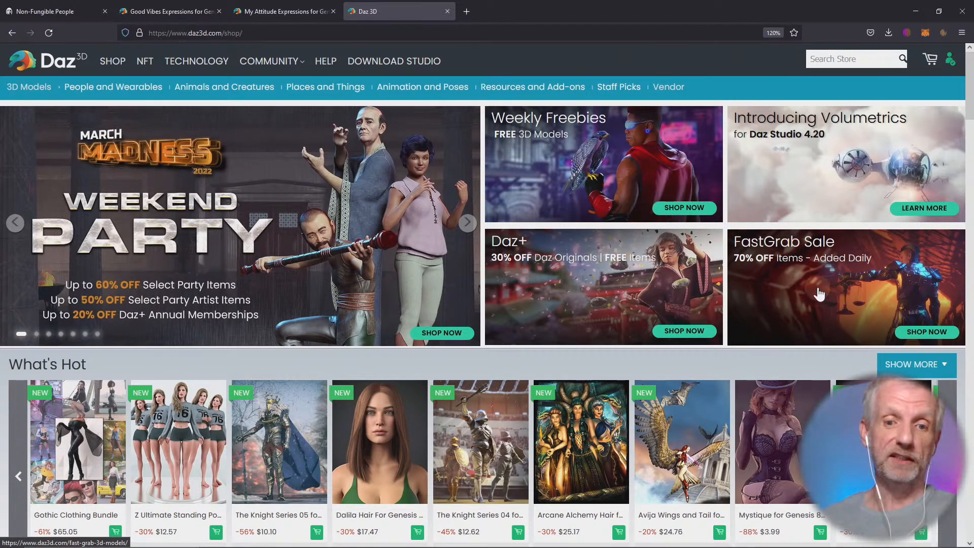
{"action": "scroll", "coordinate": [818, 294], "scroll_direction": "down", "scroll_amount": 3}
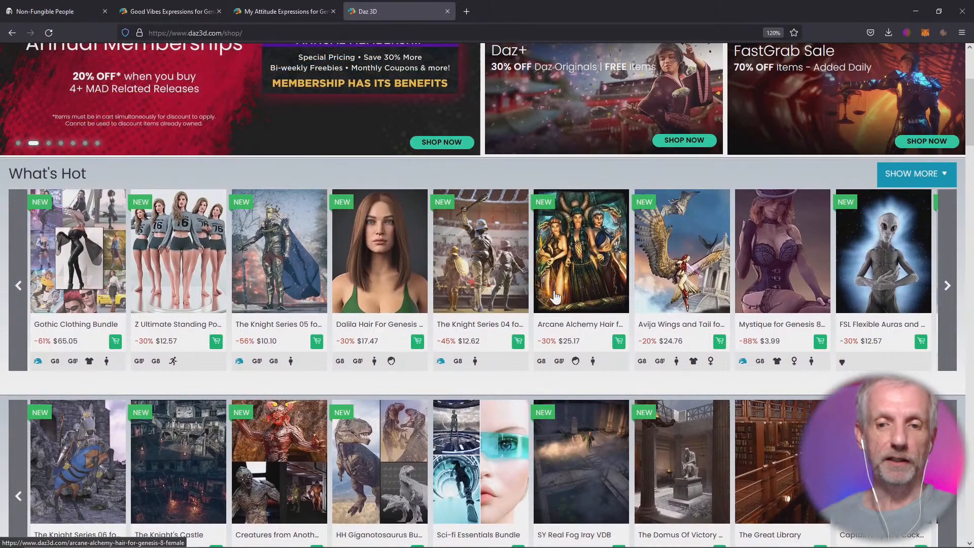
{"action": "scroll", "coordinate": [555, 297], "scroll_direction": "up", "scroll_amount": 3}
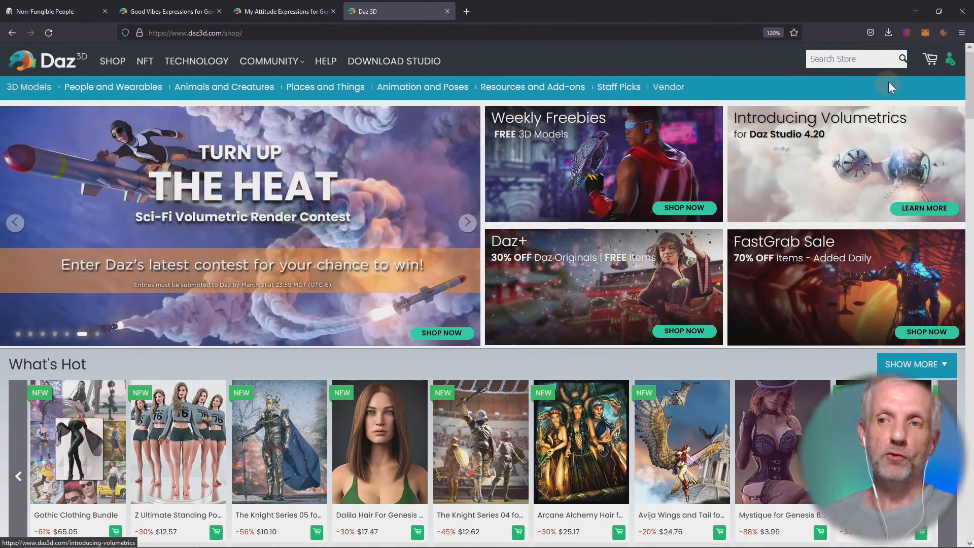
- Minimize the browser and launch DAZ Studio 4.20 (64-bit)
{"action": "left_click", "coordinate": [916, 12]}
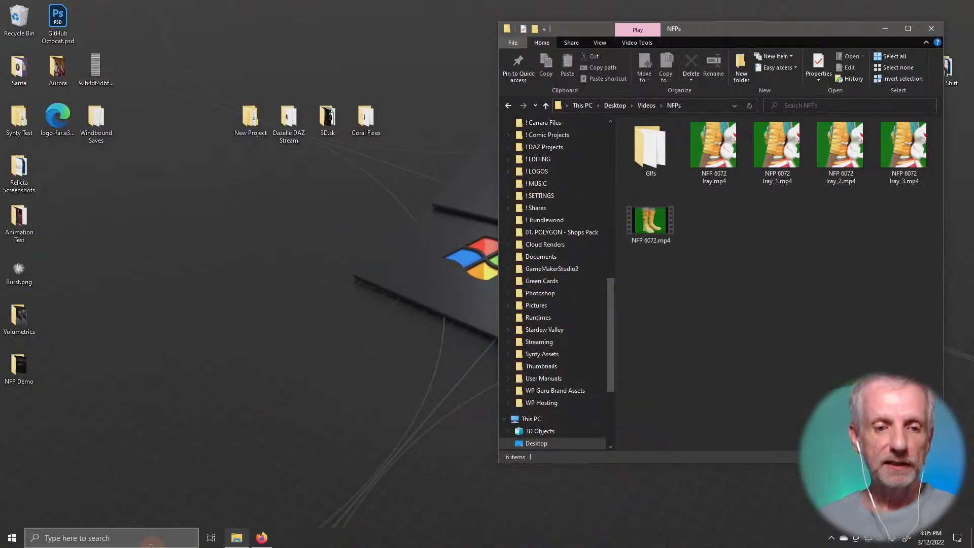
{"action": "left_click", "coordinate": [7, 540]}
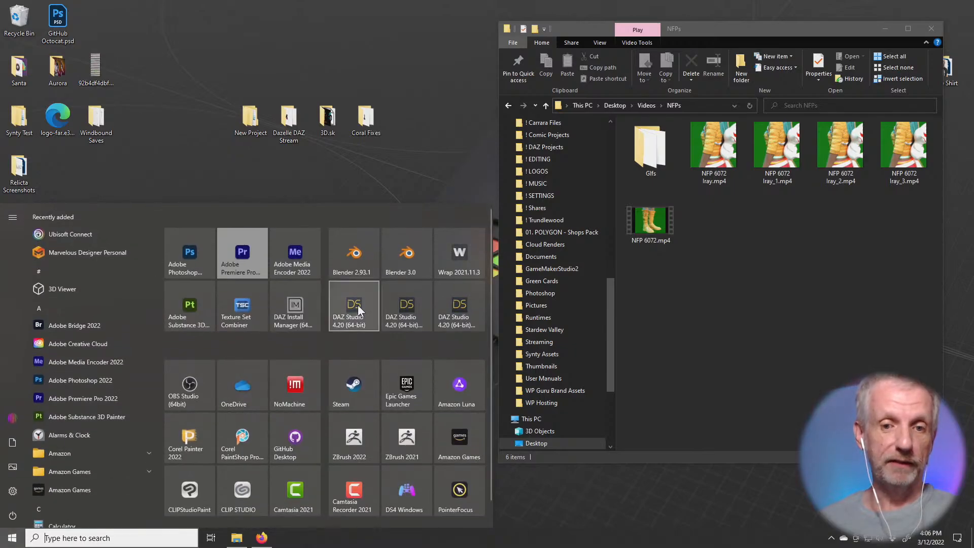
{"action": "left_click", "coordinate": [357, 305]}
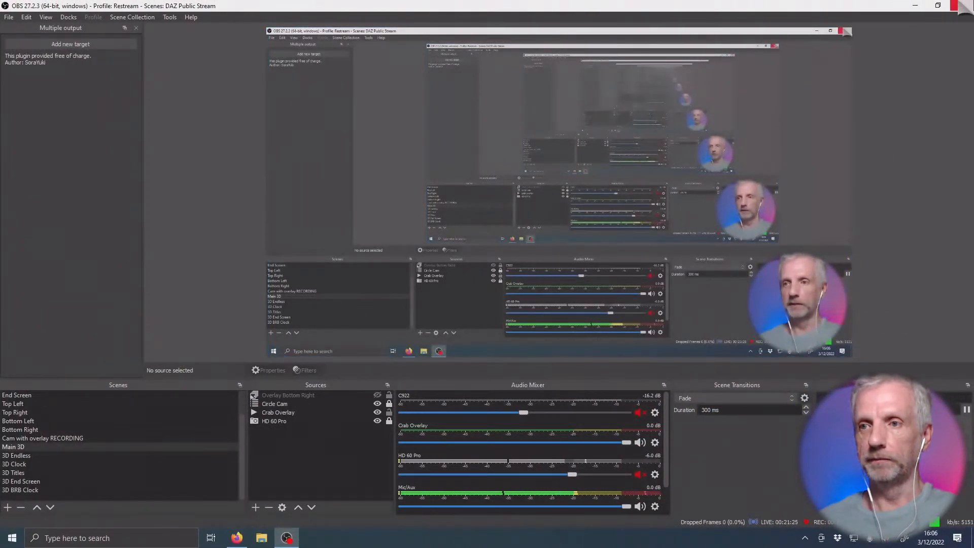
- Open the NoMachine connection information and disconnect the remote session
{"action": "left_click", "coordinate": [969, 4]}
{"action": "left_click", "coordinate": [662, 130]}
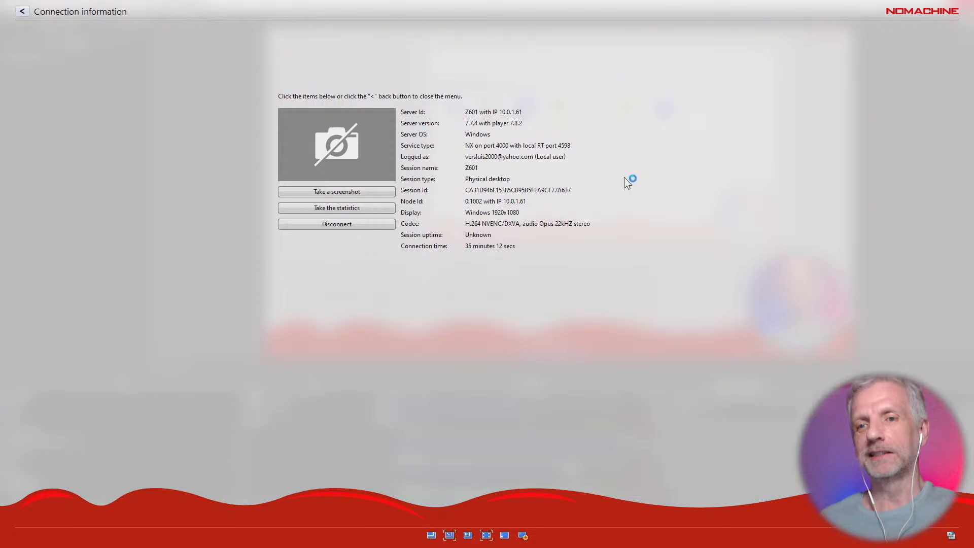
{"action": "left_click", "coordinate": [386, 224]}
- Bring up DAZ Studio on Desktop 2, move its window to Desktop 1 and switch to that desktop
{"action": "key", "text": "super+Tab"}
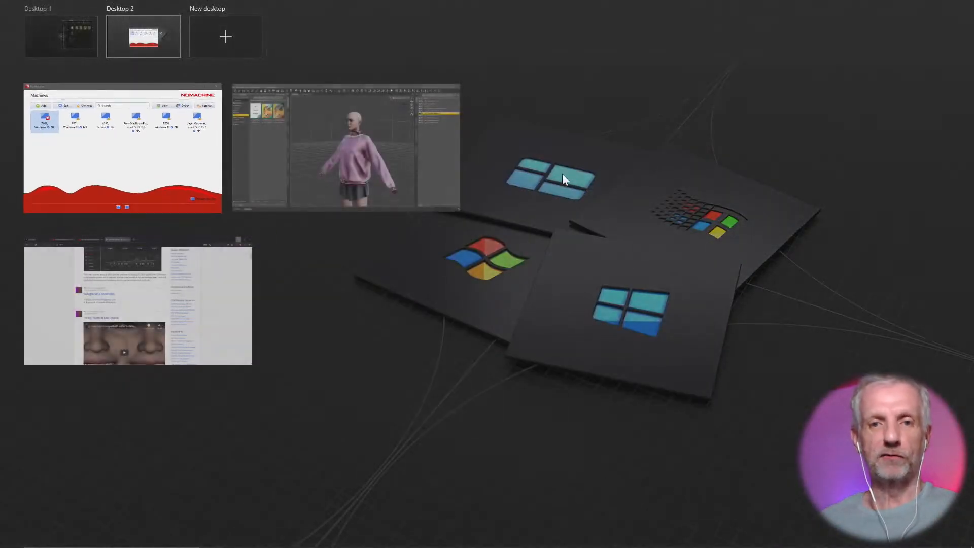
{"action": "left_click", "coordinate": [339, 191]}
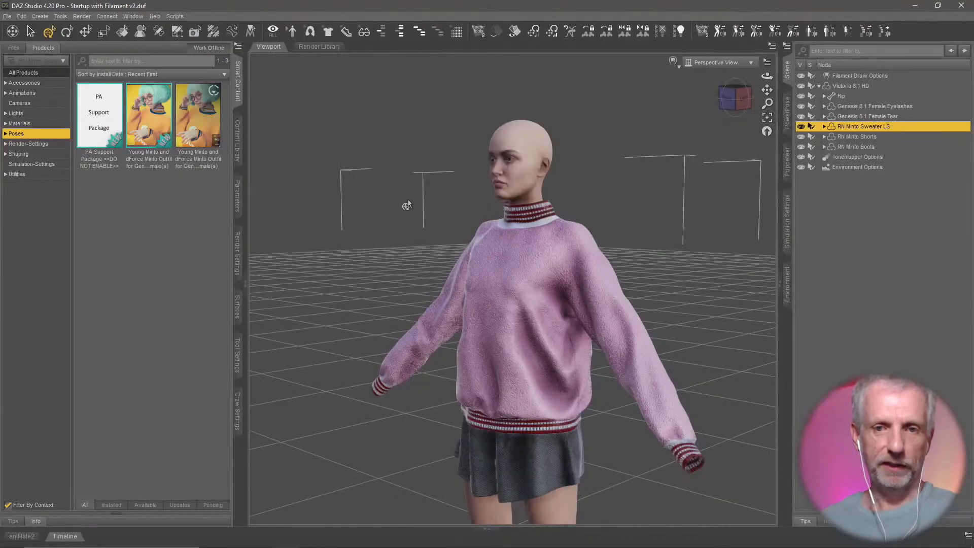
{"action": "key", "text": "super+Tab"}
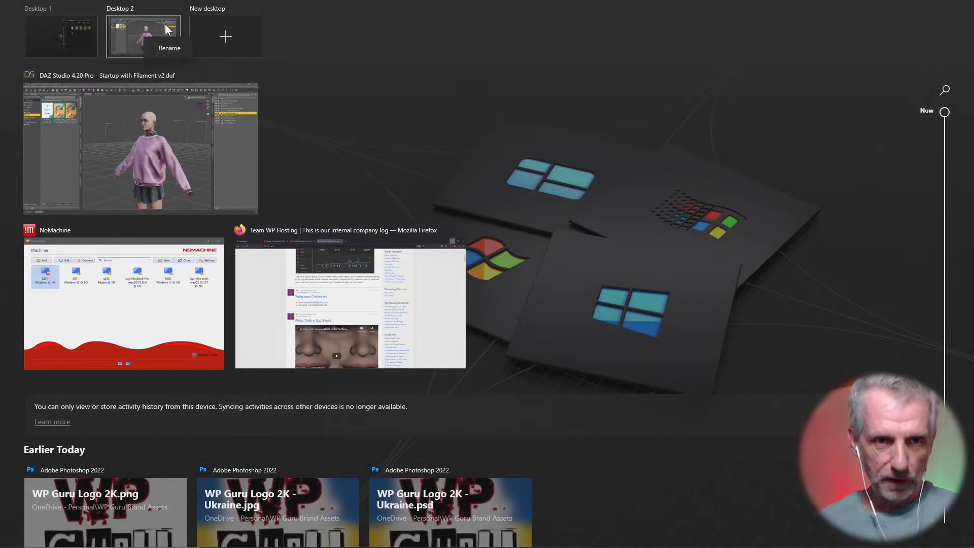
{"action": "right_click", "coordinate": [161, 110]}
{"action": "mouse_move", "coordinate": [246, 157]}
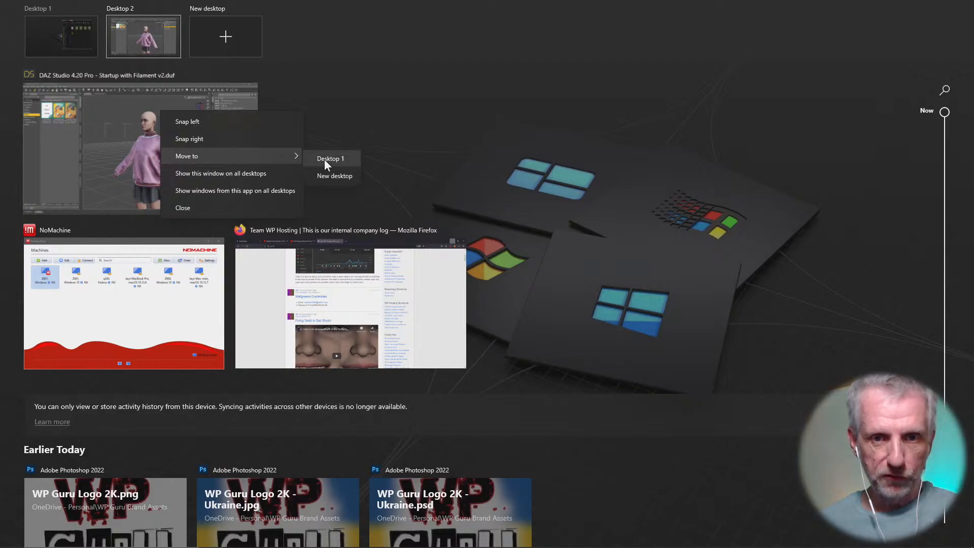
{"action": "left_click", "coordinate": [328, 159]}
{"action": "left_click", "coordinate": [36, 25]}
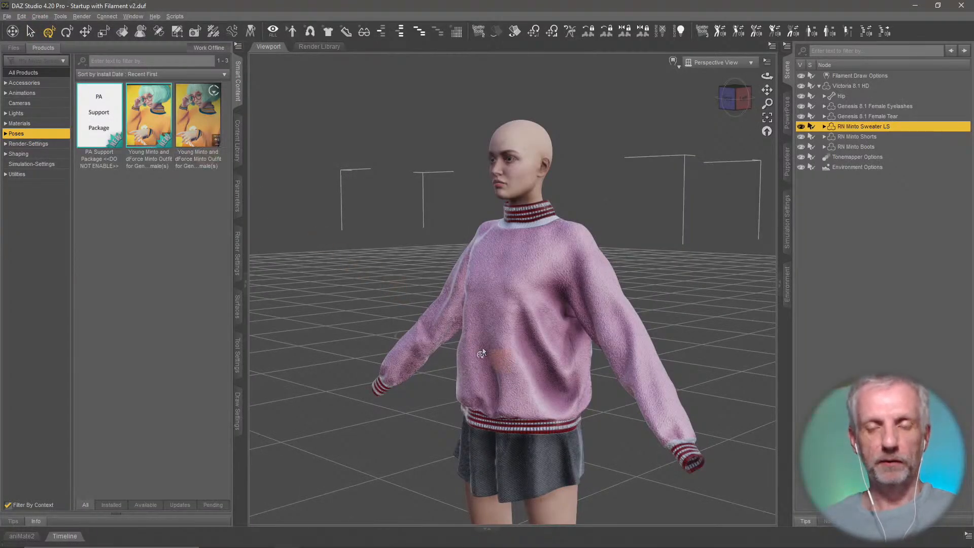
- Examine the Victoria 8.1 HD figure in the pink sweater from different angles and minimize DAZ Studio
{"action": "left_click_drag", "start_coordinate": [506, 361], "coordinate": [527, 333], "text": "alt"}
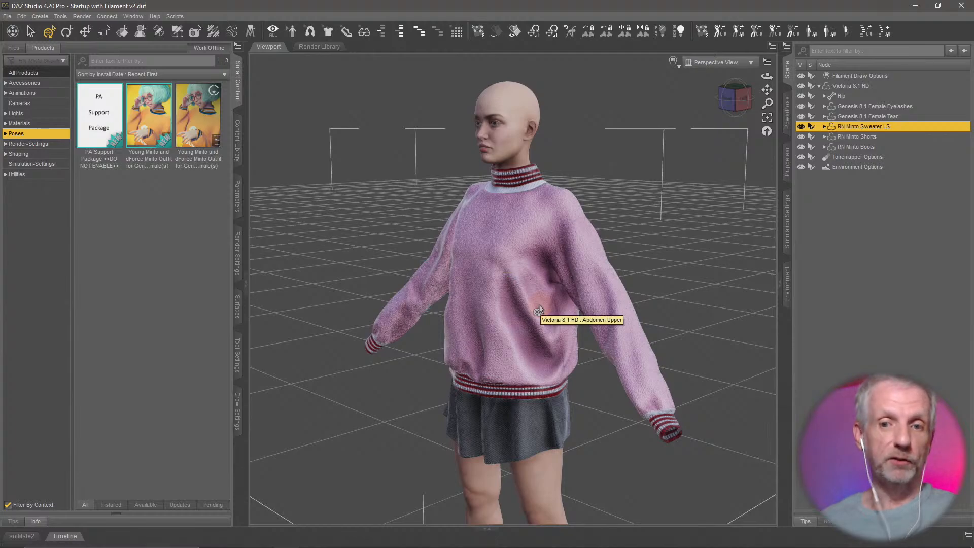
{"action": "left_click_drag", "start_coordinate": [533, 311], "coordinate": [588, 254], "text": "alt"}
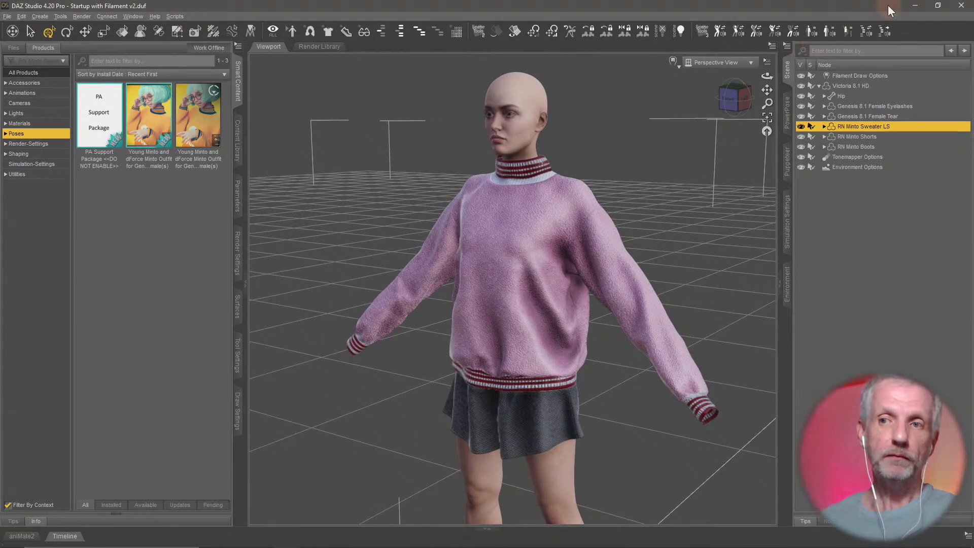
{"action": "left_click", "coordinate": [907, 6]}
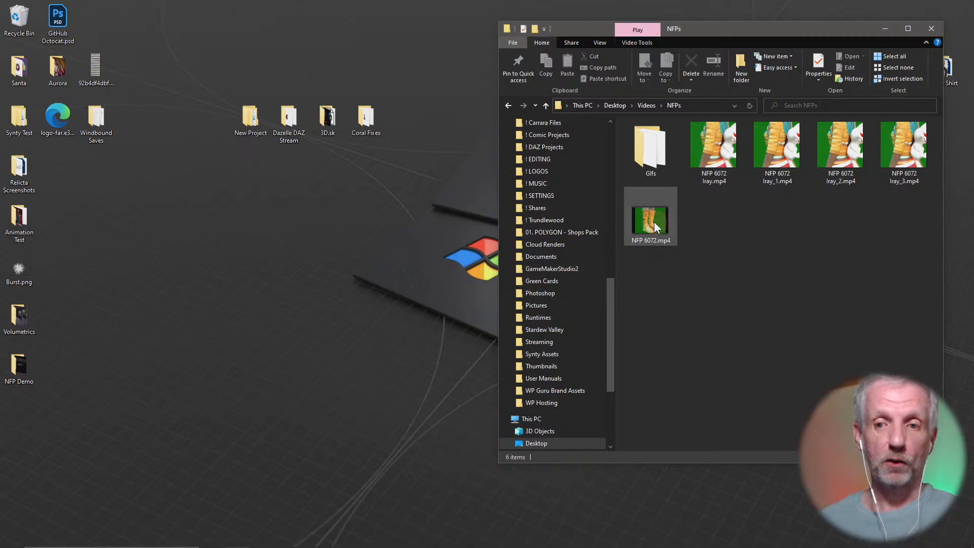
- Play the NFP 6072 Iray.mp4 video from the NFPs folder and close the player
{"action": "double_click", "coordinate": [726, 161]}
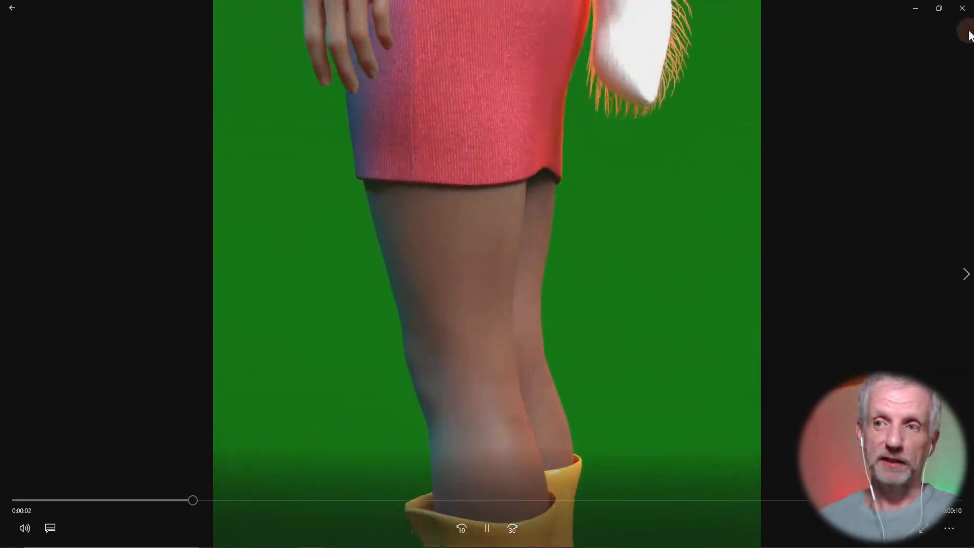
{"action": "left_click", "coordinate": [961, 8]}
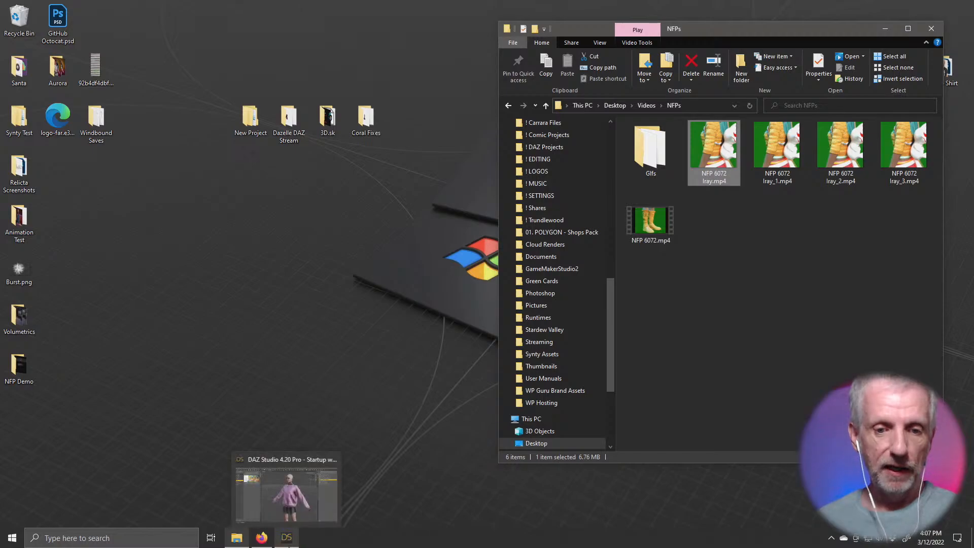
- Switch back to Firefox and open the Dashboard of the Non-Fungible People site
{"action": "left_click", "coordinate": [261, 541]}
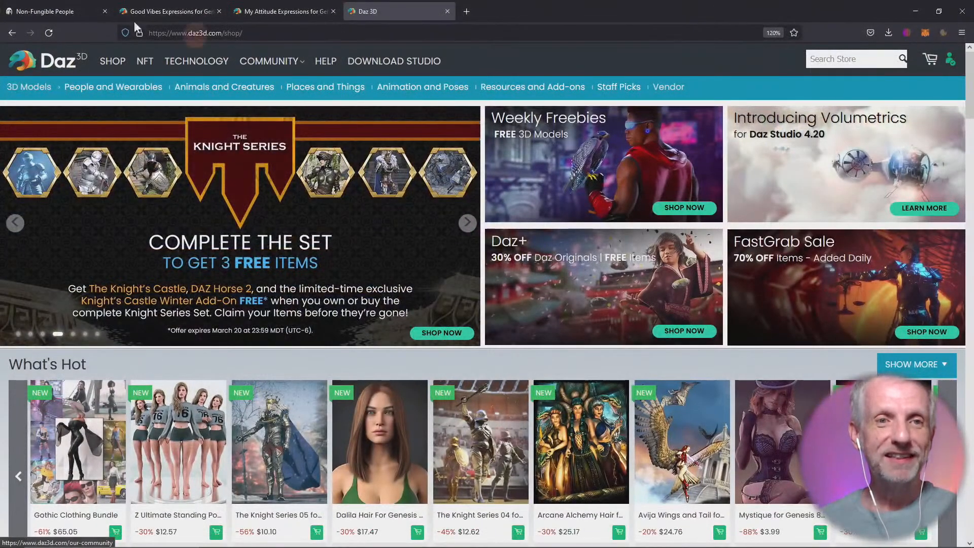
{"action": "left_click", "coordinate": [31, 10]}
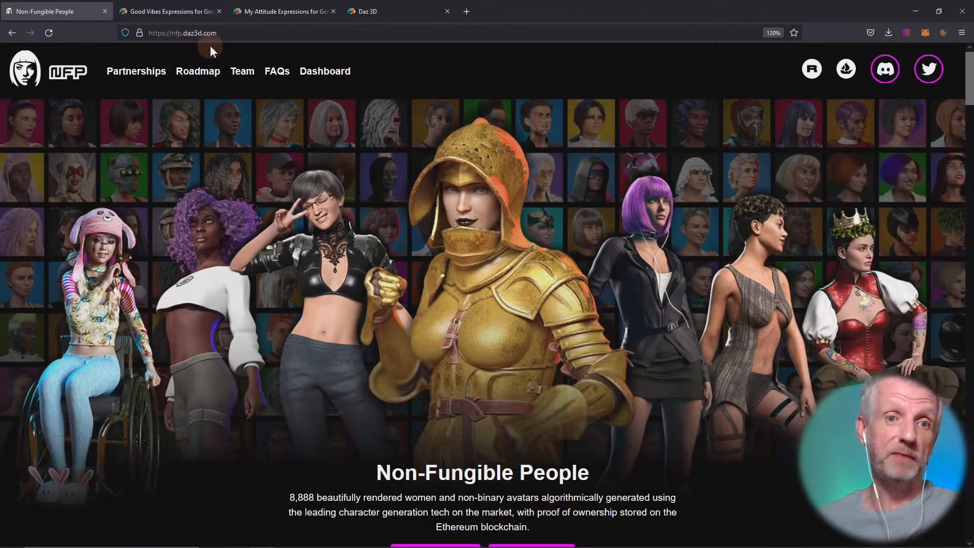
{"action": "left_click", "coordinate": [335, 76]}
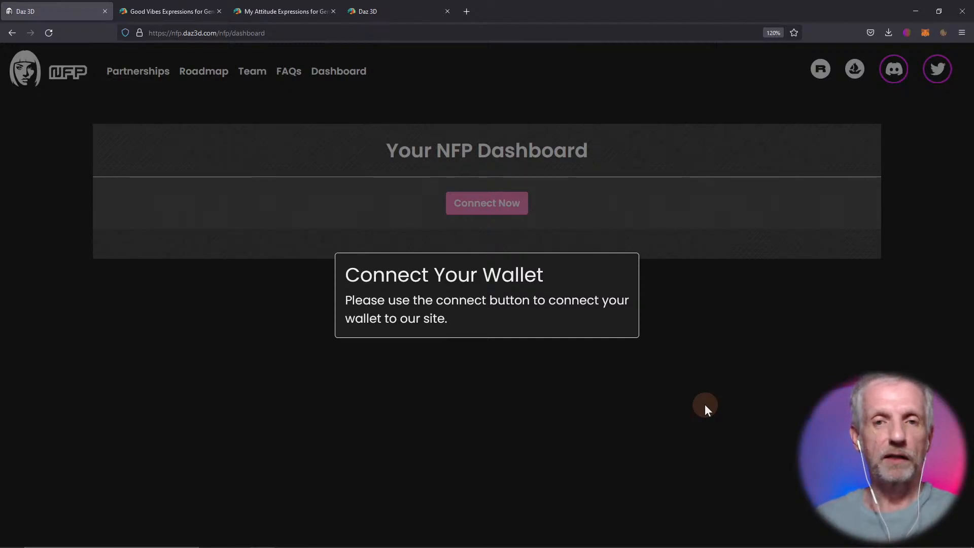
- Open the MetaMask extension, enter the wallet password to unlock it and close its popup
{"action": "left_click", "coordinate": [498, 207]}
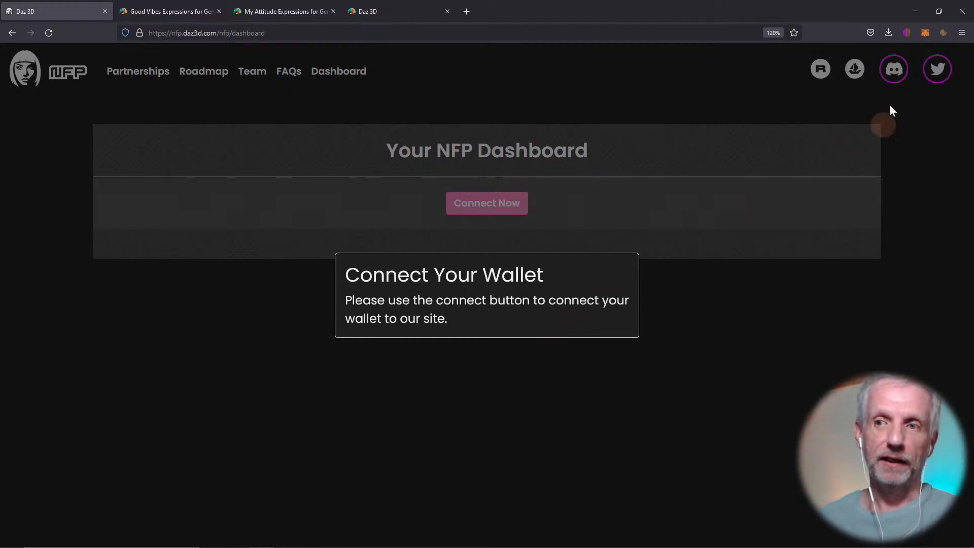
{"action": "left_click", "coordinate": [927, 35]}
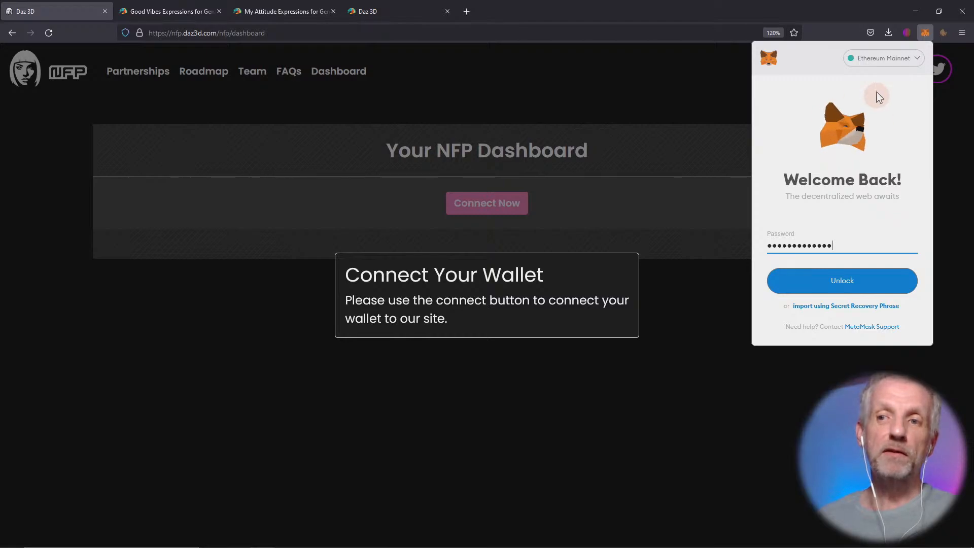
{"action": "left_click", "coordinate": [848, 284]}
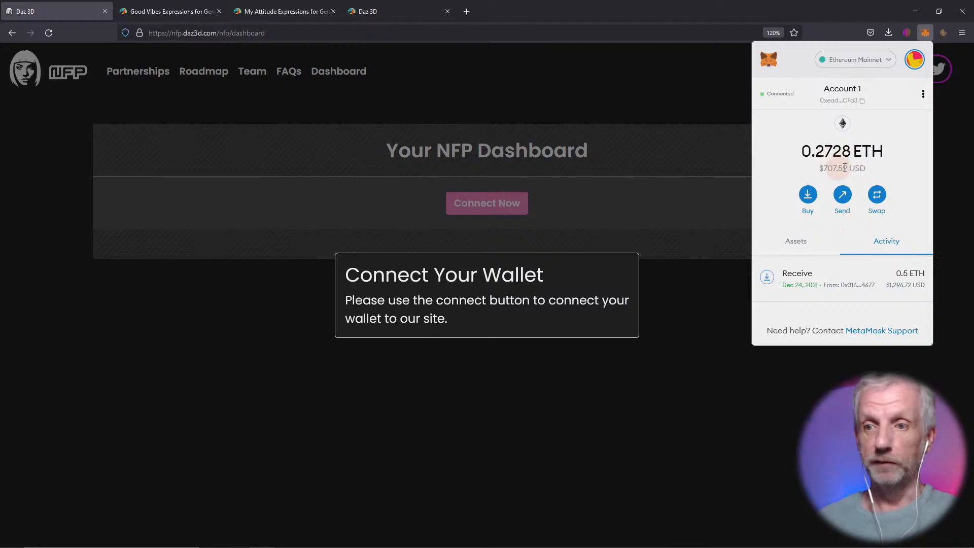
{"action": "left_click", "coordinate": [724, 13]}
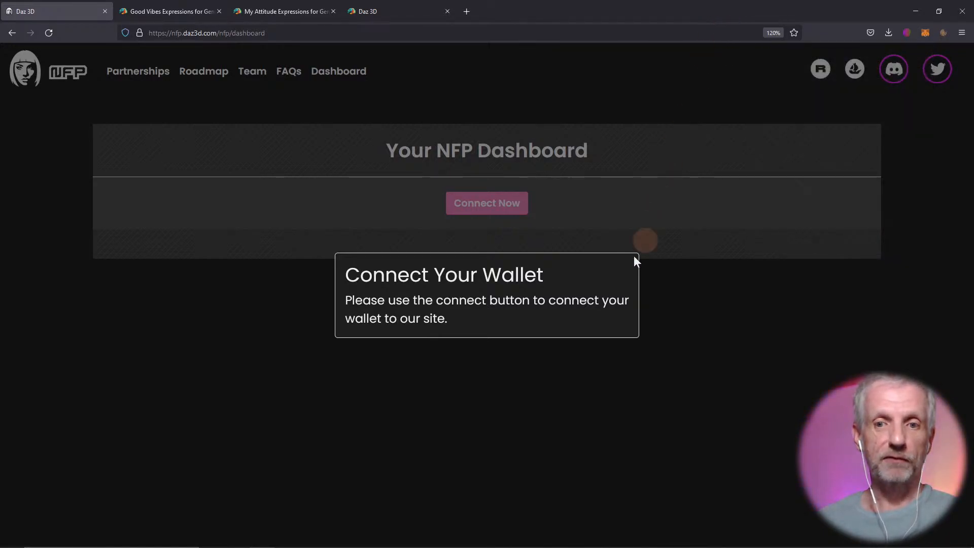
- Dismiss the Connect Your Wallet message and connect the unlocked wallet to the NFP dashboard
{"action": "left_click", "coordinate": [571, 297]}
{"action": "left_click", "coordinate": [626, 276]}
{"action": "left_click", "coordinate": [497, 225]}
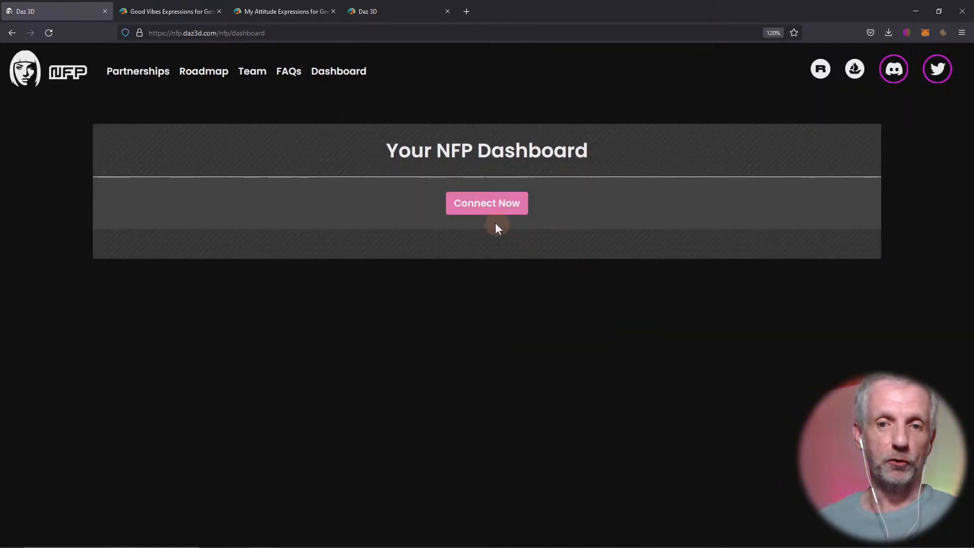
{"action": "left_click", "coordinate": [504, 215]}
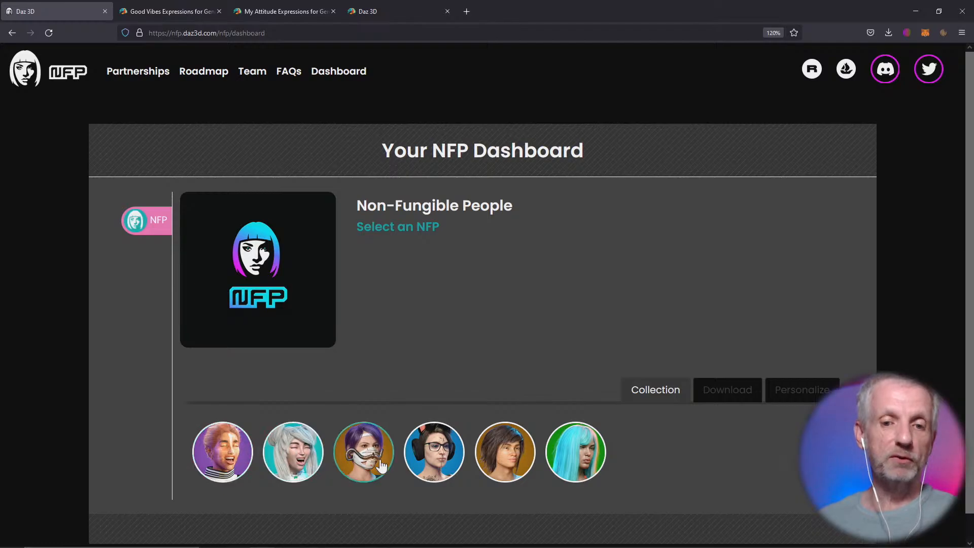
- Select the turquoise-haired NFP #6072, examine its OpenSea page in a separate tab and return to the dashboard
{"action": "left_click", "coordinate": [585, 456]}
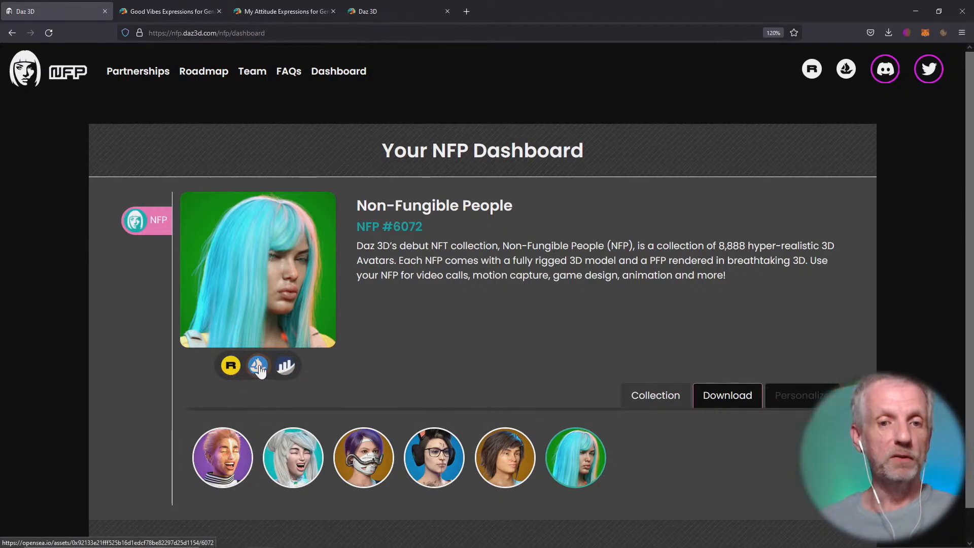
{"action": "middle_click", "coordinate": [258, 366]}
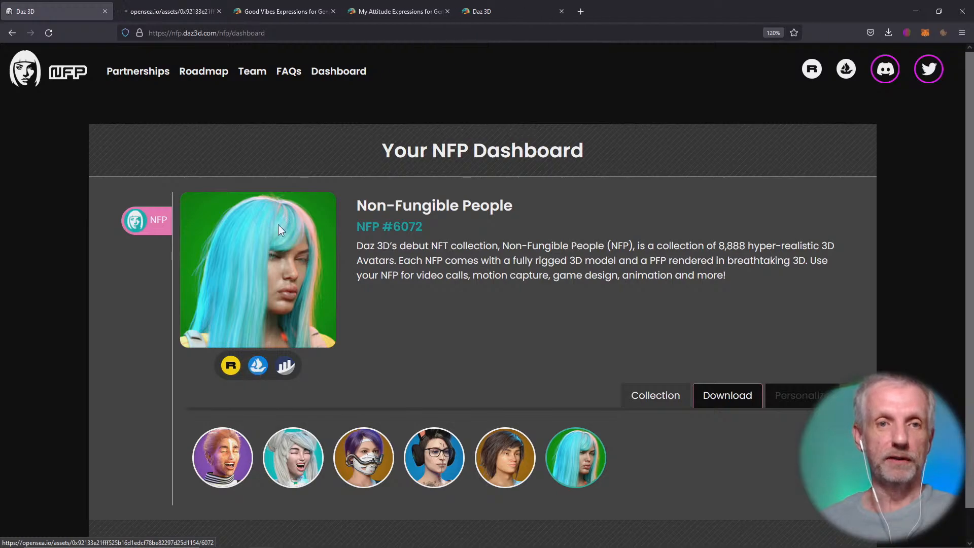
{"action": "left_click", "coordinate": [176, 8]}
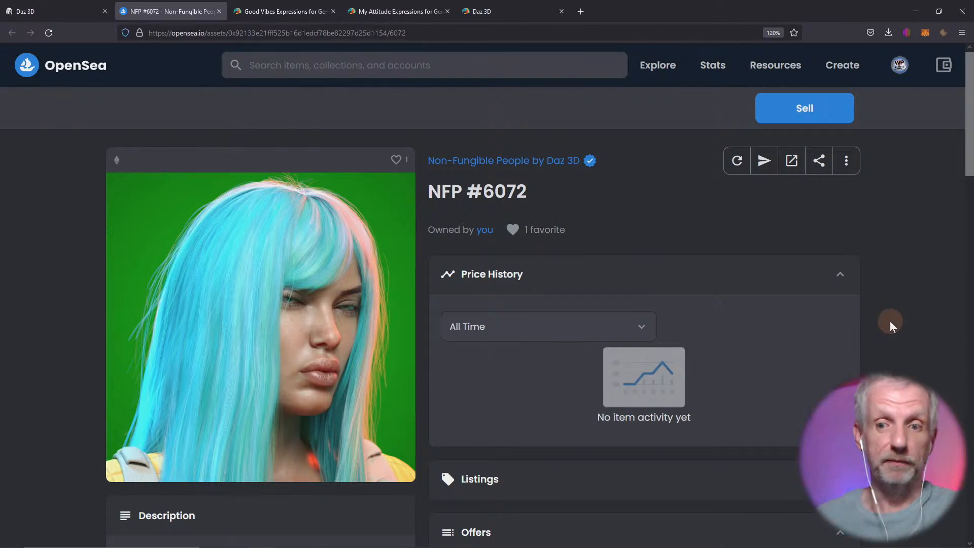
{"action": "scroll", "coordinate": [891, 325], "scroll_direction": "down", "scroll_amount": 5}
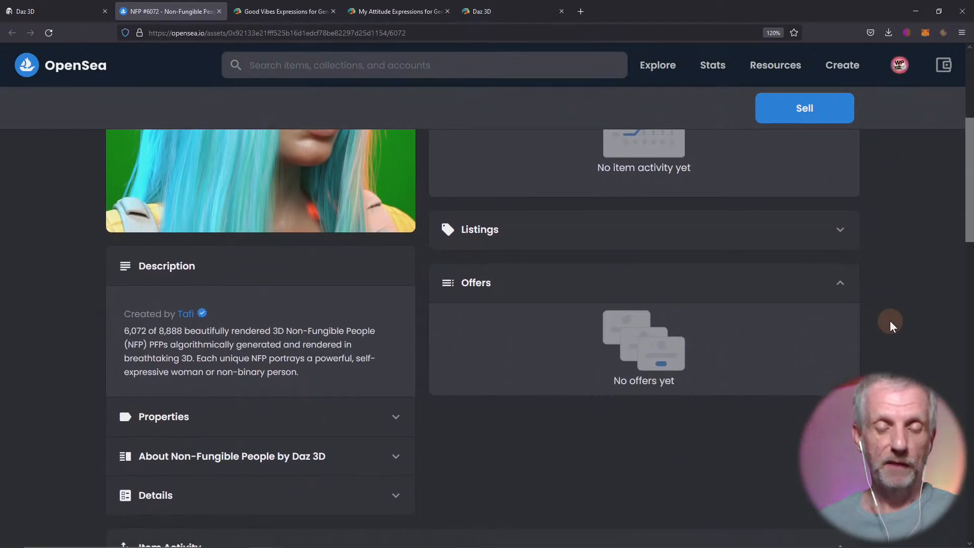
{"action": "scroll", "coordinate": [893, 325], "scroll_direction": "up", "scroll_amount": 5}
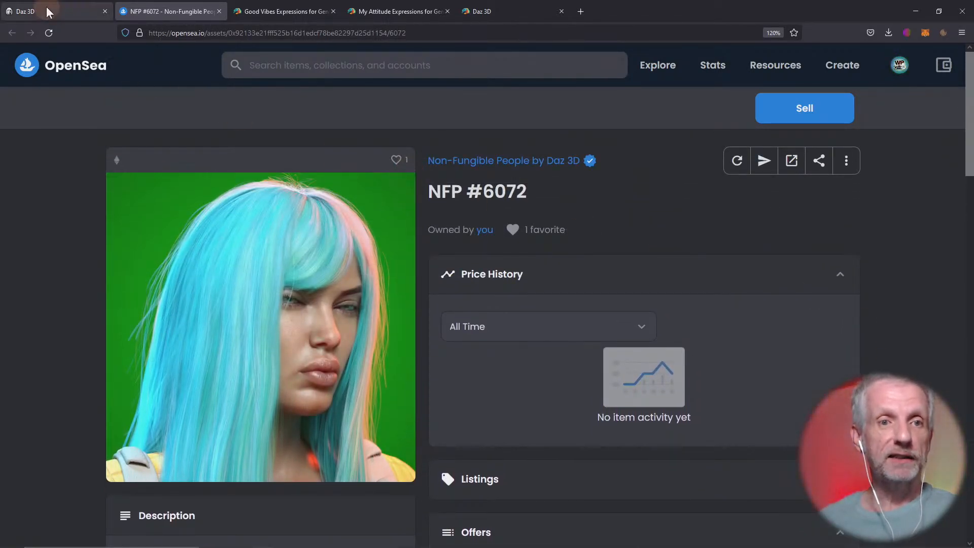
{"action": "left_click", "coordinate": [46, 11]}
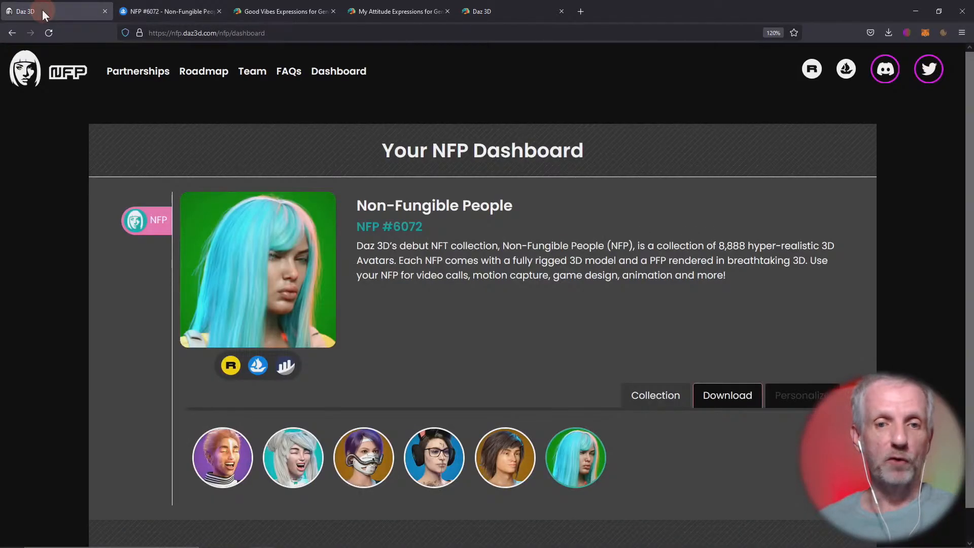
- Reselect NFP #6072 in the collection and download the archive with all sizes of its profile picture
{"action": "left_click", "coordinate": [589, 472]}
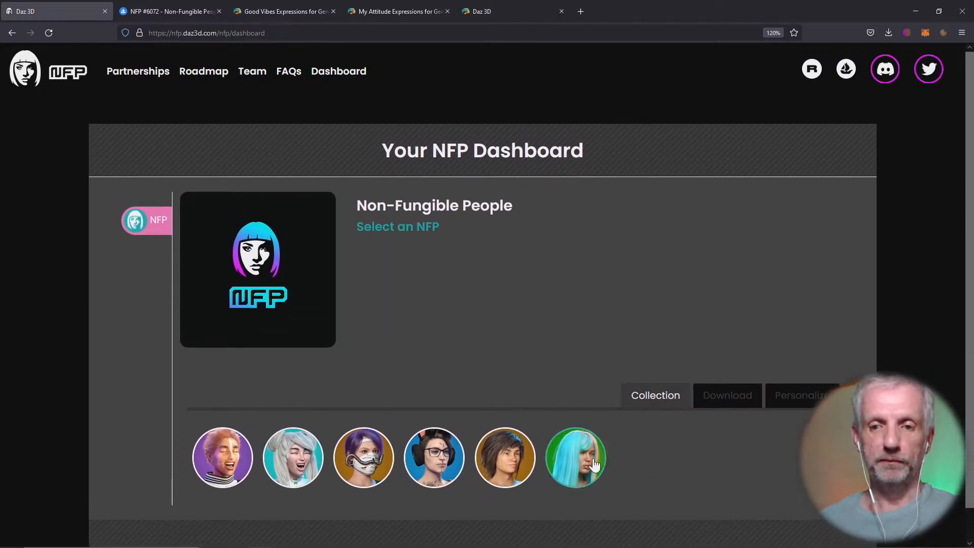
{"action": "left_click", "coordinate": [595, 464]}
{"action": "scroll", "coordinate": [661, 437], "scroll_direction": "down", "scroll_amount": 1}
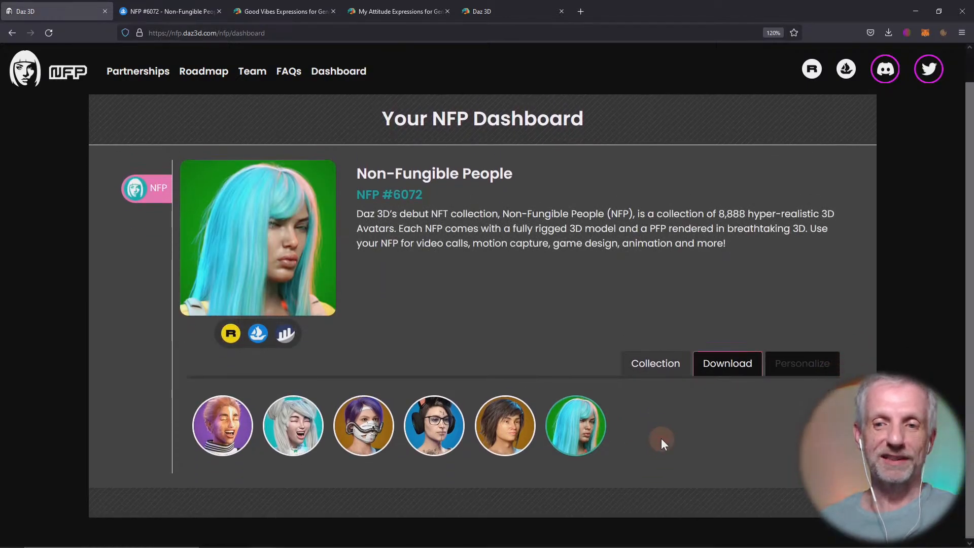
{"action": "left_click", "coordinate": [725, 368]}
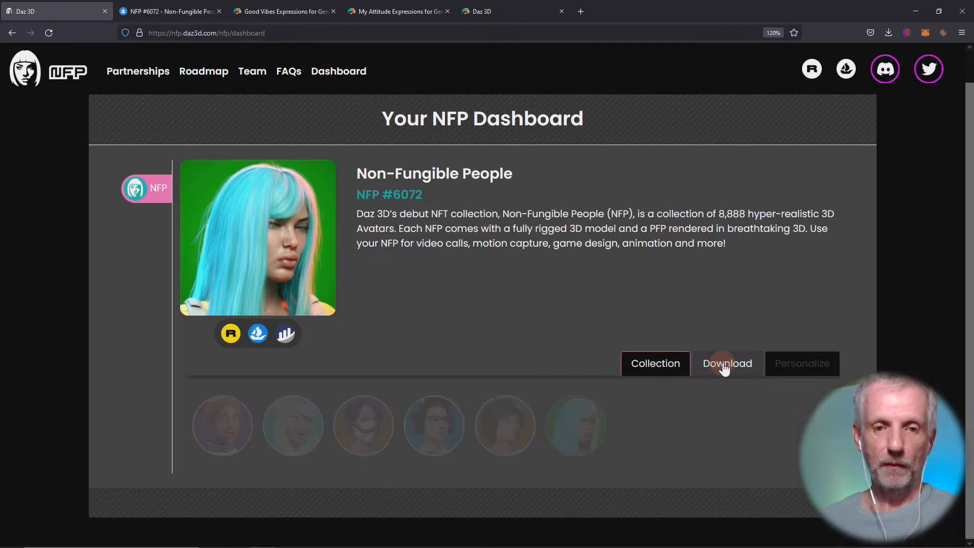
{"action": "scroll", "coordinate": [738, 400], "scroll_direction": "down", "scroll_amount": 1}
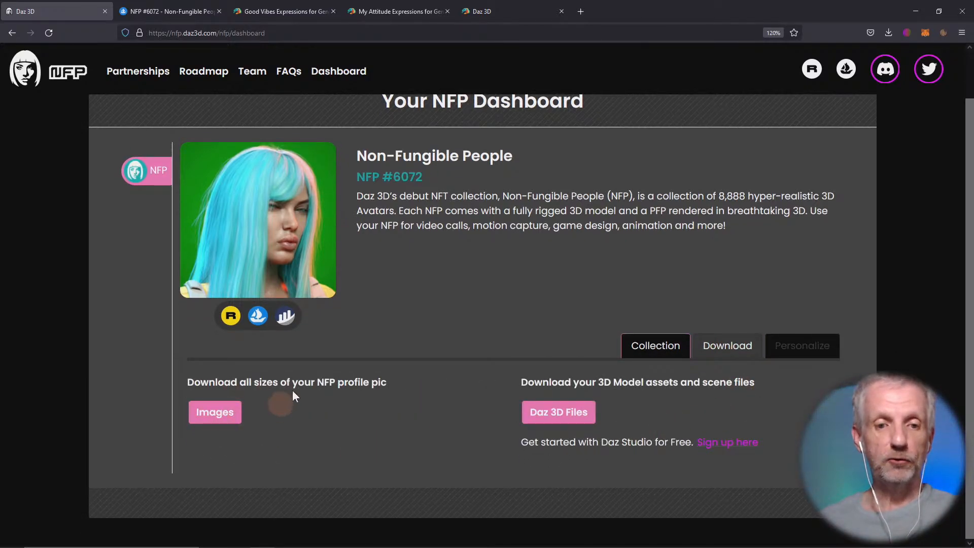
{"action": "left_click_drag", "start_coordinate": [194, 383], "coordinate": [388, 382]}
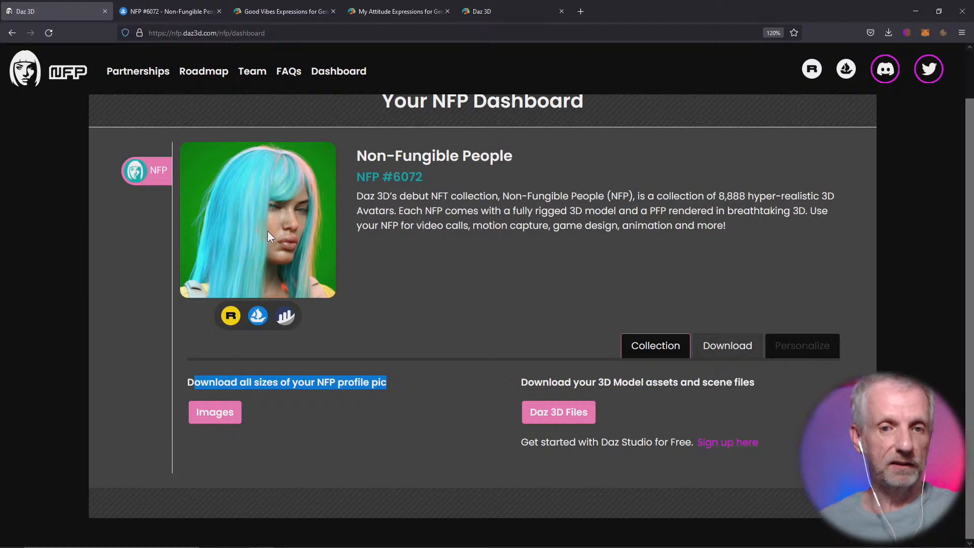
{"action": "left_click", "coordinate": [215, 411]}
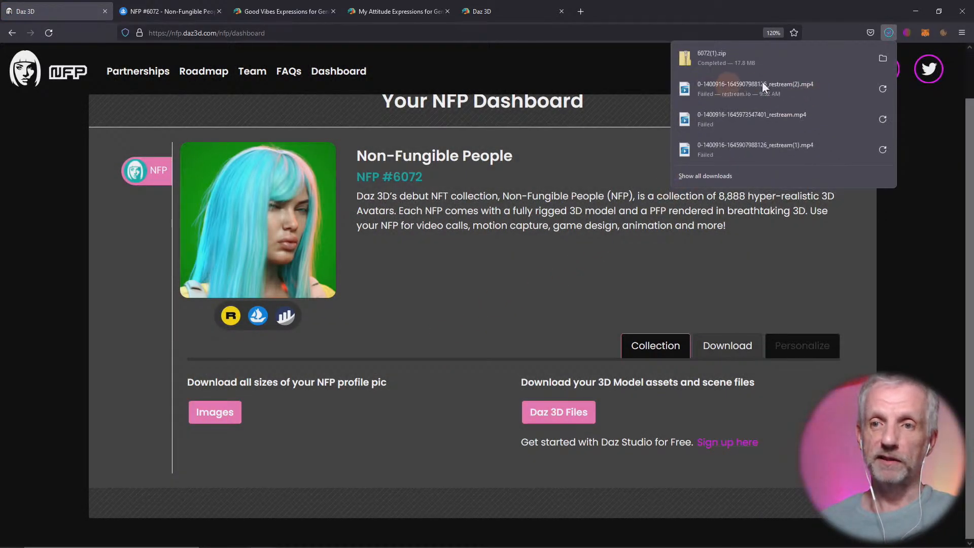
- Show the downloaded 6072(1).zip in its folder, open it and go through its PNG images from 128x128 to 3000x3000
{"action": "left_click", "coordinate": [882, 58]}
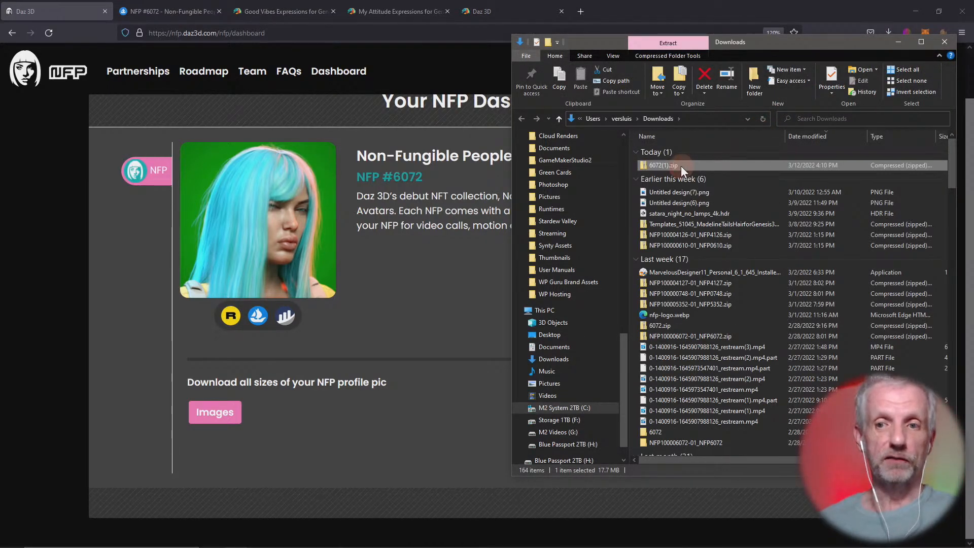
{"action": "double_click", "coordinate": [680, 166]}
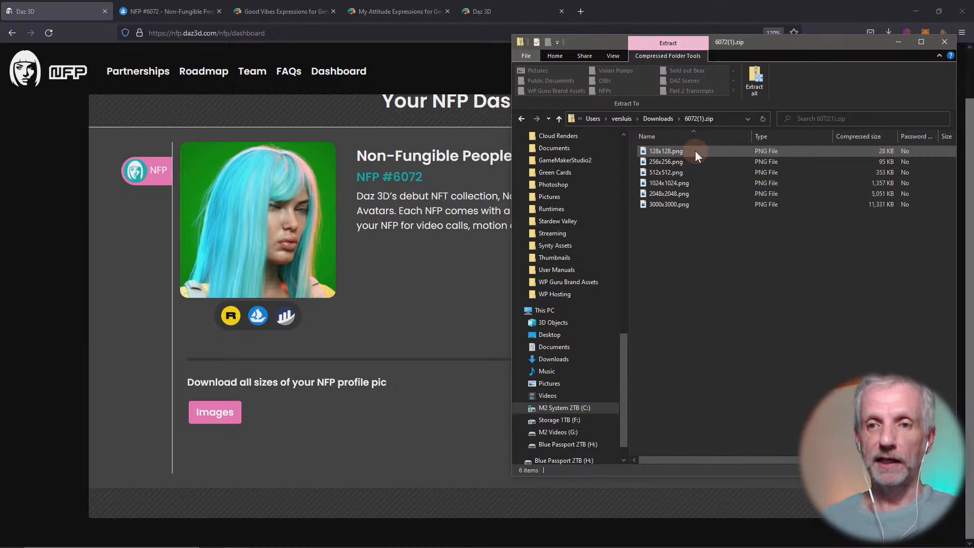
{"action": "double_click", "coordinate": [695, 151]}
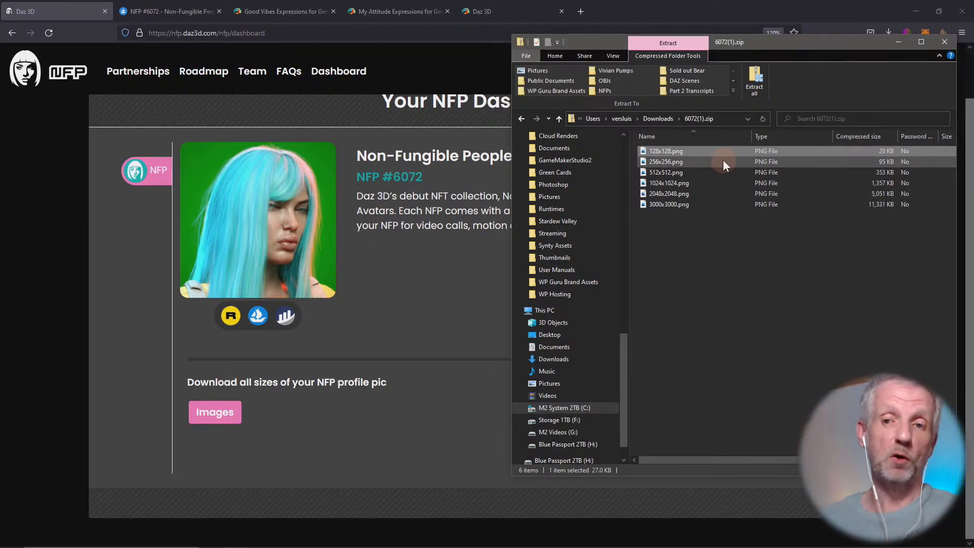
{"action": "key", "text": "Down"}
{"action": "key", "text": "Down"}
{"action": "key", "text": "Down"}
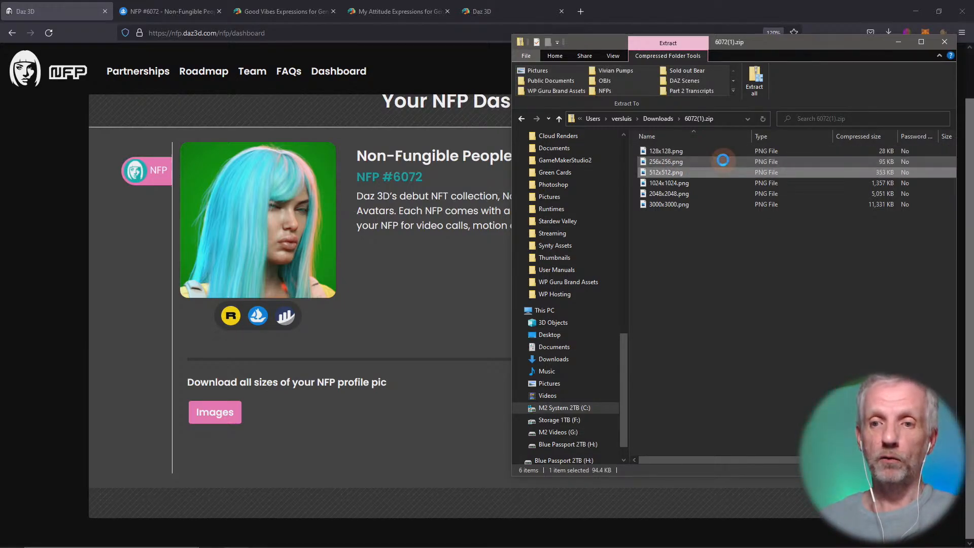
{"action": "key", "text": "Down"}
{"action": "key", "text": "Down"}
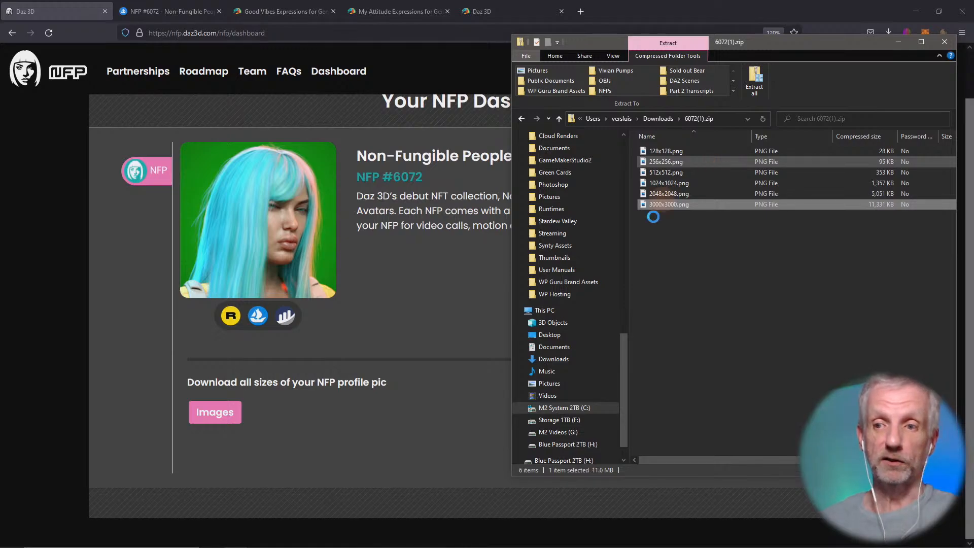
- Open the 3000x3000.png profile picture from the archive for viewing and close the File Explorer window
{"action": "left_click", "coordinate": [685, 231]}
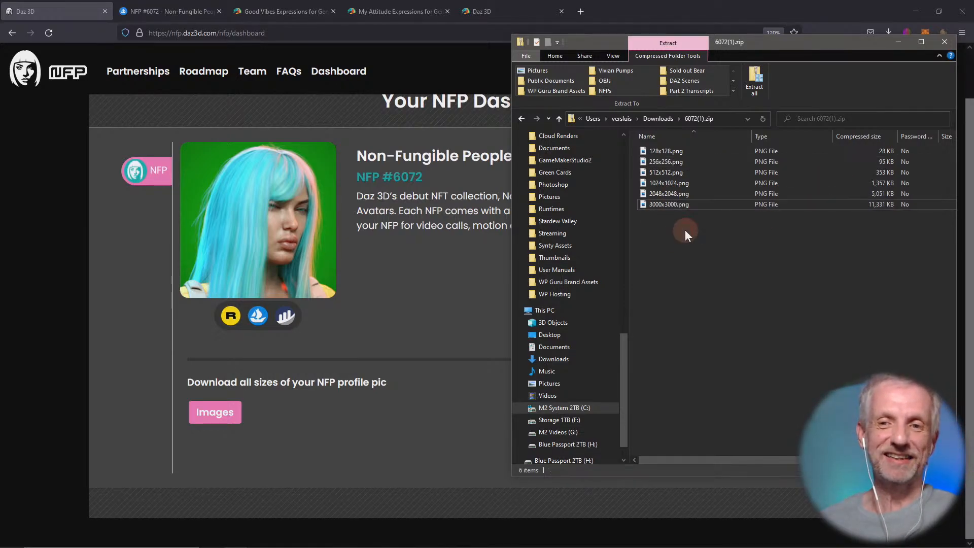
{"action": "left_click", "coordinate": [673, 204]}
{"action": "double_click", "coordinate": [673, 204]}
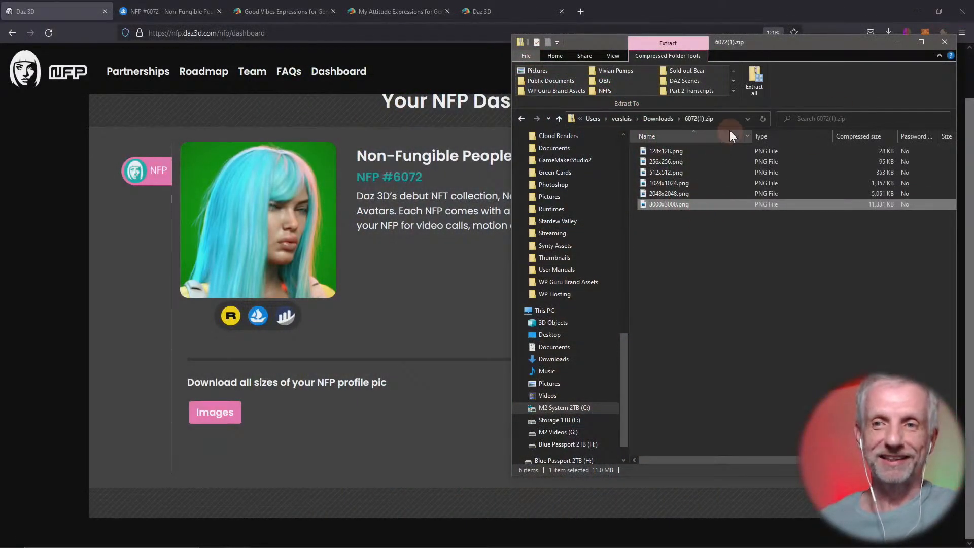
{"action": "left_click", "coordinate": [943, 41]}
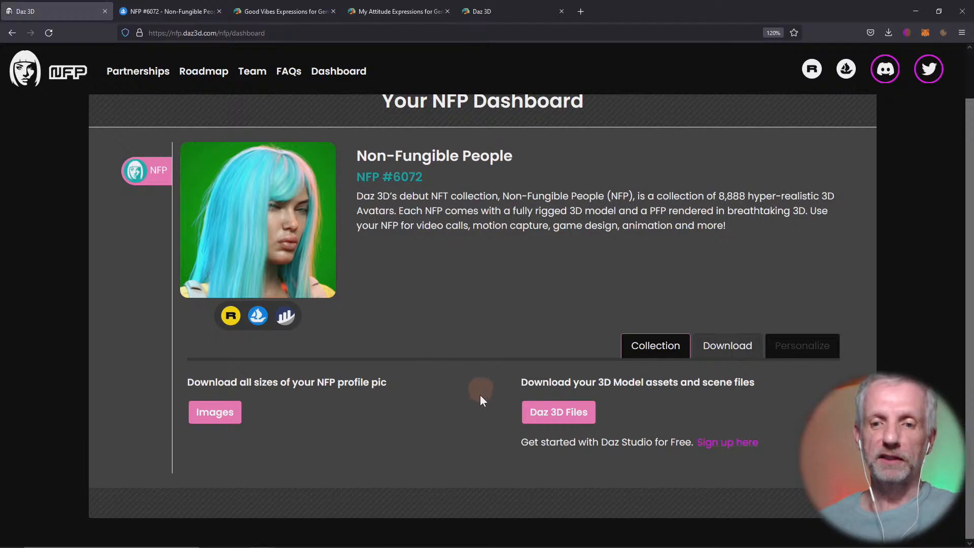
- Download the Daz 3D model assets and scene files for NFP #6072 and dismiss the download list
{"action": "left_click_drag", "start_coordinate": [522, 382], "coordinate": [750, 382]}
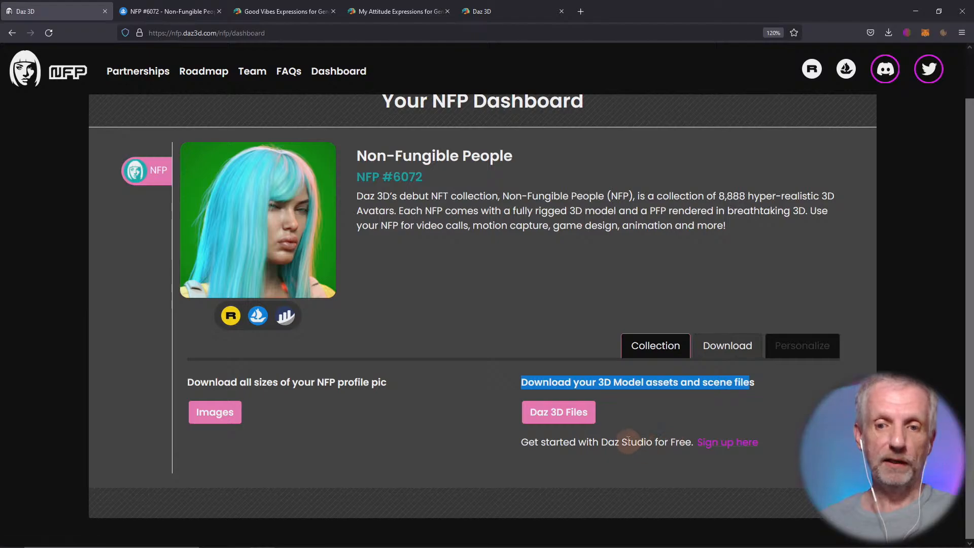
{"action": "left_click", "coordinate": [561, 411]}
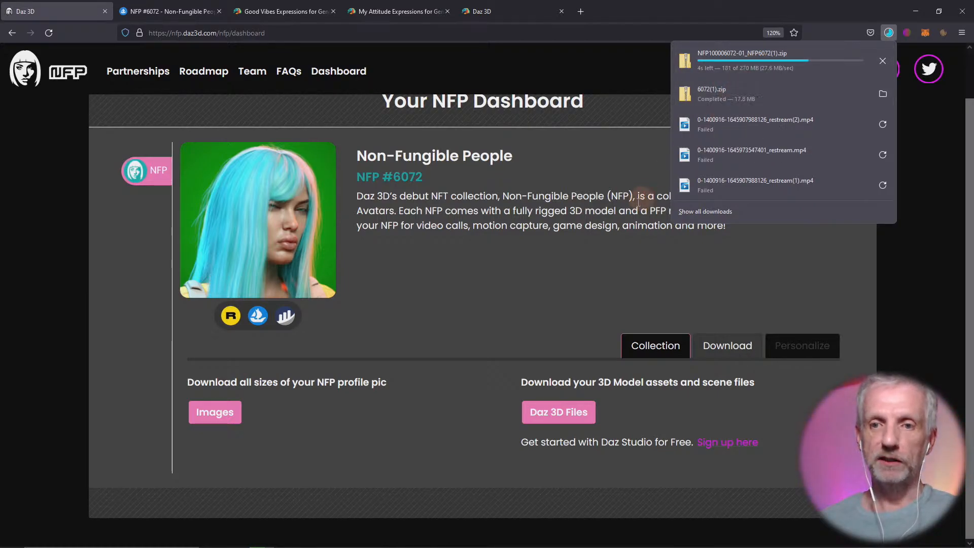
{"action": "left_click", "coordinate": [549, 283]}
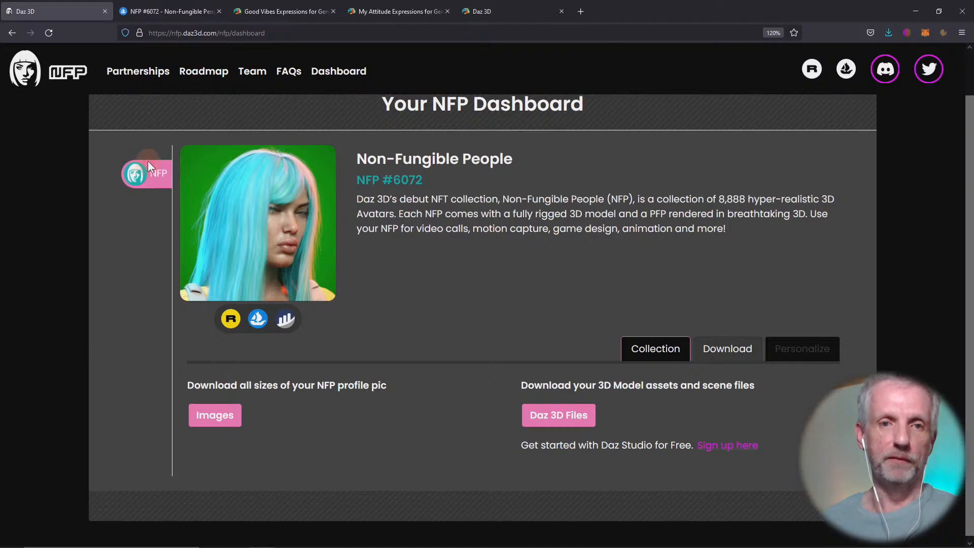
- Reload the dashboard collection, select the orange-haired NFP #610 and download its Daz 3D files
{"action": "scroll", "coordinate": [148, 160], "scroll_direction": "up", "scroll_amount": 1}
{"action": "left_click", "coordinate": [348, 73]}
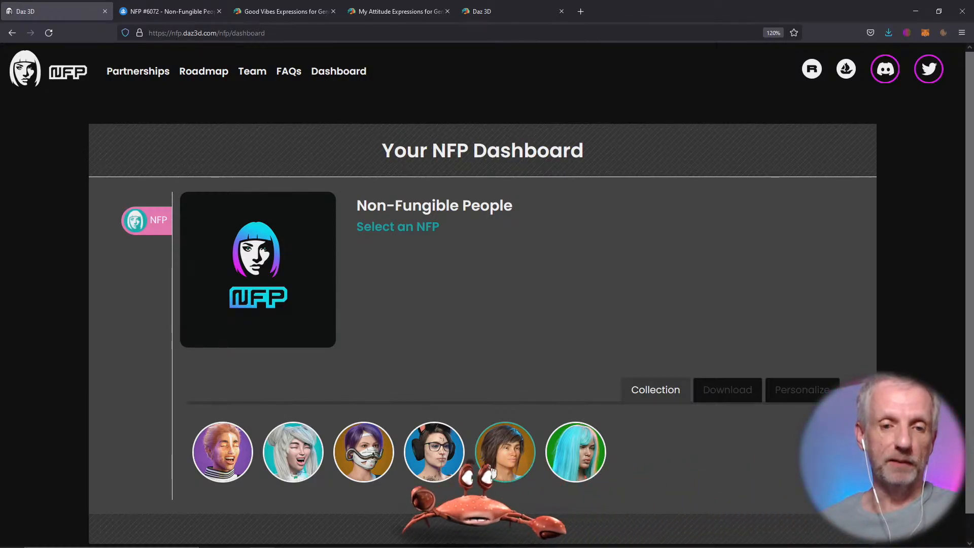
{"action": "left_click", "coordinate": [238, 465]}
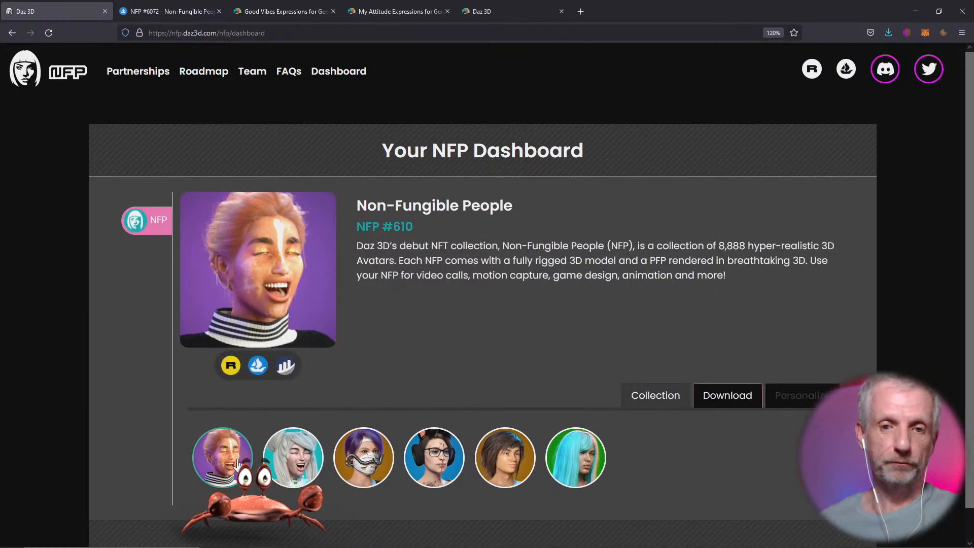
{"action": "left_click", "coordinate": [736, 406]}
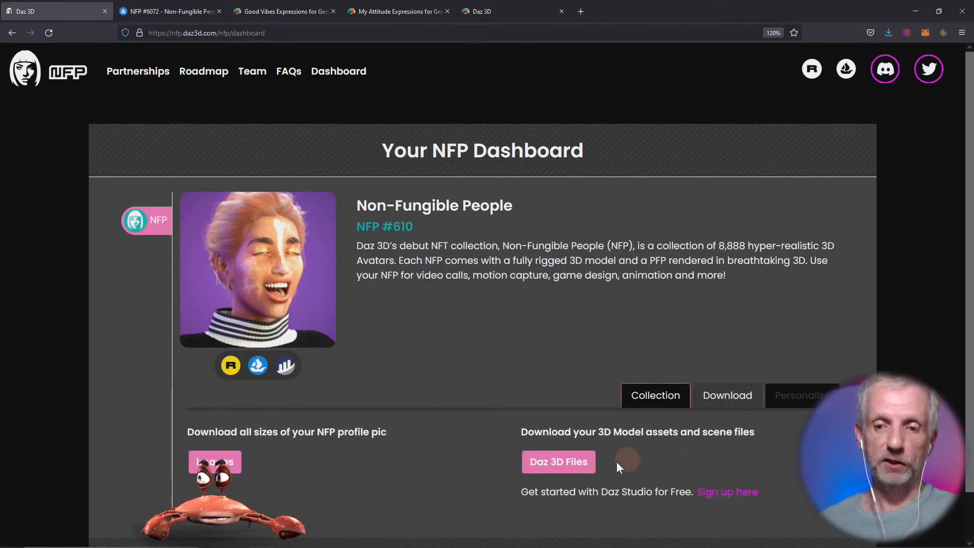
{"action": "left_click", "coordinate": [572, 463]}
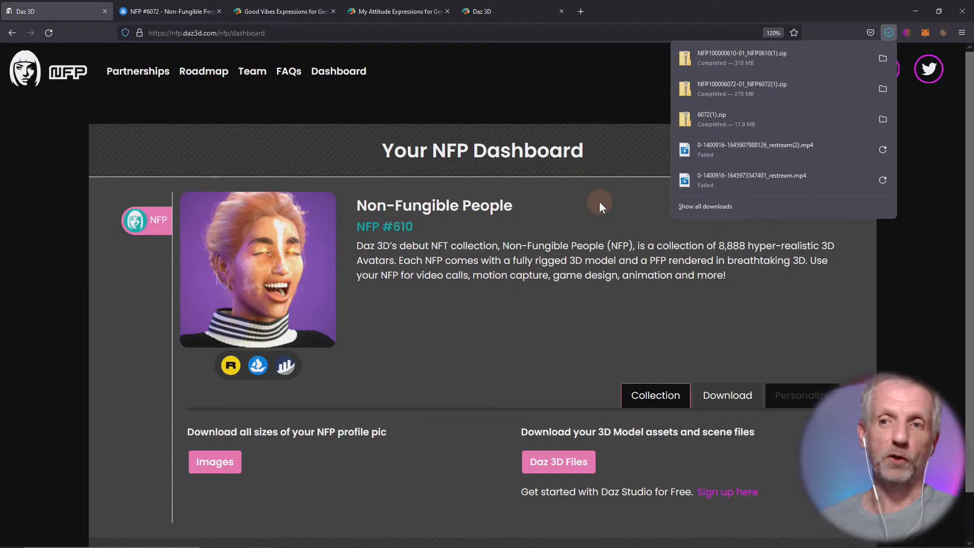
{"action": "left_click", "coordinate": [882, 58]}
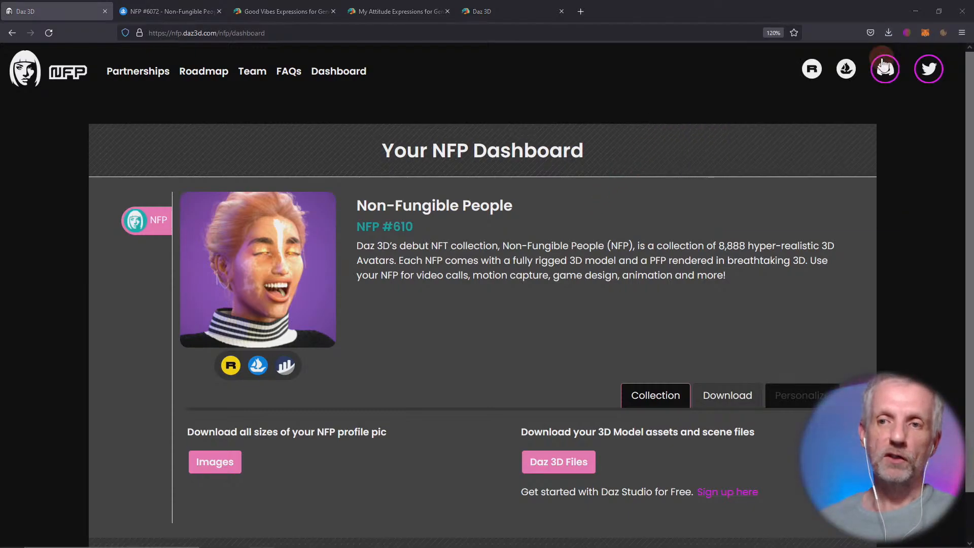
{"action": "left_click_drag", "start_coordinate": [781, 55], "coordinate": [281, 32]}
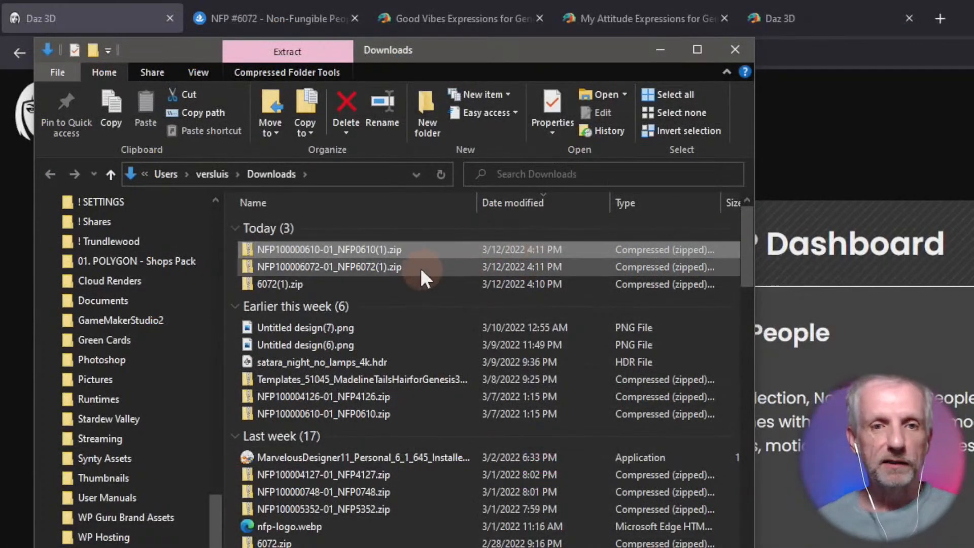
{"action": "left_click", "coordinate": [385, 251]}
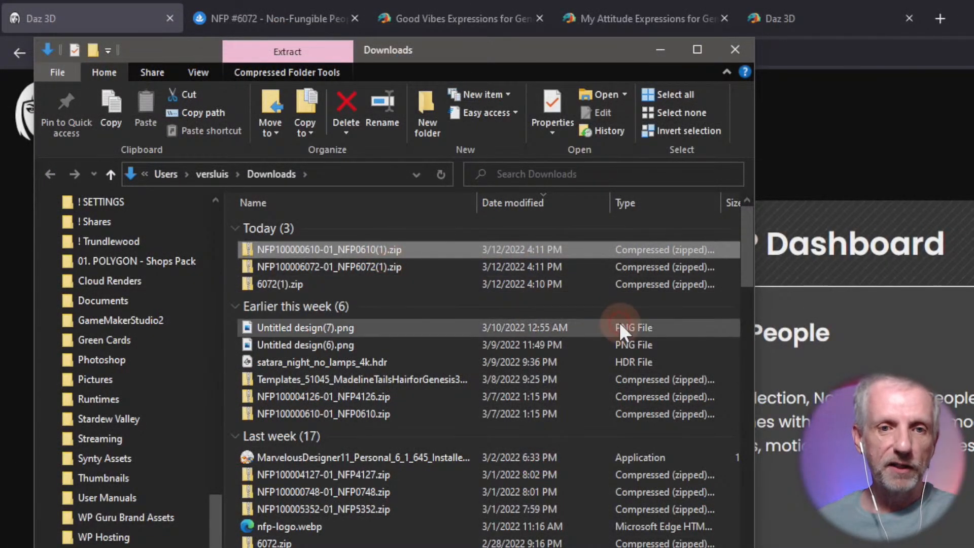
{"action": "key", "text": "Right"}
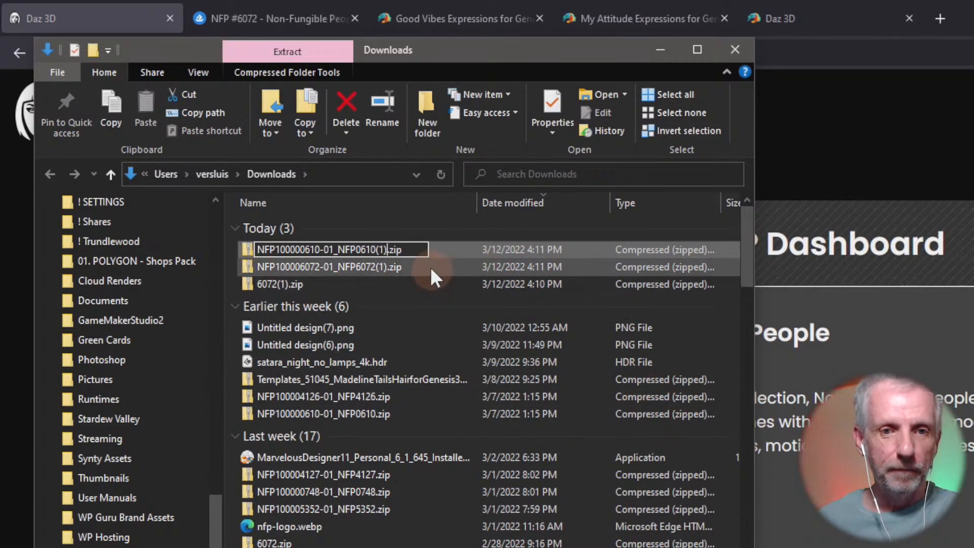
{"action": "left_click", "coordinate": [528, 57]}
{"action": "left_click_drag", "start_coordinate": [588, 55], "coordinate": [973, 62]}
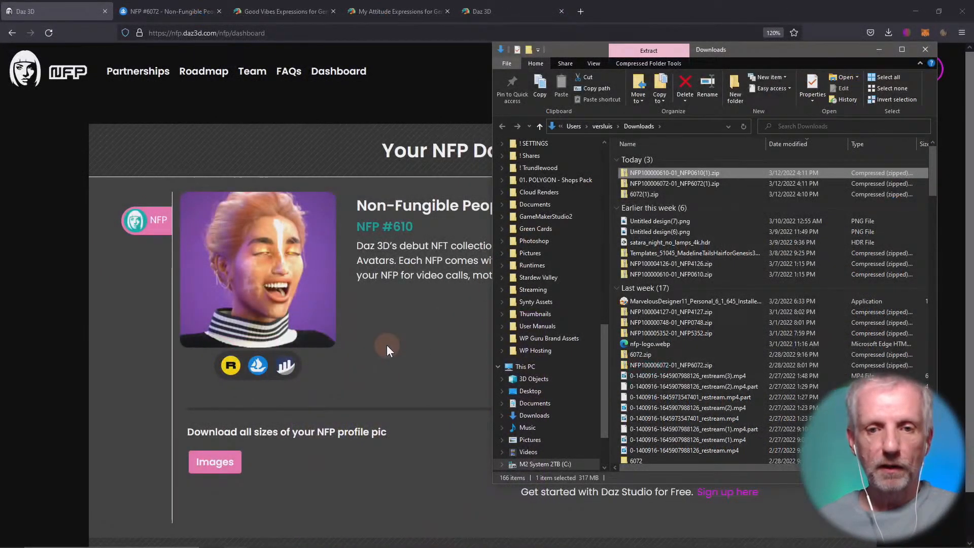
{"action": "left_click", "coordinate": [397, 356]}
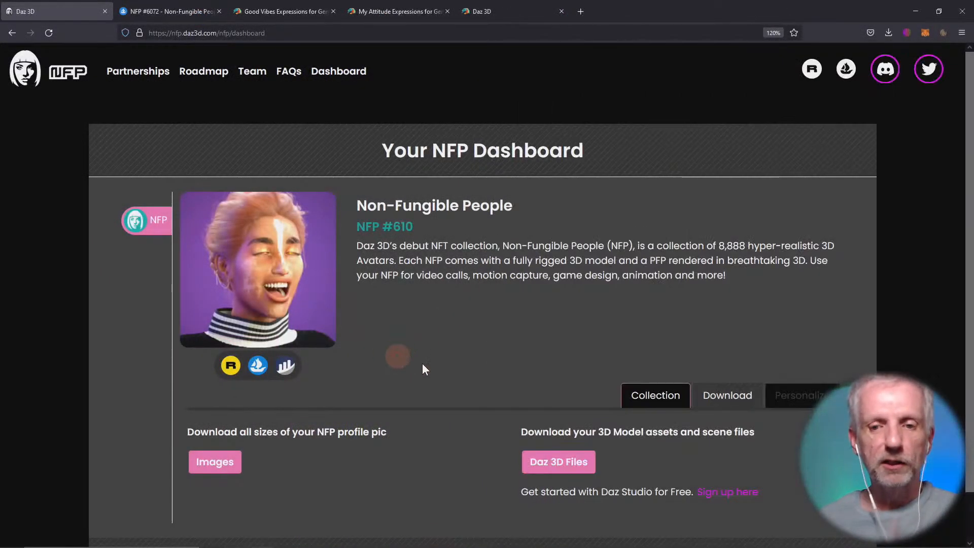
- Reload the dashboard collection, select the silver-haired NFP #4126 and download its Daz 3D files
{"action": "left_click", "coordinate": [13, 33]}
{"action": "left_click", "coordinate": [327, 72]}
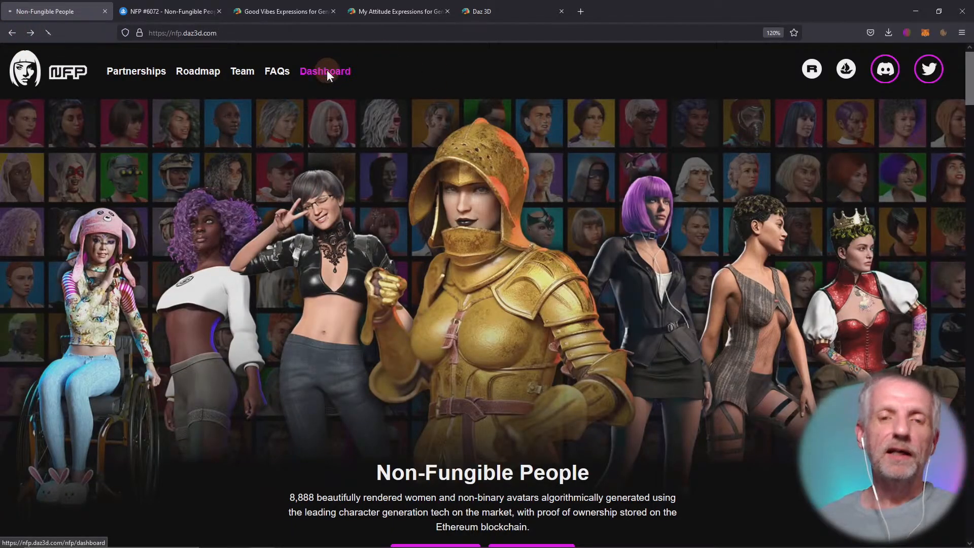
{"action": "scroll", "coordinate": [522, 291], "scroll_direction": "down", "scroll_amount": 1}
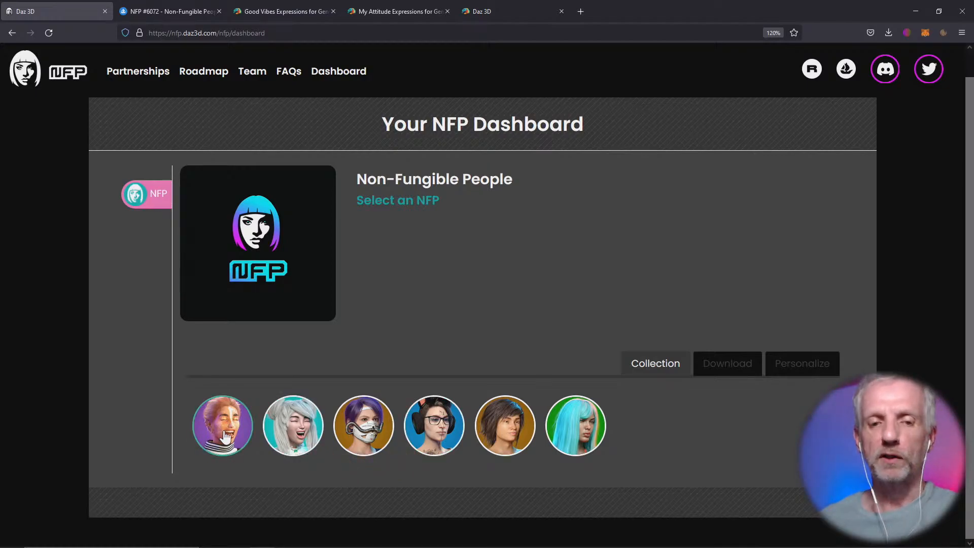
{"action": "left_click", "coordinate": [287, 432]}
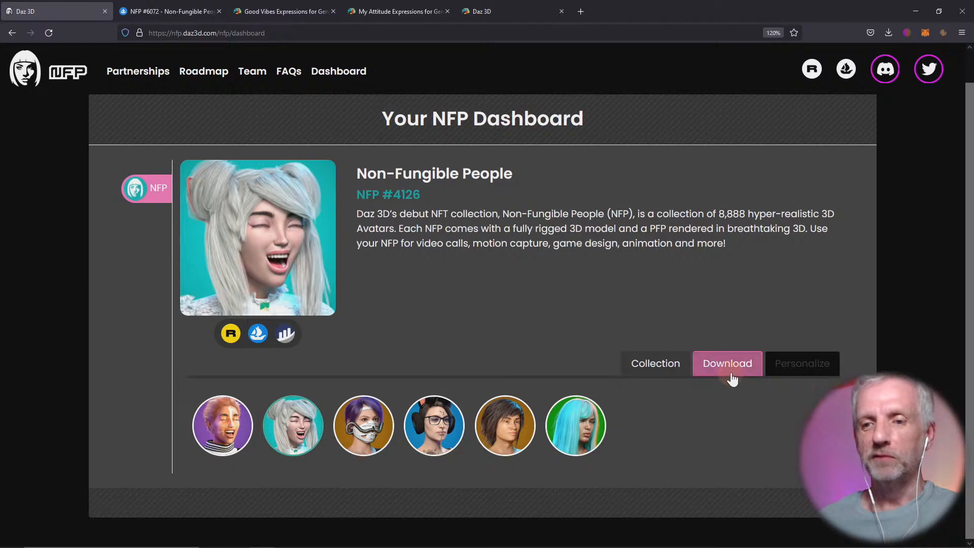
{"action": "left_click", "coordinate": [732, 375]}
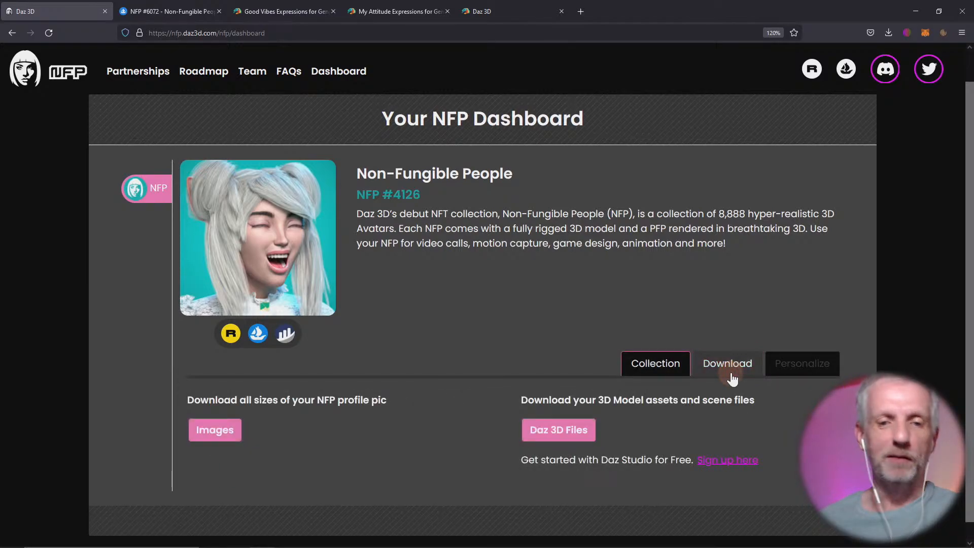
{"action": "left_click", "coordinate": [569, 435]}
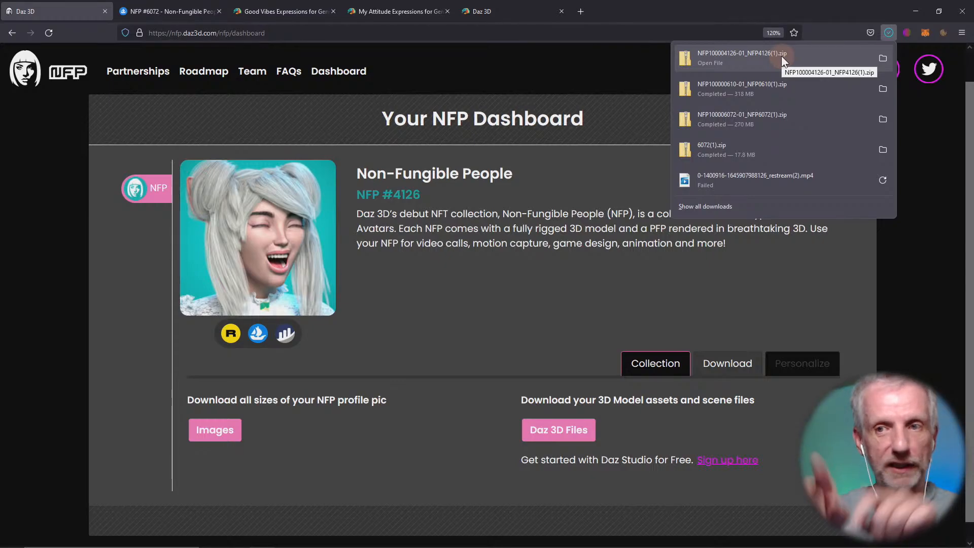
- Move the three newly downloaded archives for NFP #4126, #610 and #6072 from the Downloads folder to the desktop
{"action": "left_click", "coordinate": [883, 58]}
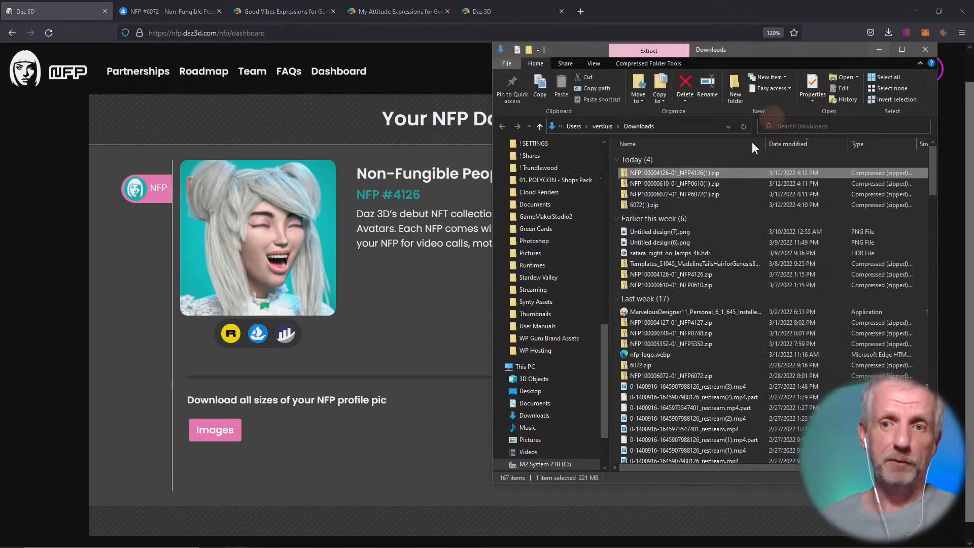
{"action": "left_click", "coordinate": [719, 195], "text": "shift"}
{"action": "right_click", "coordinate": [713, 197]}
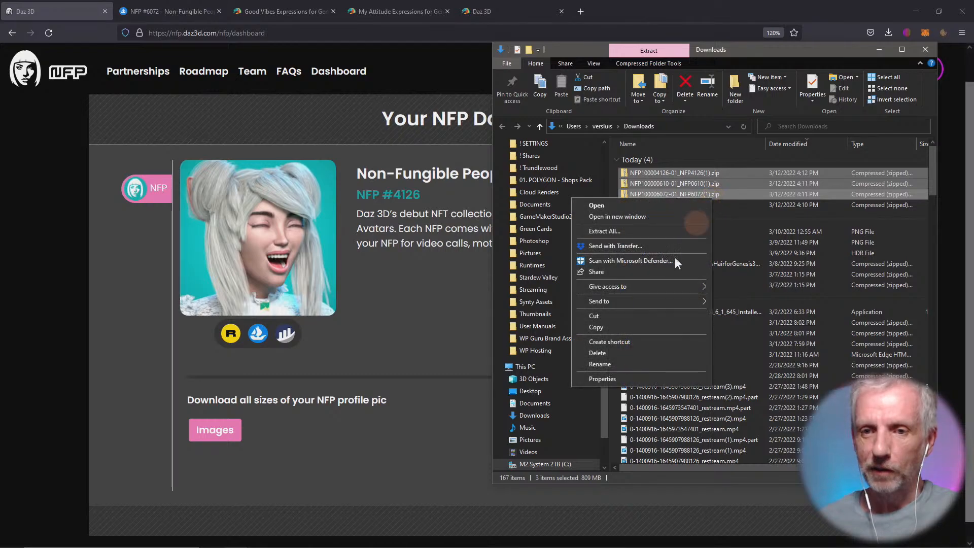
{"action": "left_click", "coordinate": [673, 318]}
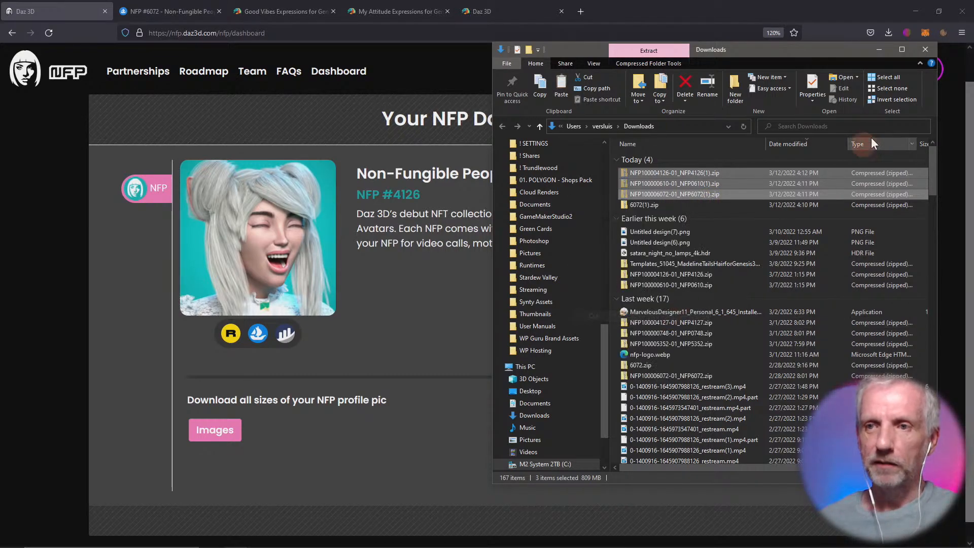
{"action": "left_click", "coordinate": [917, 8]}
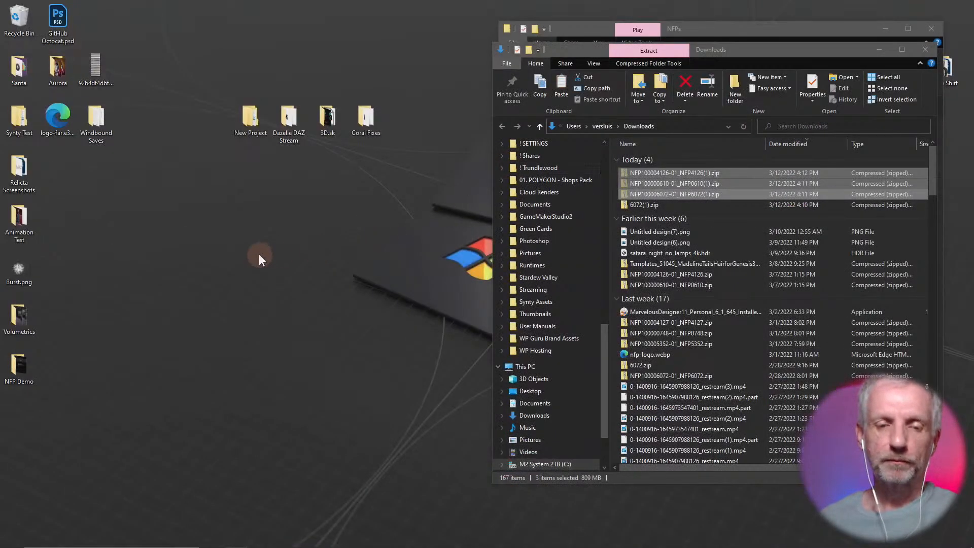
{"action": "right_click", "coordinate": [258, 254]}
{"action": "left_click", "coordinate": [239, 300]}
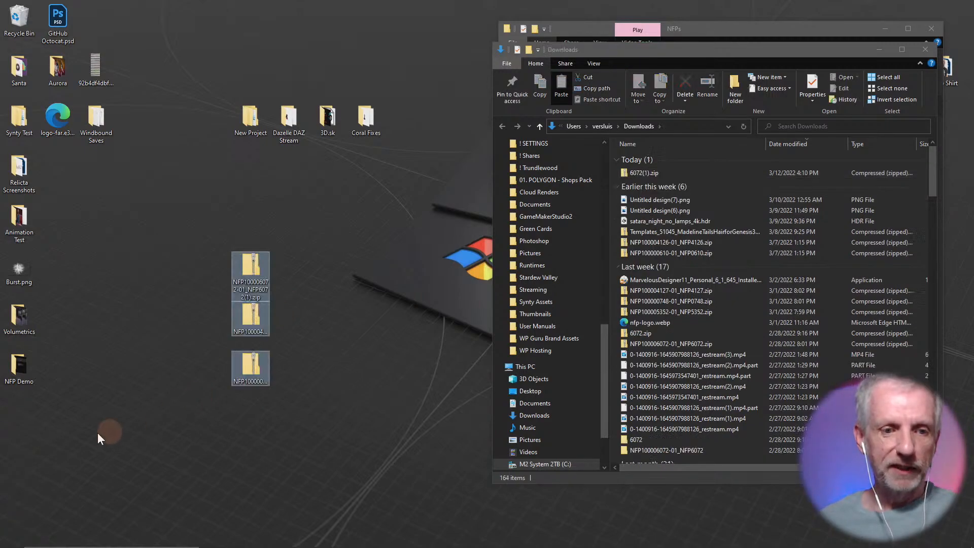
- Inspect the full file name of the NFP #6072 archive on the desktop without renaming it
{"action": "left_click", "coordinate": [260, 294]}
{"action": "left_click", "coordinate": [257, 296]}
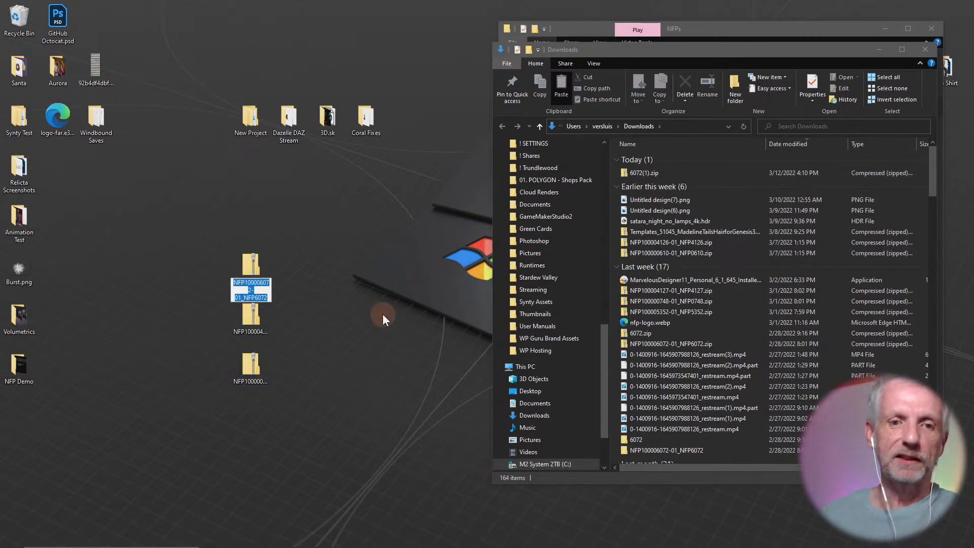
{"action": "key", "text": "Return"}
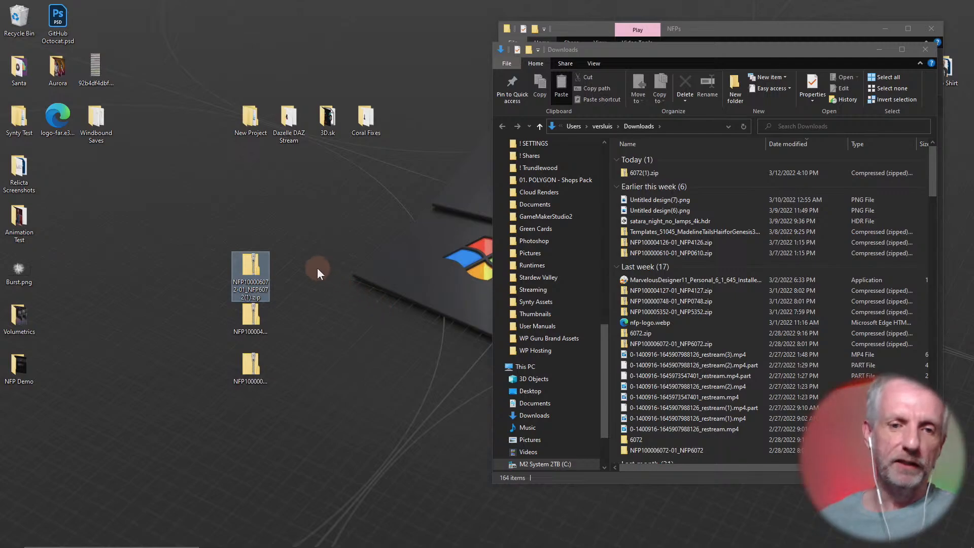
- Cut the three NFP archives on the desktop and move the Downloads window clear of the NFPs window
{"action": "left_click_drag", "start_coordinate": [303, 254], "coordinate": [253, 373]}
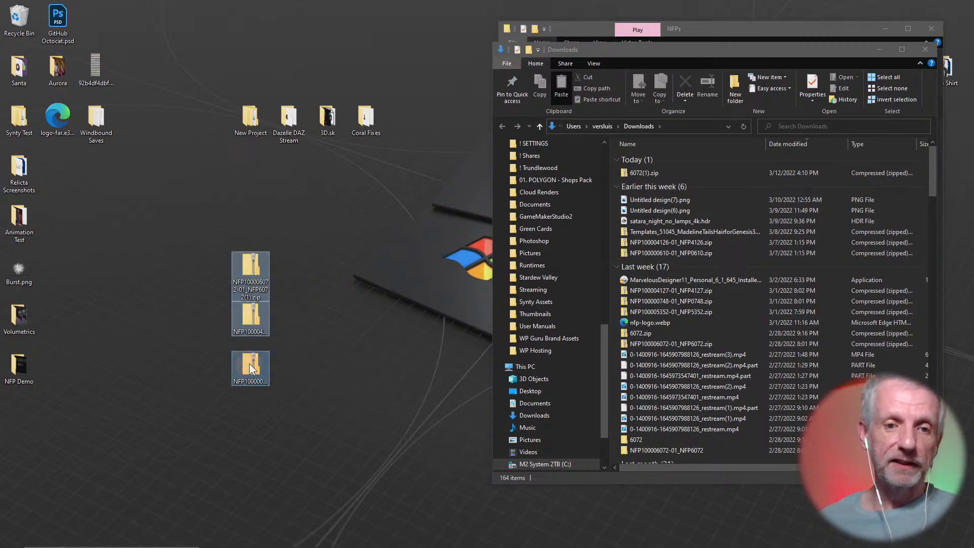
{"action": "right_click", "coordinate": [249, 363]}
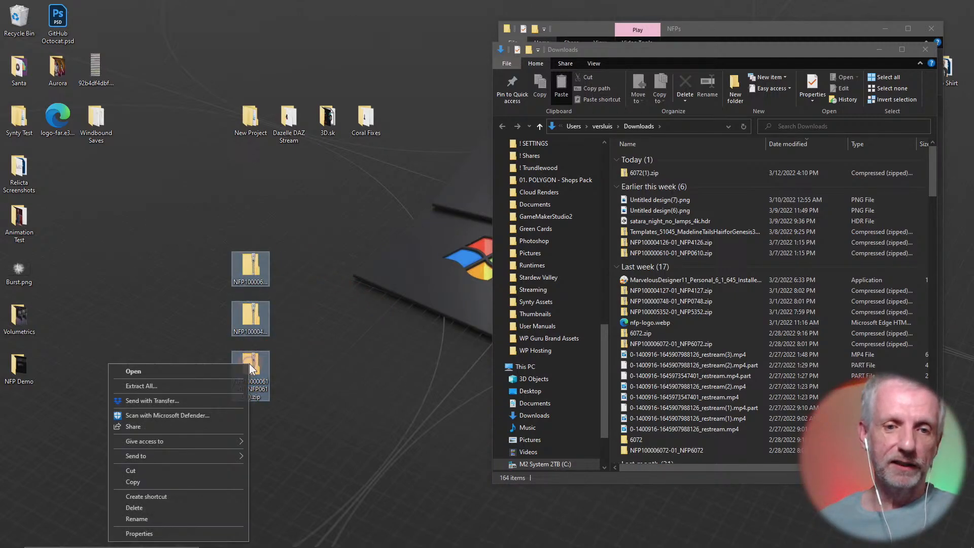
{"action": "left_click", "coordinate": [208, 471]}
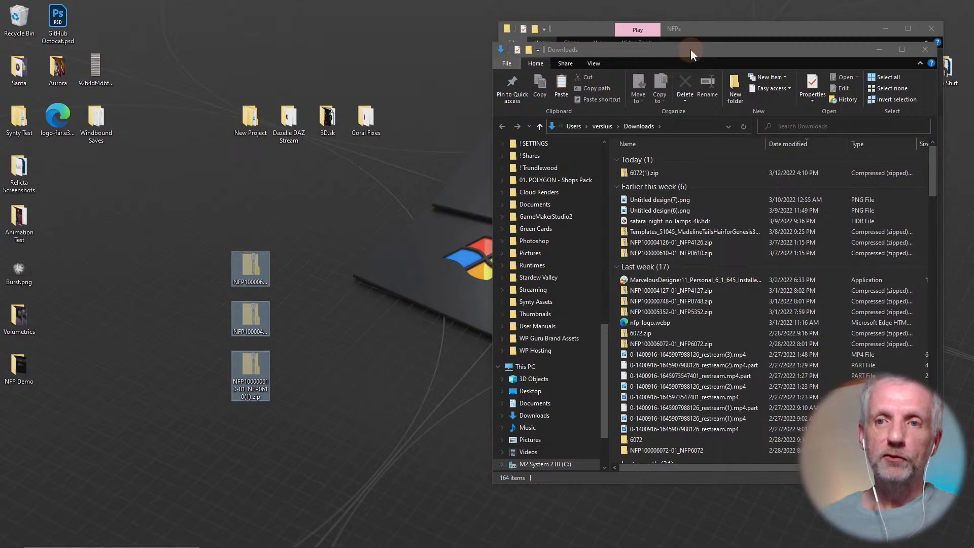
{"action": "left_click_drag", "start_coordinate": [690, 49], "coordinate": [205, 14]}
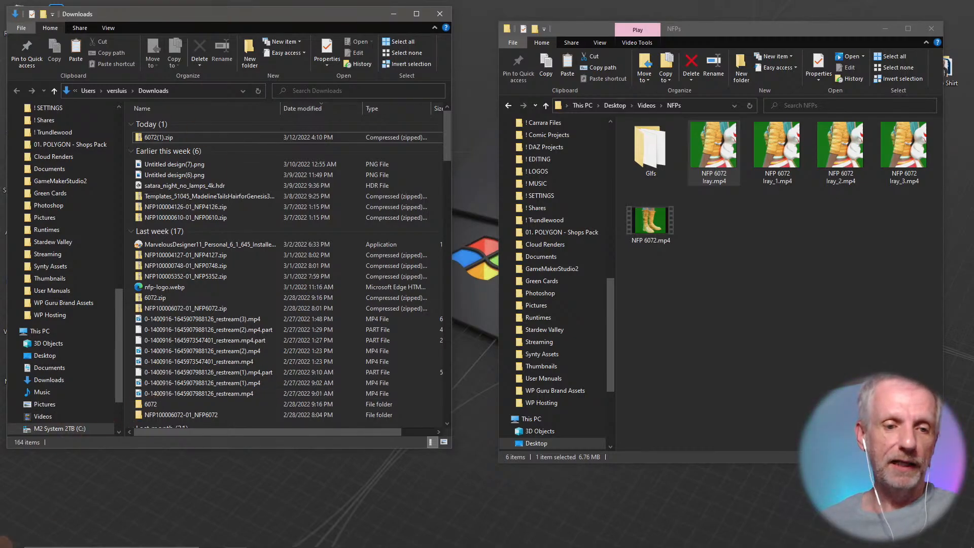
- Launch DAZ Install Manager and sign in with the remembered account
{"action": "left_click", "coordinate": [12, 538]}
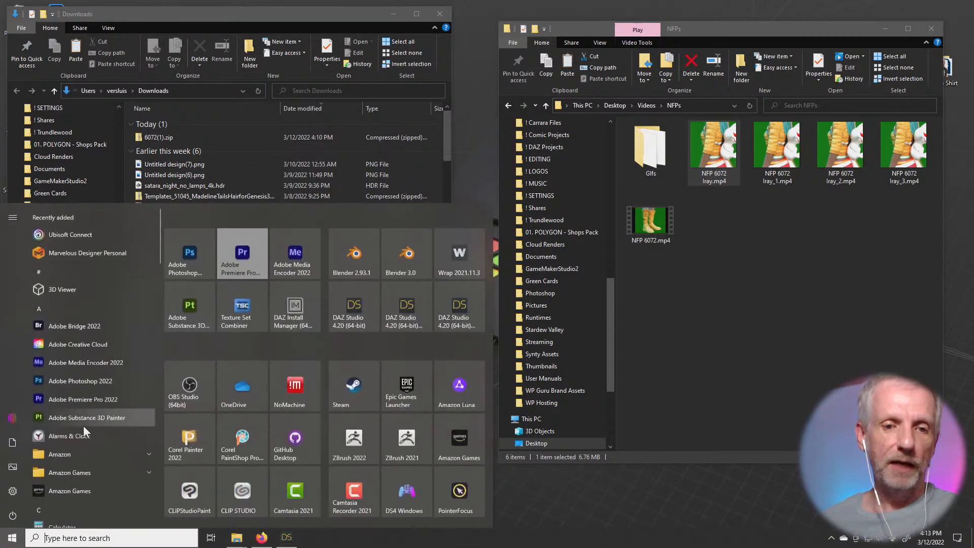
{"action": "left_click", "coordinate": [282, 318]}
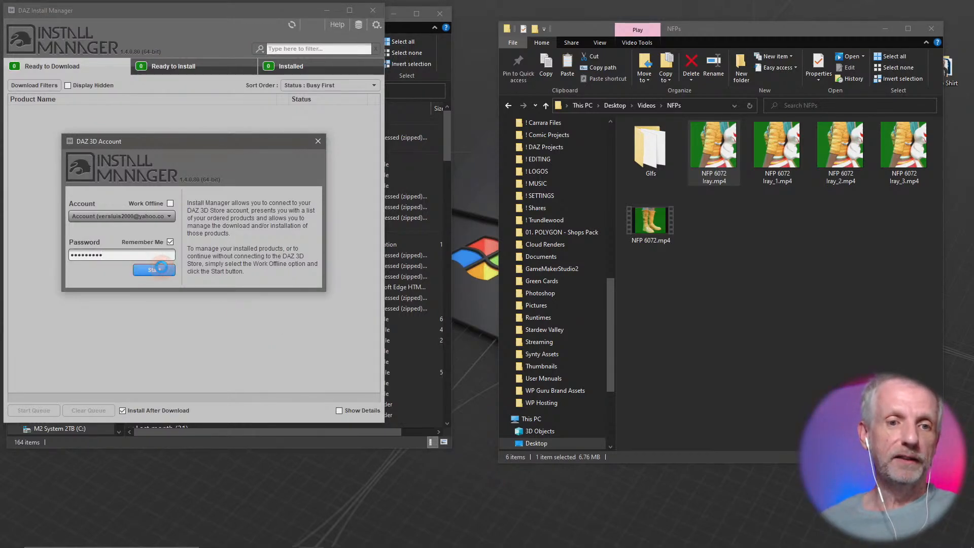
{"action": "left_click", "coordinate": [167, 273]}
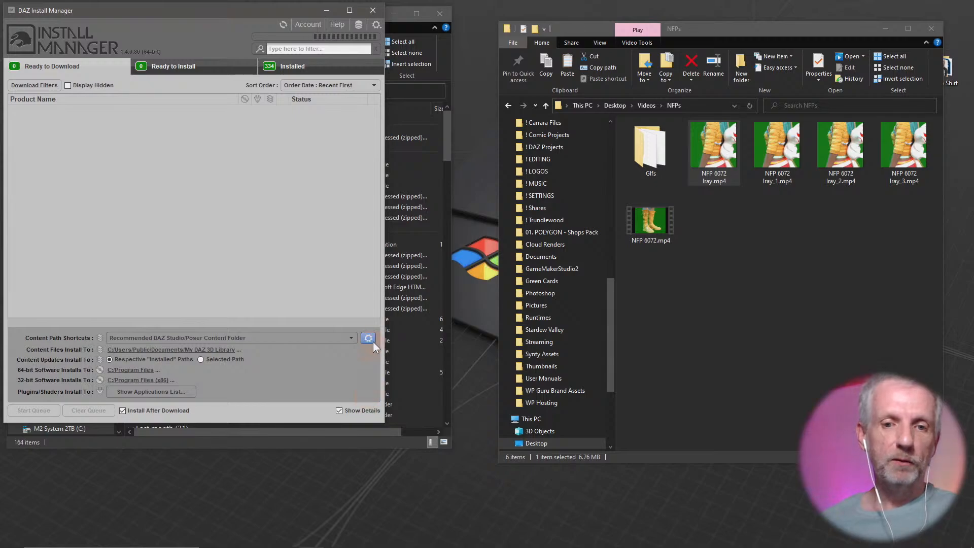
- Hide the installation path details and mark Bokeh Studio HDR for download in the list of available products
{"action": "left_click", "coordinate": [339, 410]}
{"action": "scroll", "coordinate": [96, 169], "scroll_direction": "down", "scroll_amount": 5}
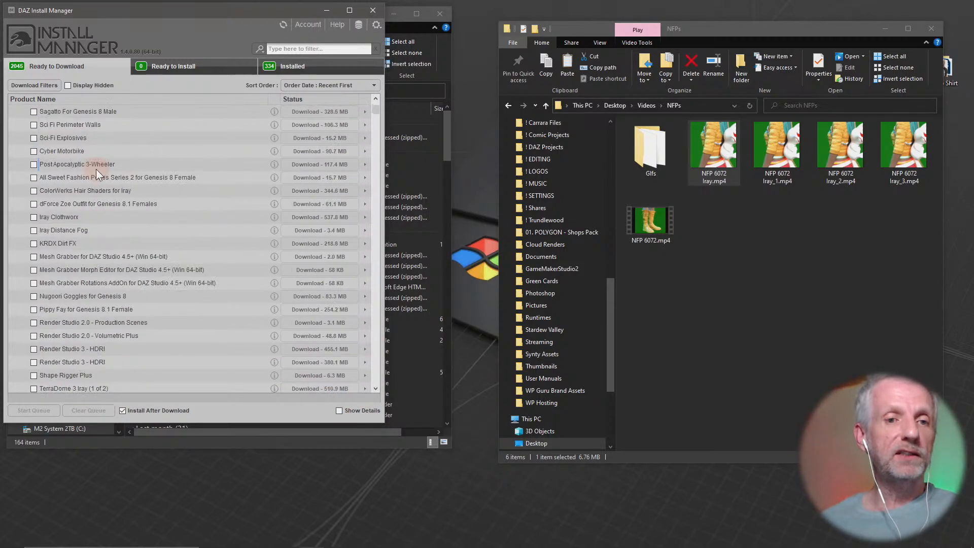
{"action": "scroll", "coordinate": [96, 169], "scroll_direction": "up", "scroll_amount": 10}
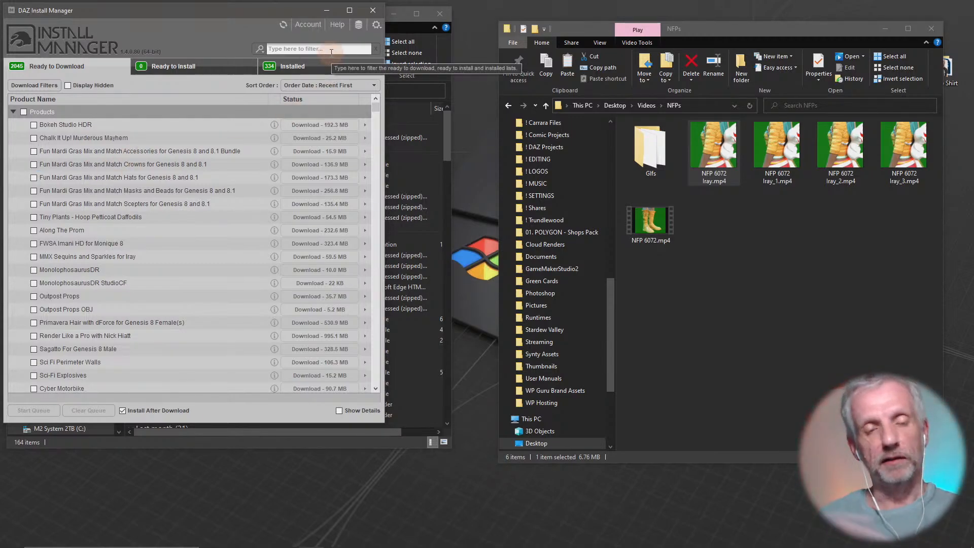
{"action": "left_click", "coordinate": [33, 125]}
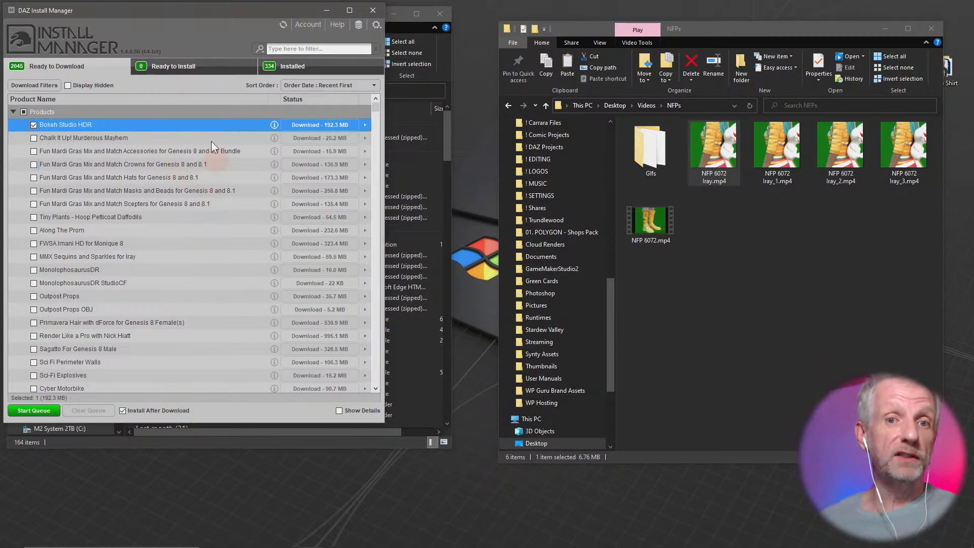
{"action": "mouse_move", "coordinate": [250, 150]}
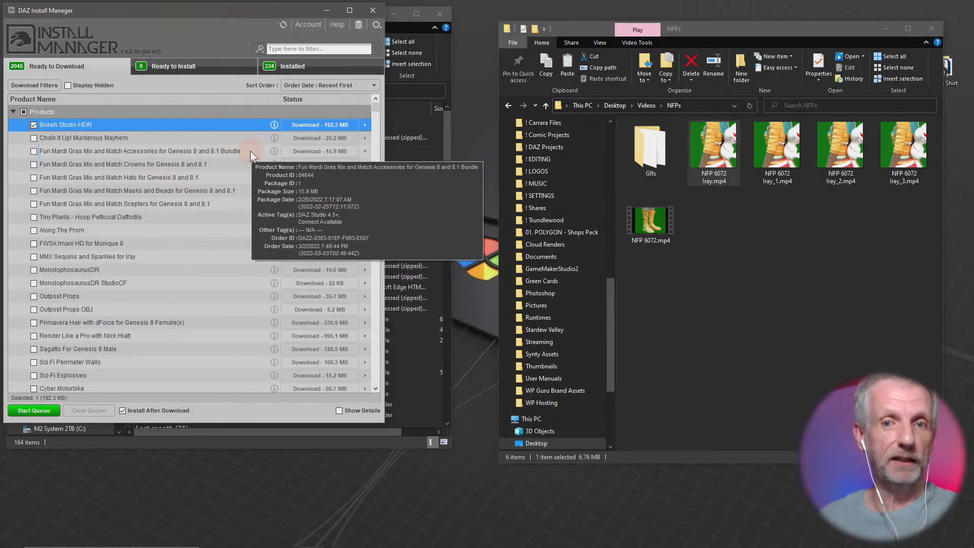
- Switch to File Explorer and open the folder C:\Users\Public\Public Documents\DAZ 3D\InstallManager\Downloads
{"action": "left_click", "coordinate": [448, 143]}
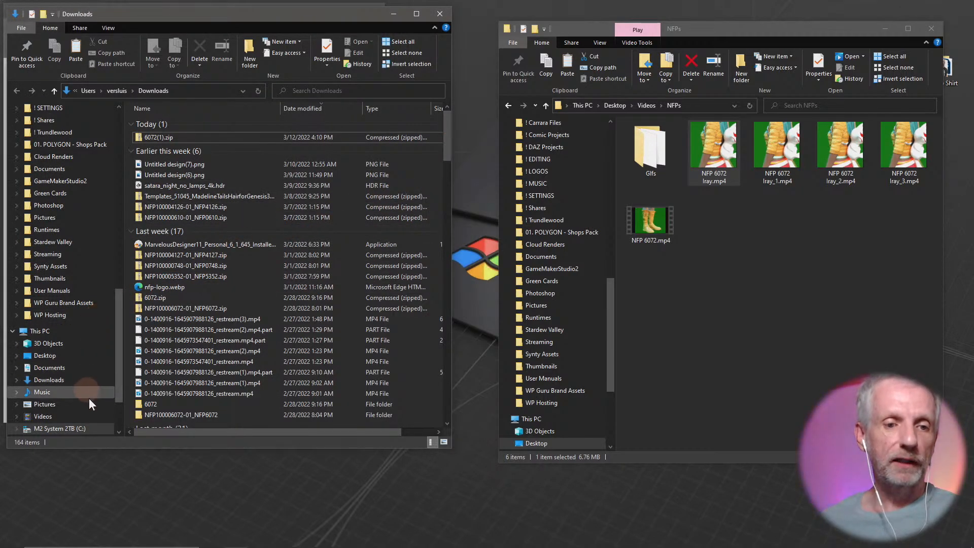
{"action": "left_click", "coordinate": [76, 428]}
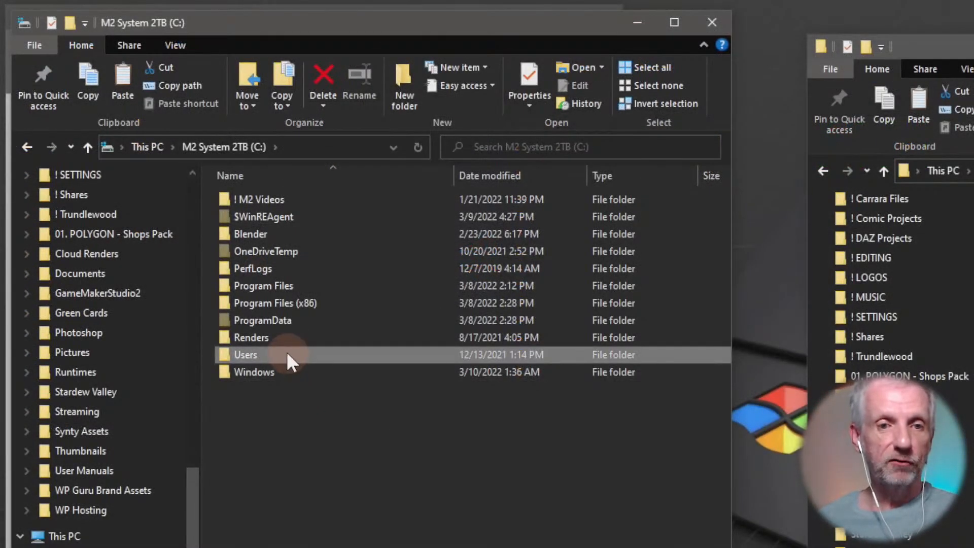
{"action": "double_click", "coordinate": [287, 355]}
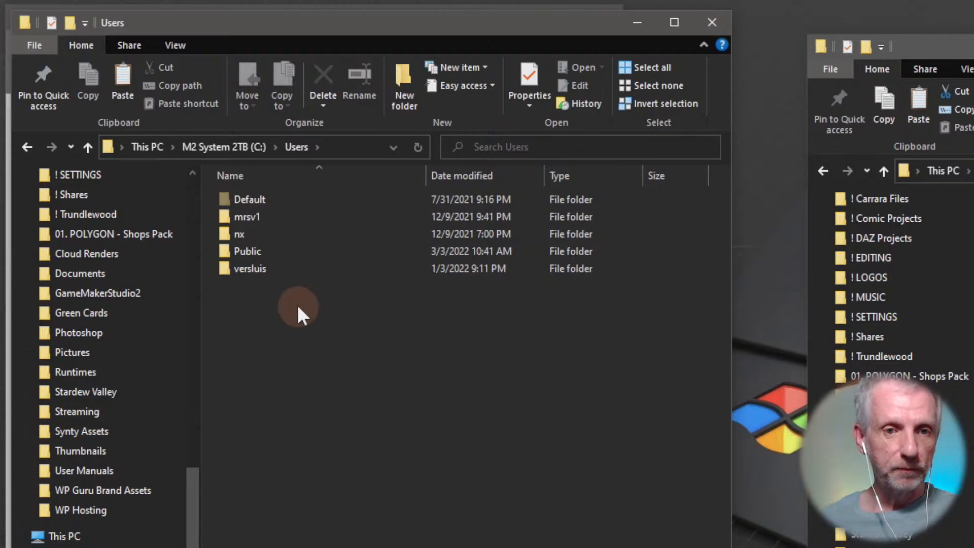
{"action": "double_click", "coordinate": [282, 248]}
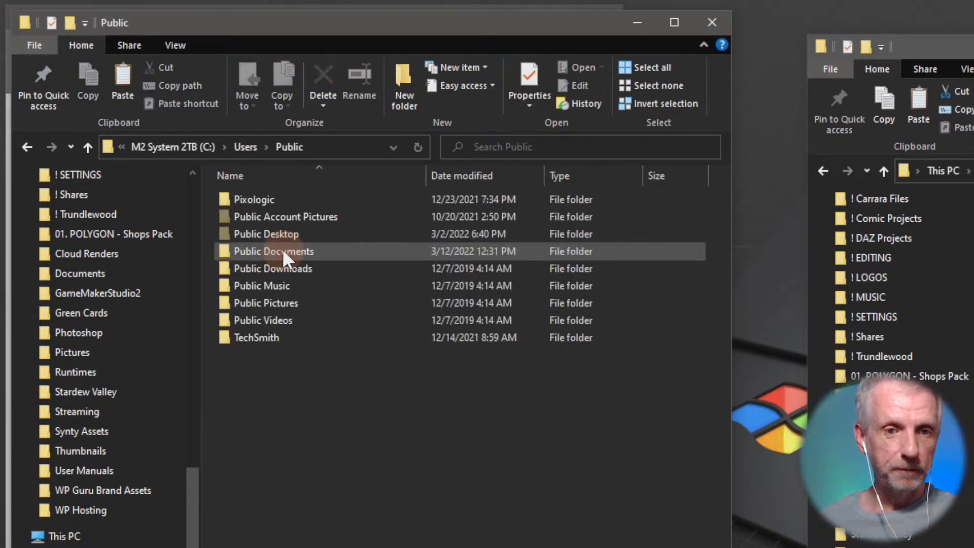
{"action": "double_click", "coordinate": [317, 249]}
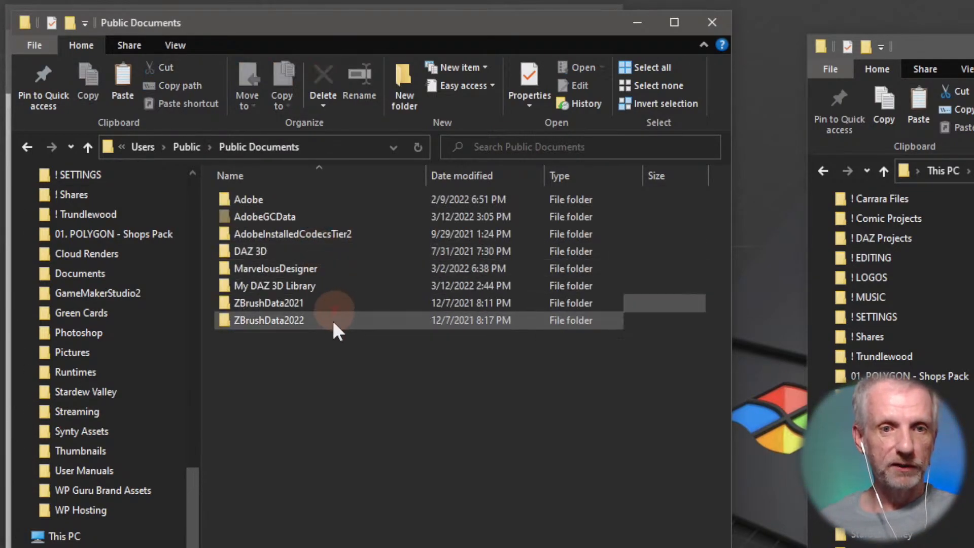
{"action": "double_click", "coordinate": [272, 251]}
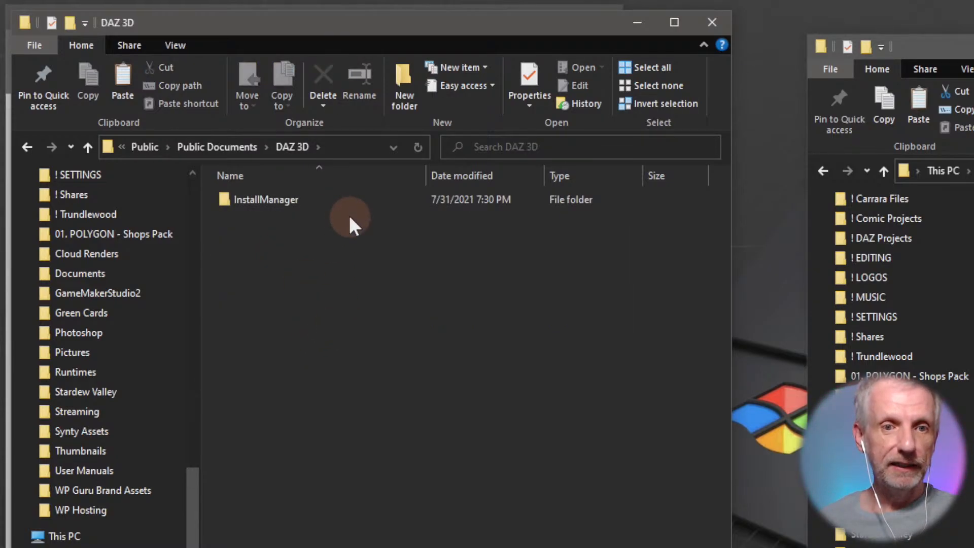
{"action": "double_click", "coordinate": [291, 201]}
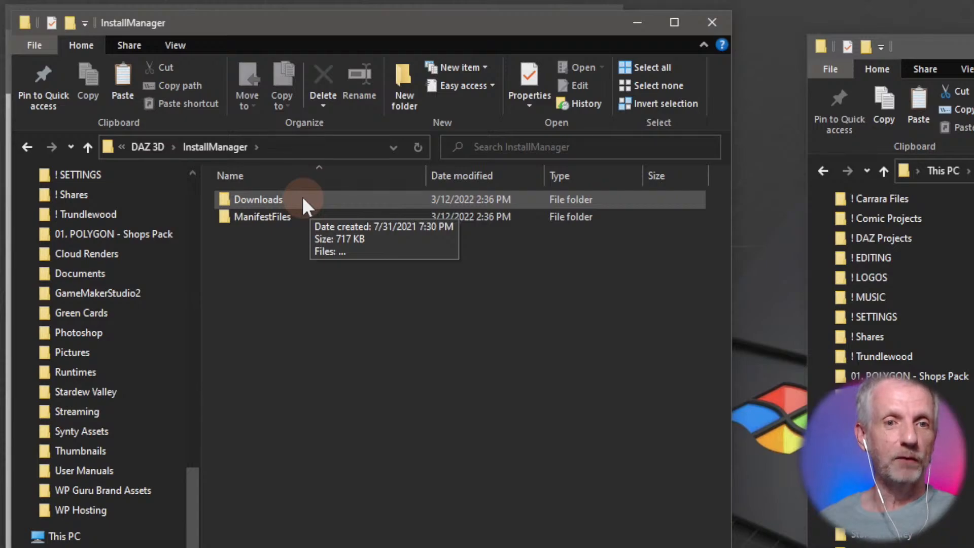
{"action": "double_click", "coordinate": [302, 198]}
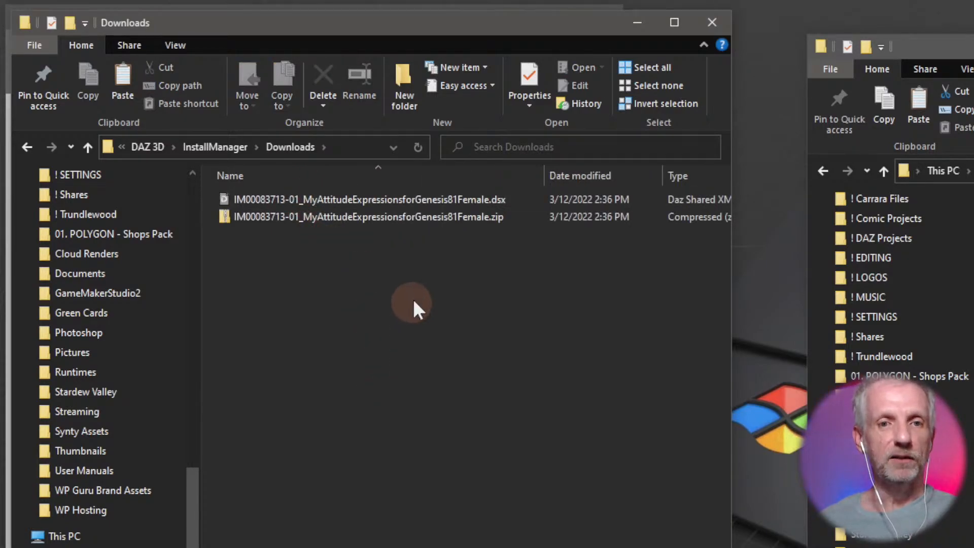
{"action": "left_click_drag", "start_coordinate": [388, 251], "coordinate": [362, 195]}
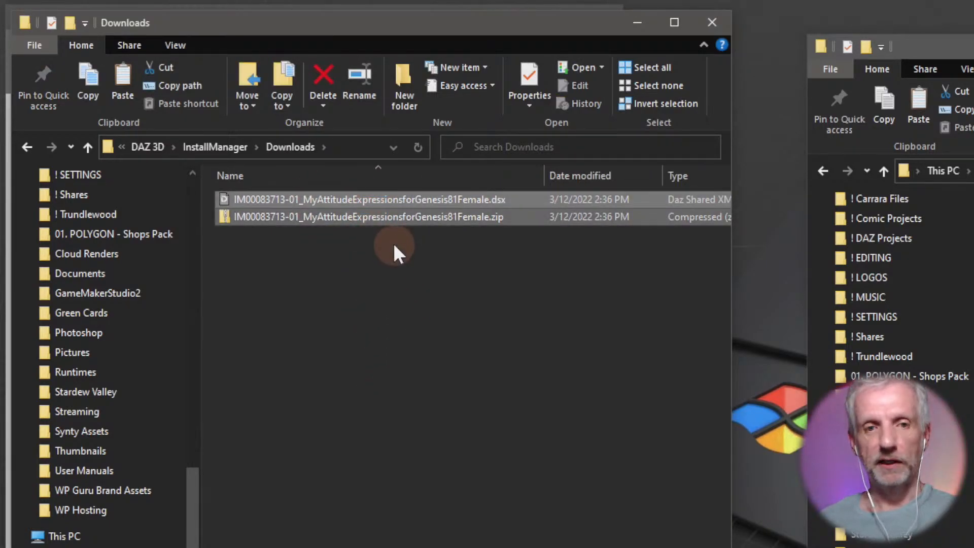
{"action": "key", "text": "Delete"}
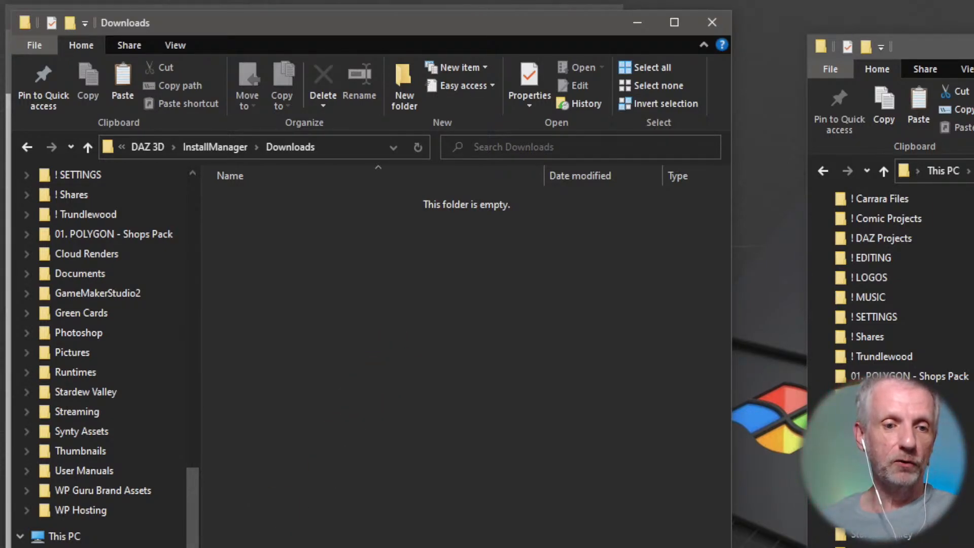
- Retrace the folder path from the C: drive through Users\Public\Public Documents\DAZ 3D\InstallManager to Downloads
{"action": "left_click", "coordinate": [97, 547]}
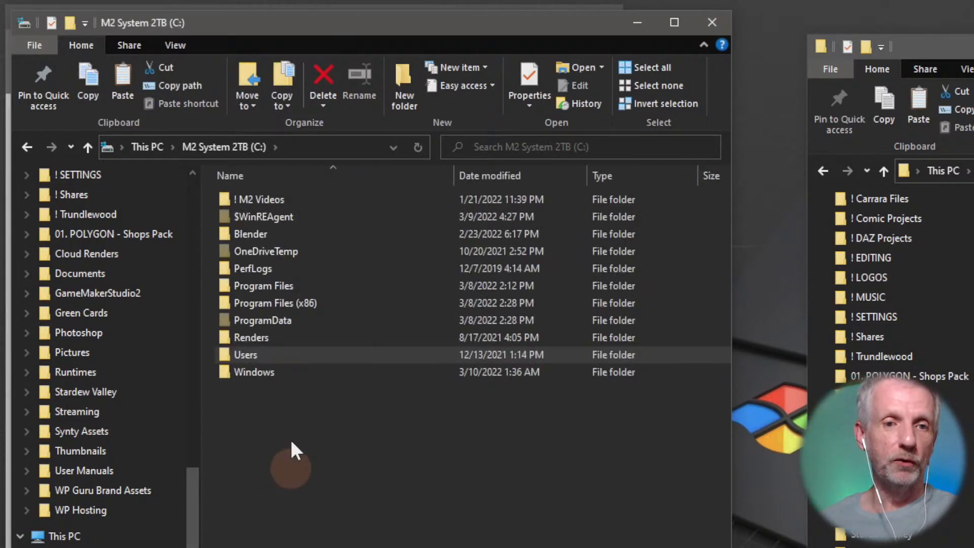
{"action": "double_click", "coordinate": [270, 354]}
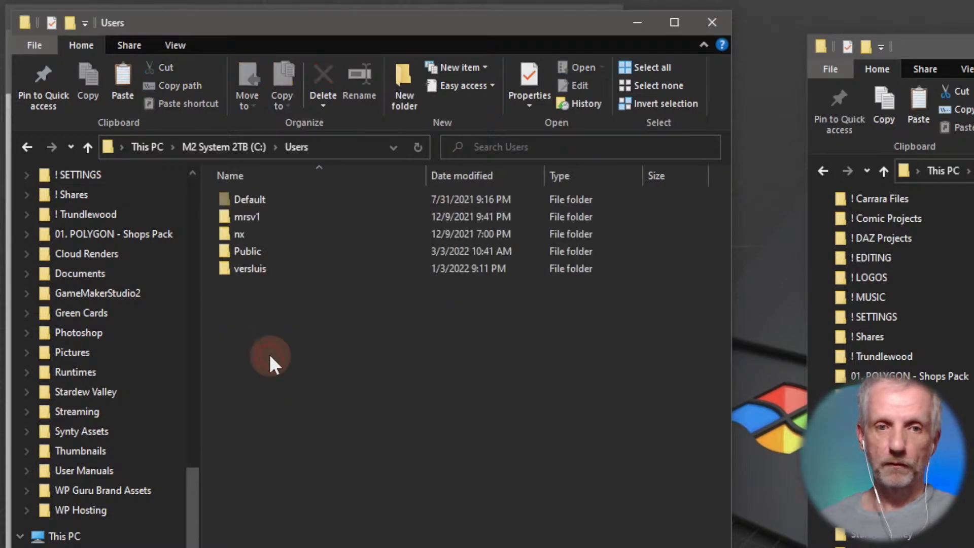
{"action": "double_click", "coordinate": [278, 249]}
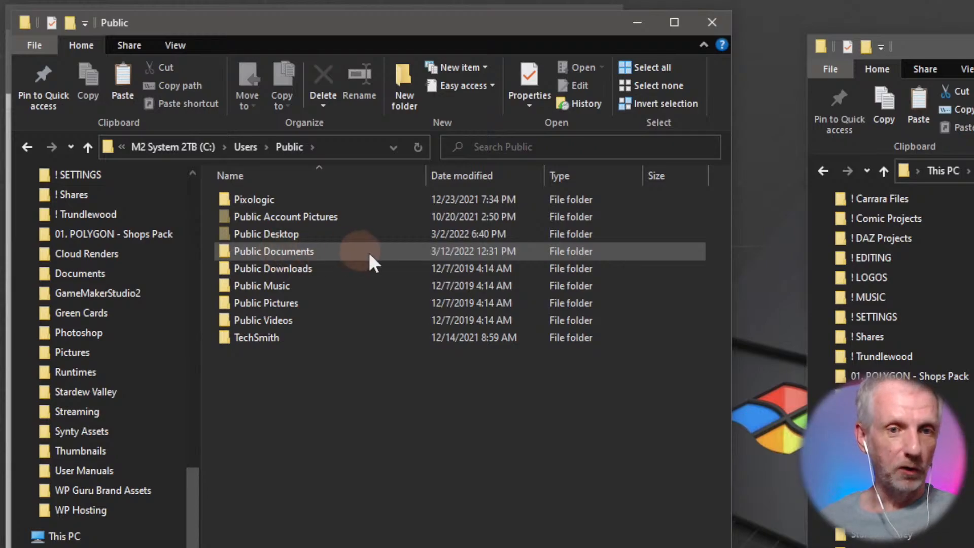
{"action": "double_click", "coordinate": [294, 251]}
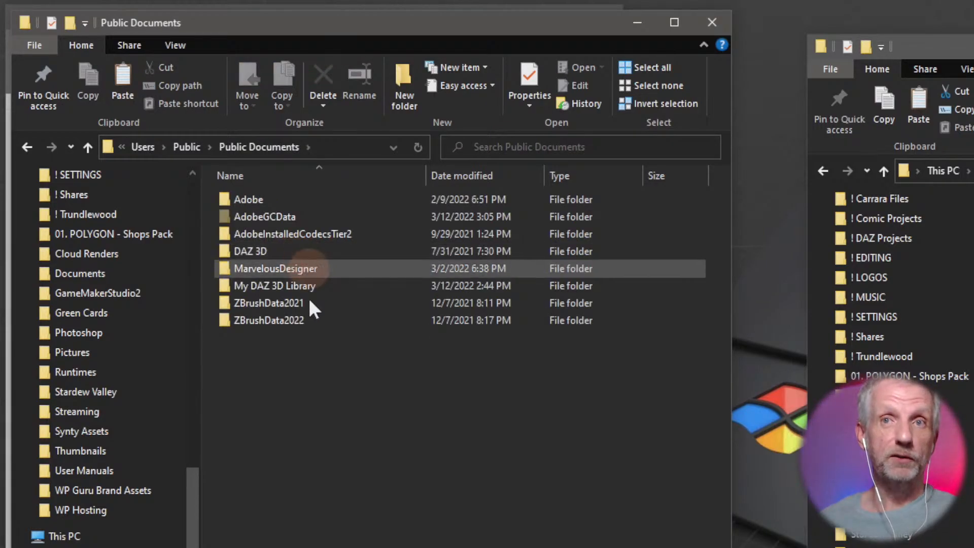
{"action": "double_click", "coordinate": [283, 249]}
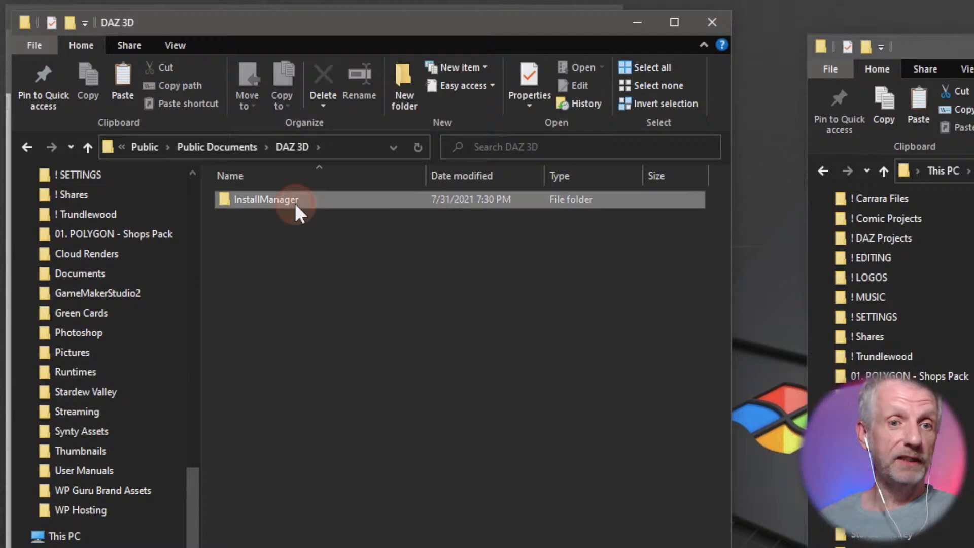
{"action": "double_click", "coordinate": [295, 203]}
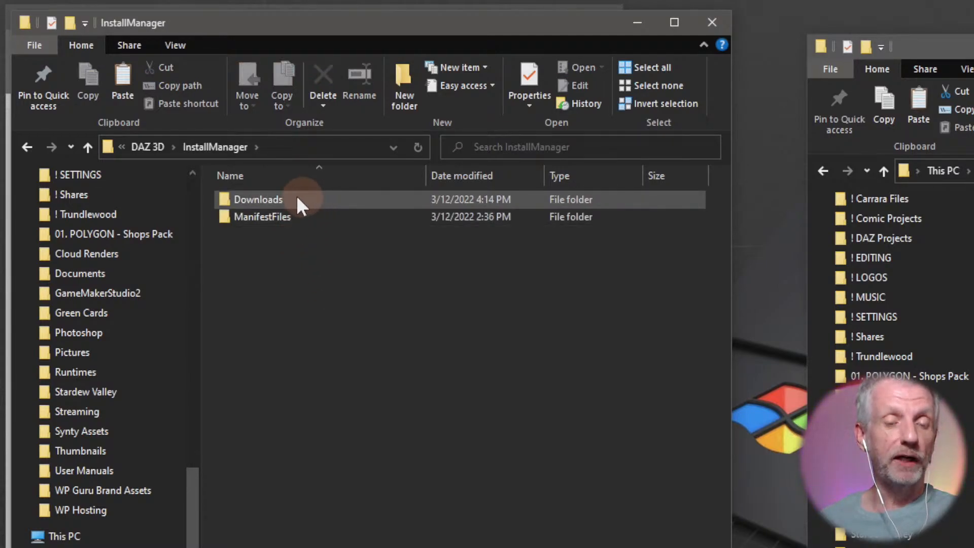
{"action": "double_click", "coordinate": [294, 197]}
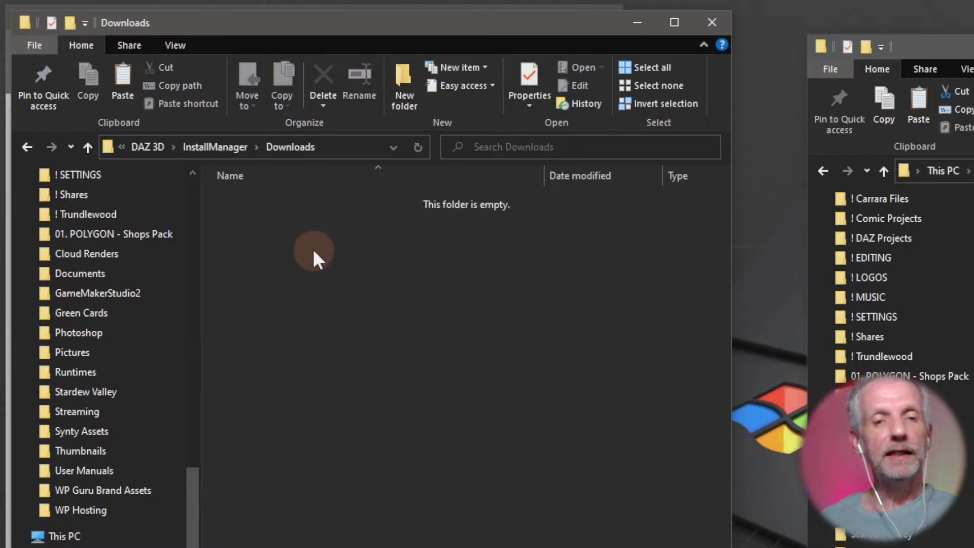
- Paste the three cut NFP archives into the InstallManager Downloads folder and select the NFP0610 archive
{"action": "right_click", "coordinate": [312, 249]}
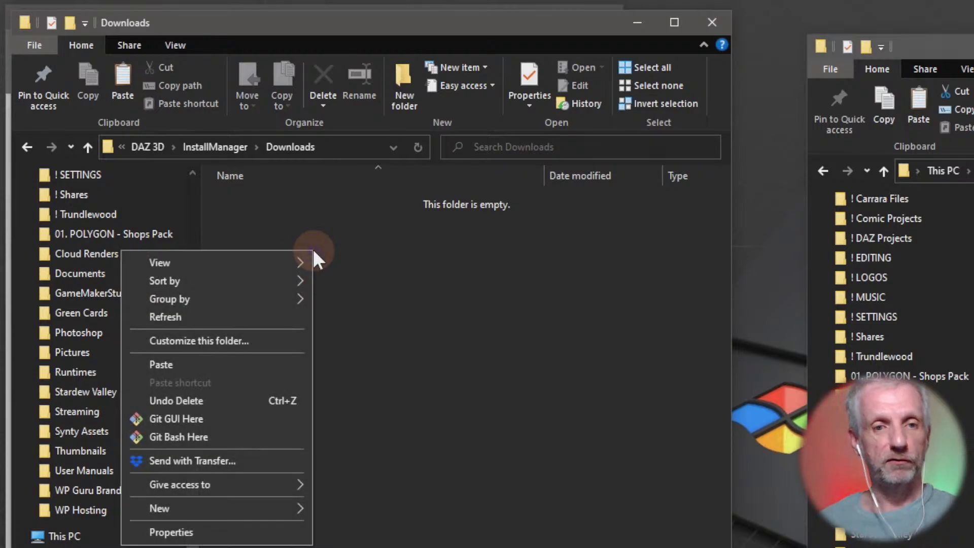
{"action": "left_click", "coordinate": [276, 362]}
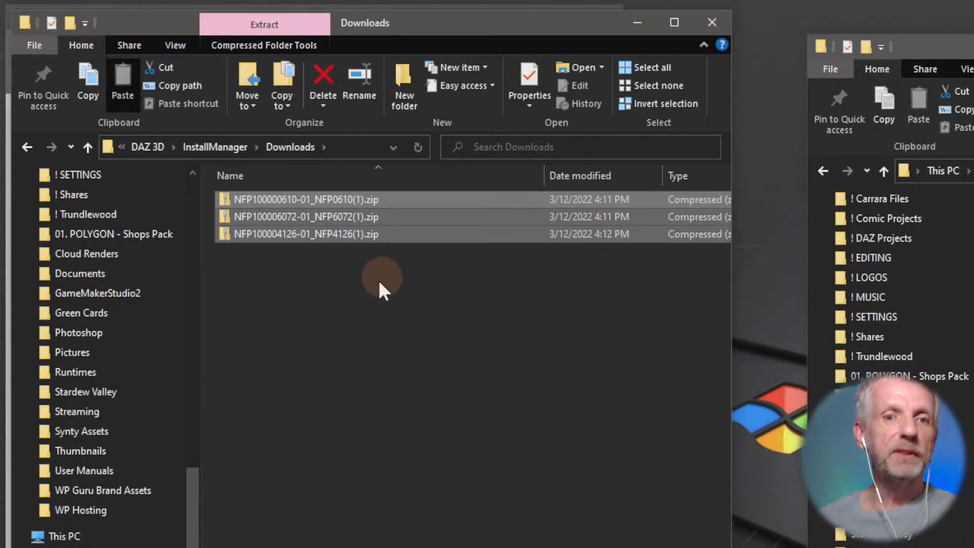
{"action": "left_click", "coordinate": [359, 203]}
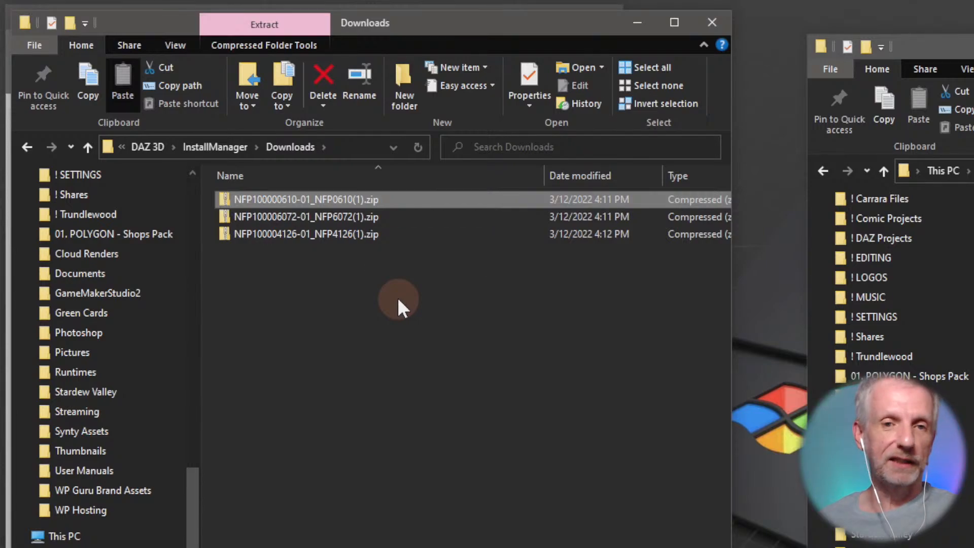
- Switch to DAZ Install Manager, show the packages that are ready to install and refresh the list
{"action": "key", "text": "alt+Tab"}
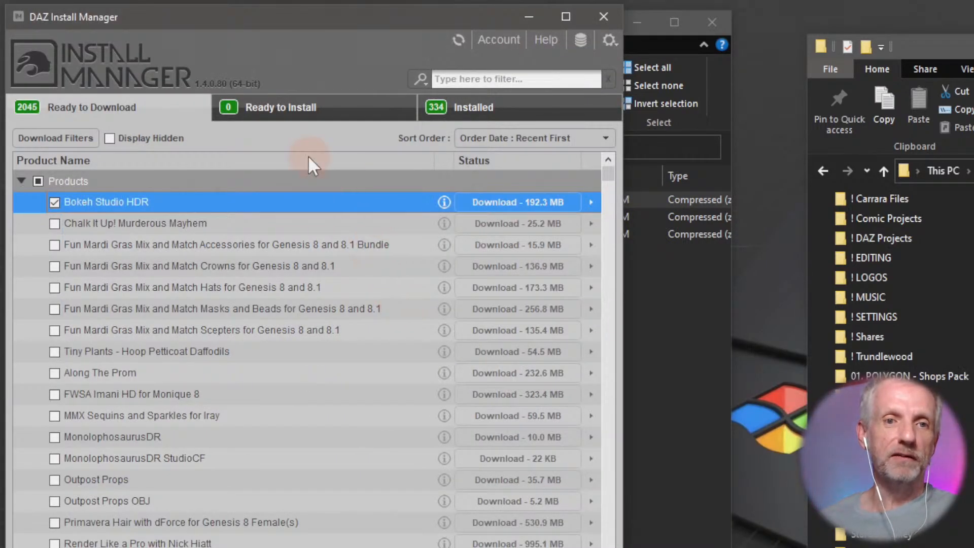
{"action": "left_click", "coordinate": [324, 114]}
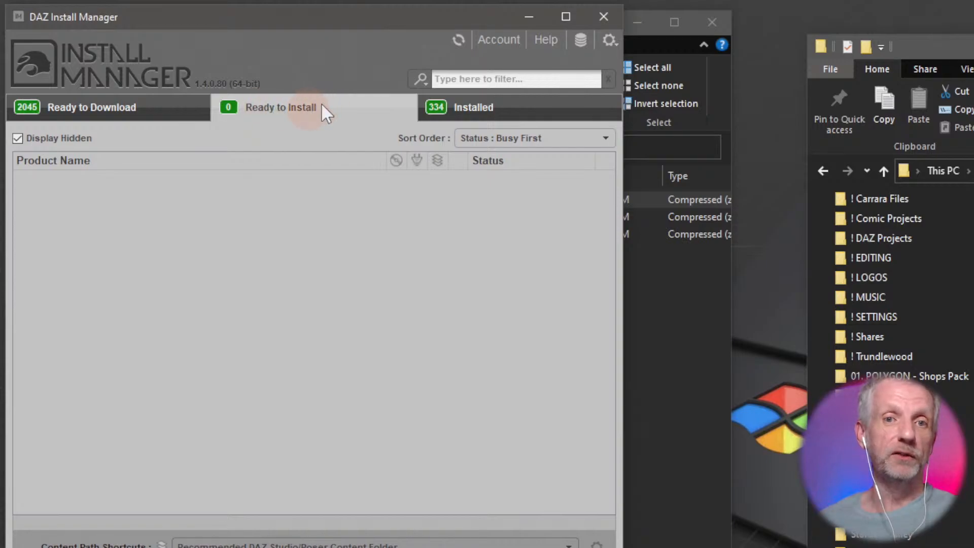
{"action": "left_click", "coordinate": [459, 39]}
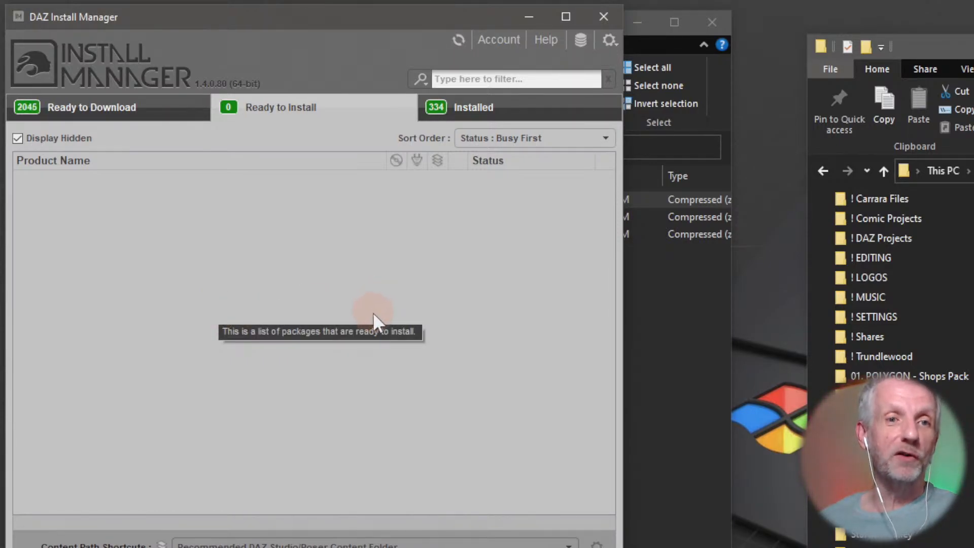
{"action": "left_click", "coordinate": [666, 313]}
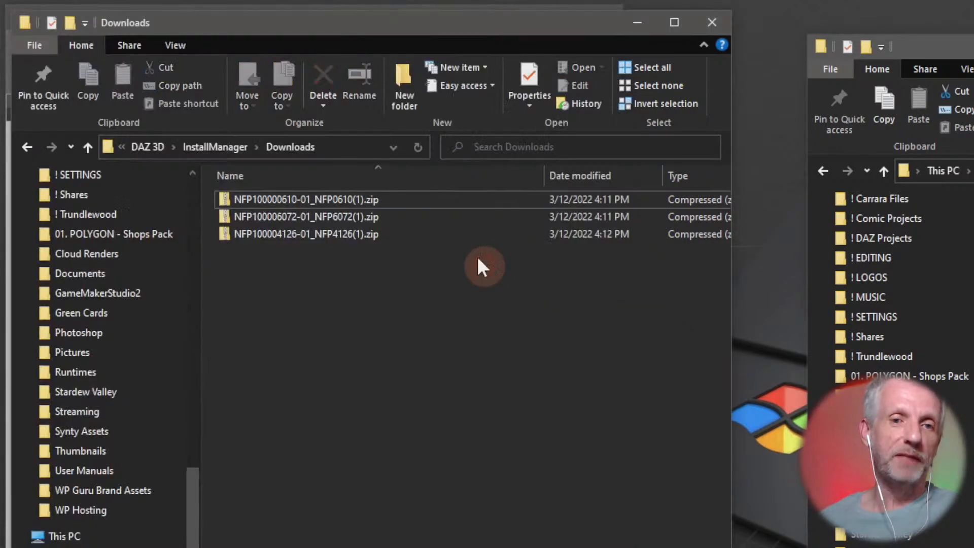
{"action": "left_click", "coordinate": [365, 199]}
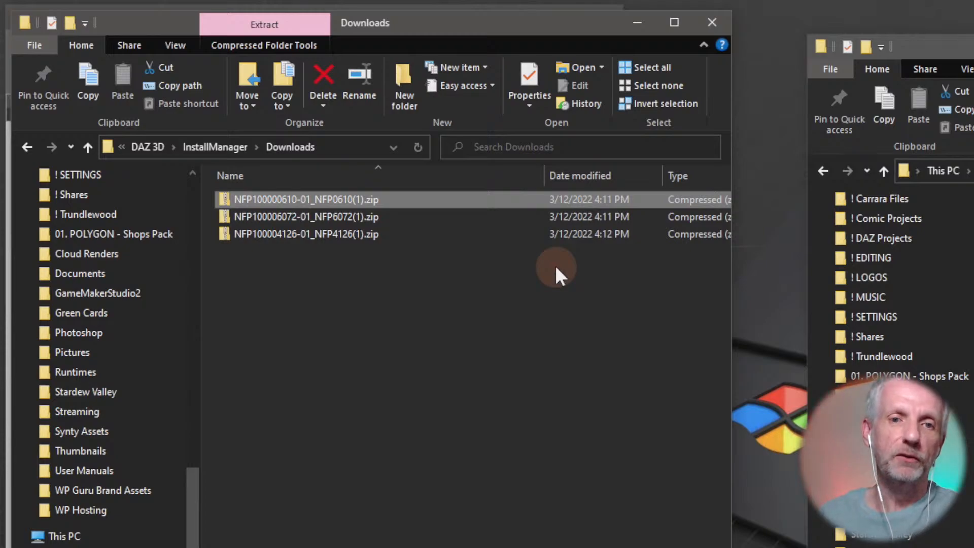
{"action": "left_click", "coordinate": [403, 201]}
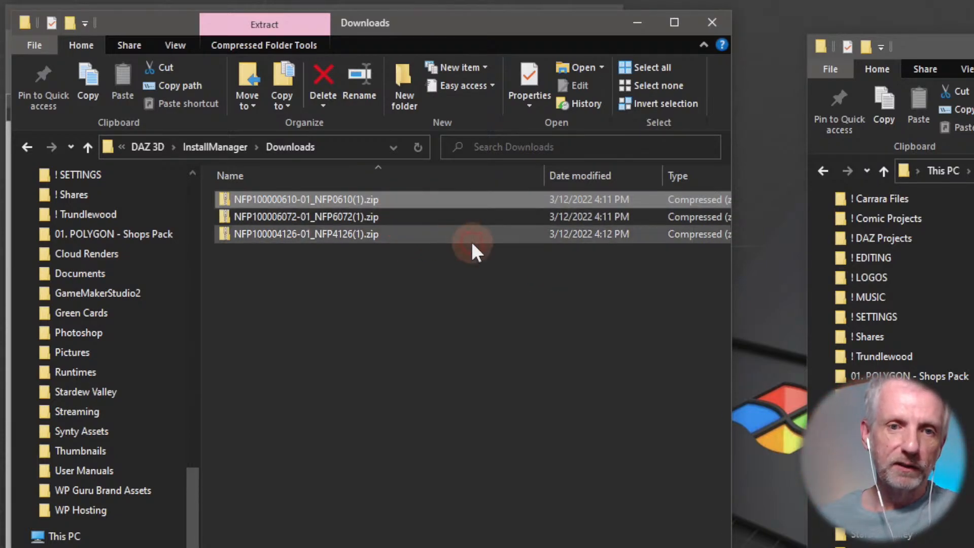
{"action": "key", "text": "Right"}
{"action": "key", "text": "BackSpace"}
{"action": "key", "text": "BackSpace"}
{"action": "key", "text": "BackSpace"}
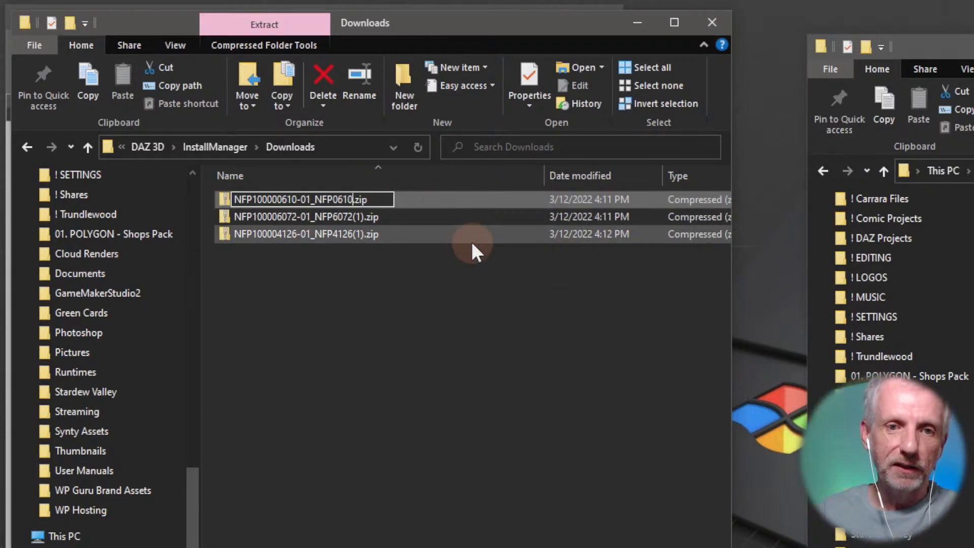
{"action": "key", "text": "Return"}
{"action": "left_click", "coordinate": [436, 218]}
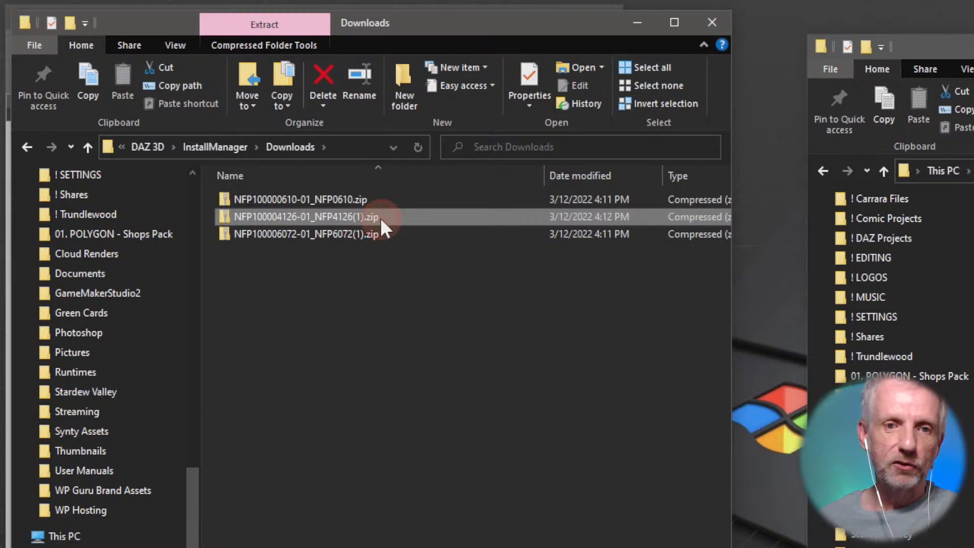
{"action": "key", "text": "Right"}
{"action": "key", "text": "BackSpace"}
{"action": "key", "text": "BackSpace"}
{"action": "key", "text": "BackSpace"}
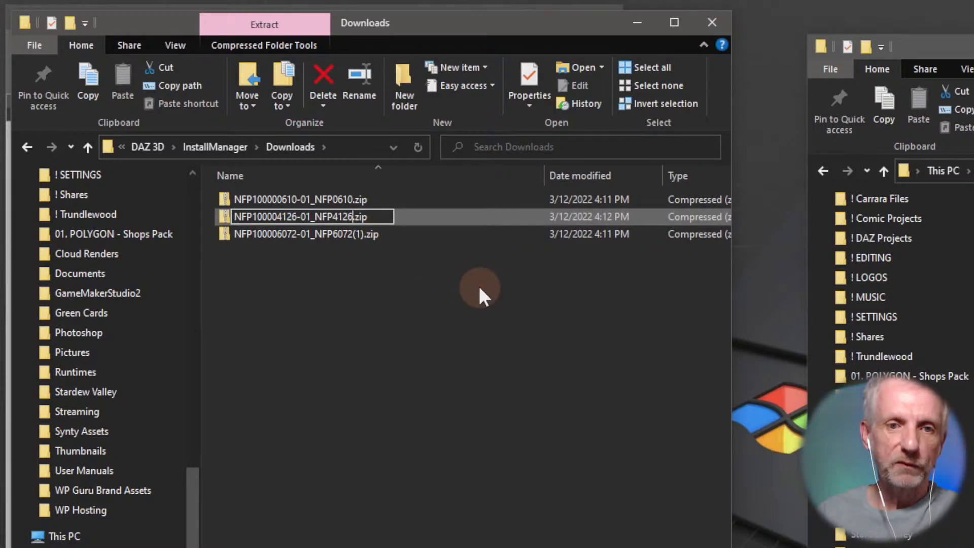
{"action": "key", "text": "Return"}
{"action": "left_click", "coordinate": [428, 236]}
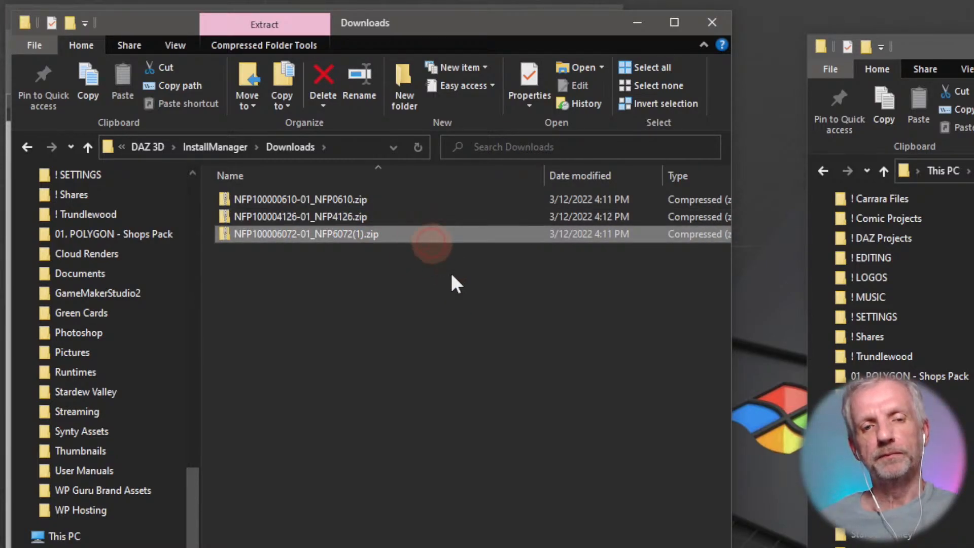
{"action": "key", "text": "Right"}
{"action": "key", "text": "BackSpace"}
{"action": "key", "text": "BackSpace"}
{"action": "key", "text": "BackSpace"}
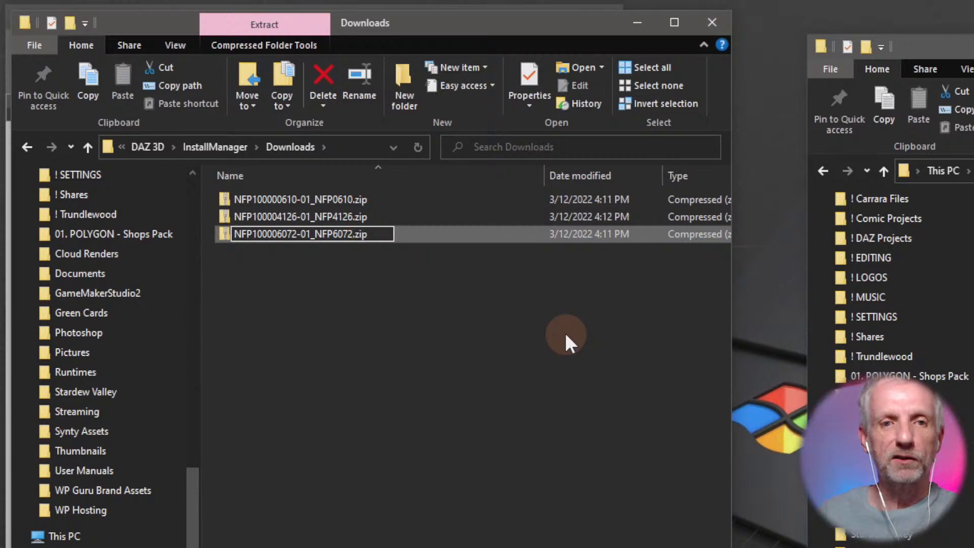
{"action": "left_click", "coordinate": [564, 331]}
{"action": "left_click", "coordinate": [361, 194]}
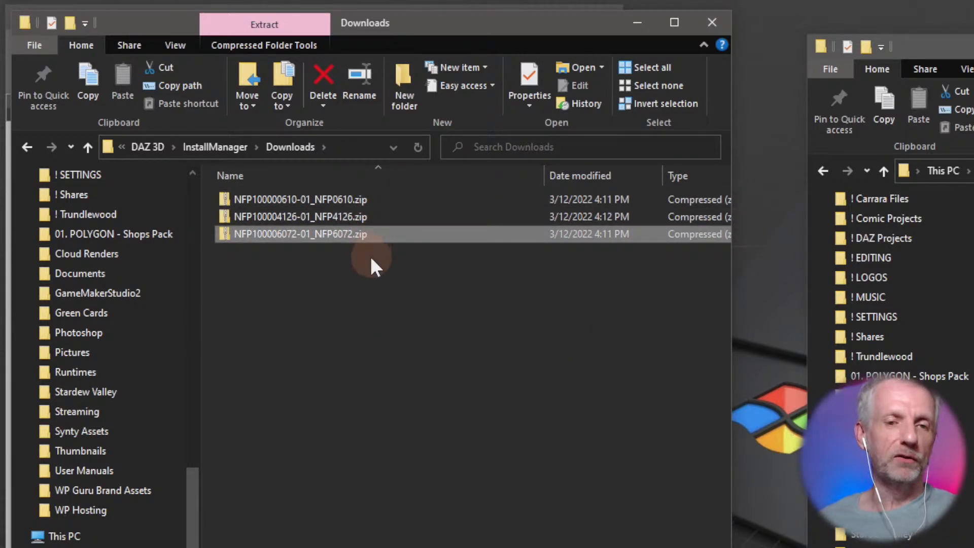
- Switch to DAZ Install Manager, refresh the package list and mark all NFP products for installation
{"action": "key", "text": "alt+Tab"}
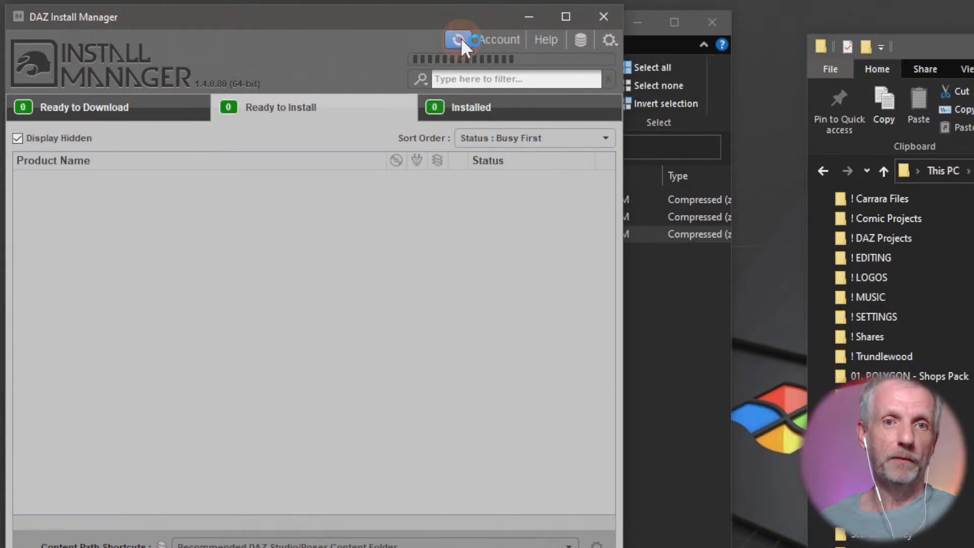
{"action": "left_click", "coordinate": [441, 224]}
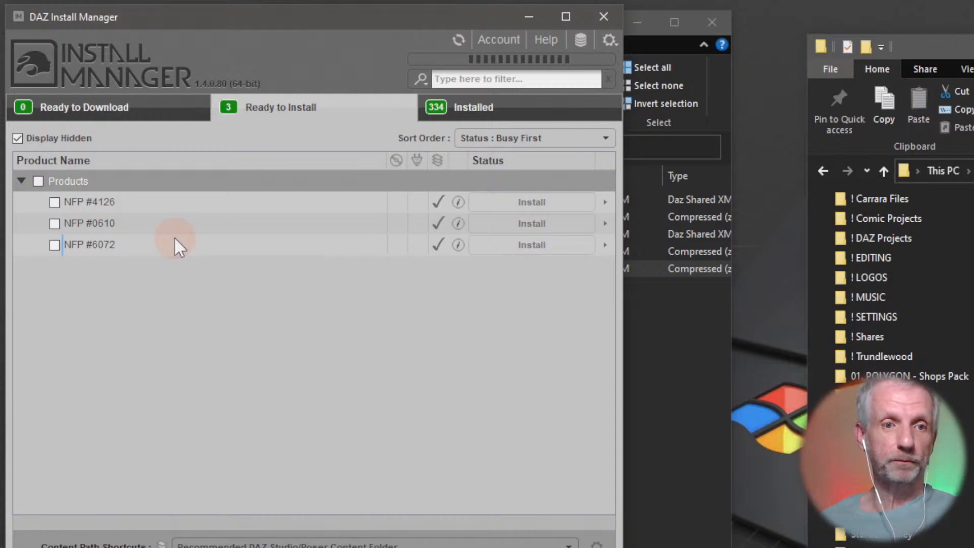
{"action": "mouse_move", "coordinate": [156, 242]}
{"action": "mouse_move", "coordinate": [143, 208]}
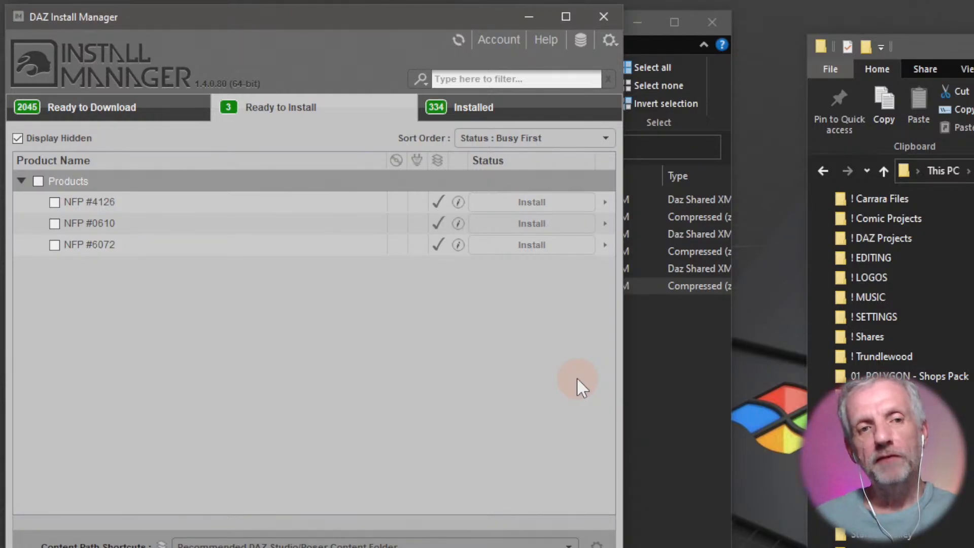
{"action": "left_click", "coordinate": [38, 181]}
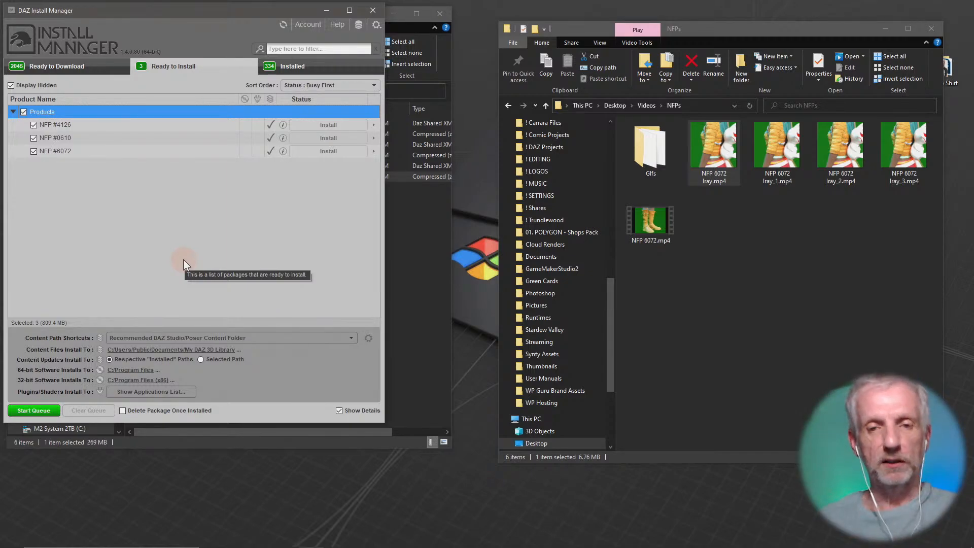
- Switch to DAZ Studio and check the My DAZ 3D Library, Characters and Outfits folders under DAZ Studio Formats in the Content Library
{"action": "key", "text": "alt+Tab"}
{"action": "key", "text": "Tab"}
{"action": "key", "text": "Tab"}
{"action": "key", "text": "Tab"}
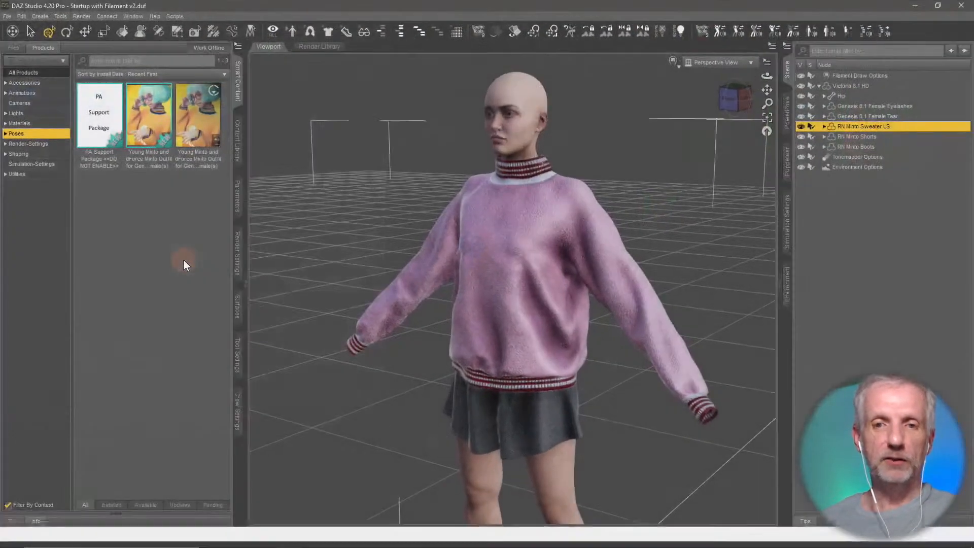
{"action": "left_click", "coordinate": [237, 152]}
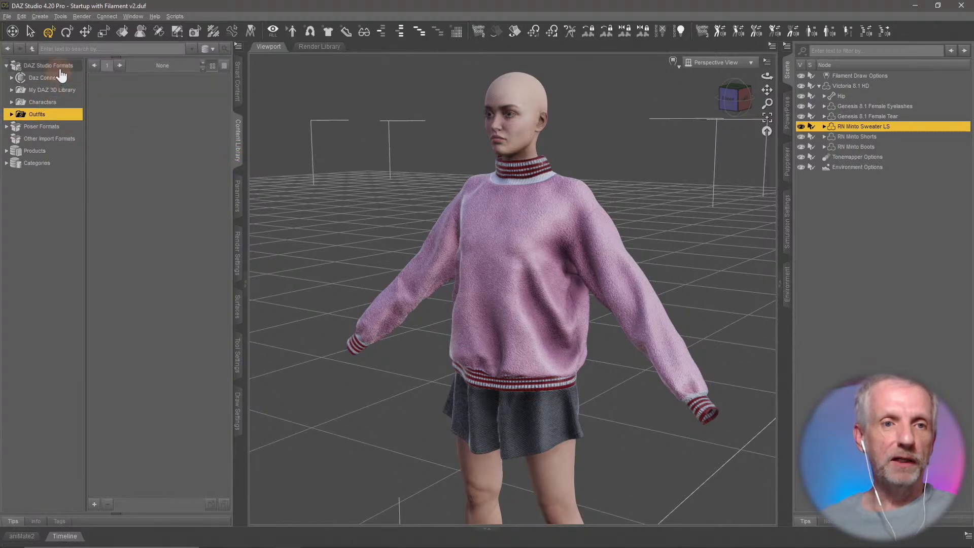
{"action": "left_click", "coordinate": [57, 65]}
{"action": "left_click", "coordinate": [63, 92]}
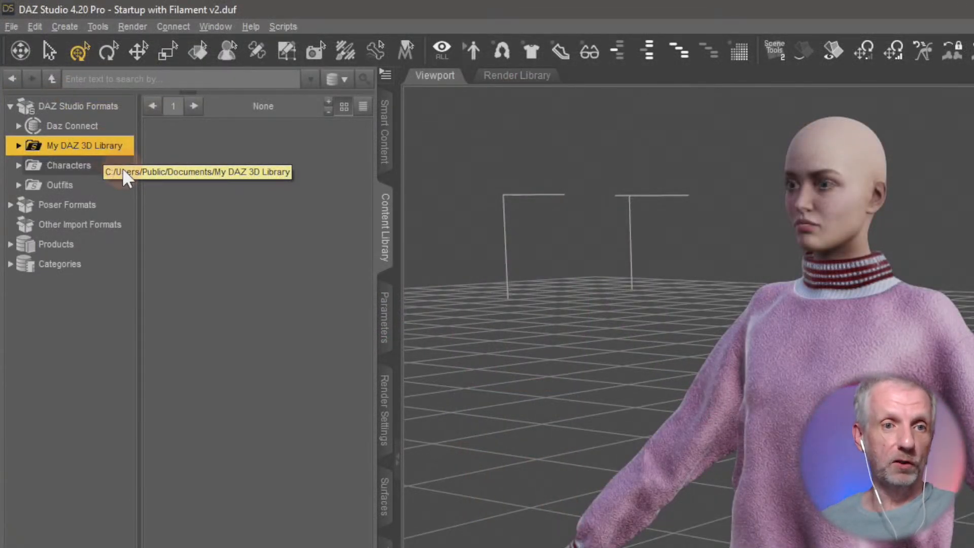
{"action": "left_click", "coordinate": [109, 167]}
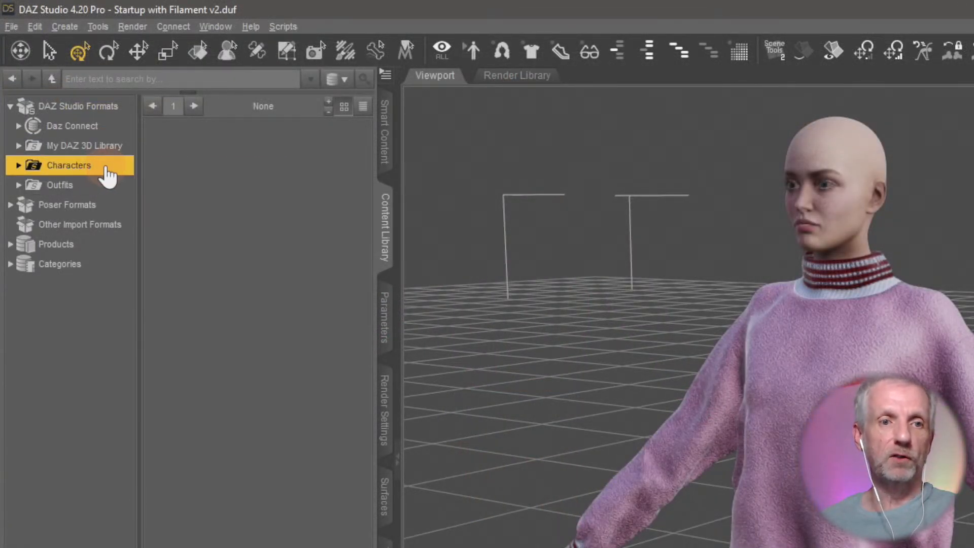
{"action": "left_click", "coordinate": [101, 189]}
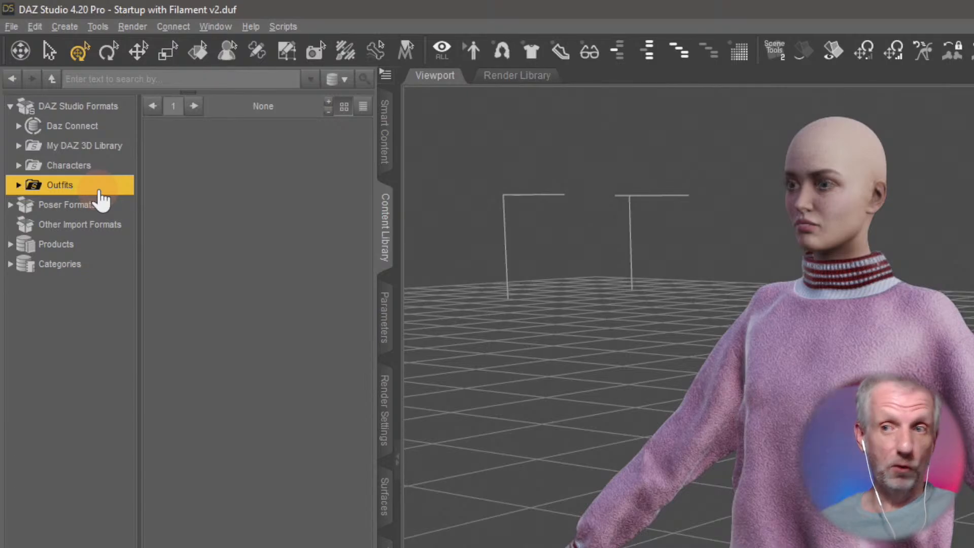
- Switch to File Explorer and open the Public Documents folder under Users\Public on the M2 System 2TB (C:) drive
{"action": "key", "text": "alt+Tab"}
{"action": "key", "text": "alt+Tab"}
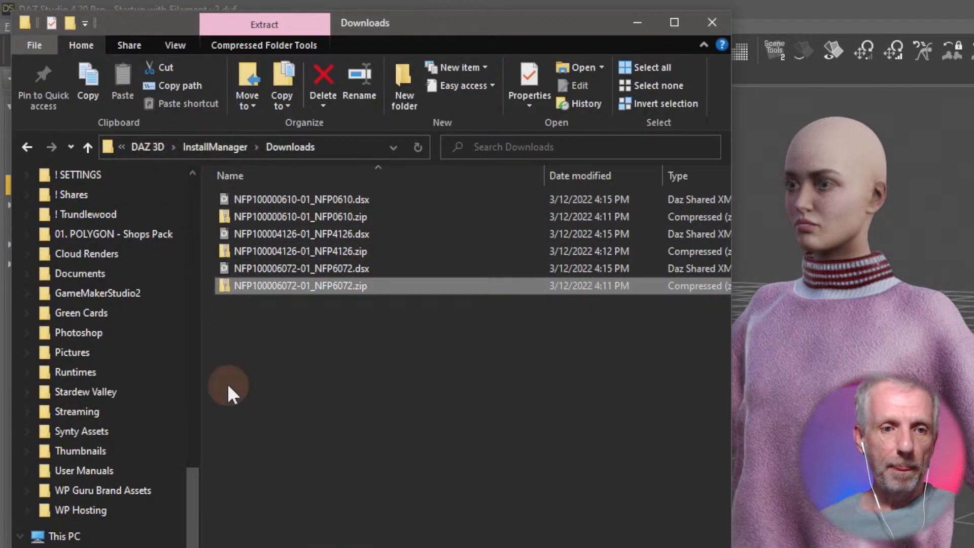
{"action": "left_click", "coordinate": [91, 547]}
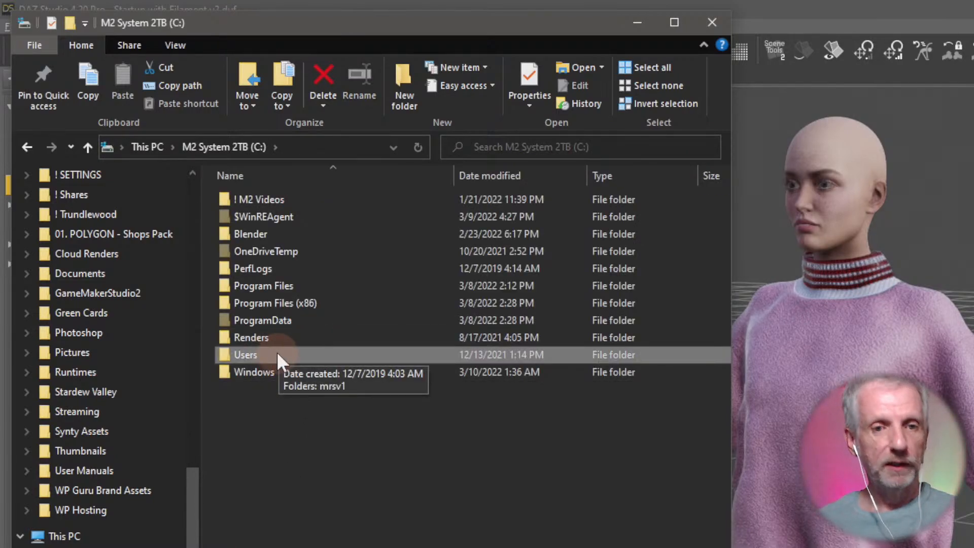
{"action": "double_click", "coordinate": [276, 352]}
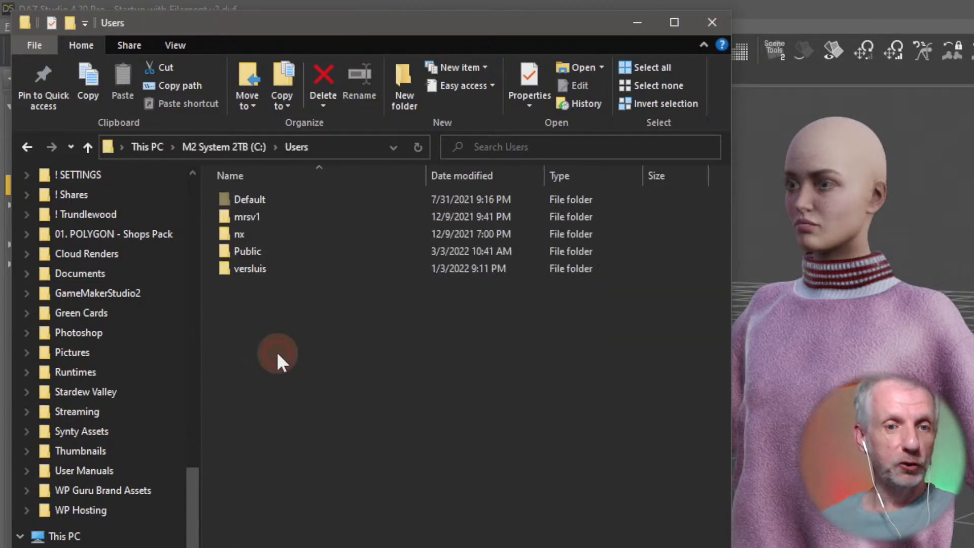
{"action": "double_click", "coordinate": [278, 251]}
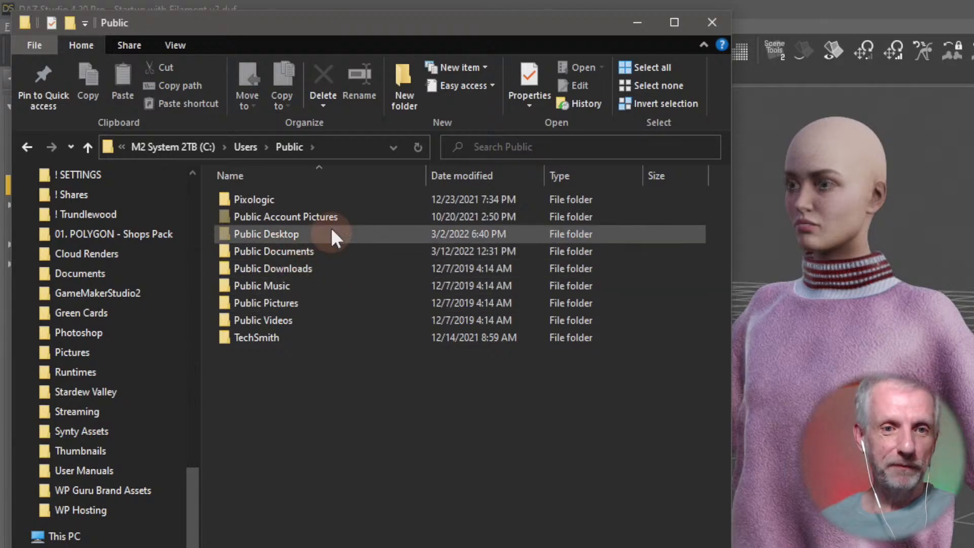
{"action": "double_click", "coordinate": [313, 249]}
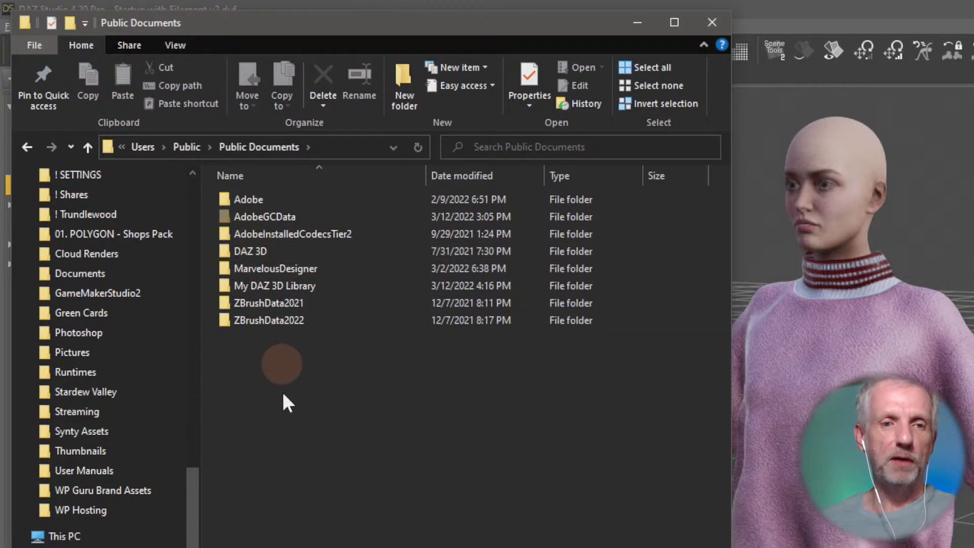
- Create a new folder named NFPs in Public Documents
{"action": "right_click", "coordinate": [270, 396]}
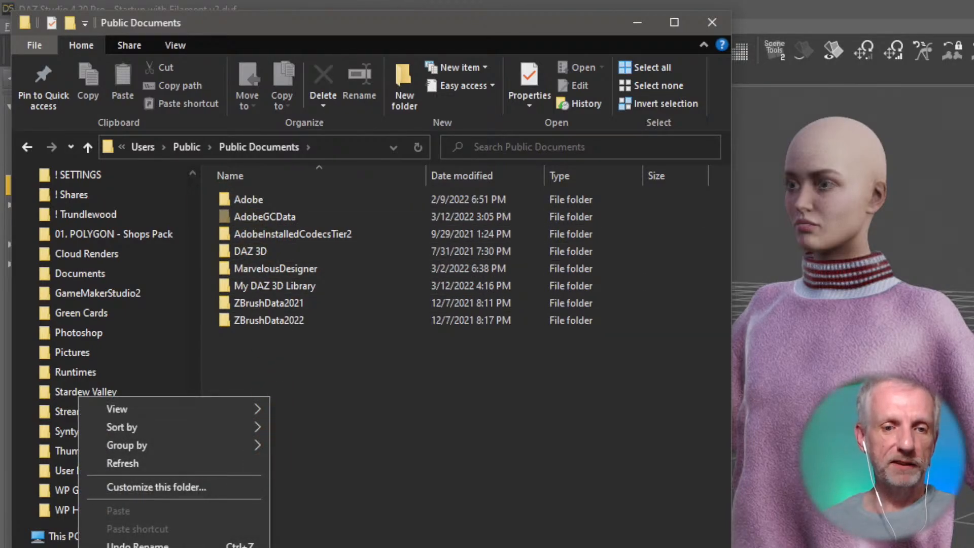
{"action": "left_click", "coordinate": [334, 547]}
{"action": "type", "text": "N"}
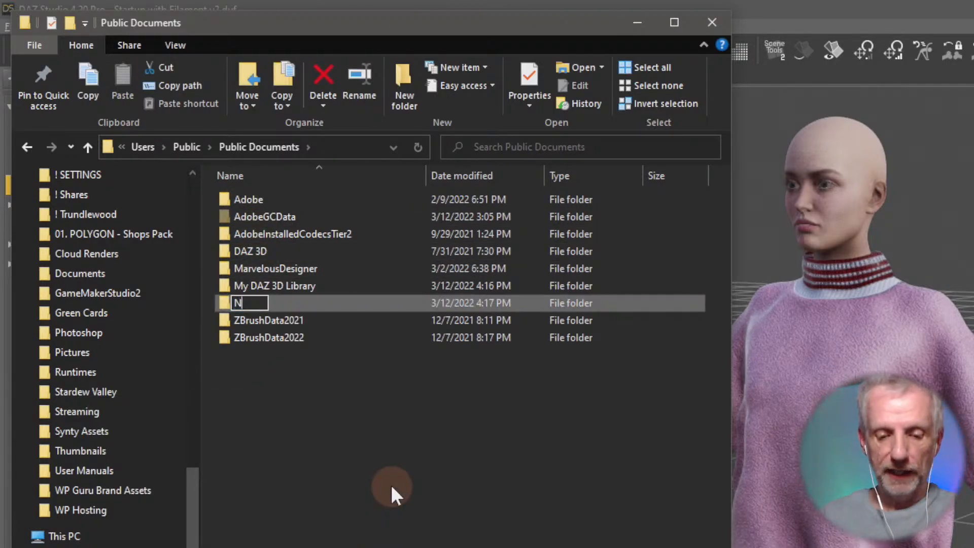
{"action": "type", "text": "FPs"}
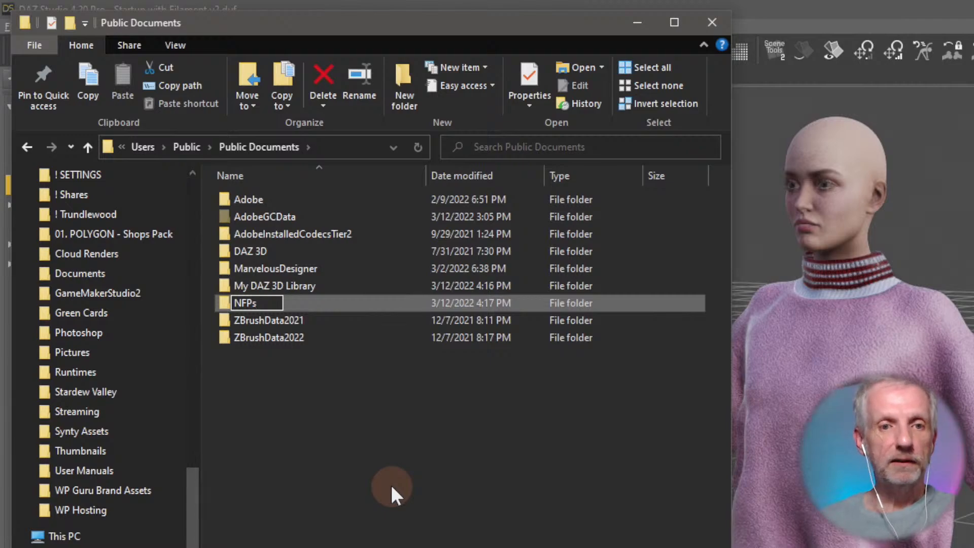
{"action": "key", "text": "Return"}
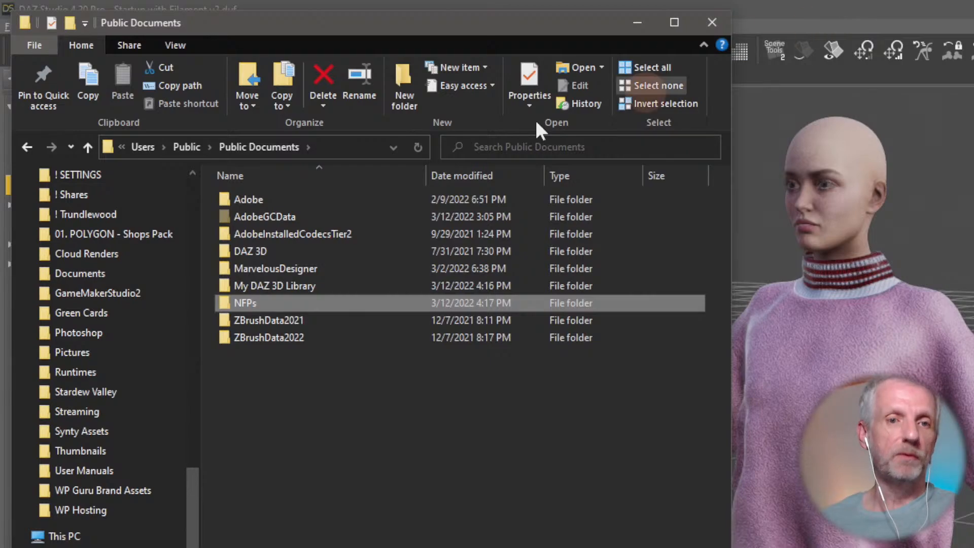
- Switch to DAZ Studio, add the NFPs folder from Public Documents as a base directory under DAZ Studio Formats, and select it in the tree
{"action": "left_click", "coordinate": [783, 28]}
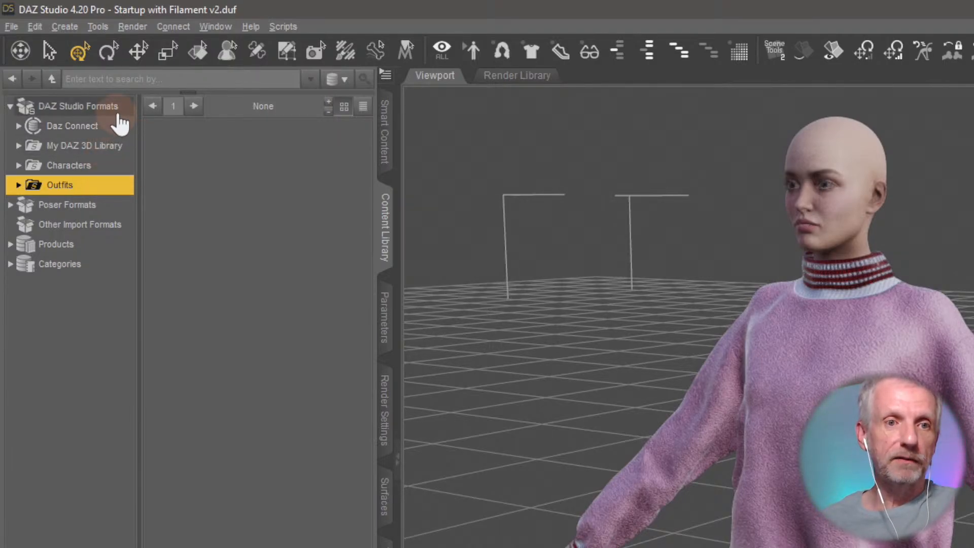
{"action": "left_click", "coordinate": [109, 110]}
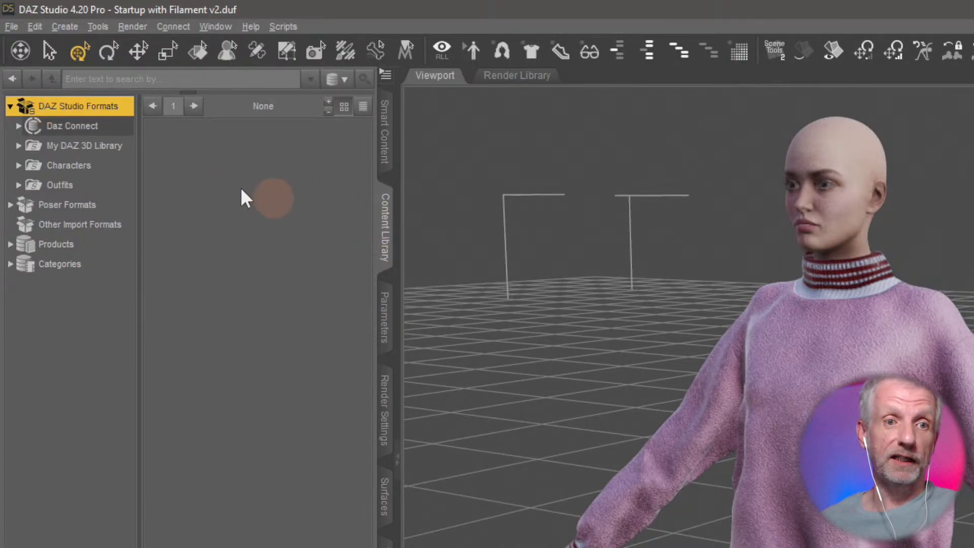
{"action": "right_click", "coordinate": [103, 109]}
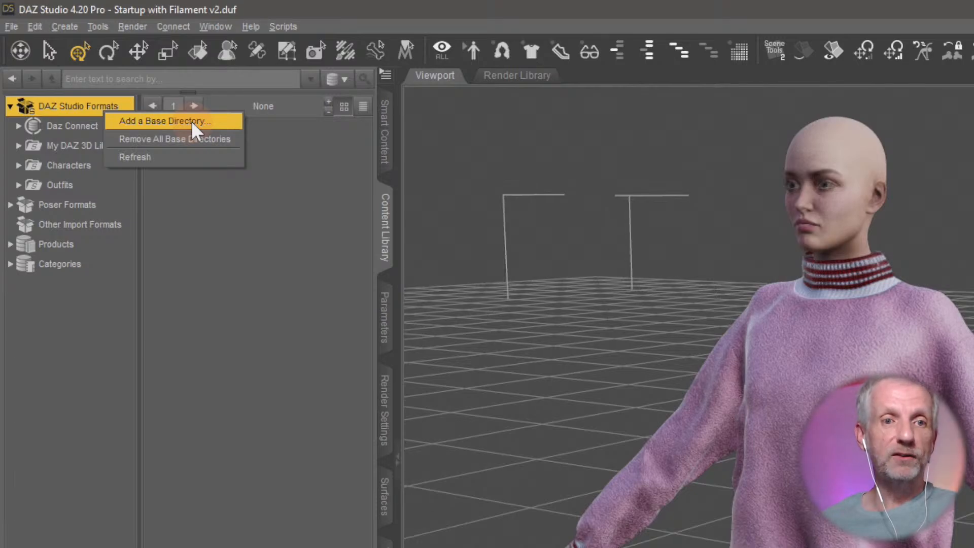
{"action": "left_click", "coordinate": [208, 121]}
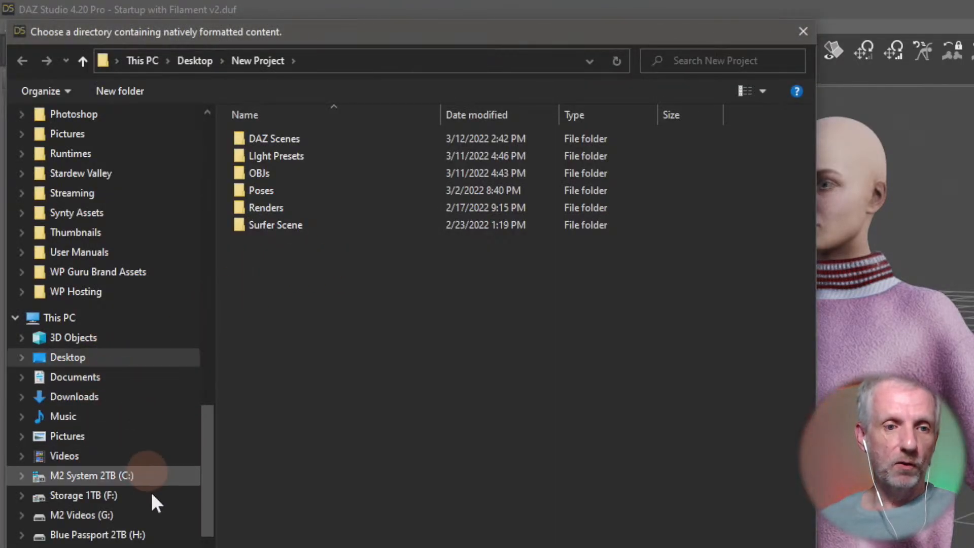
{"action": "left_click", "coordinate": [132, 481]}
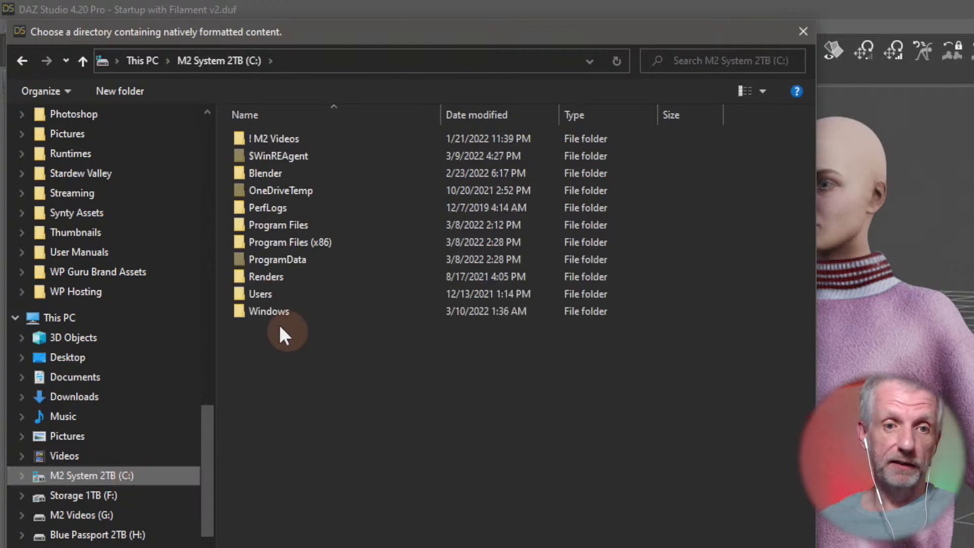
{"action": "double_click", "coordinate": [284, 297]}
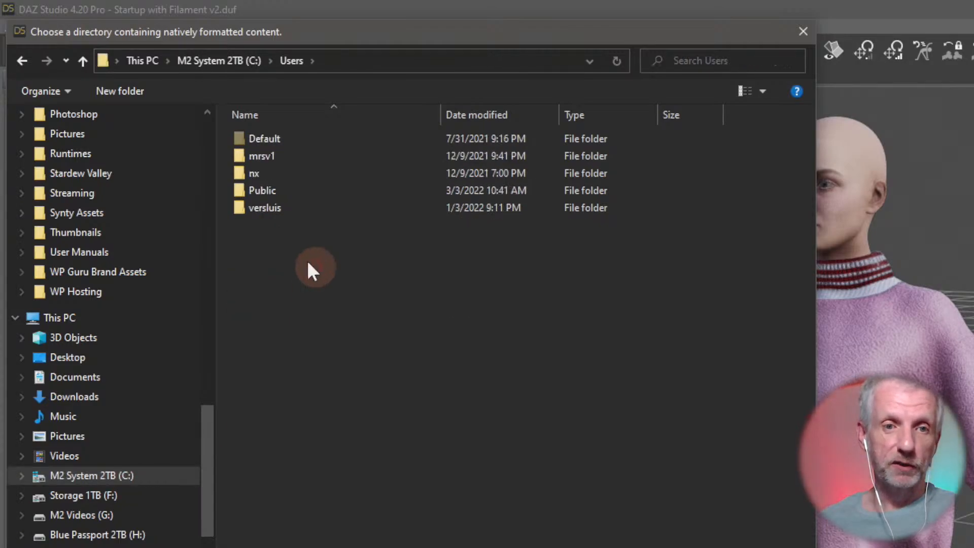
{"action": "double_click", "coordinate": [293, 191]}
{"action": "double_click", "coordinate": [326, 191]}
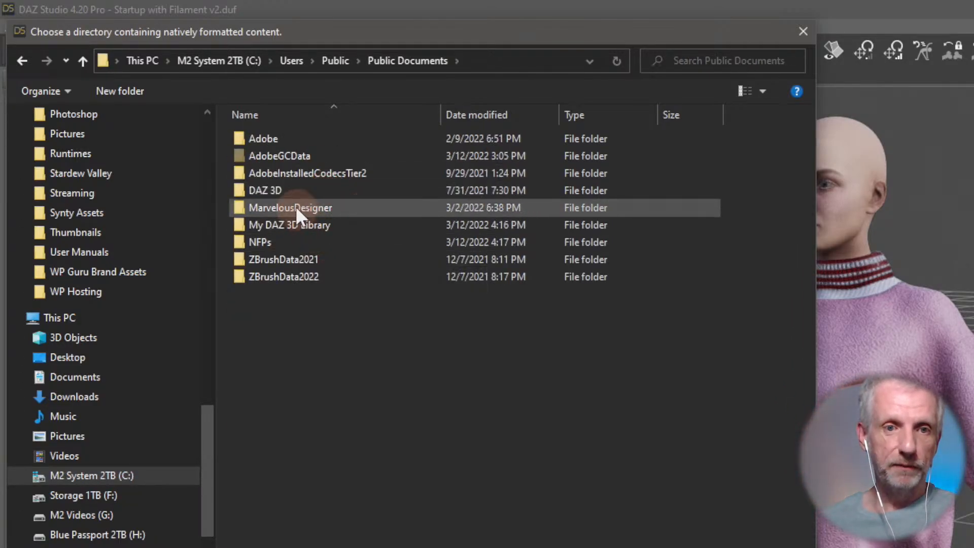
{"action": "double_click", "coordinate": [265, 240]}
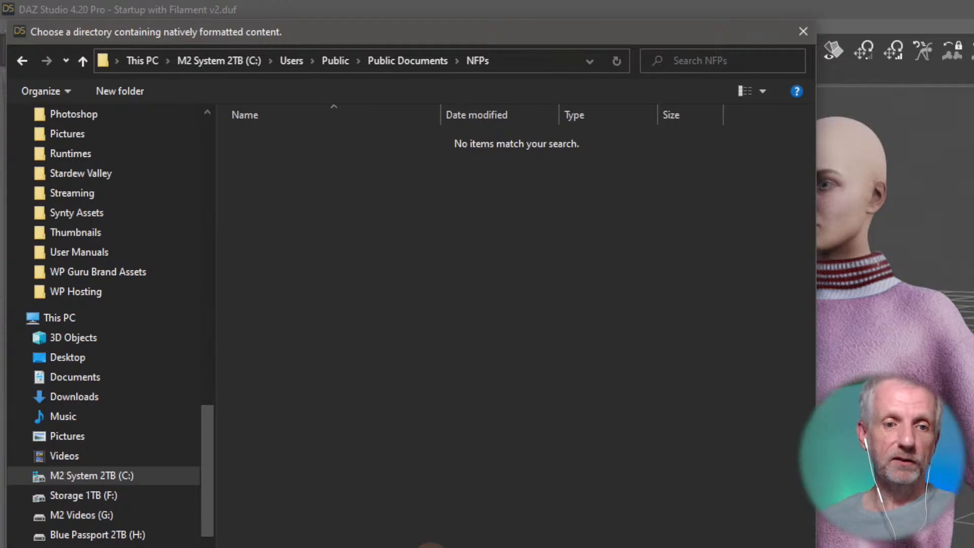
{"action": "left_click", "coordinate": [634, 547]}
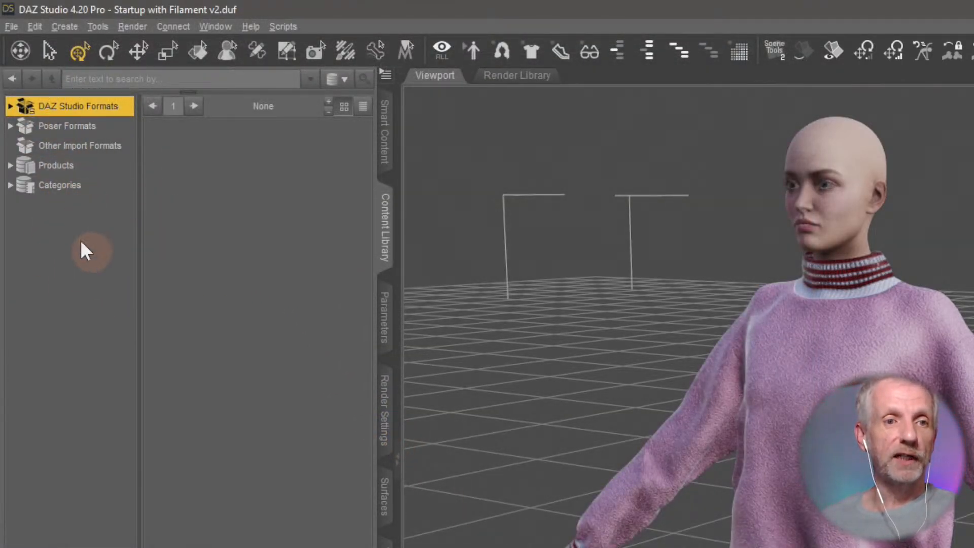
{"action": "left_click", "coordinate": [10, 106]}
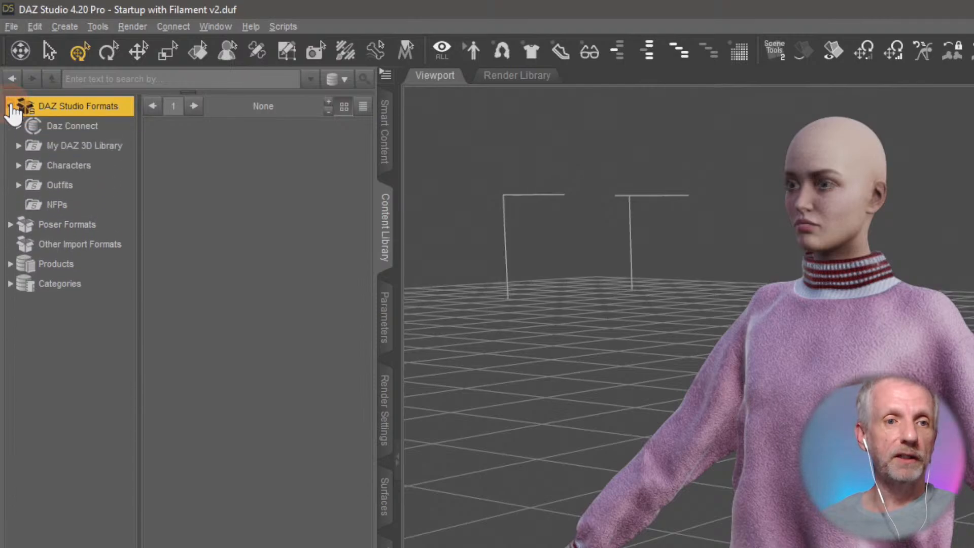
{"action": "left_click", "coordinate": [71, 204]}
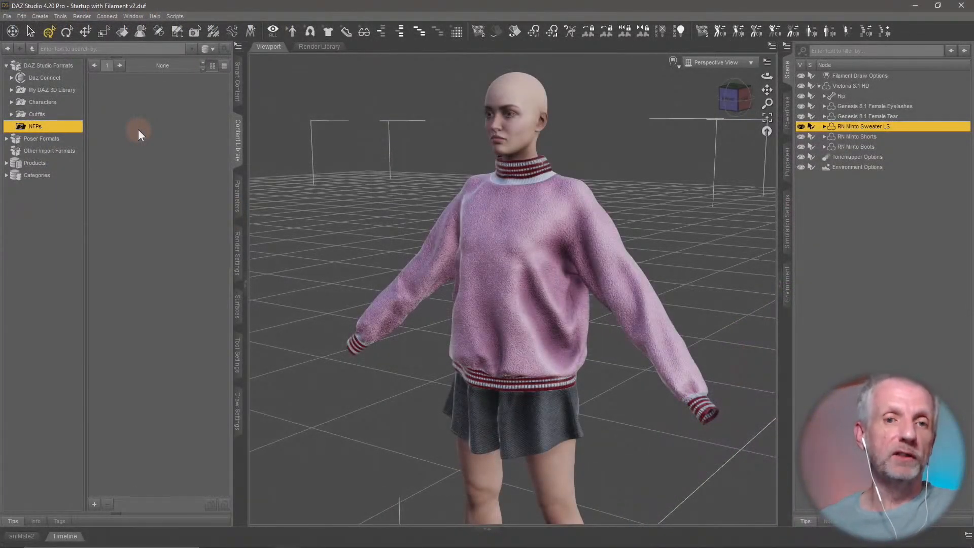
- Switch to DAZ Install Manager and, with the installation details shown, check the list of available content path shortcuts
{"action": "key", "text": "alt+Tab"}
{"action": "key", "text": "alt+Tab"}
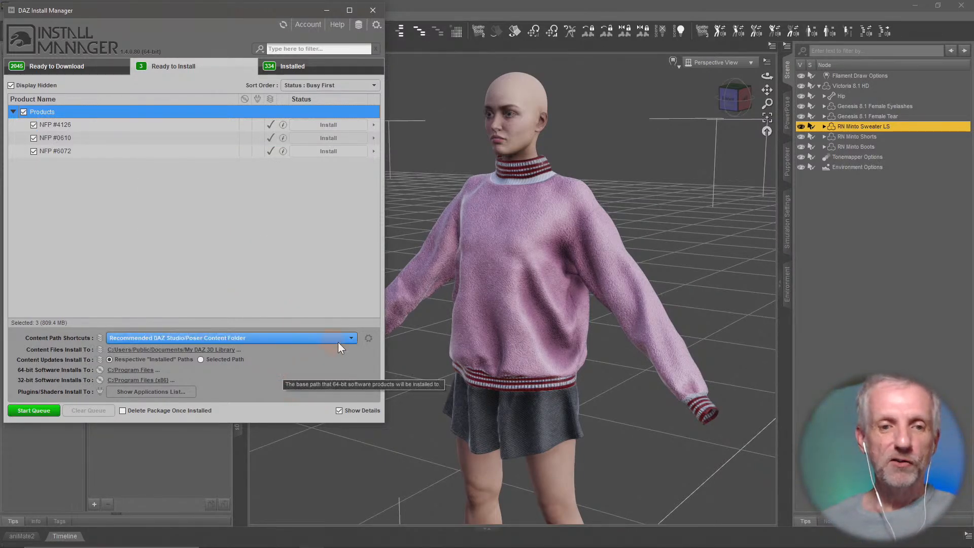
{"action": "left_click", "coordinate": [339, 411]}
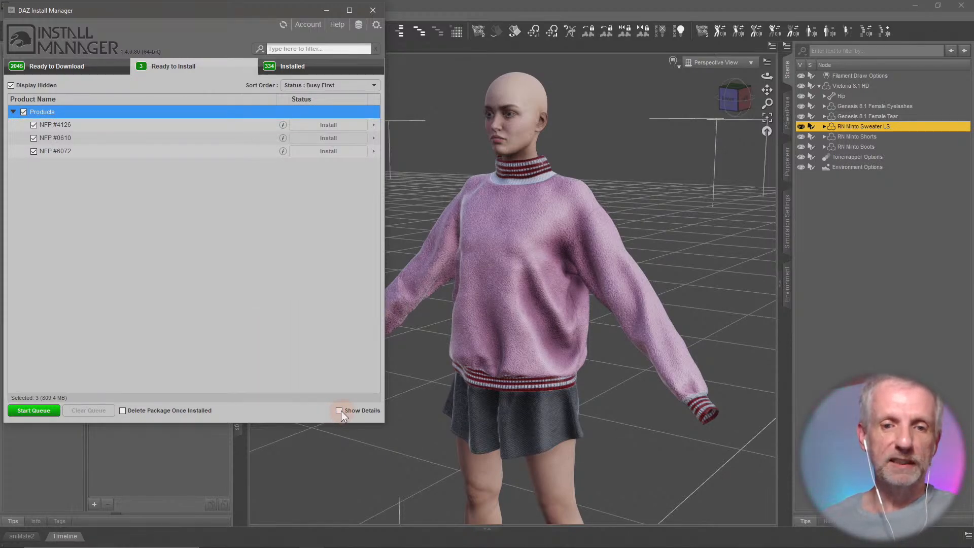
{"action": "left_click", "coordinate": [341, 409]}
{"action": "left_click", "coordinate": [339, 410]}
{"action": "left_click", "coordinate": [339, 410]}
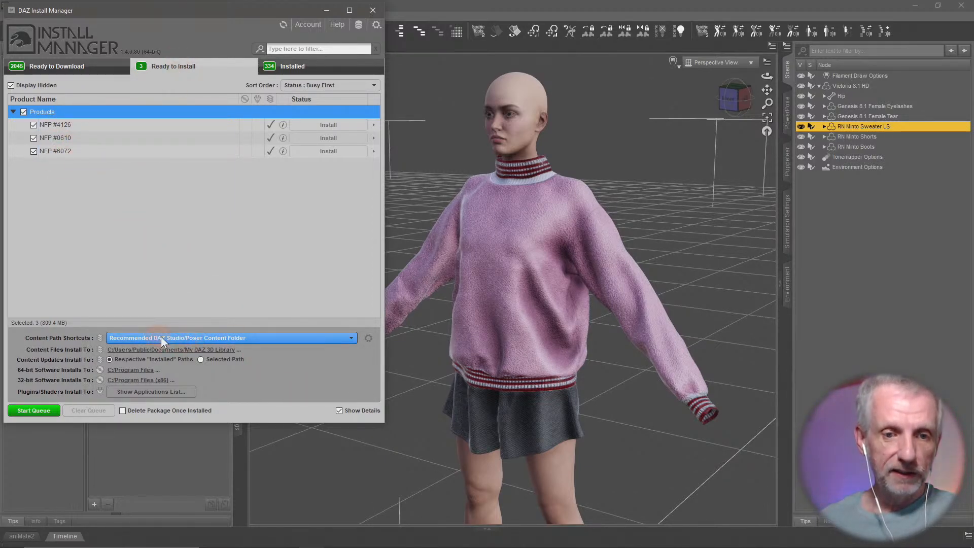
{"action": "left_click", "coordinate": [282, 338]}
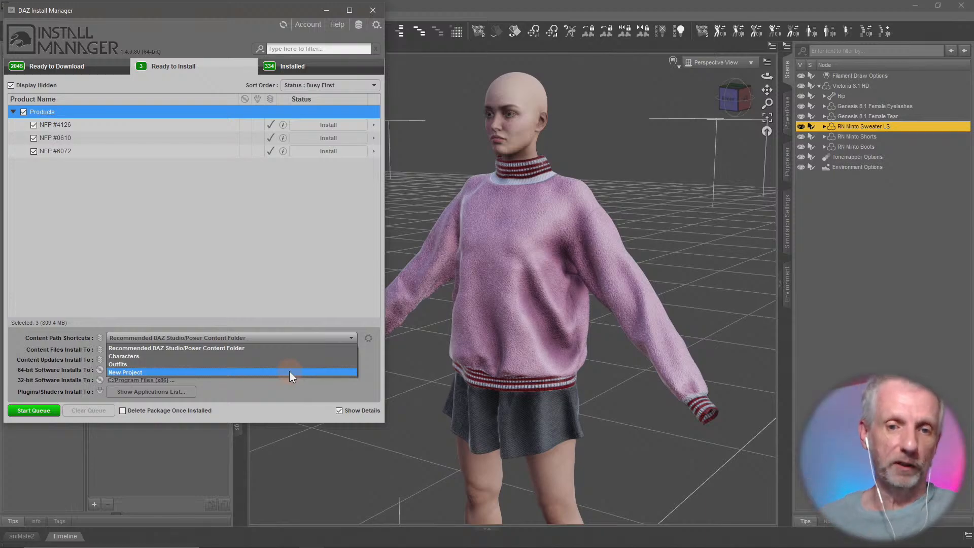
{"action": "left_click", "coordinate": [365, 362]}
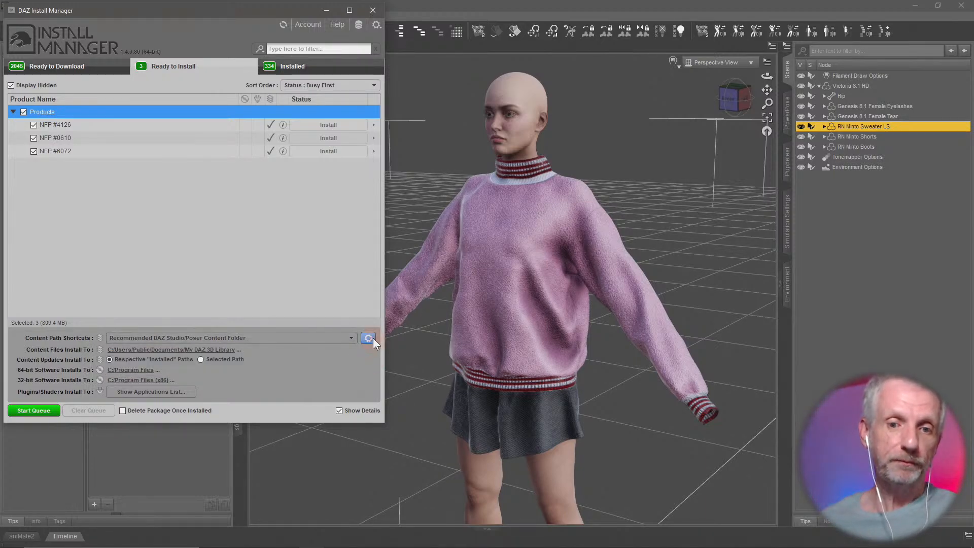
- Start a new content path shortcut in the Installation settings and label it NFPs
{"action": "left_click", "coordinate": [370, 339]}
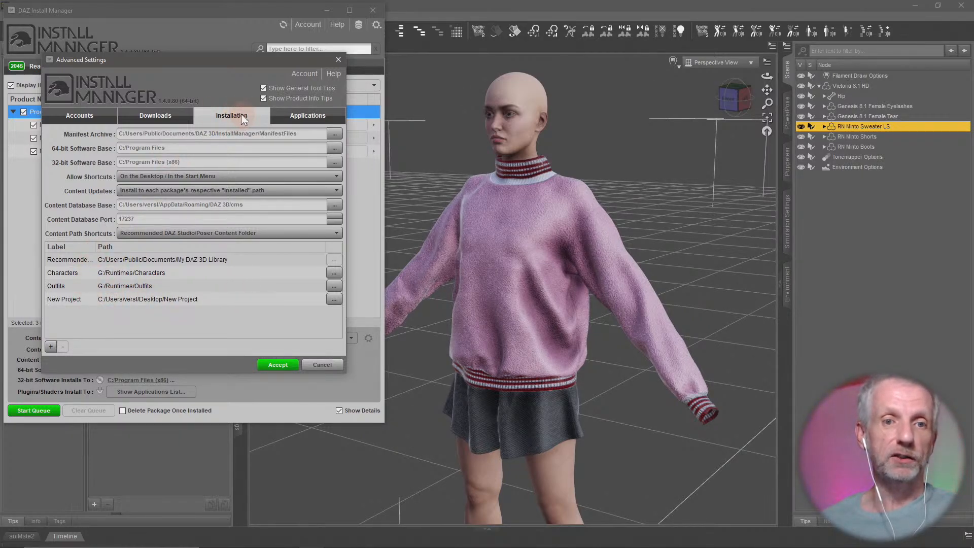
{"action": "left_click", "coordinate": [51, 347]}
{"action": "left_click", "coordinate": [216, 207]}
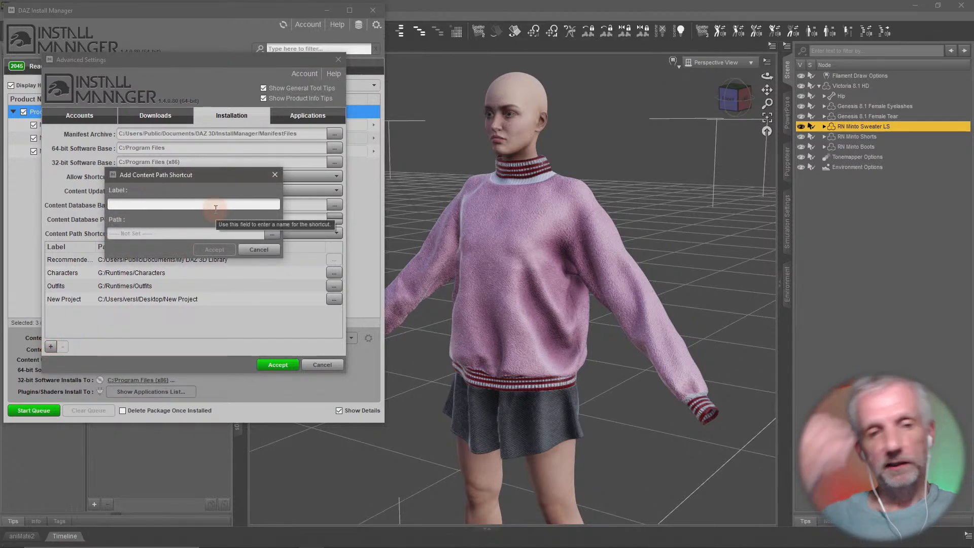
{"action": "type", "text": "N"}
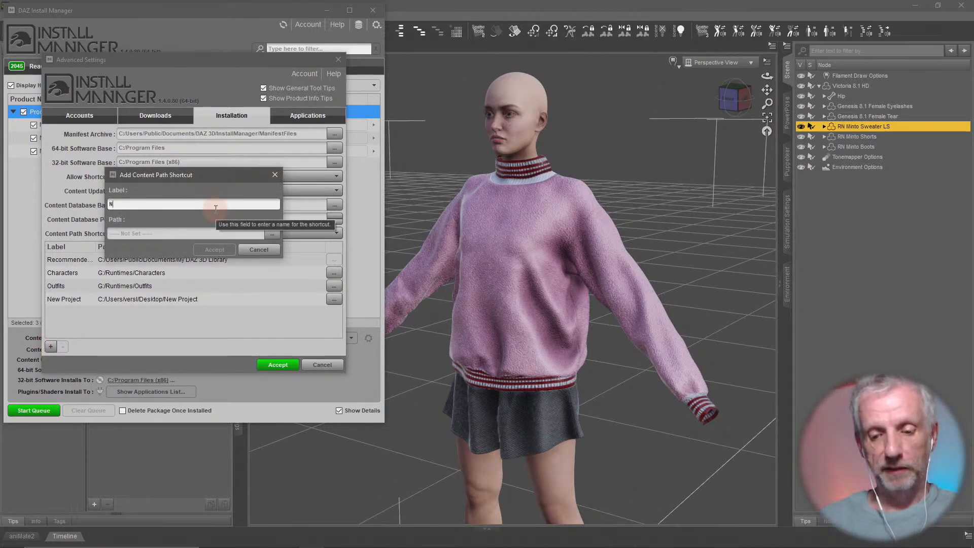
{"action": "type", "text": "FPs"}
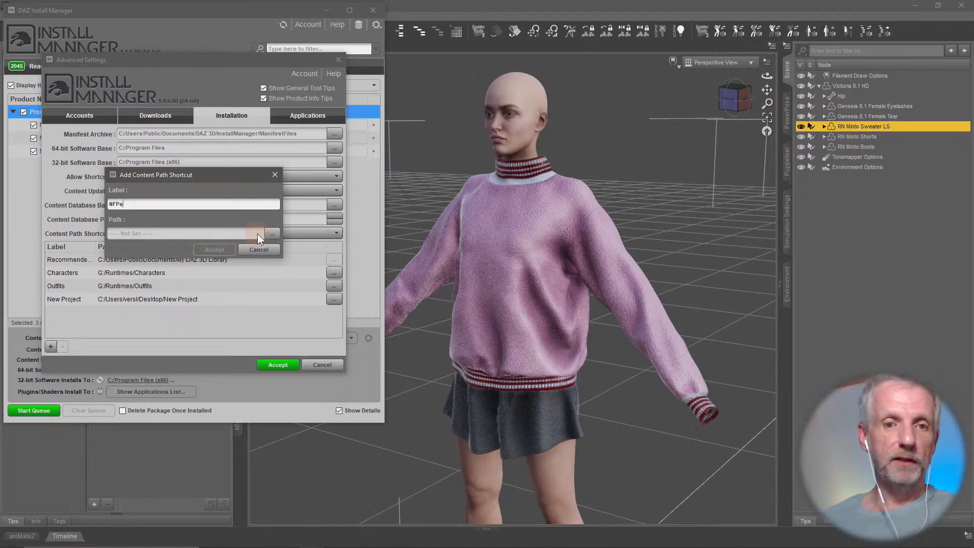
- Set the NFPs shortcut's path to the NFPs folder in Public Documents, add the shortcut and save the settings
{"action": "left_click", "coordinate": [272, 233]}
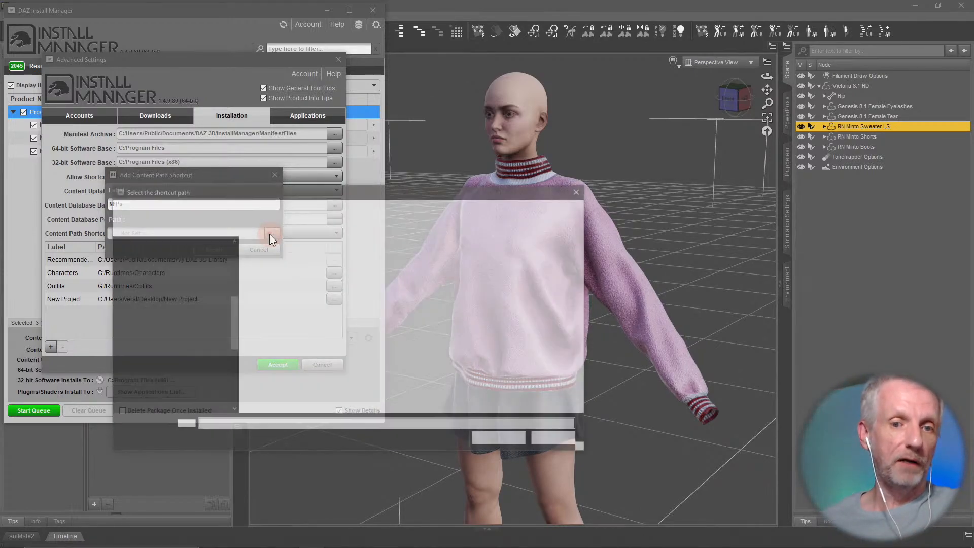
{"action": "scroll", "coordinate": [197, 328], "scroll_direction": "down", "scroll_amount": 10}
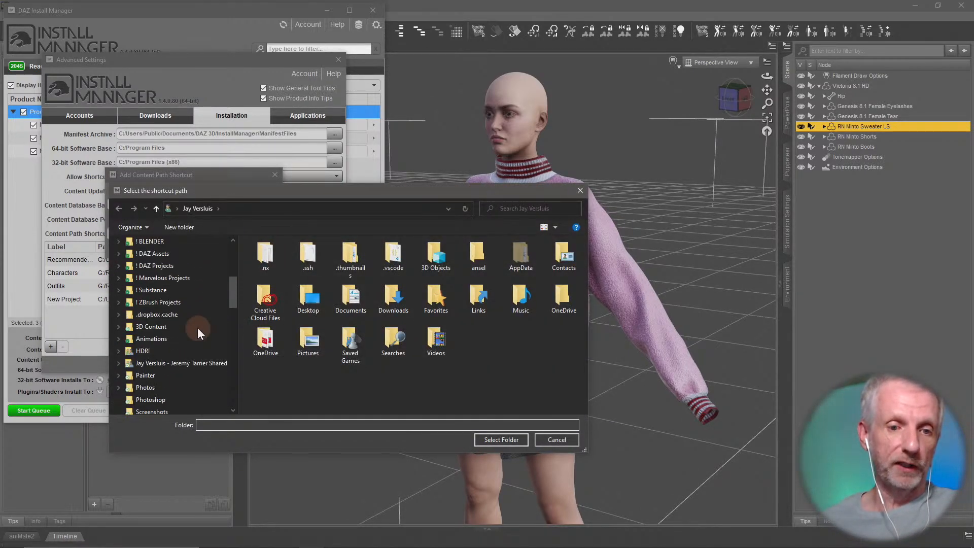
{"action": "scroll", "coordinate": [197, 328], "scroll_direction": "down", "scroll_amount": 15}
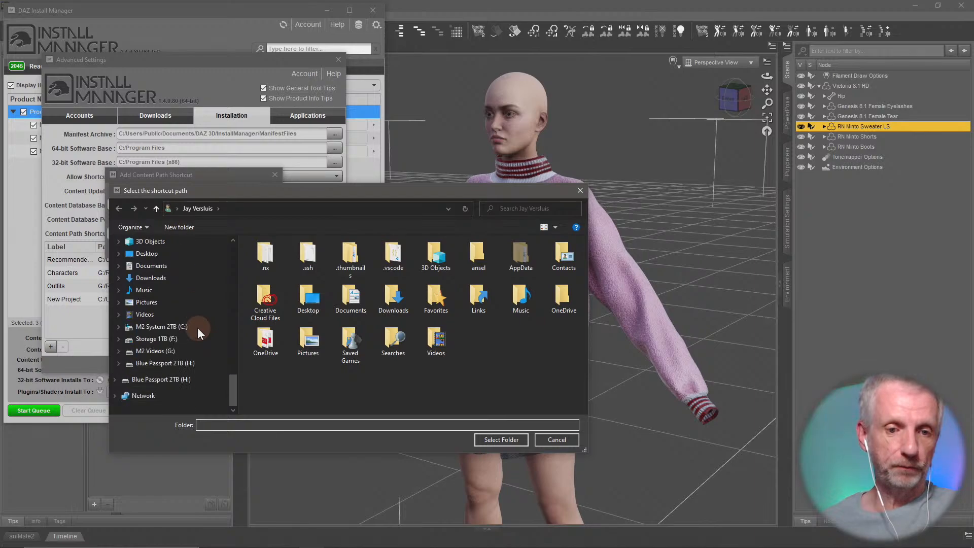
{"action": "left_click", "coordinate": [191, 327]}
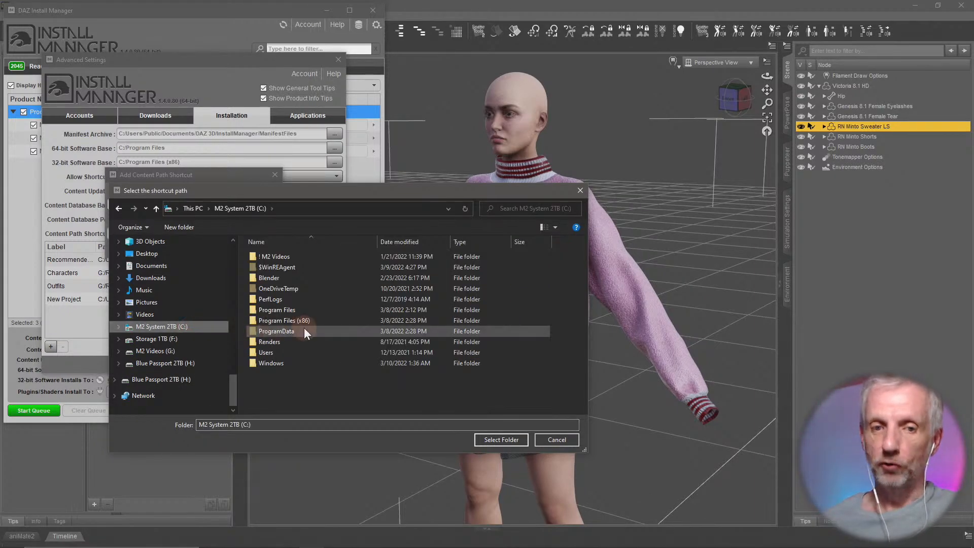
{"action": "double_click", "coordinate": [288, 353]}
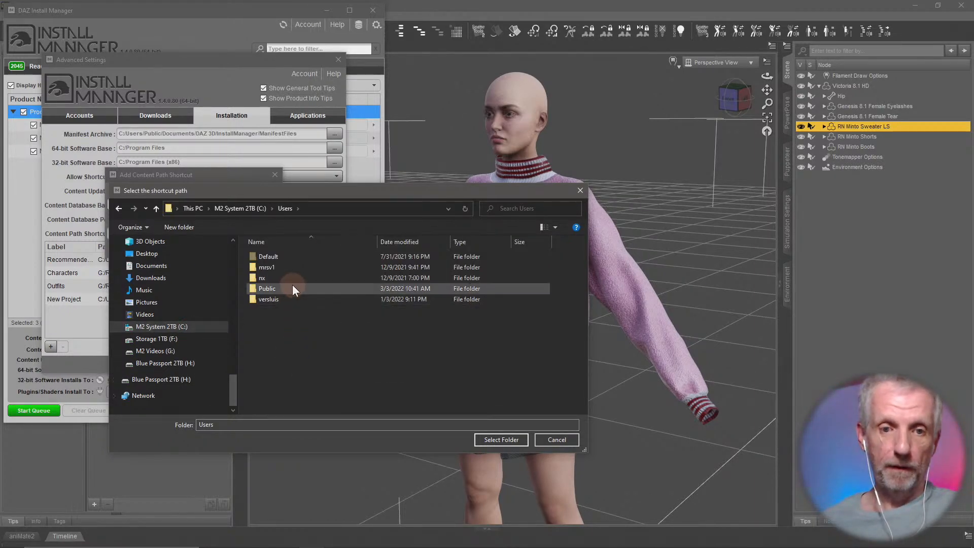
{"action": "double_click", "coordinate": [293, 287]}
{"action": "double_click", "coordinate": [312, 287]}
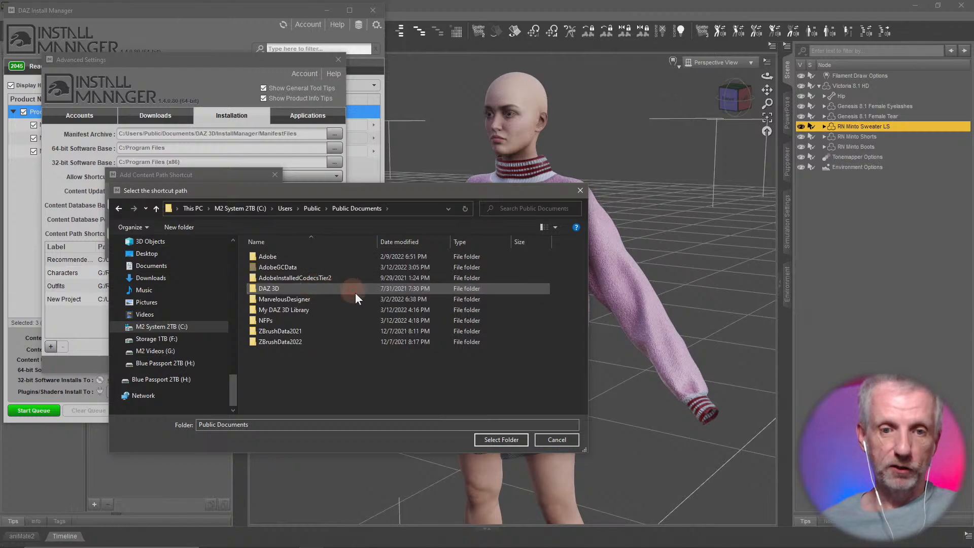
{"action": "double_click", "coordinate": [277, 320]}
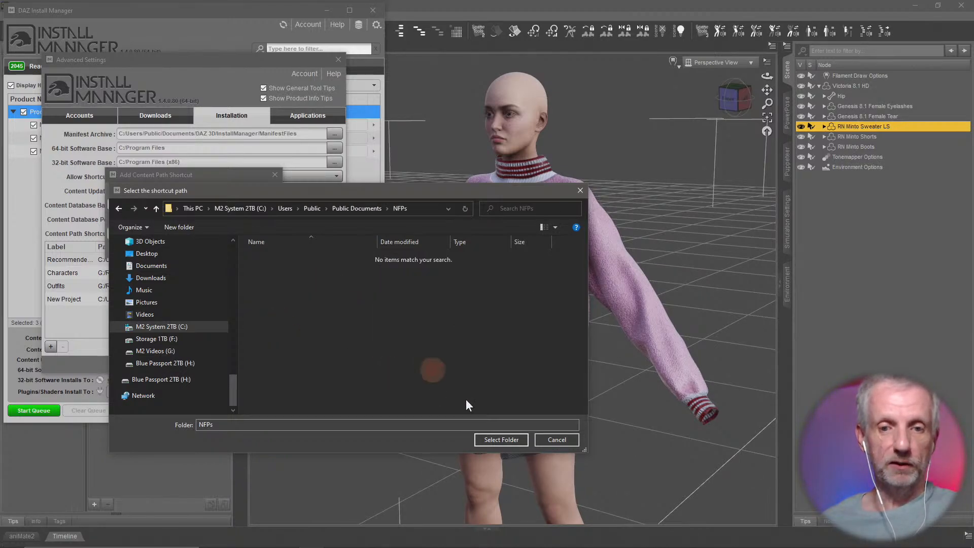
{"action": "left_click", "coordinate": [511, 440]}
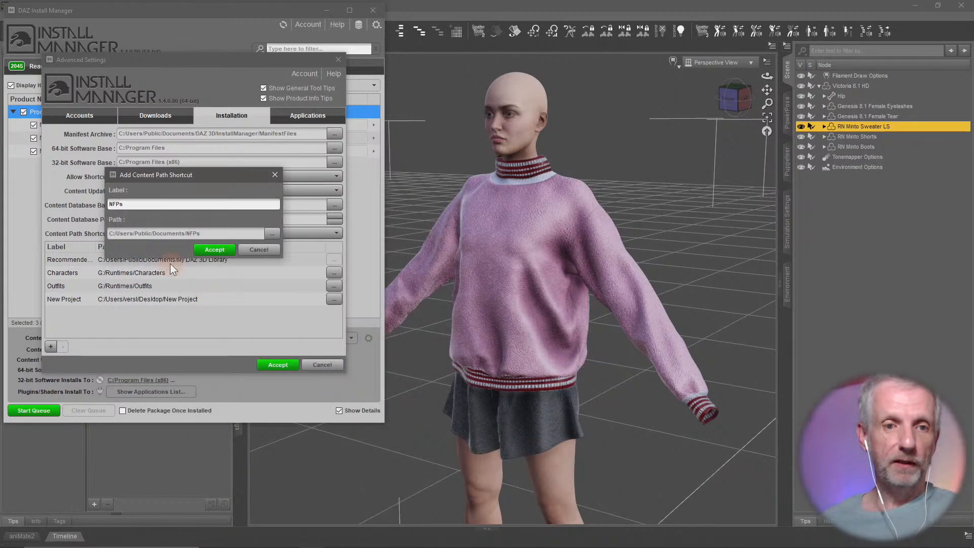
{"action": "left_click", "coordinate": [214, 250]}
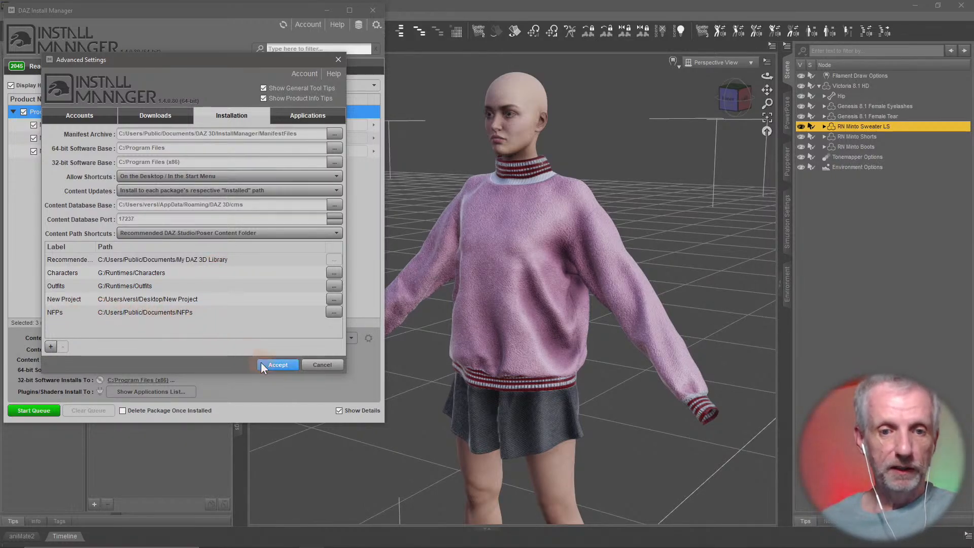
{"action": "left_click", "coordinate": [277, 365]}
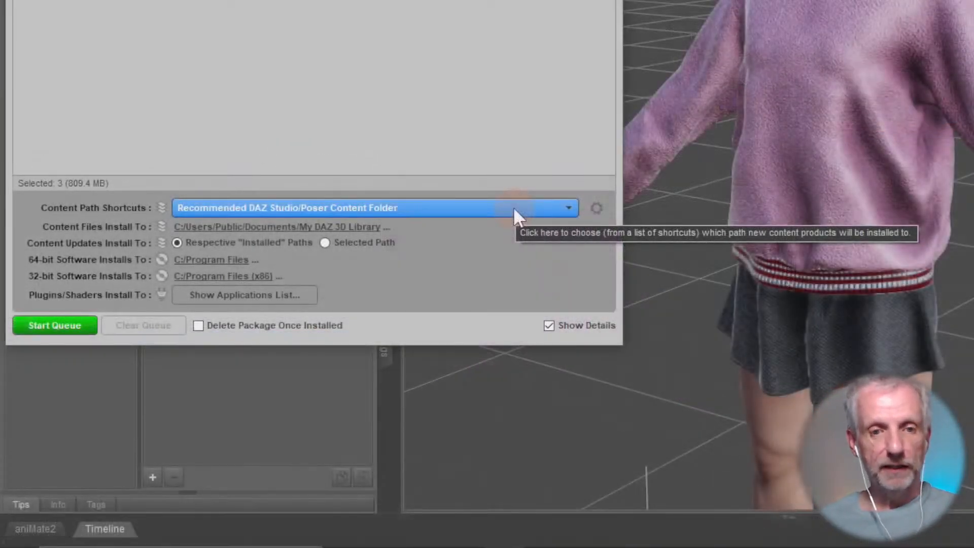
- Install the three selected NFP packages using the NFPs content path shortcut, and check them in the list of installed products
{"action": "left_click", "coordinate": [513, 207]}
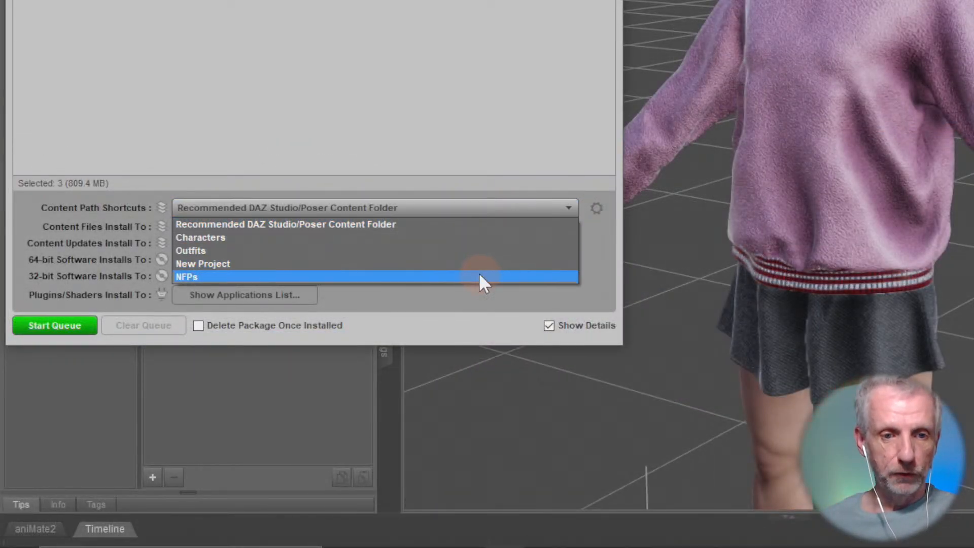
{"action": "left_click", "coordinate": [473, 276]}
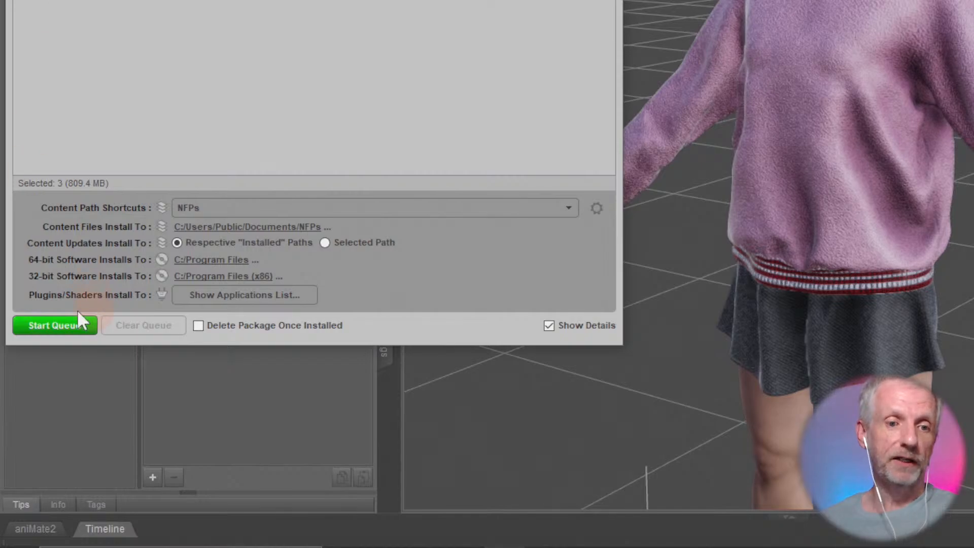
{"action": "left_click", "coordinate": [55, 327]}
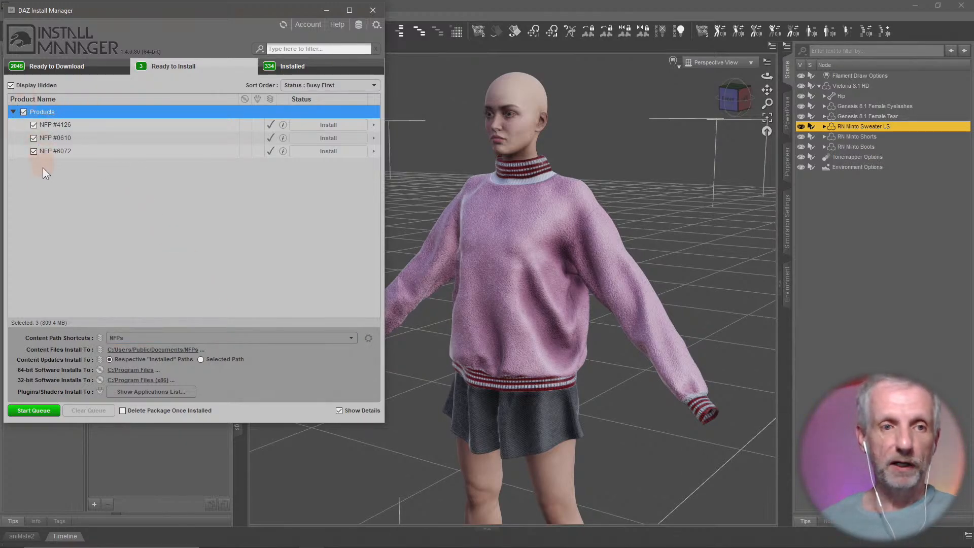
{"action": "left_click", "coordinate": [33, 410]}
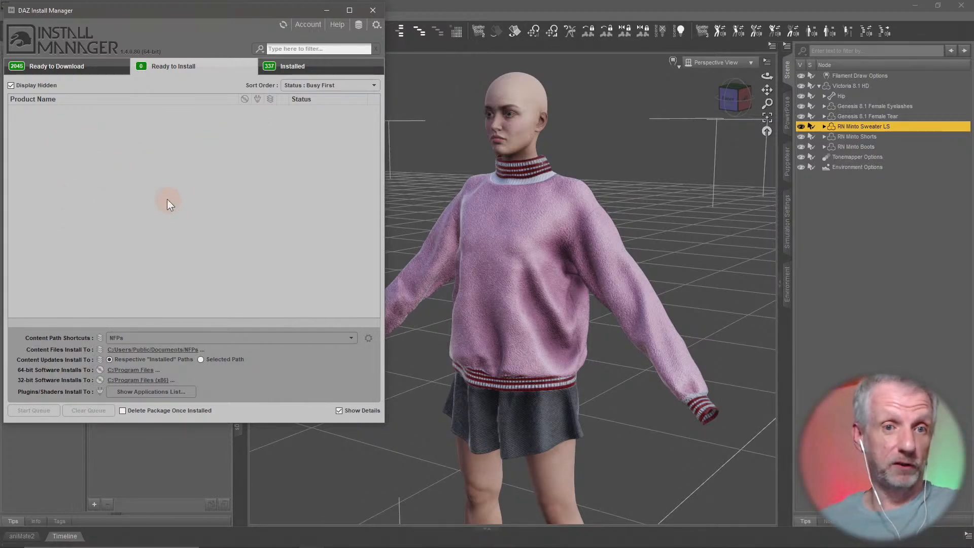
{"action": "left_click", "coordinate": [328, 66]}
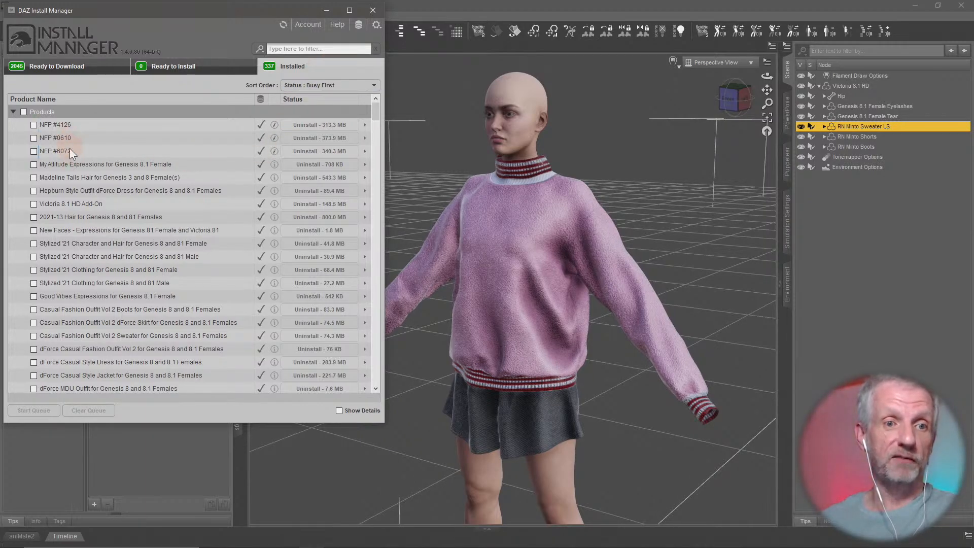
{"action": "mouse_move", "coordinate": [77, 158]}
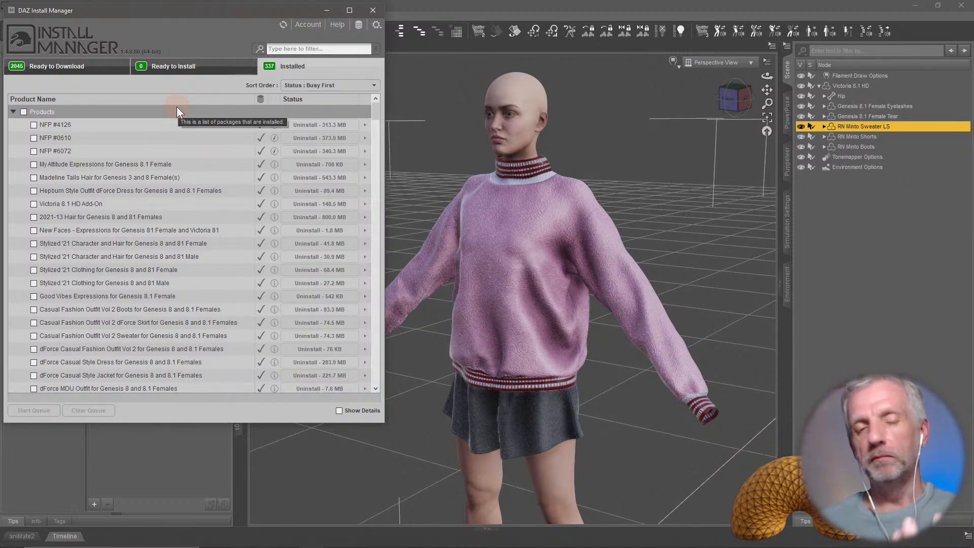
- Switch back to DAZ Studio and refresh the contents of the NFPs folder
{"action": "left_click", "coordinate": [328, 9]}
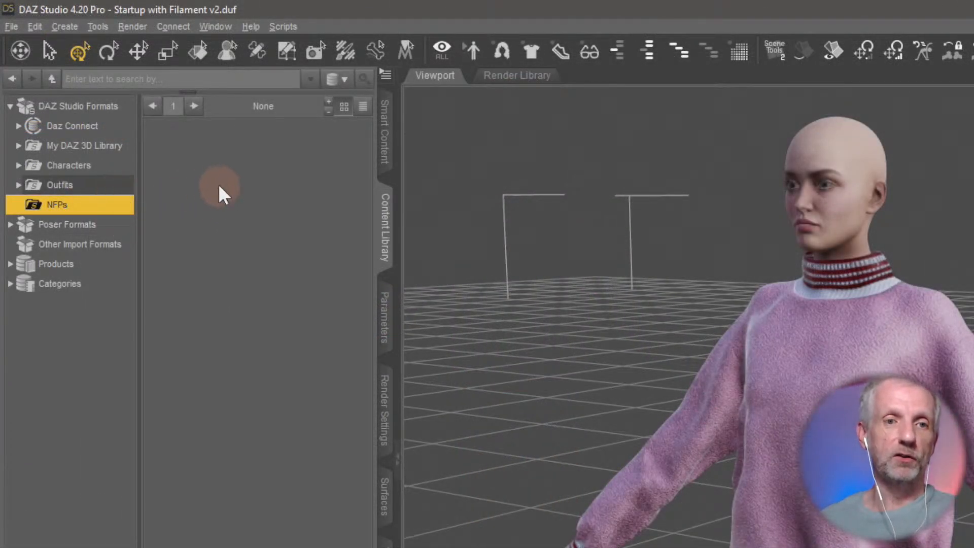
{"action": "right_click", "coordinate": [221, 192]}
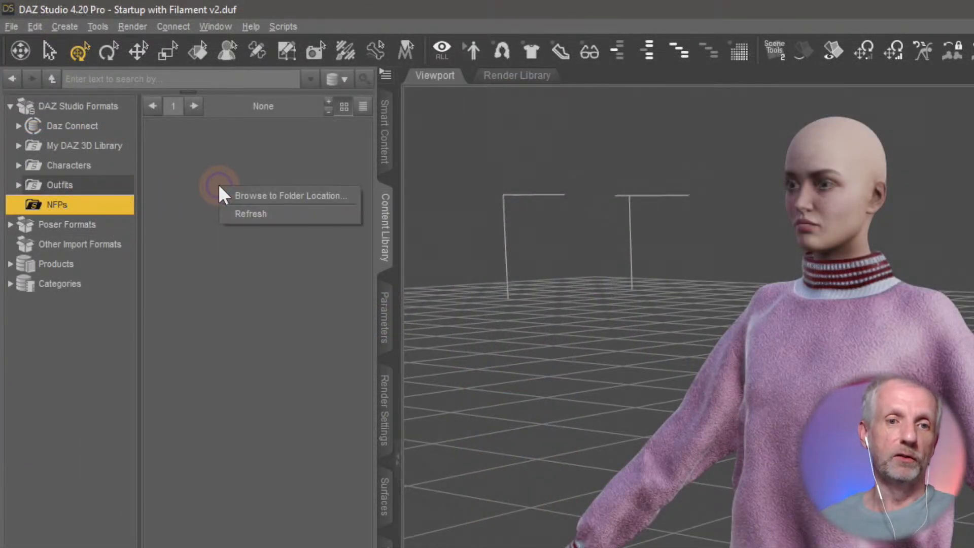
{"action": "right_click", "coordinate": [180, 176]}
{"action": "left_click", "coordinate": [257, 202]}
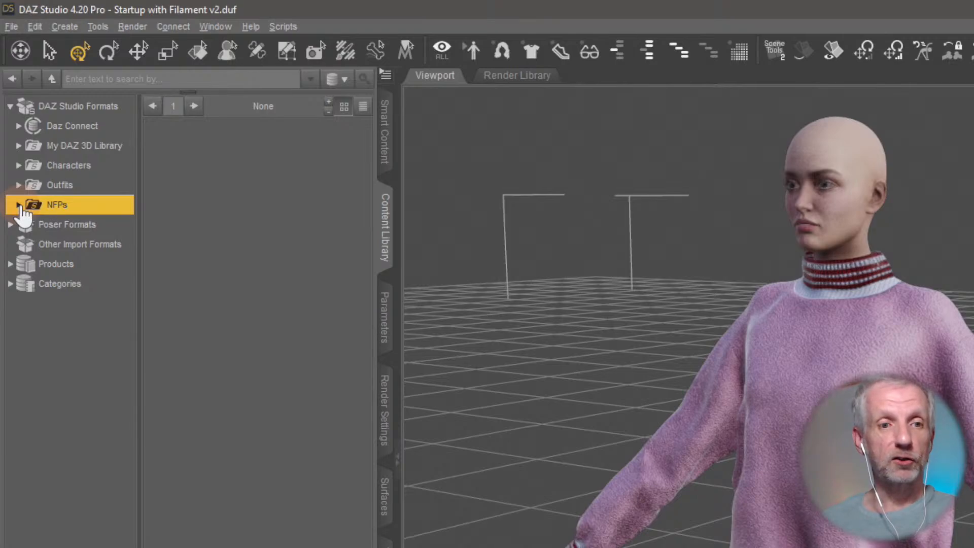
- Browse to People > Tafi NFPs inside the NFPs folder and select the NFP 01 - 6072 avatar
{"action": "left_click", "coordinate": [18, 205]}
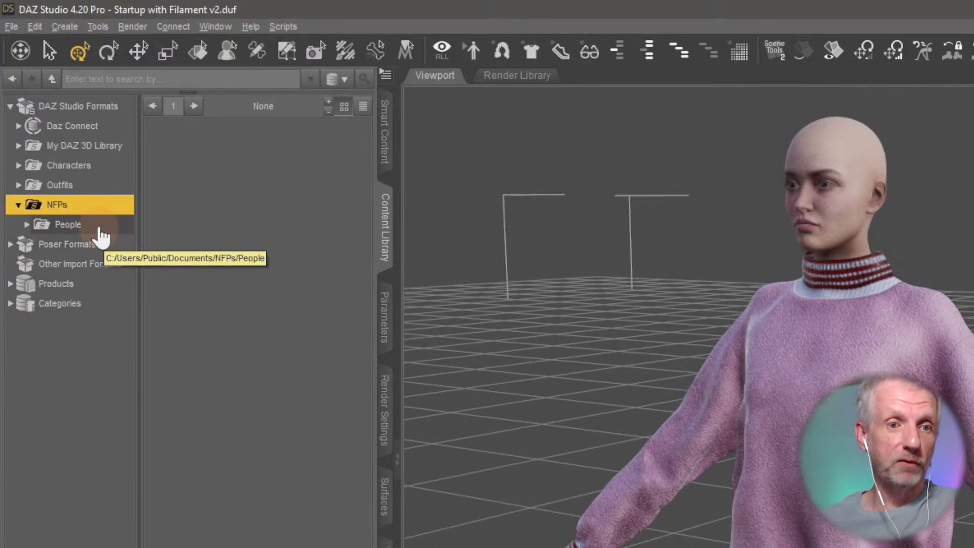
{"action": "double_click", "coordinate": [66, 224]}
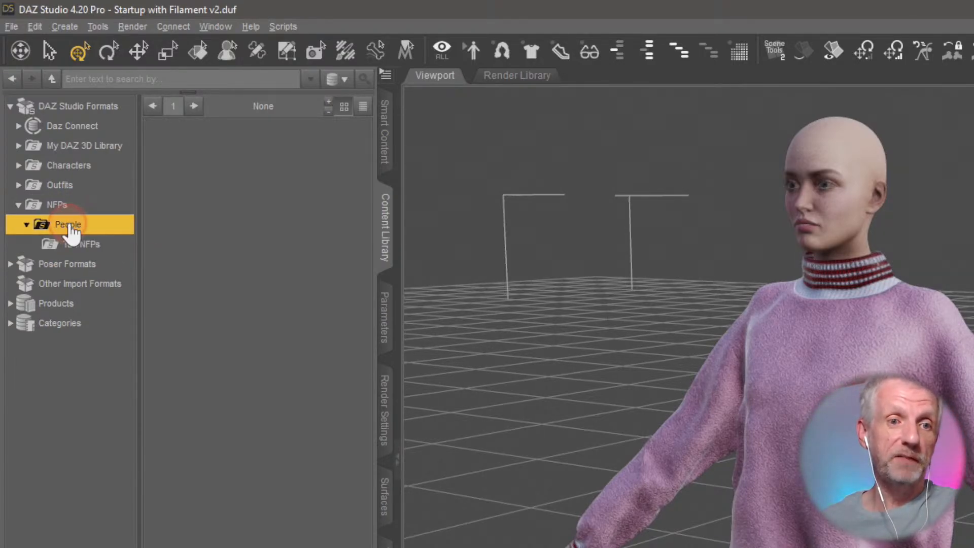
{"action": "left_click", "coordinate": [100, 247]}
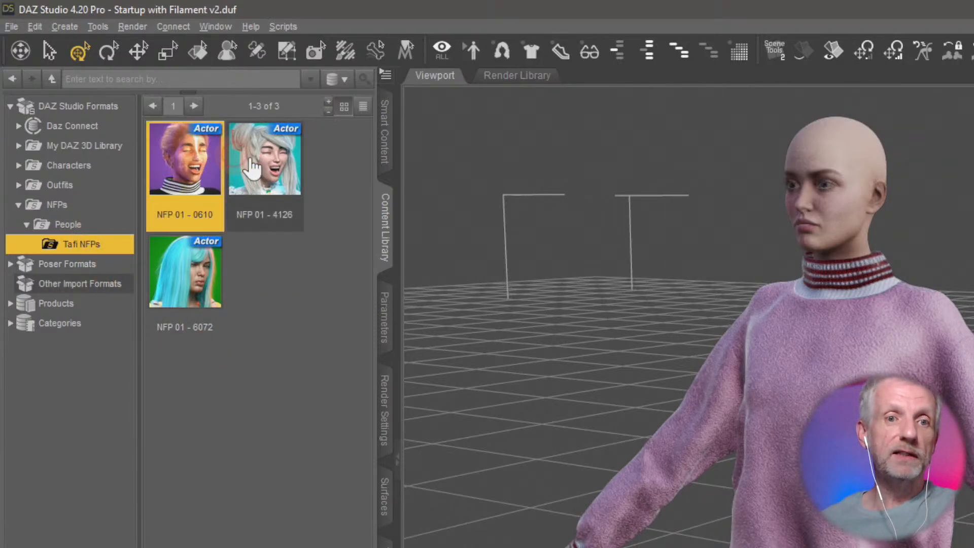
{"action": "left_click", "coordinate": [237, 213]}
{"action": "left_click", "coordinate": [225, 240]}
{"action": "left_click", "coordinate": [287, 381]}
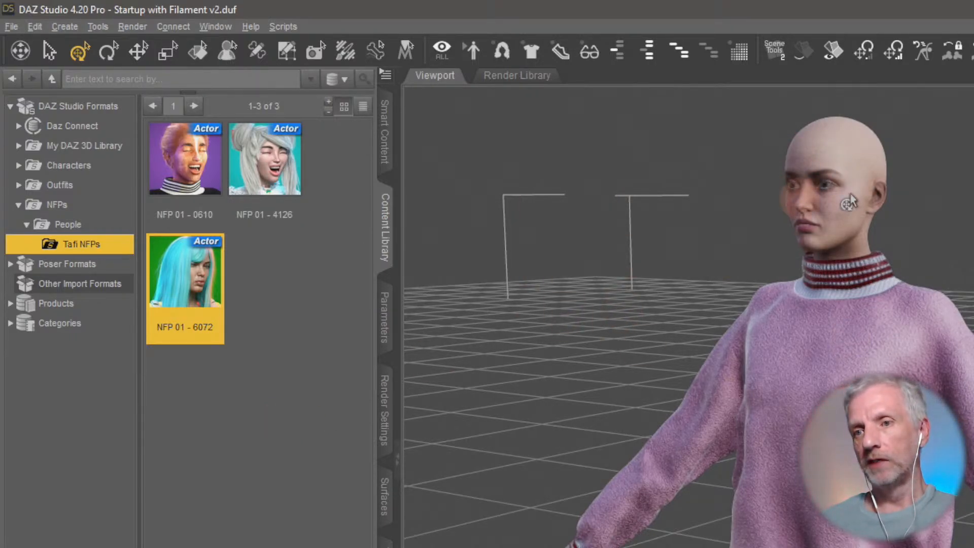
- Start a new scene without saving the changes to the current one
{"action": "left_click", "coordinate": [11, 26]}
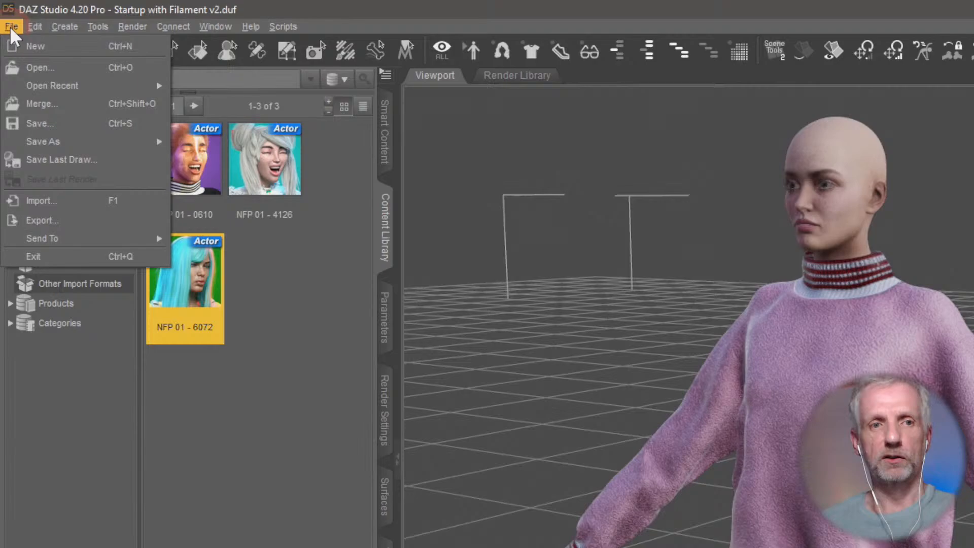
{"action": "left_click", "coordinate": [50, 44]}
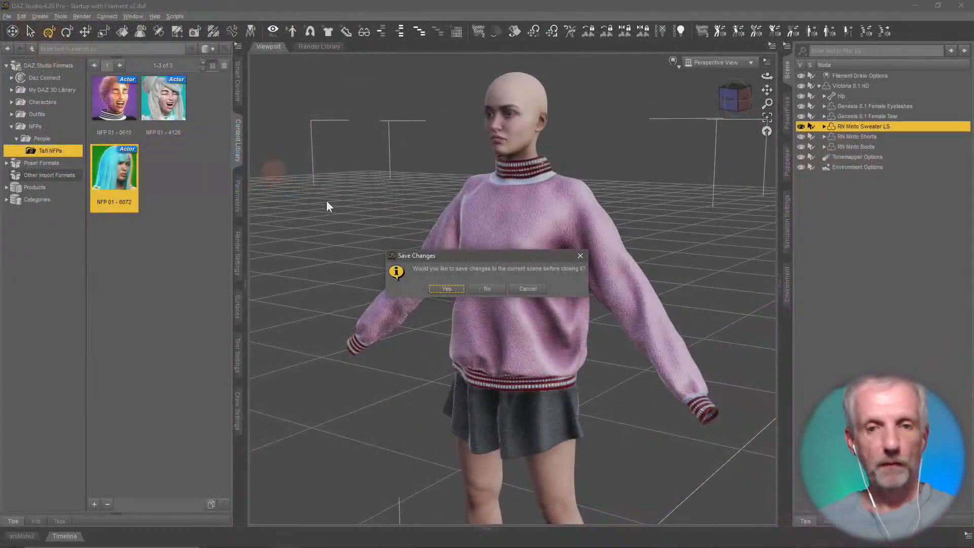
{"action": "left_click", "coordinate": [487, 289]}
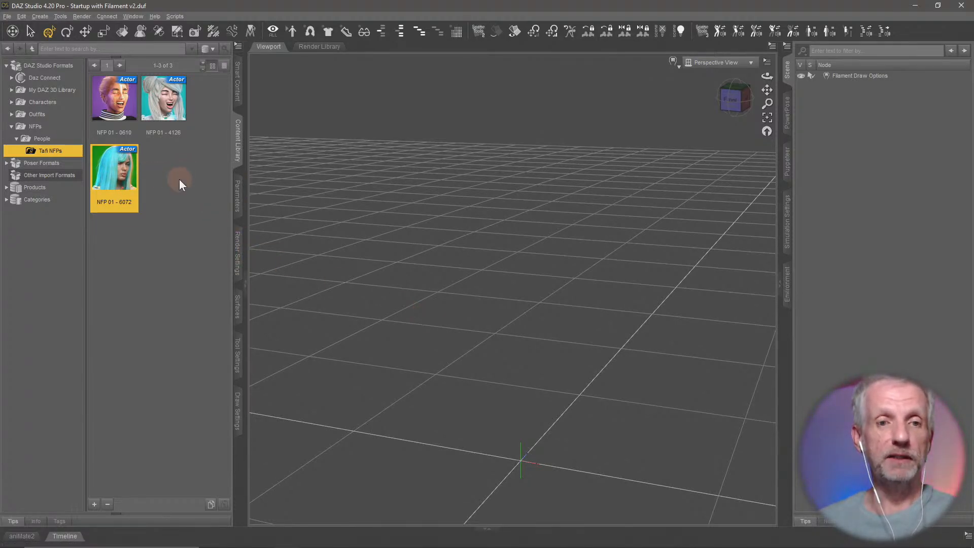
- Load the NFP 01 - 6072 avatar into the empty scene, choosing to stop being asked about missing files
{"action": "double_click", "coordinate": [123, 176]}
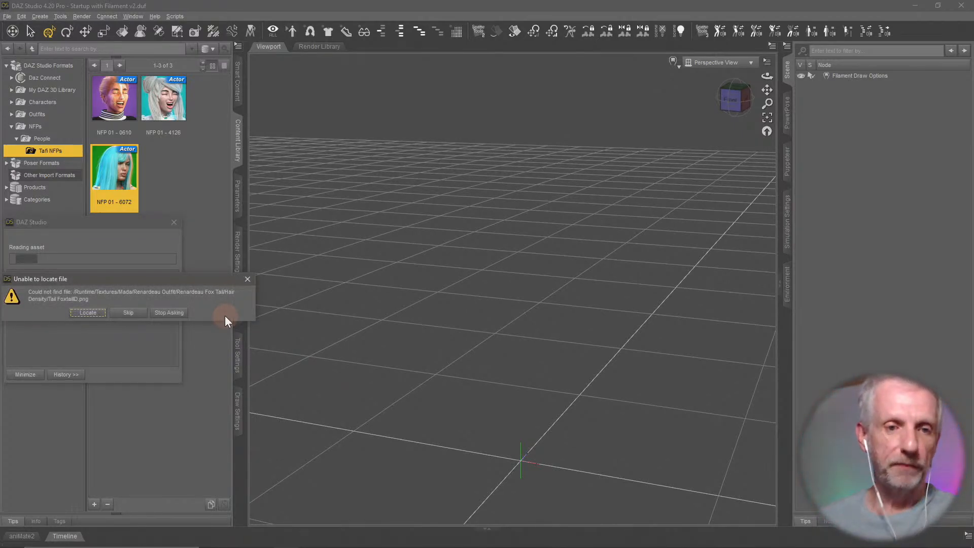
{"action": "left_click_drag", "start_coordinate": [152, 279], "coordinate": [168, 96]}
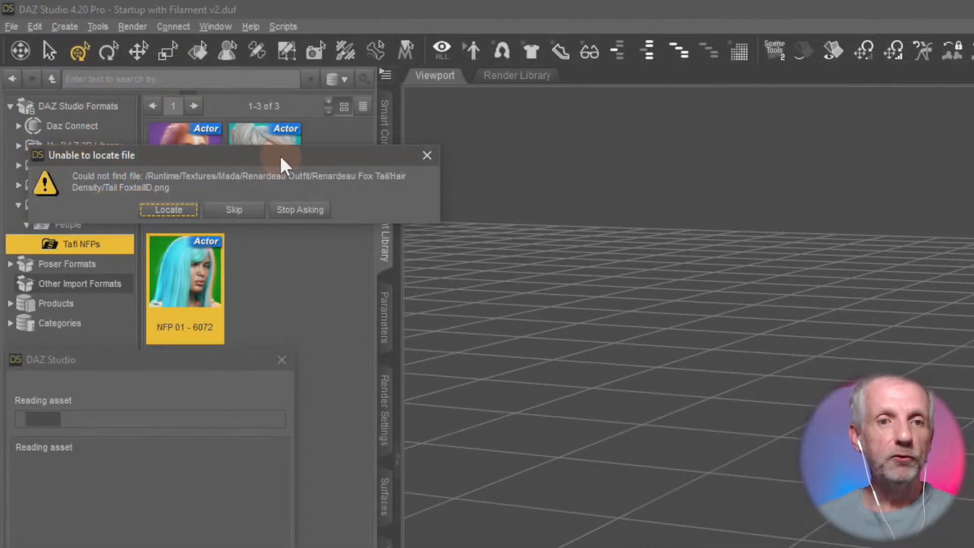
{"action": "left_click_drag", "start_coordinate": [280, 157], "coordinate": [275, 113]}
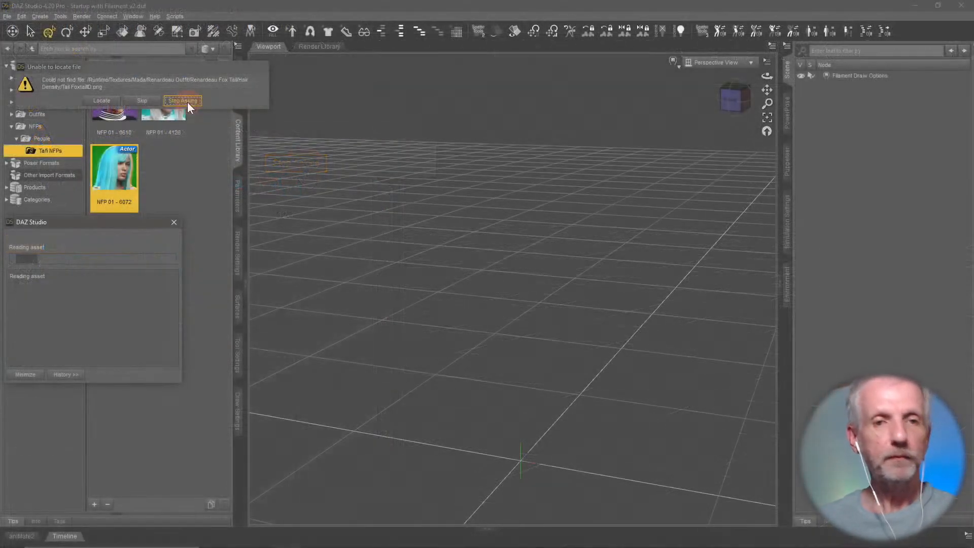
{"action": "left_click", "coordinate": [304, 164]}
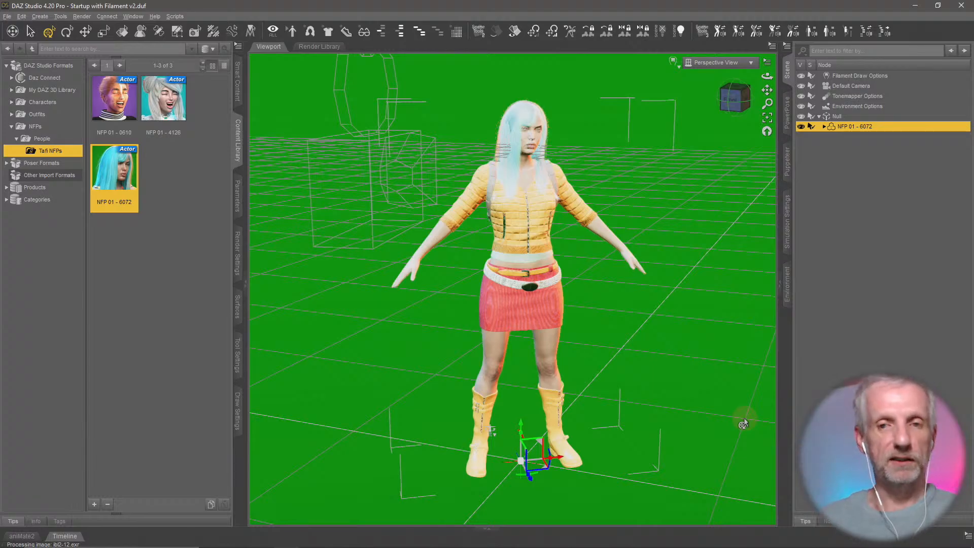
- Examine the loaded avatar's outfit, hair and face from several angles and up close
{"action": "mouse_move", "coordinate": [649, 311]}
{"action": "middle_mouse_down"}
{"action": "mouse_move", "coordinate": [641, 304]}
{"action": "mouse_move", "coordinate": [659, 318]}
{"action": "middle_mouse_up"}
{"action": "scroll", "coordinate": [710, 292], "scroll_direction": "up", "scroll_amount": 4}
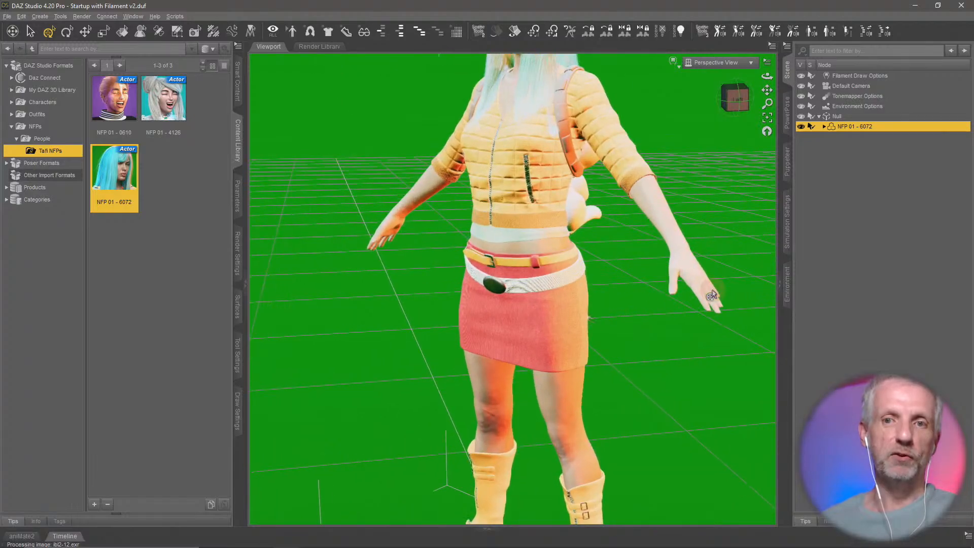
{"action": "middle_click_drag", "start_coordinate": [693, 255], "coordinate": [700, 284], "text": "shift"}
{"action": "scroll", "coordinate": [700, 258], "scroll_direction": "up", "scroll_amount": 1}
{"action": "mouse_move", "coordinate": [673, 245]}
{"action": "middle_mouse_down"}
{"action": "mouse_move", "coordinate": [661, 243]}
{"action": "mouse_move", "coordinate": [672, 253]}
{"action": "middle_mouse_up"}
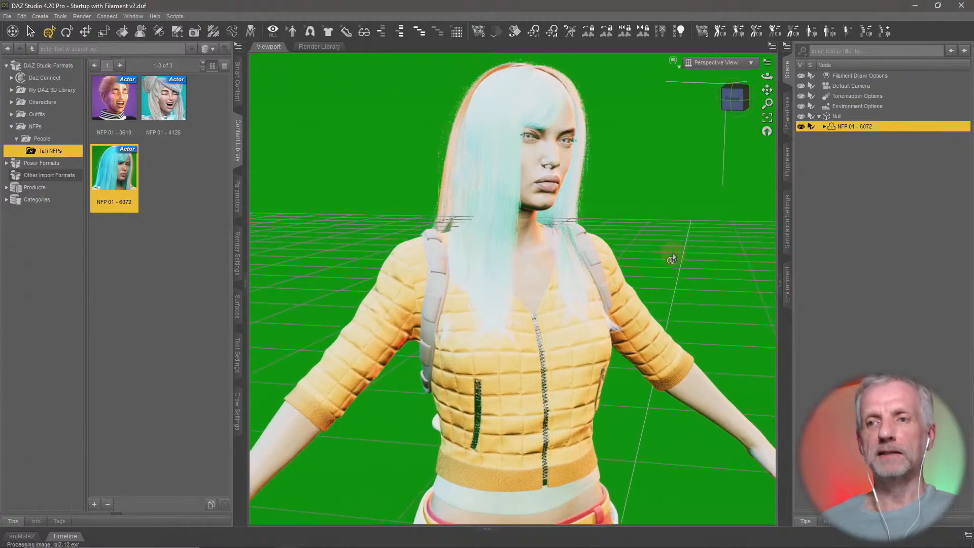
- Select the Filament Draw Options node and lower its Environment Intensity Scale to 2007.44
{"action": "left_click", "coordinate": [857, 76]}
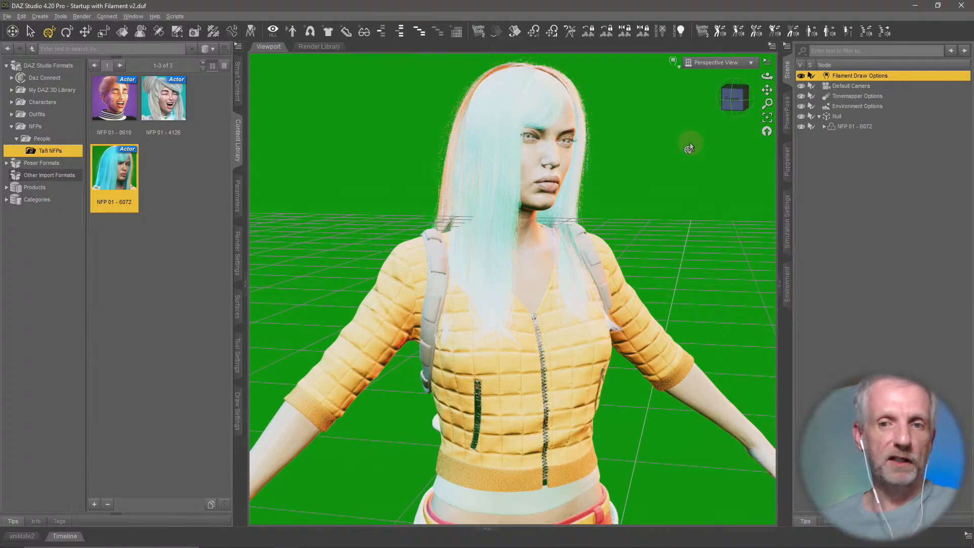
{"action": "mouse_move", "coordinate": [655, 214]}
{"action": "middle_mouse_down"}
{"action": "mouse_move", "coordinate": [664, 216]}
{"action": "mouse_move", "coordinate": [657, 221]}
{"action": "middle_mouse_up"}
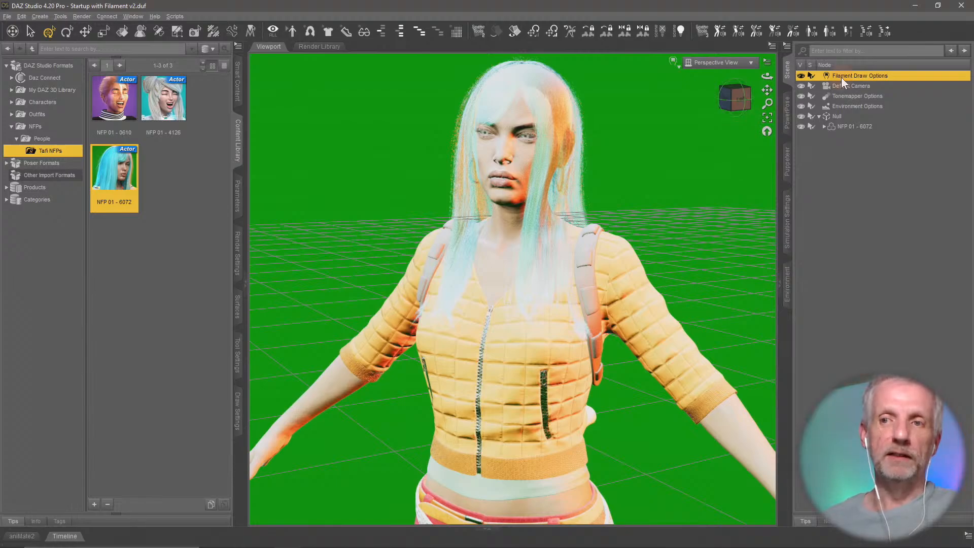
{"action": "left_click", "coordinate": [39, 17]}
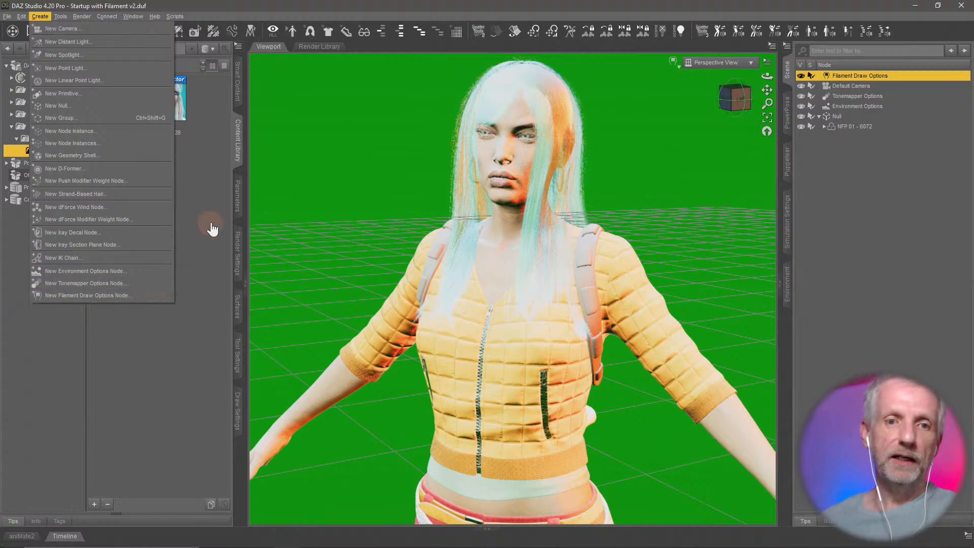
{"action": "left_click", "coordinate": [239, 204]}
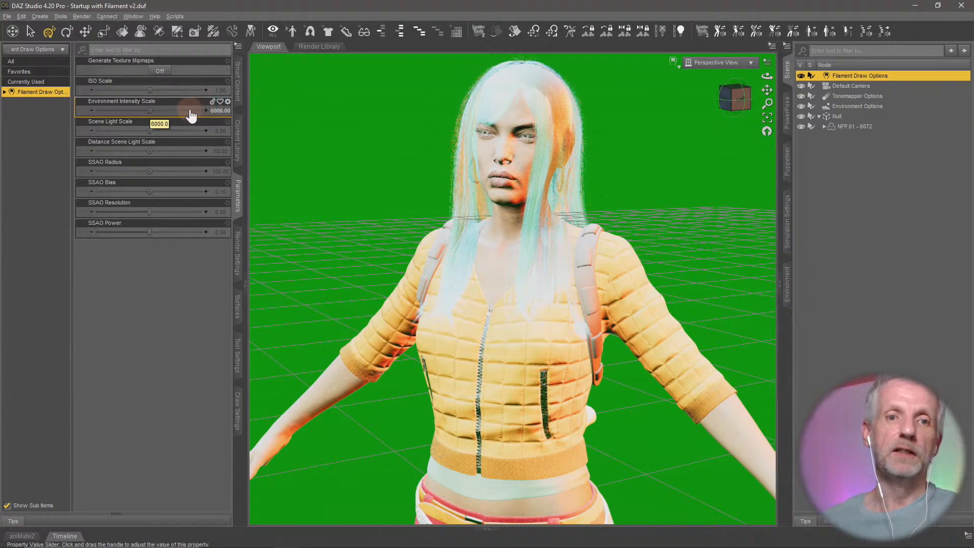
{"action": "left_click_drag", "start_coordinate": [190, 110], "coordinate": [190, 111]}
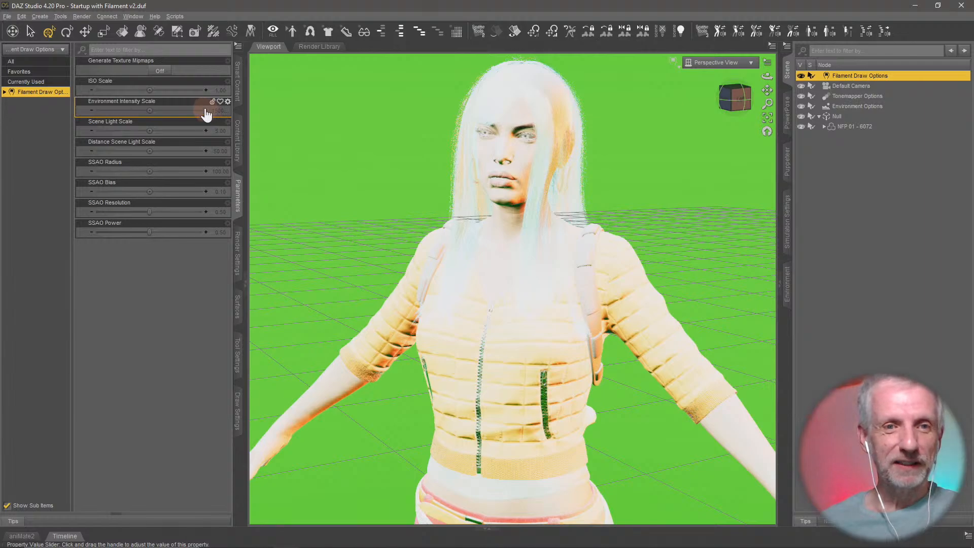
{"action": "left_click_drag", "start_coordinate": [149, 110], "coordinate": [150, 110]}
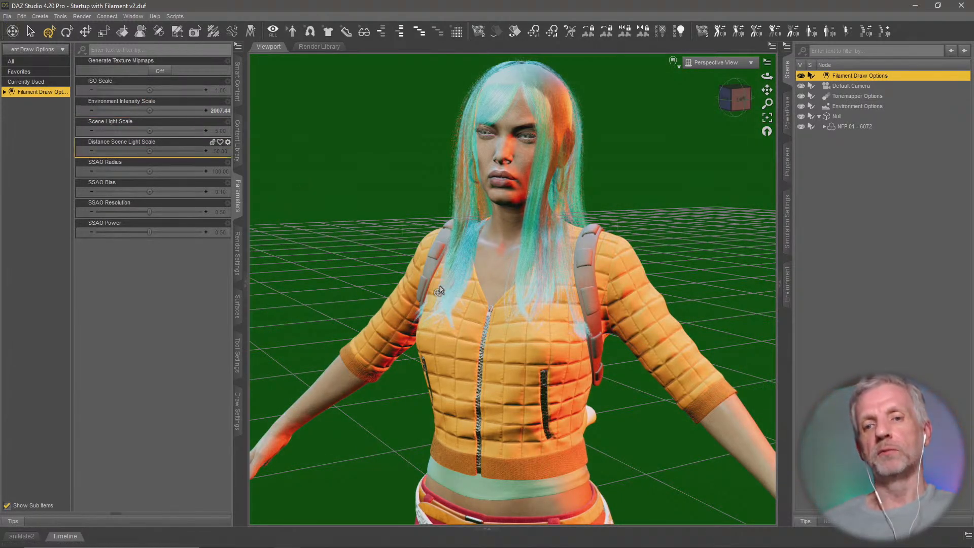
- Look through the Default Camera in the viewport and turn on its aspect frame
{"action": "left_click_drag", "start_coordinate": [439, 285], "coordinate": [406, 329], "text": "alt"}
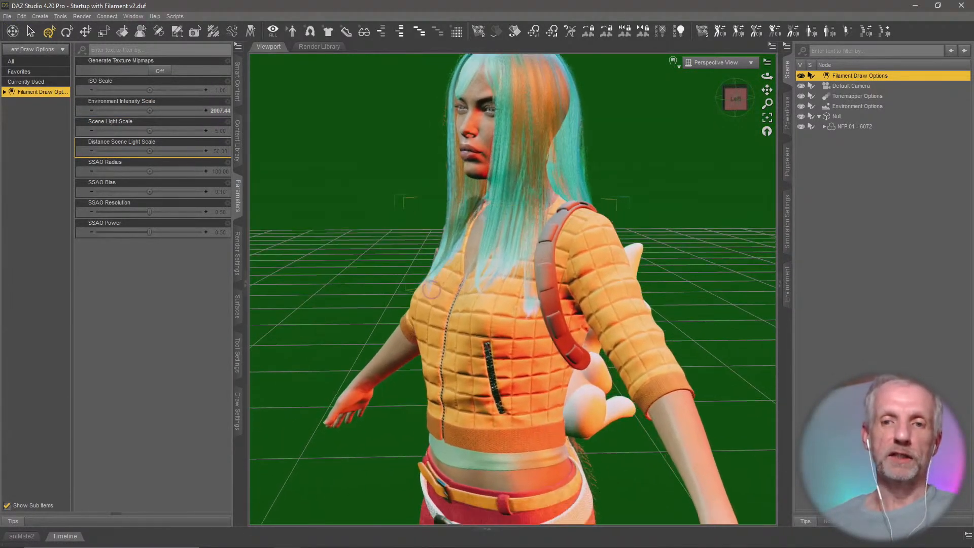
{"action": "scroll", "coordinate": [411, 332], "scroll_direction": "down", "scroll_amount": 5}
{"action": "right_click_drag", "start_coordinate": [433, 337], "coordinate": [430, 298], "text": "alt"}
{"action": "mouse_move", "coordinate": [431, 296]}
{"action": "left_mouse_down", "text": "alt"}
{"action": "mouse_move", "coordinate": [440, 296]}
{"action": "mouse_move", "coordinate": [426, 294]}
{"action": "left_mouse_up", "text": "alt"}
{"action": "scroll", "coordinate": [428, 293], "scroll_direction": "down", "scroll_amount": 8}
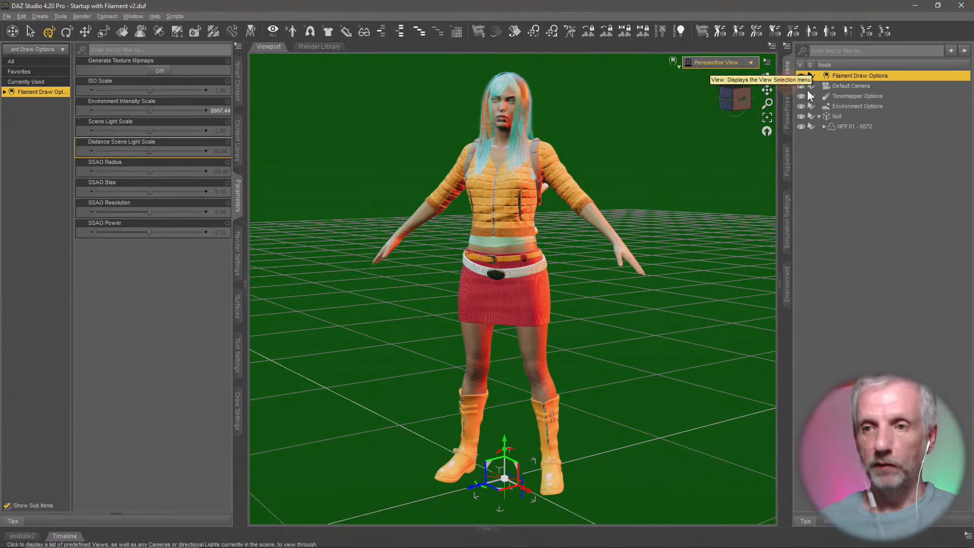
{"action": "left_click", "coordinate": [728, 62]}
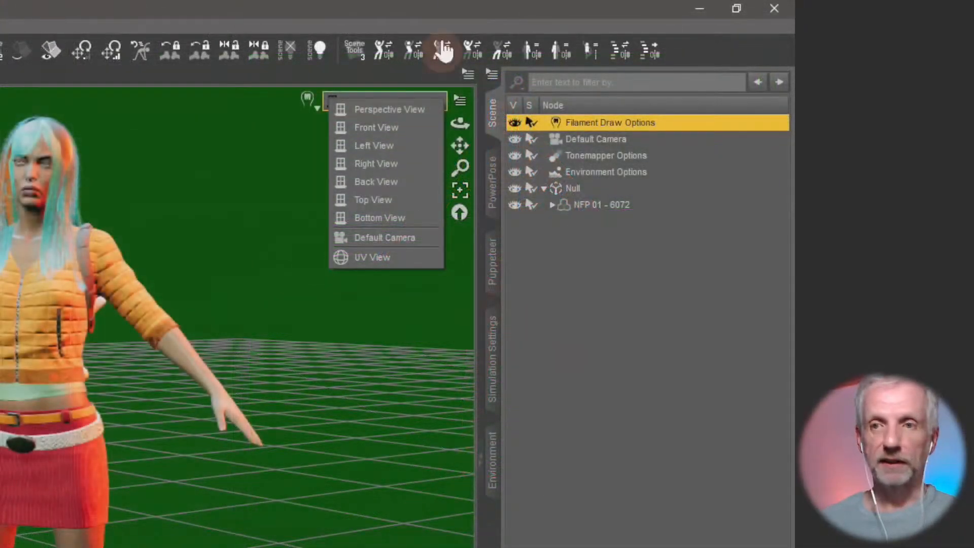
{"action": "left_click", "coordinate": [751, 32]}
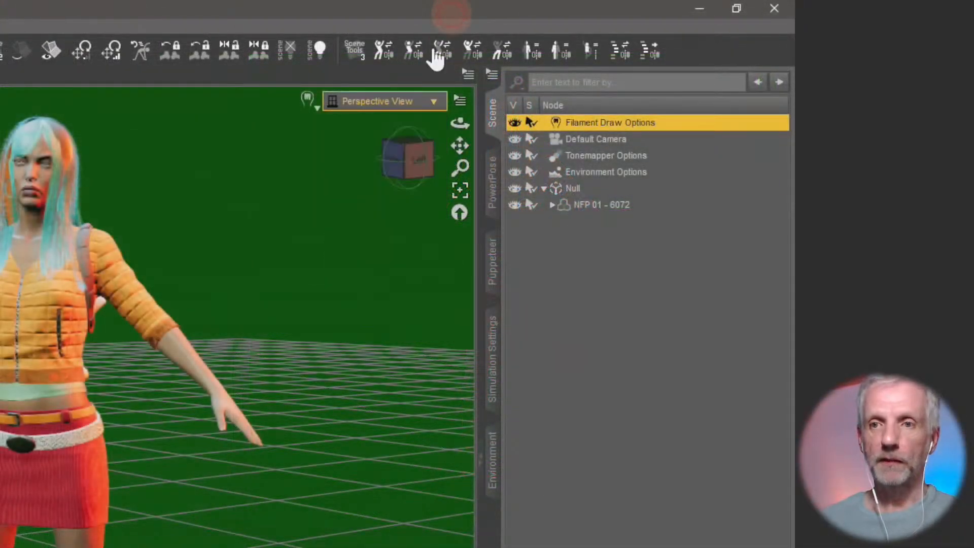
{"action": "left_click", "coordinate": [420, 102]}
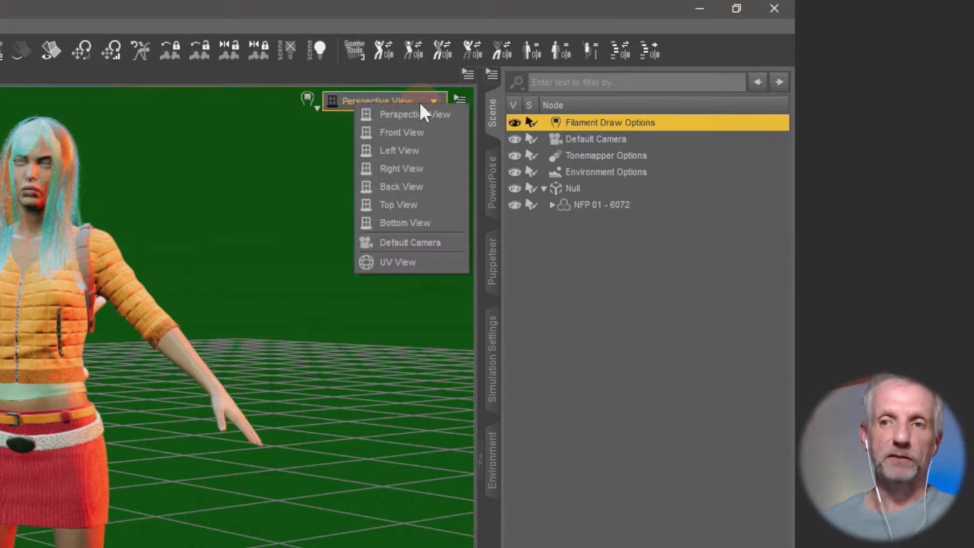
{"action": "left_click", "coordinate": [444, 243]}
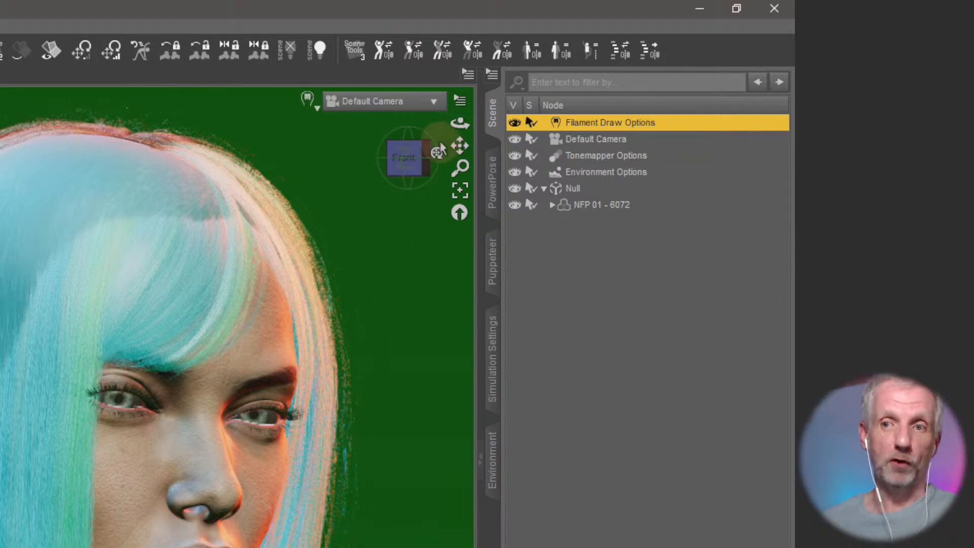
{"action": "left_click", "coordinate": [462, 101]}
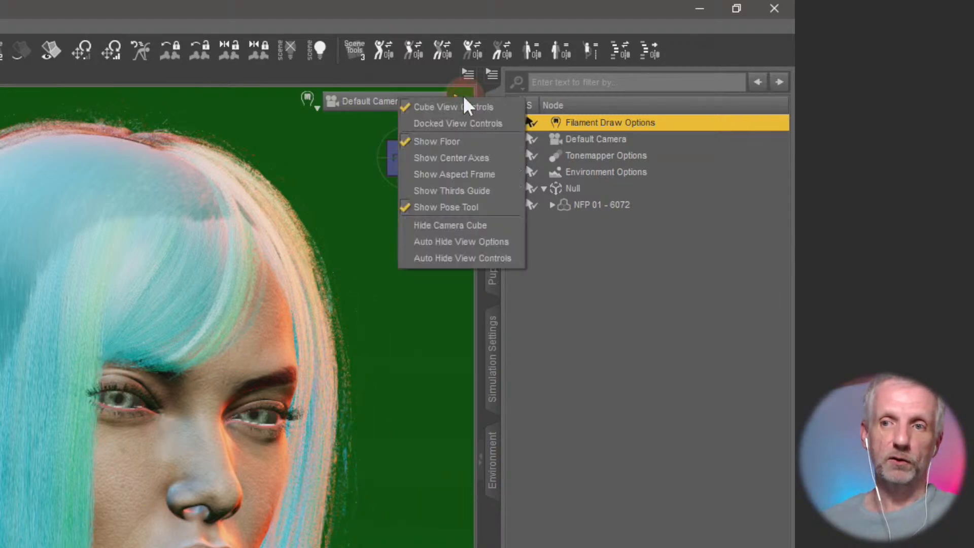
{"action": "left_click", "coordinate": [485, 175]}
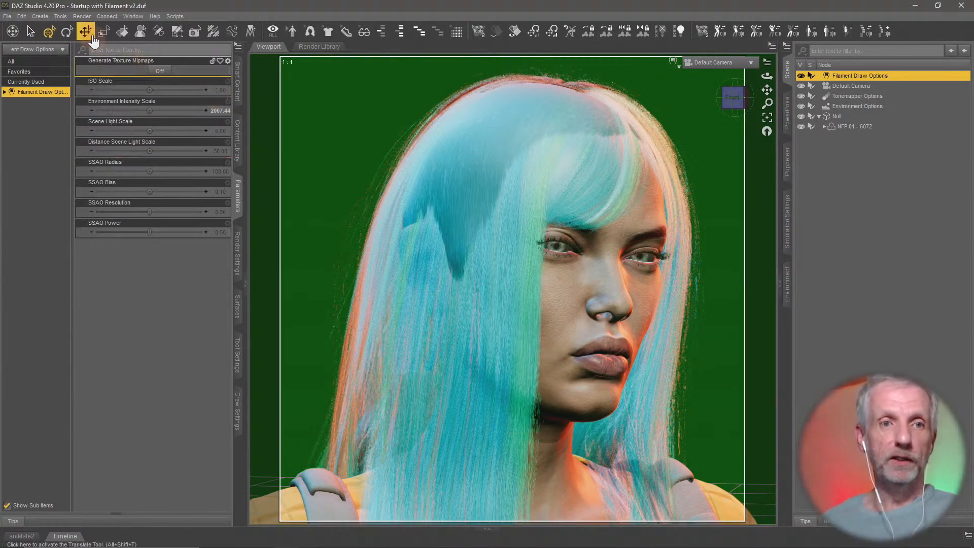
{"action": "left_click", "coordinate": [82, 17]}
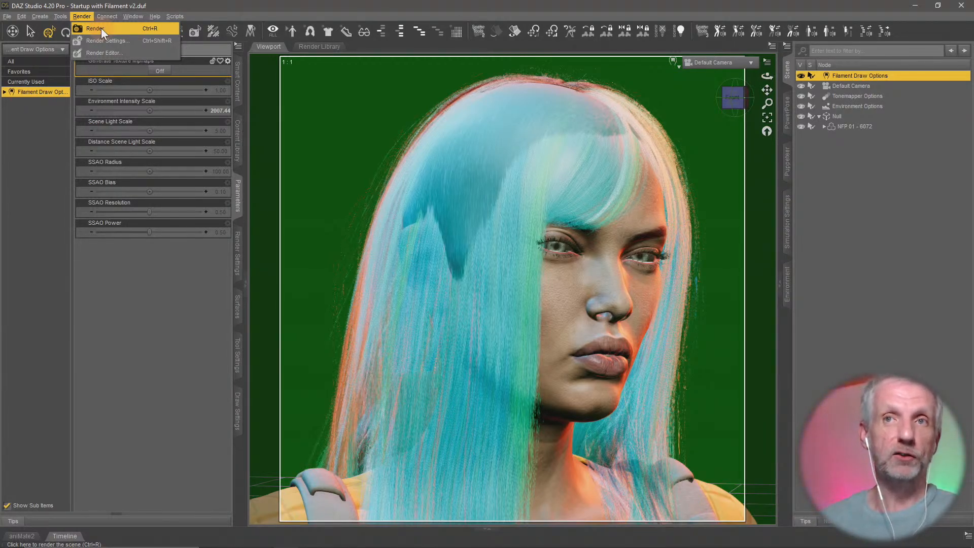
{"action": "left_click", "coordinate": [101, 28]}
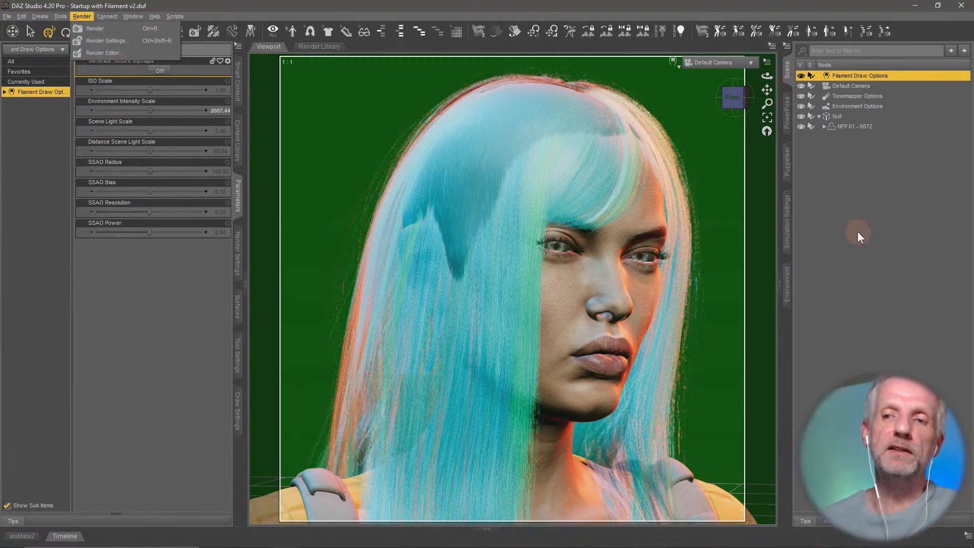
{"action": "left_click", "coordinate": [857, 233]}
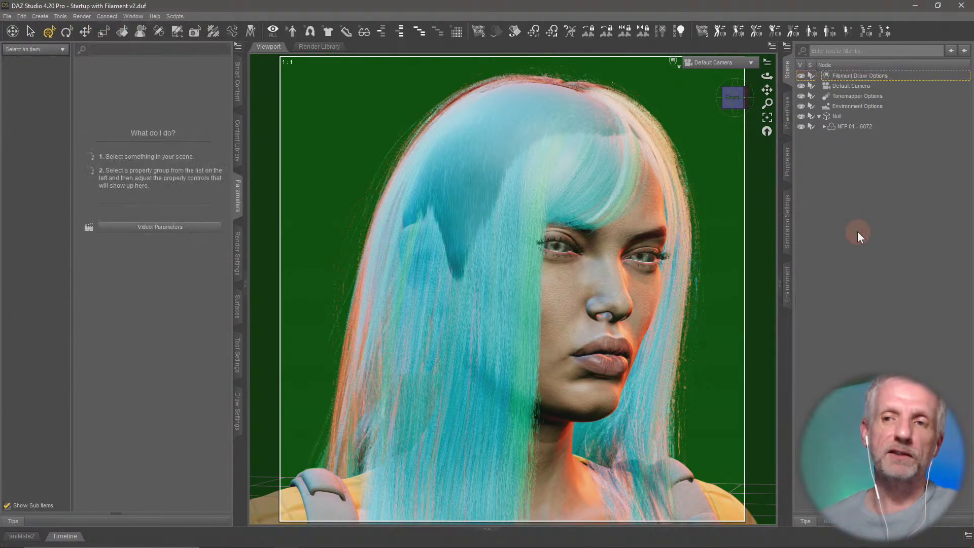
{"action": "left_click", "coordinate": [860, 76]}
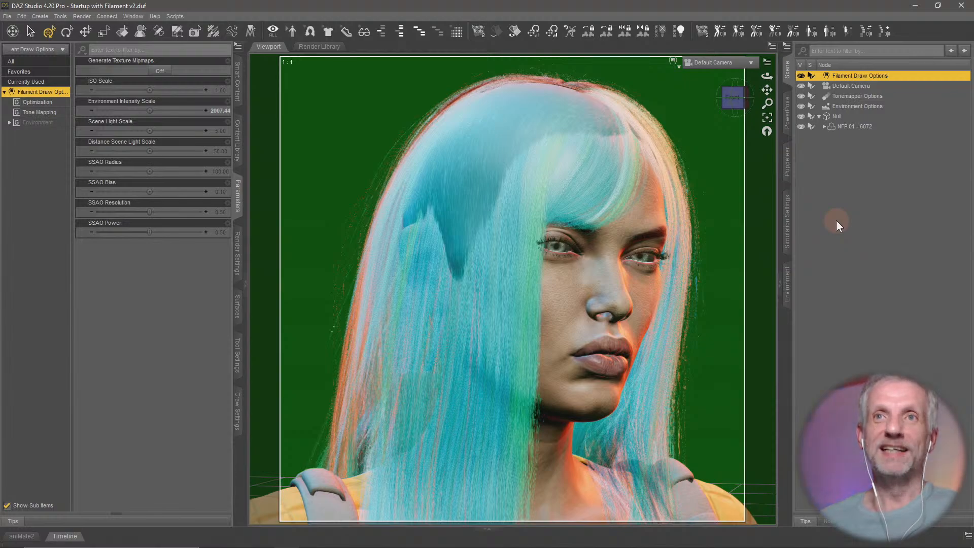
- Switch the viewport back to the Perspective View and inspect the avatar from close up and farther away
{"action": "left_click", "coordinate": [744, 63]}
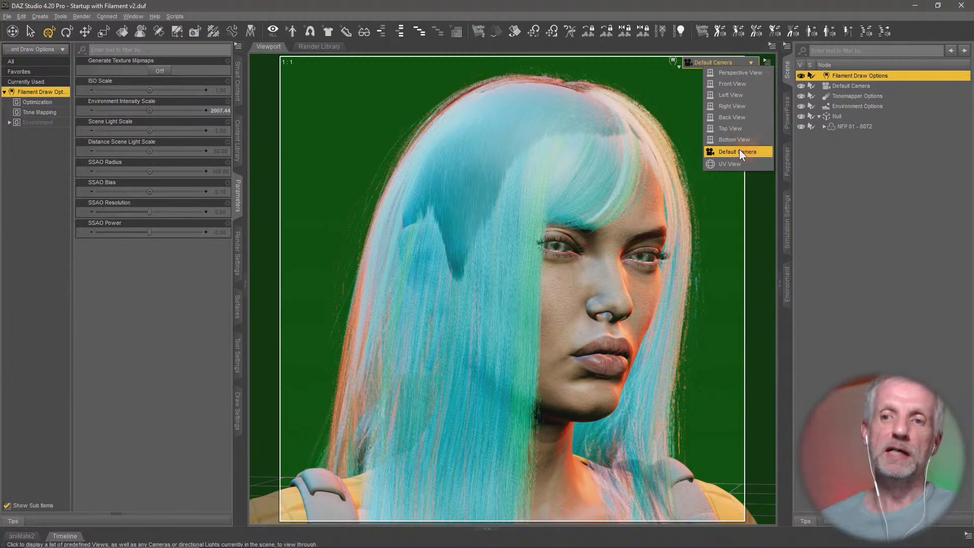
{"action": "left_click", "coordinate": [754, 73]}
{"action": "middle_click_drag", "start_coordinate": [622, 205], "coordinate": [604, 217]}
{"action": "scroll", "coordinate": [610, 211], "scroll_direction": "up", "scroll_amount": 3}
{"action": "scroll", "coordinate": [610, 212], "scroll_direction": "up", "scroll_amount": 2}
{"action": "scroll", "coordinate": [609, 212], "scroll_direction": "up", "scroll_amount": 3}
{"action": "middle_click_drag", "start_coordinate": [604, 217], "coordinate": [574, 229]}
{"action": "scroll", "coordinate": [606, 219], "scroll_direction": "down", "scroll_amount": 5}
{"action": "scroll", "coordinate": [578, 228], "scroll_direction": "down", "scroll_amount": 2}
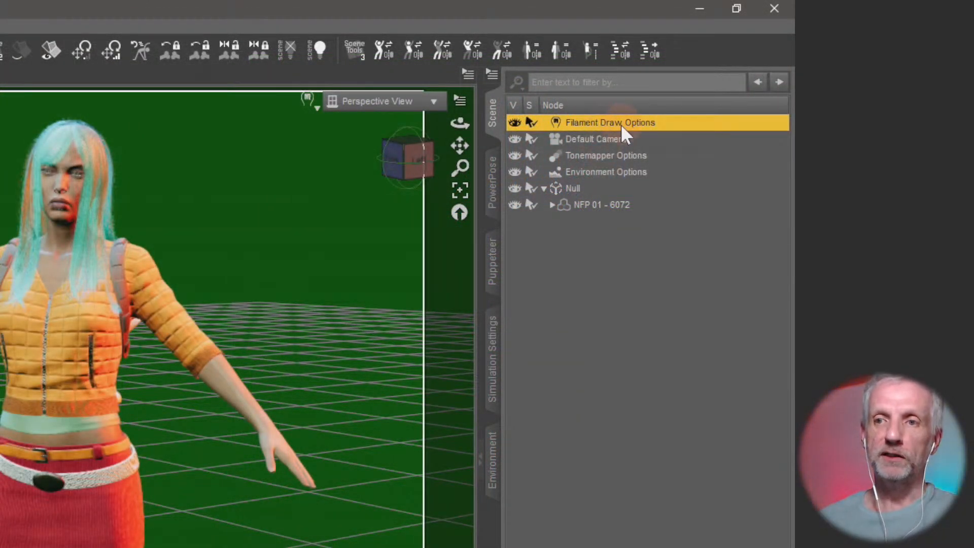
- Go through the scene's Default Camera, Tonemapper Options, Environment Options and Null nodes, checking what the Null contains
{"action": "left_click", "coordinate": [602, 140]}
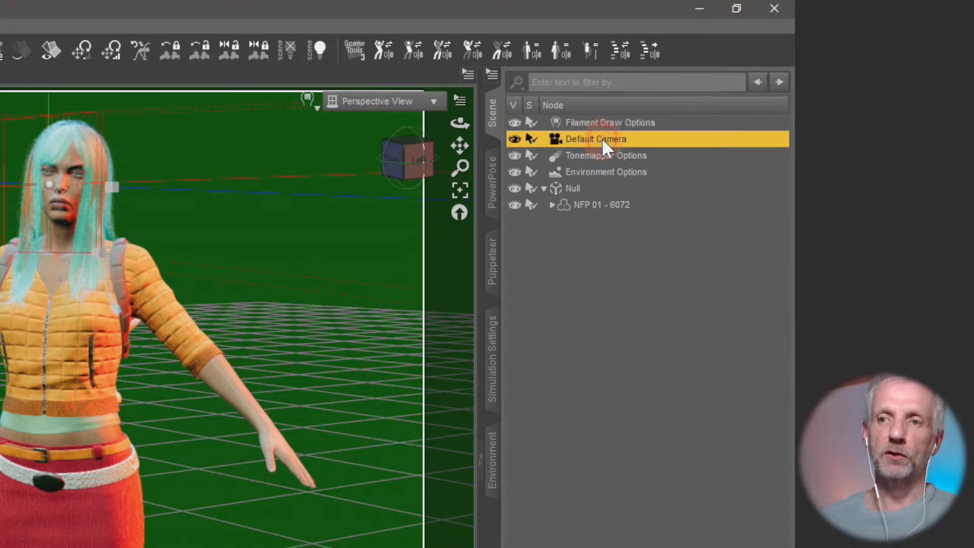
{"action": "left_click", "coordinate": [625, 155]}
{"action": "left_click", "coordinate": [629, 173]}
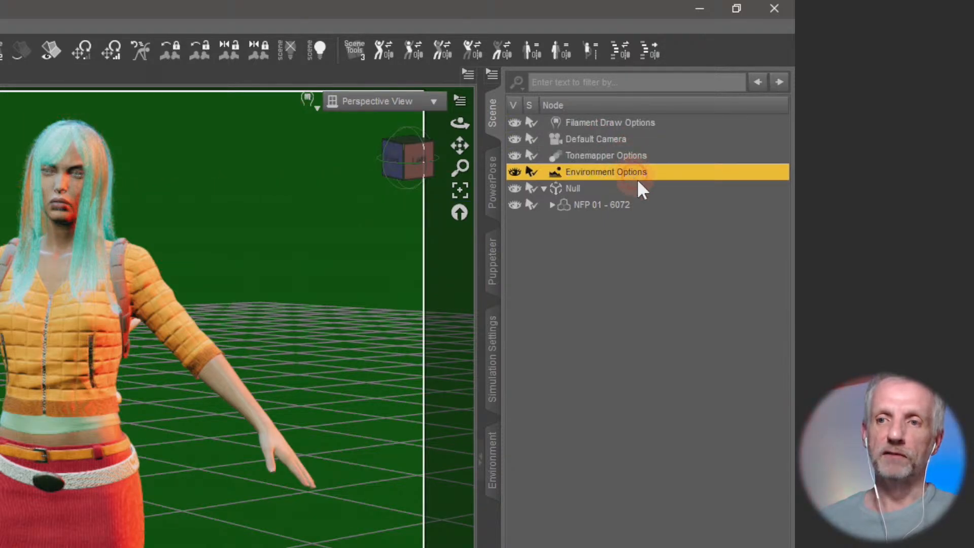
{"action": "left_click", "coordinate": [587, 187]}
{"action": "left_click", "coordinate": [543, 188]}
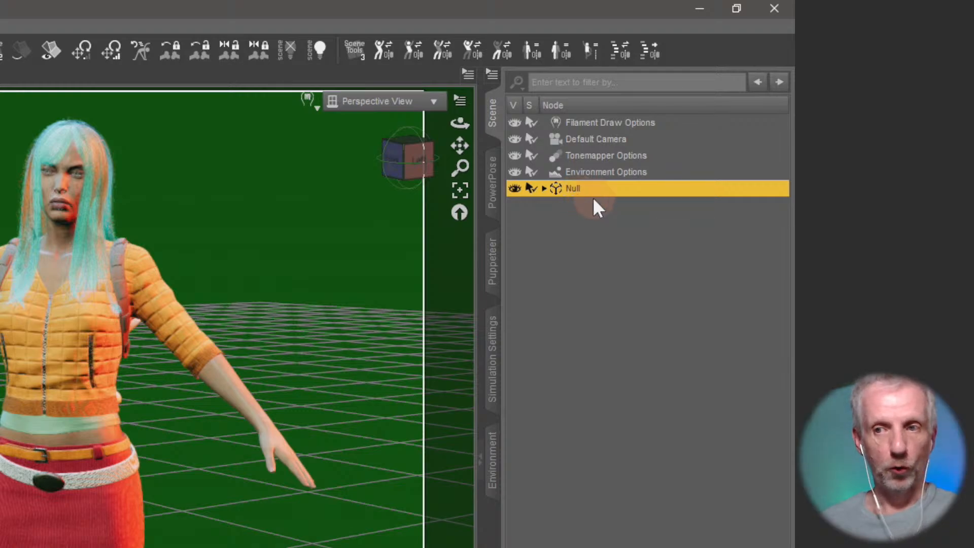
{"action": "left_click", "coordinate": [543, 188]}
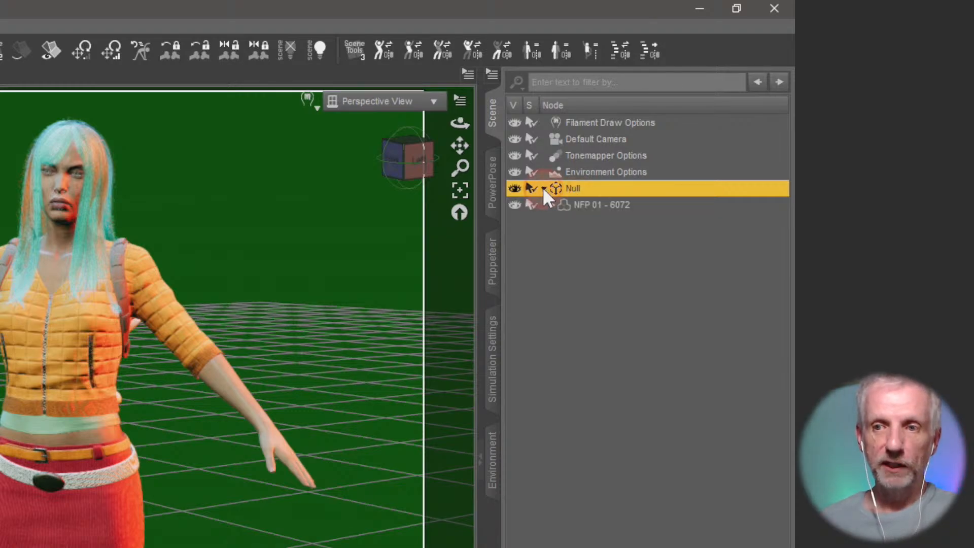
- Expand the NFP 01 - 6072 figure in the scene hierarchy and inspect the bones under its Hip and Pelvis
{"action": "left_click", "coordinate": [593, 203]}
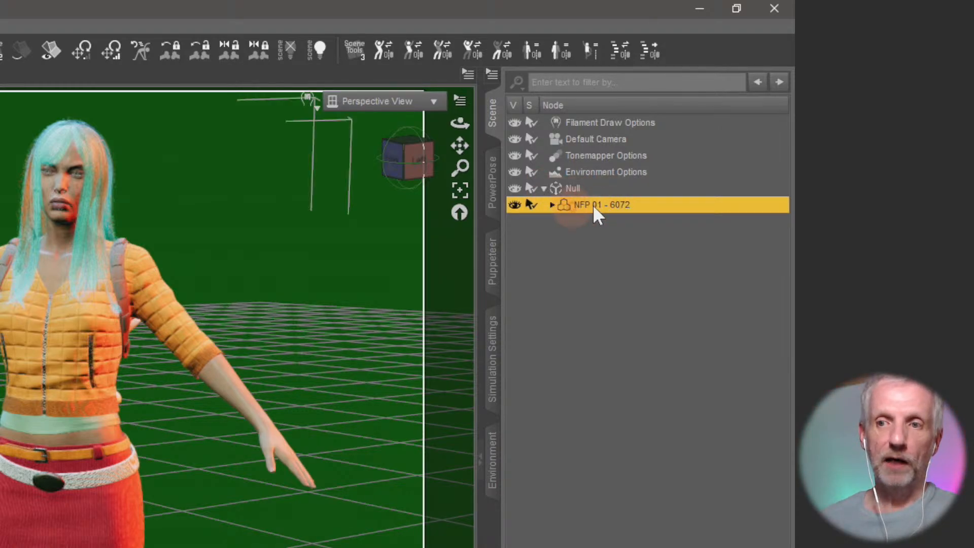
{"action": "left_click", "coordinate": [552, 204]}
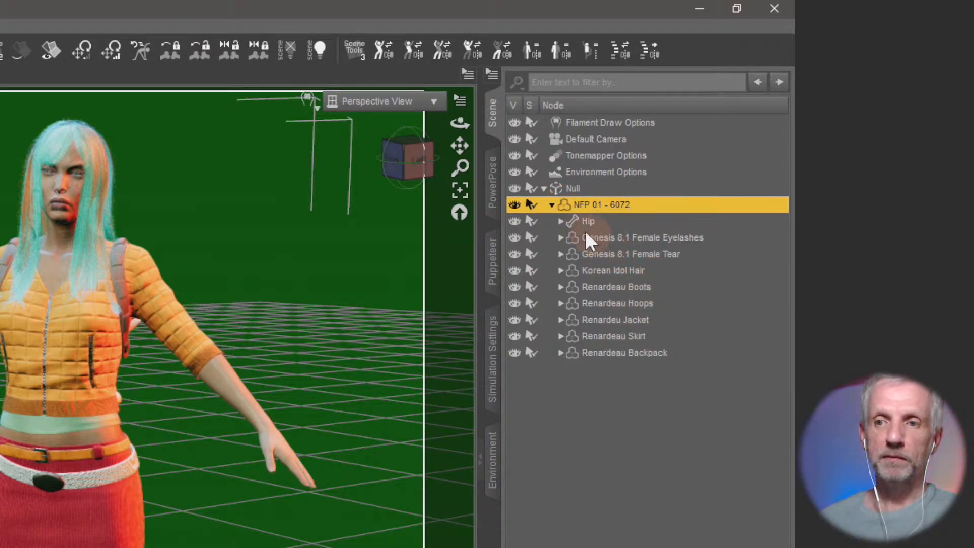
{"action": "left_click", "coordinate": [561, 222]}
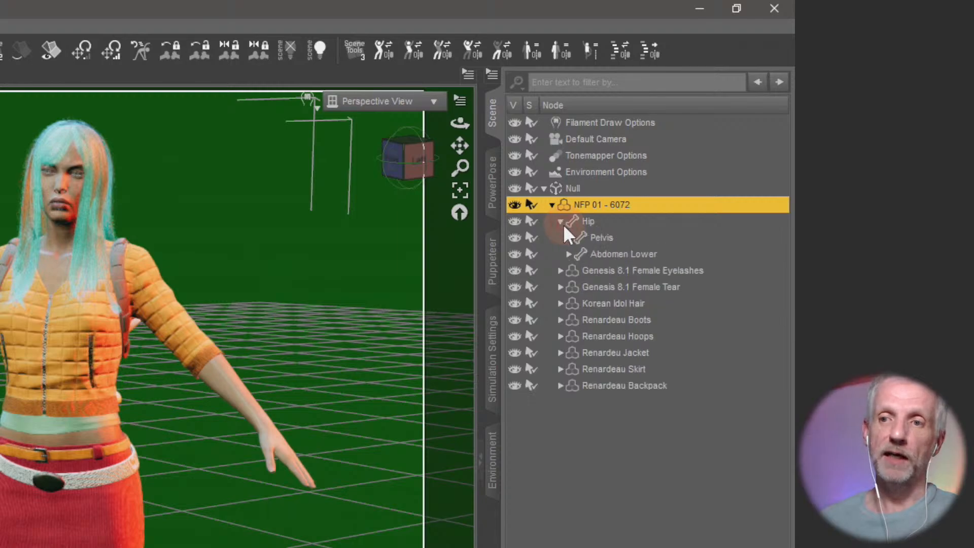
{"action": "left_click", "coordinate": [569, 237]}
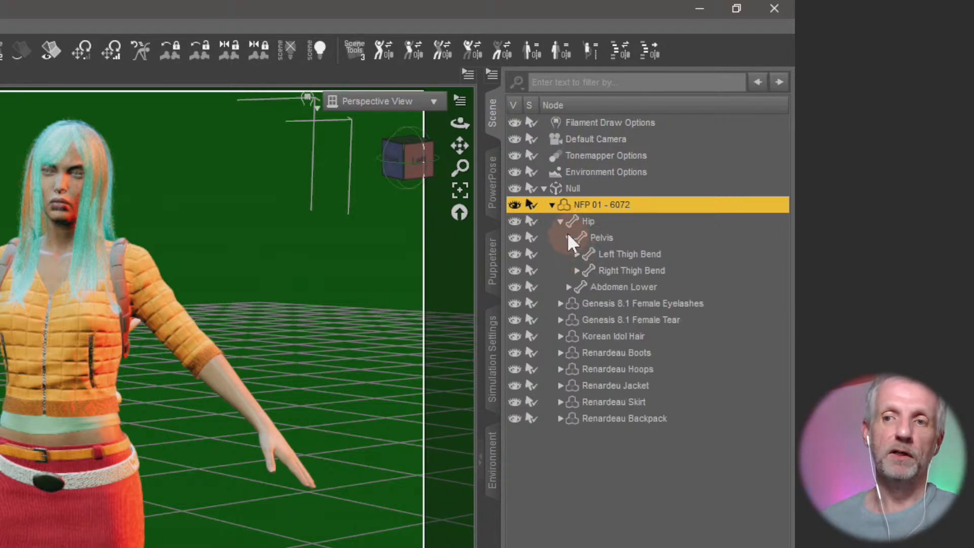
{"action": "left_click", "coordinate": [567, 236]}
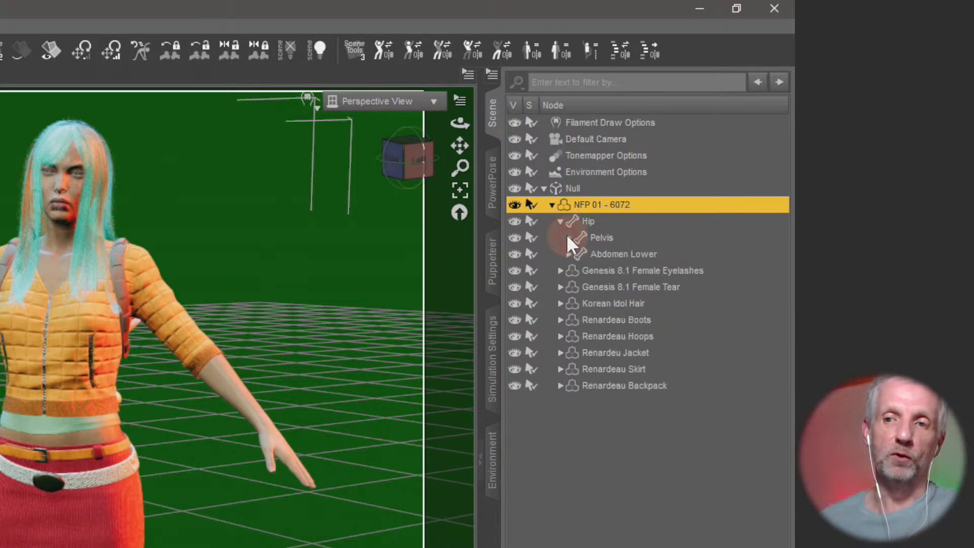
{"action": "left_click", "coordinate": [561, 221]}
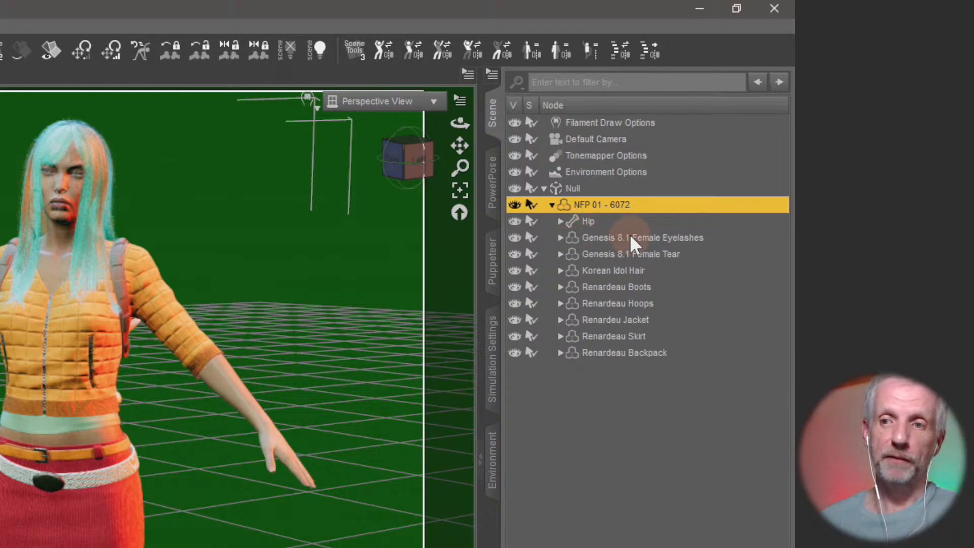
- Go through the figure's hair, boots, hoops, jacket and skirt nodes one by one, checking each on the avatar
{"action": "left_click", "coordinate": [623, 270]}
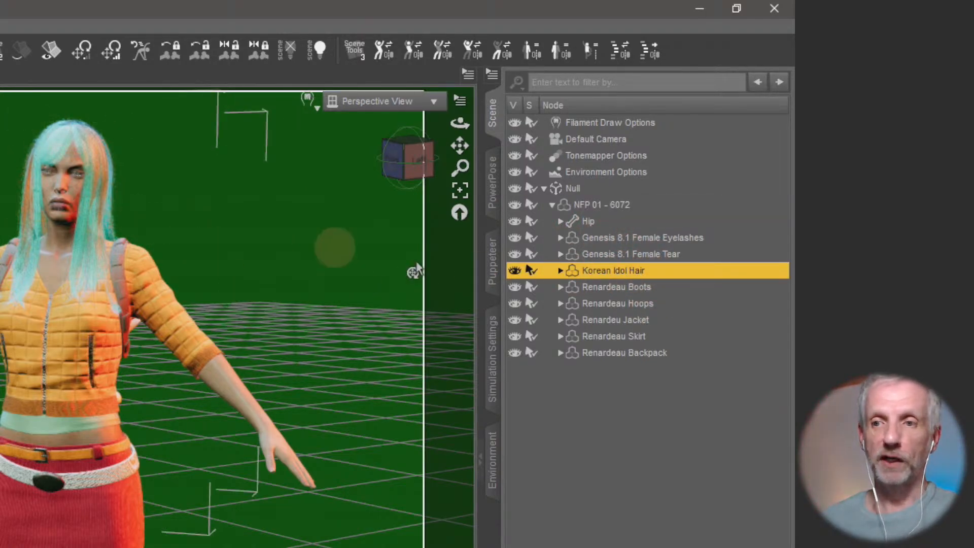
{"action": "left_click", "coordinate": [655, 287]}
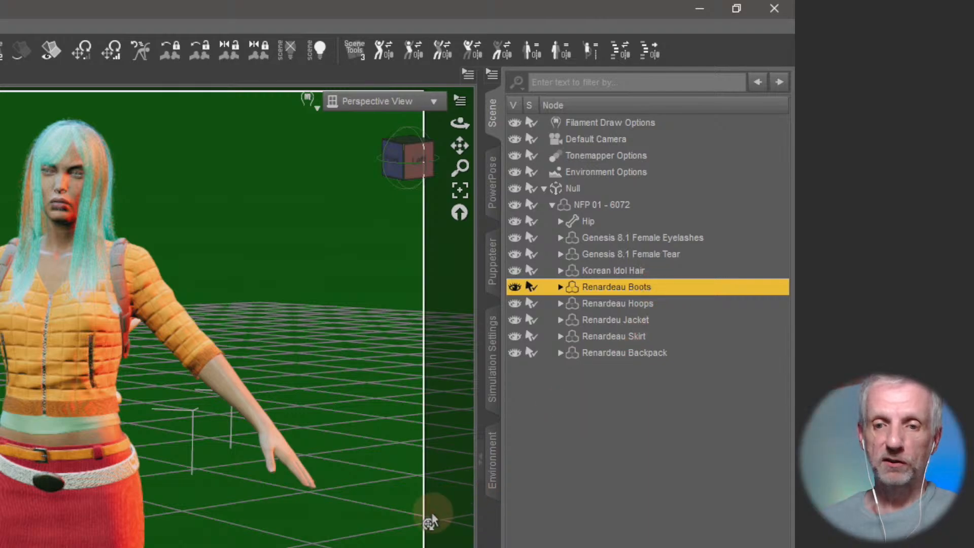
{"action": "mouse_move", "coordinate": [432, 512]}
{"action": "middle_mouse_down"}
{"action": "mouse_move", "coordinate": [432, 497]}
{"action": "mouse_move", "coordinate": [434, 515]}
{"action": "middle_mouse_up"}
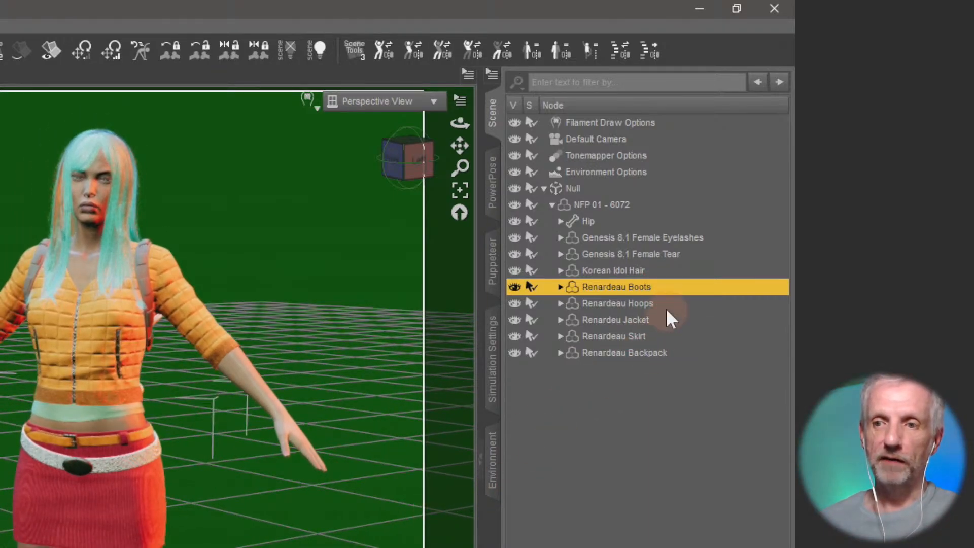
{"action": "left_click", "coordinate": [696, 302]}
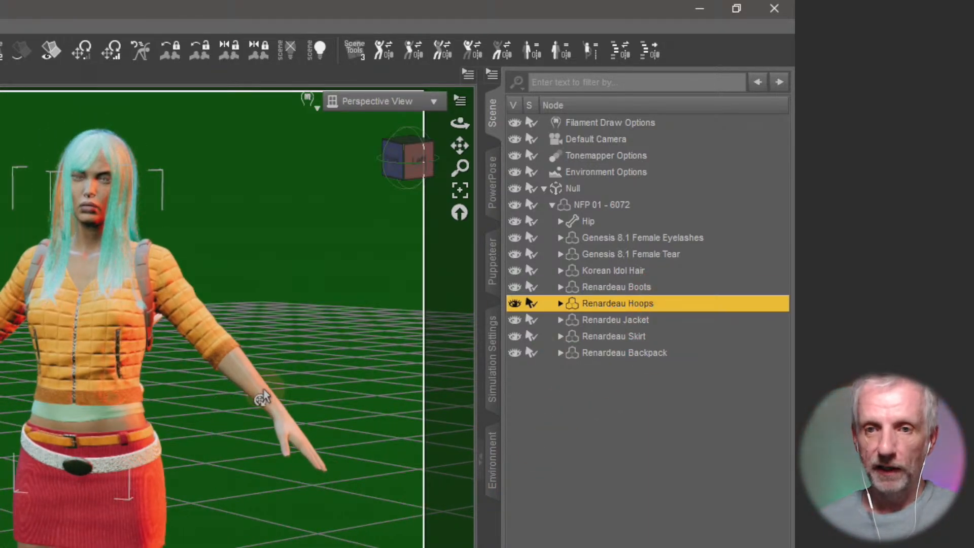
{"action": "mouse_move", "coordinate": [325, 376]}
{"action": "middle_mouse_down"}
{"action": "mouse_move", "coordinate": [315, 376]}
{"action": "mouse_move", "coordinate": [326, 374]}
{"action": "middle_mouse_up"}
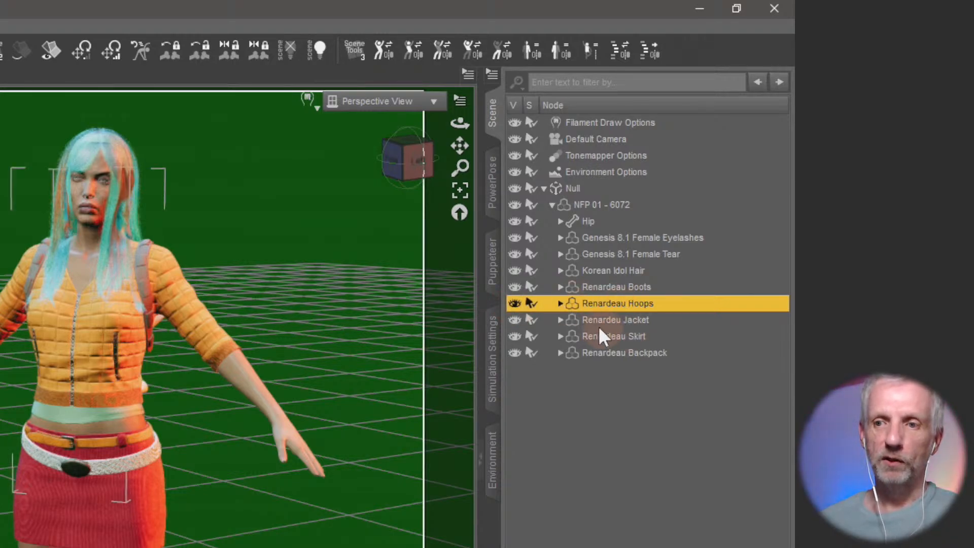
{"action": "left_click", "coordinate": [624, 319]}
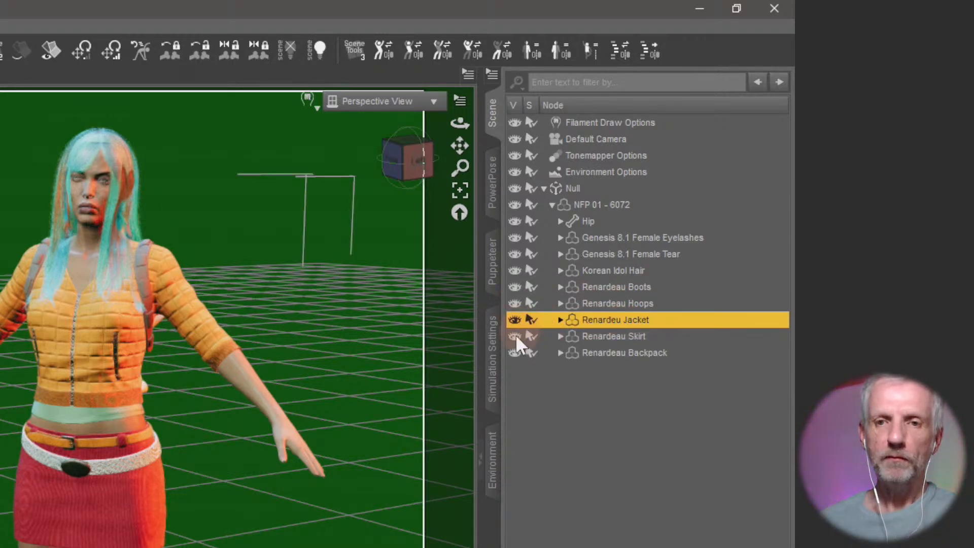
{"action": "mouse_move", "coordinate": [413, 387]}
{"action": "middle_mouse_down"}
{"action": "mouse_move", "coordinate": [403, 391]}
{"action": "mouse_move", "coordinate": [423, 383]}
{"action": "middle_mouse_up"}
{"action": "left_click", "coordinate": [620, 339]}
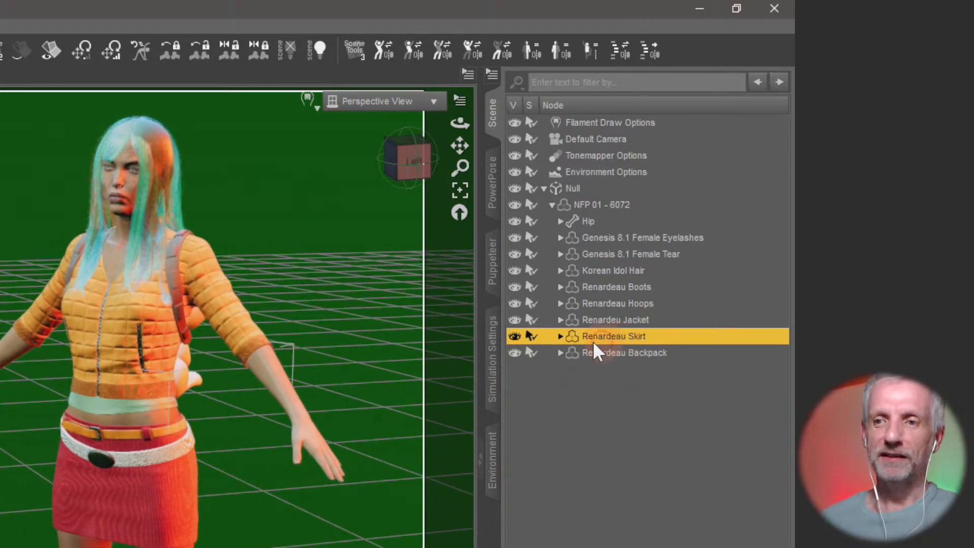
- Toggle the Renardeau Backpack's visibility off and on while viewing the avatar from behind
{"action": "left_click", "coordinate": [618, 353]}
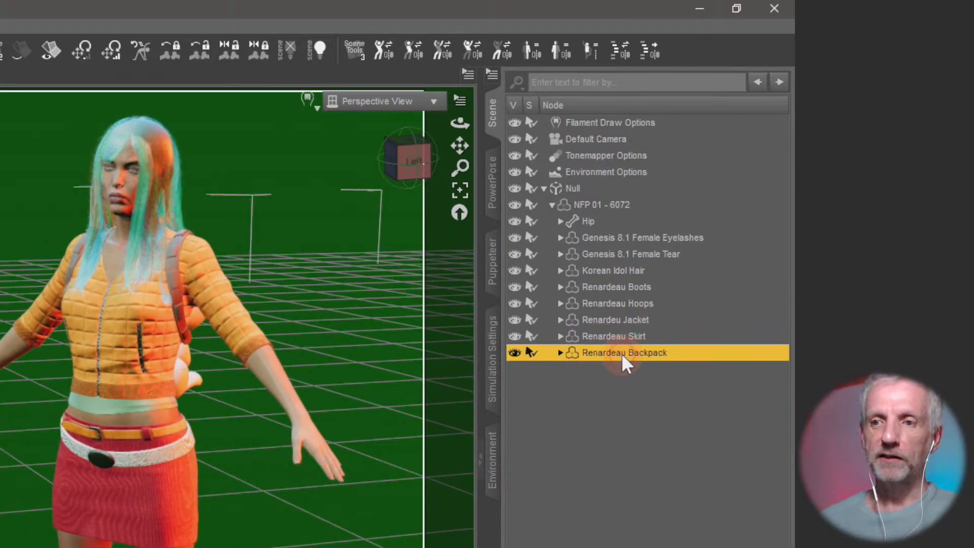
{"action": "middle_click_drag", "start_coordinate": [326, 409], "coordinate": [334, 406]}
{"action": "left_click", "coordinate": [514, 353]}
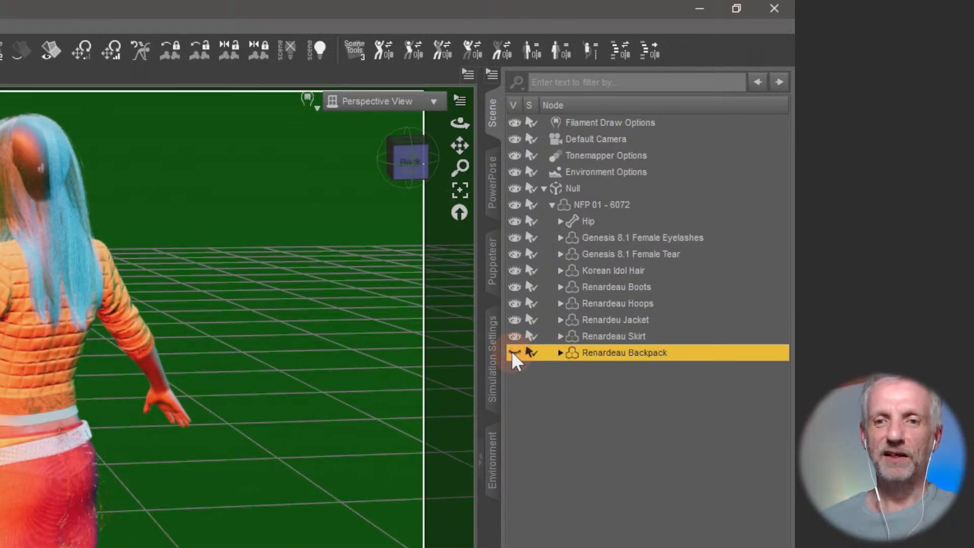
{"action": "left_click", "coordinate": [513, 352]}
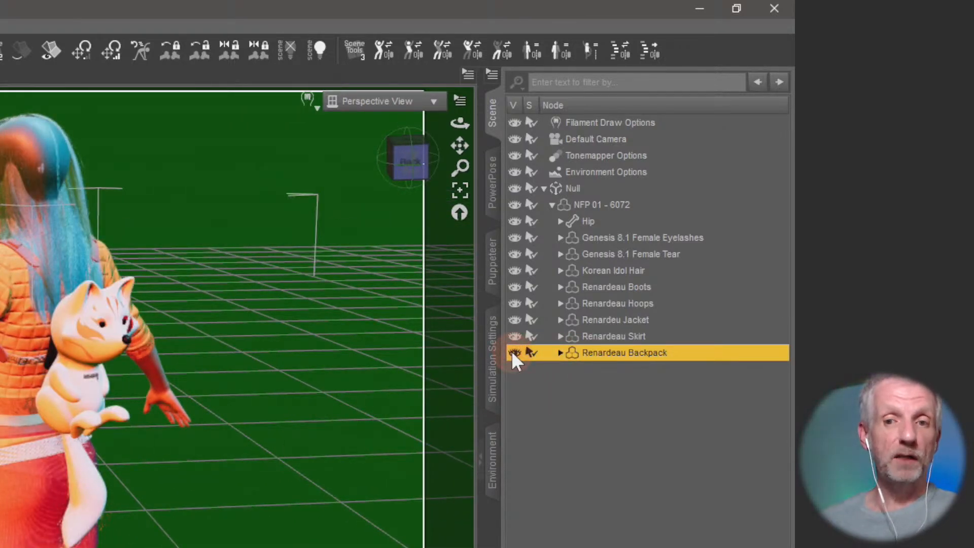
{"action": "left_click", "coordinate": [514, 353]}
{"action": "left_click", "coordinate": [514, 353]}
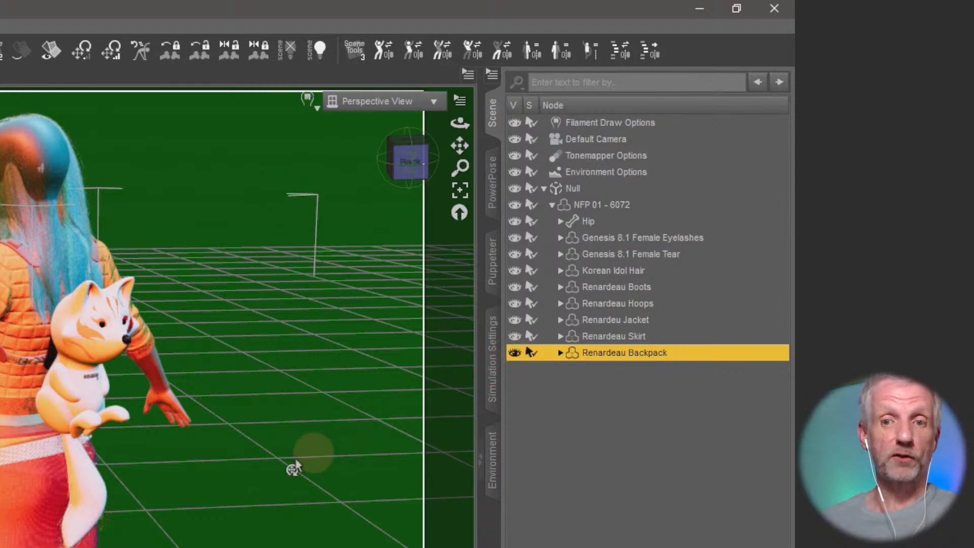
{"action": "left_click_drag", "start_coordinate": [166, 483], "coordinate": [164, 492], "text": "alt"}
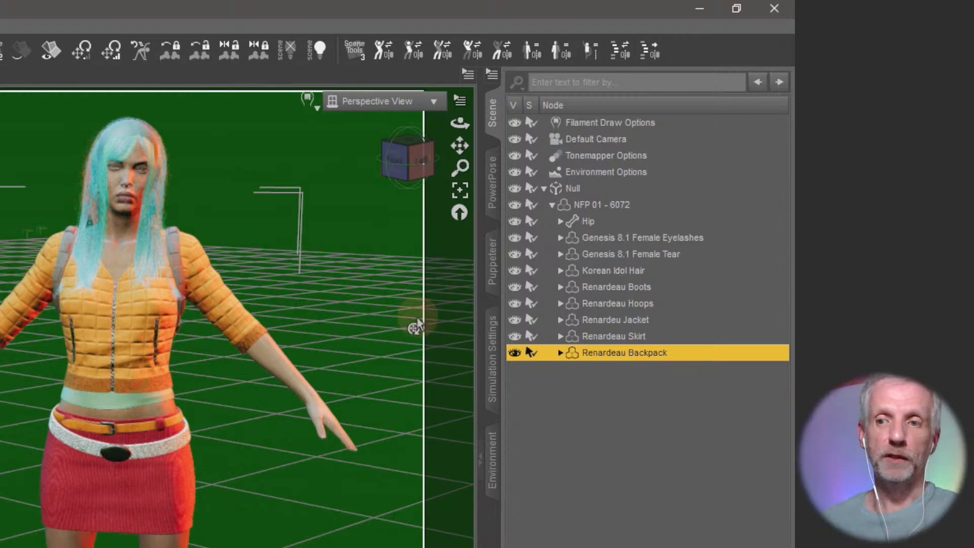
- Select the NFP 01 - 6072 figure and open the Fresh Beauty Poses for Genesis 8 Female product from the available poses
{"action": "left_click", "coordinate": [614, 320]}
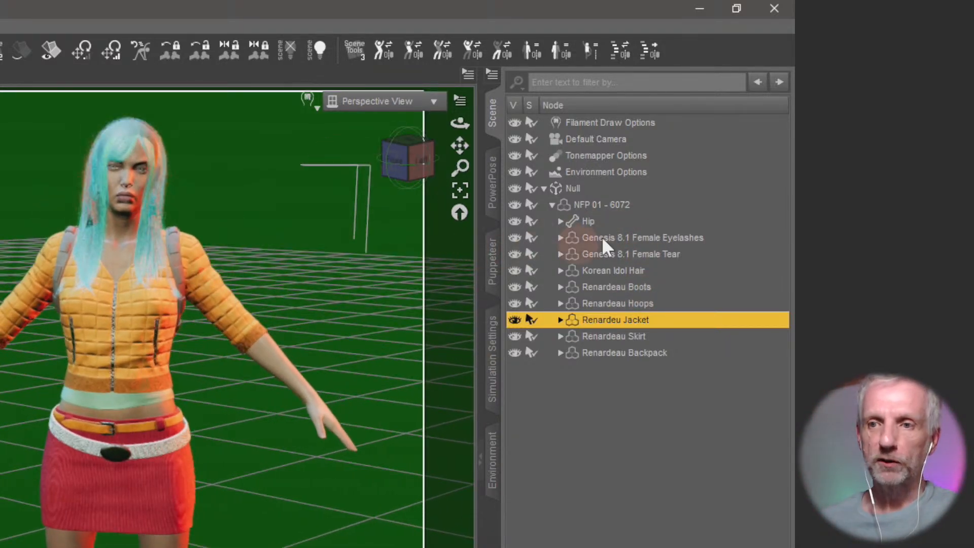
{"action": "left_click", "coordinate": [587, 188]}
{"action": "left_click", "coordinate": [616, 203]}
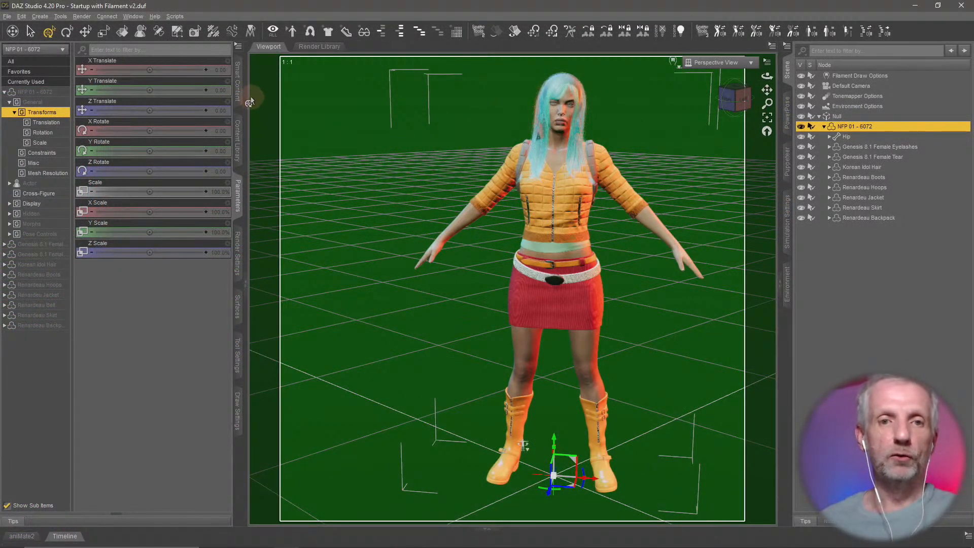
{"action": "left_click", "coordinate": [237, 81]}
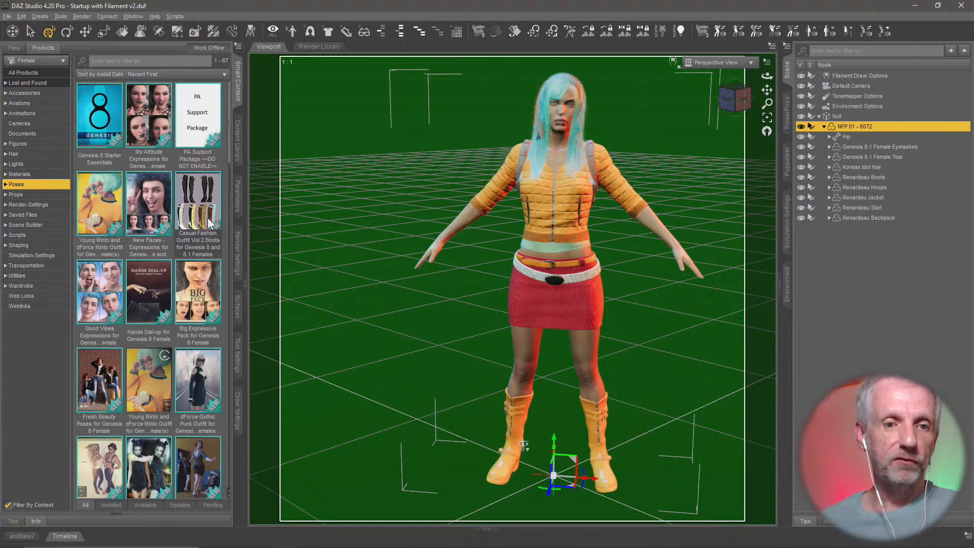
{"action": "left_click", "coordinate": [53, 183]}
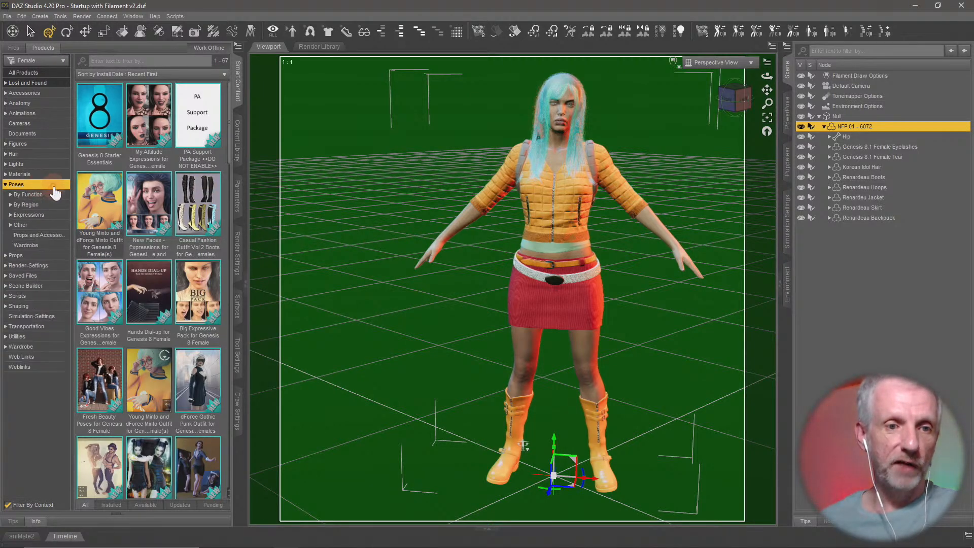
{"action": "left_click", "coordinate": [106, 385]}
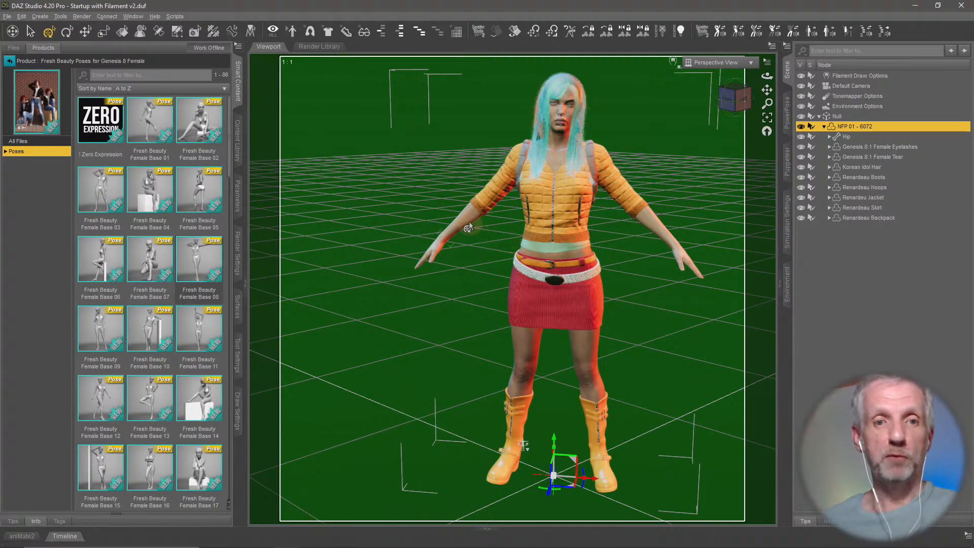
- Try the Fresh Beauty Female Base 08 and Base 11 poses on the figure, checking each from another angle
{"action": "double_click", "coordinate": [202, 260]}
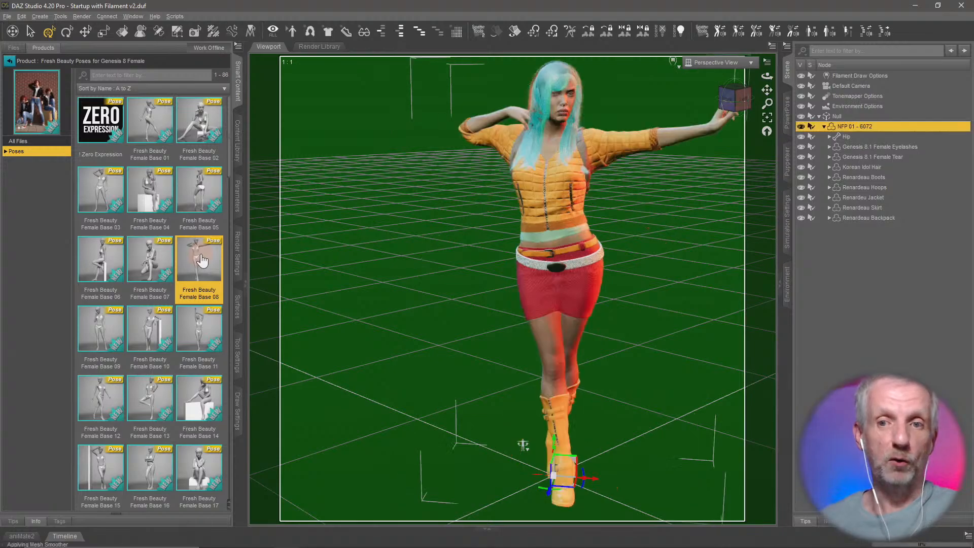
{"action": "left_click_drag", "start_coordinate": [472, 304], "coordinate": [523, 304]}
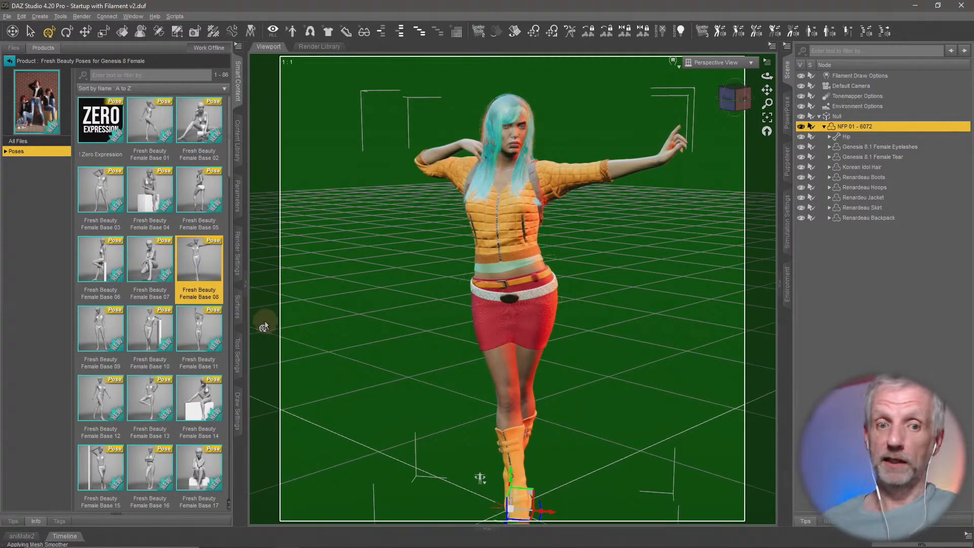
{"action": "double_click", "coordinate": [202, 339]}
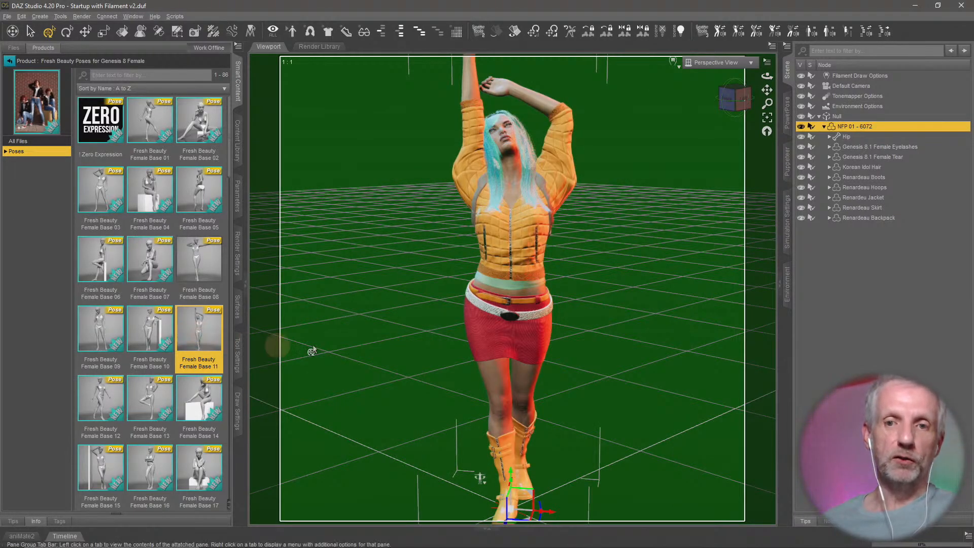
{"action": "mouse_move", "coordinate": [401, 304]}
{"action": "left_mouse_down"}
{"action": "mouse_move", "coordinate": [374, 297]}
{"action": "mouse_move", "coordinate": [399, 302]}
{"action": "left_mouse_up"}
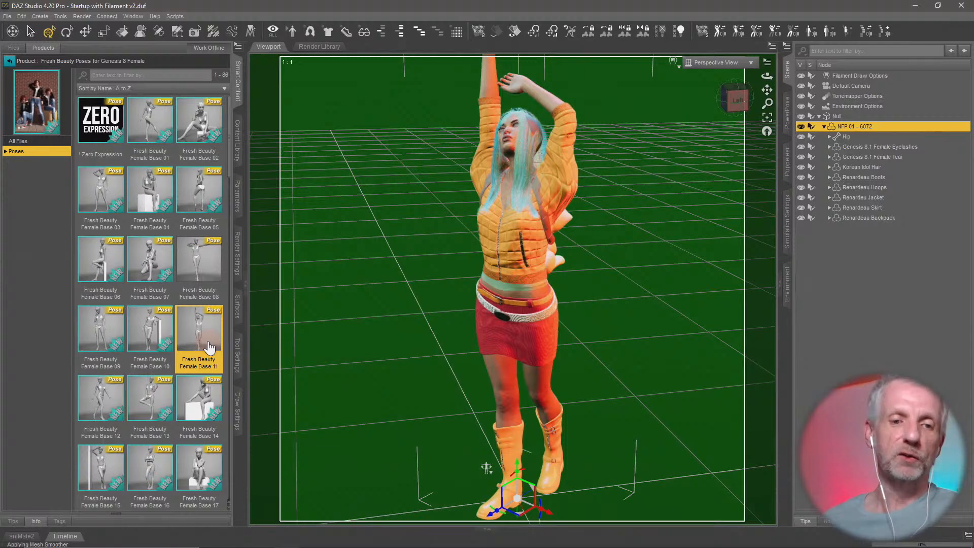
- Try the Fresh Beauty Female Base 13 pose and inspect how the skirt and clothing follow the raised leg
{"action": "double_click", "coordinate": [150, 398]}
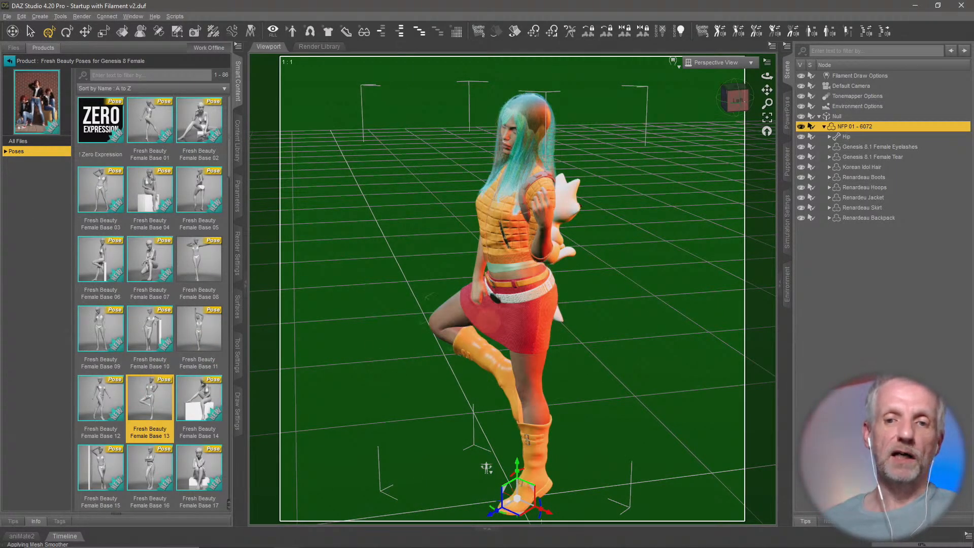
{"action": "left_click_drag", "start_coordinate": [502, 325], "coordinate": [471, 324]}
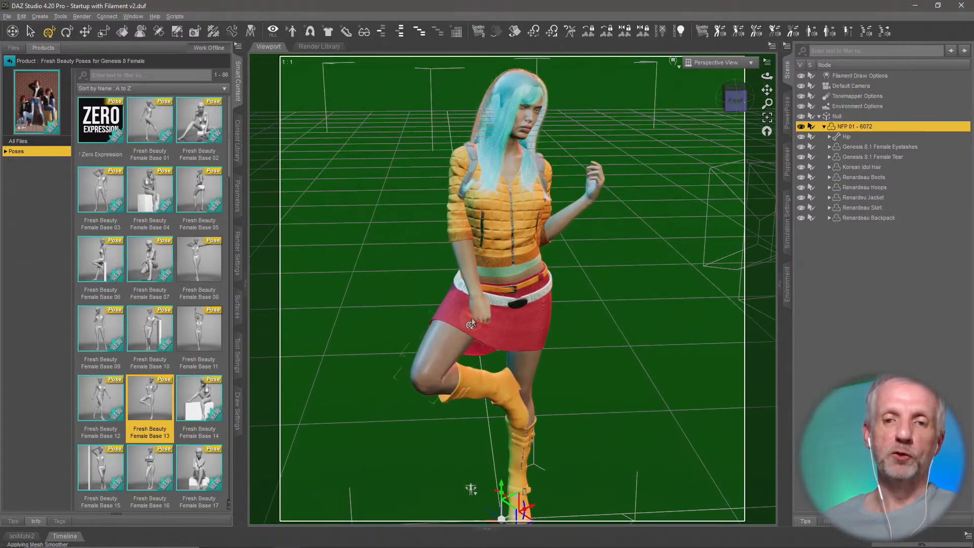
{"action": "scroll", "coordinate": [470, 324], "scroll_direction": "up", "scroll_amount": 4}
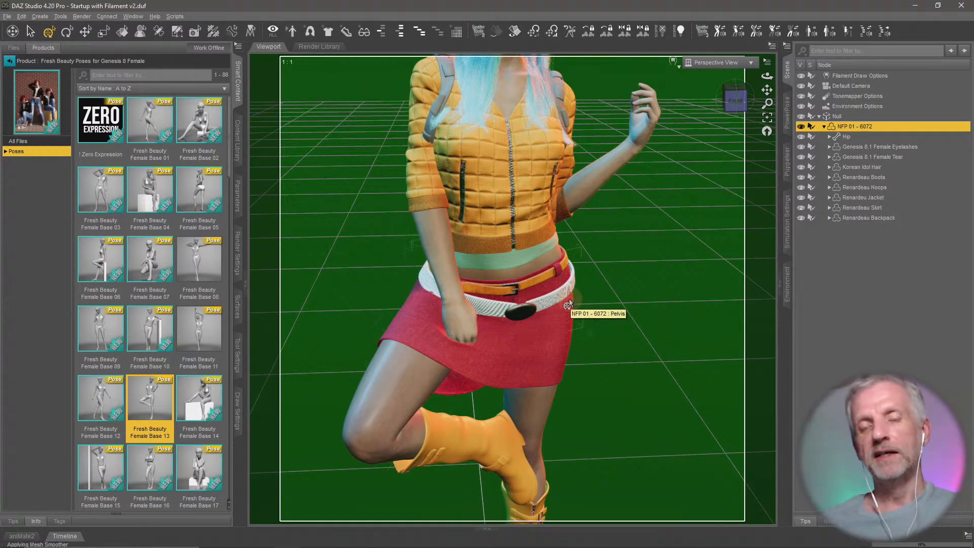
{"action": "mouse_move", "coordinate": [569, 307]}
{"action": "left_mouse_down"}
{"action": "mouse_move", "coordinate": [556, 306]}
{"action": "mouse_move", "coordinate": [568, 303]}
{"action": "left_mouse_up"}
{"action": "scroll", "coordinate": [569, 303], "scroll_direction": "down", "scroll_amount": 4}
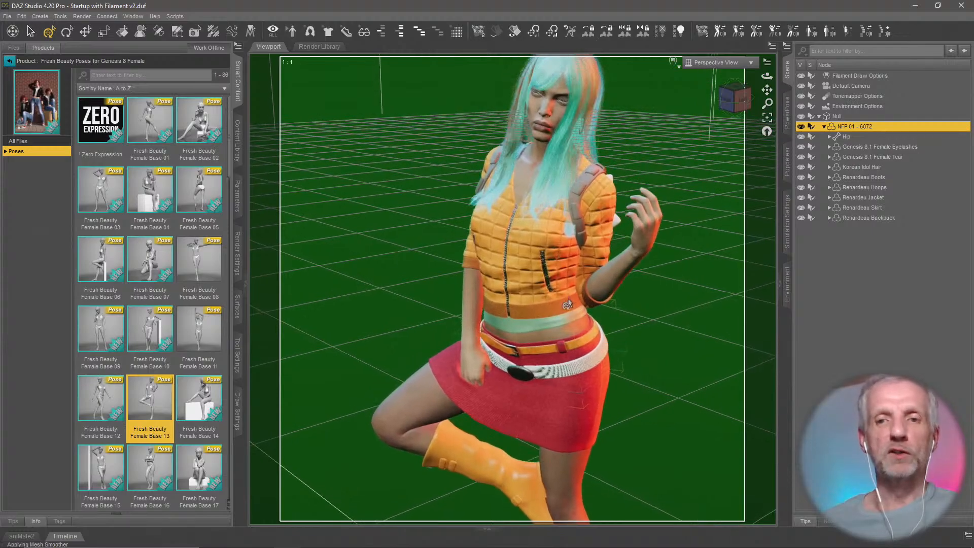
- Try the Fresh Beauty Female Base 12 and Base 16 poses on the figure, viewing each one
{"action": "double_click", "coordinate": [79, 411]}
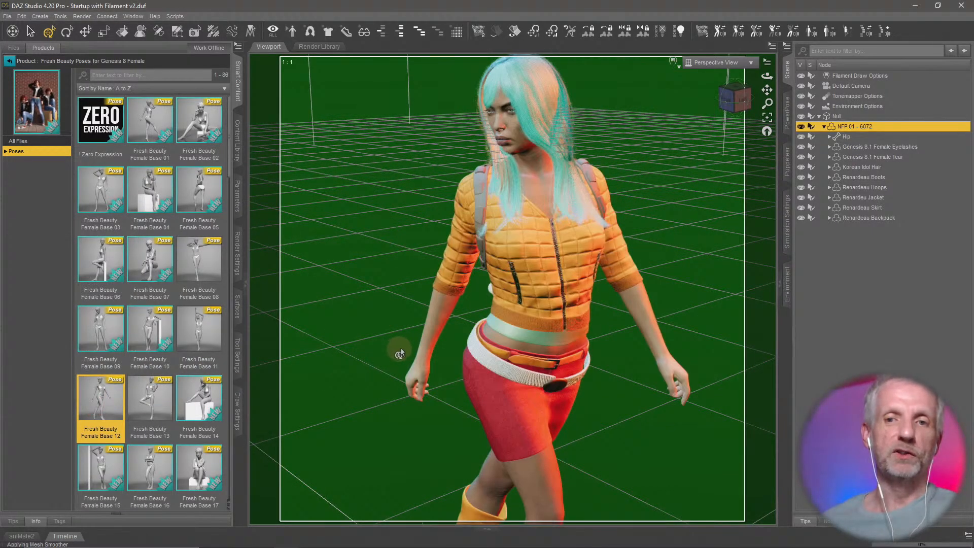
{"action": "mouse_move", "coordinate": [400, 349]}
{"action": "left_mouse_down"}
{"action": "mouse_move", "coordinate": [411, 354]}
{"action": "mouse_move", "coordinate": [391, 354]}
{"action": "left_mouse_up"}
{"action": "scroll", "coordinate": [409, 350], "scroll_direction": "down", "scroll_amount": 5}
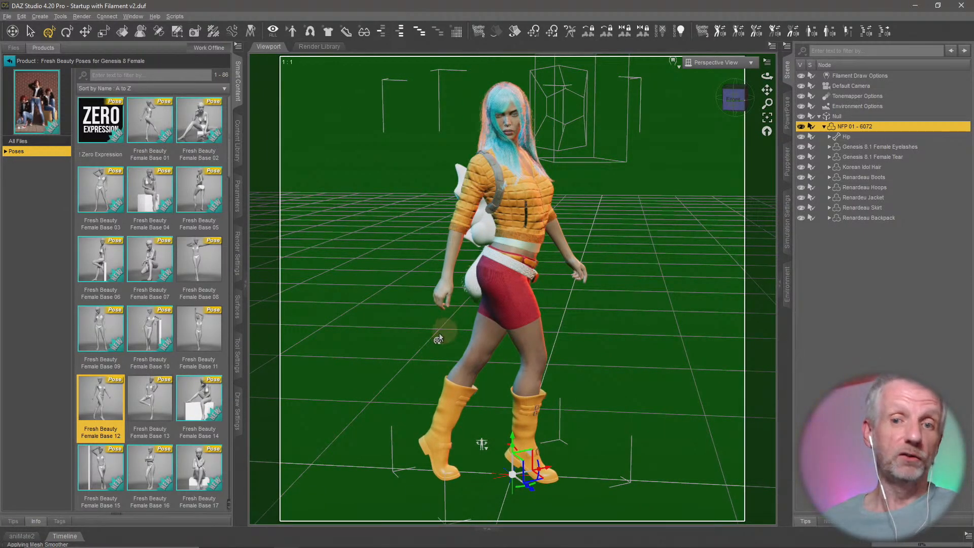
{"action": "double_click", "coordinate": [160, 465]}
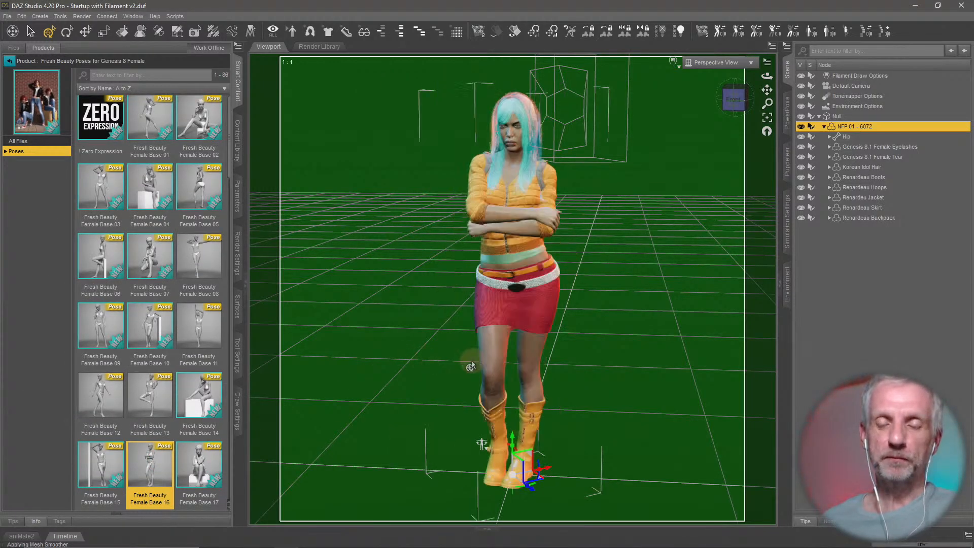
{"action": "middle_click_drag", "start_coordinate": [490, 348], "coordinate": [528, 348]}
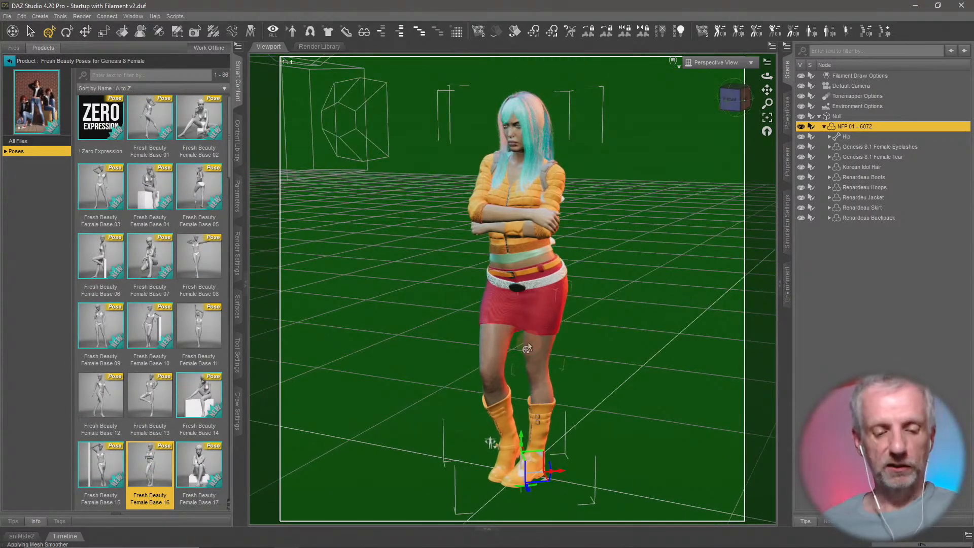
- Undo all the applied Fresh Beauty poses back to the figure's original stance
{"action": "key", "text": "ctrl+z"}
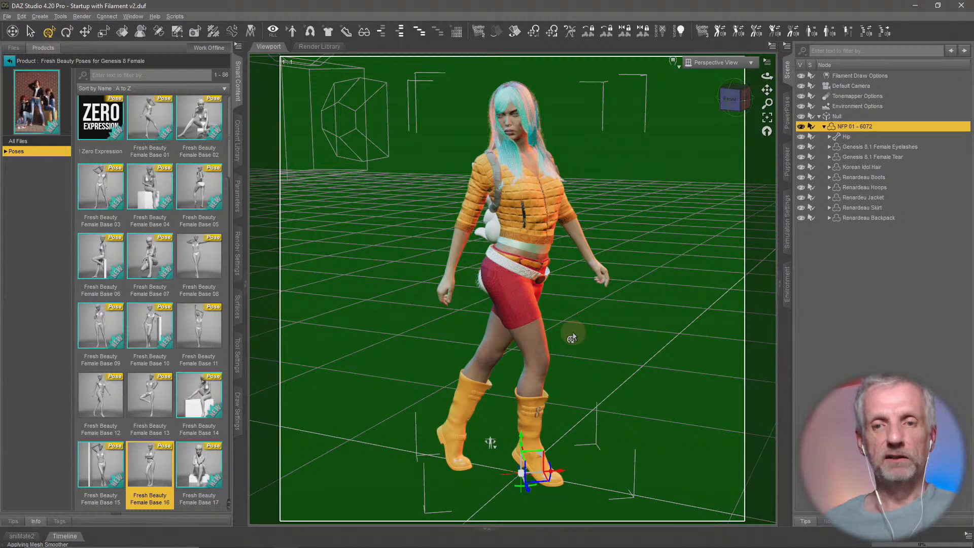
{"action": "key", "text": "ctrl+z"}
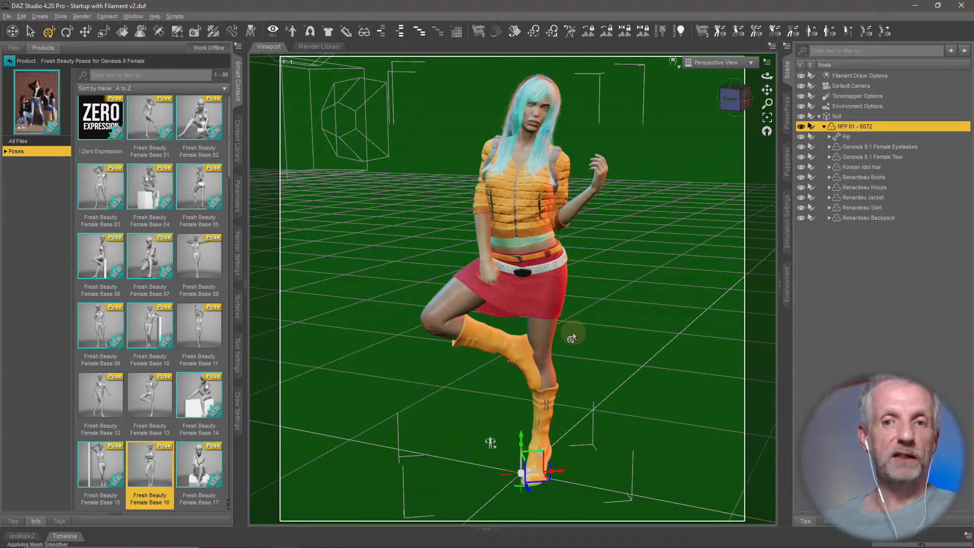
{"action": "key", "text": "ctrl+z"}
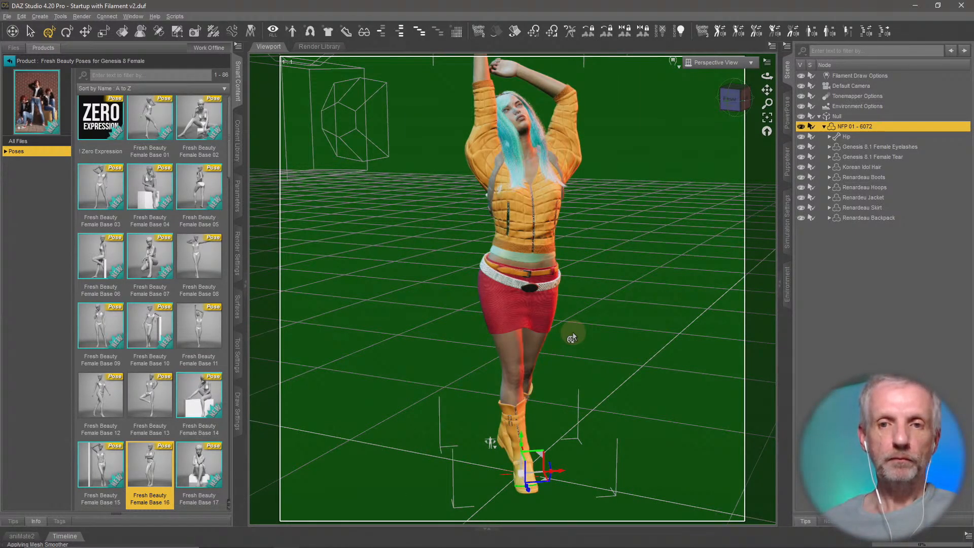
{"action": "key", "text": "ctrl+z"}
{"action": "key", "text": "ctrl+z"}
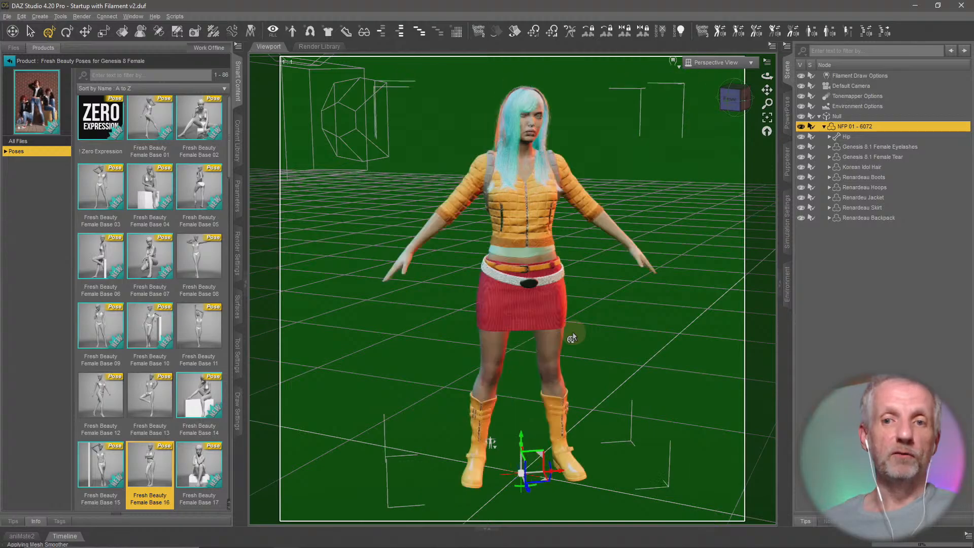
- Filter the figure's Pose Controls by "nat" and set 3DU Torso Natural Pose to about 89%
{"action": "middle_click_drag", "start_coordinate": [609, 313], "coordinate": [602, 328]}
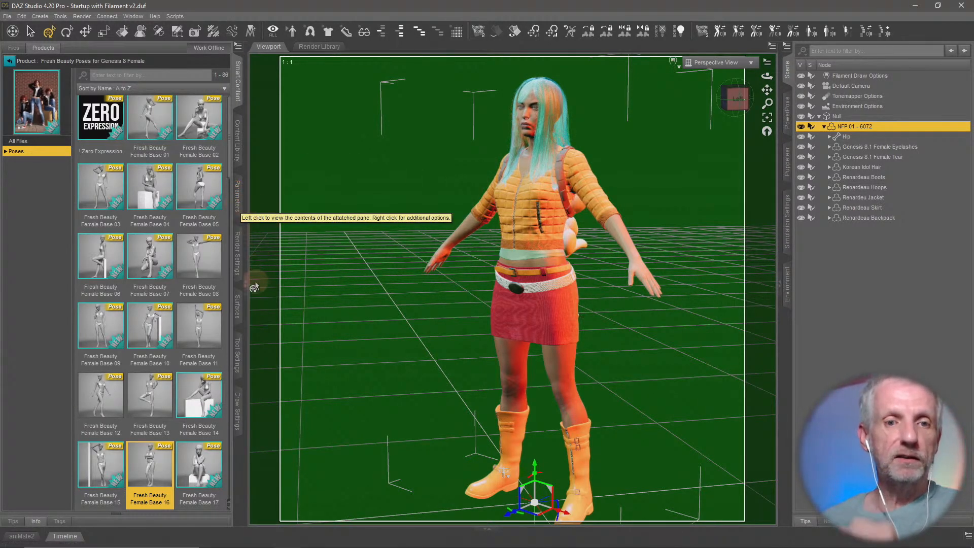
{"action": "left_click", "coordinate": [242, 203]}
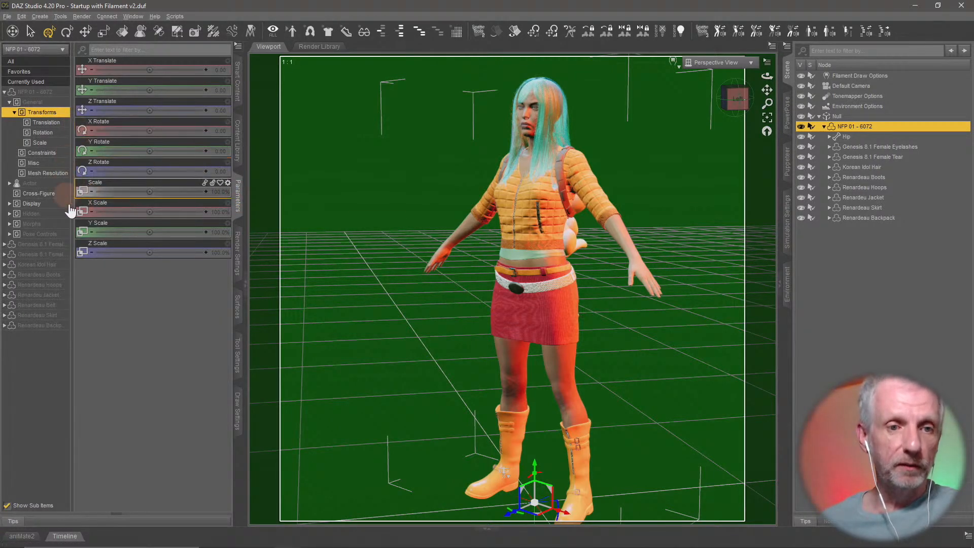
{"action": "left_click", "coordinate": [56, 234]}
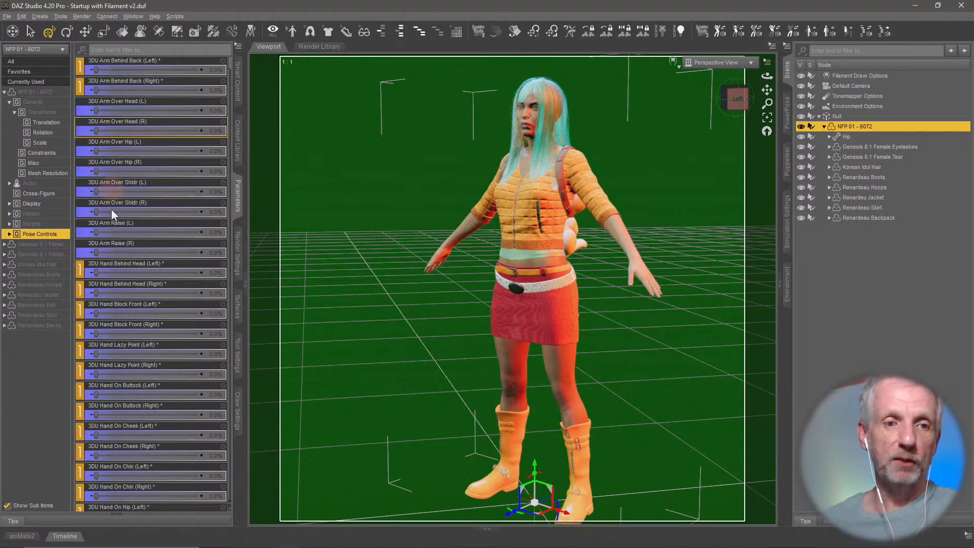
{"action": "scroll", "coordinate": [126, 282], "scroll_direction": "down", "scroll_amount": 5}
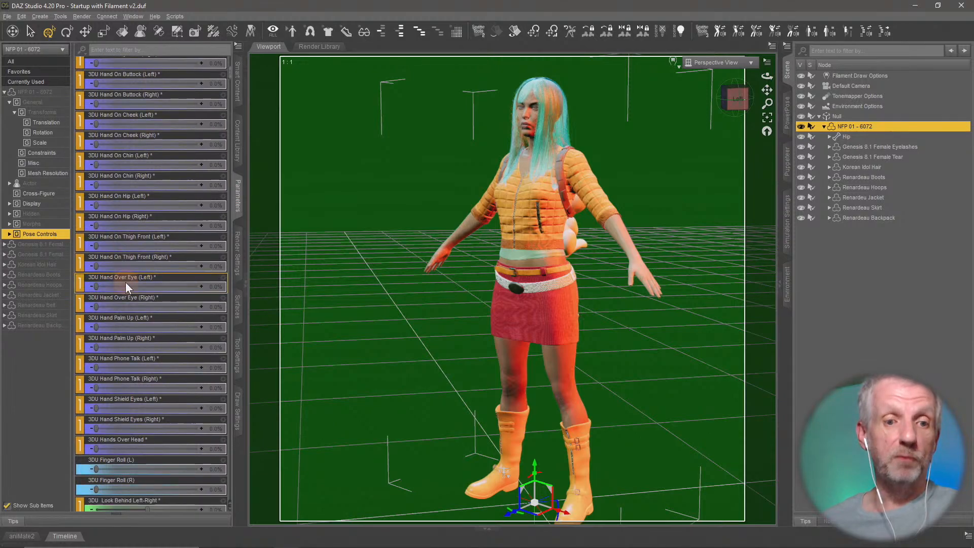
{"action": "scroll", "coordinate": [126, 282], "scroll_direction": "up", "scroll_amount": 5}
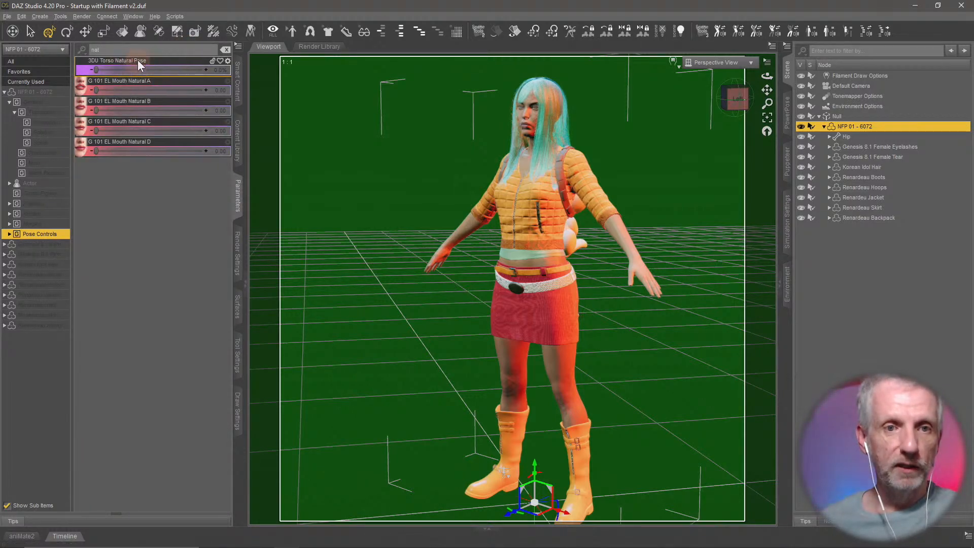
{"action": "left_click", "coordinate": [219, 70]}
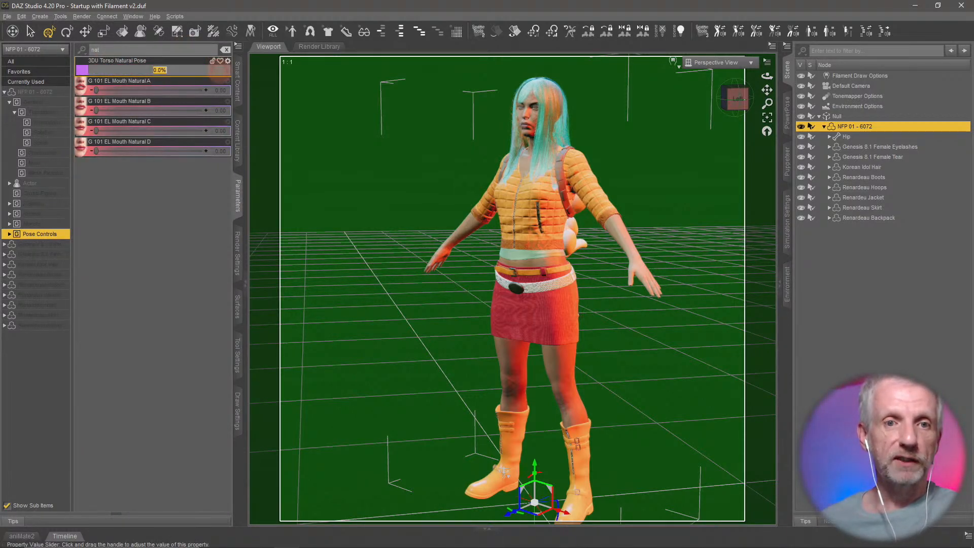
{"action": "key", "text": "Return"}
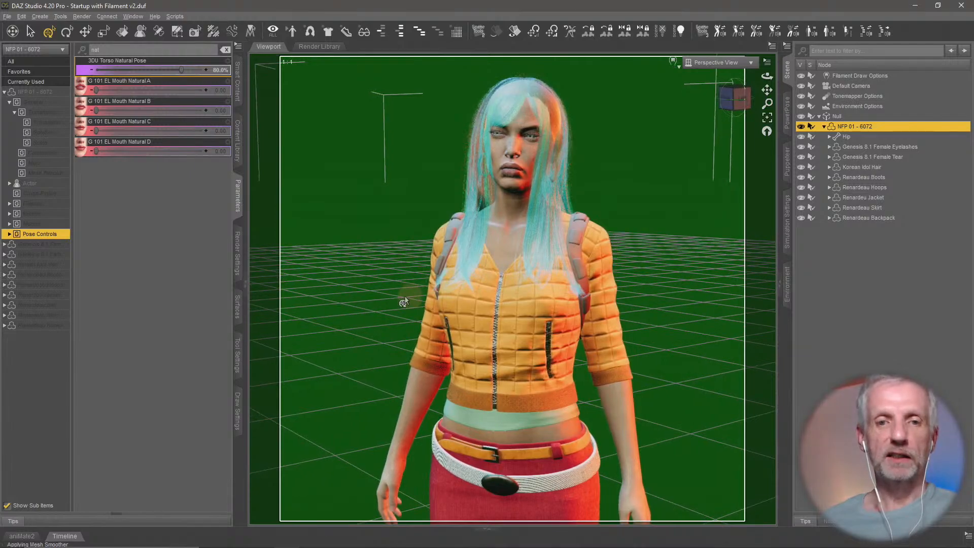
- Run the Extract Pose script from the Pose Architect Add-on Pack 1 for Genesis 8 Female(s) utilities on the figure
{"action": "left_click", "coordinate": [237, 82]}
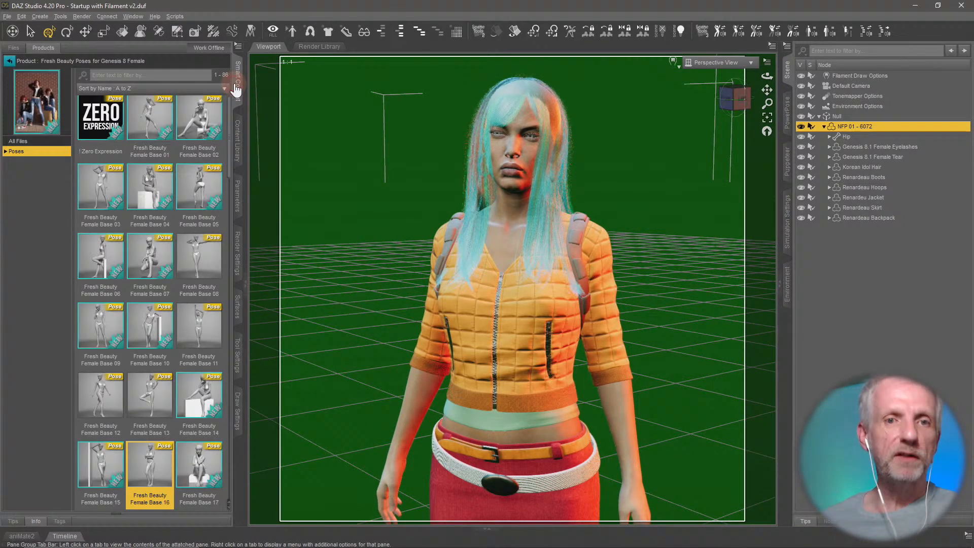
{"action": "left_click", "coordinate": [12, 63]}
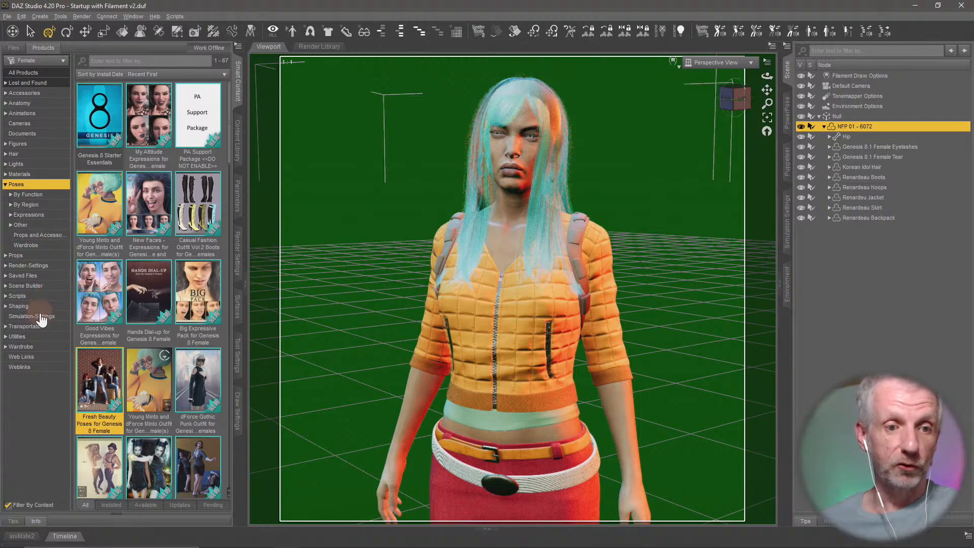
{"action": "left_click", "coordinate": [34, 336]}
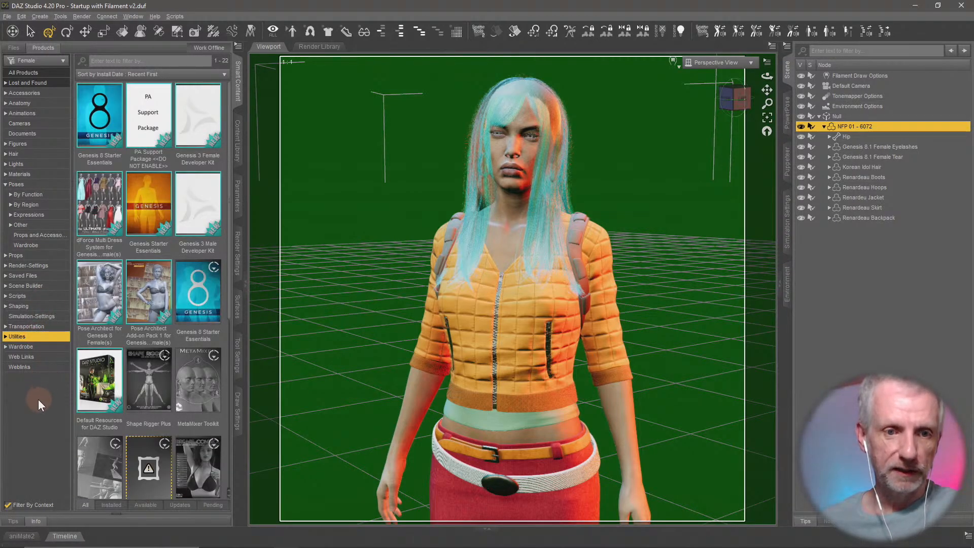
{"action": "double_click", "coordinate": [147, 299]}
{"action": "double_click", "coordinate": [108, 119]}
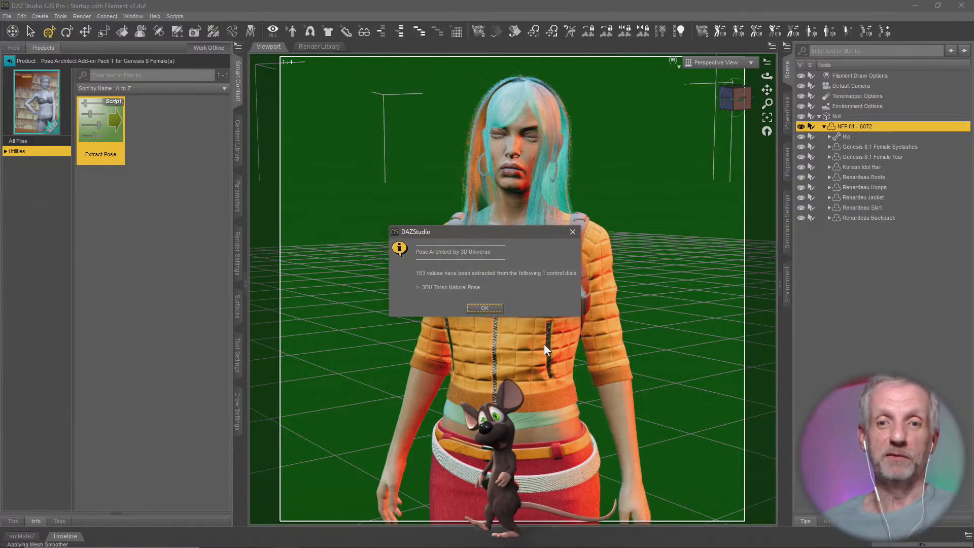
- Dismiss the pose extraction message and inspect the figure from the side, from the front and close up on the face
{"action": "left_click", "coordinate": [484, 308]}
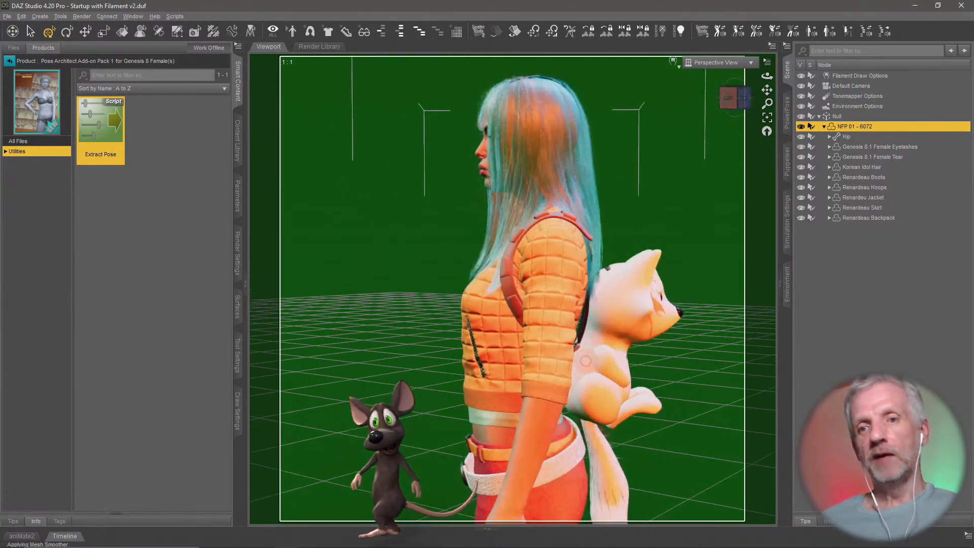
{"action": "middle_click_drag", "start_coordinate": [586, 361], "coordinate": [585, 361]}
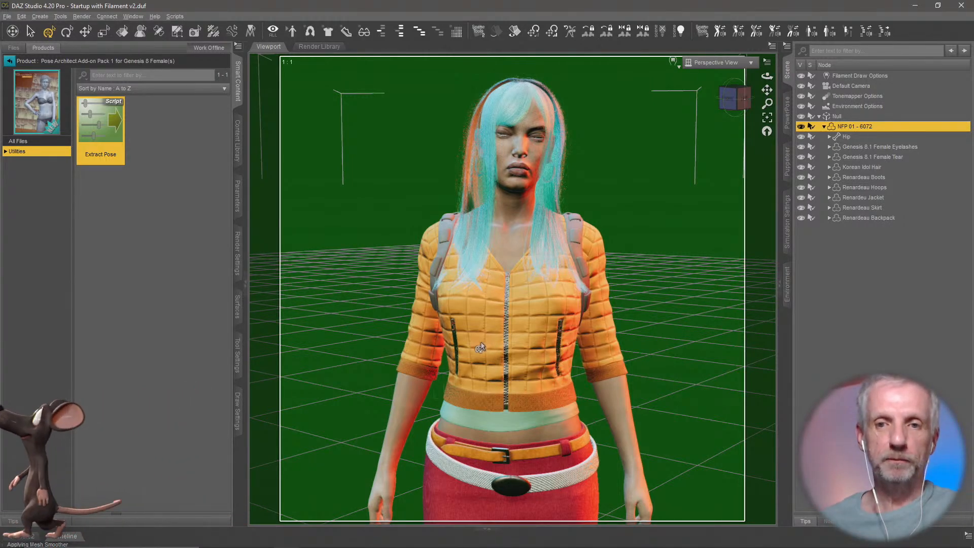
{"action": "mouse_move", "coordinate": [481, 343]}
{"action": "middle_mouse_down"}
{"action": "mouse_move", "coordinate": [481, 331]}
{"action": "mouse_move", "coordinate": [473, 336]}
{"action": "middle_mouse_up"}
{"action": "scroll", "coordinate": [484, 343], "scroll_direction": "up", "scroll_amount": 5}
{"action": "scroll", "coordinate": [482, 334], "scroll_direction": "up", "scroll_amount": 3}
{"action": "scroll", "coordinate": [478, 329], "scroll_direction": "up", "scroll_amount": 2}
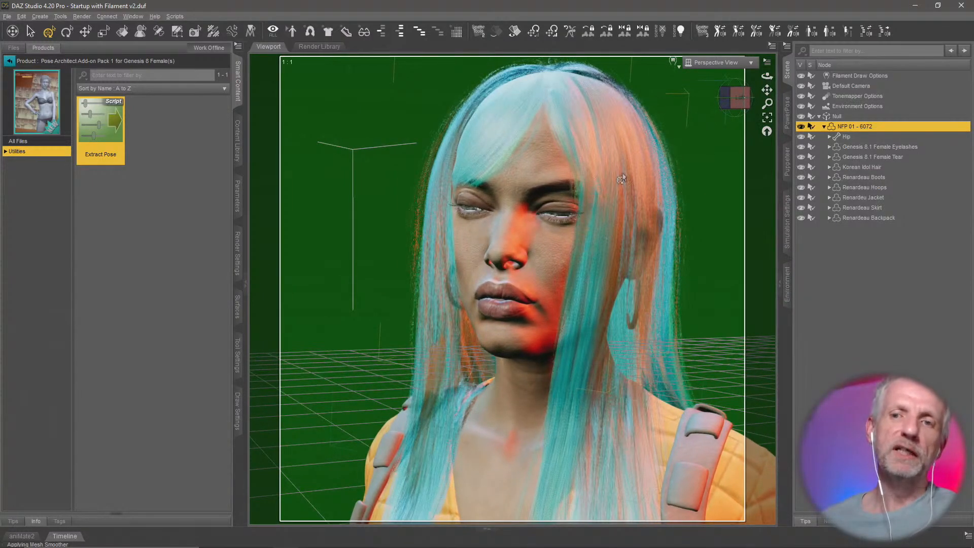
- Preview the face in the viewport with the Texture Shaded and NVIDIA Iray draw styles
{"action": "left_click", "coordinate": [677, 65]}
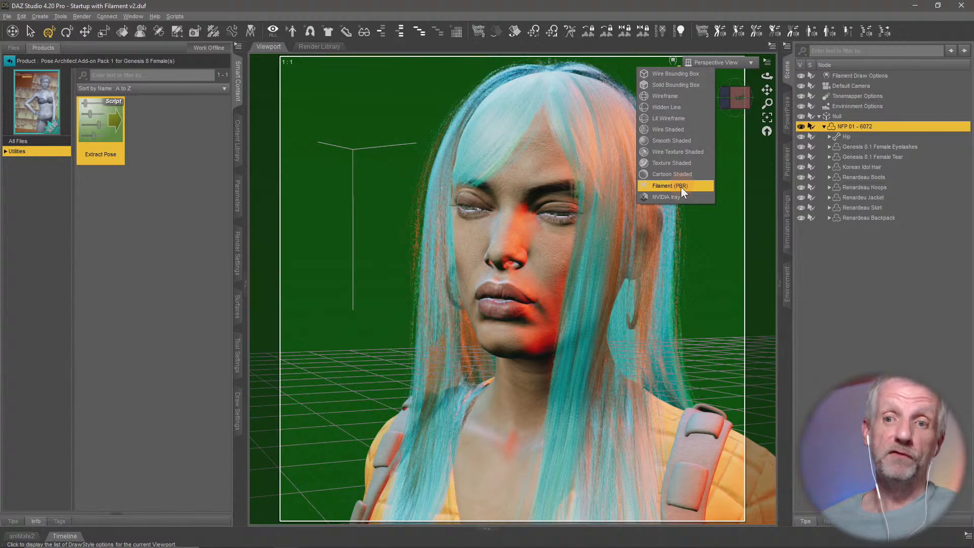
{"action": "left_click", "coordinate": [685, 163]}
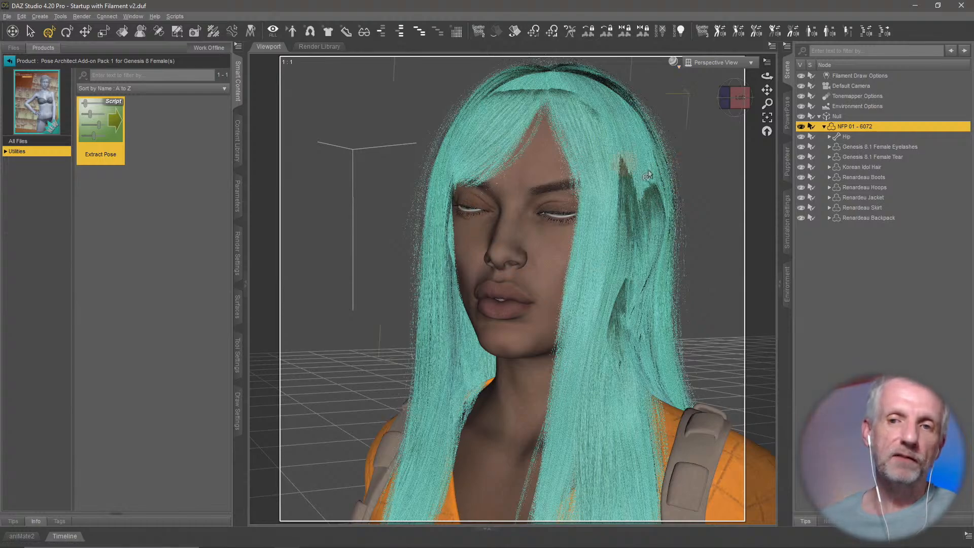
{"action": "left_click", "coordinate": [677, 63]}
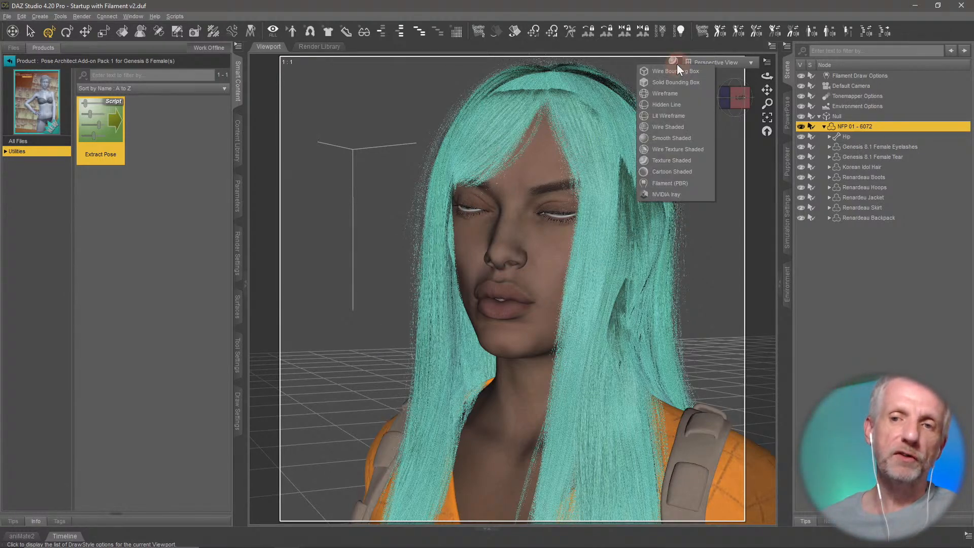
{"action": "left_click", "coordinate": [695, 193]}
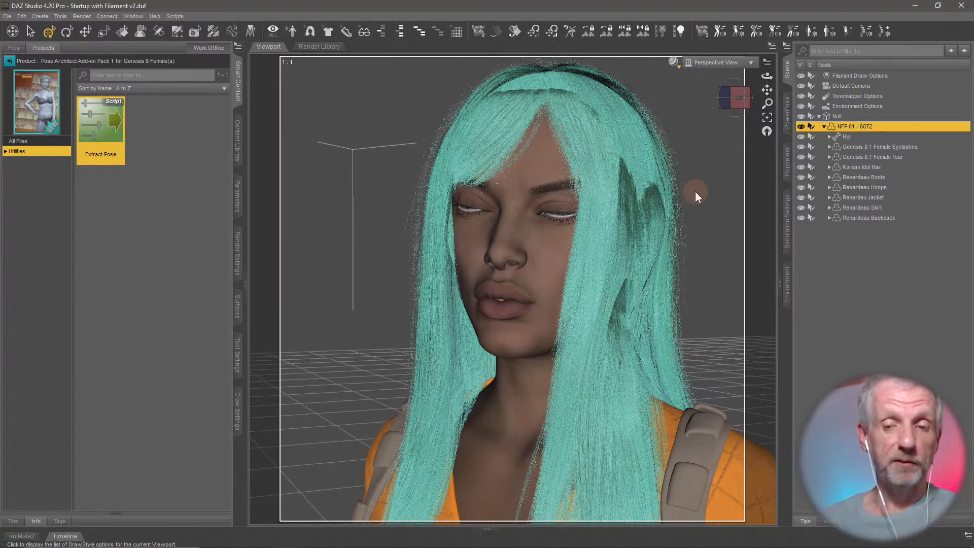
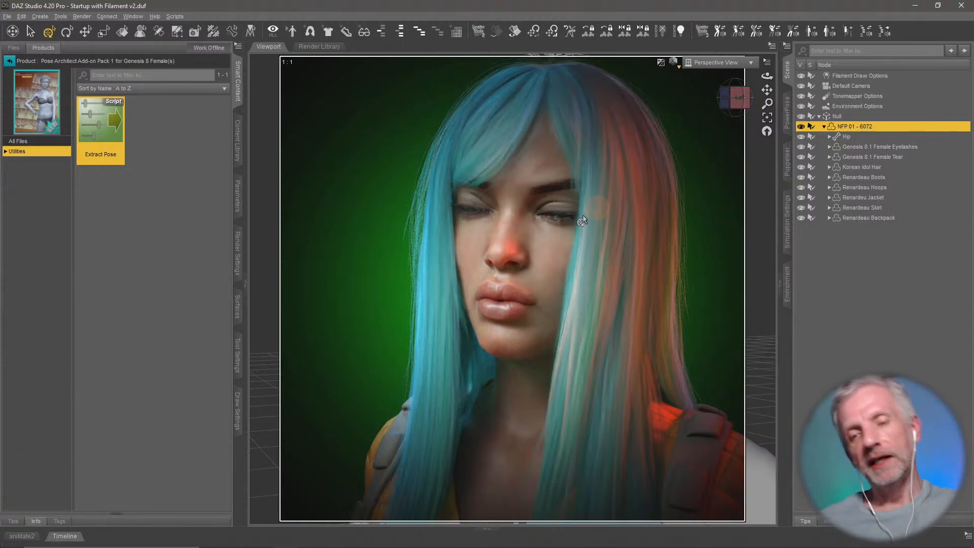
- View the Iray preview through the Default Camera, and return to the Perspective View with the Filament (PBR) draw style
{"action": "left_click", "coordinate": [731, 63]}
{"action": "left_click", "coordinate": [735, 148]}
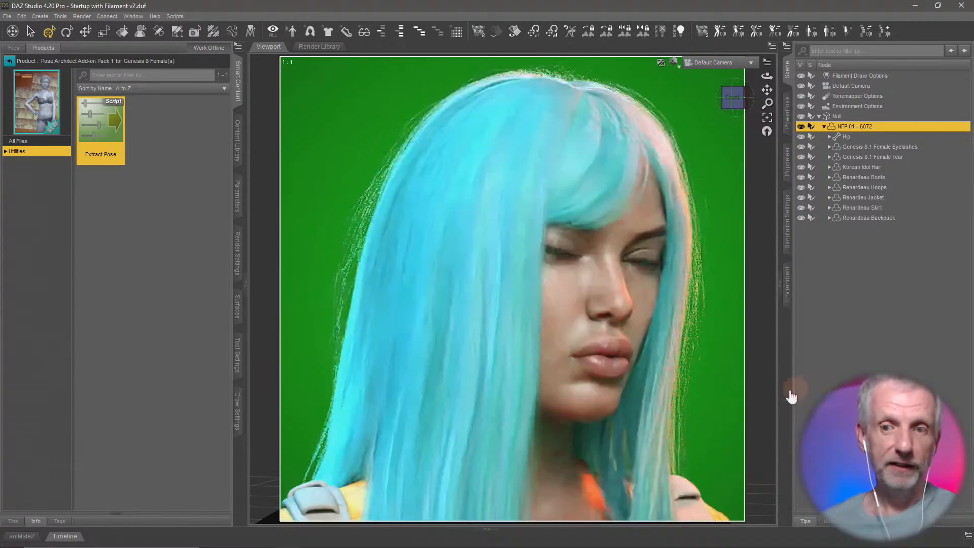
{"action": "left_click", "coordinate": [728, 70]}
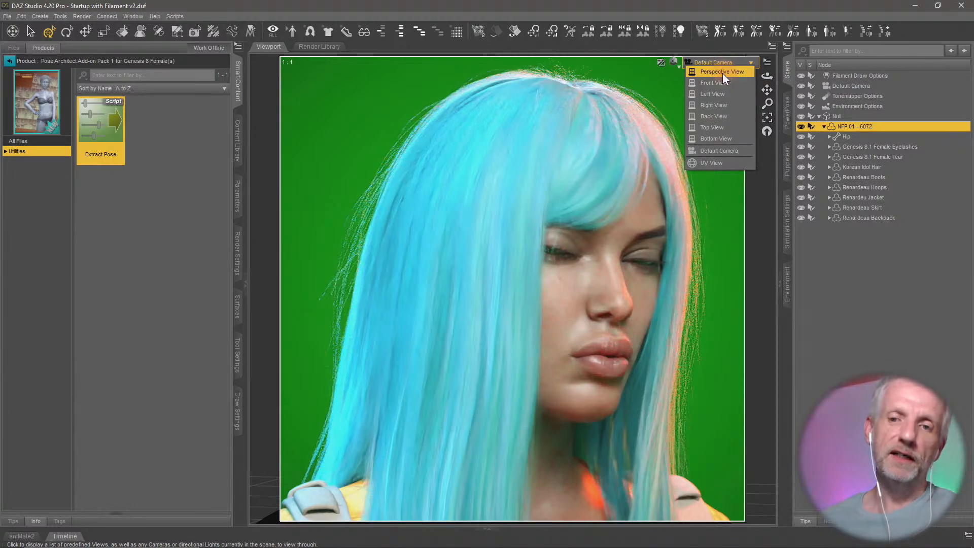
{"action": "left_click", "coordinate": [722, 73]}
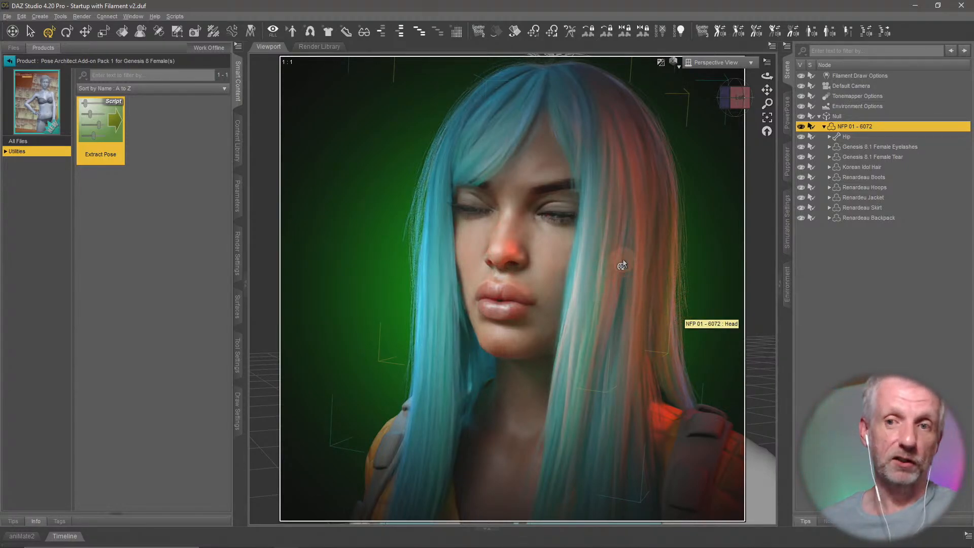
{"action": "left_click", "coordinate": [677, 62]}
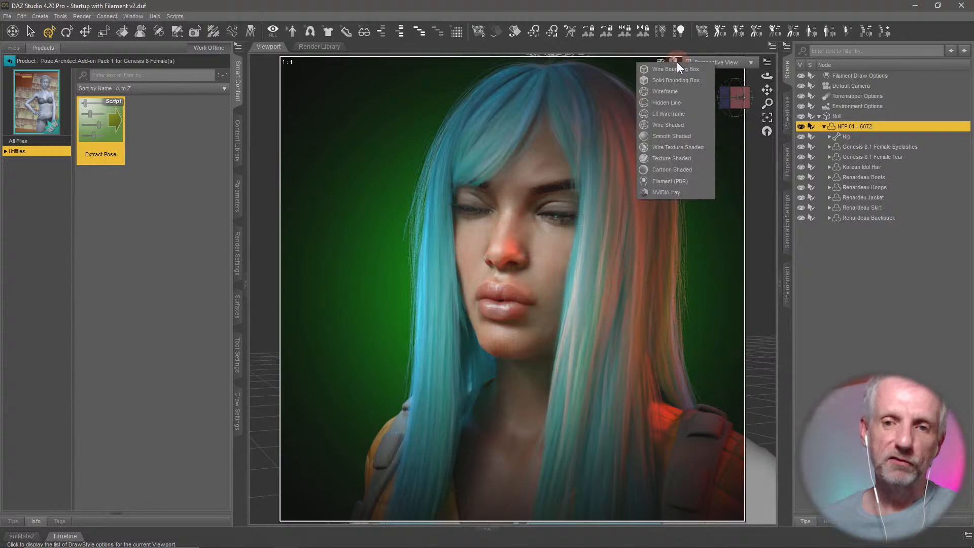
{"action": "left_click", "coordinate": [693, 184]}
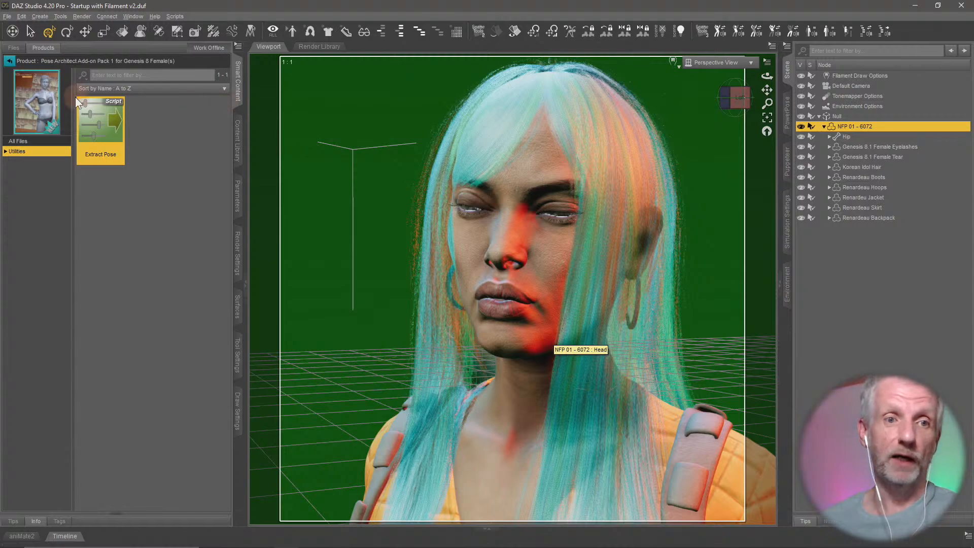
- Open the Good Vibes Expressions for Genesis 8.1 Female product from the Poses category
{"action": "left_click", "coordinate": [11, 62]}
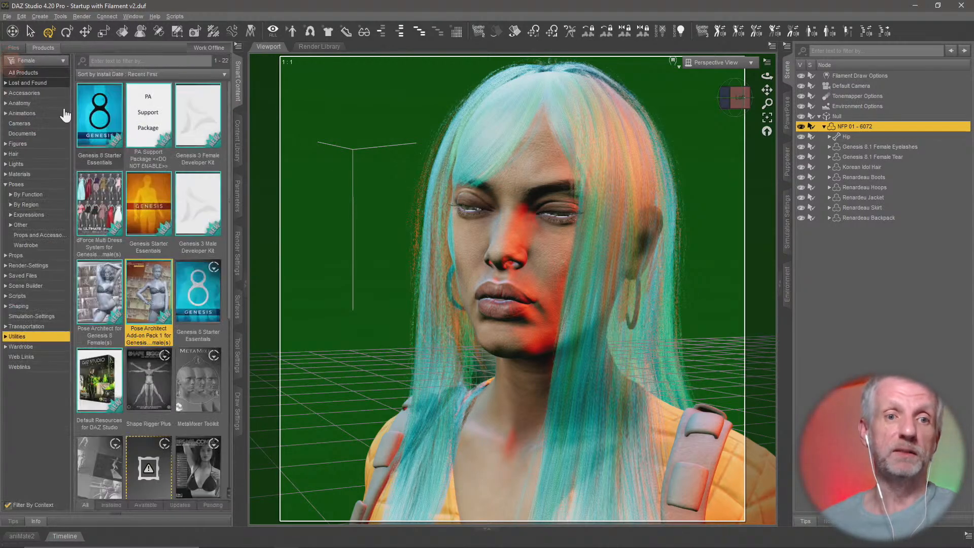
{"action": "left_click", "coordinate": [44, 184]}
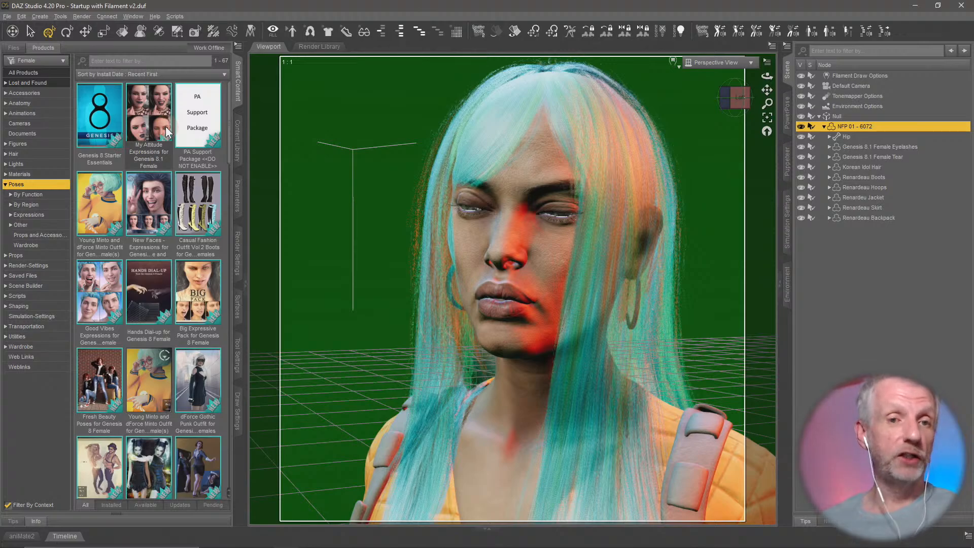
{"action": "mouse_move", "coordinate": [165, 126]}
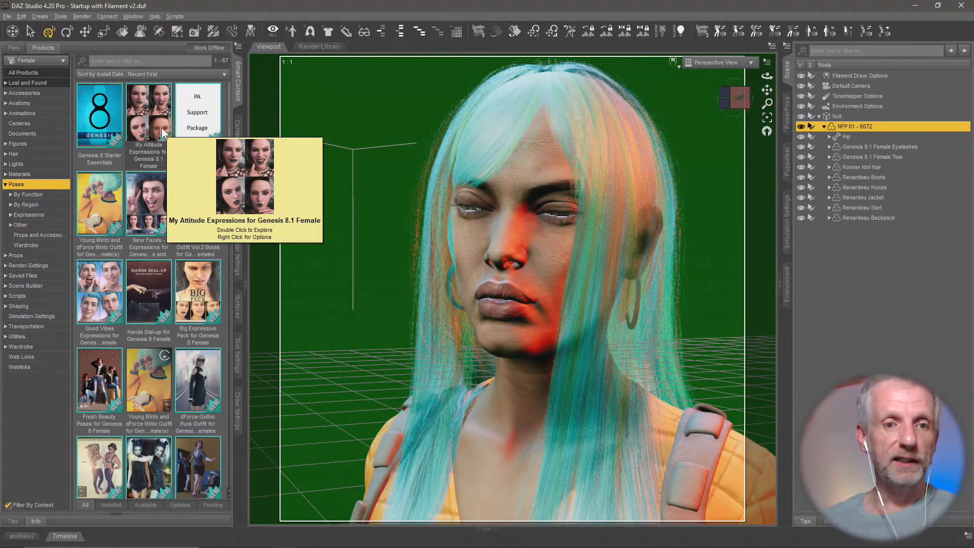
{"action": "left_click", "coordinate": [161, 129]}
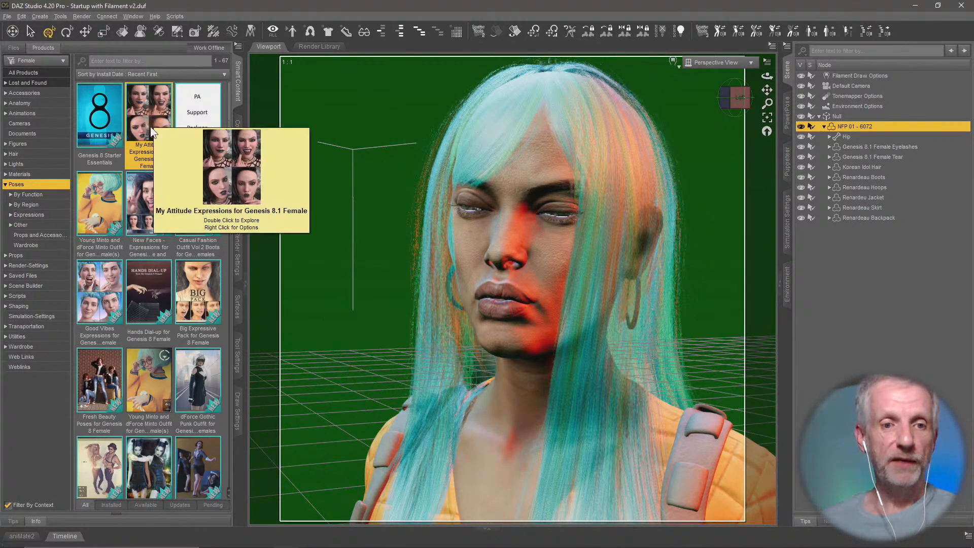
{"action": "left_click", "coordinate": [99, 285]}
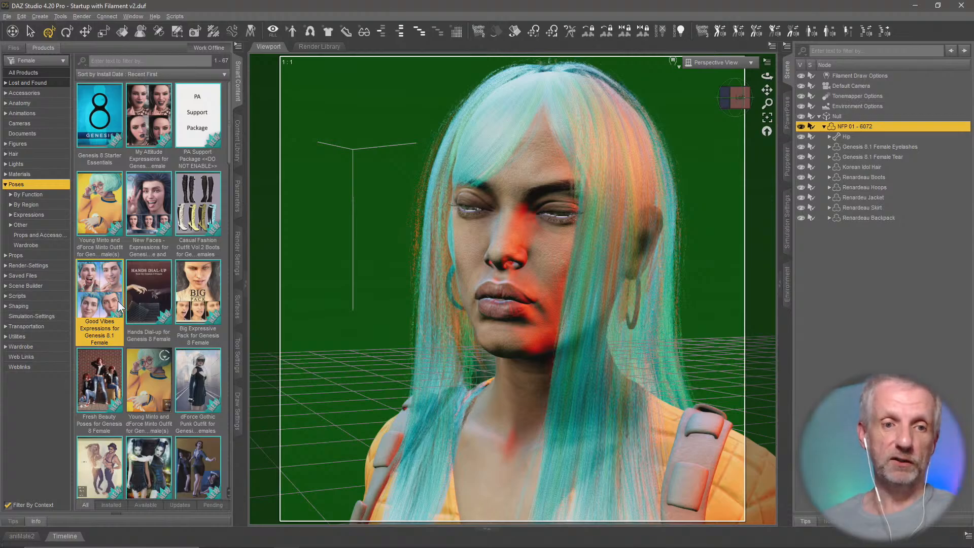
{"action": "double_click", "coordinate": [105, 289]}
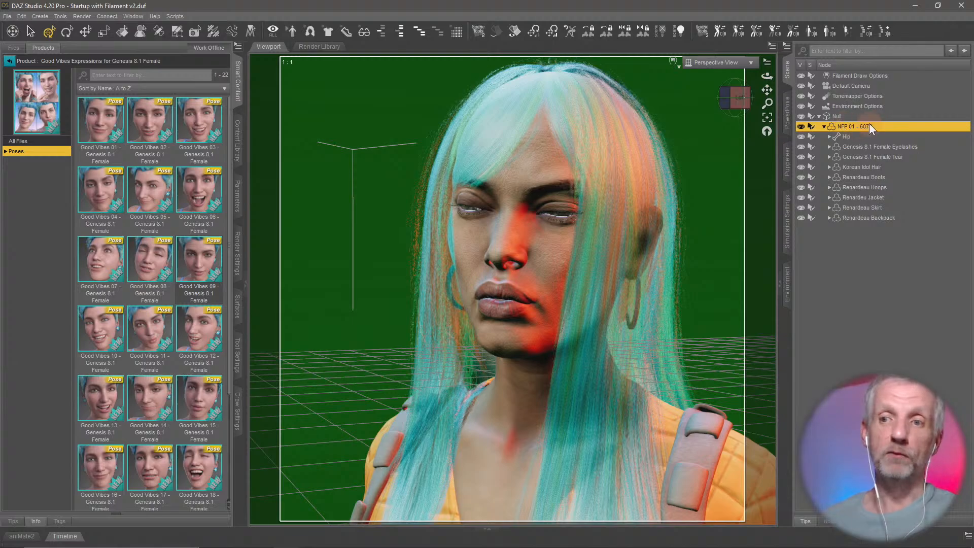
- Try the Good Vibes 06, 09 and 10 expressions on the NFP 01 - 6072 figure
{"action": "double_click", "coordinate": [201, 192]}
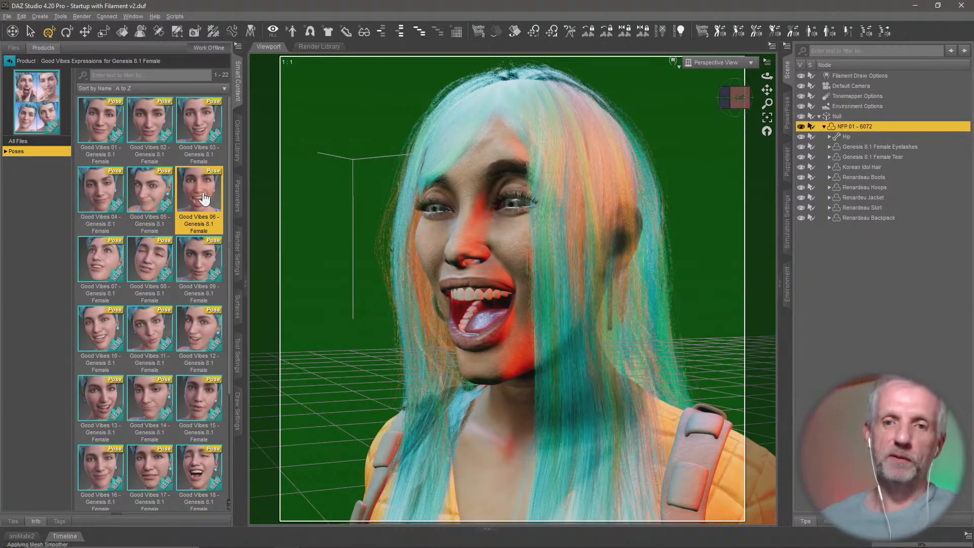
{"action": "middle_click_drag", "start_coordinate": [389, 350], "coordinate": [437, 349]}
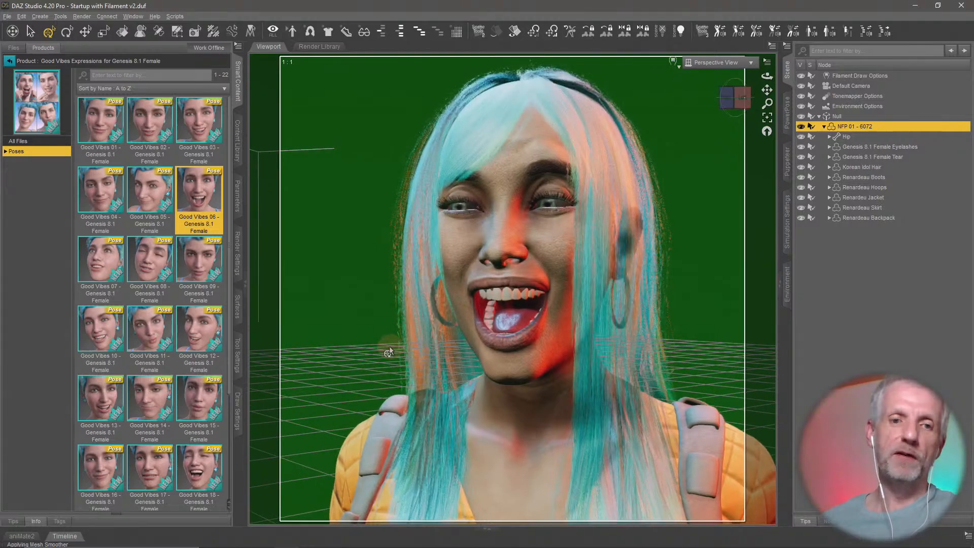
{"action": "double_click", "coordinate": [211, 274]}
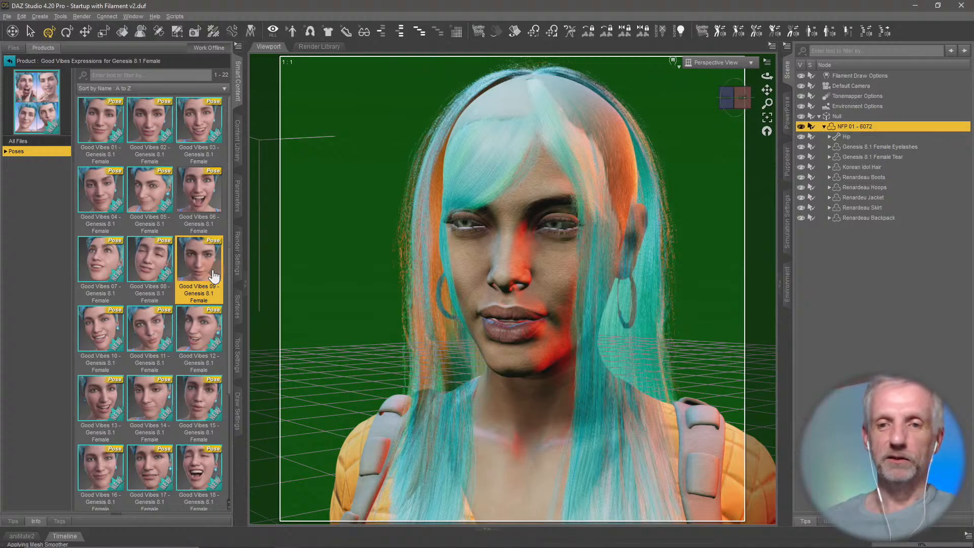
{"action": "double_click", "coordinate": [108, 334]}
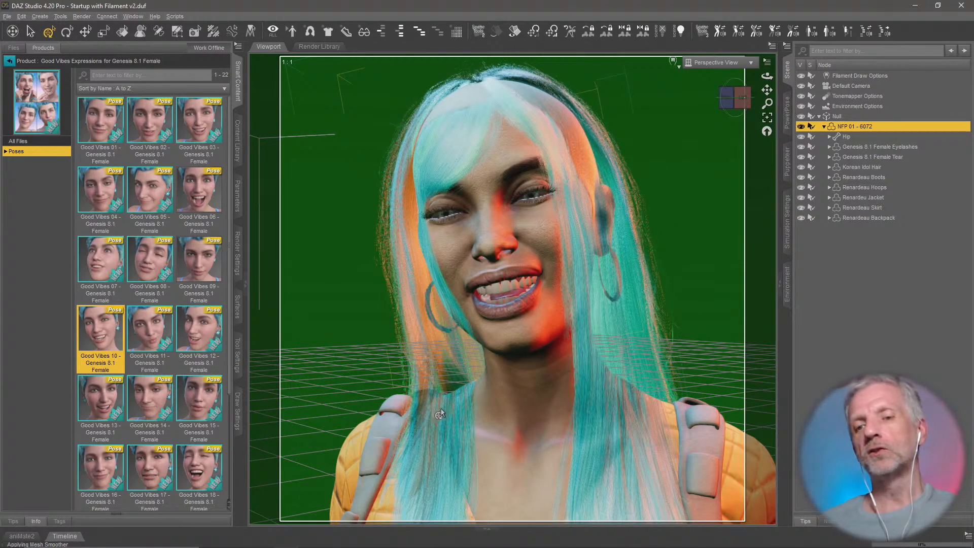
{"action": "mouse_move", "coordinate": [441, 408]}
{"action": "middle_mouse_down"}
{"action": "mouse_move", "coordinate": [445, 375]}
{"action": "mouse_move", "coordinate": [447, 392]}
{"action": "middle_mouse_up"}
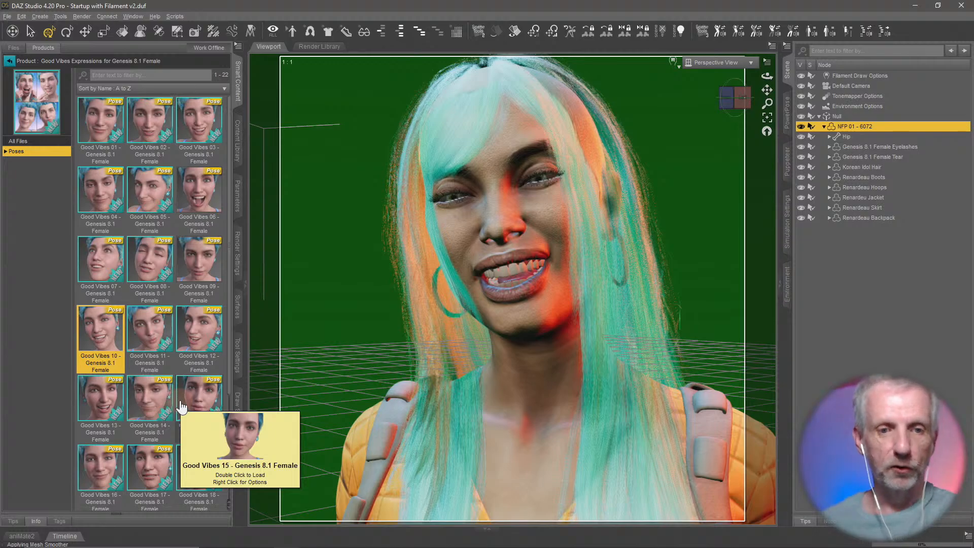
- Try the Good Vibes 18 expression on the figure and reset the face with the Good Vibes Zero pose
{"action": "scroll", "coordinate": [181, 407], "scroll_direction": "down", "scroll_amount": 2}
{"action": "double_click", "coordinate": [207, 329]}
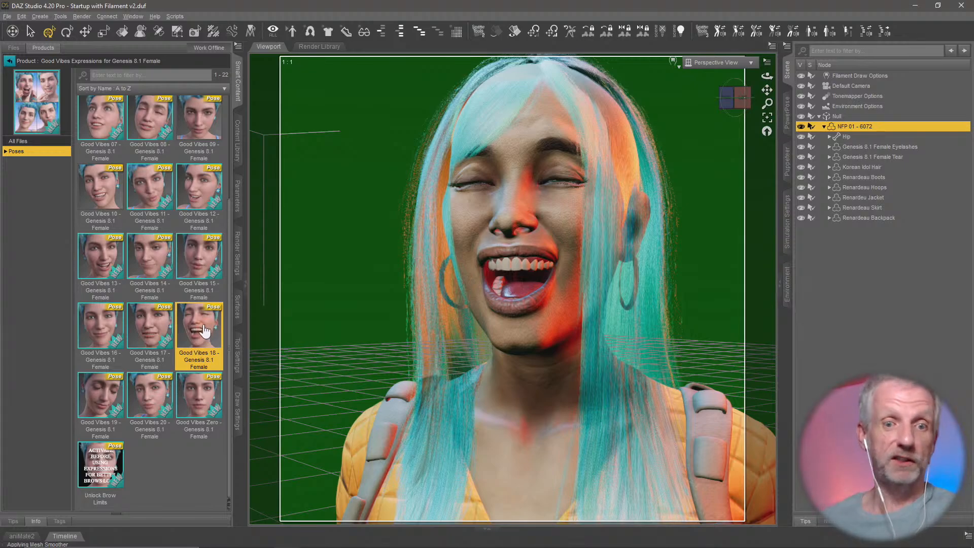
{"action": "mouse_move", "coordinate": [493, 391]}
{"action": "middle_mouse_down"}
{"action": "mouse_move", "coordinate": [470, 391]}
{"action": "mouse_move", "coordinate": [499, 399]}
{"action": "mouse_move", "coordinate": [464, 394]}
{"action": "mouse_move", "coordinate": [486, 398]}
{"action": "middle_mouse_up"}
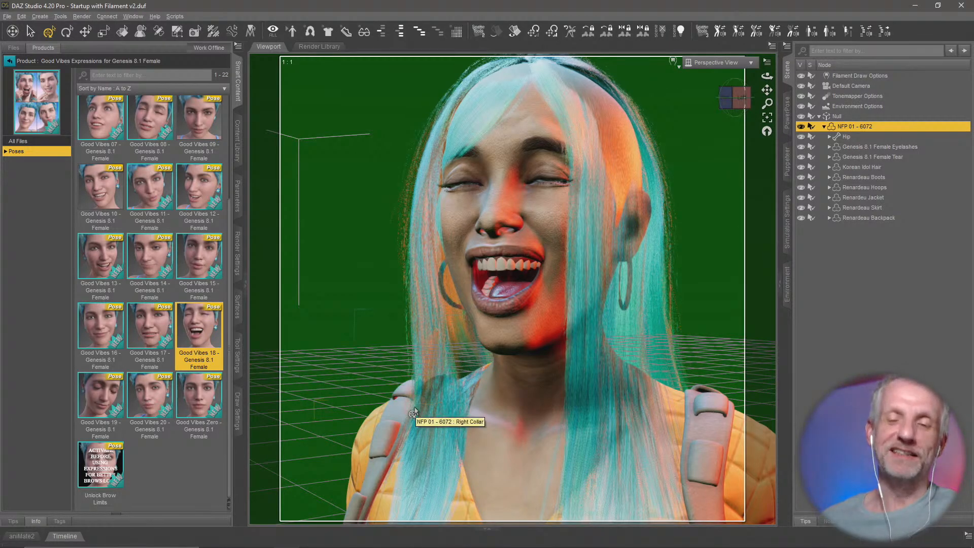
{"action": "mouse_move", "coordinate": [415, 412]}
{"action": "middle_mouse_down"}
{"action": "mouse_move", "coordinate": [469, 413]}
{"action": "mouse_move", "coordinate": [414, 419]}
{"action": "middle_mouse_up"}
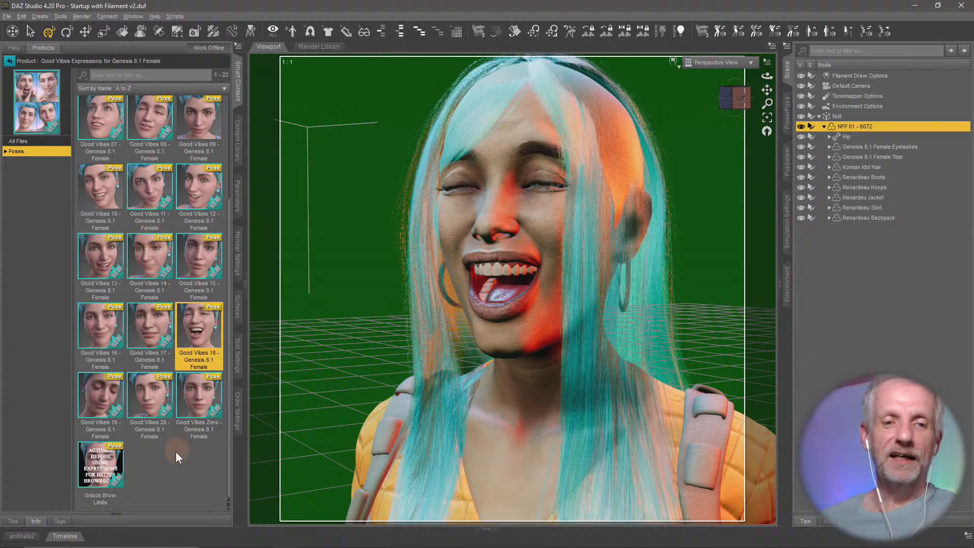
{"action": "left_click", "coordinate": [205, 400]}
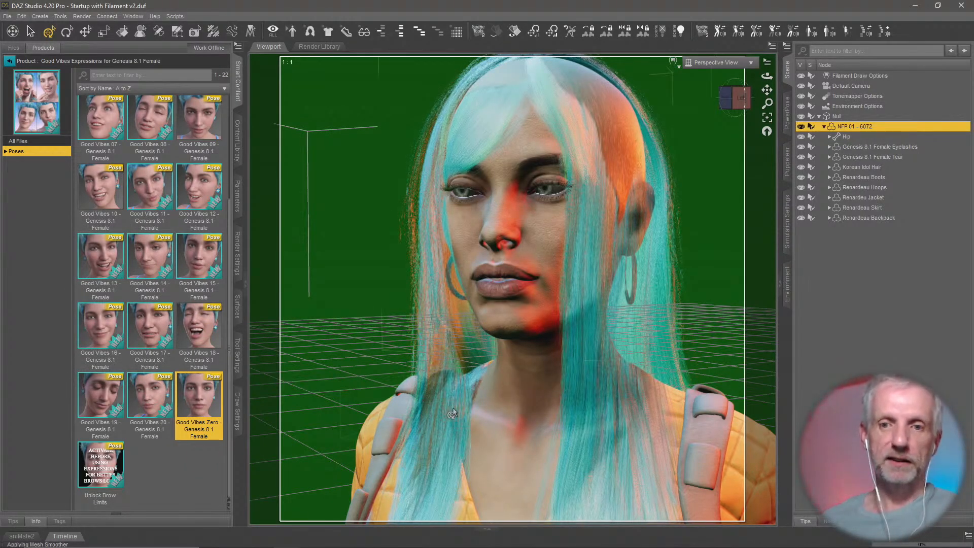
{"action": "middle_click_drag", "start_coordinate": [456, 409], "coordinate": [477, 413]}
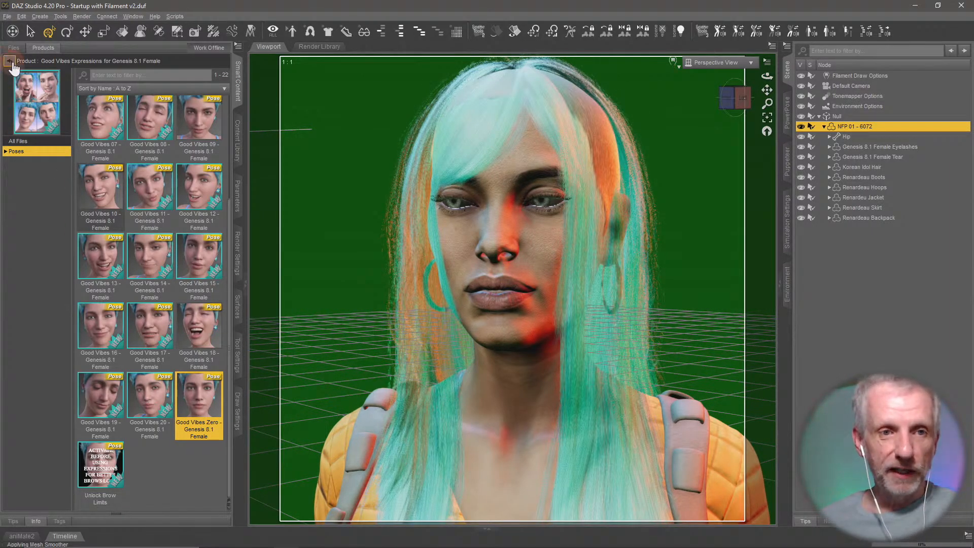
- Open the My Attitude Expressions for Genesis 8.1 Female product and try My Attitude 02 and 03 on the figure
{"action": "left_click", "coordinate": [9, 61]}
{"action": "double_click", "coordinate": [144, 120]}
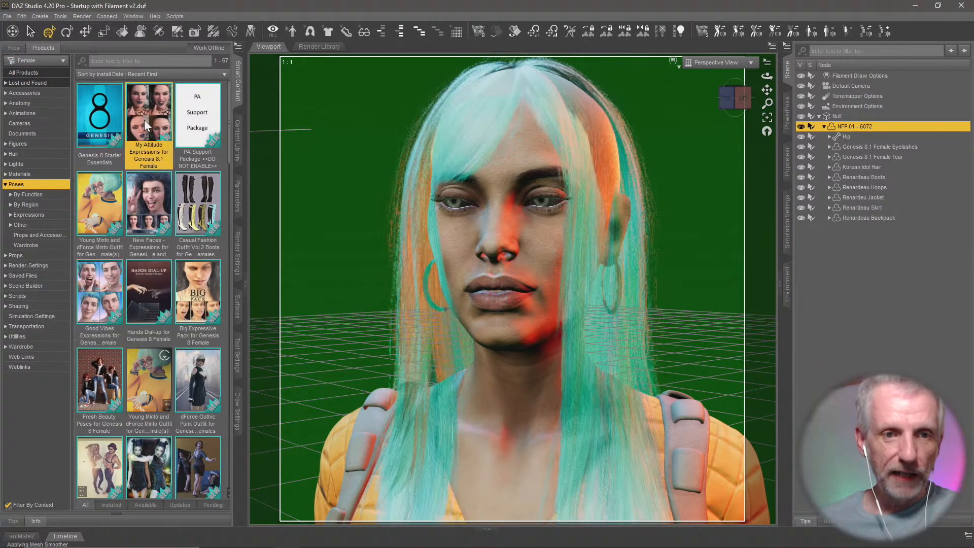
{"action": "double_click", "coordinate": [217, 197]}
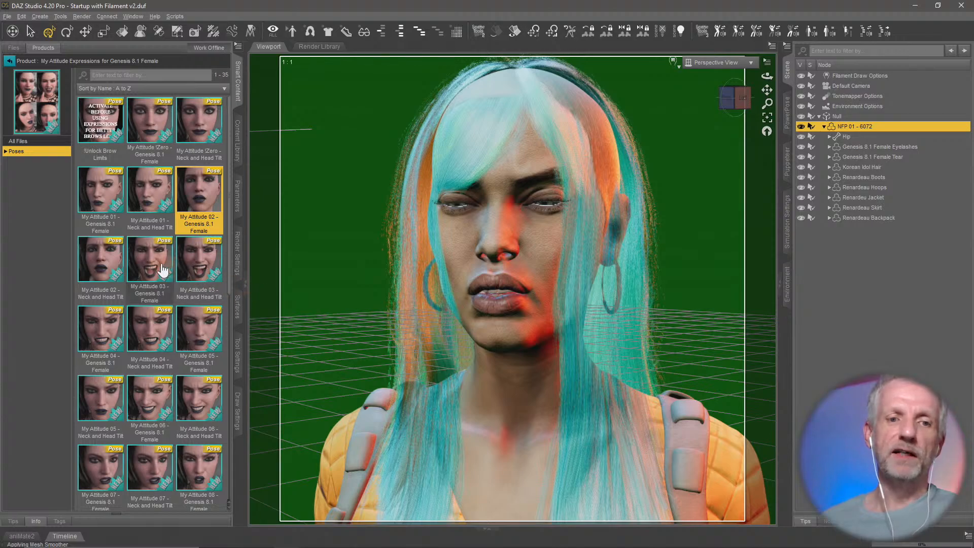
{"action": "double_click", "coordinate": [161, 270]}
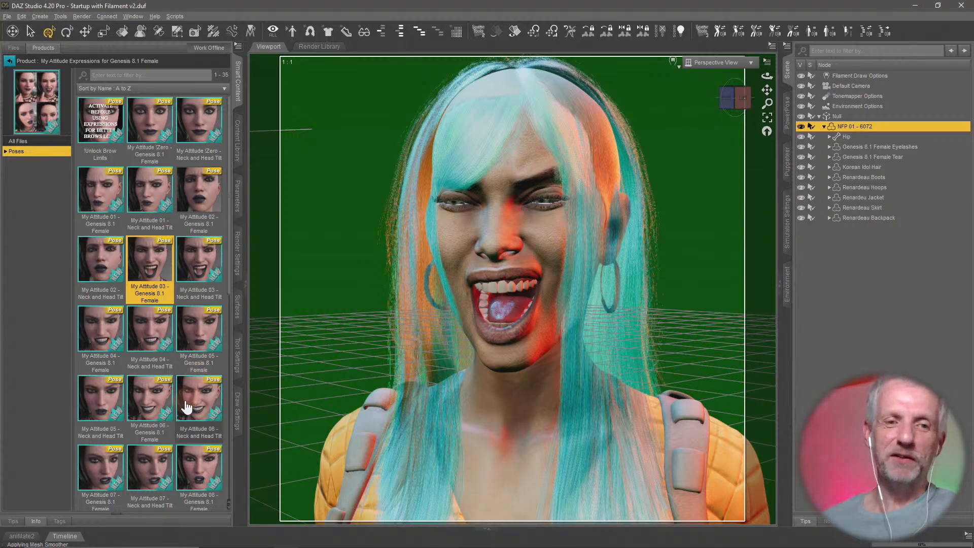
- Try the My Attitude 06 and 04 expressions, and reset the face with the My Attitude Zero pose for Genesis 8.1 Female
{"action": "left_click", "coordinate": [163, 398]}
{"action": "double_click", "coordinate": [165, 403]}
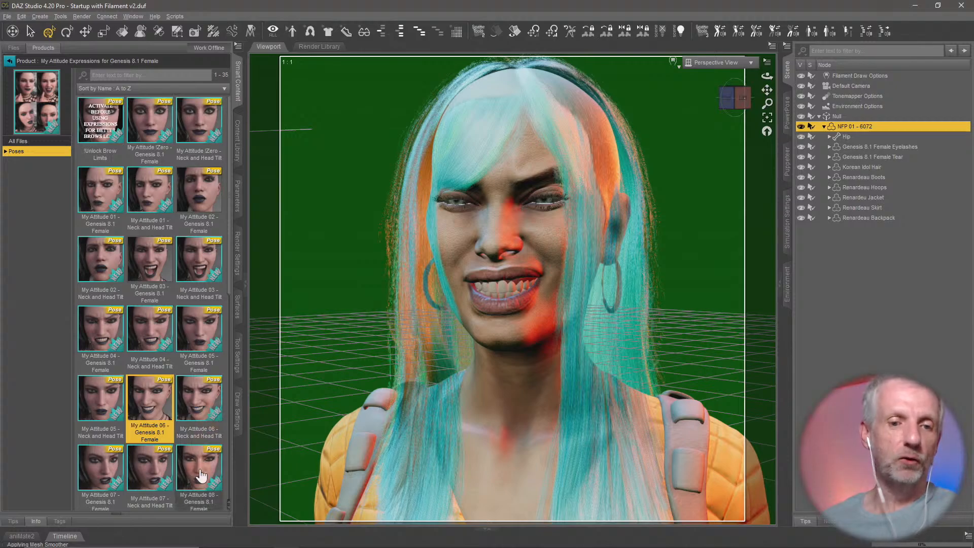
{"action": "double_click", "coordinate": [100, 327]}
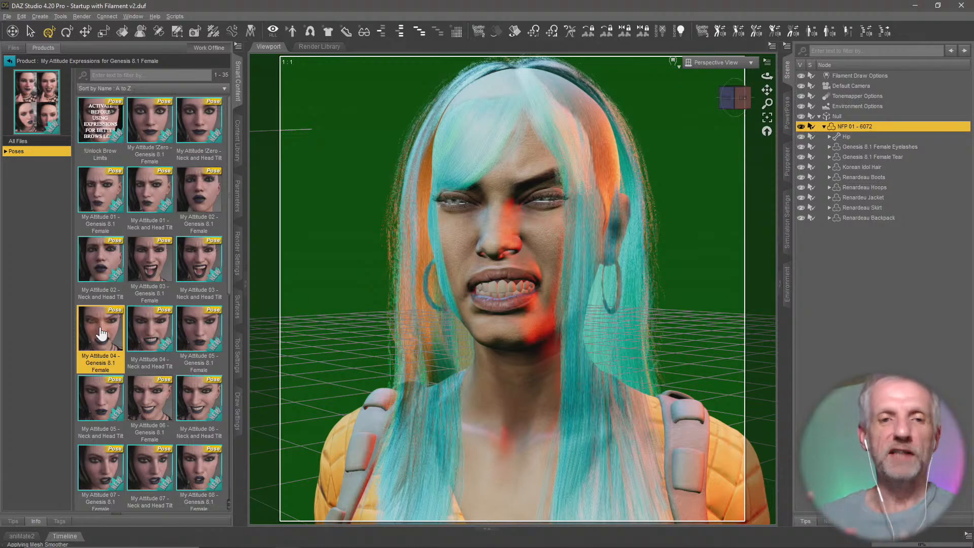
{"action": "double_click", "coordinate": [153, 135]}
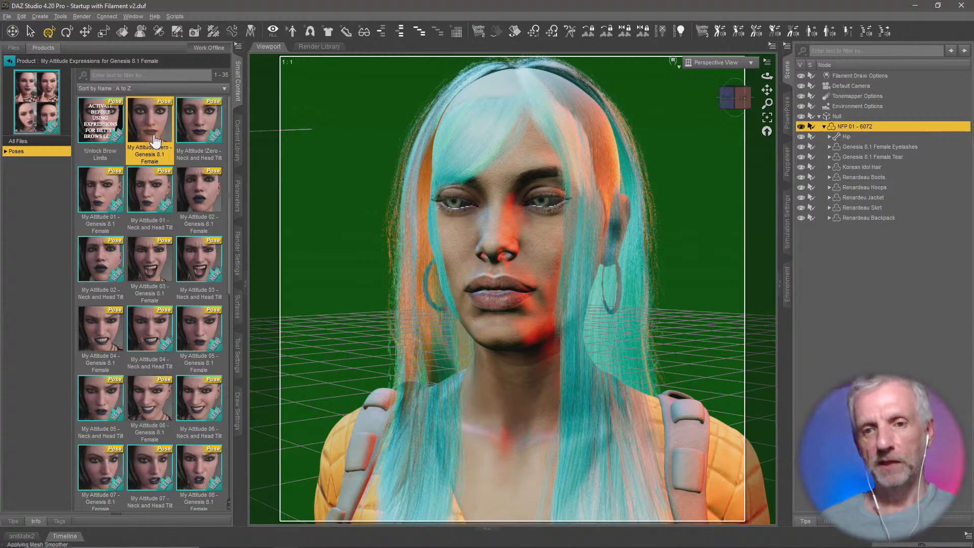
- Apply the My Attitude 03 expression to the figure and store it as the first point in the Puppeteer grid
{"action": "double_click", "coordinate": [203, 259]}
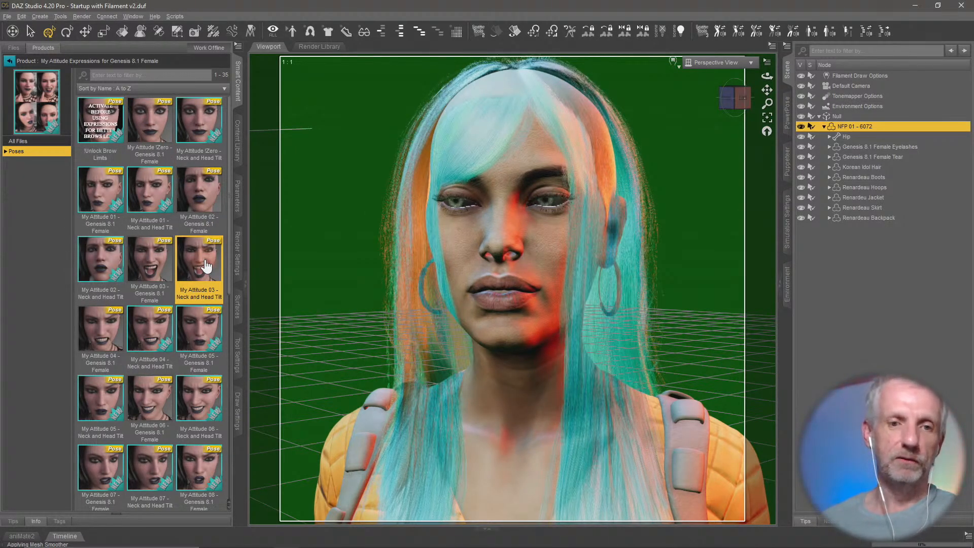
{"action": "double_click", "coordinate": [142, 266]}
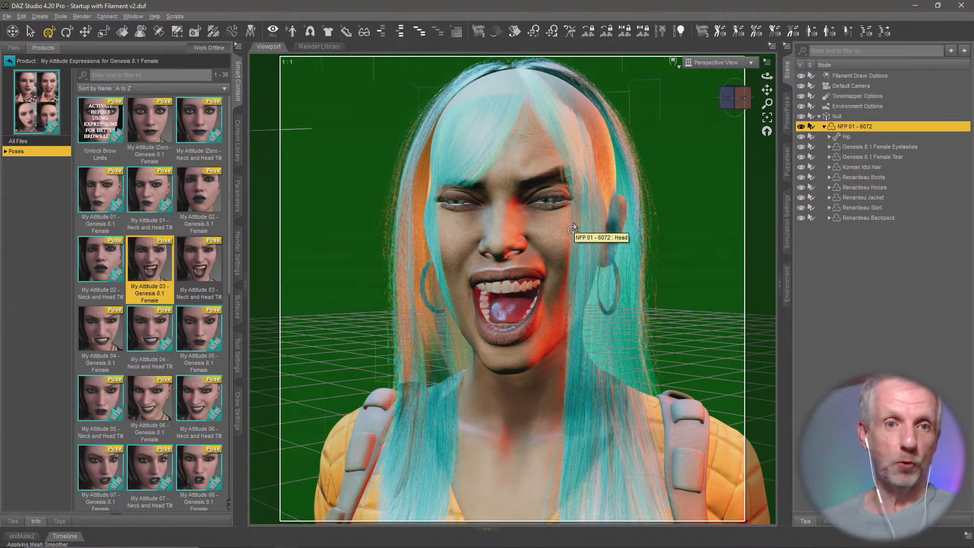
{"action": "left_click", "coordinate": [788, 162]}
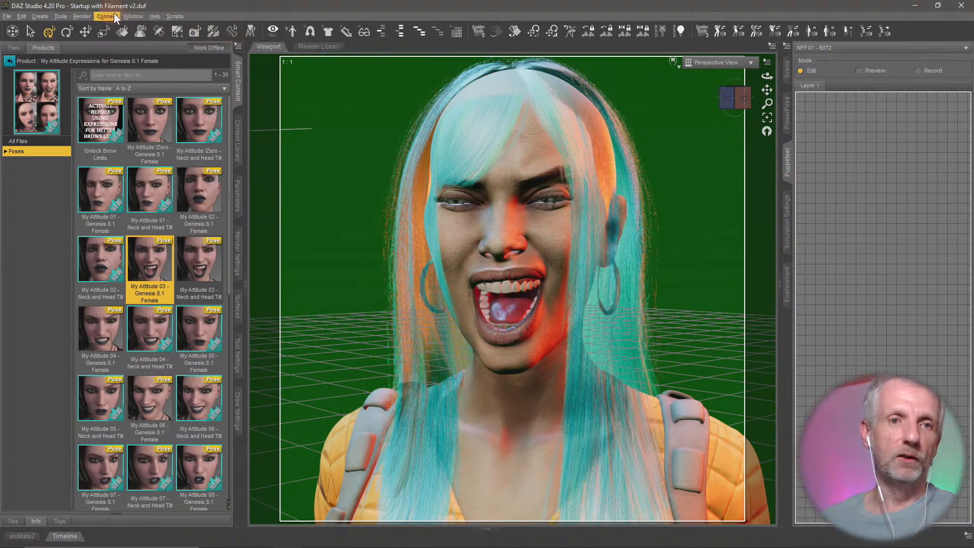
{"action": "left_click", "coordinate": [130, 14]}
{"action": "mouse_move", "coordinate": [167, 36]}
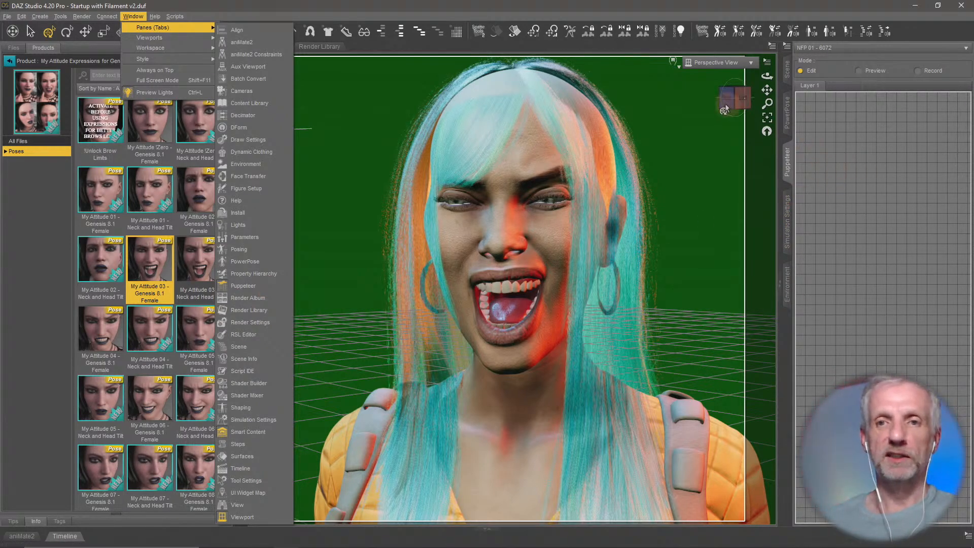
{"action": "left_click", "coordinate": [621, 4]}
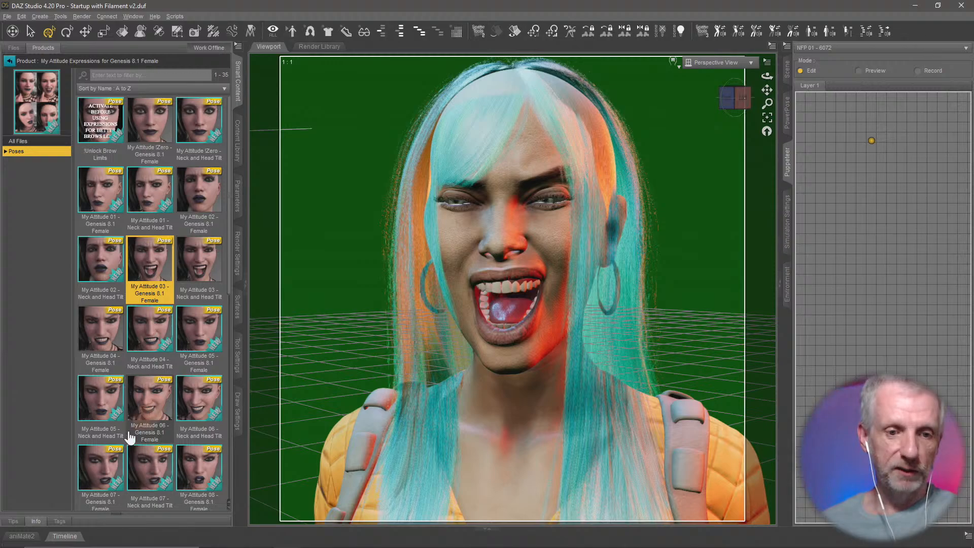
- Apply My Attitude 07, store it as a second Puppeteer point below the first, and preview the blend between the two expressions
{"action": "double_click", "coordinate": [97, 457]}
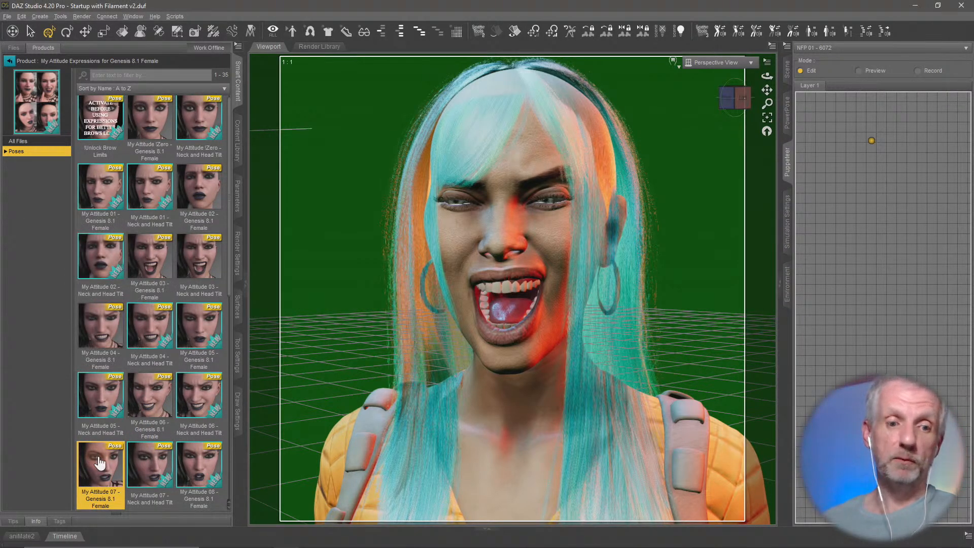
{"action": "left_click", "coordinate": [875, 227]}
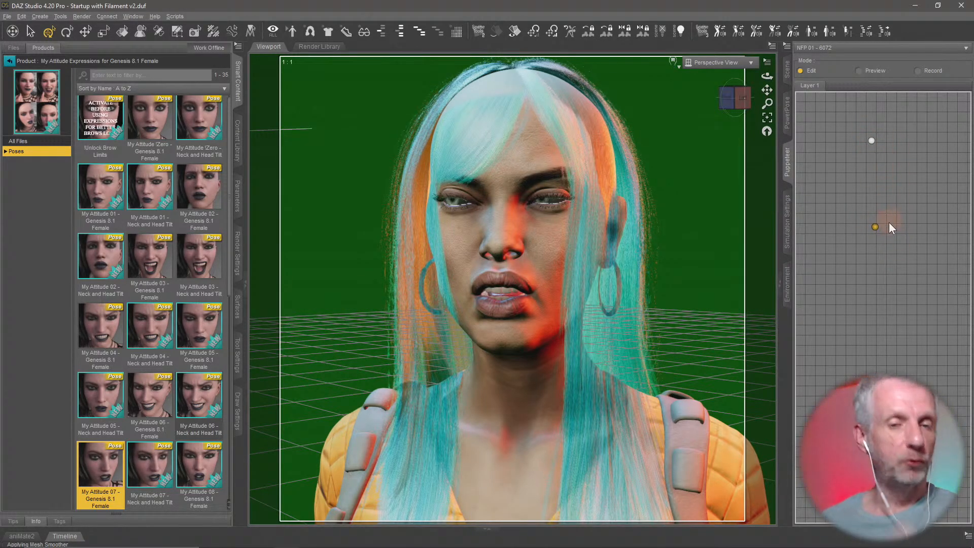
{"action": "left_click", "coordinate": [861, 72]}
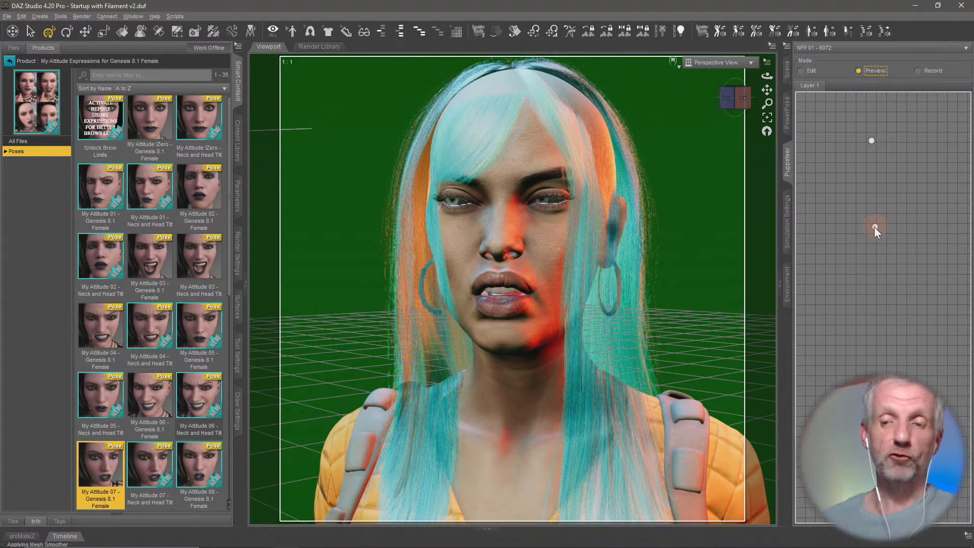
{"action": "left_click_drag", "start_coordinate": [875, 226], "coordinate": [875, 143]}
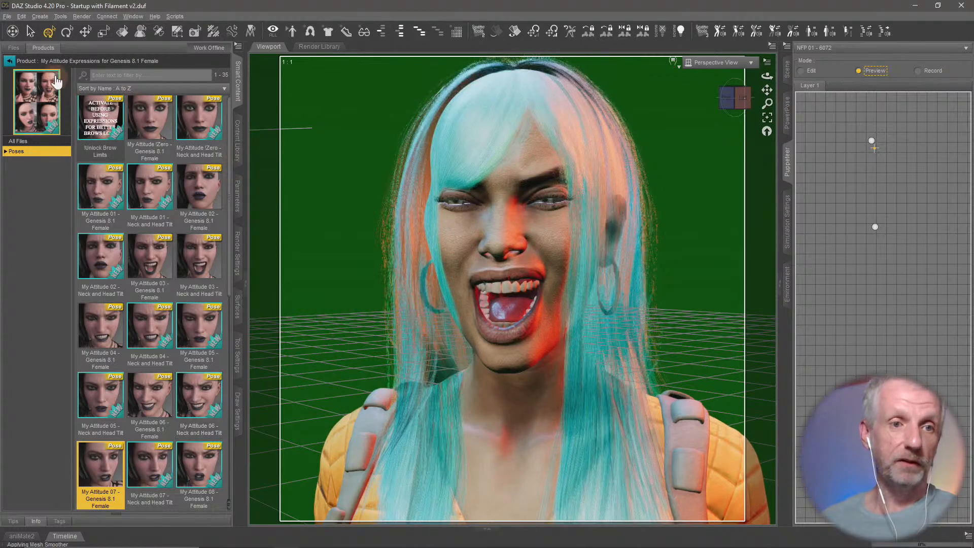
- Apply the Good Vibes 07 expression from the Good Vibes Expressions product and store it as a third Puppeteer point in Edit mode
{"action": "left_click", "coordinate": [9, 61]}
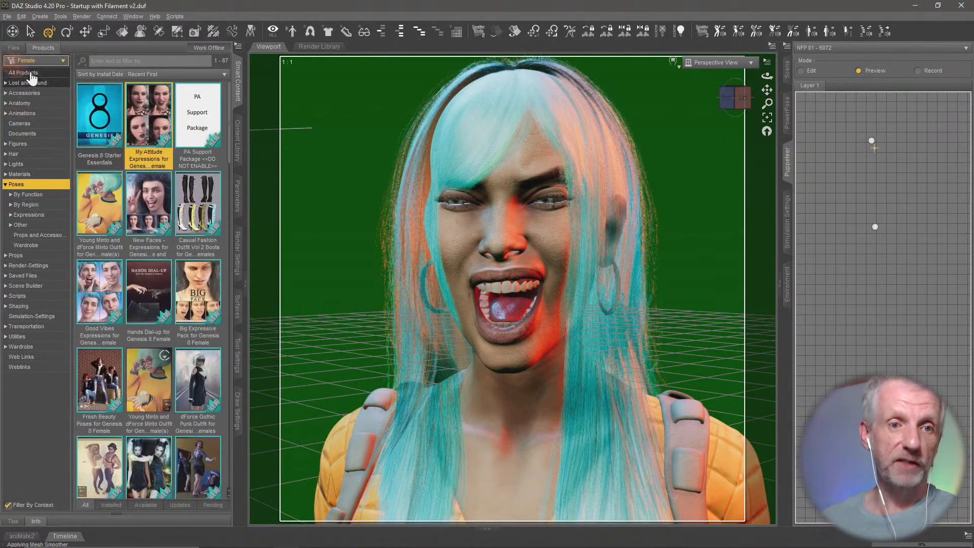
{"action": "left_click", "coordinate": [106, 281]}
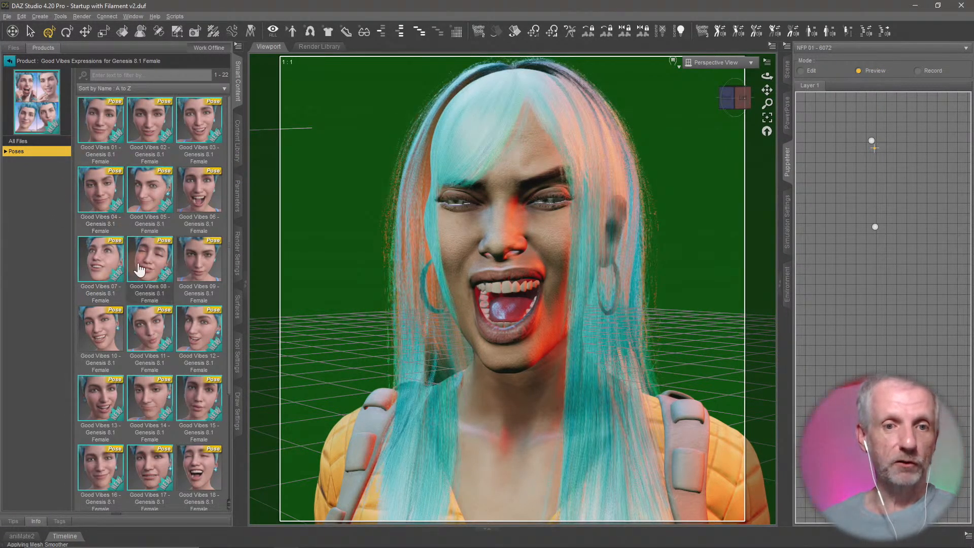
{"action": "double_click", "coordinate": [104, 259]}
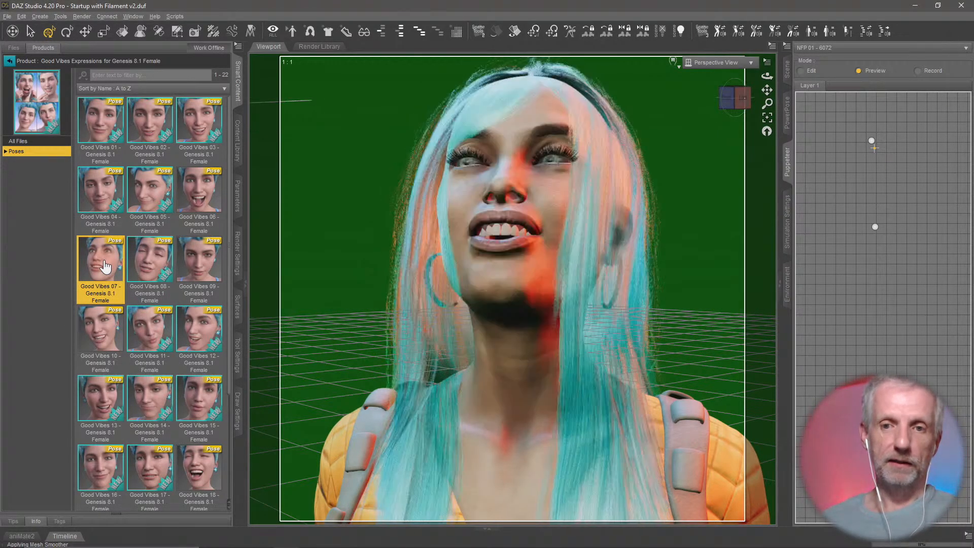
{"action": "left_click", "coordinate": [801, 71]}
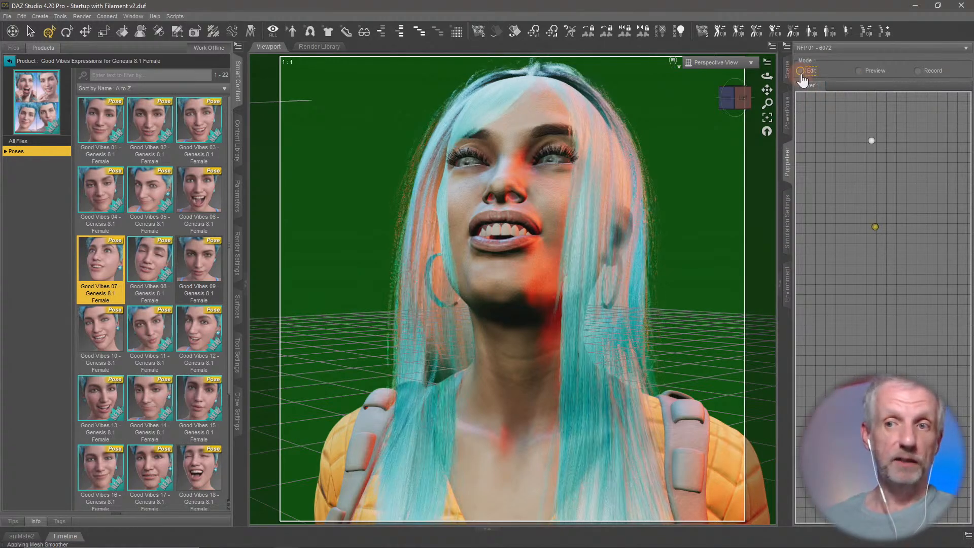
{"action": "left_click", "coordinate": [828, 176]}
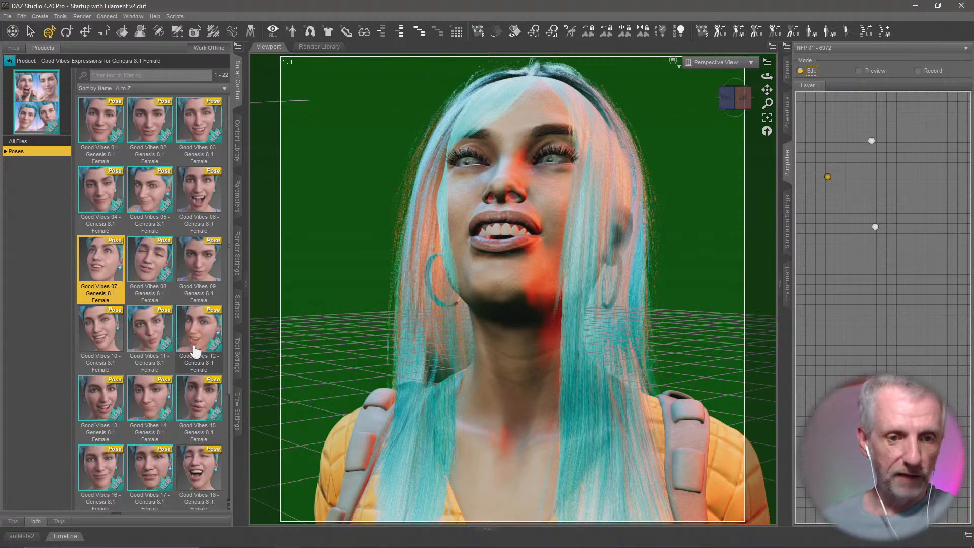
- Apply Good Vibes 18, store it as a fourth Puppeteer point opposite the third, and preview blending among the four expressions
{"action": "double_click", "coordinate": [199, 472]}
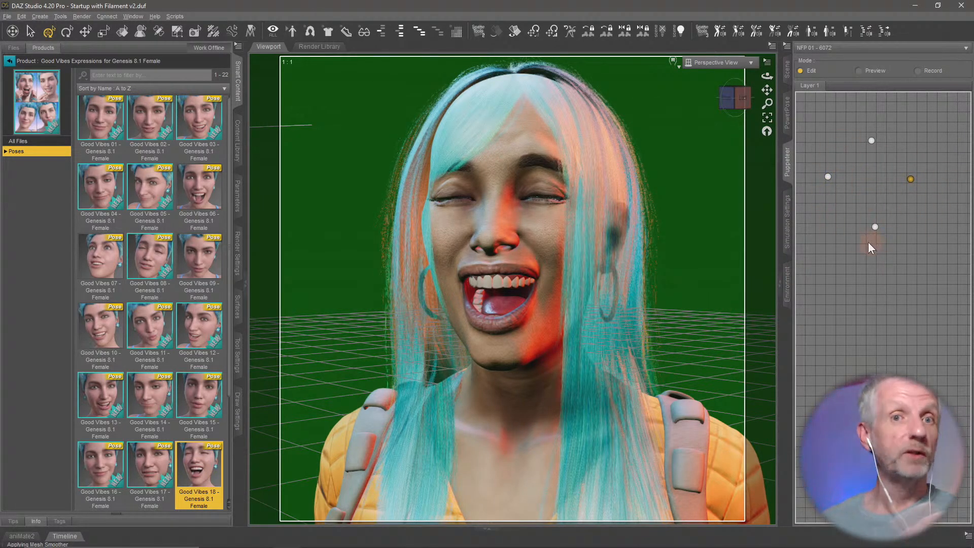
{"action": "left_click", "coordinate": [858, 72]}
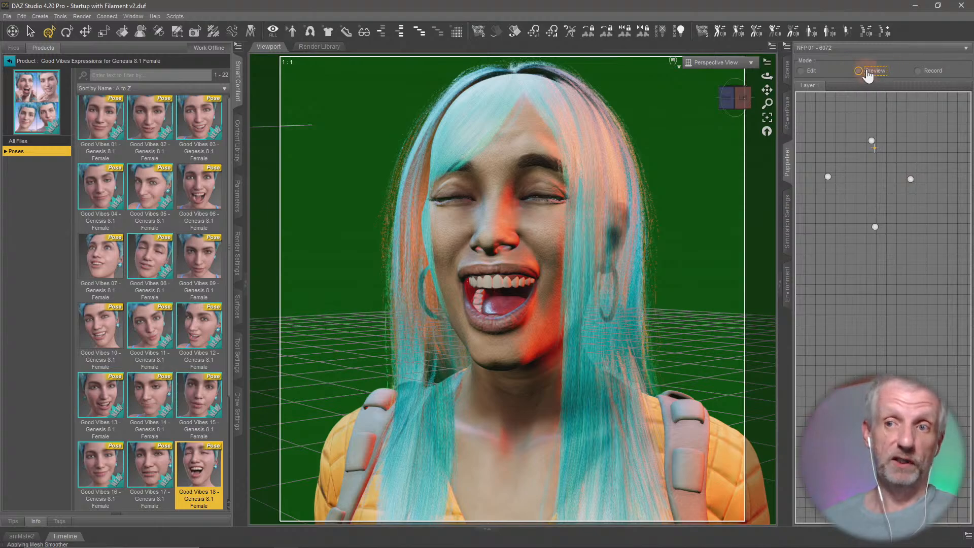
{"action": "left_click_drag", "start_coordinate": [873, 148], "coordinate": [889, 206]}
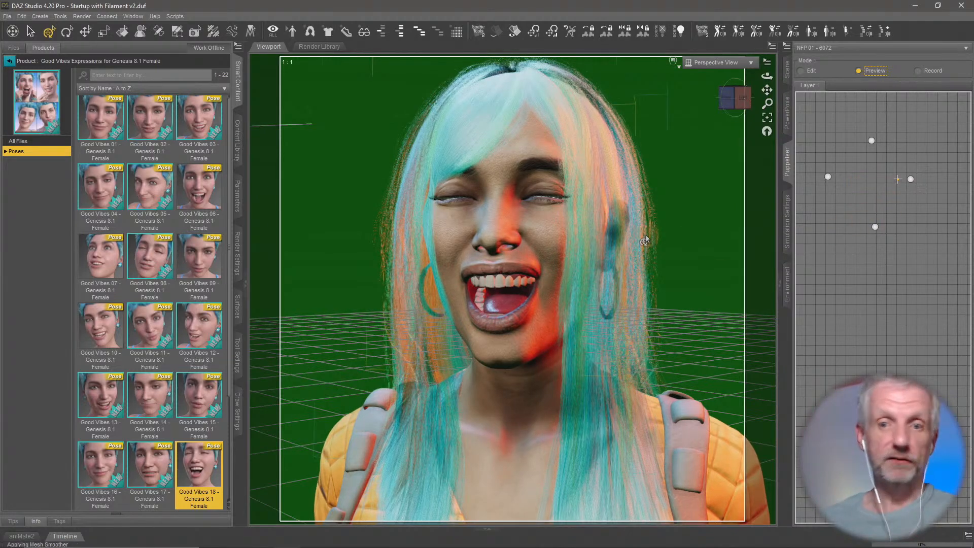
- Examine the environment map in the Environment group of the NVIDIA Iray render settings
{"action": "left_click", "coordinate": [790, 75]}
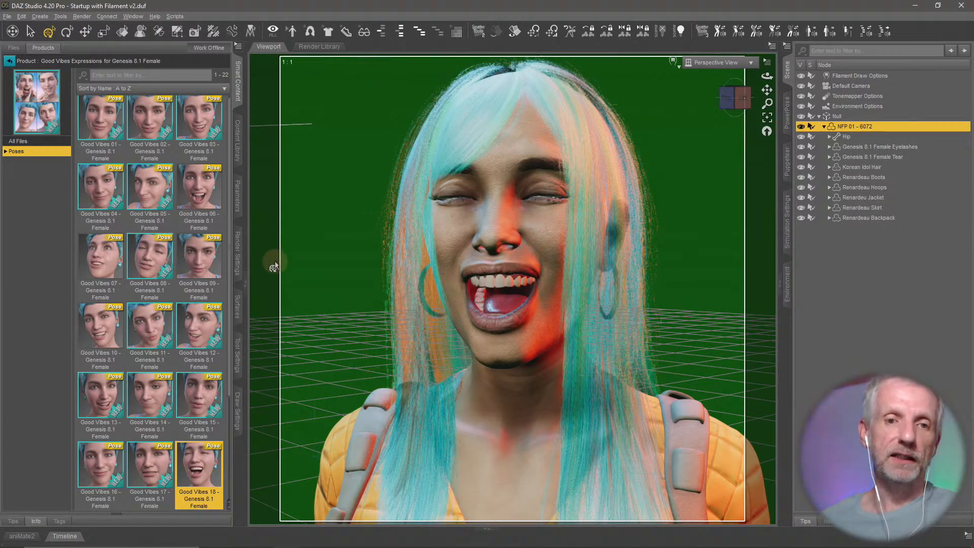
{"action": "left_click", "coordinate": [238, 274]}
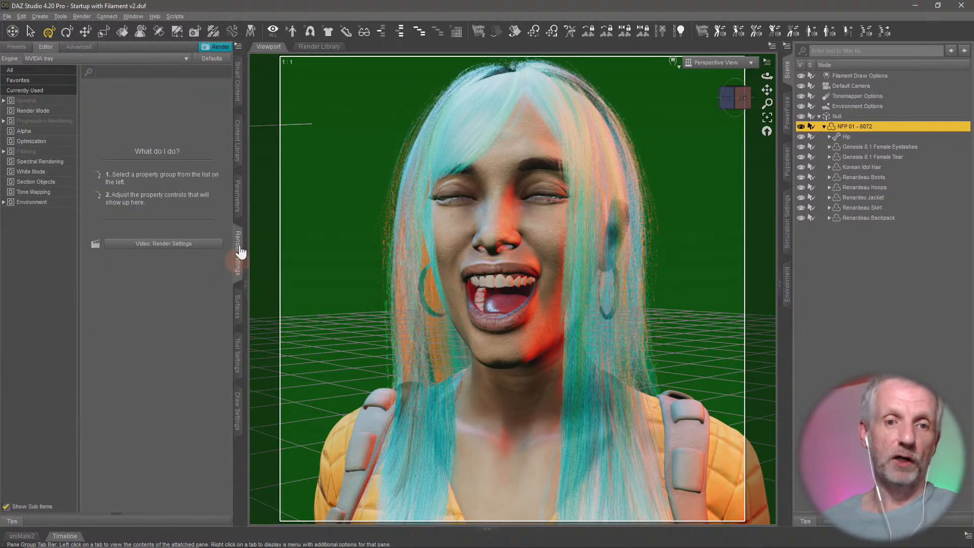
{"action": "left_click", "coordinate": [39, 204]}
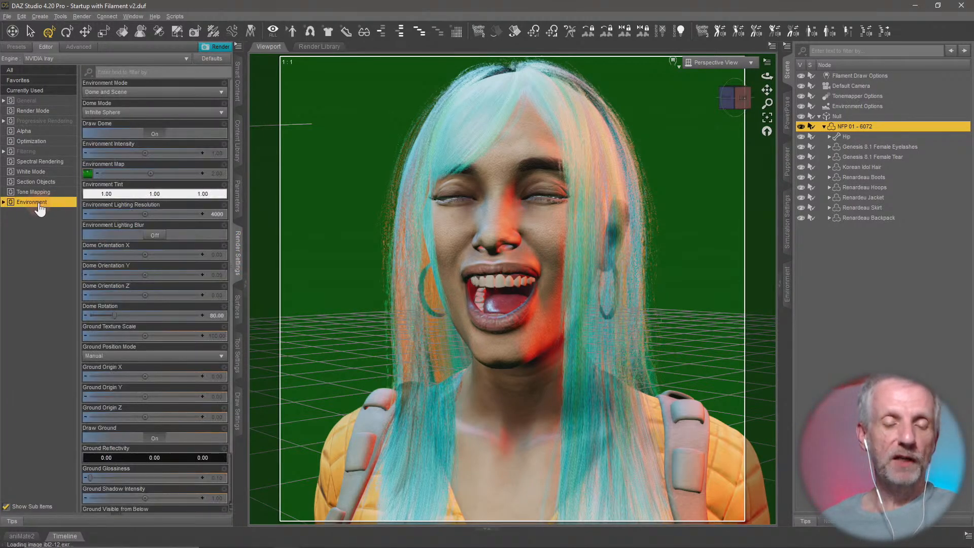
{"action": "mouse_move", "coordinate": [90, 178]}
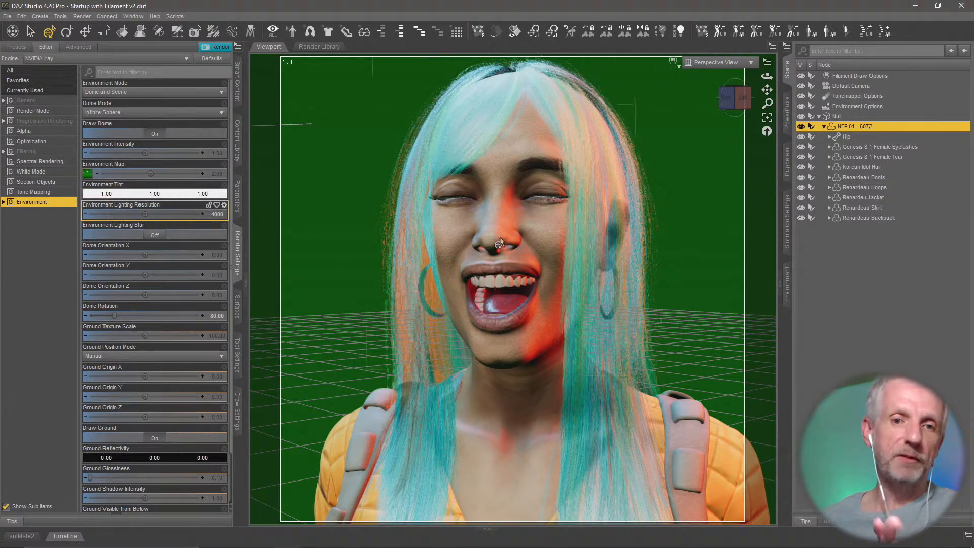
- Open the Click N Render - POP Edition - IBL Set product from the Render-Settings content category
{"action": "left_click", "coordinate": [238, 82]}
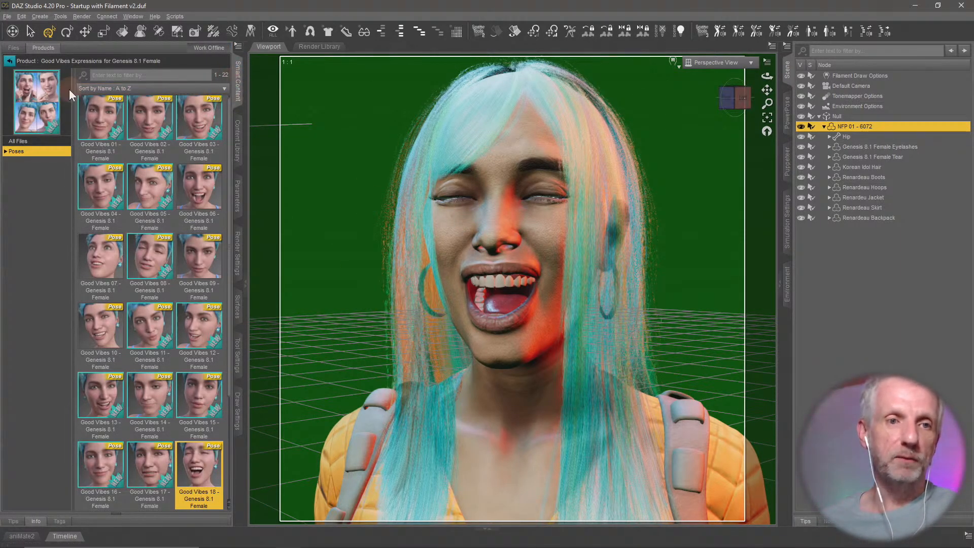
{"action": "left_click", "coordinate": [8, 62]}
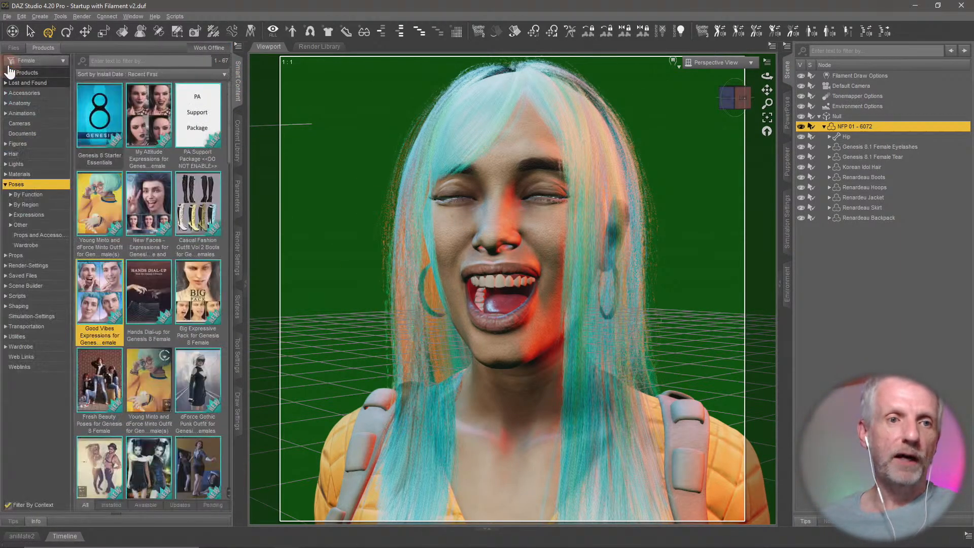
{"action": "left_click", "coordinate": [51, 164]}
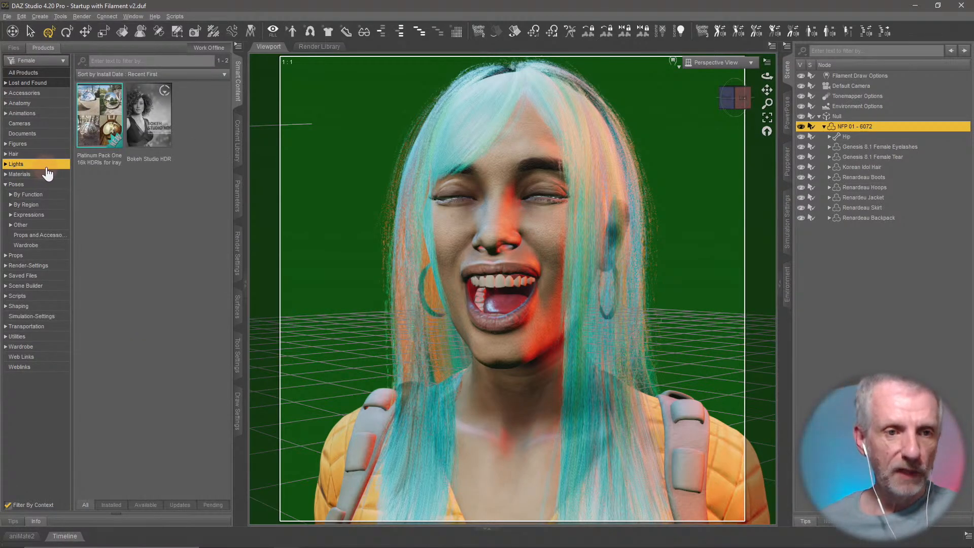
{"action": "left_click", "coordinate": [57, 266]}
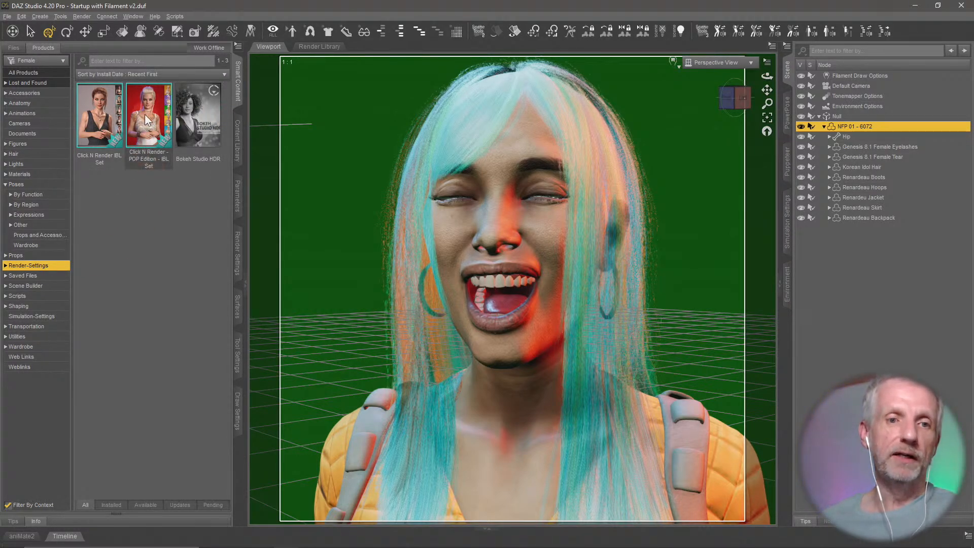
{"action": "mouse_move", "coordinate": [146, 119]}
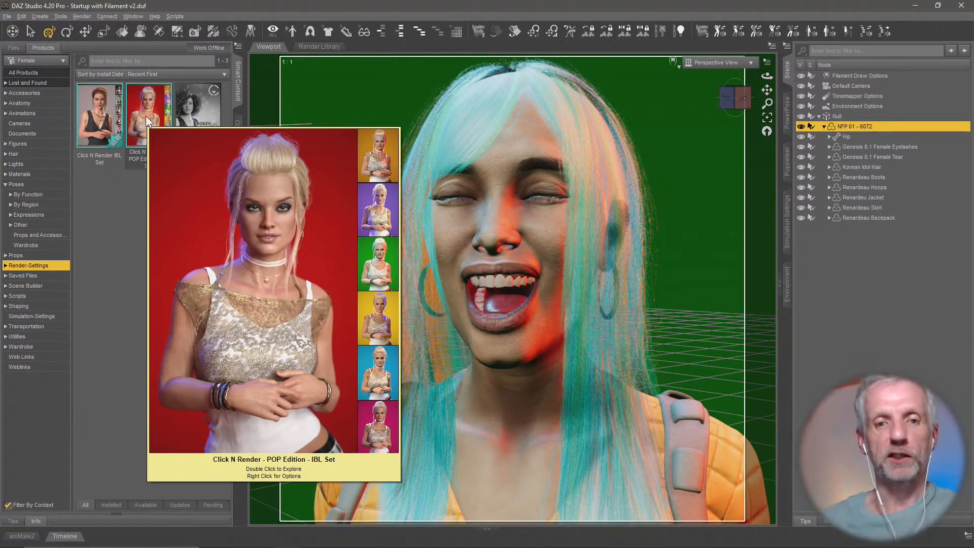
{"action": "double_click", "coordinate": [145, 116]}
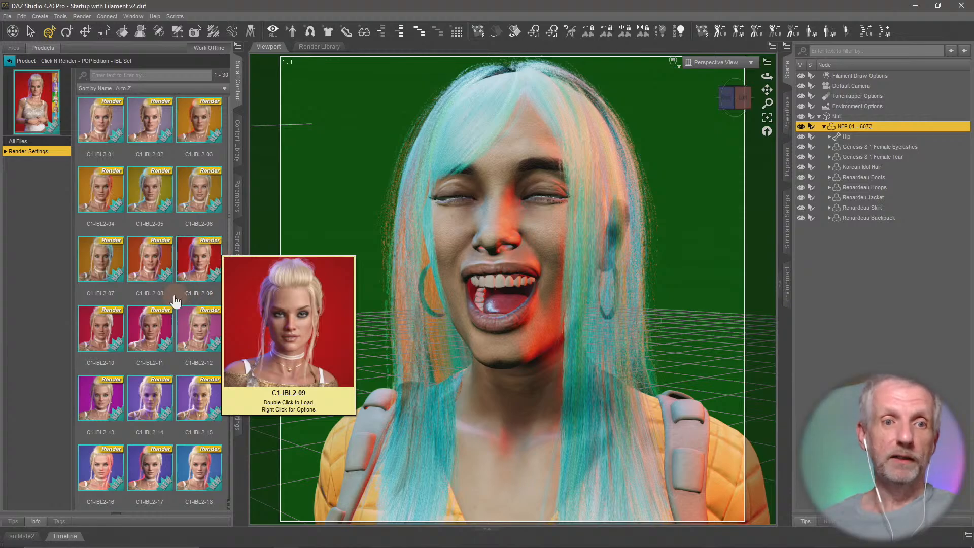
- Load the C1-IBL2-01 render preset to replace the scene's environment lighting
{"action": "mouse_move", "coordinate": [193, 323]}
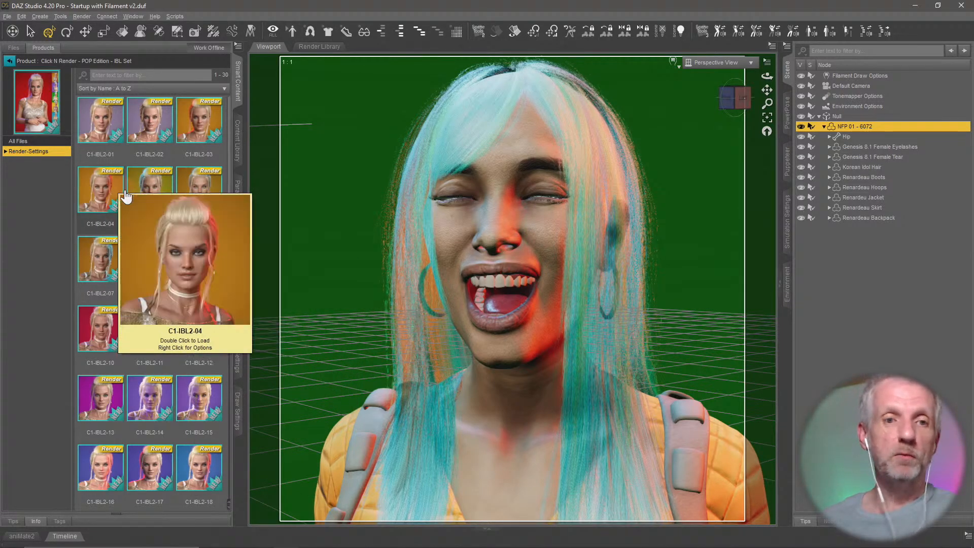
{"action": "mouse_move", "coordinate": [104, 138]}
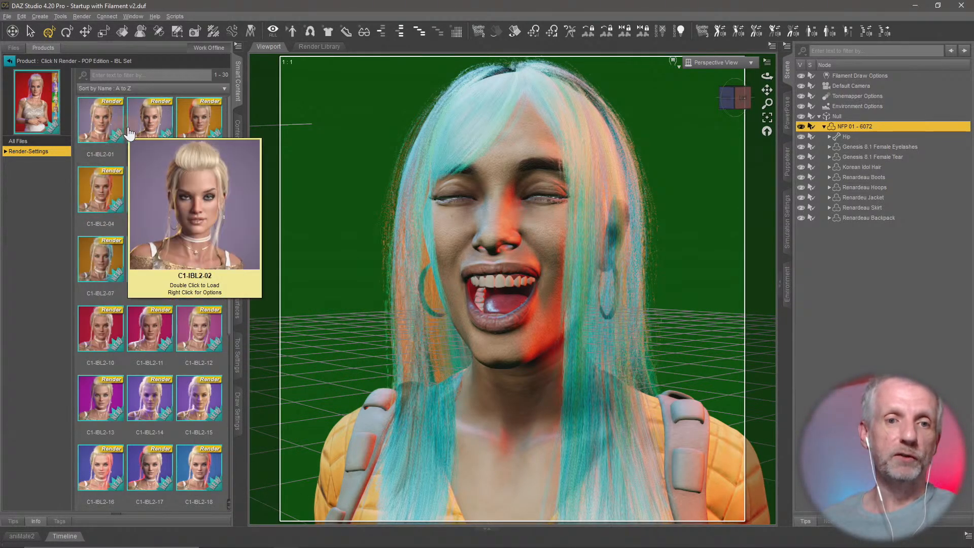
{"action": "double_click", "coordinate": [113, 128]}
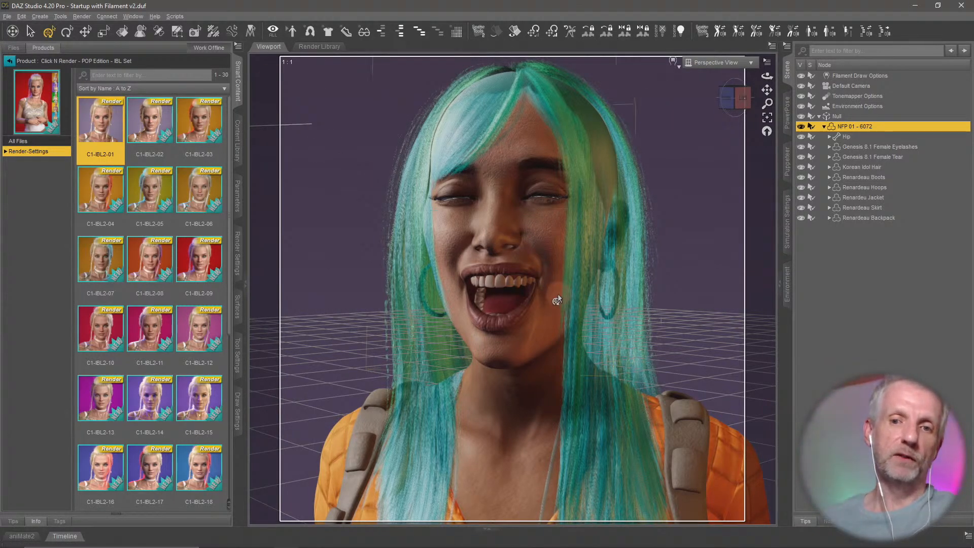
- Reapply the Filament (PBR) draw style to the viewport and switch it to NVIDIA Iray for comparison
{"action": "left_click", "coordinate": [673, 61]}
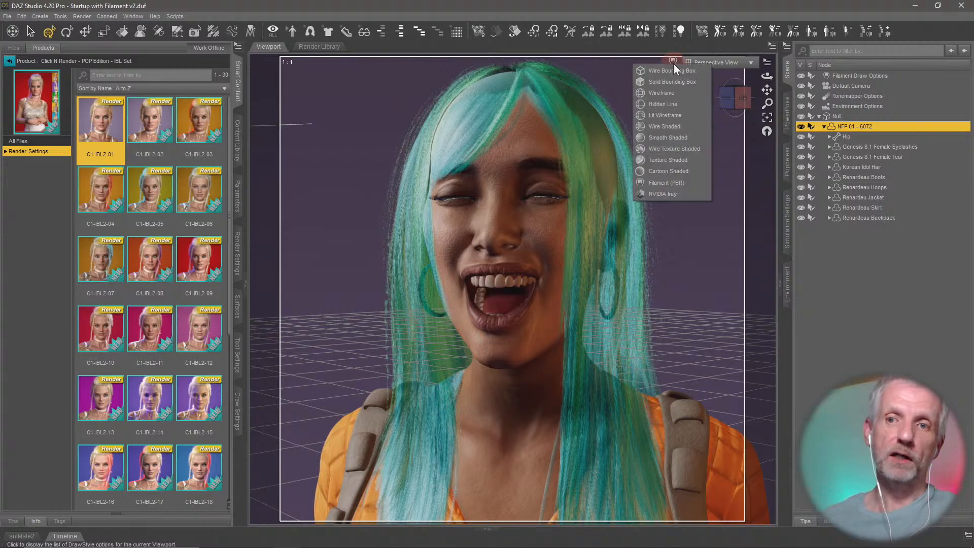
{"action": "left_click", "coordinate": [675, 183]}
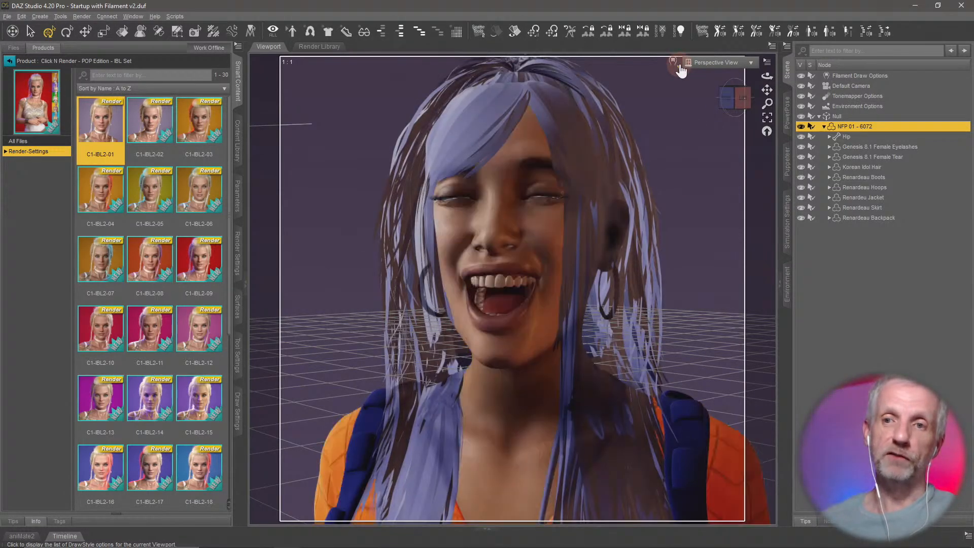
{"action": "left_click", "coordinate": [676, 65]}
{"action": "left_click", "coordinate": [683, 199]}
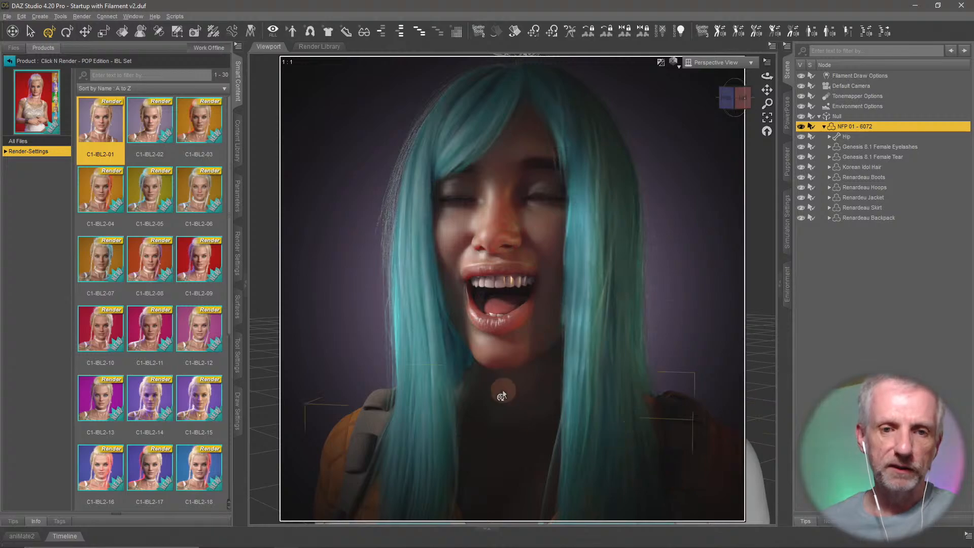
- Set Vignetting to 20 in the Tone Mapping group of the render settings
{"action": "left_click", "coordinate": [238, 258]}
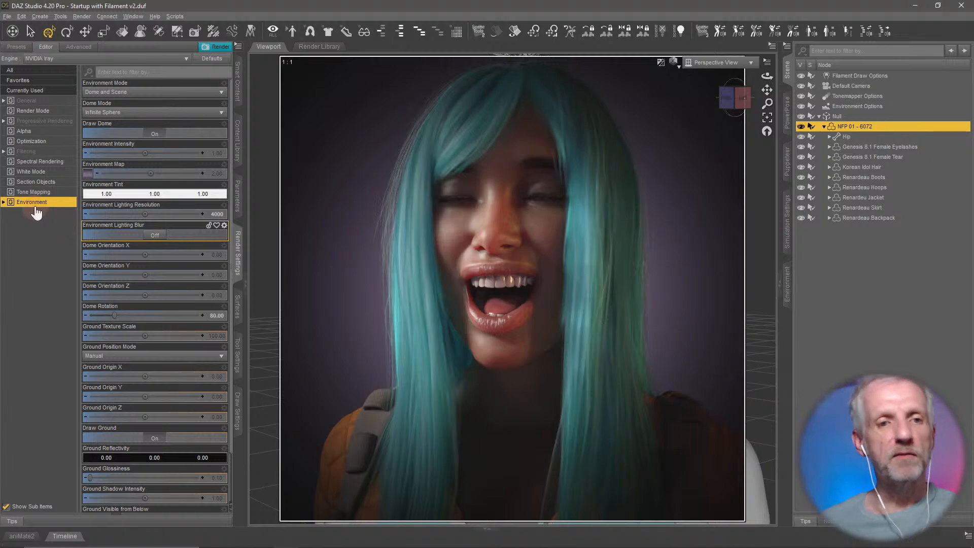
{"action": "left_click", "coordinate": [55, 193]}
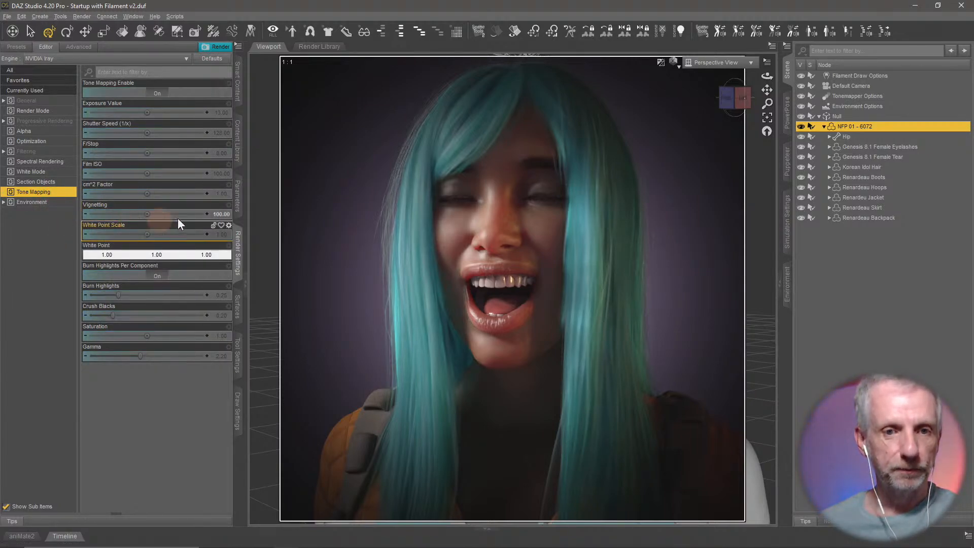
{"action": "left_click", "coordinate": [218, 213]}
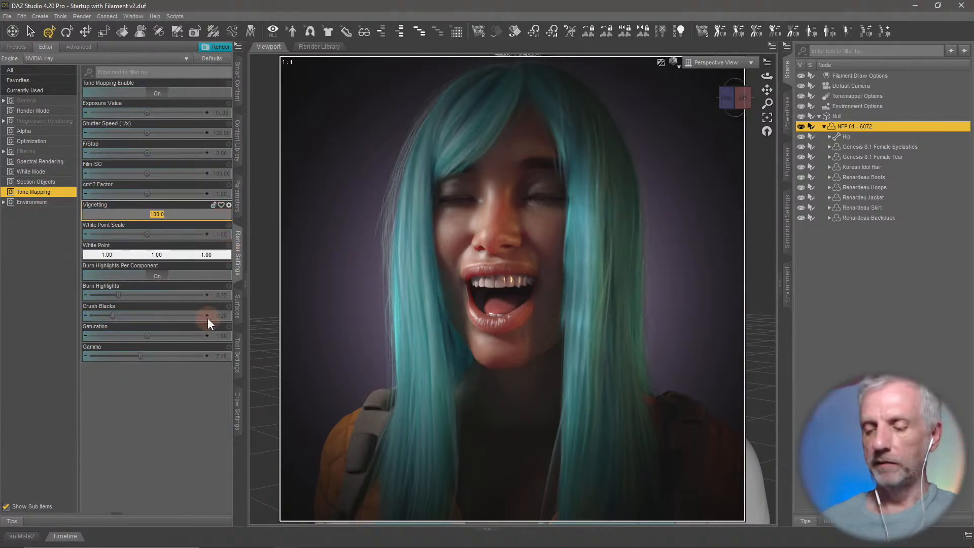
{"action": "type", "text": "20"}
{"action": "key", "text": "Return"}
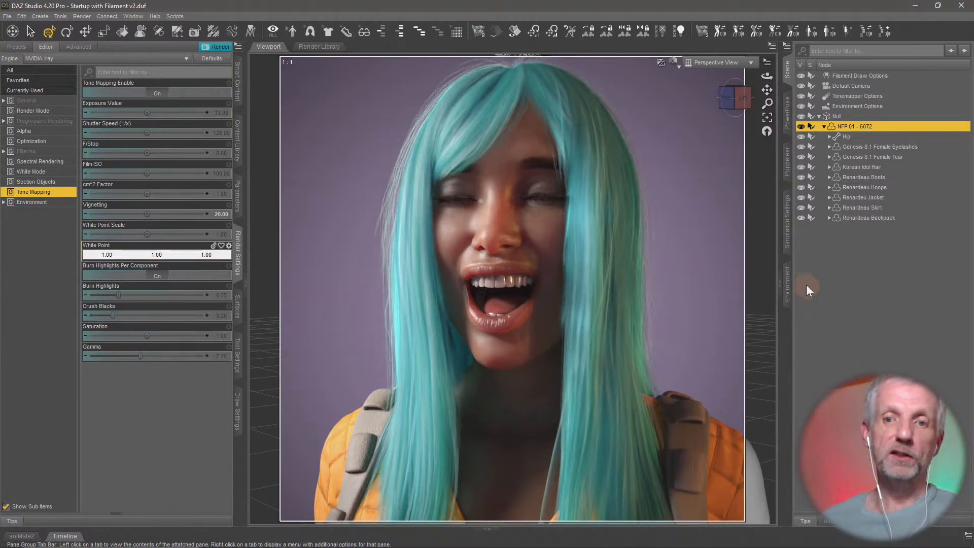
- Load the C1-IBL2-09 and C1-IBL2-10 render presets one after the other, and browse the remaining IBL presets in the product
{"action": "left_click", "coordinate": [242, 96]}
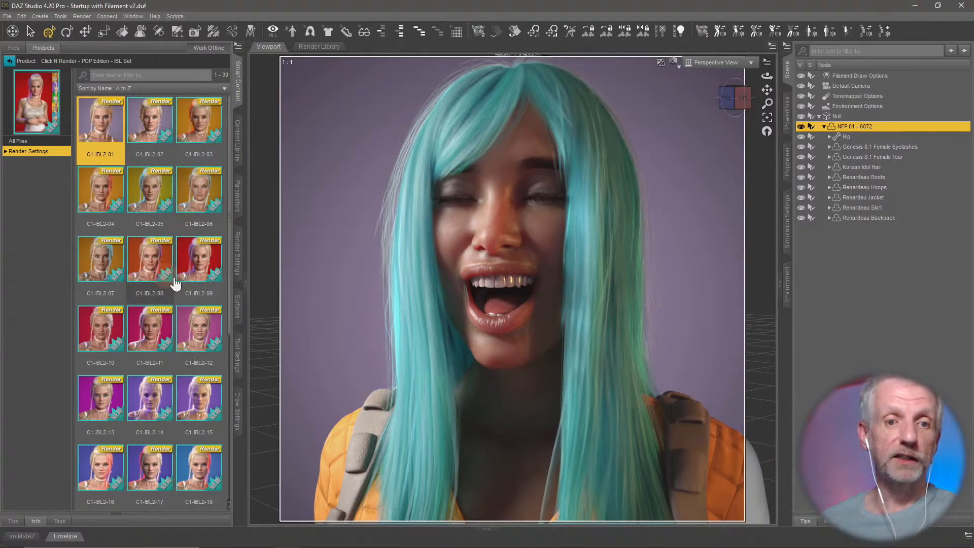
{"action": "double_click", "coordinate": [203, 263]}
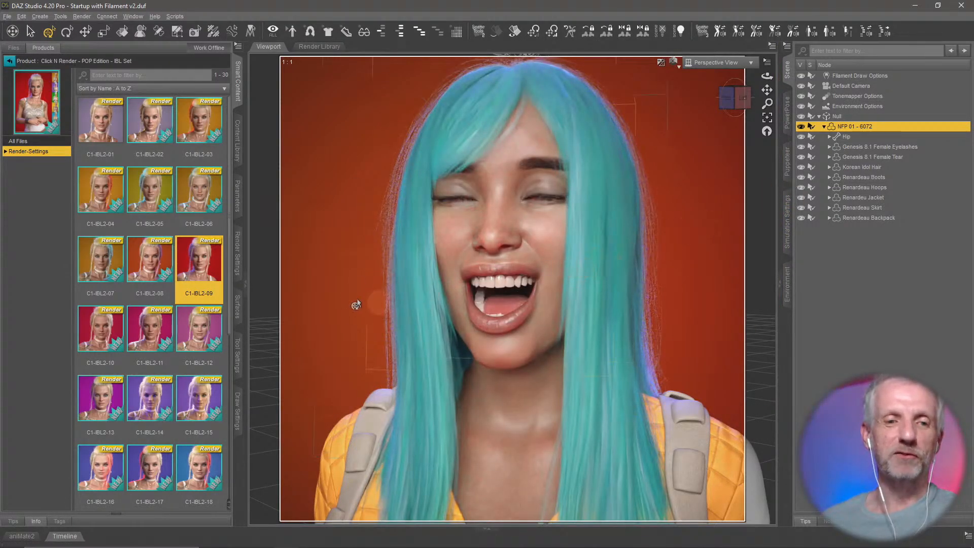
{"action": "double_click", "coordinate": [101, 334]}
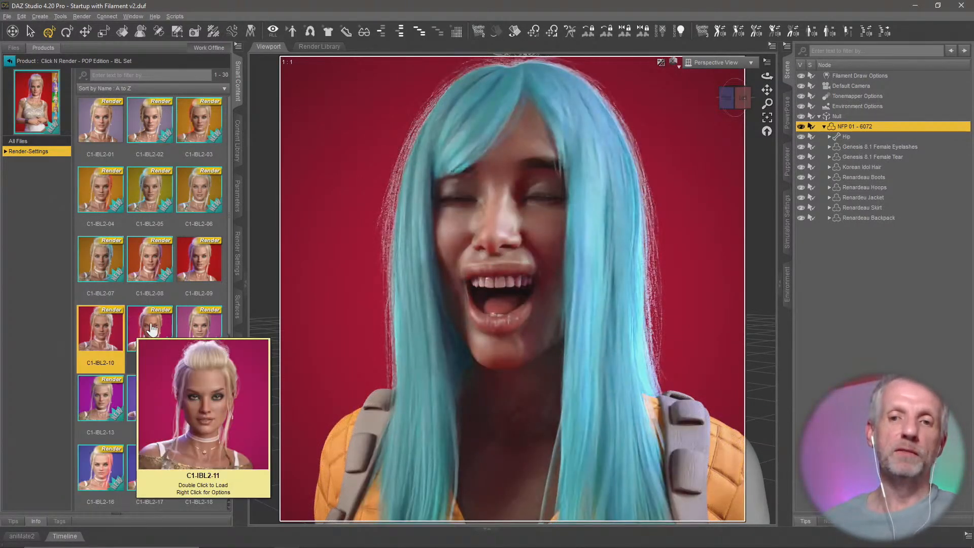
{"action": "scroll", "coordinate": [152, 330], "scroll_direction": "down", "scroll_amount": 3}
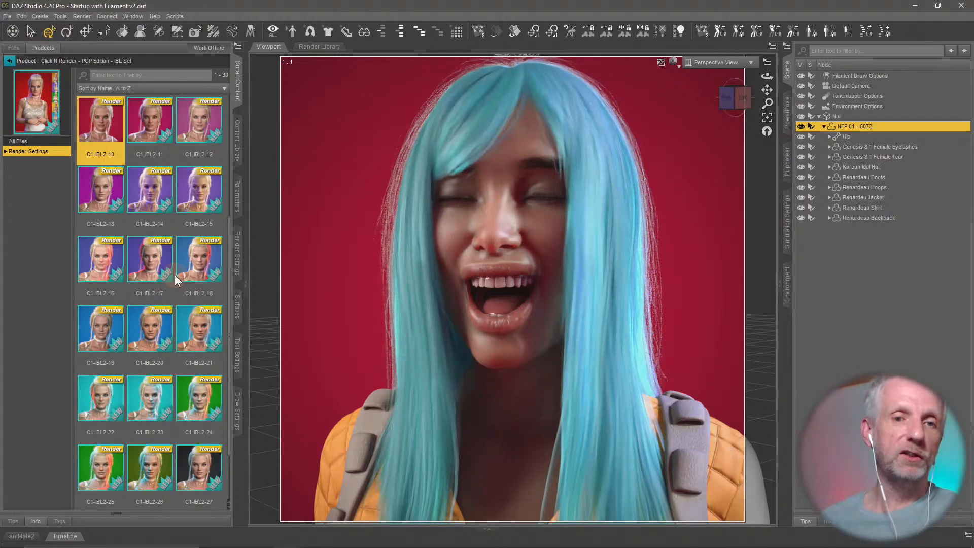
{"action": "scroll", "coordinate": [175, 275], "scroll_direction": "down", "scroll_amount": 1}
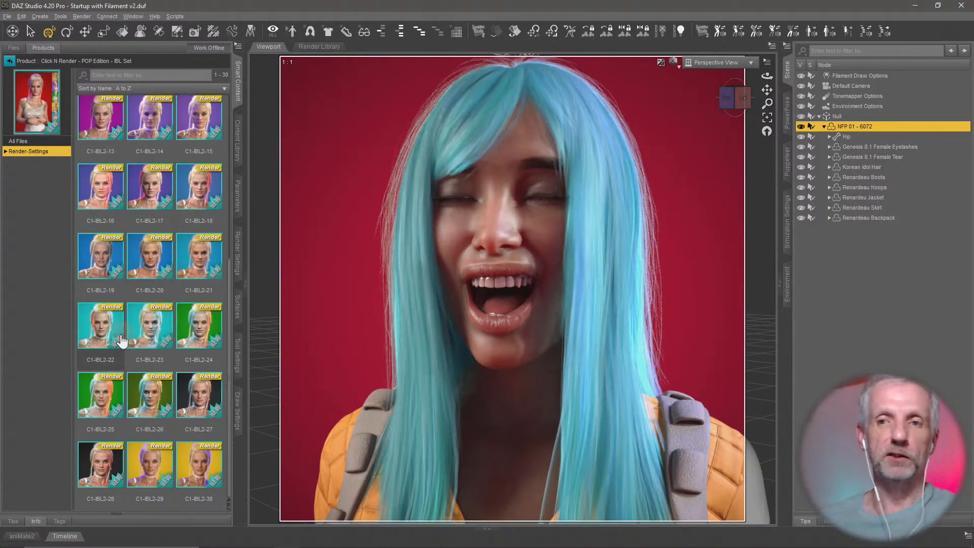
- Turn Draw Dome off and back on in the Environment group of the render settings
{"action": "left_click", "coordinate": [238, 254]}
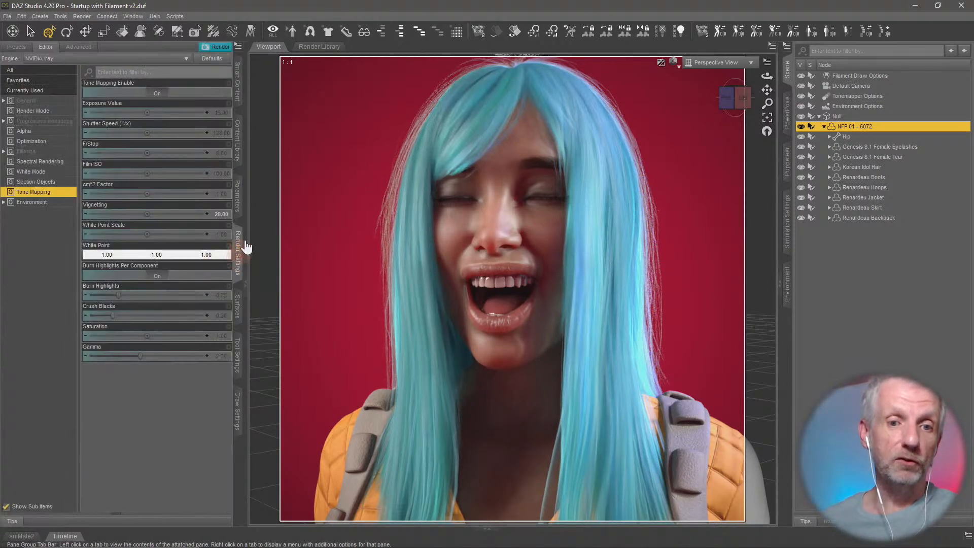
{"action": "left_click", "coordinate": [50, 207]}
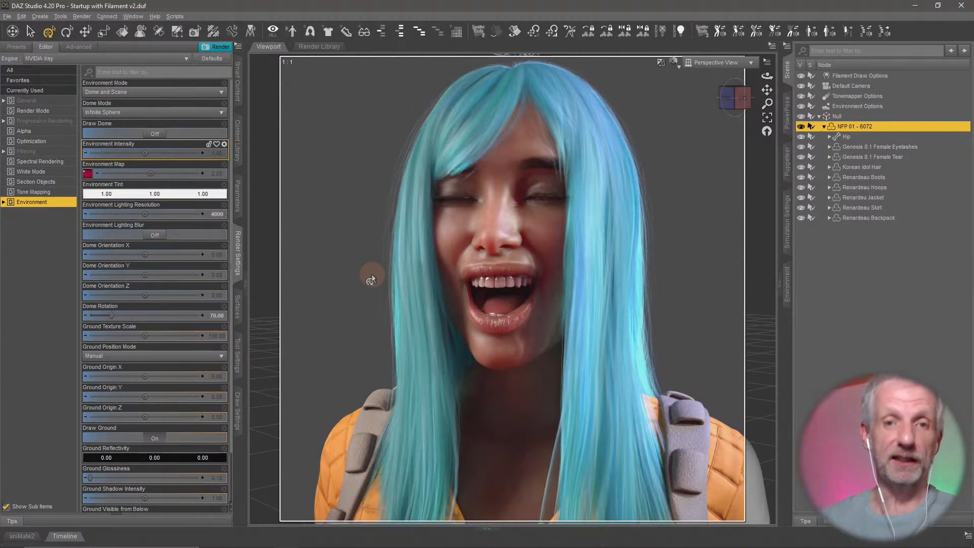
{"action": "left_click", "coordinate": [156, 134]}
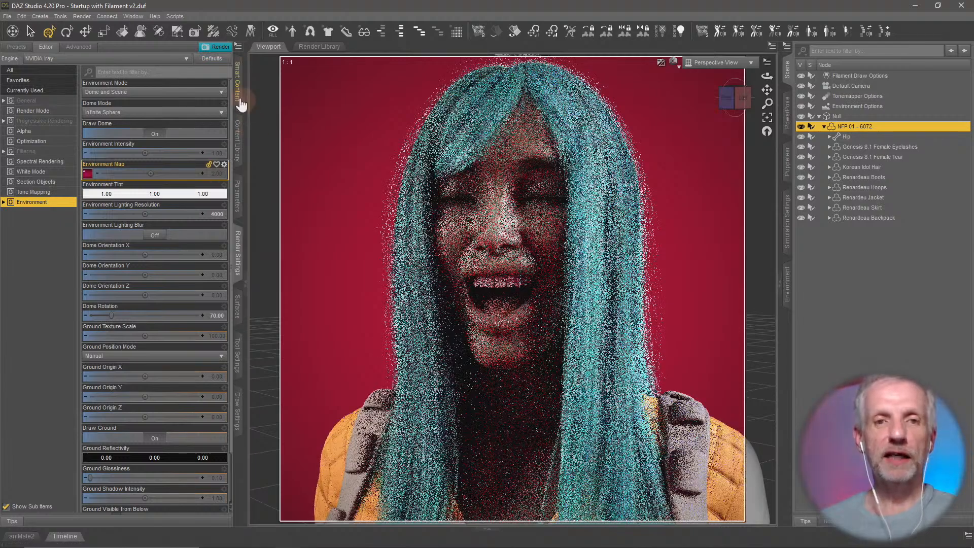
- Load the C1-IBL2-27 render preset from the Click N Render - POP Edition - IBL Set product
{"action": "left_click", "coordinate": [237, 90]}
{"action": "double_click", "coordinate": [201, 404]}
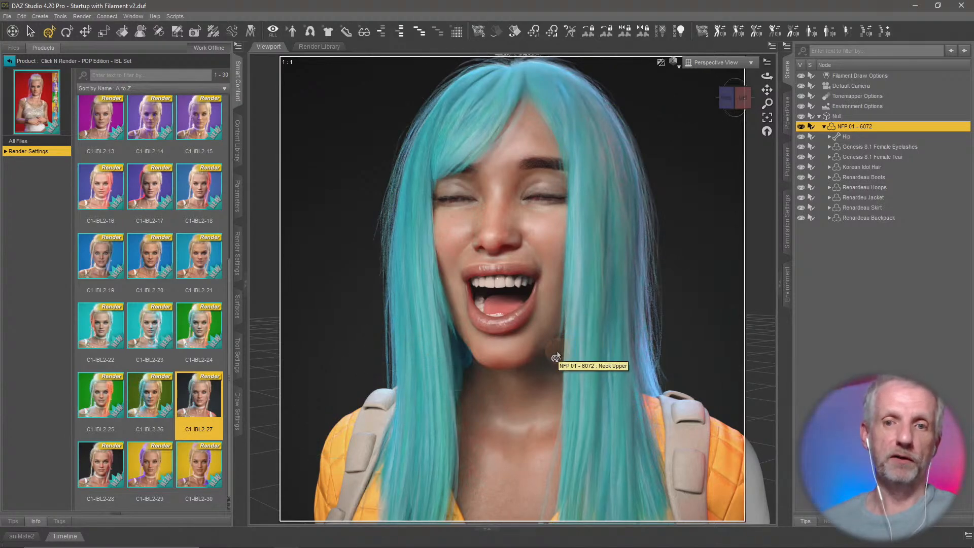
- Try Environment Intensity values of 0, 0.5 and 2 in the render settings, and reset the property to 1
{"action": "left_click", "coordinate": [237, 266]}
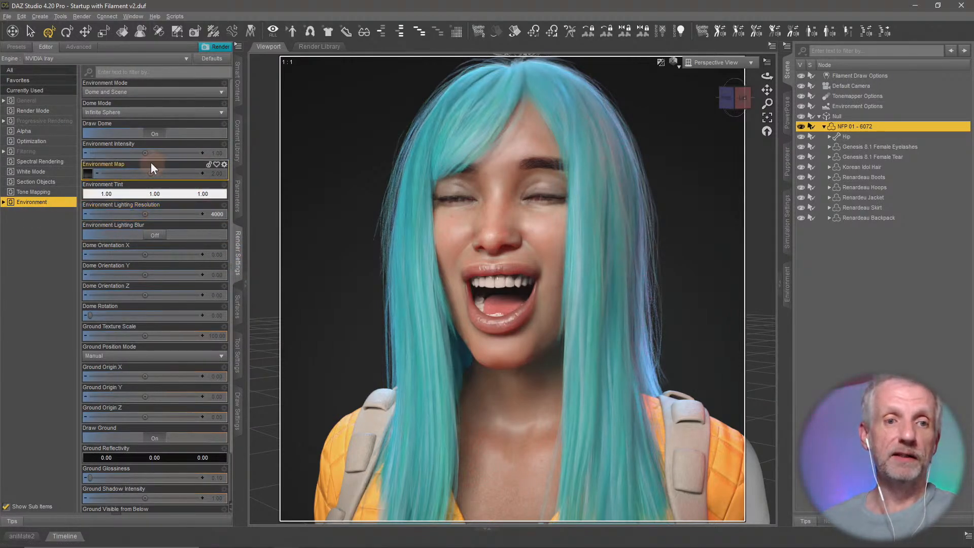
{"action": "left_click", "coordinate": [218, 154]}
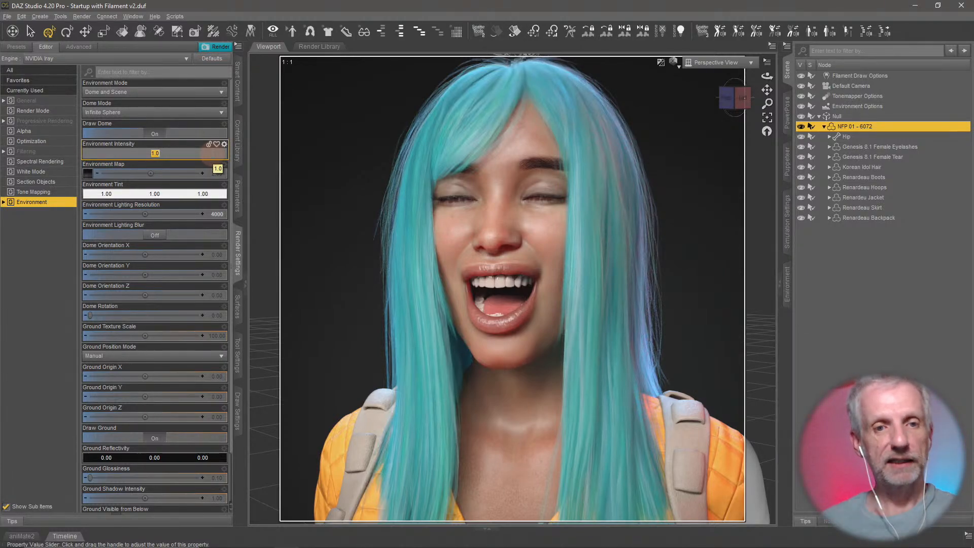
{"action": "type", "text": "0"}
{"action": "key", "text": "Return"}
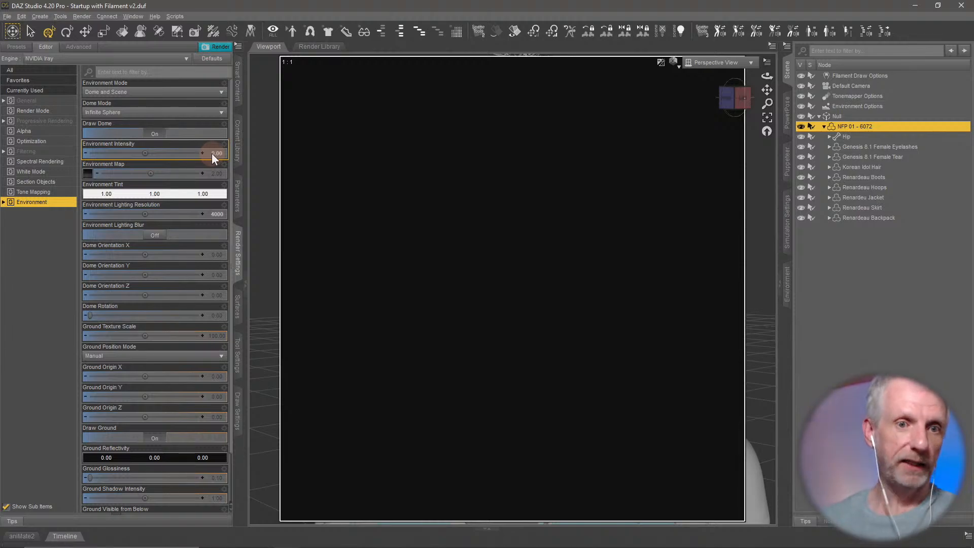
{"action": "left_click", "coordinate": [216, 154]}
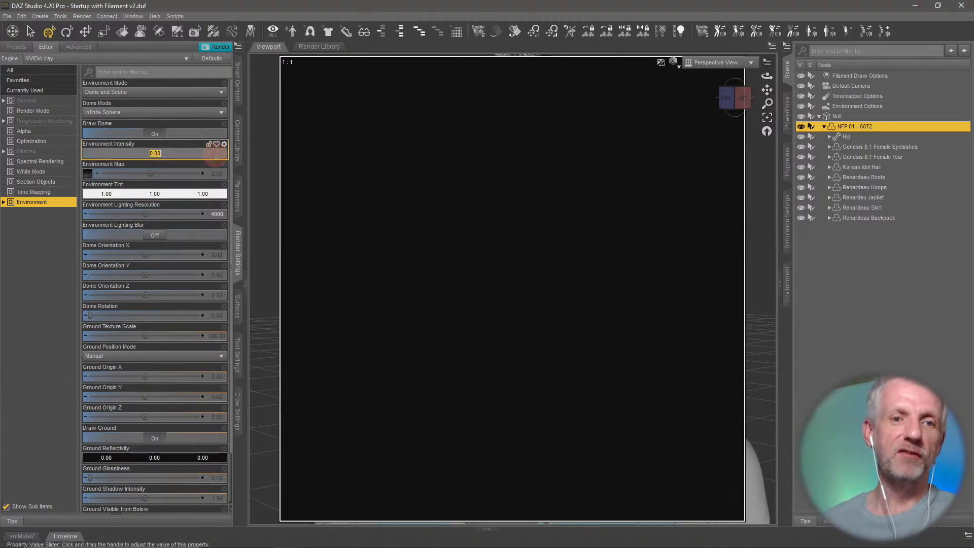
{"action": "type", "text": ".5"}
{"action": "key", "text": "Return"}
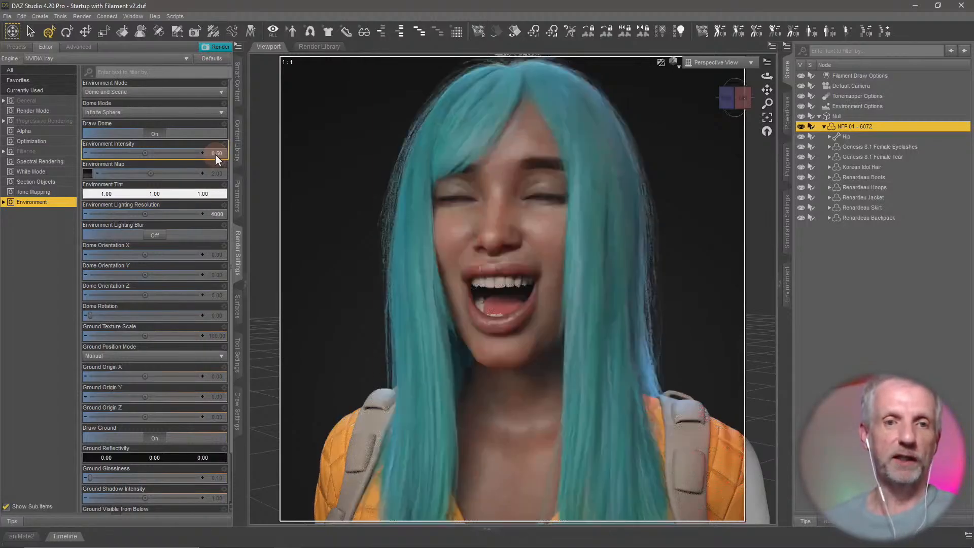
{"action": "left_click", "coordinate": [215, 154]}
{"action": "type", "text": "2"}
{"action": "key", "text": "Return"}
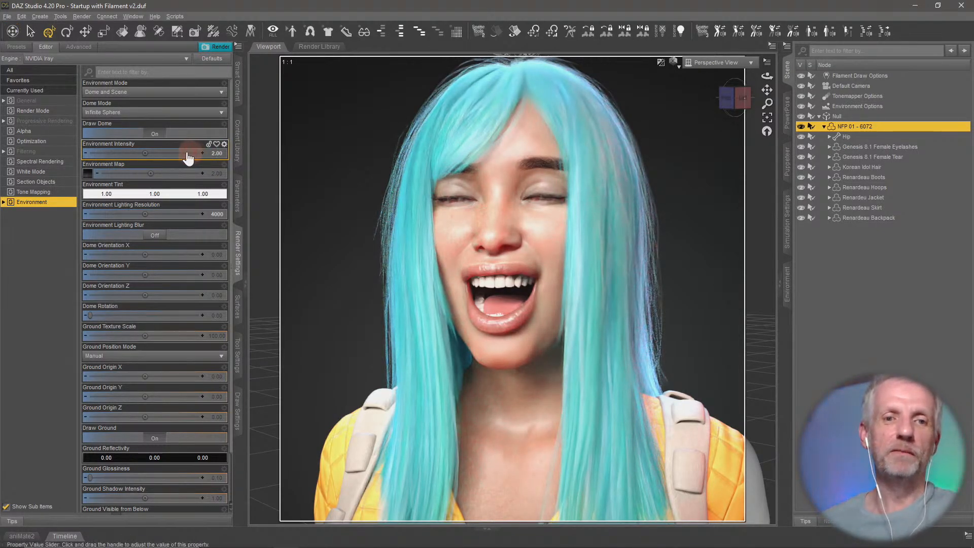
{"action": "left_click_drag", "start_coordinate": [188, 154], "coordinate": [185, 153]}
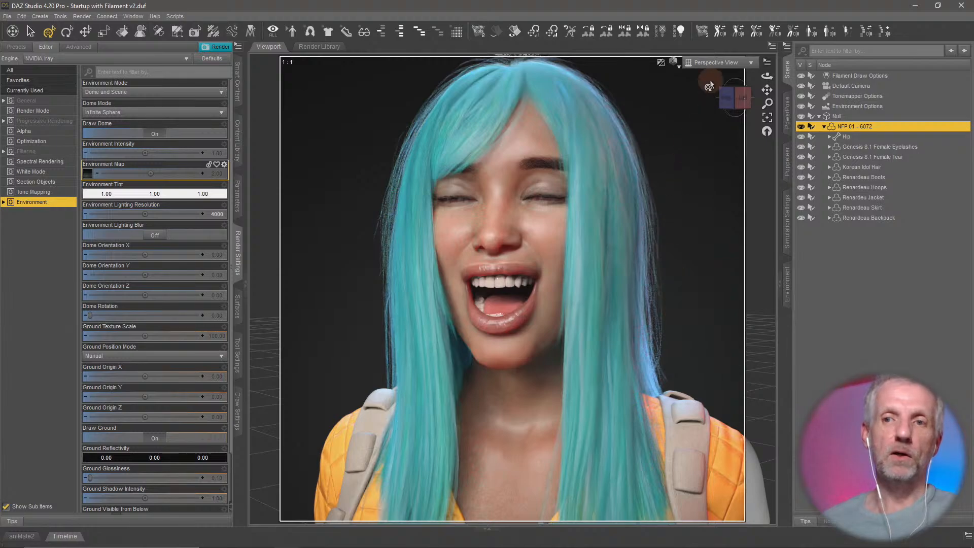
- Switch the viewport's draw style from NVIDIA Iray to Filament (PBR)
{"action": "left_click", "coordinate": [673, 62]}
{"action": "left_click", "coordinate": [684, 180]}
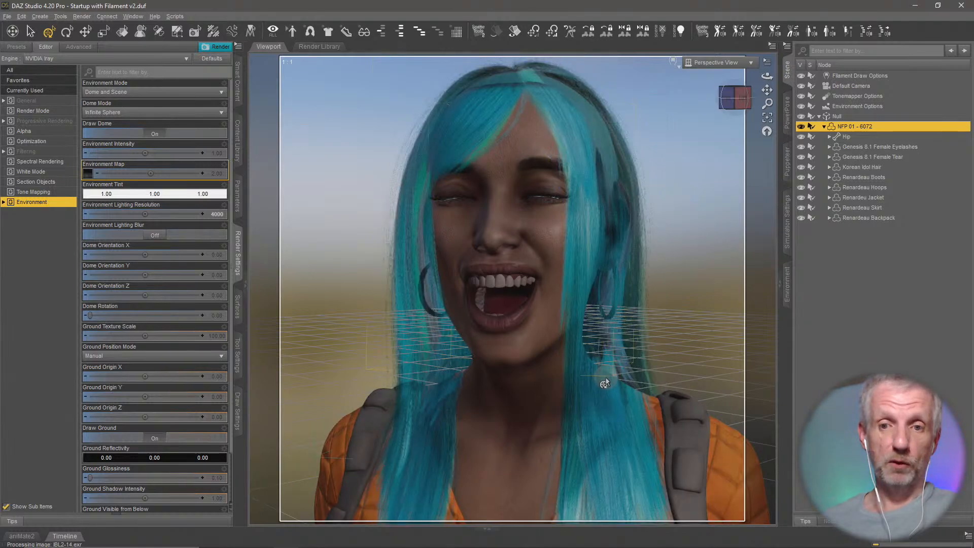
{"action": "scroll", "coordinate": [605, 384], "scroll_direction": "down", "scroll_amount": 10}
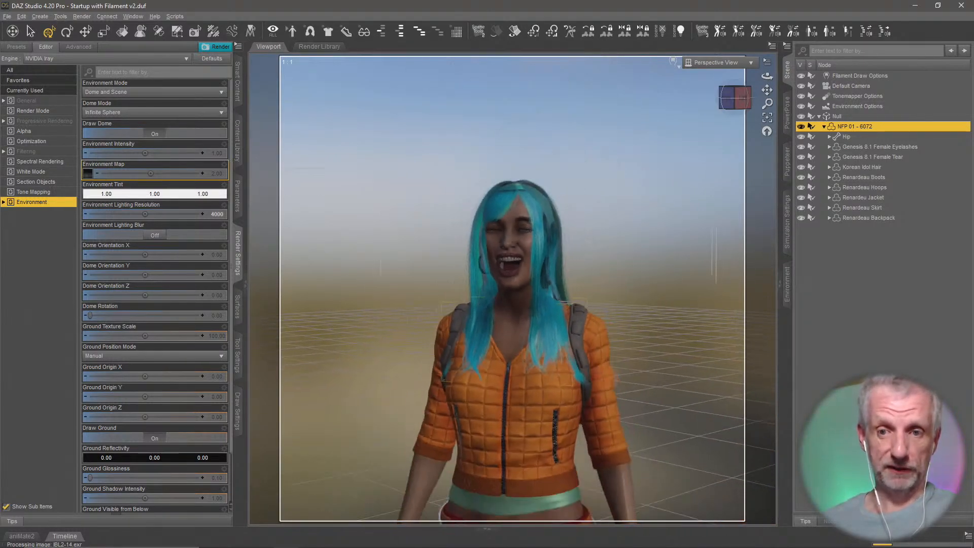
{"action": "scroll", "coordinate": [617, 329], "scroll_direction": "down", "scroll_amount": 1}
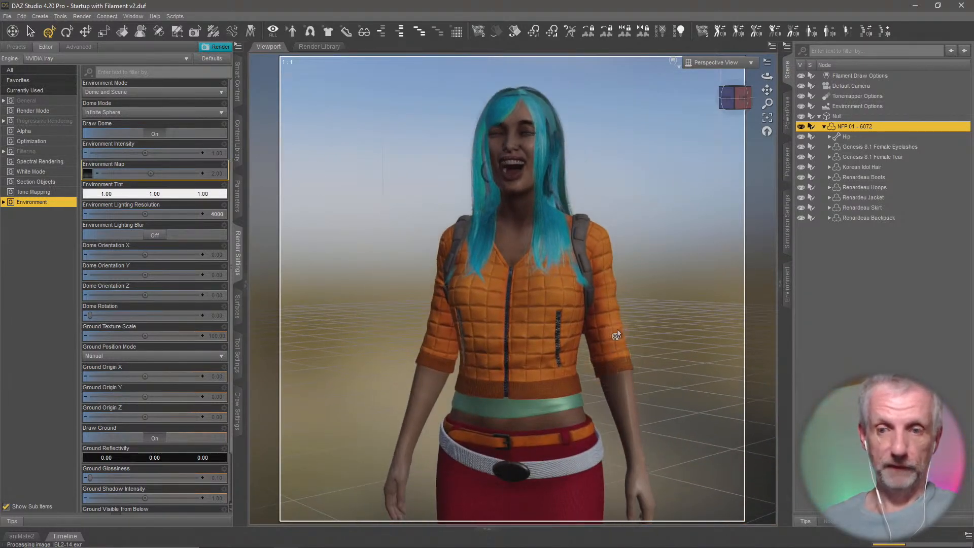
- Clear the parameter filter for the Filament Draw Options node and raise its Environment Intensity Scale to about 2917
{"action": "left_click", "coordinate": [864, 76]}
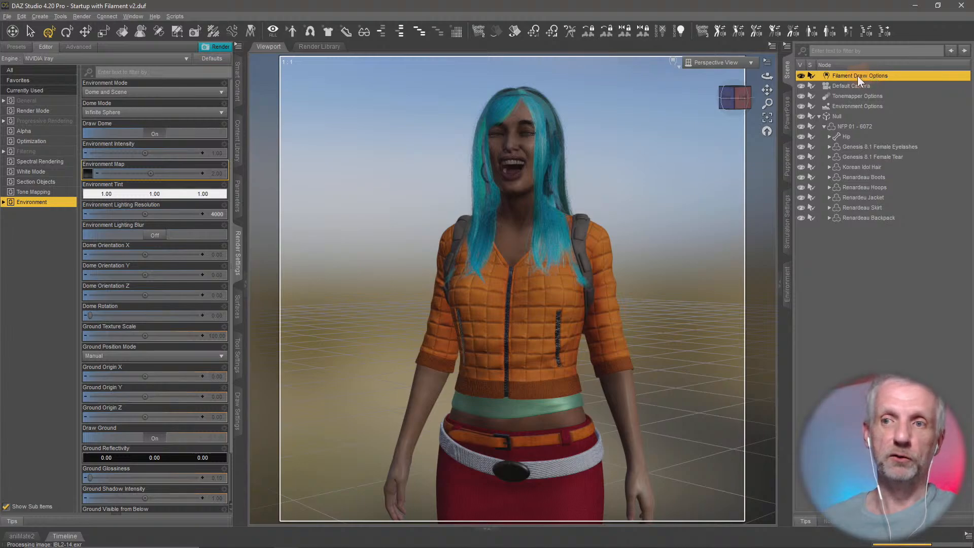
{"action": "left_click", "coordinate": [238, 206]}
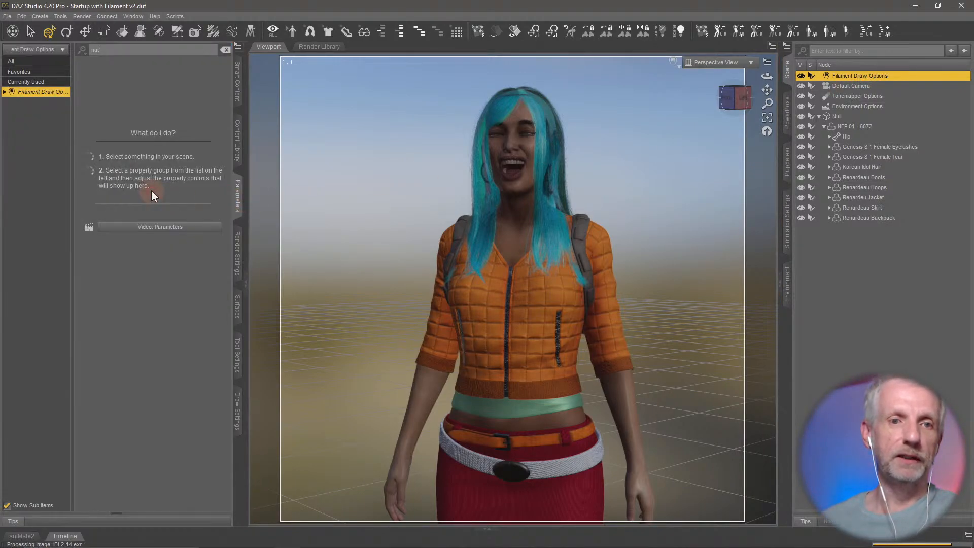
{"action": "left_click", "coordinate": [225, 50]}
{"action": "left_click", "coordinate": [151, 111]}
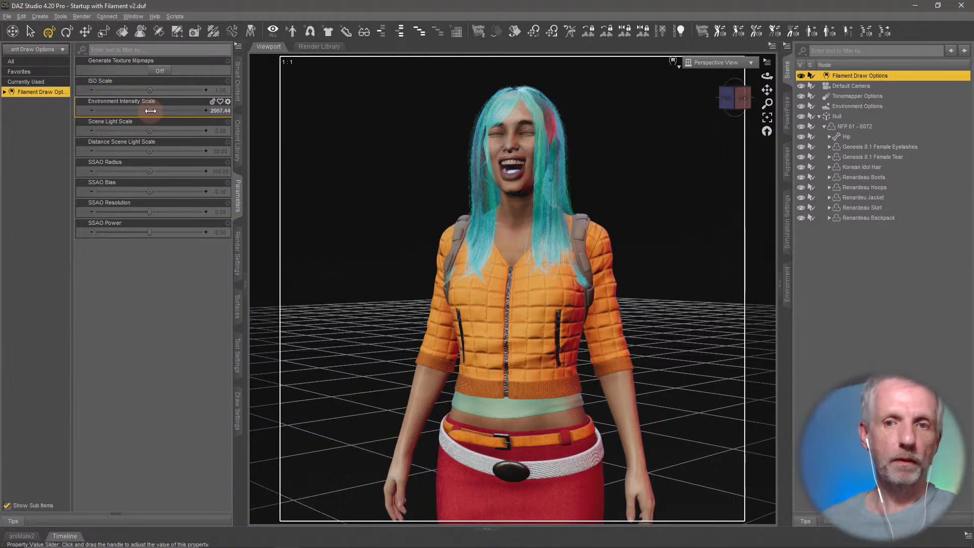
{"action": "left_click_drag", "start_coordinate": [150, 110], "coordinate": [153, 111]}
{"action": "mouse_move", "coordinate": [535, 277]}
{"action": "middle_mouse_down"}
{"action": "mouse_move", "coordinate": [576, 321]}
{"action": "mouse_move", "coordinate": [545, 284]}
{"action": "mouse_move", "coordinate": [570, 286]}
{"action": "mouse_move", "coordinate": [538, 280]}
{"action": "middle_mouse_up"}
{"action": "scroll", "coordinate": [538, 280], "scroll_direction": "down", "scroll_amount": 3}
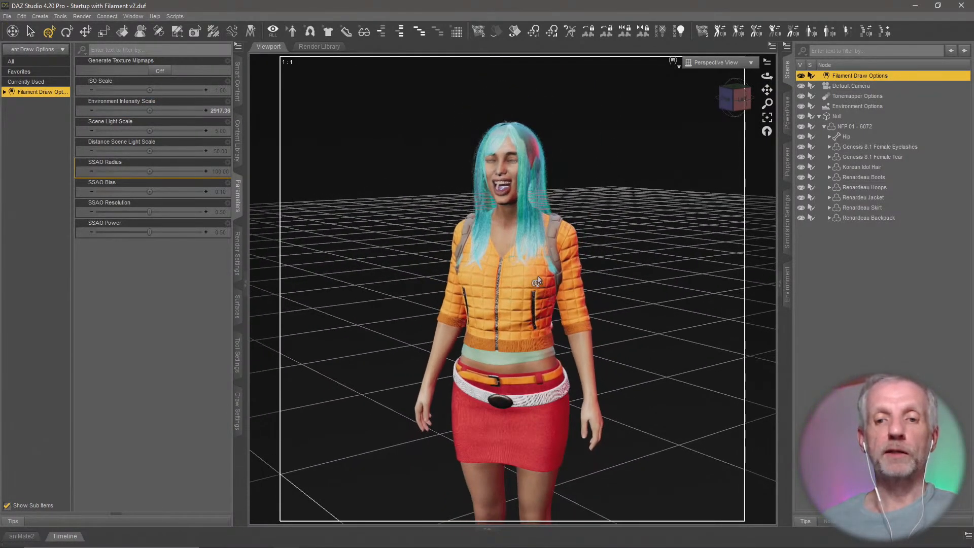
{"action": "right_click_drag", "start_coordinate": [537, 277], "coordinate": [482, 267]}
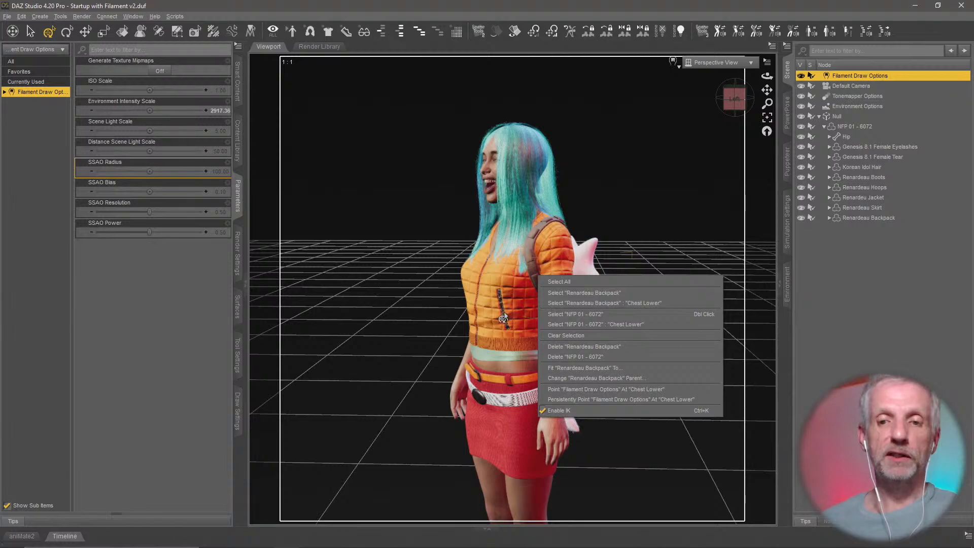
- Switch to the Public Documents window in File Explorer and open the Desktop folder
{"action": "key", "text": "alt+Tab"}
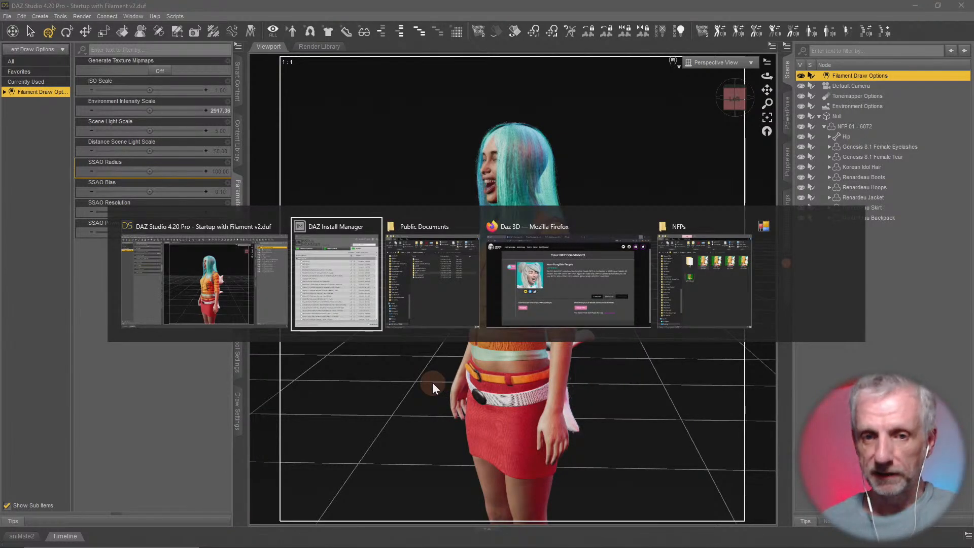
{"action": "key", "text": "alt+Tab"}
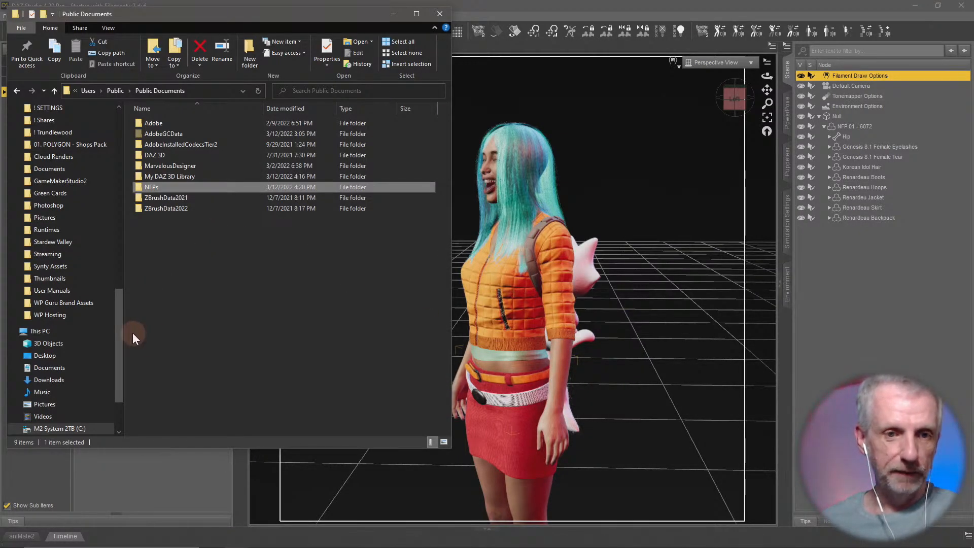
{"action": "scroll", "coordinate": [106, 318], "scroll_direction": "up", "scroll_amount": 4}
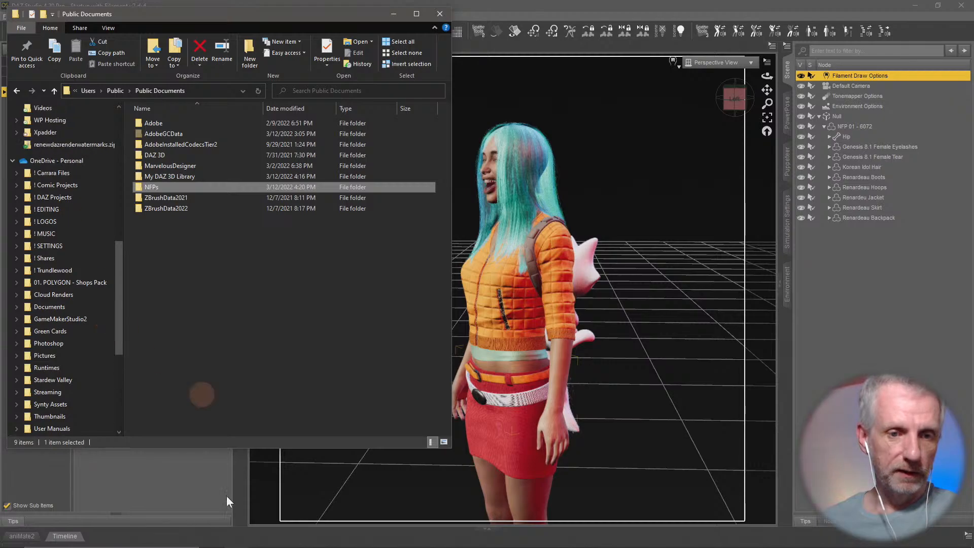
{"action": "left_click", "coordinate": [237, 538]}
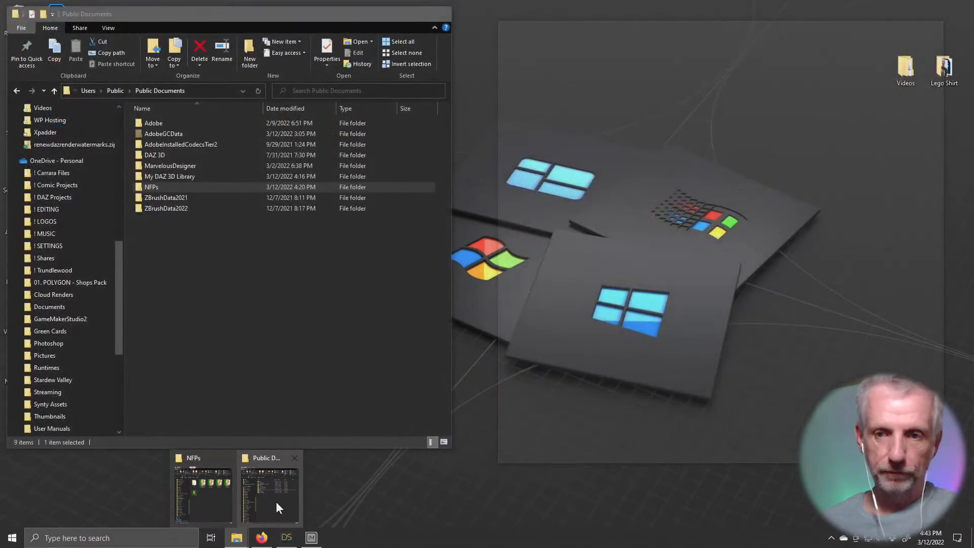
{"action": "left_click", "coordinate": [276, 501]}
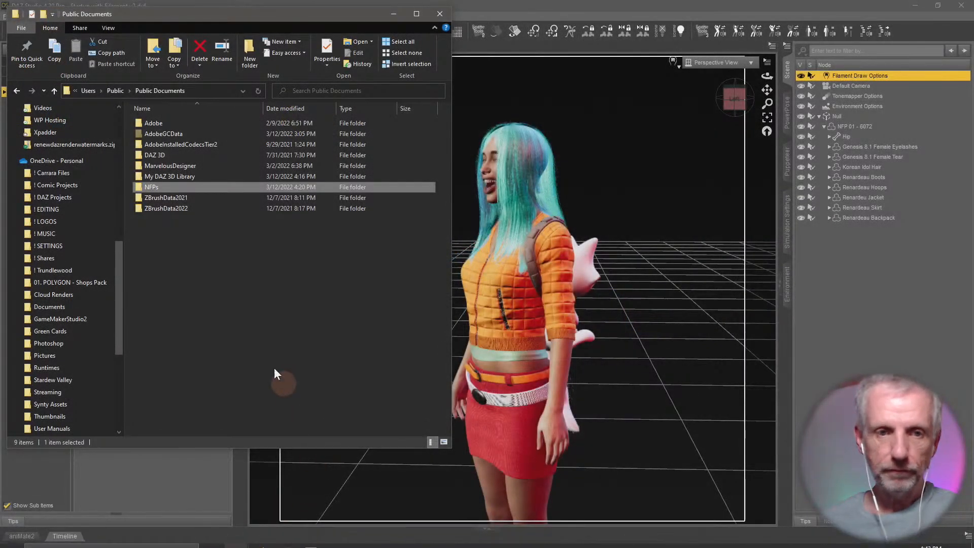
{"action": "scroll", "coordinate": [92, 260], "scroll_direction": "up", "scroll_amount": 6}
{"action": "left_click", "coordinate": [74, 135]}
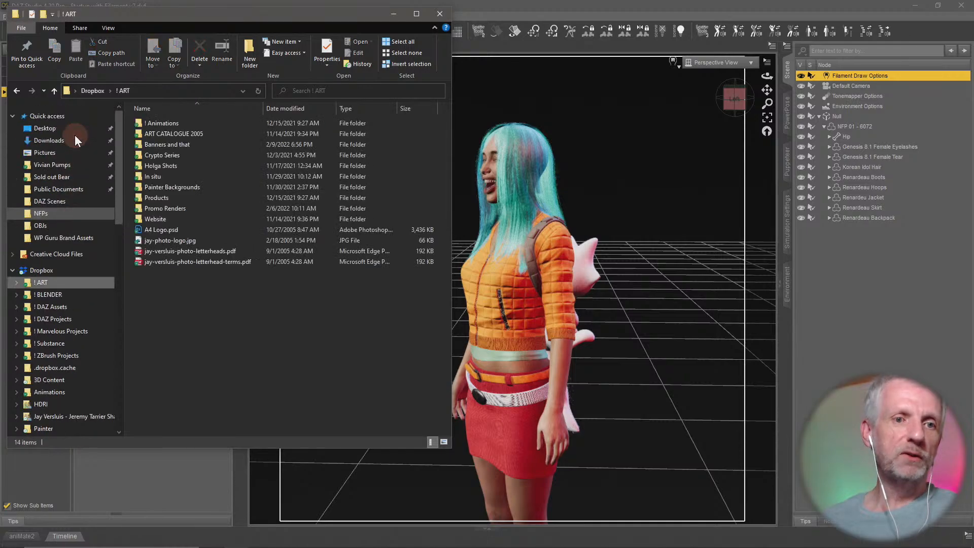
{"action": "left_click", "coordinate": [74, 133]}
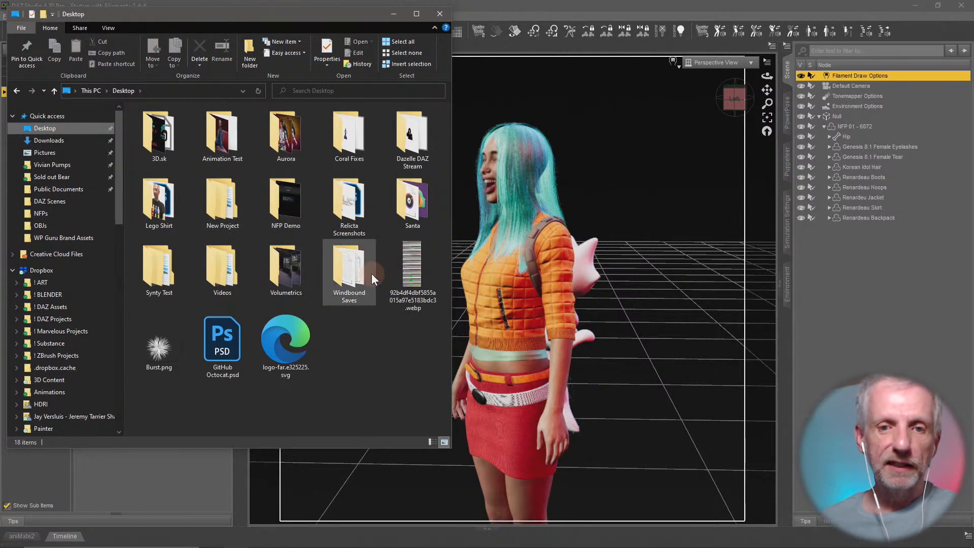
- Open the NFPs folder inside Videos, watch the NFP 6072 Iray.mp4 clip, and close the player and minimize File Explorer
{"action": "double_click", "coordinate": [233, 280]}
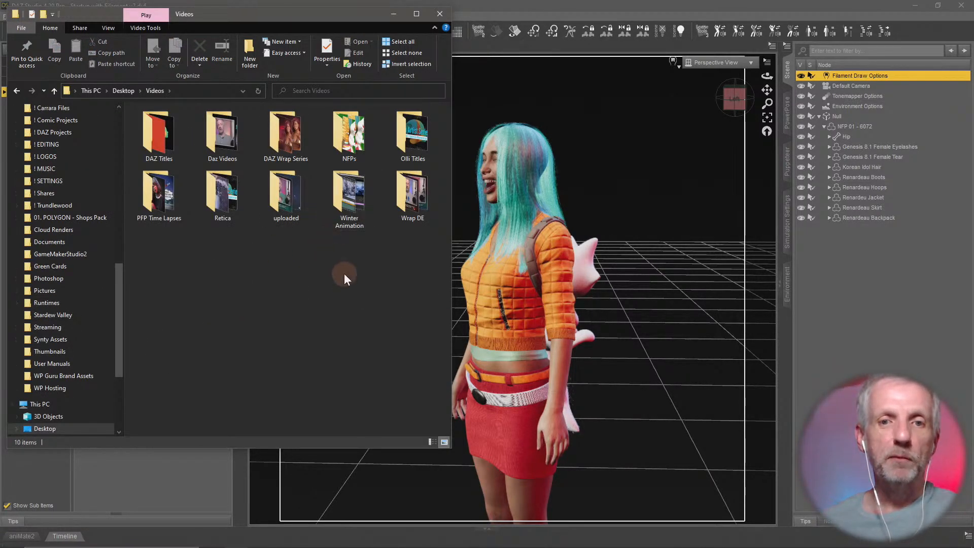
{"action": "double_click", "coordinate": [344, 148]}
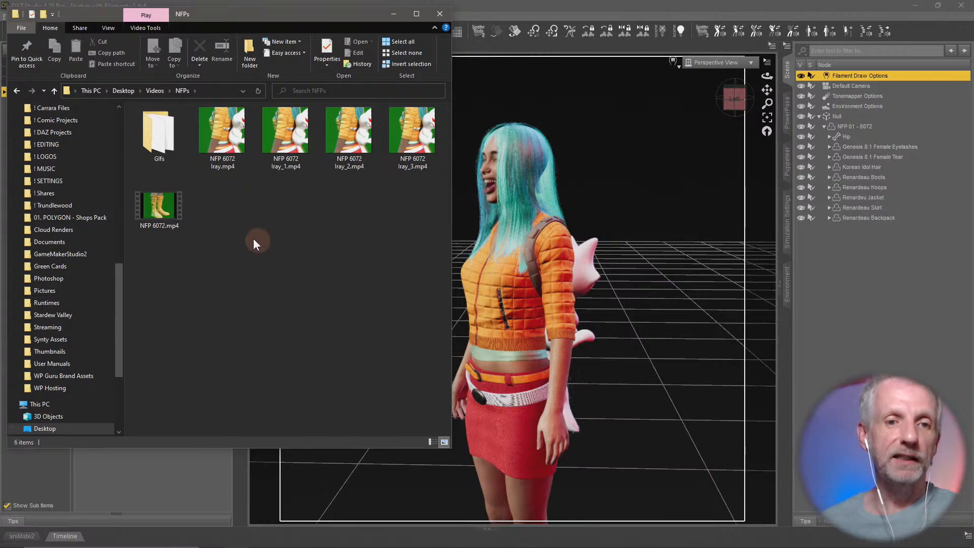
{"action": "double_click", "coordinate": [236, 147]}
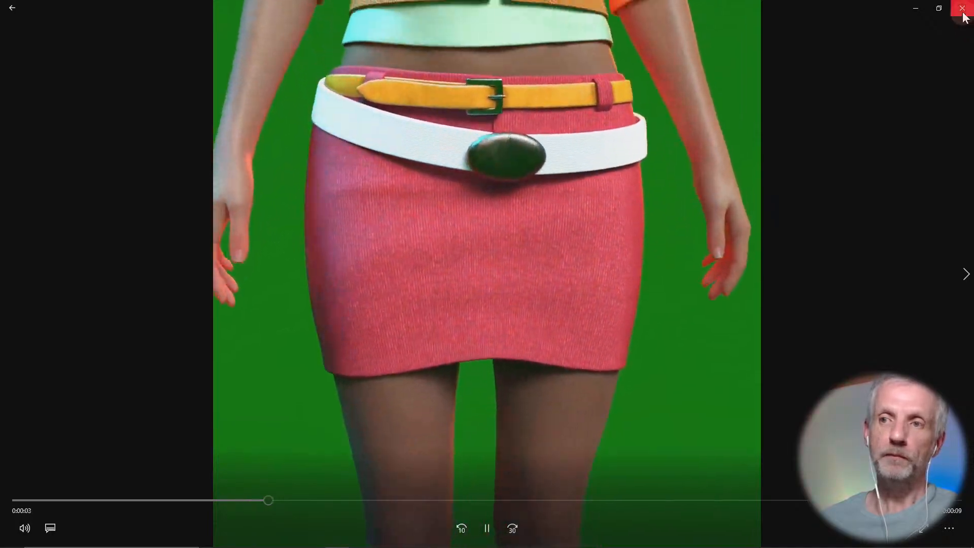
{"action": "left_click", "coordinate": [961, 13]}
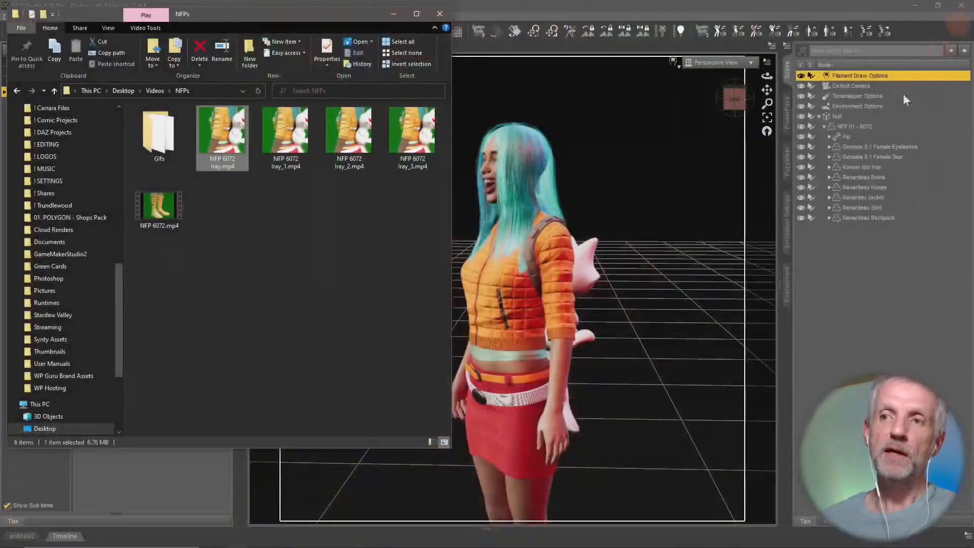
{"action": "left_click", "coordinate": [391, 14]}
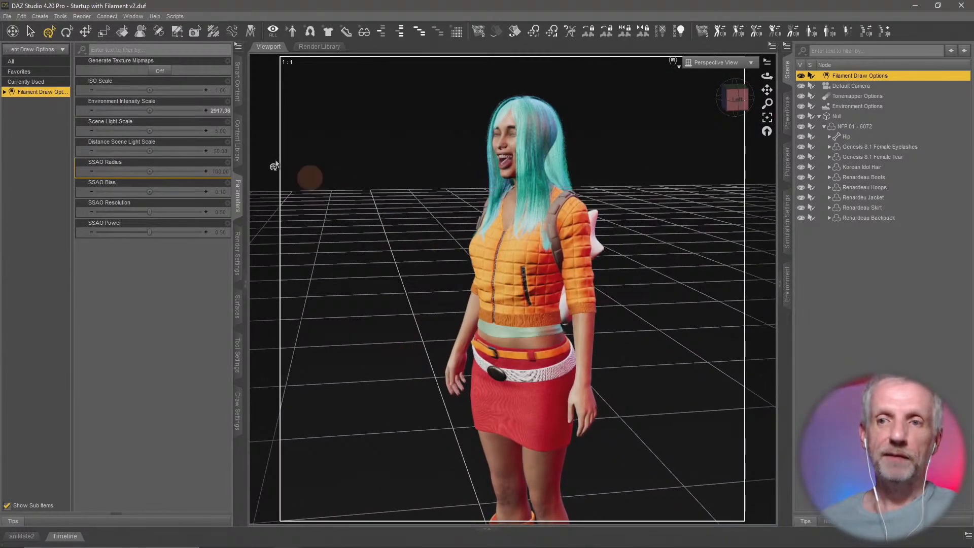
- Select the NFP 01 - 6072 figure and show the Wardrobe category of its Smart Content products
{"action": "left_click", "coordinate": [238, 84]}
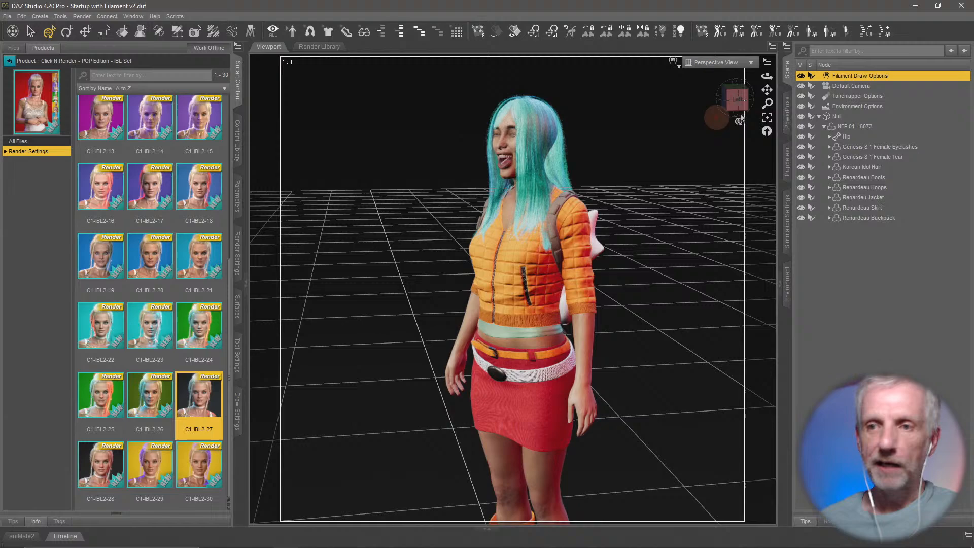
{"action": "left_click", "coordinate": [863, 127]}
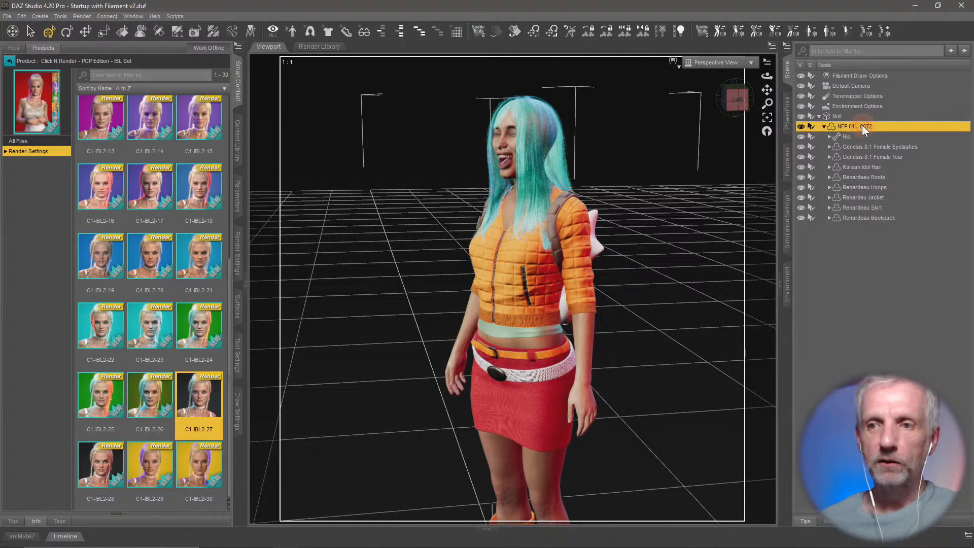
{"action": "left_click", "coordinate": [10, 61]}
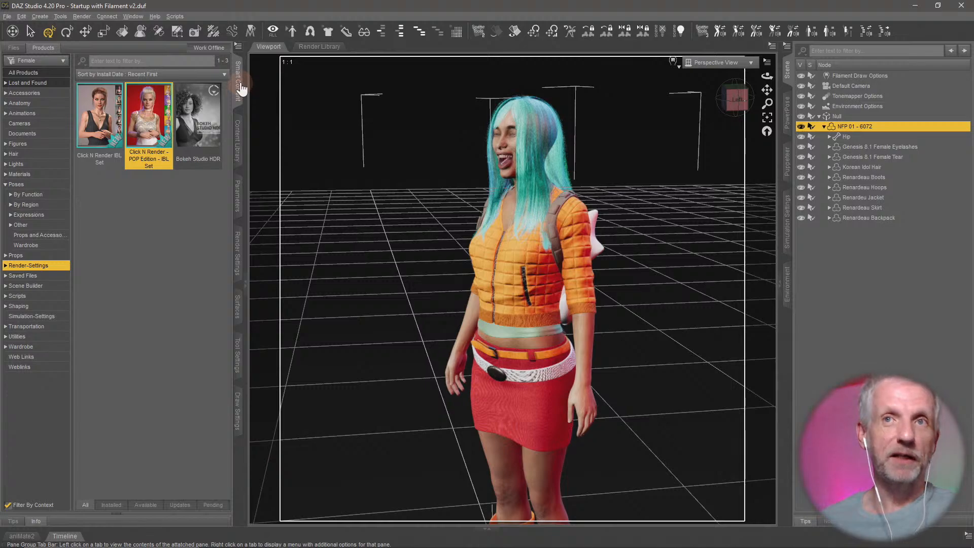
{"action": "left_click", "coordinate": [27, 347]}
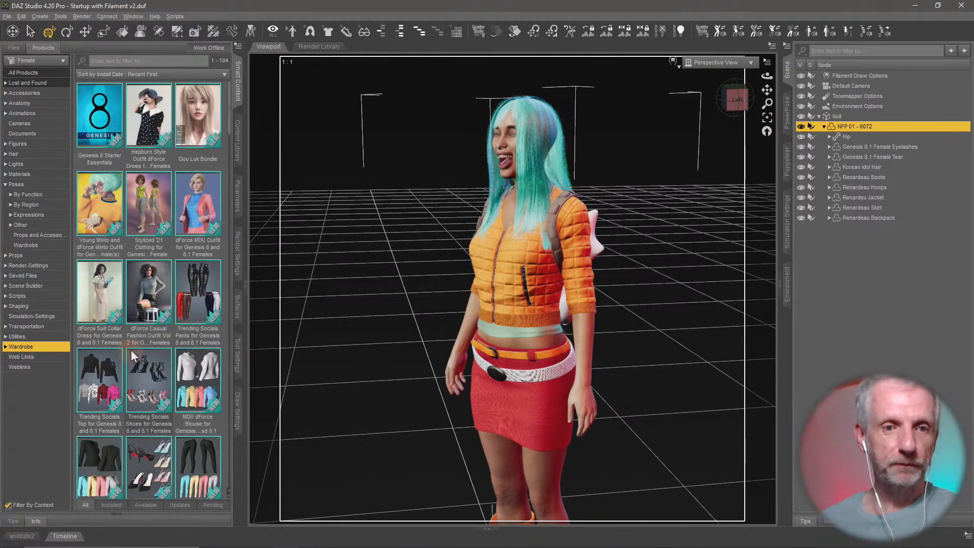
- Browse the wardrobe products for an alternative outfit and select the Stealth Siren Outfit for Genesis 8 Female(s)
{"action": "left_click", "coordinate": [213, 202]}
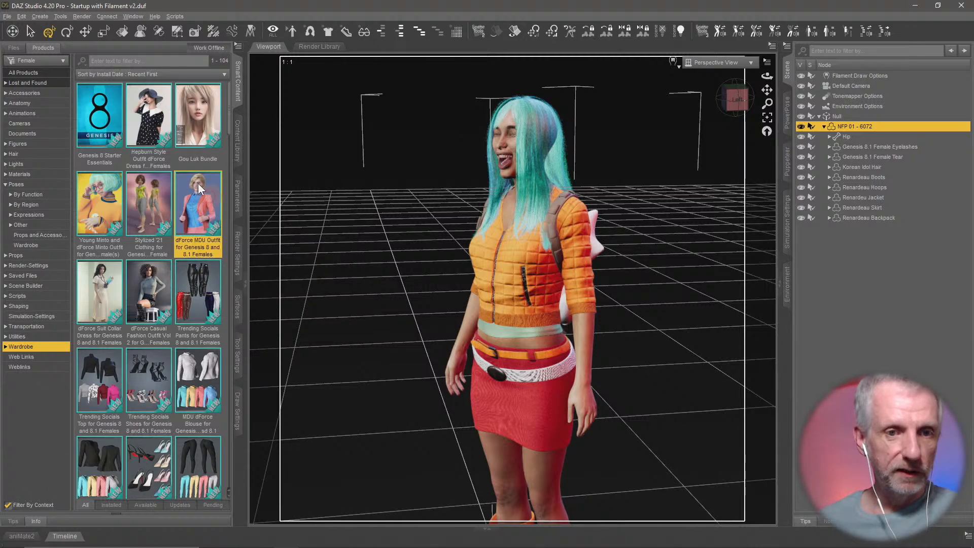
{"action": "left_click", "coordinate": [157, 118]}
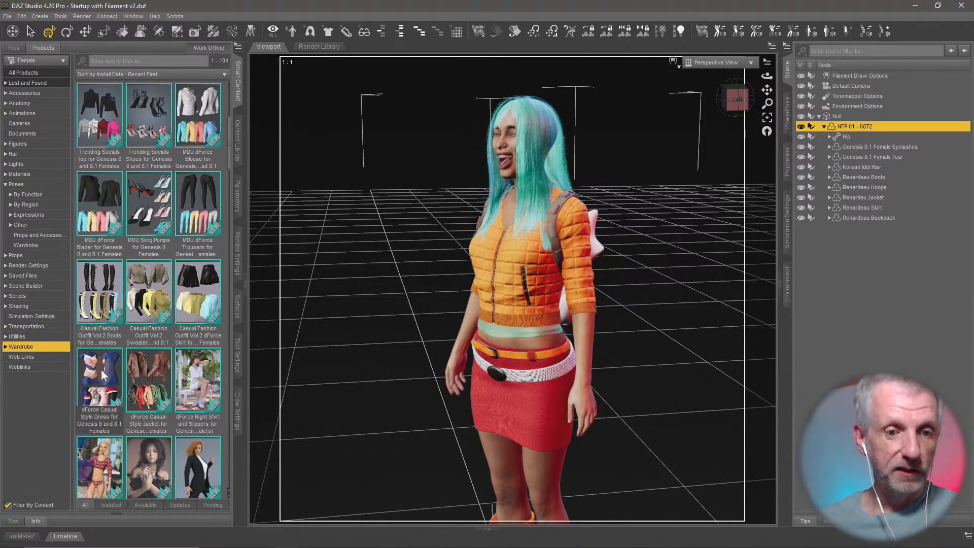
{"action": "mouse_move", "coordinate": [102, 370]}
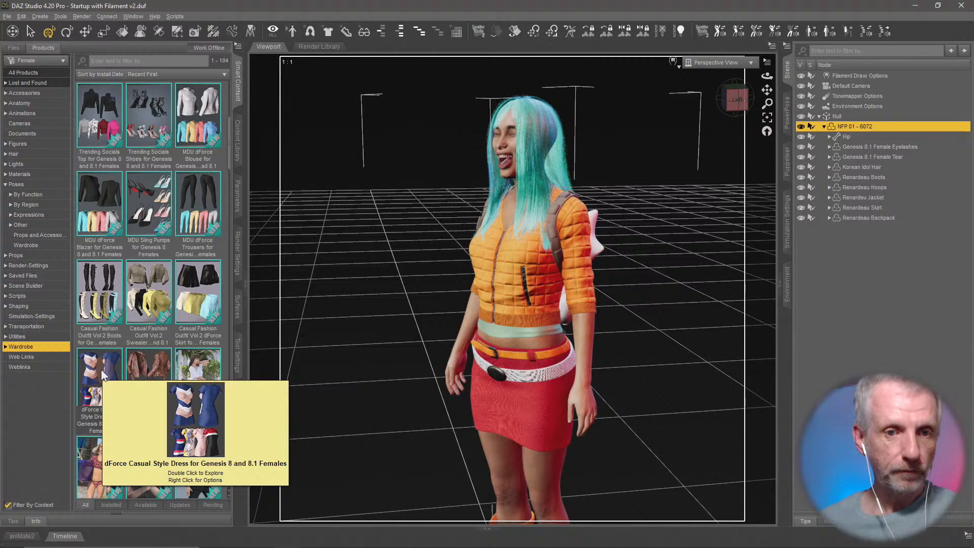
{"action": "mouse_move", "coordinate": [202, 183]}
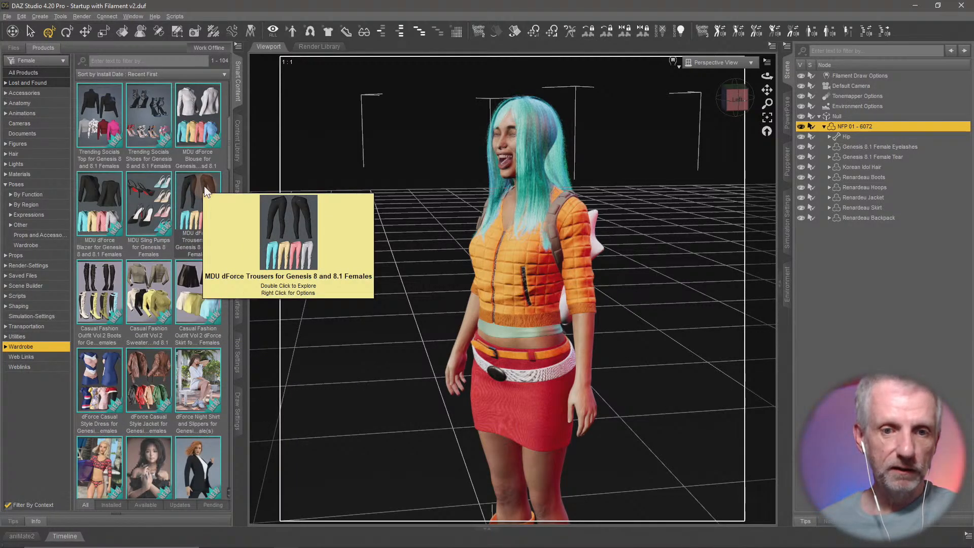
{"action": "left_click", "coordinate": [204, 186]}
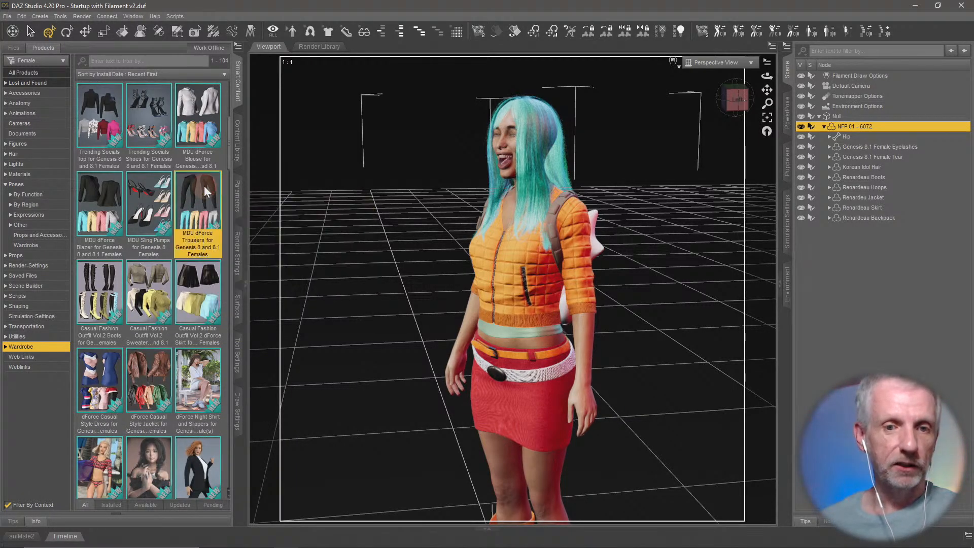
{"action": "scroll", "coordinate": [200, 236], "scroll_direction": "down", "scroll_amount": 5}
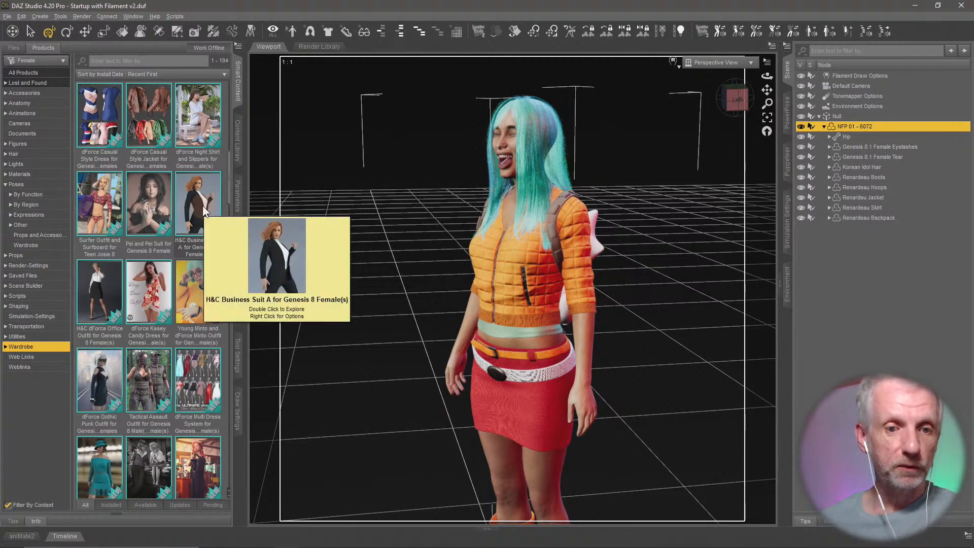
{"action": "scroll", "coordinate": [203, 205], "scroll_direction": "down", "scroll_amount": 5}
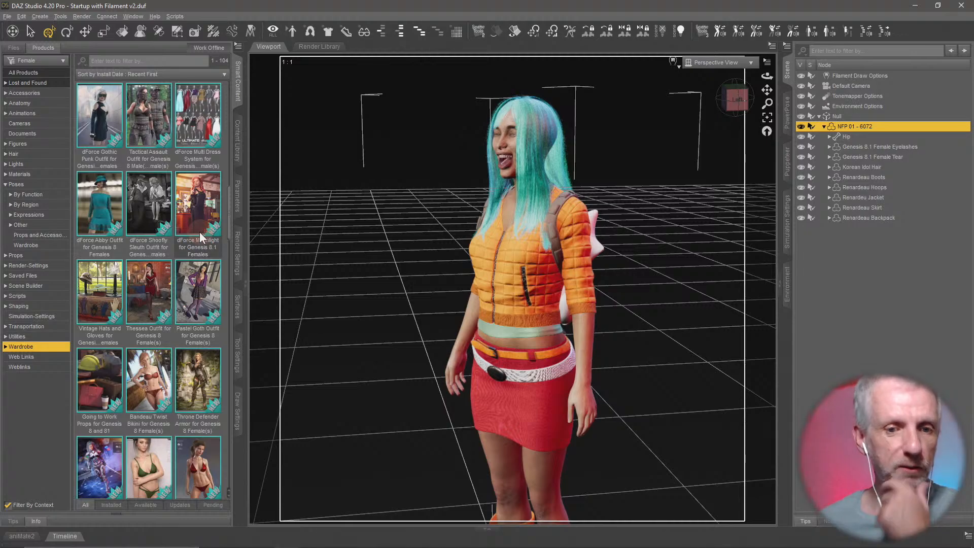
{"action": "scroll", "coordinate": [199, 232], "scroll_direction": "down", "scroll_amount": 5}
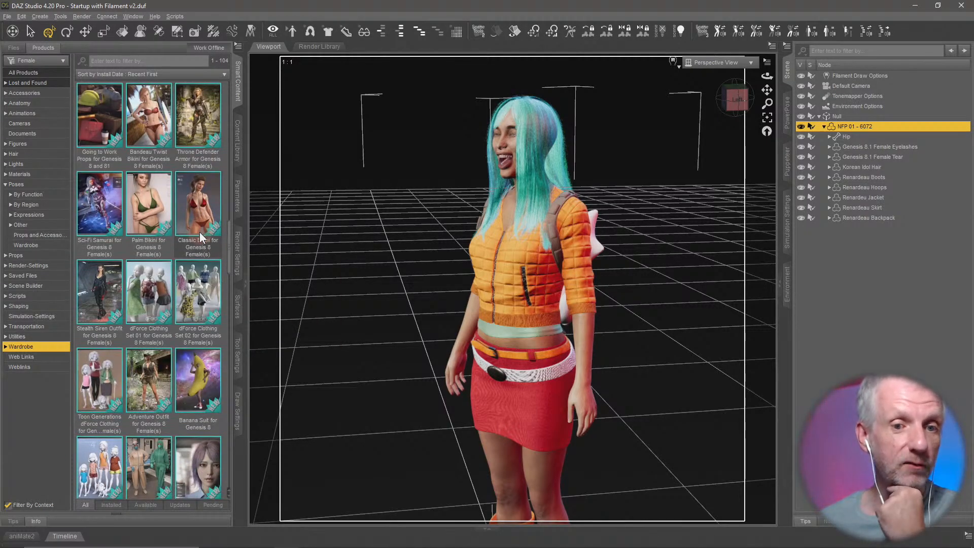
{"action": "mouse_move", "coordinate": [106, 290]}
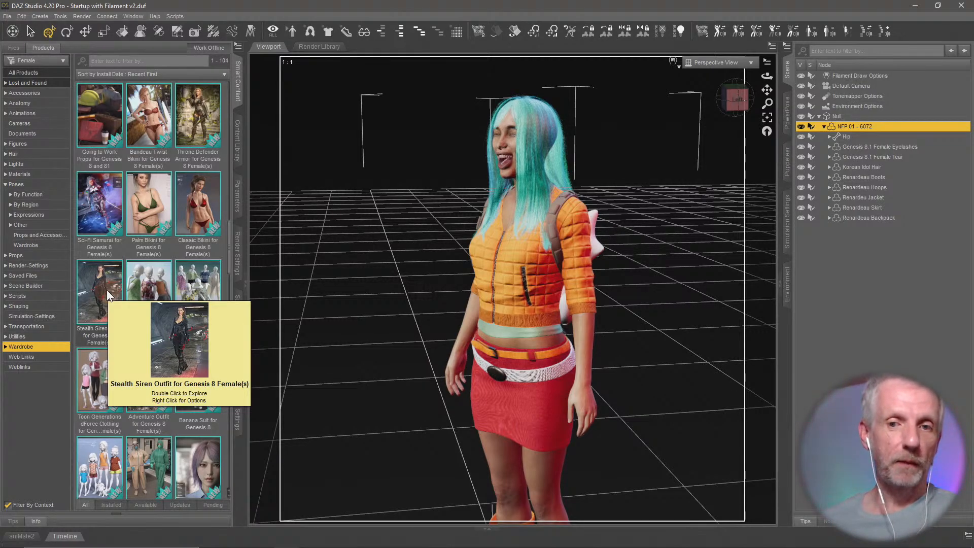
{"action": "left_click", "coordinate": [106, 297]}
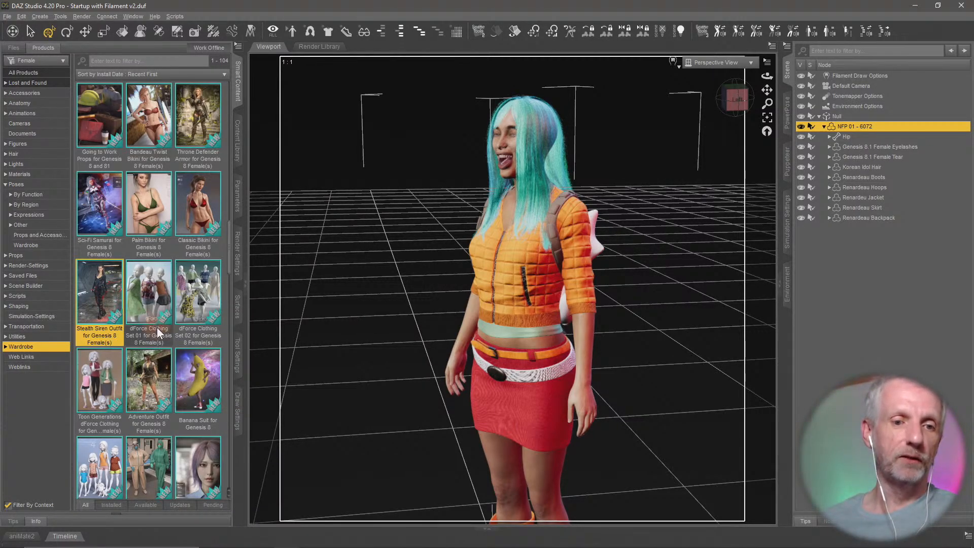
- Look through the remaining wardrobe products as far as the Stellar Spacesuit and return to the Stealth Siren Outfit
{"action": "scroll", "coordinate": [188, 335], "scroll_direction": "down", "scroll_amount": 5}
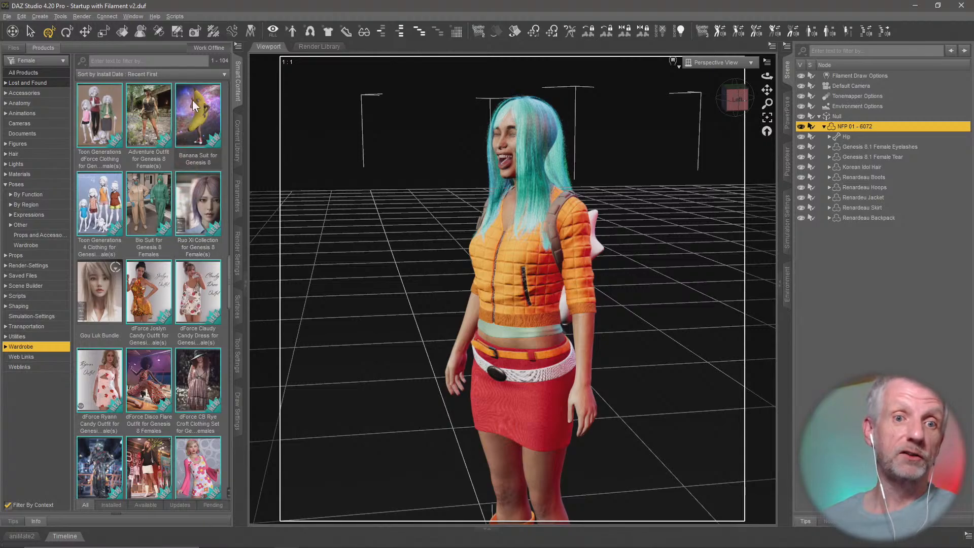
{"action": "scroll", "coordinate": [195, 110], "scroll_direction": "down", "scroll_amount": 2}
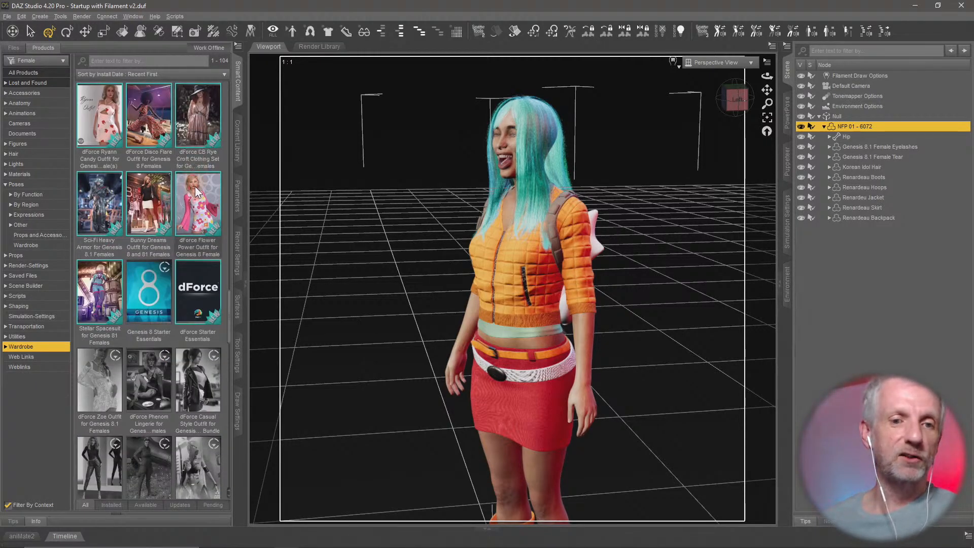
{"action": "scroll", "coordinate": [196, 153], "scroll_direction": "up", "scroll_amount": 5}
{"action": "scroll", "coordinate": [195, 187], "scroll_direction": "down", "scroll_amount": 3}
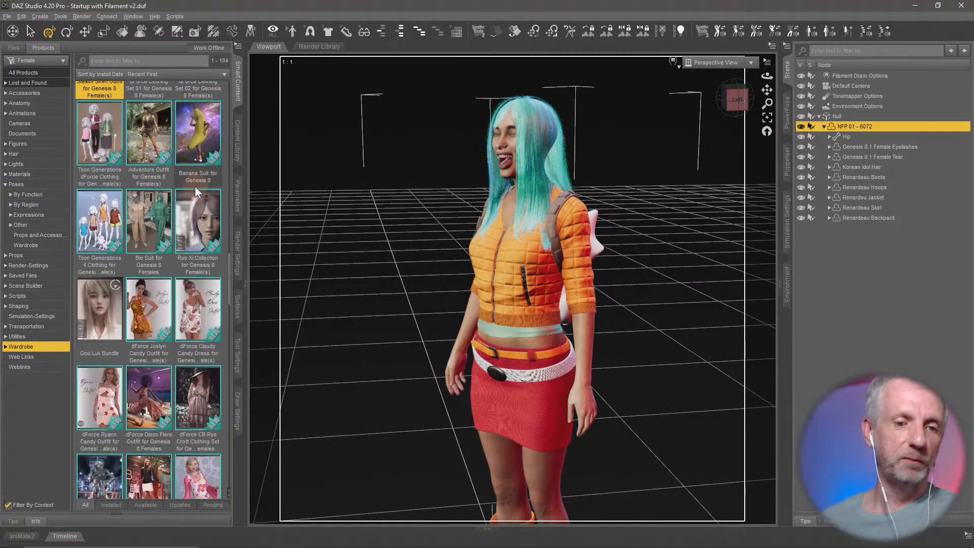
{"action": "scroll", "coordinate": [195, 187], "scroll_direction": "down", "scroll_amount": 5}
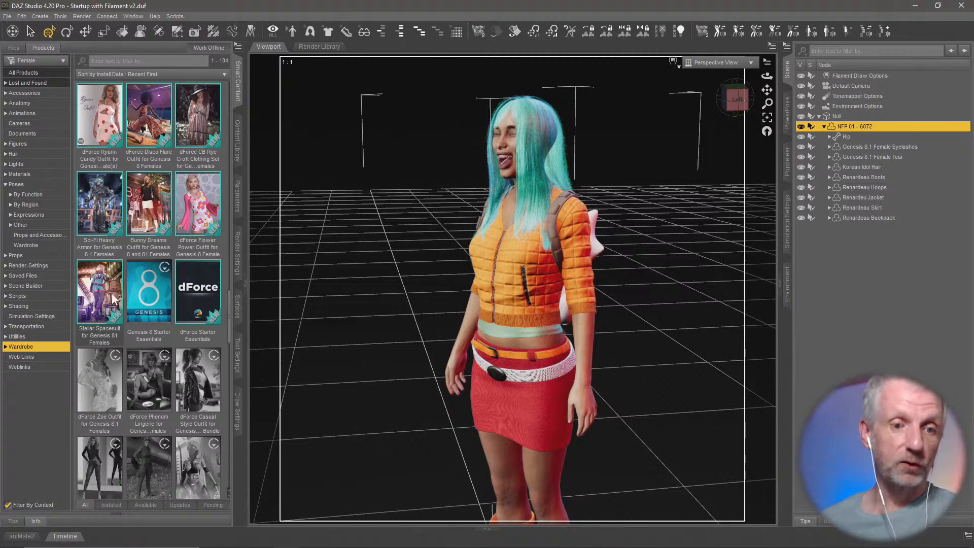
{"action": "mouse_move", "coordinate": [113, 299]}
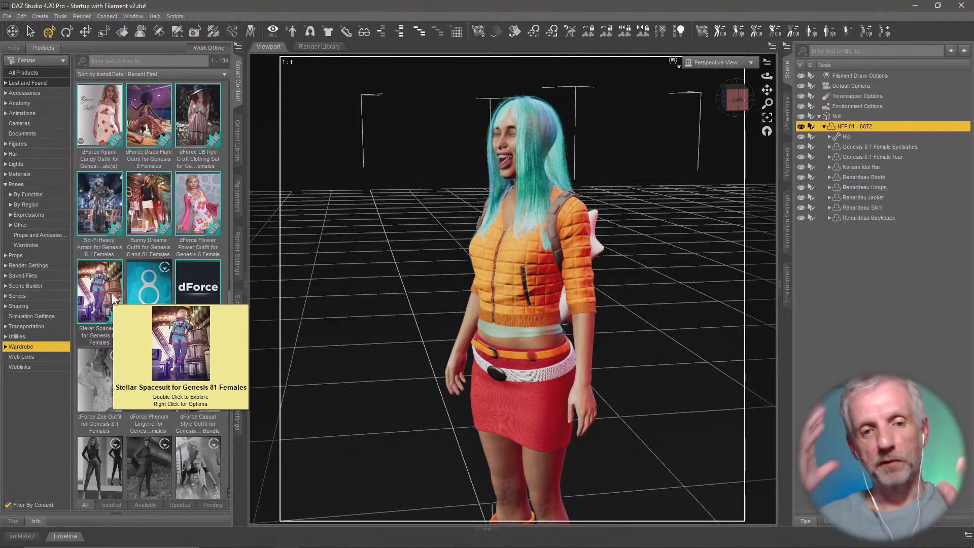
{"action": "scroll", "coordinate": [112, 298], "scroll_direction": "up", "scroll_amount": 10}
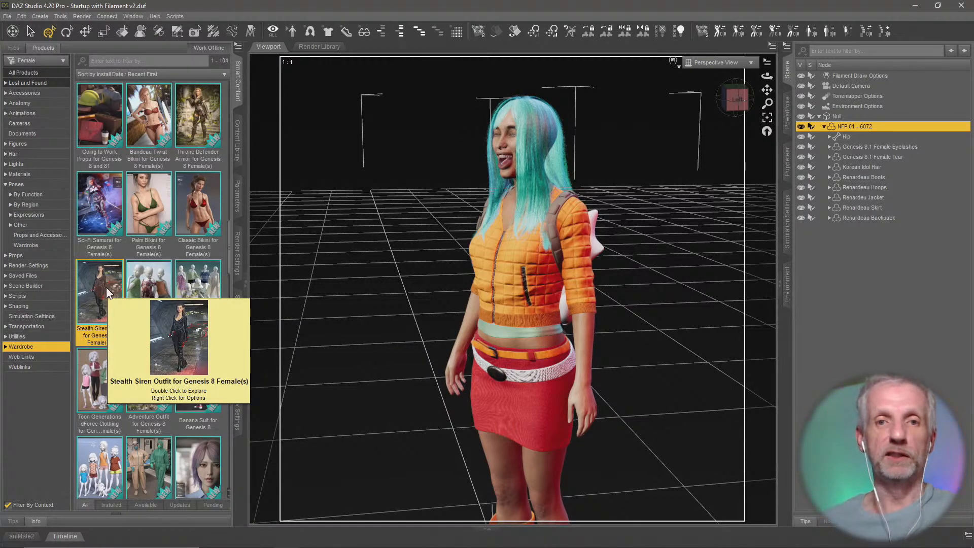
- Switch to Firefox, load the nfp.daz3d.com home page, view it and return to DAZ Studio
{"action": "key", "text": "alt+Tab"}
{"action": "key", "text": "alt+Tab"}
{"action": "key", "text": "alt+Tab"}
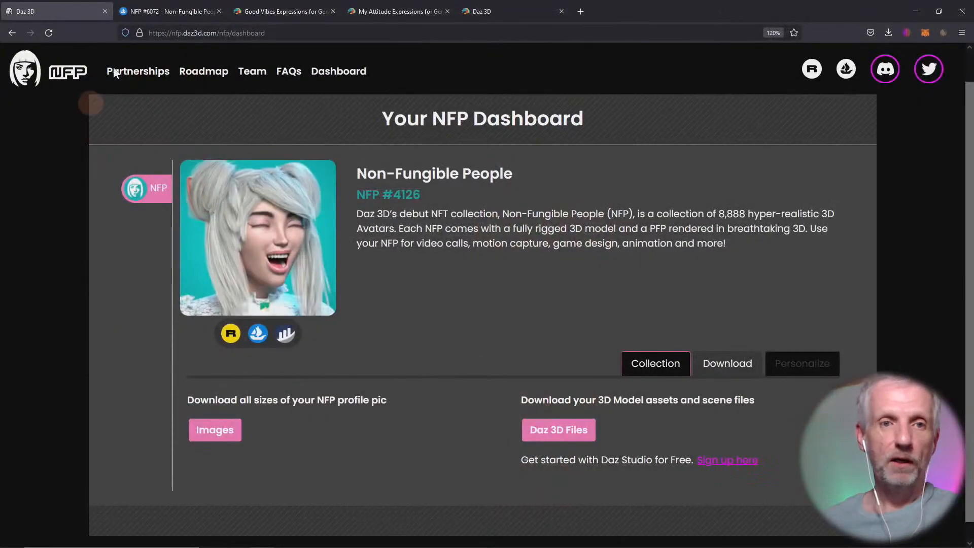
{"action": "left_click", "coordinate": [309, 38]}
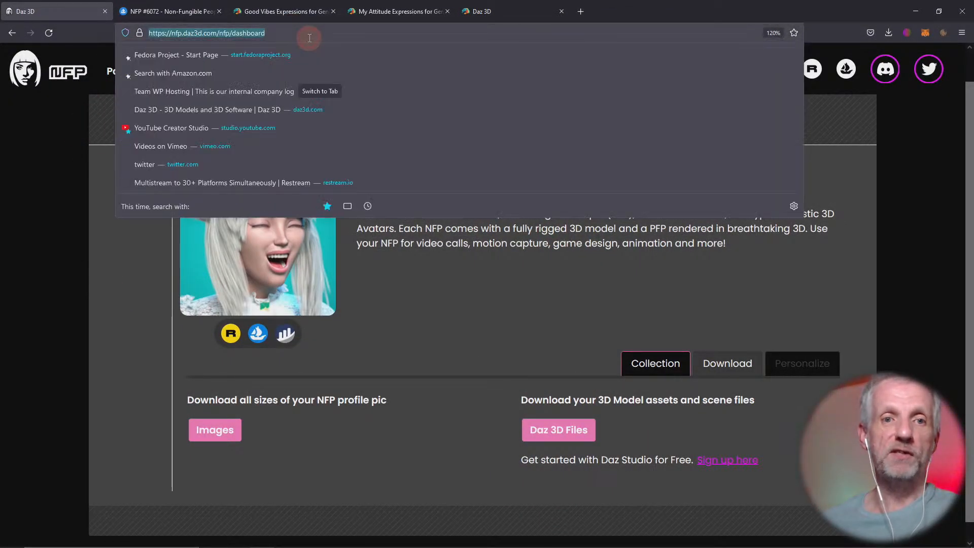
{"action": "type", "text": "nfp.daz3d.com/"}
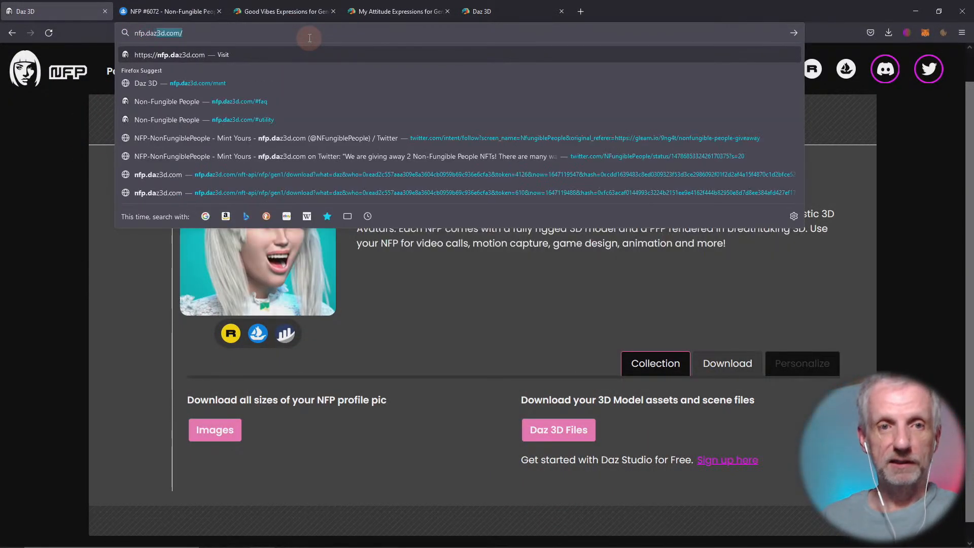
{"action": "key", "text": "Return"}
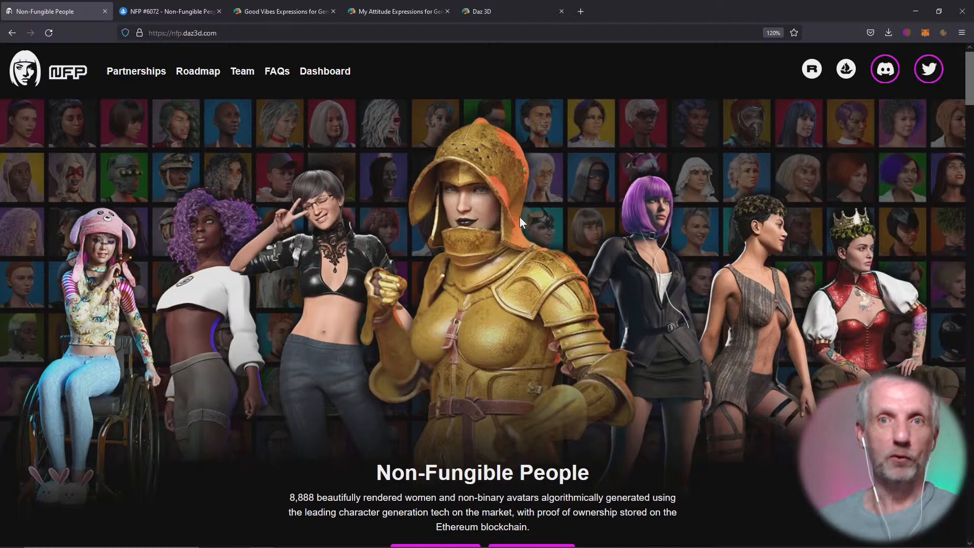
{"action": "key", "text": "alt+Tab"}
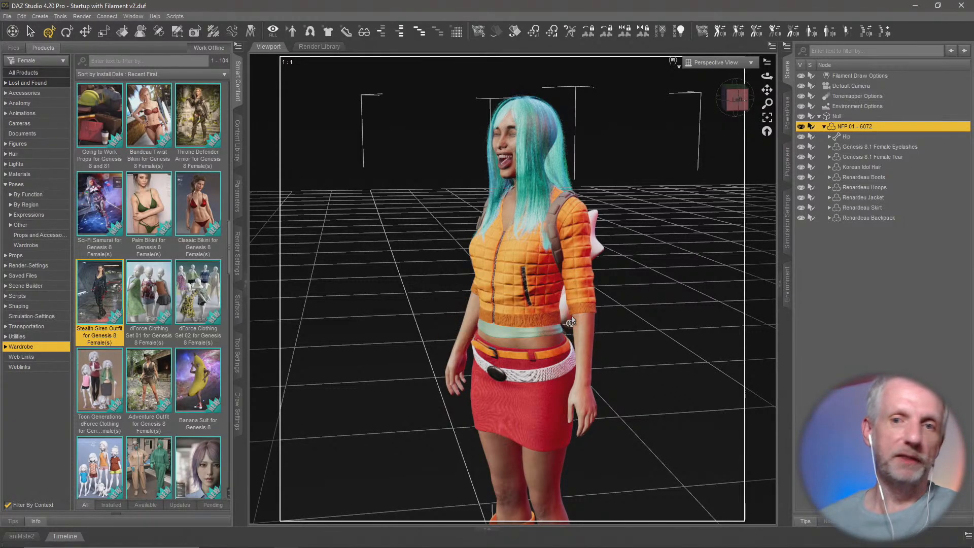
- Open the Stealth Siren Outfit product and load its complete !Outfit wearable onto the NFP 01 - 6072 figure
{"action": "mouse_move", "coordinate": [511, 318]}
{"action": "middle_mouse_down"}
{"action": "mouse_move", "coordinate": [198, 318]}
{"action": "mouse_move", "coordinate": [511, 315]}
{"action": "mouse_move", "coordinate": [511, 306]}
{"action": "middle_mouse_up"}
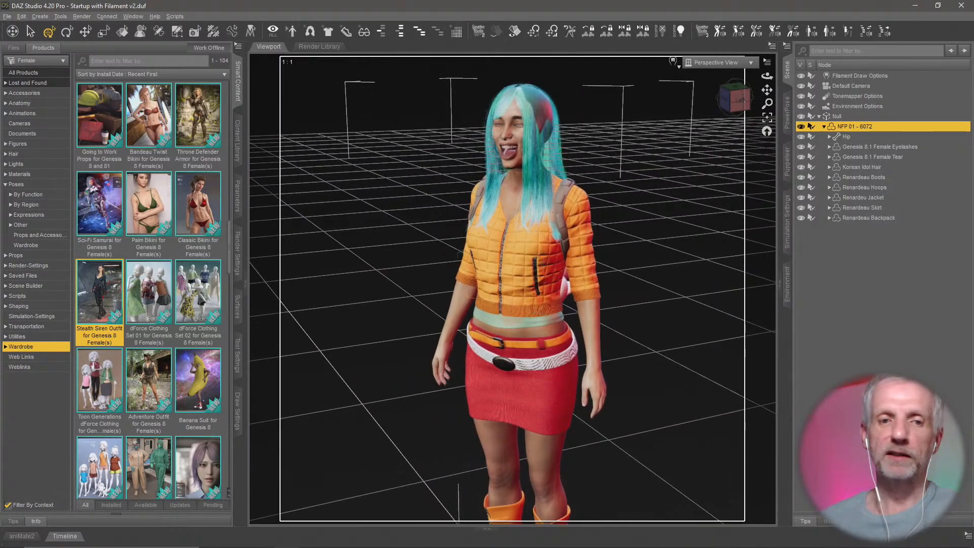
{"action": "double_click", "coordinate": [85, 291]}
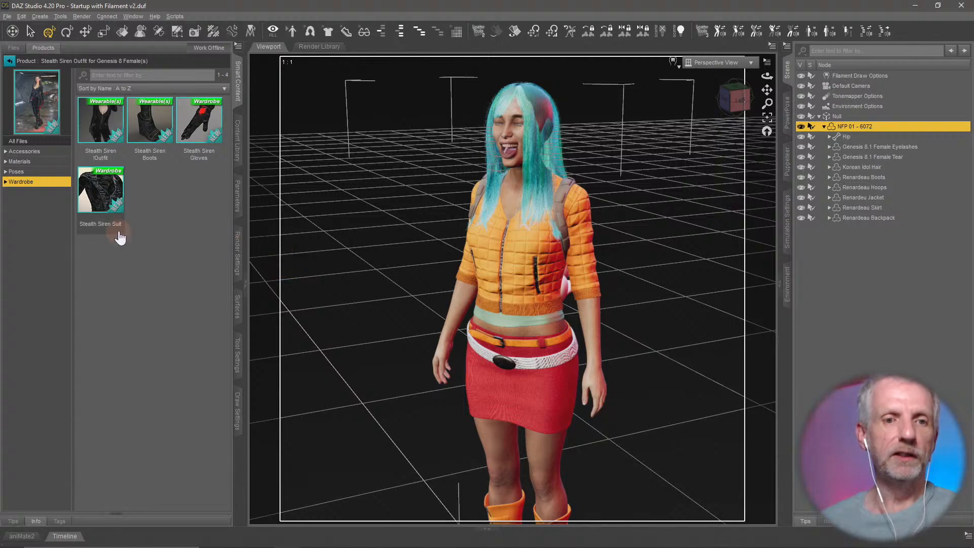
{"action": "double_click", "coordinate": [125, 135]}
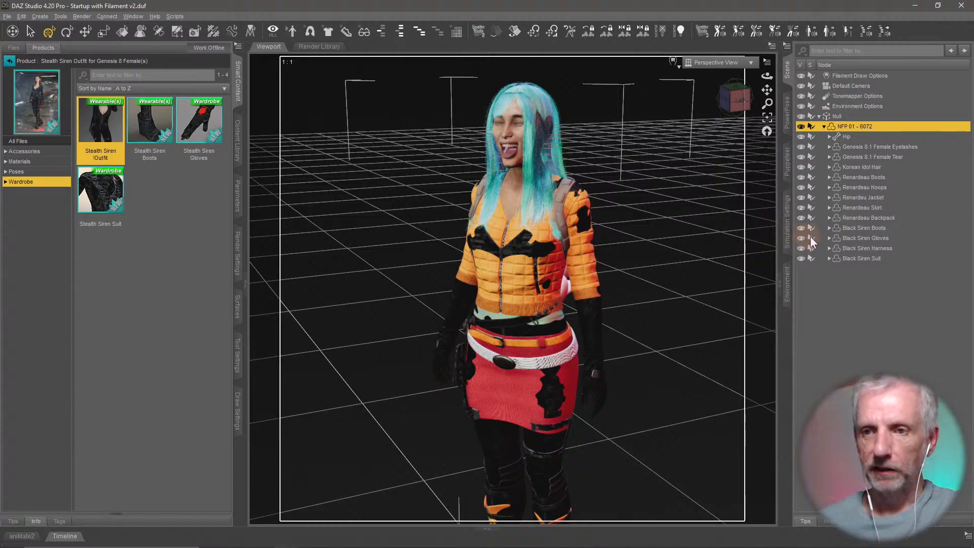
- Hide the Korean Idol Hair and the Renardeau Boots, Hoops, Jacket and Skirt on the NFP 01 - 6072 figure
{"action": "left_click", "coordinate": [865, 229]}
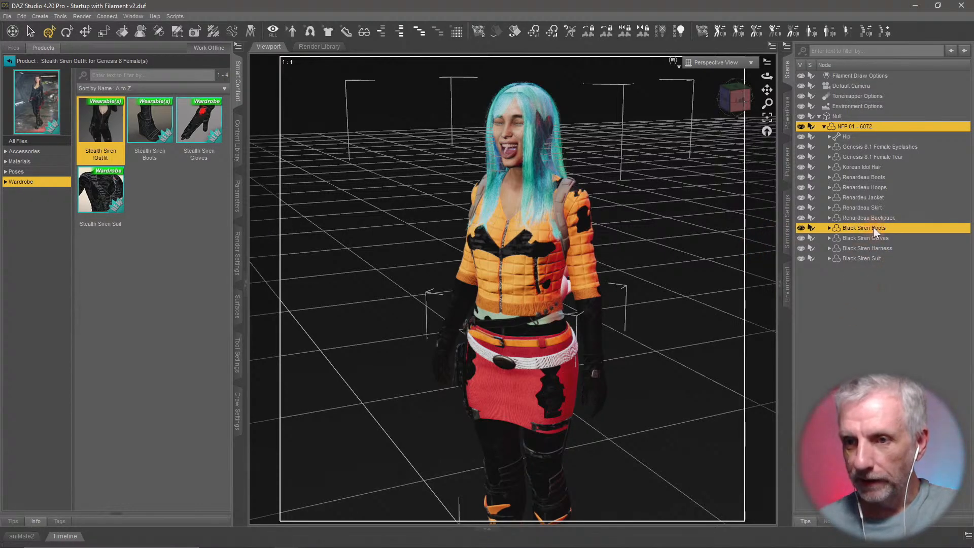
{"action": "left_click", "coordinate": [801, 167]}
{"action": "left_click", "coordinate": [801, 178]}
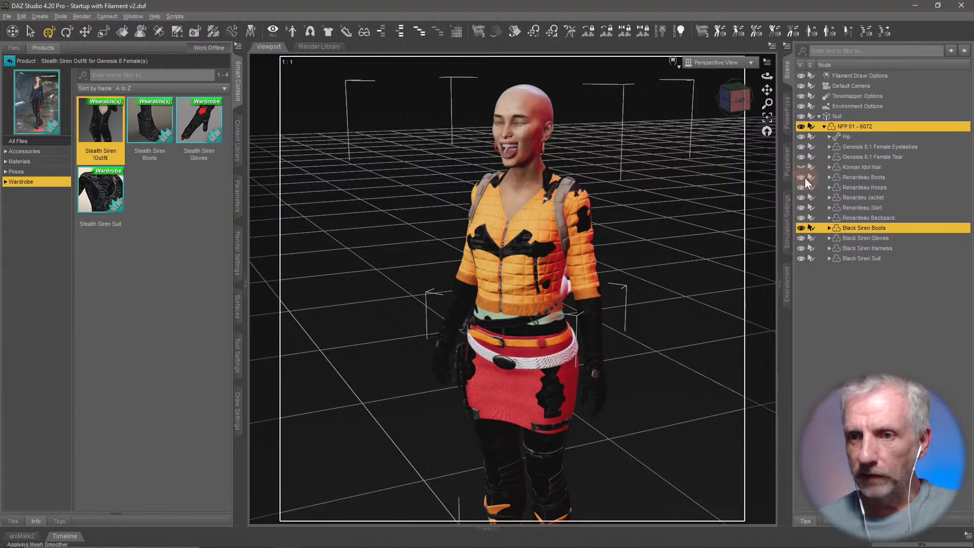
{"action": "left_click", "coordinate": [801, 187]}
{"action": "left_click", "coordinate": [802, 198]}
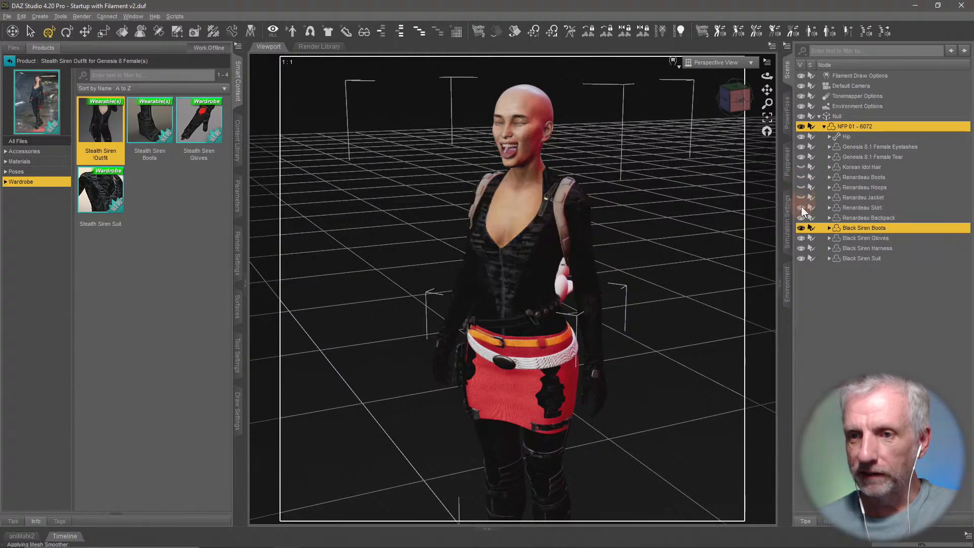
{"action": "left_click", "coordinate": [802, 207]}
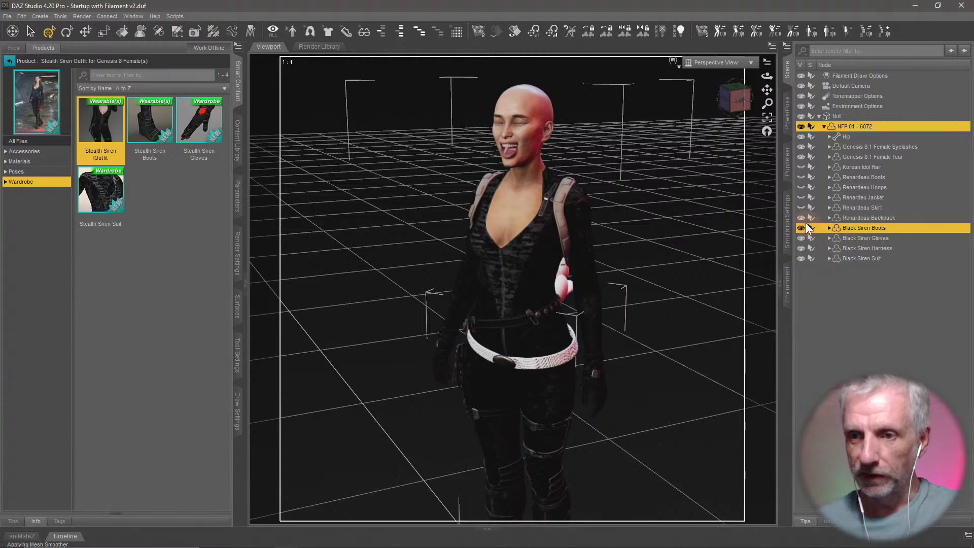
- Inspect the Renardeau Backpack from the side, try hiding it and make it visible again
{"action": "middle_click_drag", "start_coordinate": [634, 264], "coordinate": [695, 279]}
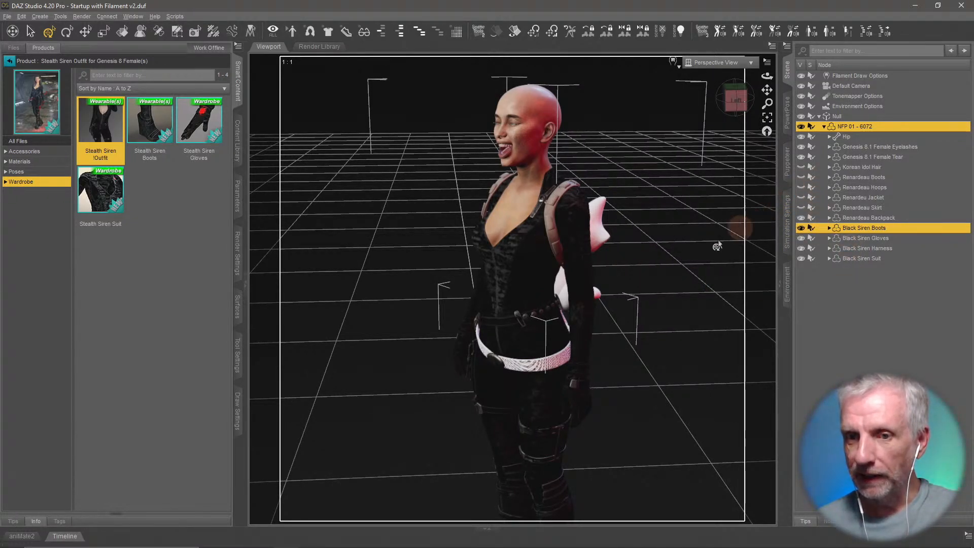
{"action": "mouse_move", "coordinate": [668, 266]}
{"action": "middle_mouse_down"}
{"action": "mouse_move", "coordinate": [741, 254]}
{"action": "mouse_move", "coordinate": [667, 268]}
{"action": "middle_mouse_up"}
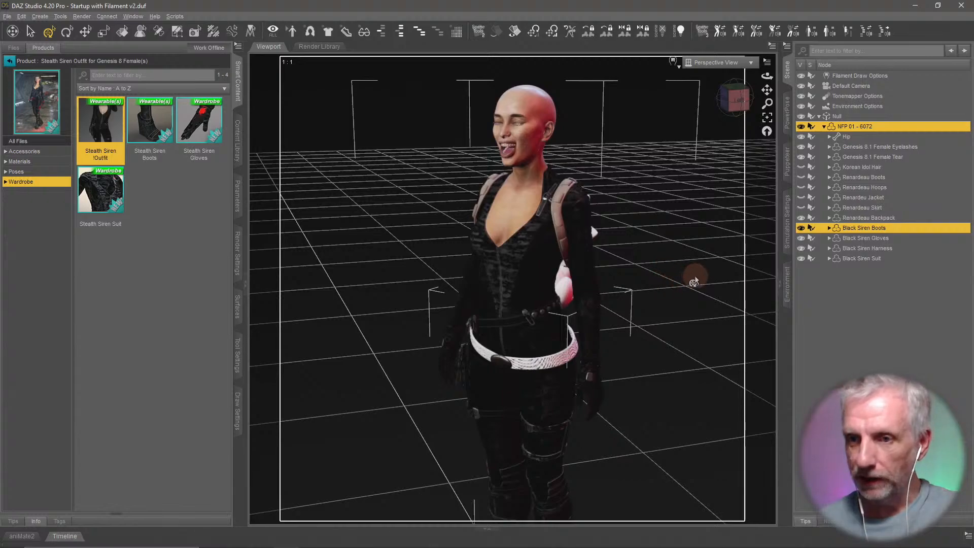
{"action": "left_click", "coordinate": [801, 217]}
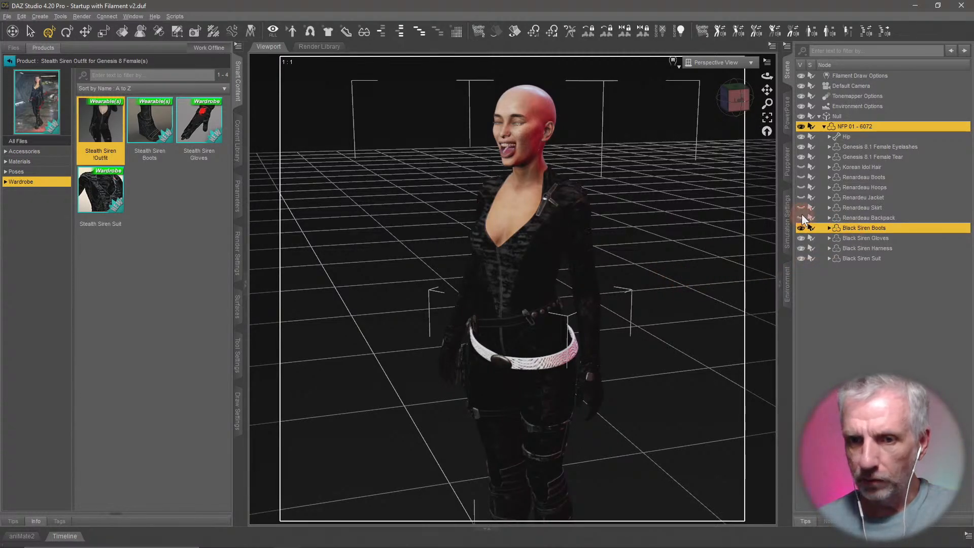
{"action": "left_click", "coordinate": [801, 217]}
- Select the Renardeau Belt on the figure's waist, hide it and collapse the Renardeau Skirt group
{"action": "right_click", "coordinate": [571, 351]}
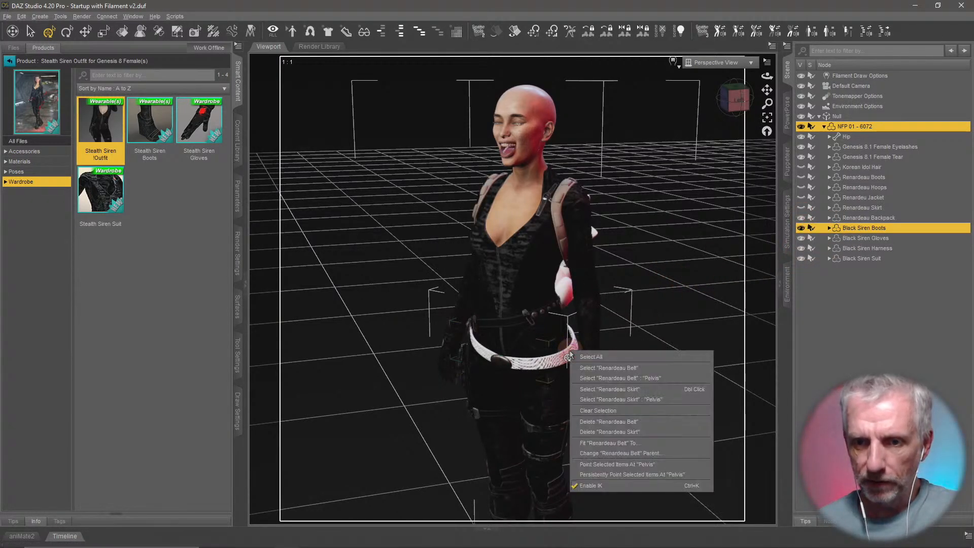
{"action": "left_click", "coordinate": [601, 368]}
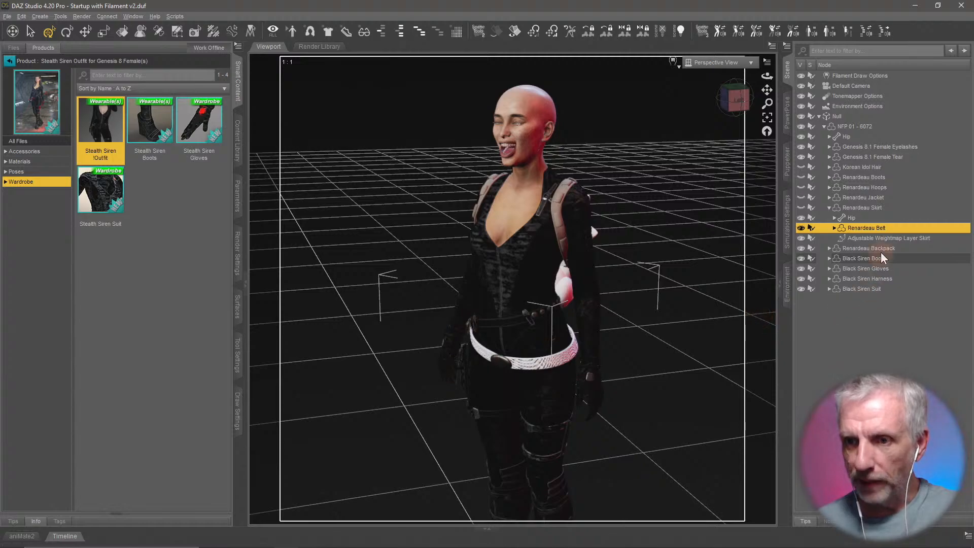
{"action": "left_click", "coordinate": [801, 227]}
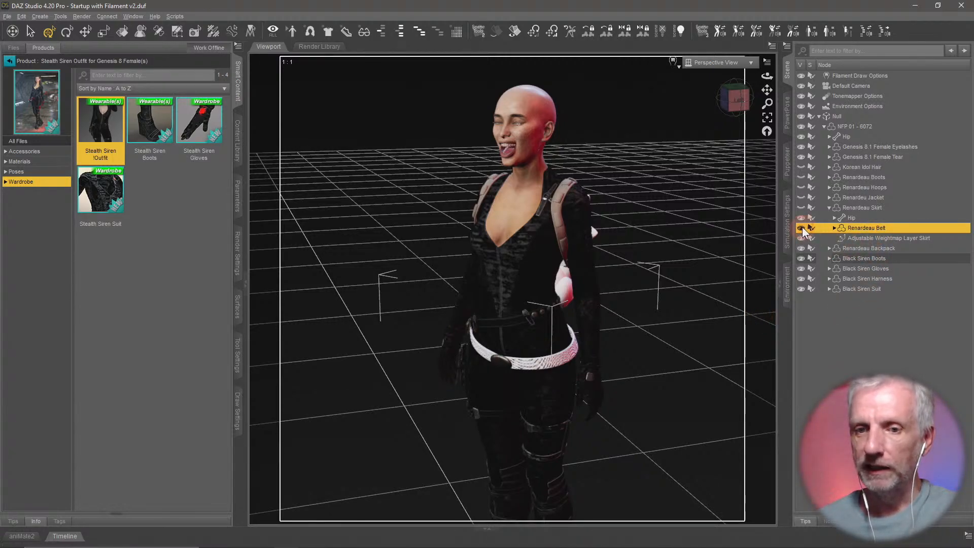
{"action": "left_click", "coordinate": [829, 208]}
- Make the Korean Idol Hair visible again and frame the figure's head and upper body
{"action": "middle_click_drag", "start_coordinate": [636, 269], "coordinate": [640, 293]}
{"action": "scroll", "coordinate": [632, 268], "scroll_direction": "up", "scroll_amount": 3}
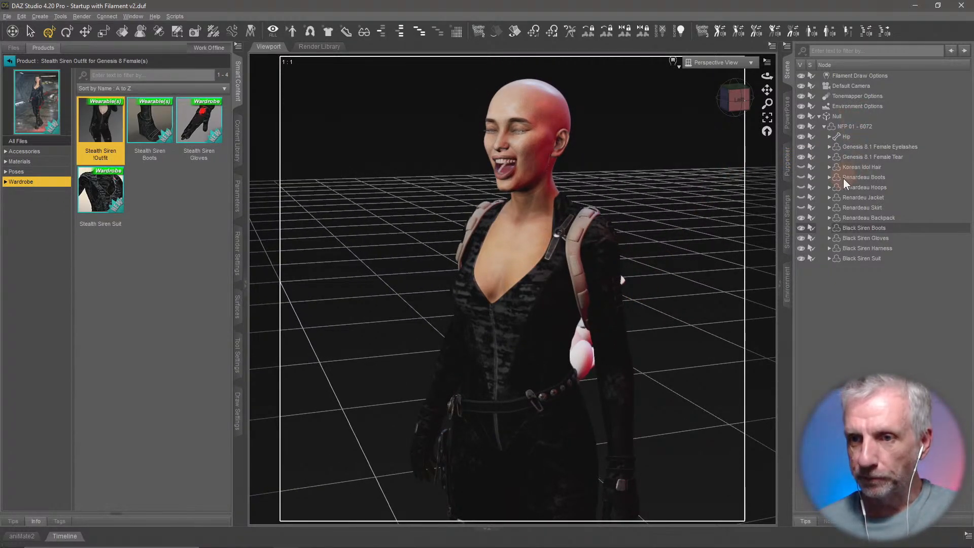
{"action": "left_click", "coordinate": [801, 167]}
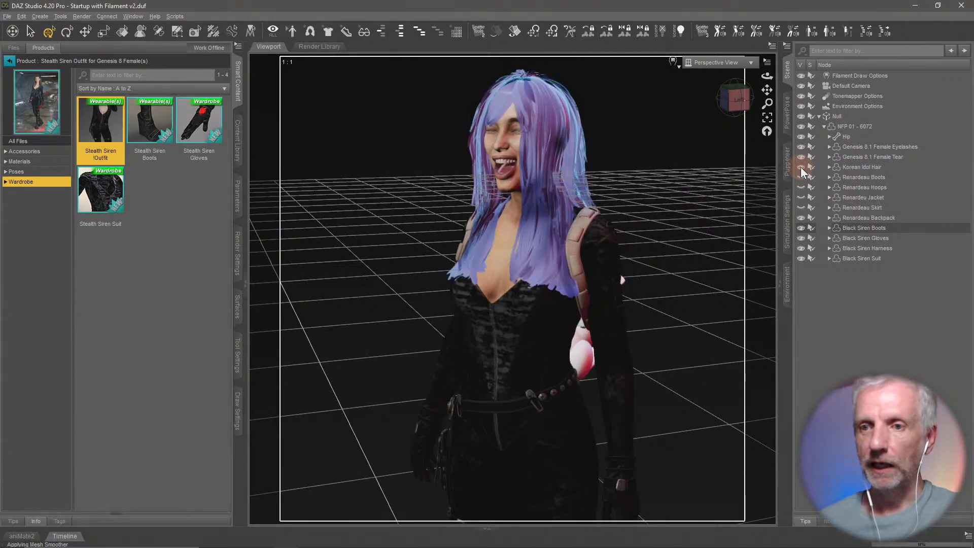
{"action": "scroll", "coordinate": [647, 216], "scroll_direction": "up", "scroll_amount": 3}
{"action": "middle_click_drag", "start_coordinate": [646, 215], "coordinate": [643, 227]}
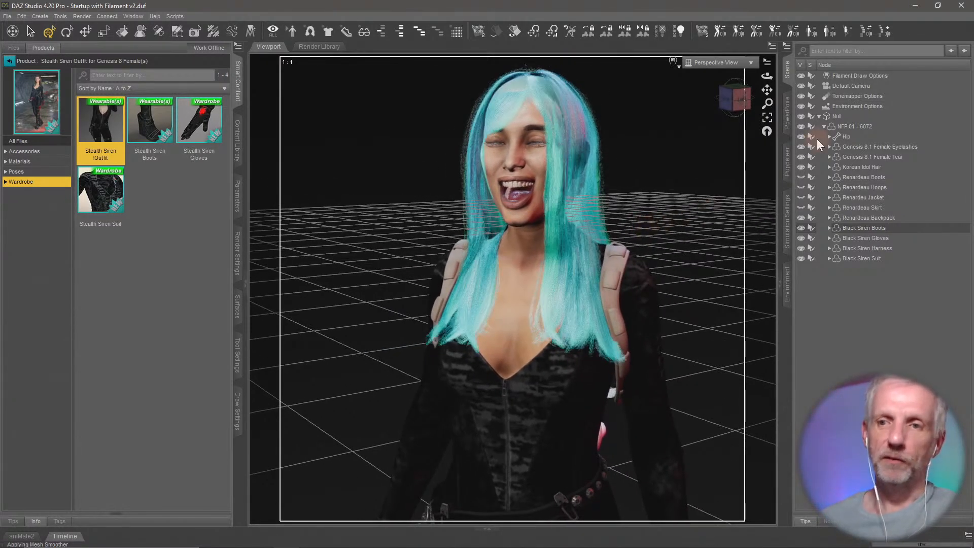
- Change the NFP 01 - 6072 figure's facial expression by blending between the stored Puppeteer points in Preview mode
{"action": "left_click", "coordinate": [861, 125]}
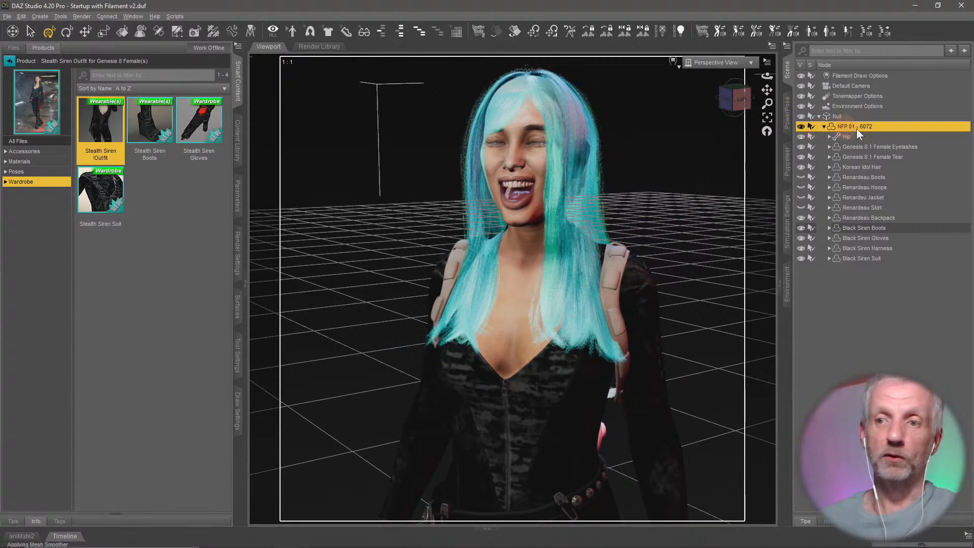
{"action": "left_click", "coordinate": [788, 162]}
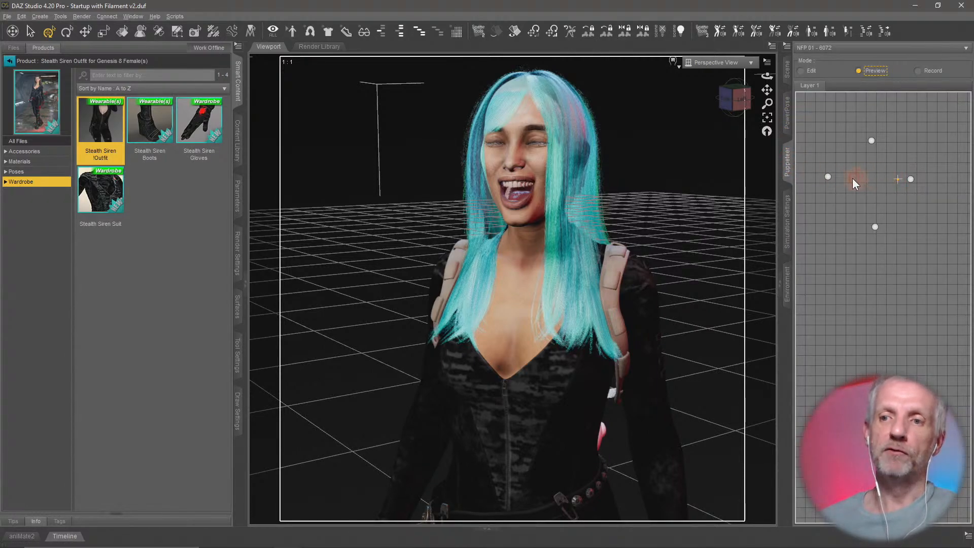
{"action": "left_click_drag", "start_coordinate": [844, 173], "coordinate": [840, 169]}
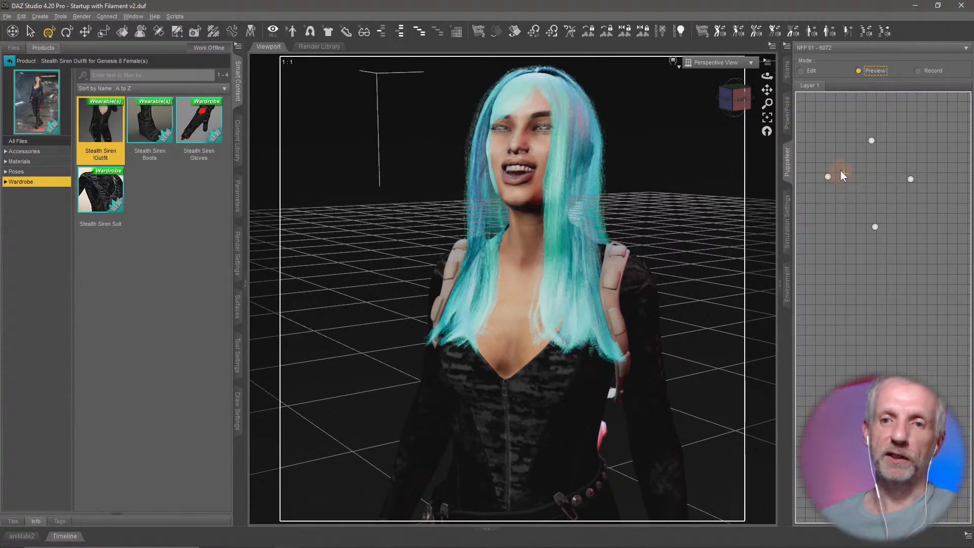
{"action": "left_click_drag", "start_coordinate": [855, 208], "coordinate": [851, 161]}
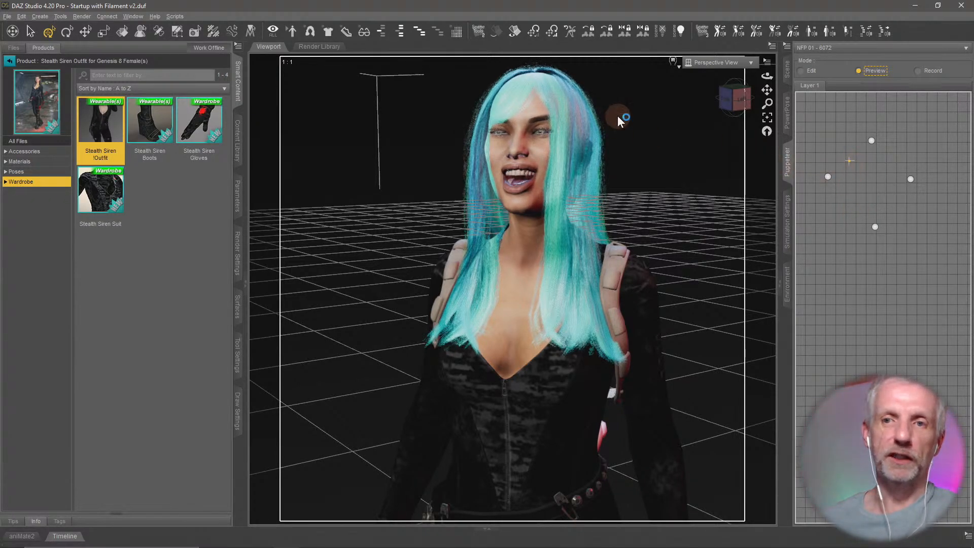
- Switch the viewport to the photorealistic rendered draw style and view the figure's head and chest from the front
{"action": "scroll", "coordinate": [592, 175], "scroll_direction": "up", "scroll_amount": 2}
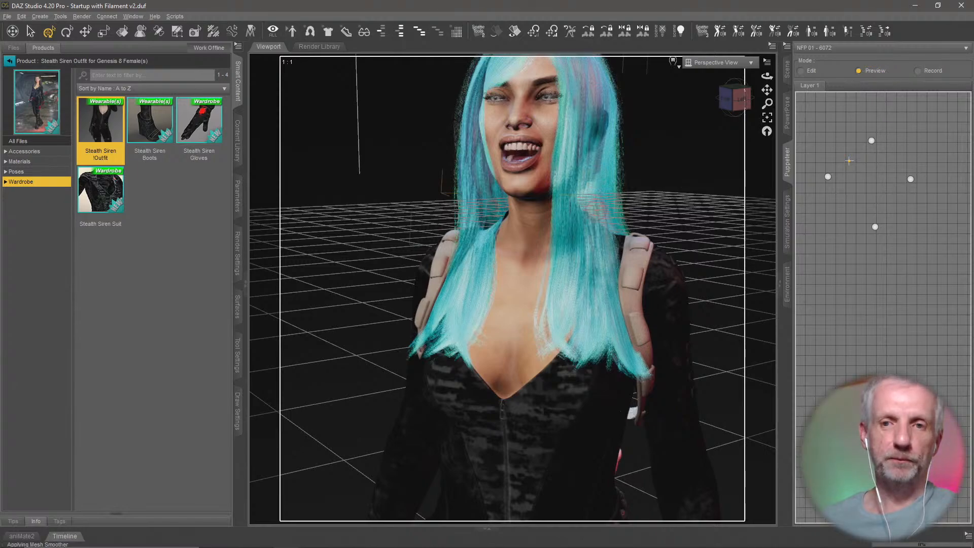
{"action": "middle_click_drag", "start_coordinate": [592, 175], "coordinate": [603, 246]}
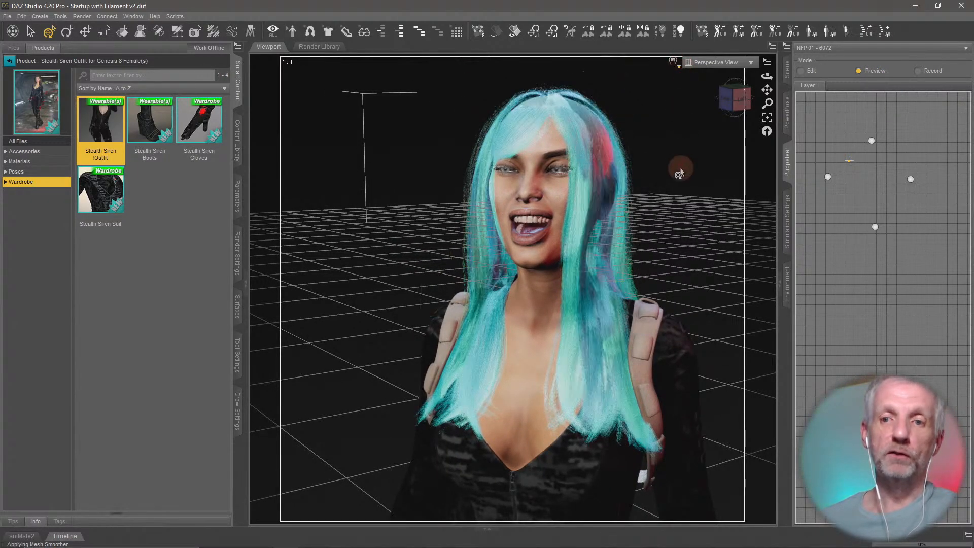
{"action": "left_click", "coordinate": [673, 62]}
{"action": "left_click", "coordinate": [682, 236]}
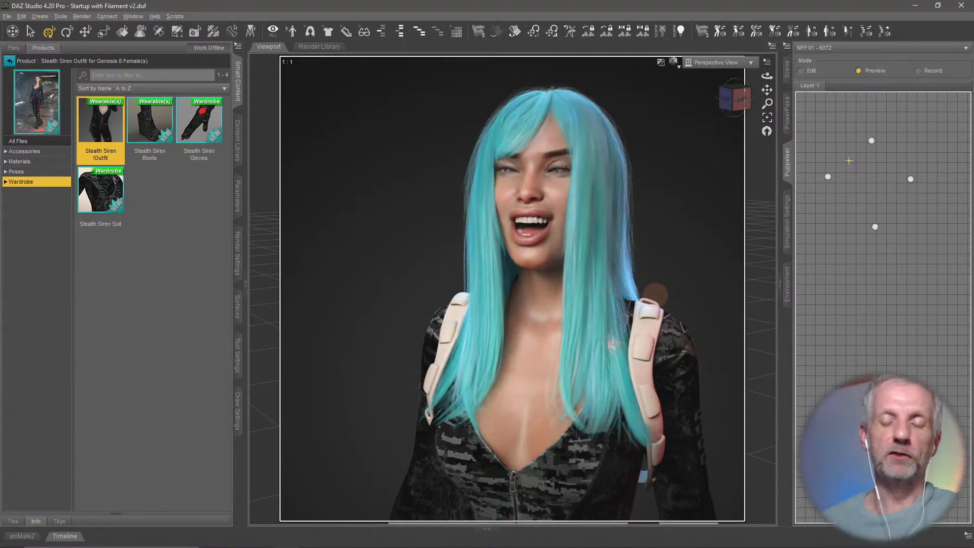
{"action": "left_click", "coordinate": [509, 297]}
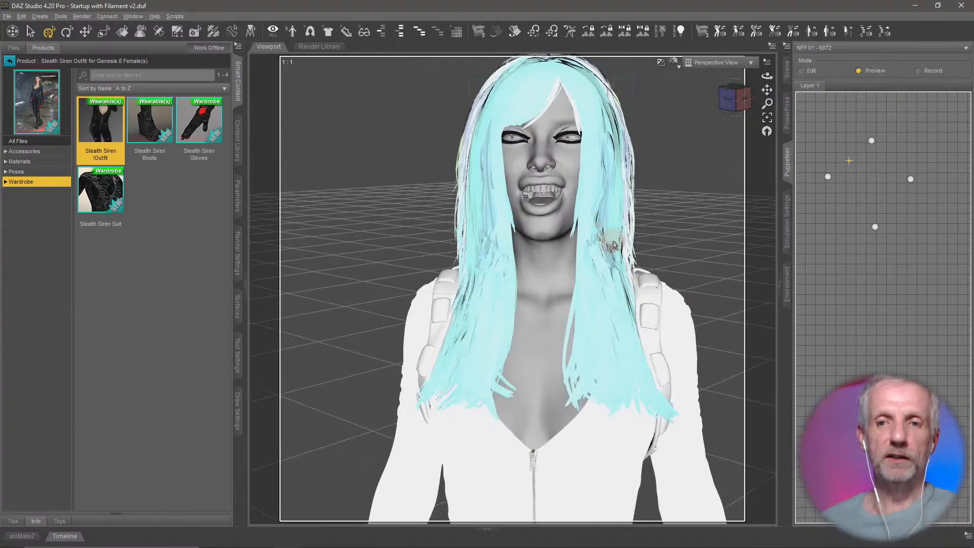
{"action": "left_click", "coordinate": [610, 242]}
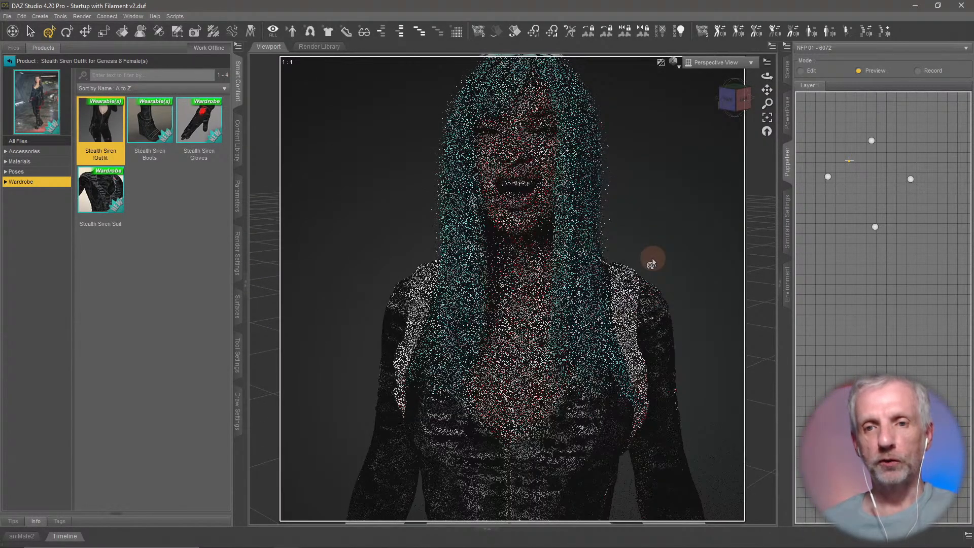
{"action": "left_click", "coordinate": [693, 291]}
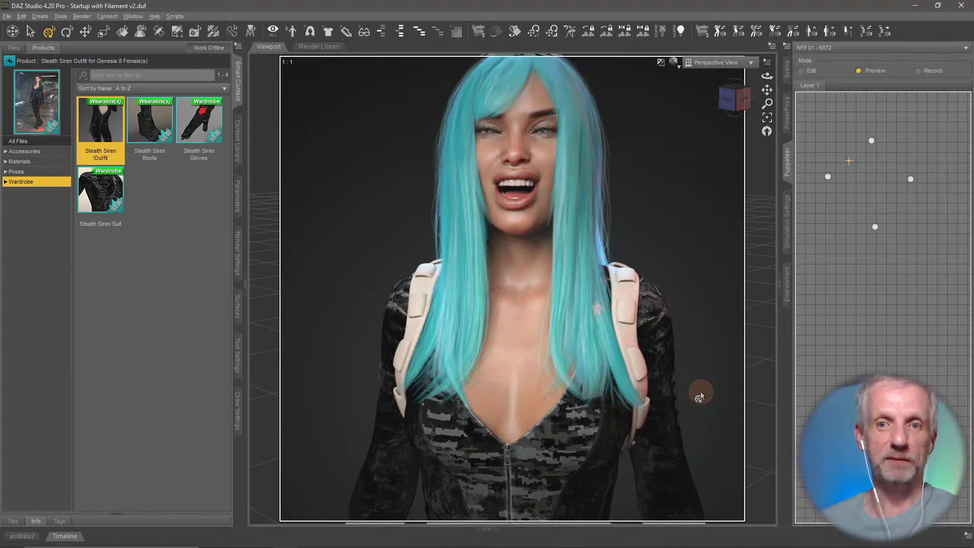
- Switch to Firefox, open the NFP Dashboard from the Non-Fungible People site and select NFP #610
{"action": "key", "text": "alt+Tab"}
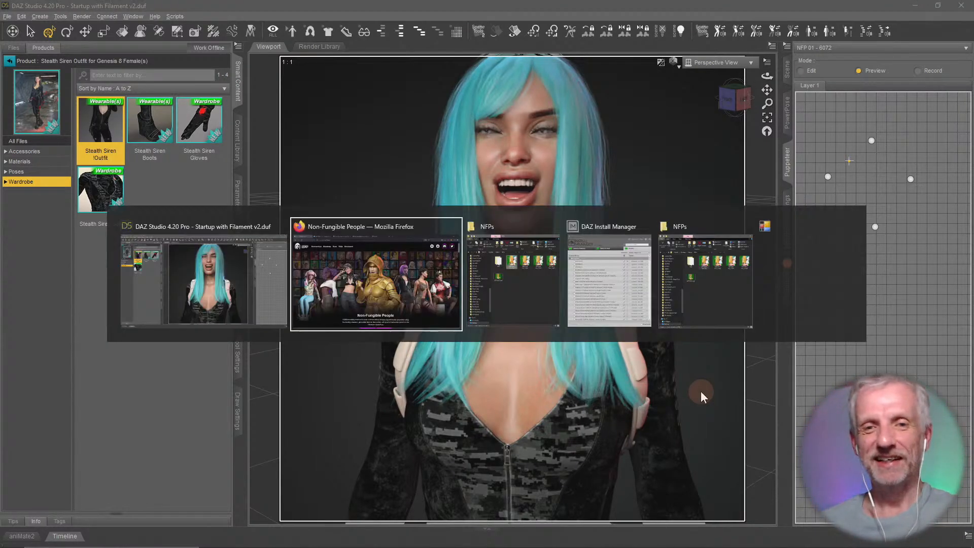
{"action": "scroll", "coordinate": [440, 303], "scroll_direction": "down", "scroll_amount": 2}
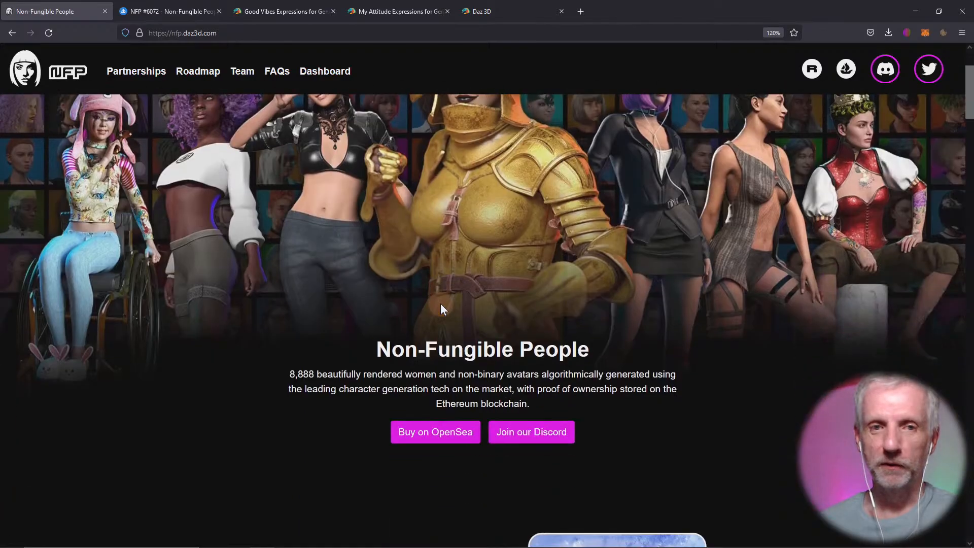
{"action": "scroll", "coordinate": [440, 303], "scroll_direction": "up", "scroll_amount": 2}
{"action": "left_click", "coordinate": [328, 79]}
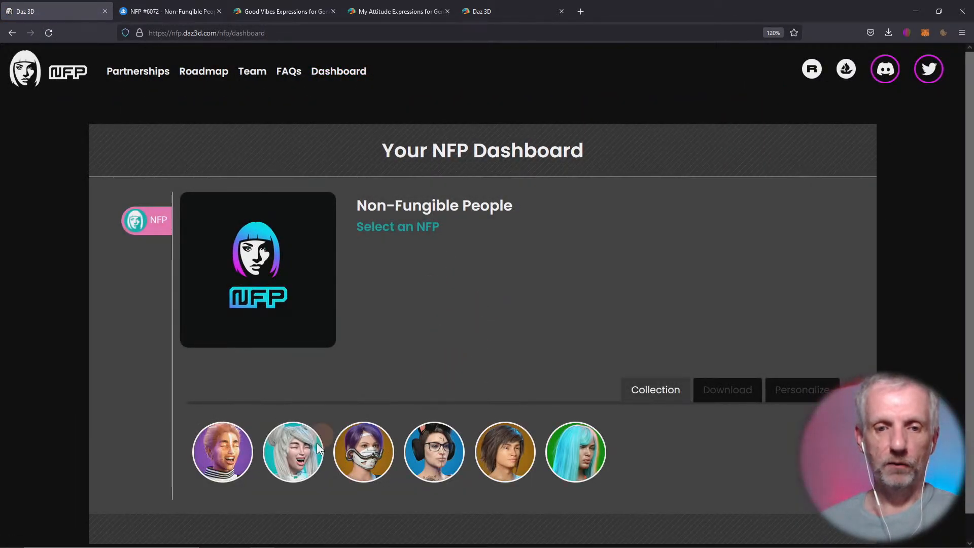
{"action": "left_click", "coordinate": [229, 461]}
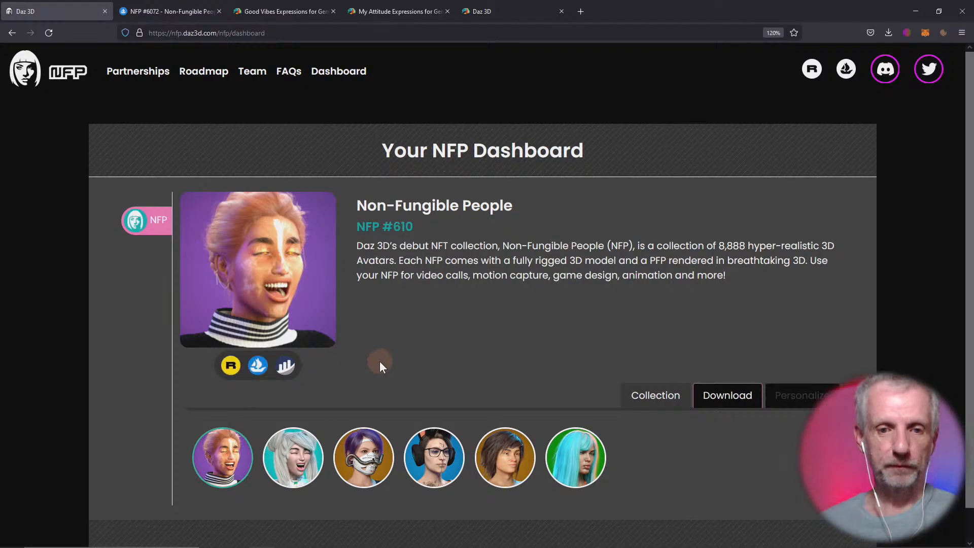
{"action": "scroll", "coordinate": [379, 361], "scroll_direction": "down", "scroll_amount": 1}
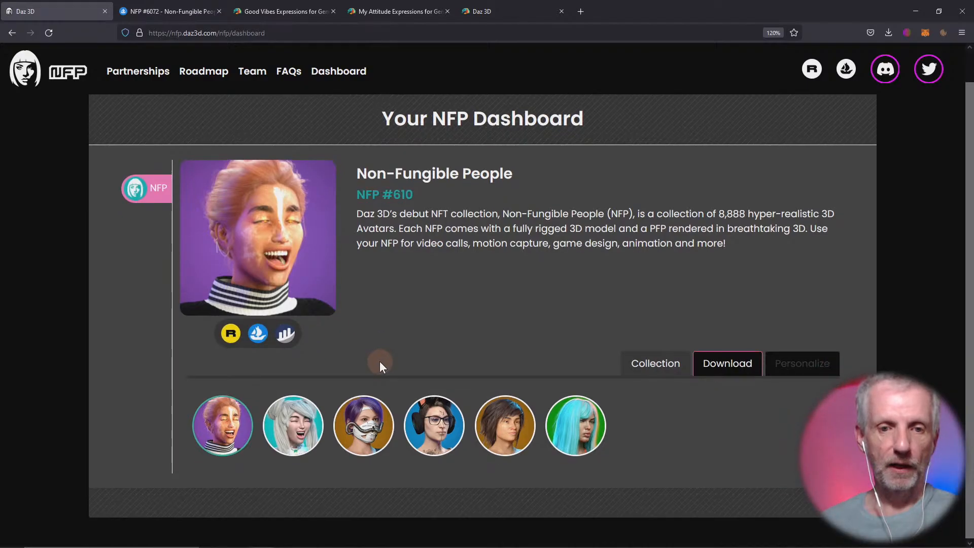
- Open the OpenSea page of NFP #610, expand its Properties and examine the listed traits
{"action": "left_click", "coordinate": [258, 334]}
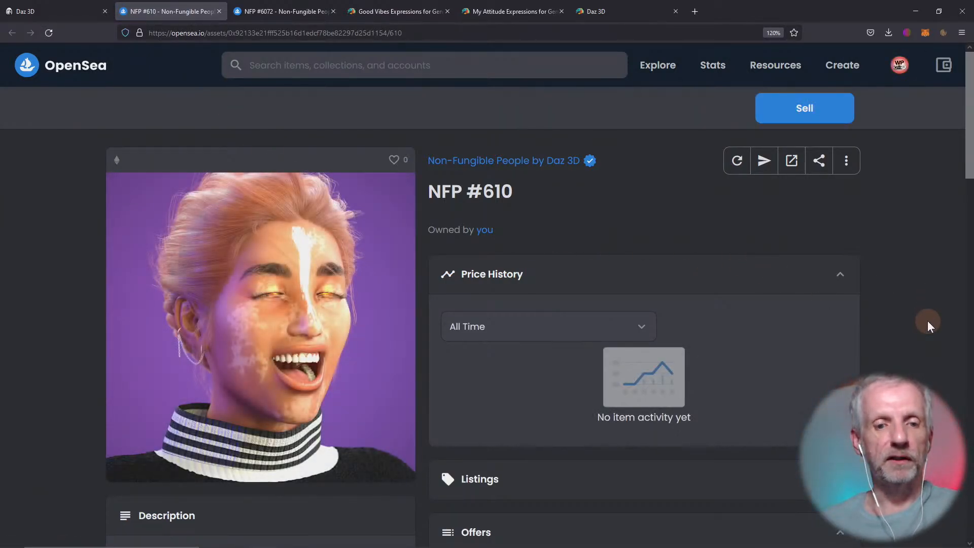
{"action": "scroll", "coordinate": [928, 321], "scroll_direction": "down", "scroll_amount": 5}
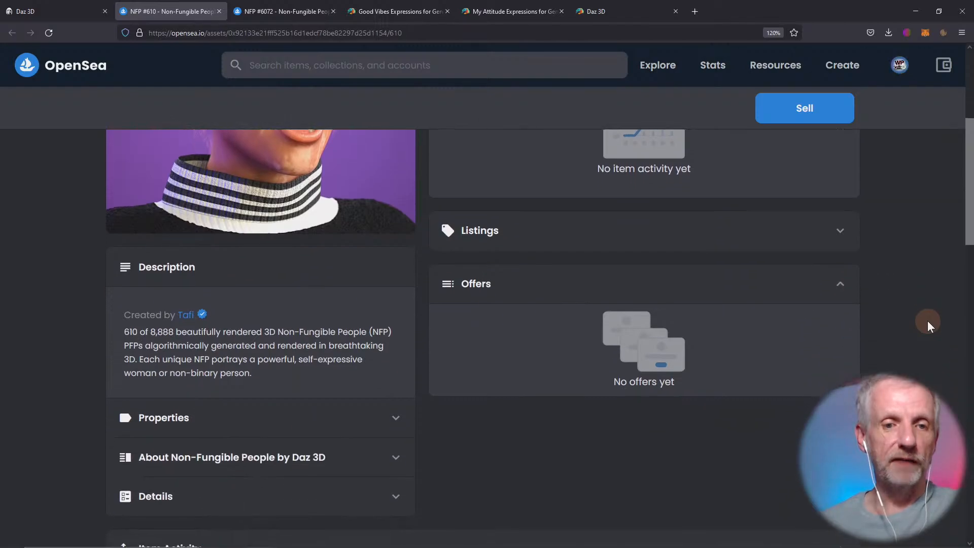
{"action": "scroll", "coordinate": [927, 321], "scroll_direction": "up", "scroll_amount": 5}
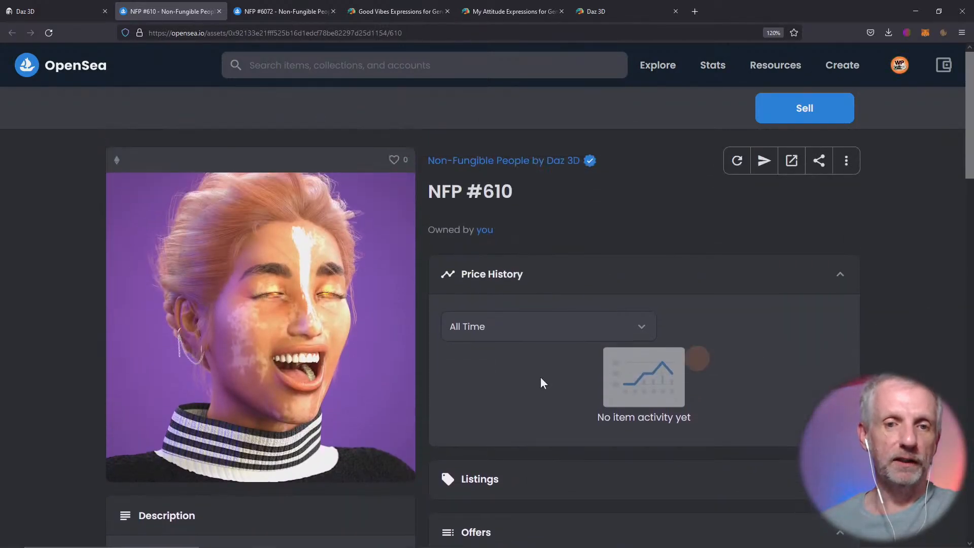
{"action": "scroll", "coordinate": [443, 332], "scroll_direction": "down", "scroll_amount": 5}
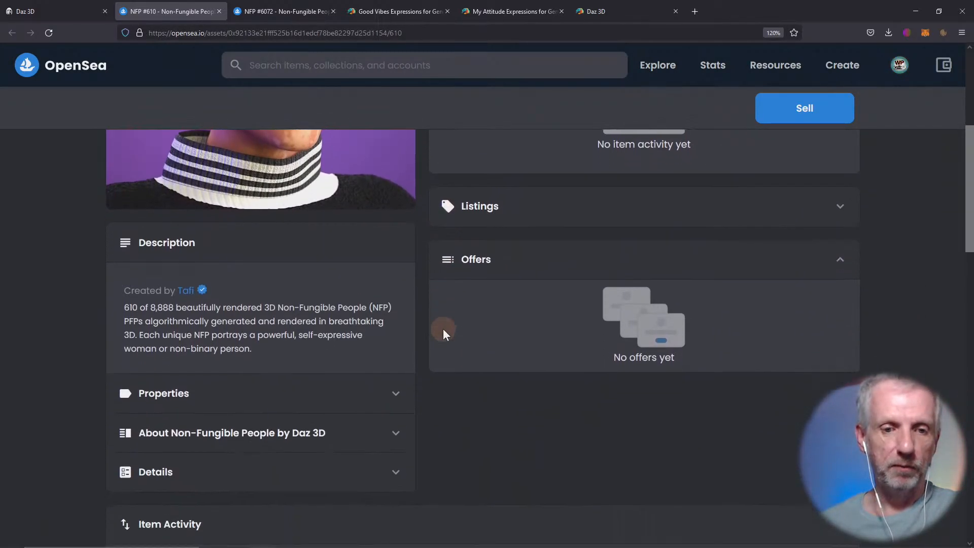
{"action": "left_click", "coordinate": [395, 348]}
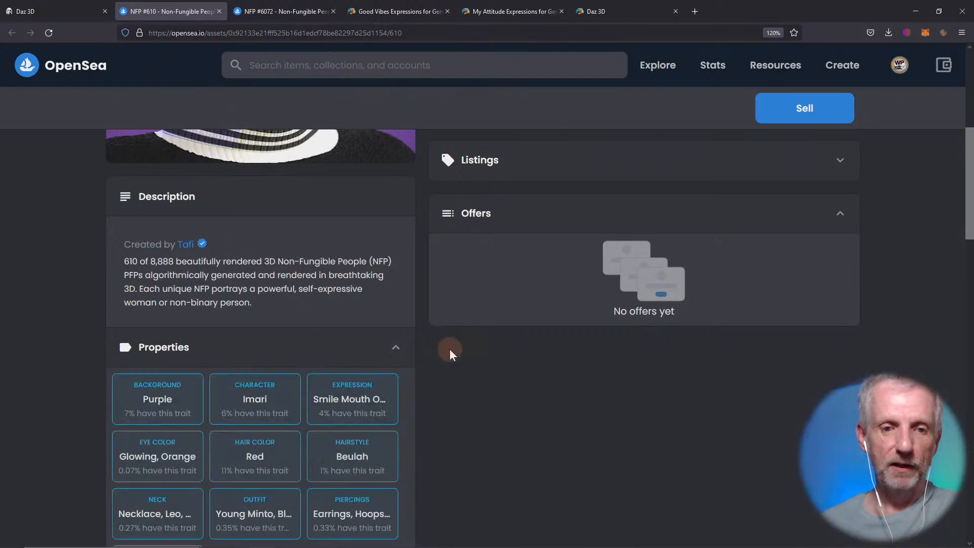
{"action": "scroll", "coordinate": [450, 349], "scroll_direction": "down", "scroll_amount": 3}
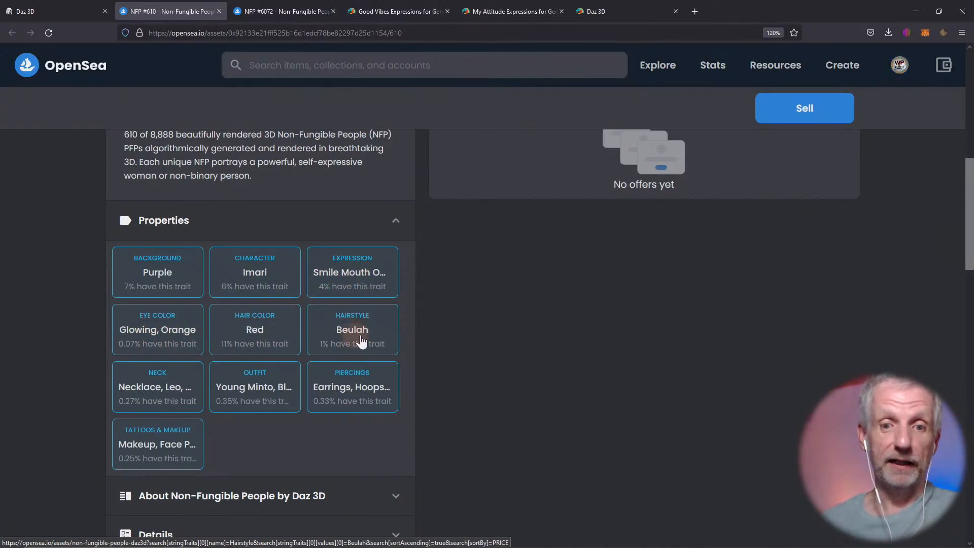
{"action": "scroll", "coordinate": [411, 337], "scroll_direction": "up", "scroll_amount": 8}
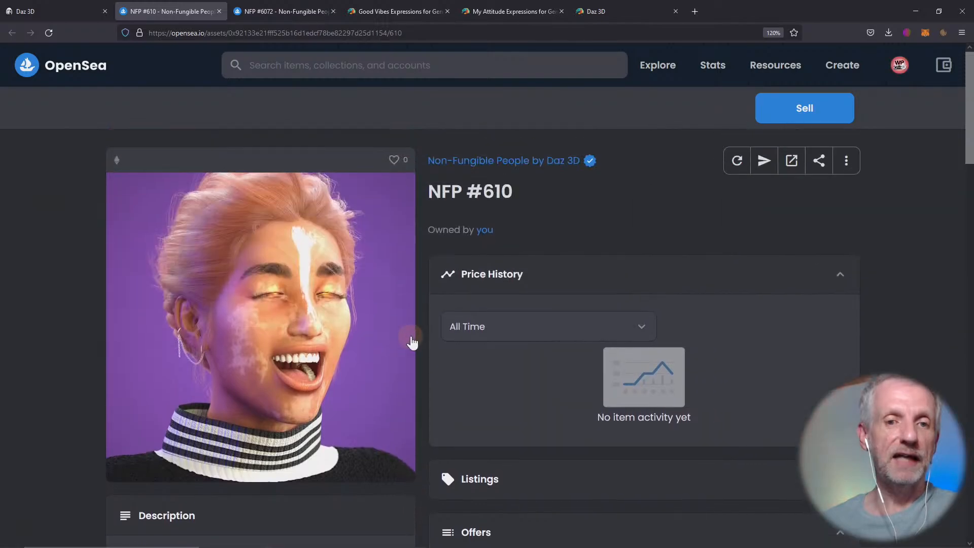
- Examine the portrait of NFP #610 and its listed properties, including the Outfit trait
{"action": "scroll", "coordinate": [411, 338], "scroll_direction": "down", "scroll_amount": 8}
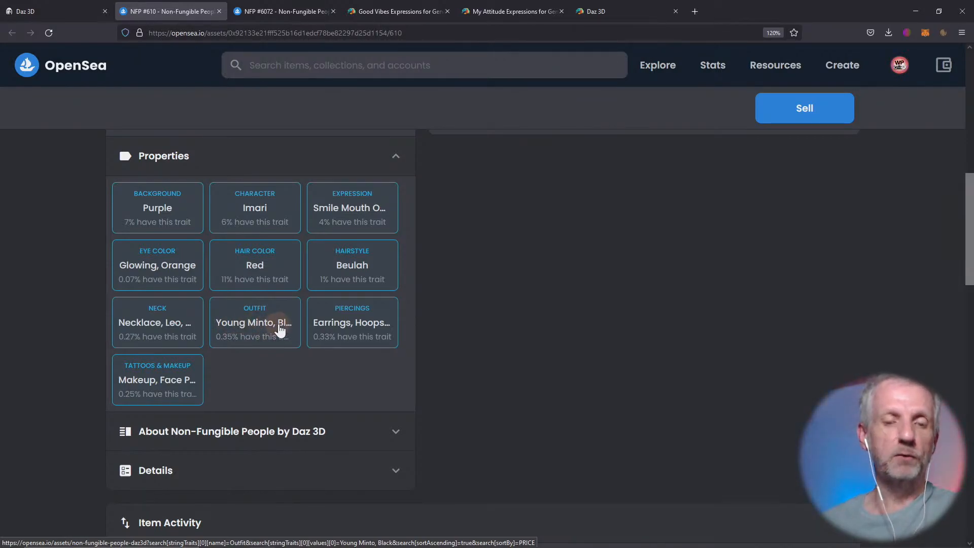
{"action": "scroll", "coordinate": [266, 333], "scroll_direction": "up", "scroll_amount": 2}
{"action": "scroll", "coordinate": [269, 337], "scroll_direction": "up", "scroll_amount": 7}
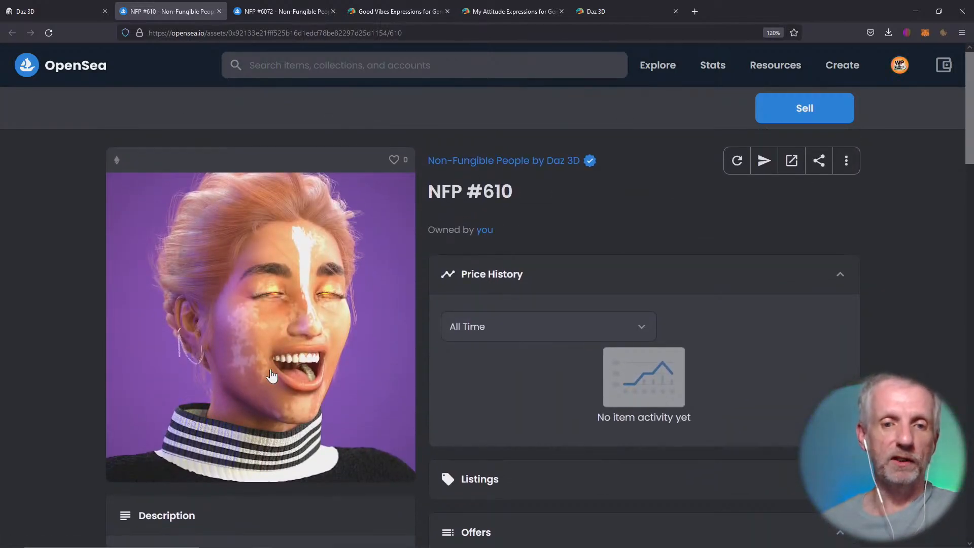
{"action": "scroll", "coordinate": [270, 375], "scroll_direction": "down", "scroll_amount": 8}
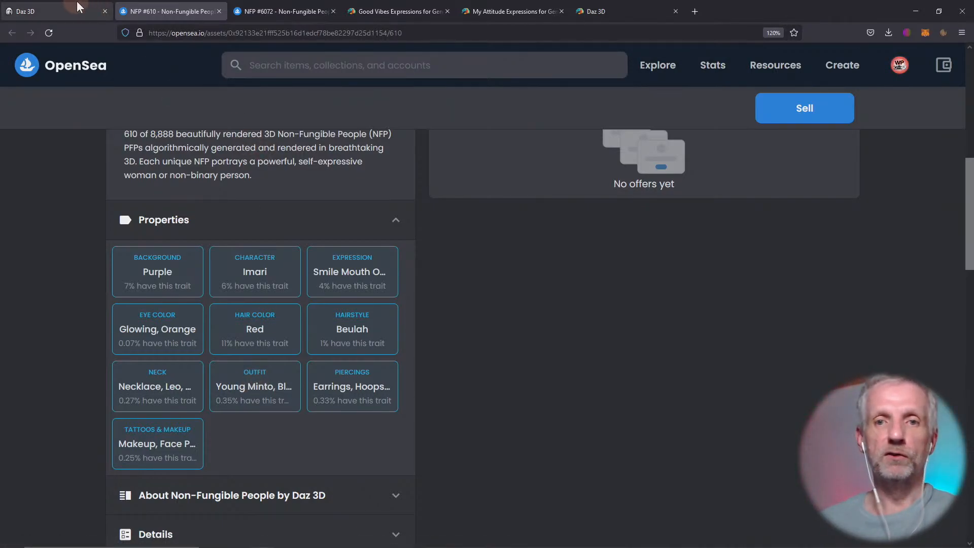
- Check the outfit trait of NFP #610 on OpenSea and search the Daz 3D store for "young minto"
{"action": "left_click", "coordinate": [607, 6]}
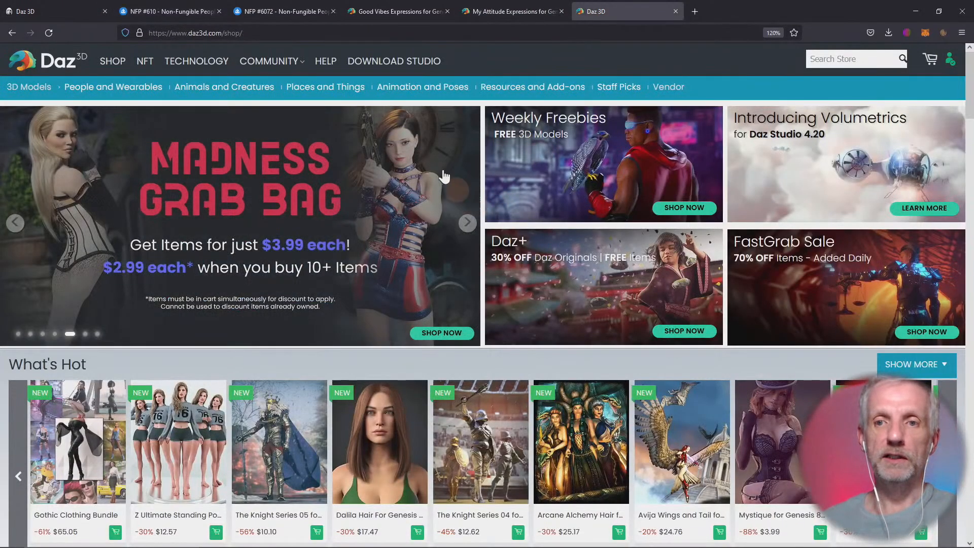
{"action": "left_click", "coordinate": [854, 58]}
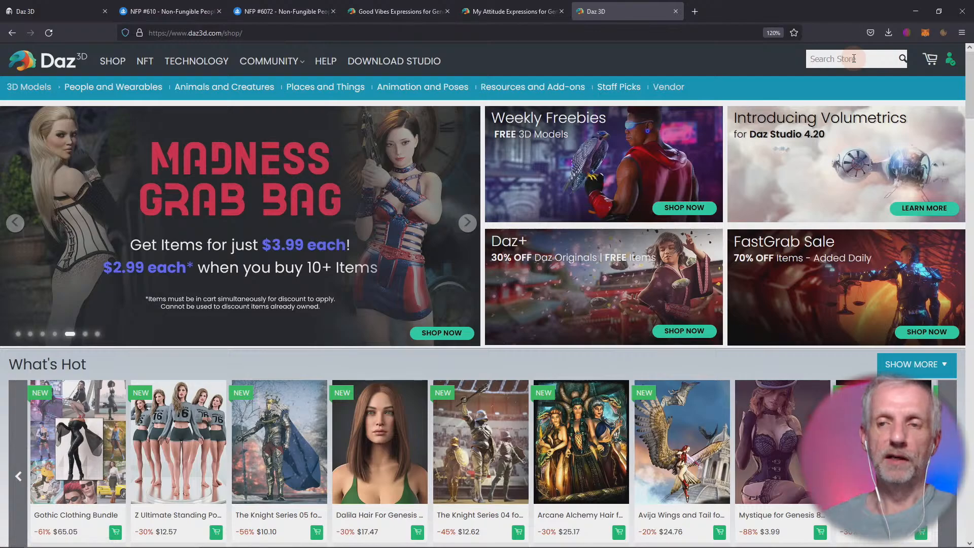
{"action": "left_click", "coordinate": [195, 15]}
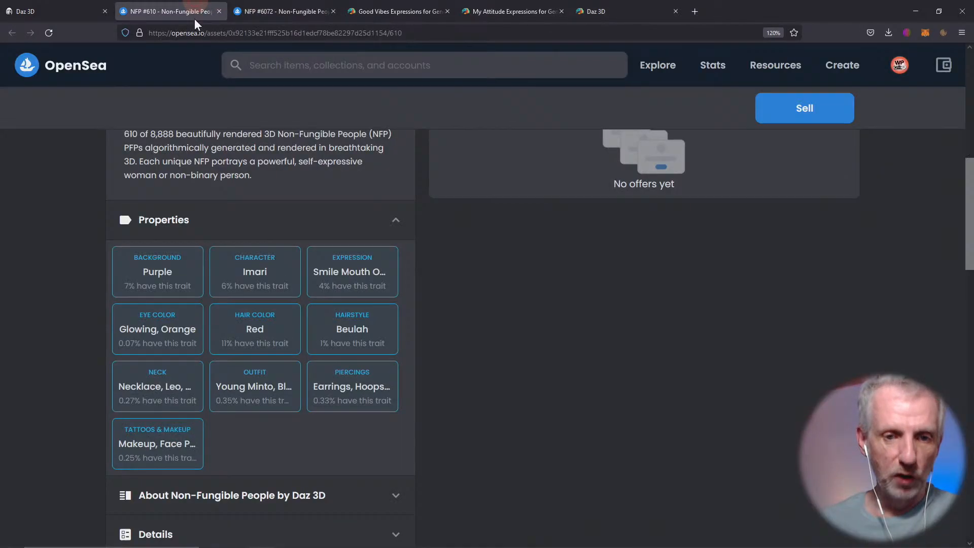
{"action": "left_click", "coordinate": [641, 10]}
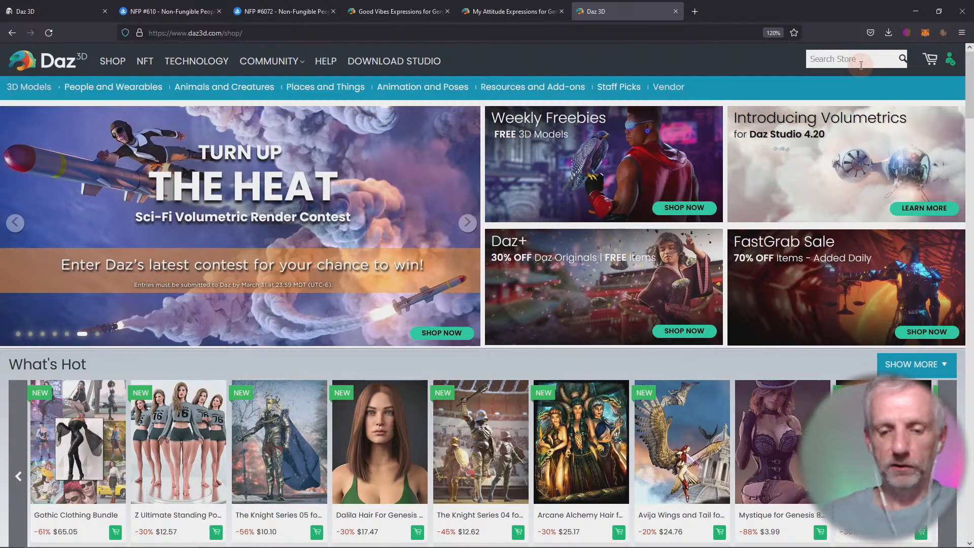
{"action": "left_click", "coordinate": [860, 65]}
{"action": "type", "text": "young mintop"}
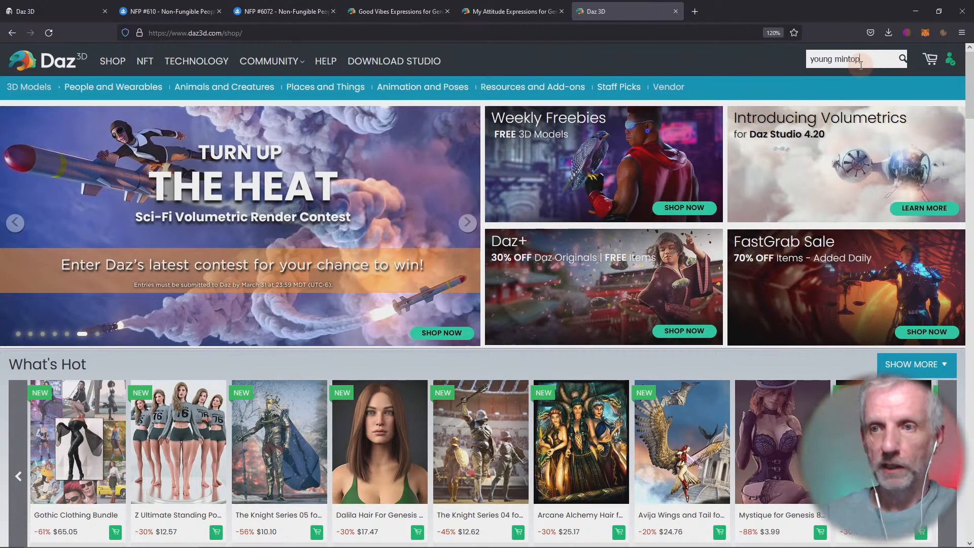
{"action": "key", "text": "BackSpace"}
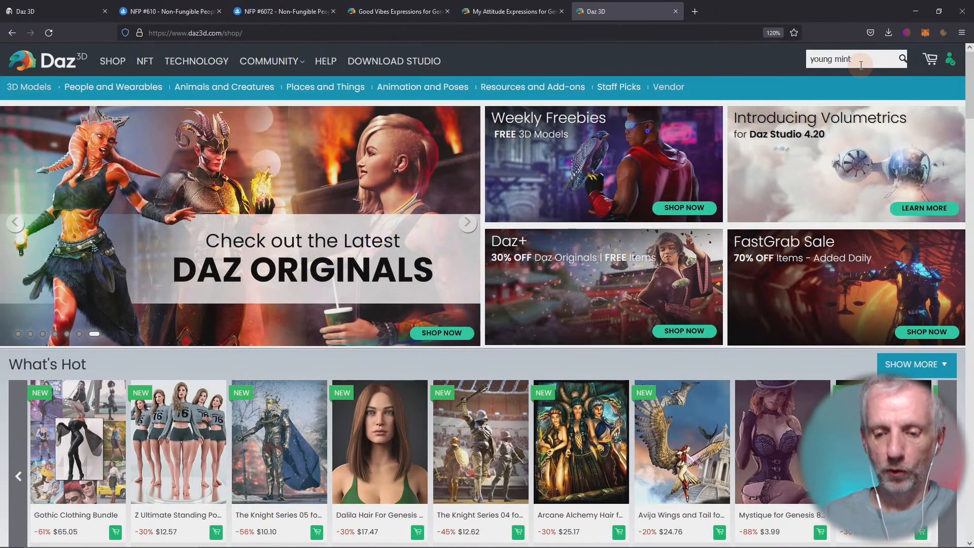
{"action": "key", "text": "Return"}
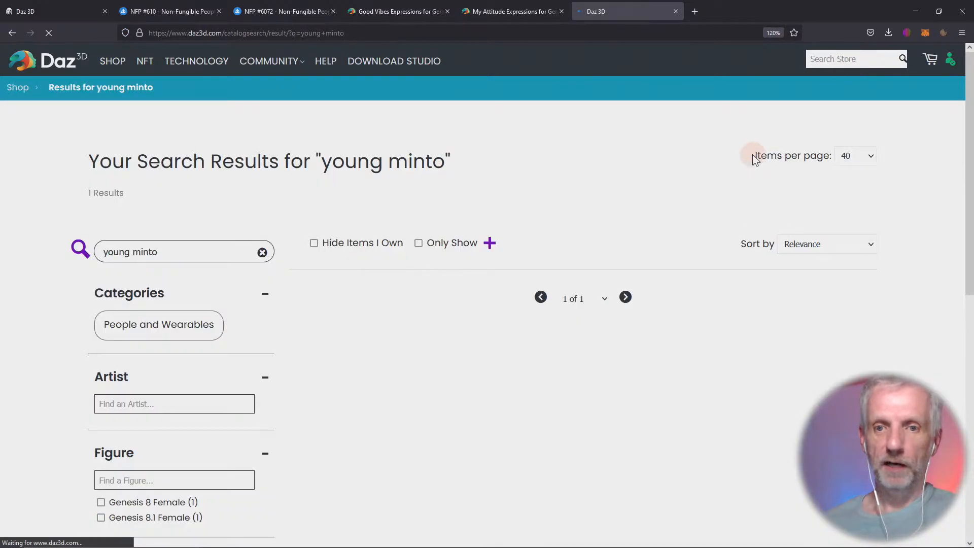
- Try hiding the already owned items in the "young minto" search results
{"action": "left_click", "coordinate": [647, 213]}
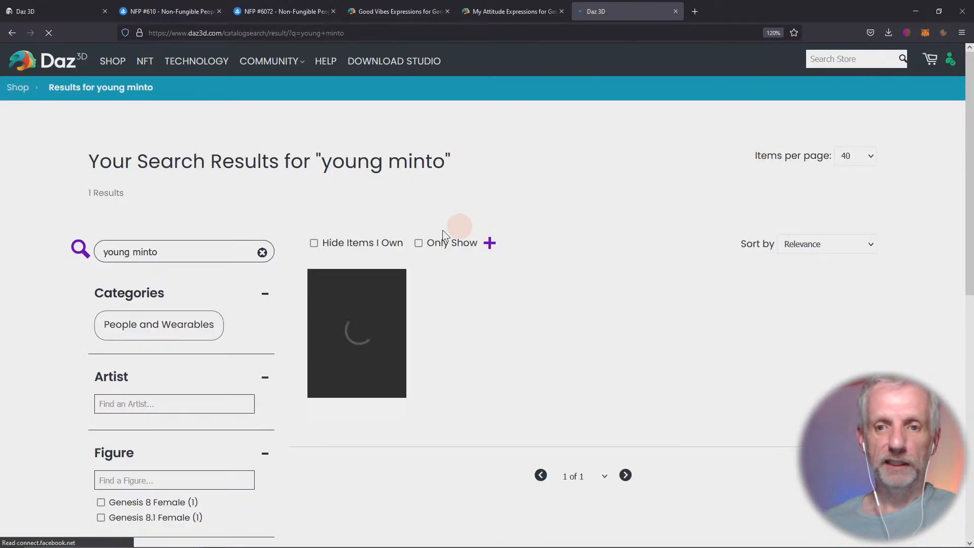
{"action": "left_click", "coordinate": [315, 243]}
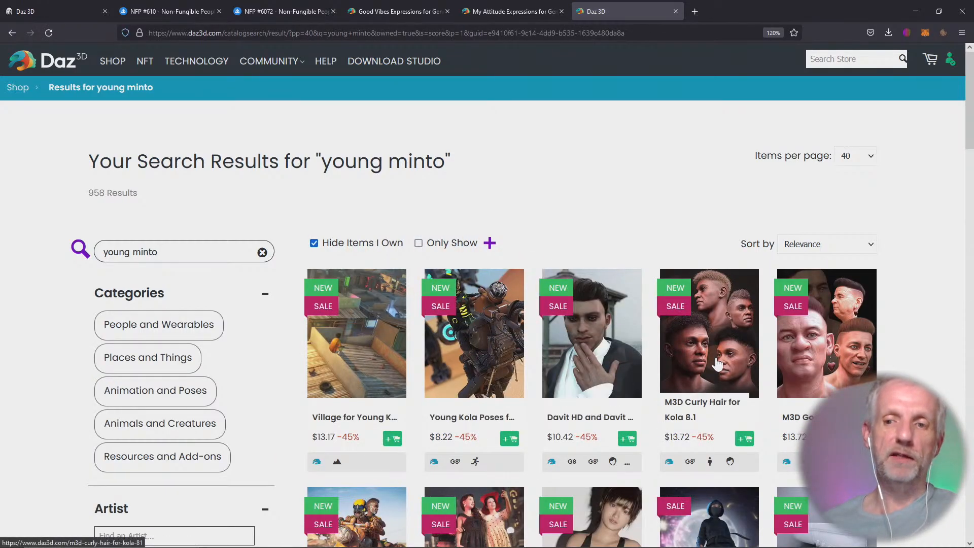
{"action": "scroll", "coordinate": [714, 357], "scroll_direction": "down", "scroll_amount": 3}
{"action": "scroll", "coordinate": [714, 357], "scroll_direction": "up", "scroll_amount": 3}
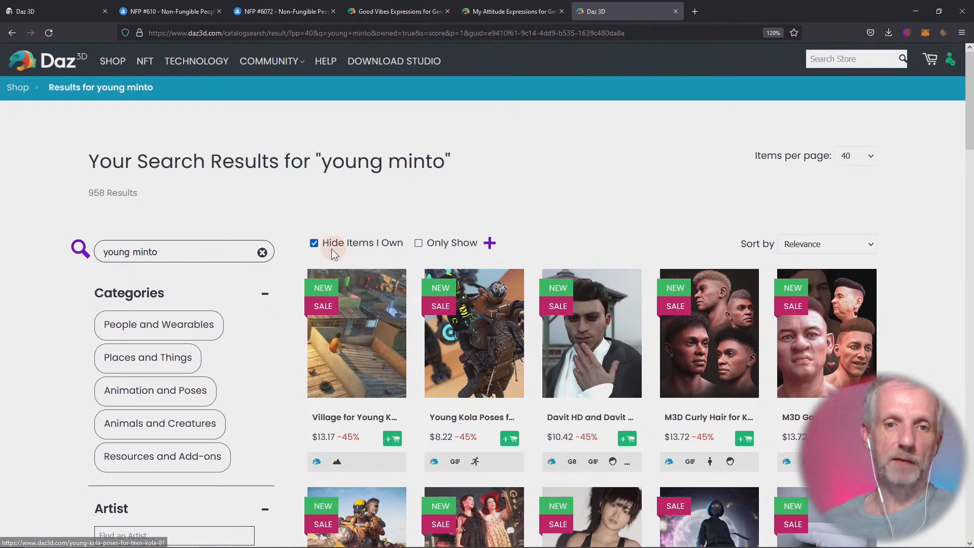
{"action": "left_click", "coordinate": [314, 243]}
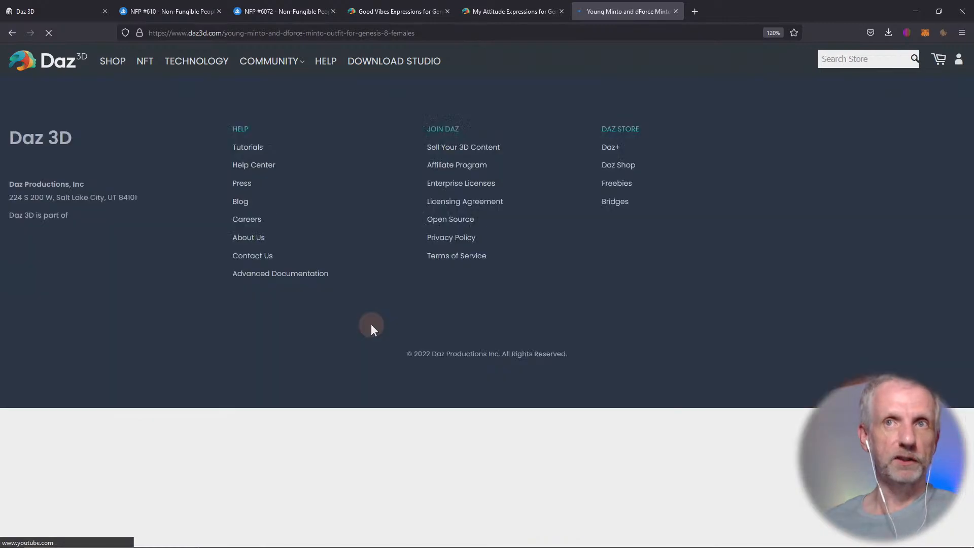
- Open the Young Minto and dForce Minto Outfit for Genesis 8 Female(s) product page and examine its details and image thumbnails
{"action": "scroll", "coordinate": [657, 335], "scroll_direction": "down", "scroll_amount": 2}
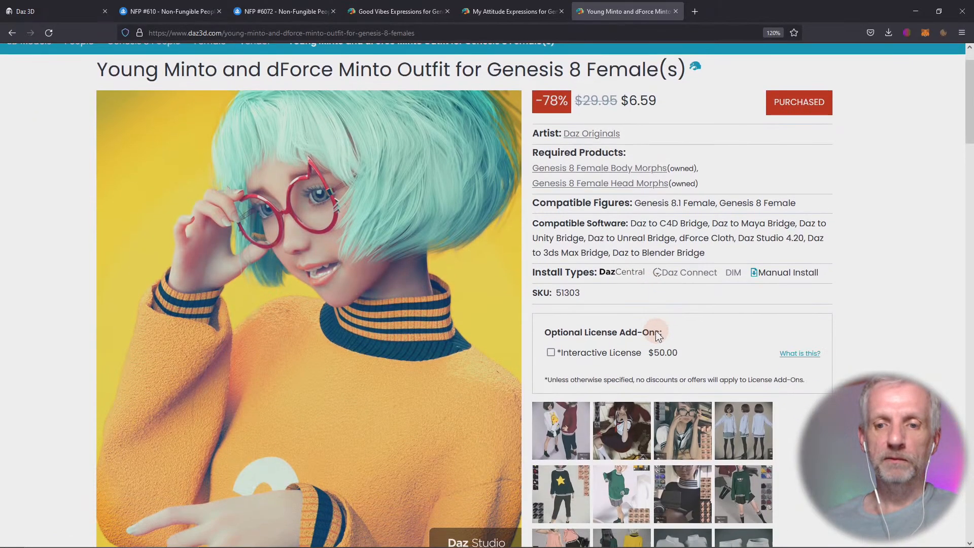
{"action": "scroll", "coordinate": [655, 330], "scroll_direction": "up", "scroll_amount": 2}
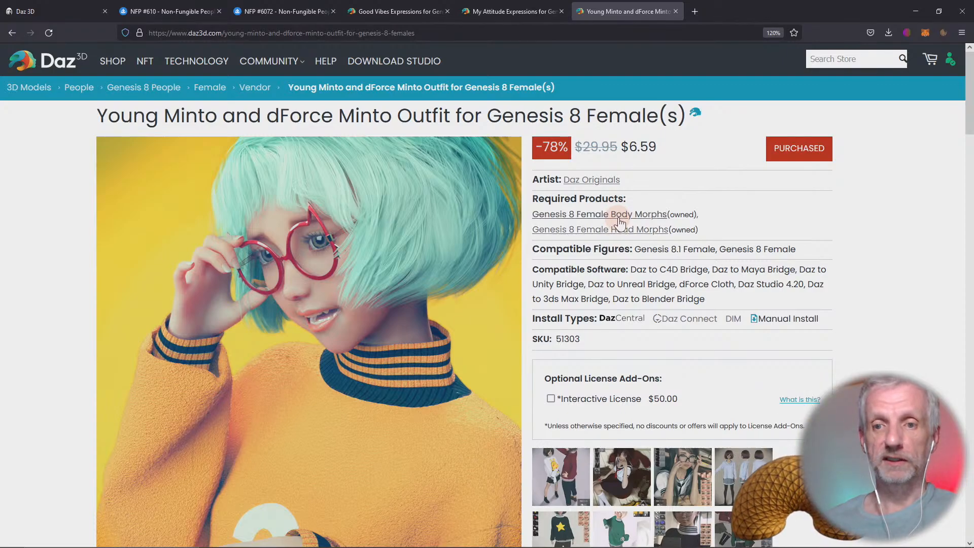
{"action": "scroll", "coordinate": [638, 238], "scroll_direction": "down", "scroll_amount": 3}
{"action": "scroll", "coordinate": [638, 238], "scroll_direction": "down", "scroll_amount": 4}
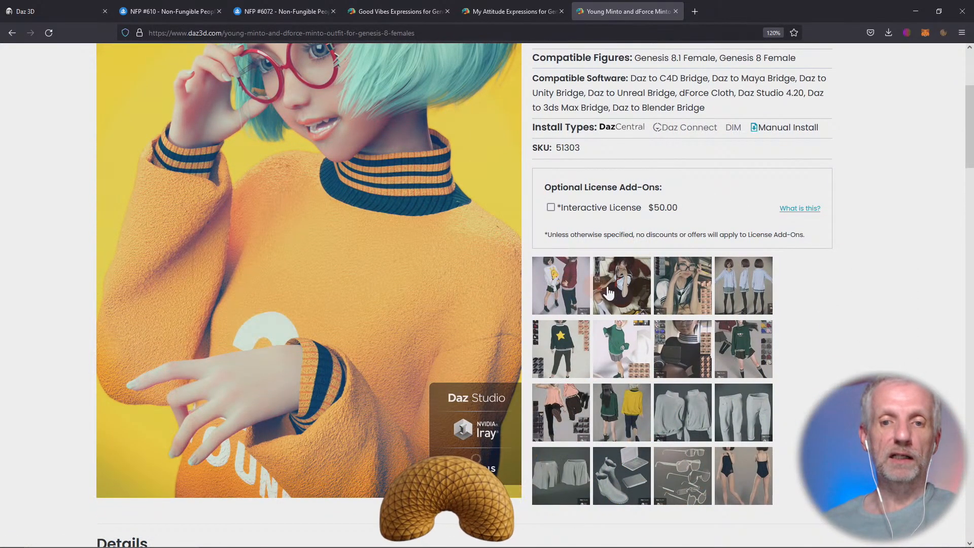
- Look through the enlarged promotional images of the Young Minto outfit and close the image viewer
{"action": "left_click", "coordinate": [739, 295]}
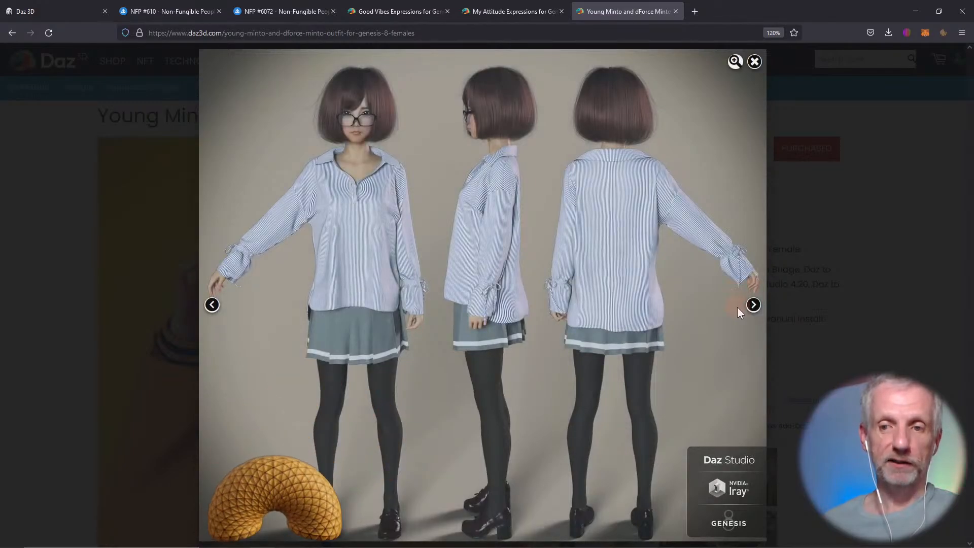
{"action": "left_click", "coordinate": [754, 304]}
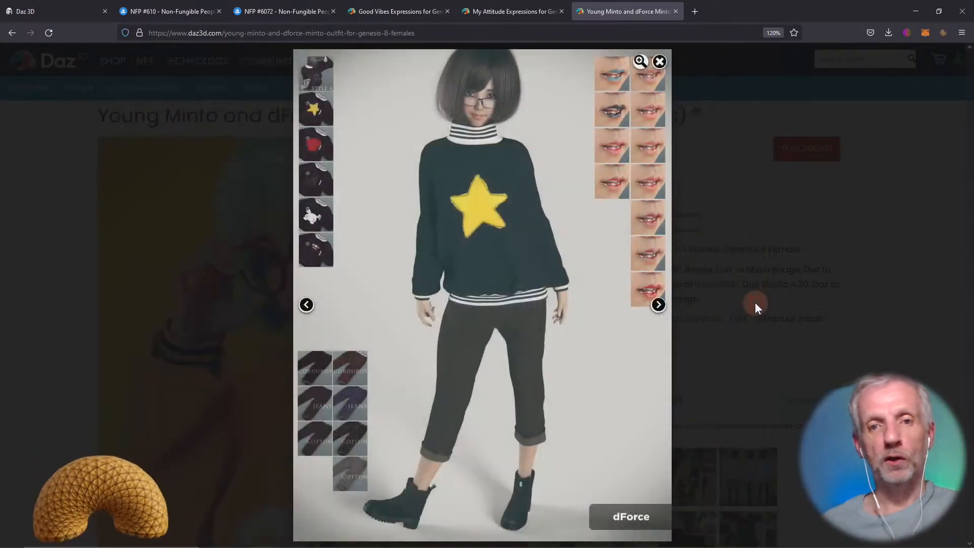
{"action": "left_click", "coordinate": [659, 305]}
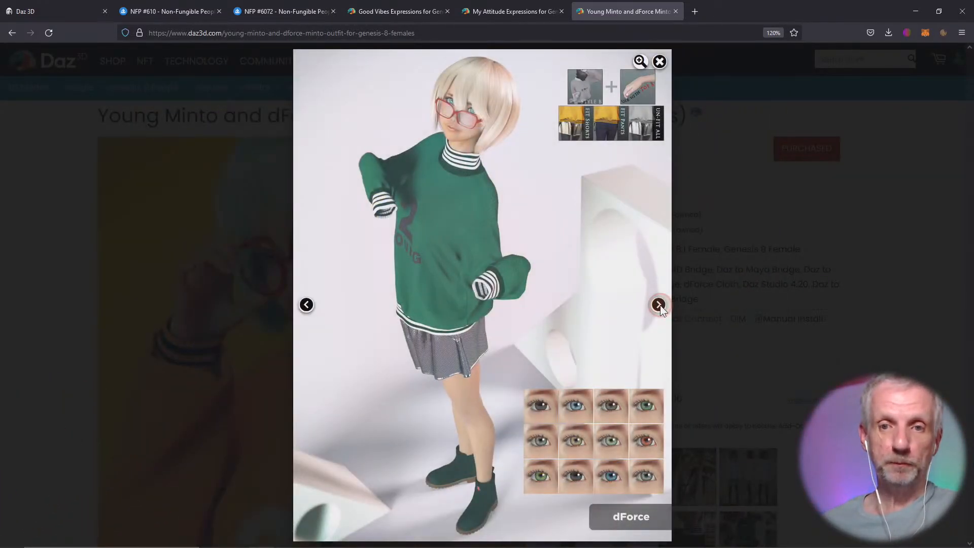
{"action": "left_click", "coordinate": [658, 305]}
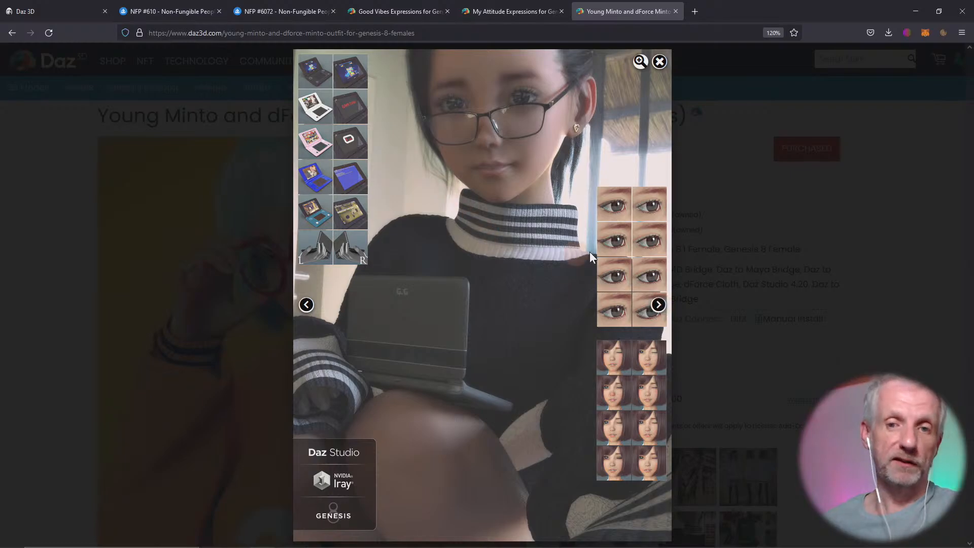
{"action": "left_click", "coordinate": [658, 305]}
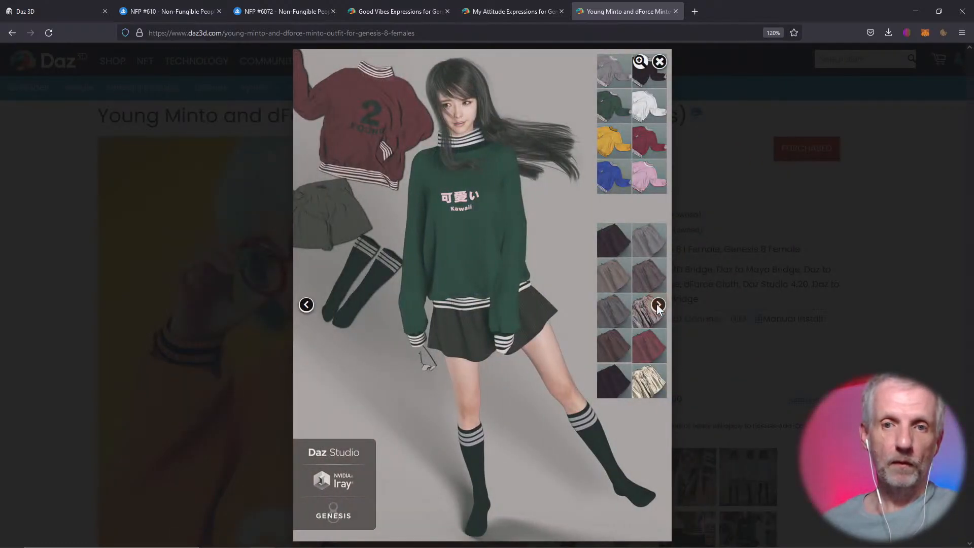
{"action": "left_click", "coordinate": [658, 304]}
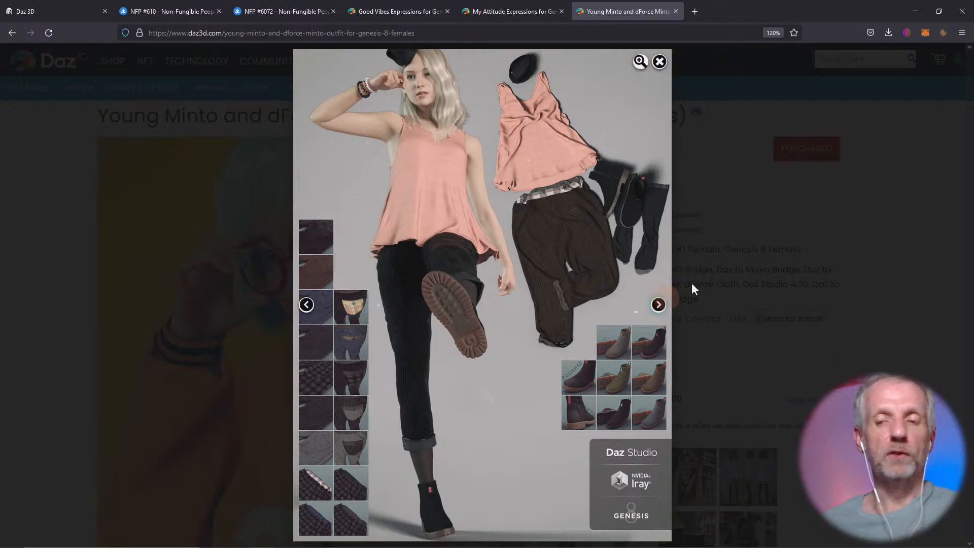
{"action": "left_click", "coordinate": [717, 178]}
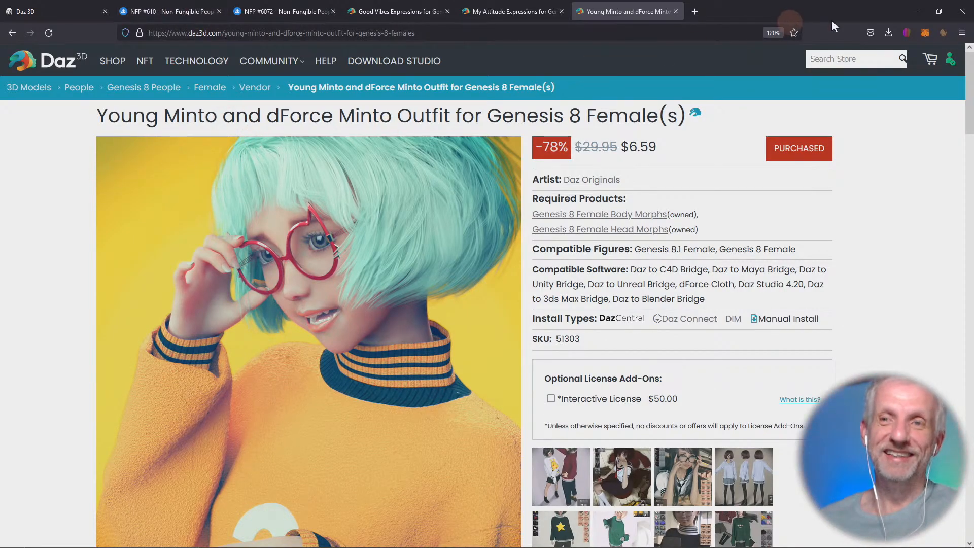
- Switch back to DAZ Studio and hide the Korean Idol Hair on the NFP 01 - 6072 figure
{"action": "left_click", "coordinate": [911, 7]}
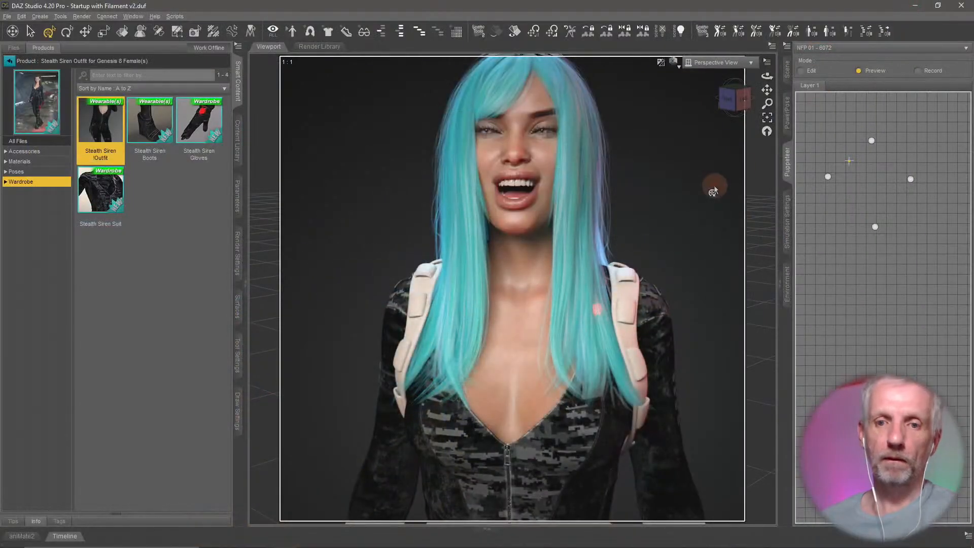
{"action": "left_click_drag", "start_coordinate": [603, 332], "coordinate": [637, 307]}
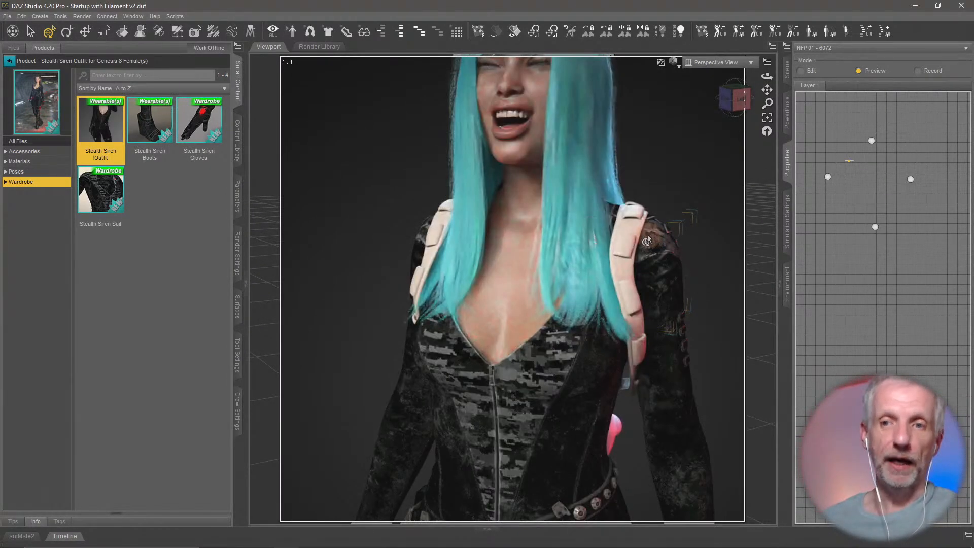
{"action": "left_click_drag", "start_coordinate": [643, 231], "coordinate": [641, 224]}
{"action": "left_click", "coordinate": [743, 165]}
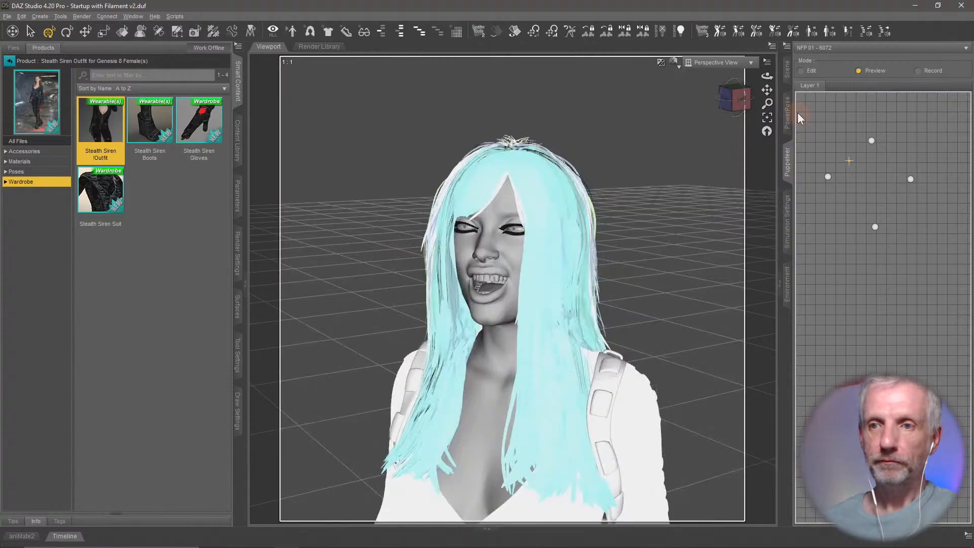
{"action": "left_click", "coordinate": [787, 69]}
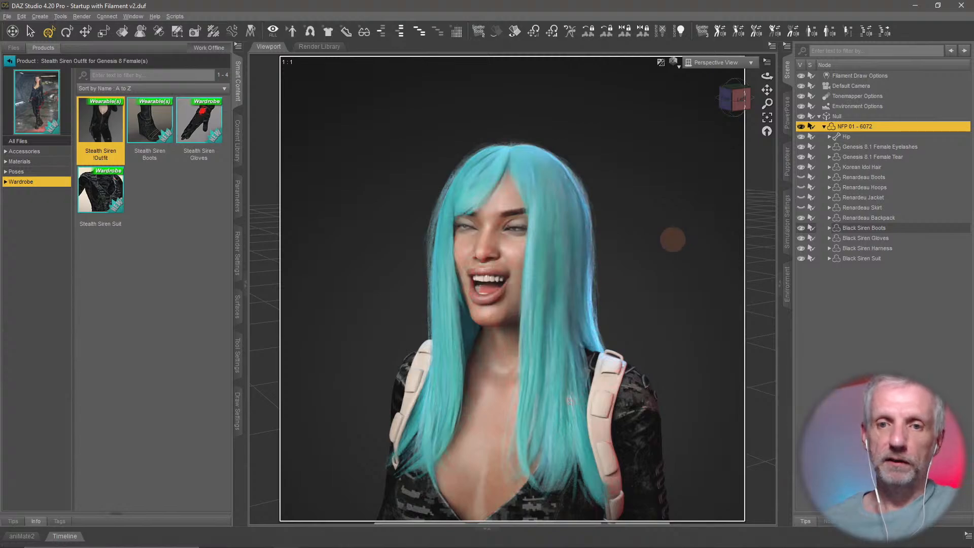
{"action": "middle_click_drag", "start_coordinate": [673, 240], "coordinate": [670, 244]}
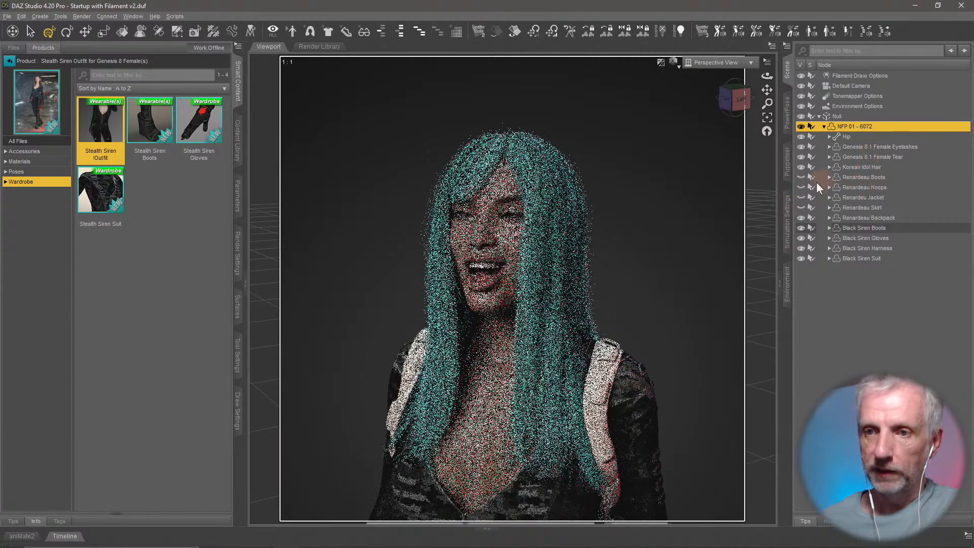
{"action": "left_click", "coordinate": [801, 167]}
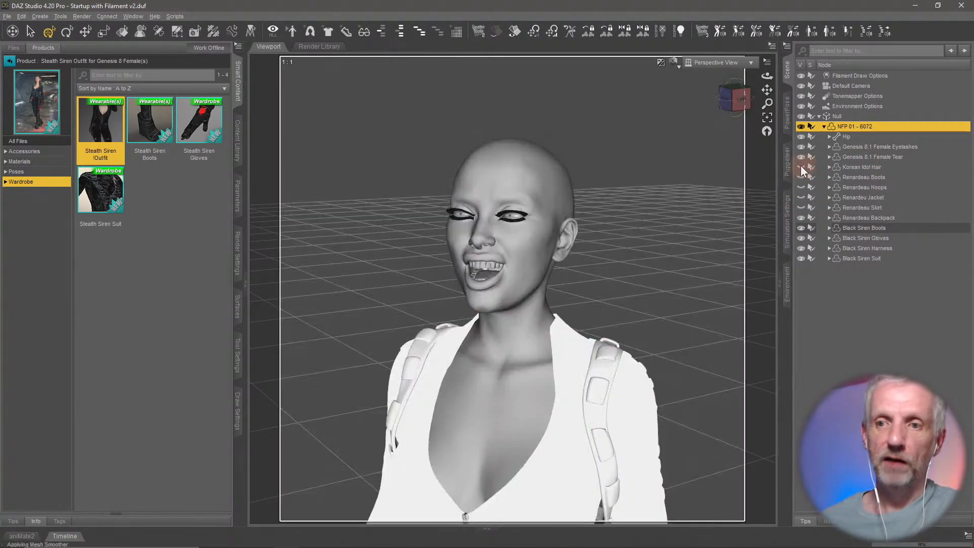
- Load the 2021-13 Hair Genesis 8 Female from the figure's hair products onto the NFP 01 - 6072 figure
{"action": "left_click", "coordinate": [865, 167]}
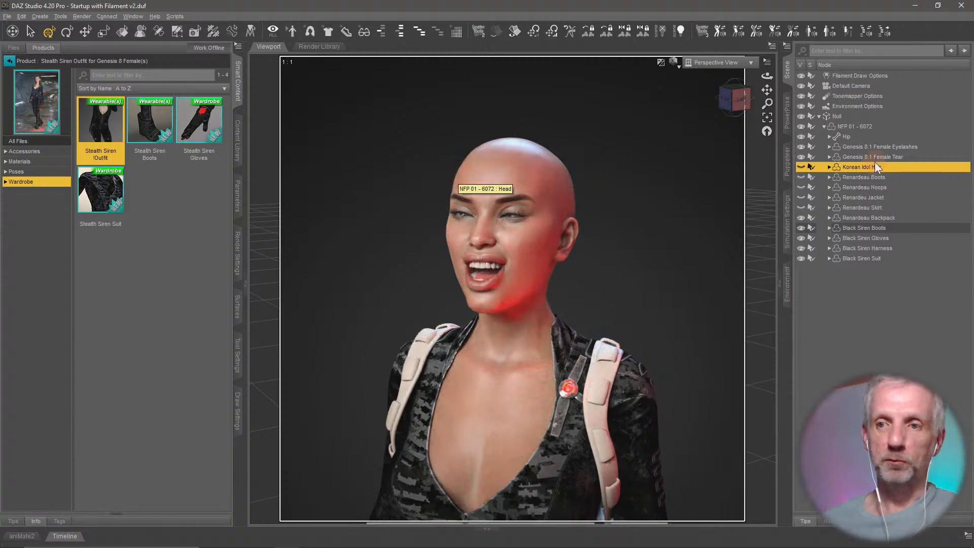
{"action": "left_click", "coordinate": [842, 127]}
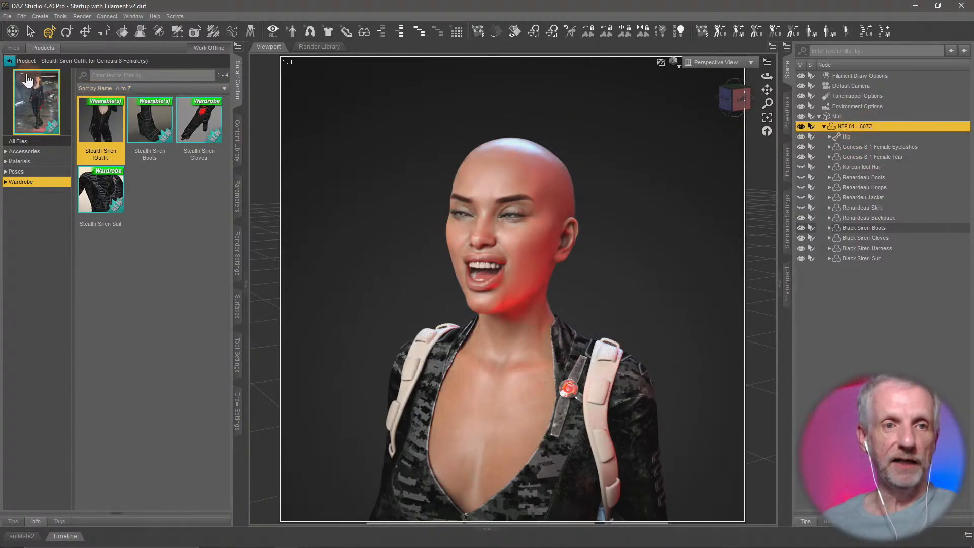
{"action": "left_click", "coordinate": [9, 61]}
{"action": "left_click", "coordinate": [49, 154]}
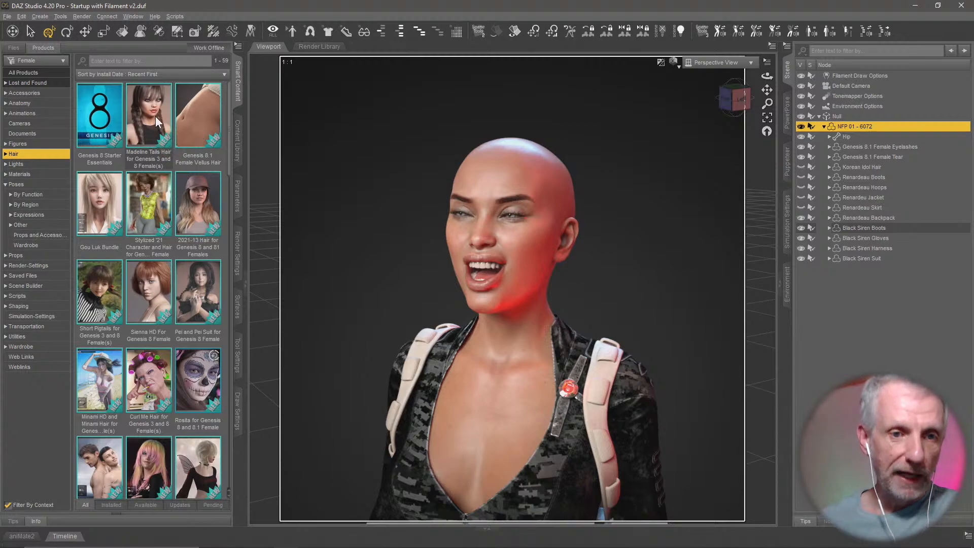
{"action": "mouse_move", "coordinate": [155, 117]}
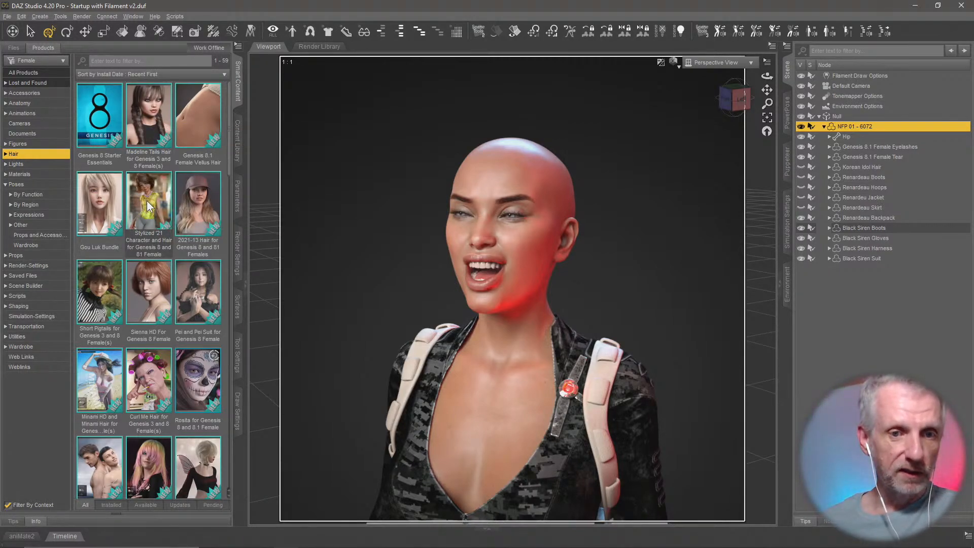
{"action": "mouse_move", "coordinate": [198, 204]}
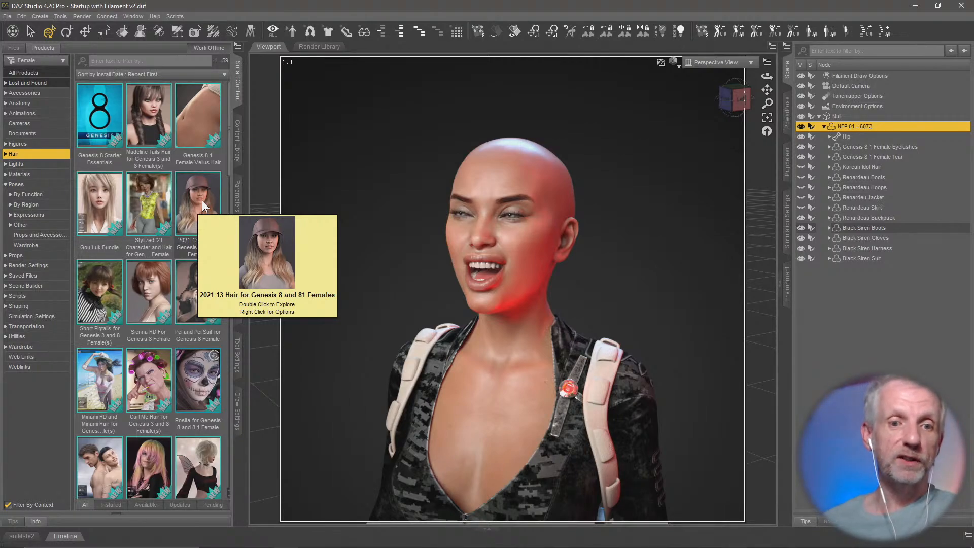
{"action": "double_click", "coordinate": [202, 199]}
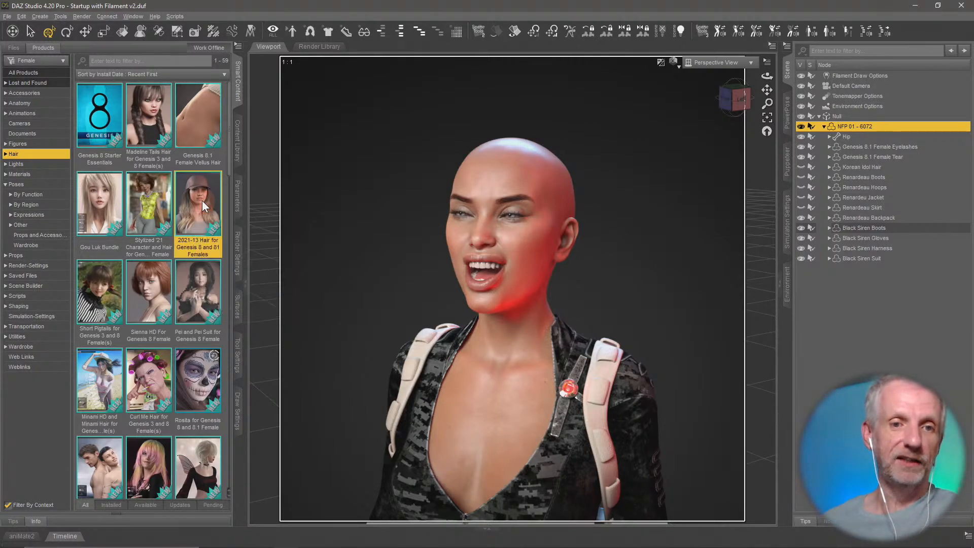
{"action": "double_click", "coordinate": [111, 133]}
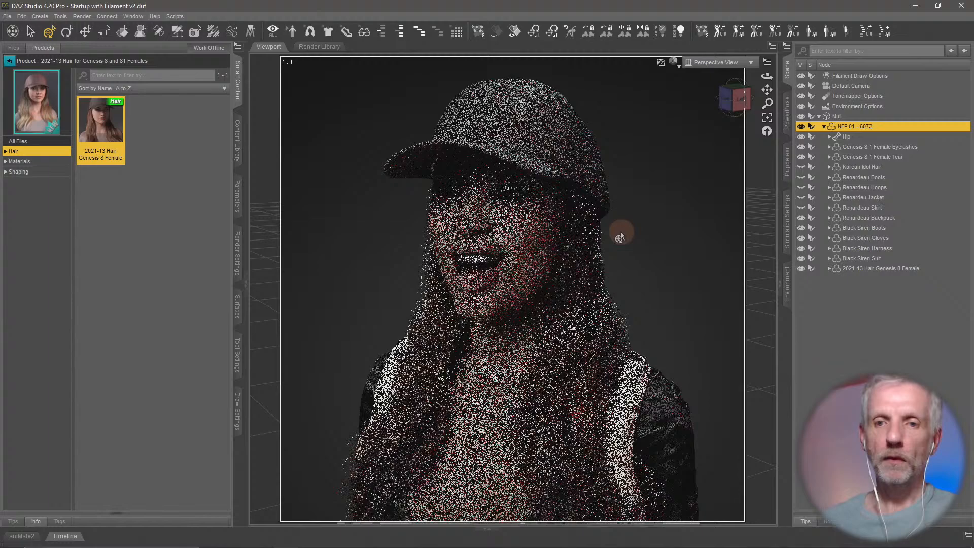
{"action": "middle_click_drag", "start_coordinate": [620, 232], "coordinate": [664, 292]}
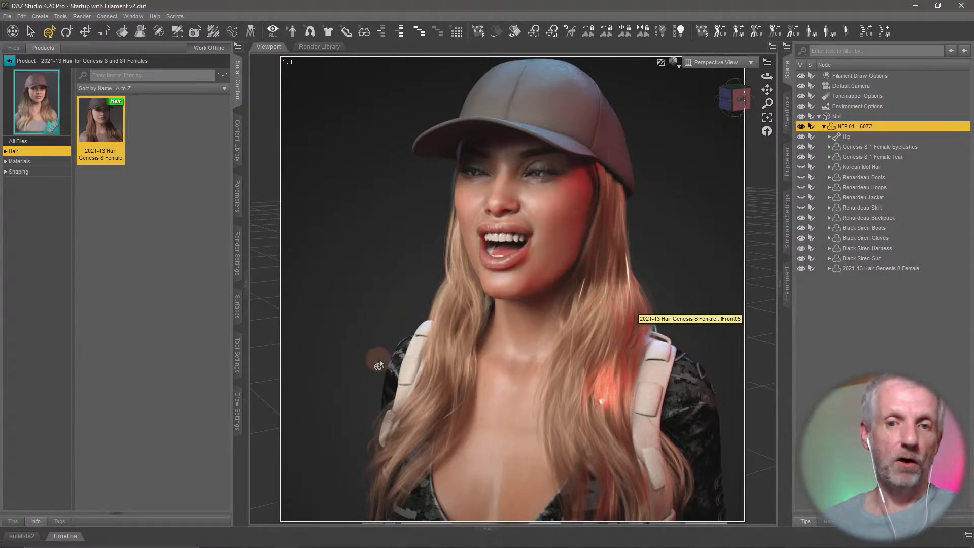
- Select the 2021-13 Hair Genesis 8 Female on the figure and list its Iray materials
{"action": "right_click", "coordinate": [461, 288]}
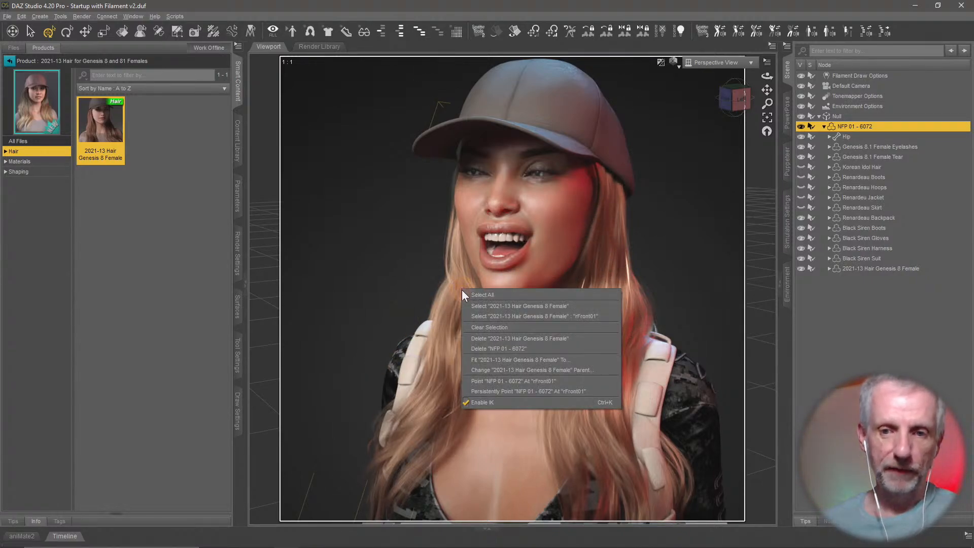
{"action": "left_click", "coordinate": [506, 306]}
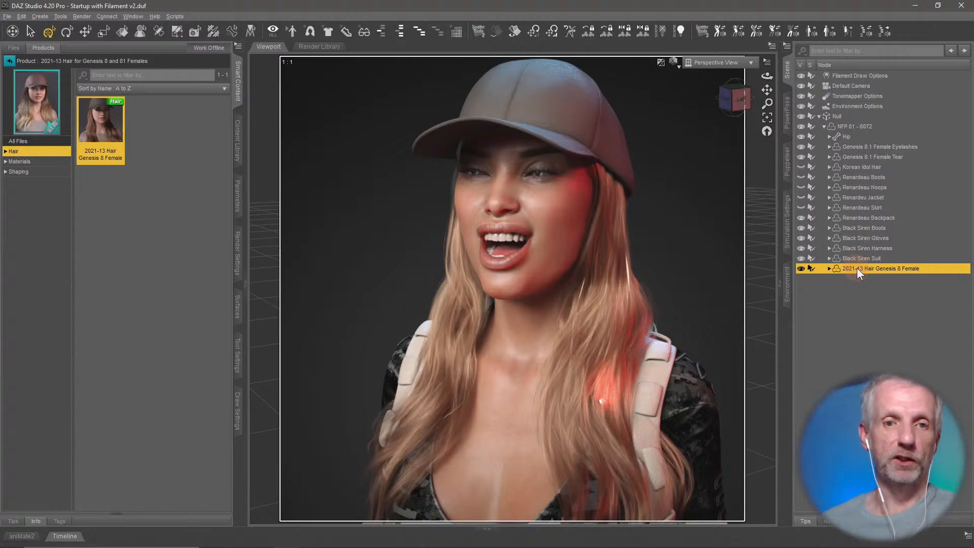
{"action": "left_click", "coordinate": [857, 127]}
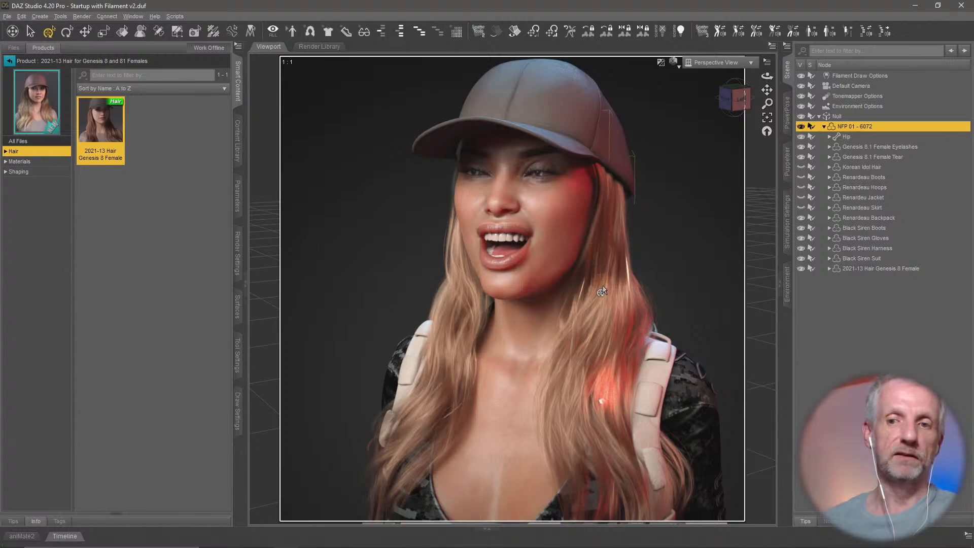
{"action": "left_click", "coordinate": [884, 268]}
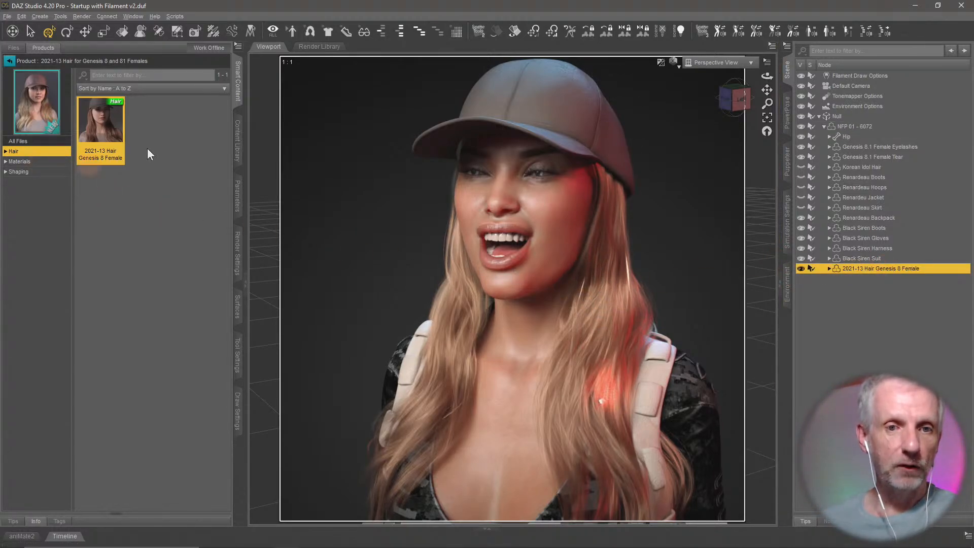
{"action": "left_click", "coordinate": [40, 163]}
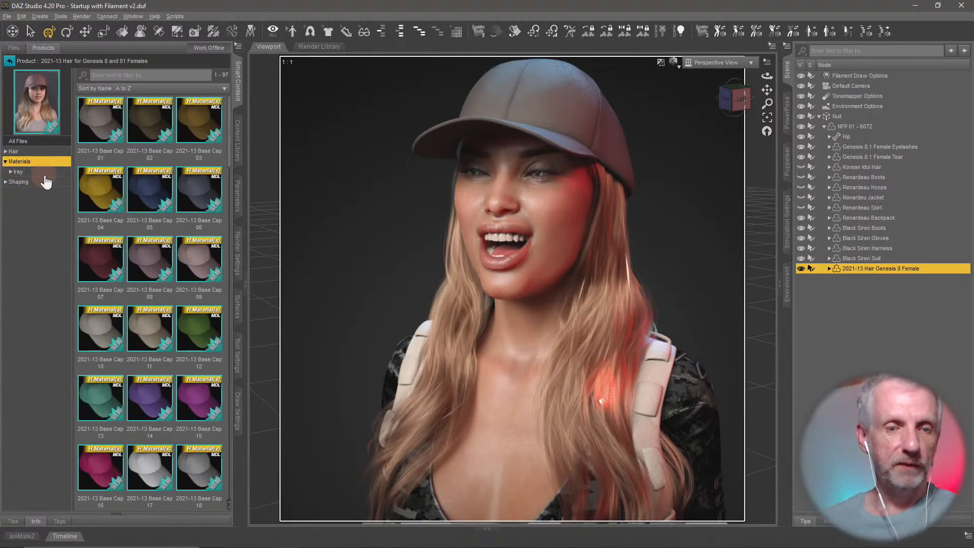
{"action": "left_click", "coordinate": [42, 173]}
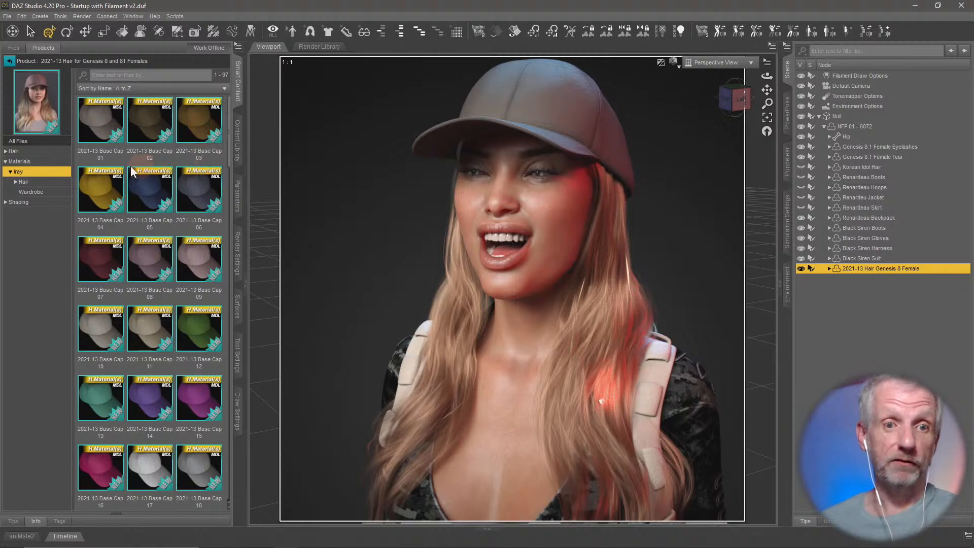
- Apply the purple 2021-13 Base Cap 14 material to the cap
{"action": "left_click", "coordinate": [150, 402]}
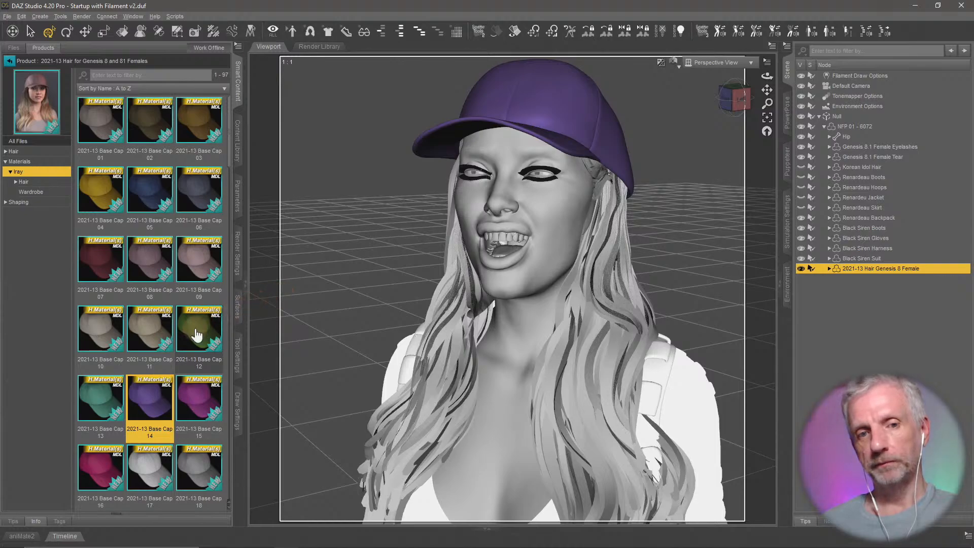
{"action": "mouse_move", "coordinate": [196, 335]}
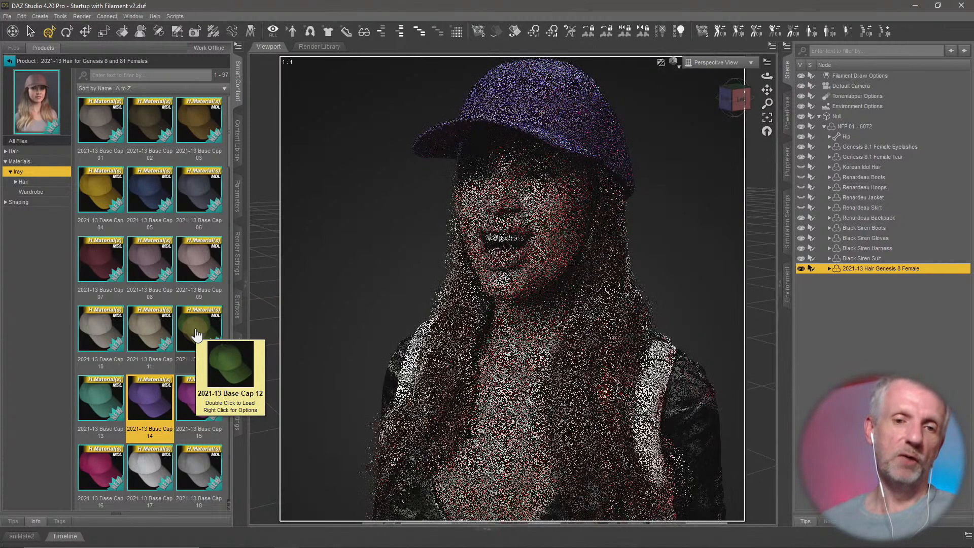
{"action": "scroll", "coordinate": [197, 334], "scroll_direction": "down", "scroll_amount": 3}
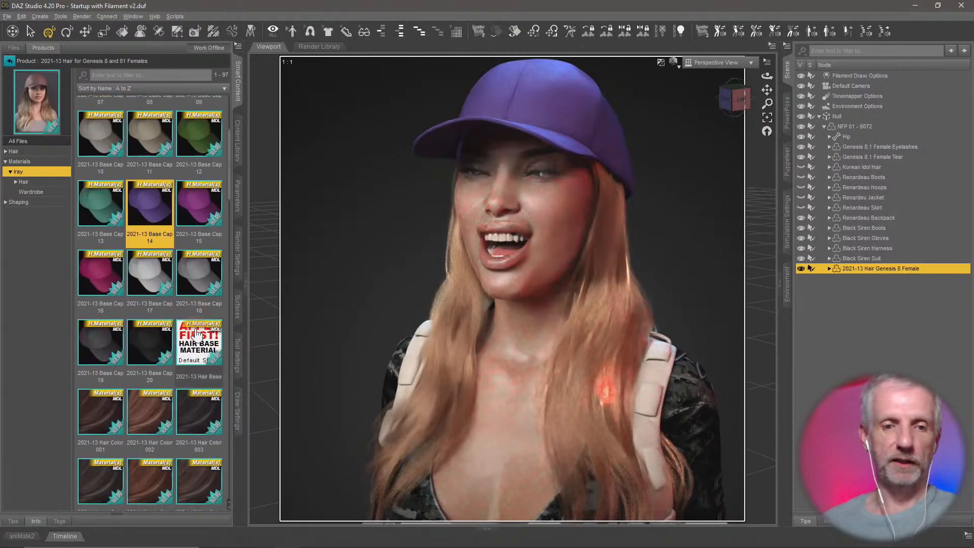
{"action": "scroll", "coordinate": [197, 335], "scroll_direction": "up", "scroll_amount": 3}
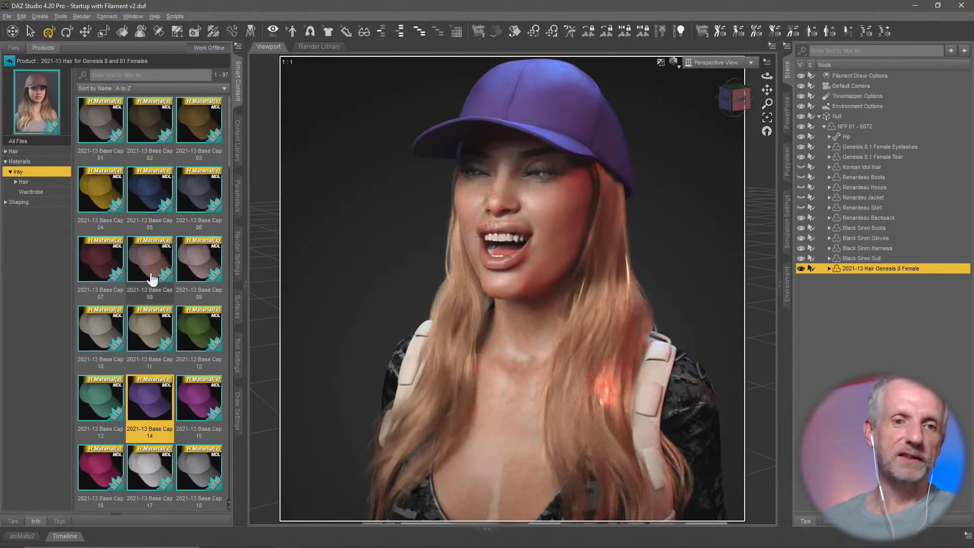
- Apply the yellow 2021-13 Base Cap 04 material to the cap and 2021-13 Hair Color 003 to the hair
{"action": "double_click", "coordinate": [119, 208]}
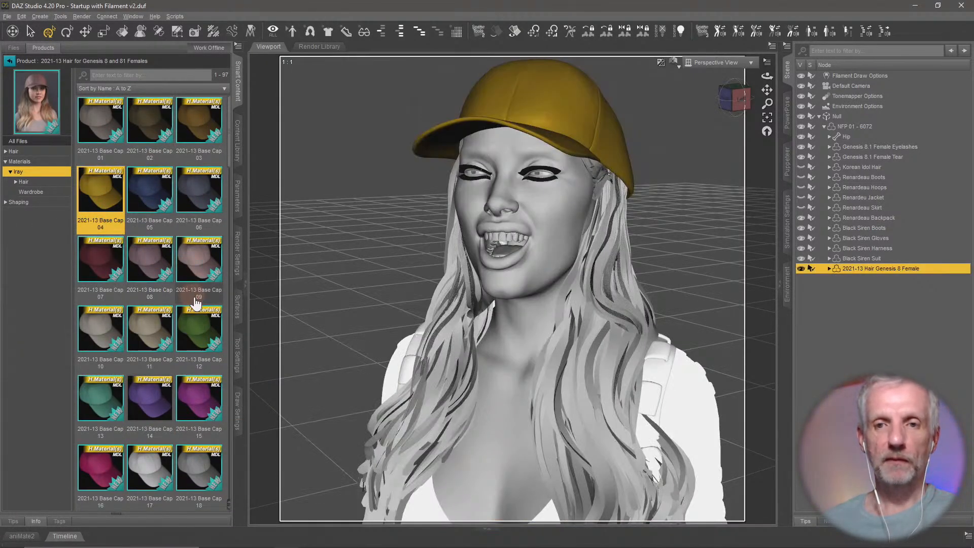
{"action": "scroll", "coordinate": [193, 303], "scroll_direction": "down", "scroll_amount": 2}
{"action": "scroll", "coordinate": [193, 303], "scroll_direction": "down", "scroll_amount": 4}
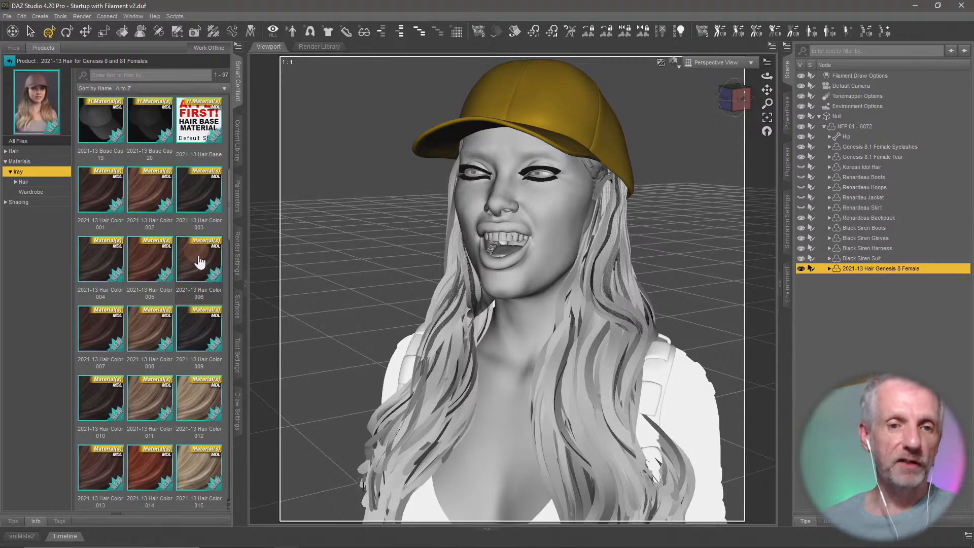
{"action": "scroll", "coordinate": [197, 286], "scroll_direction": "down", "scroll_amount": 5}
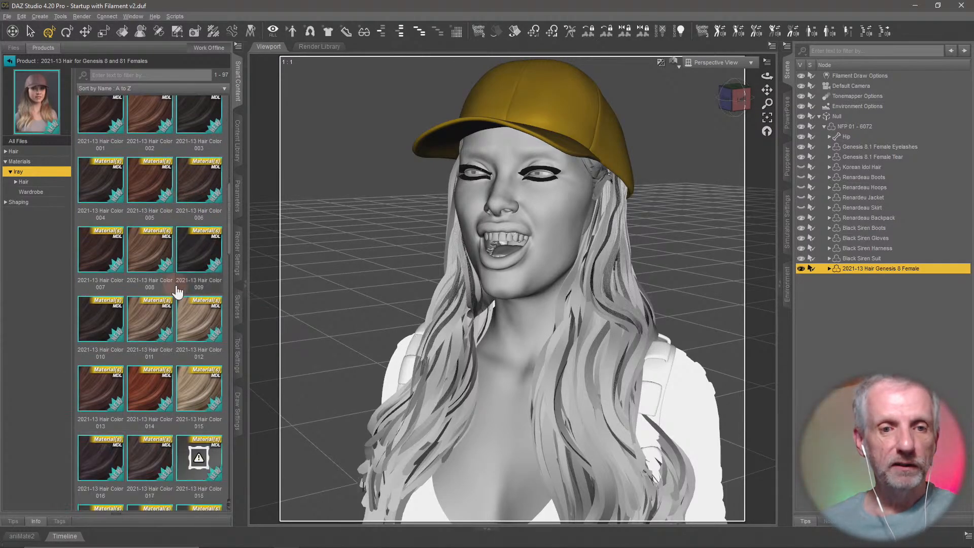
{"action": "scroll", "coordinate": [183, 296], "scroll_direction": "down", "scroll_amount": 8}
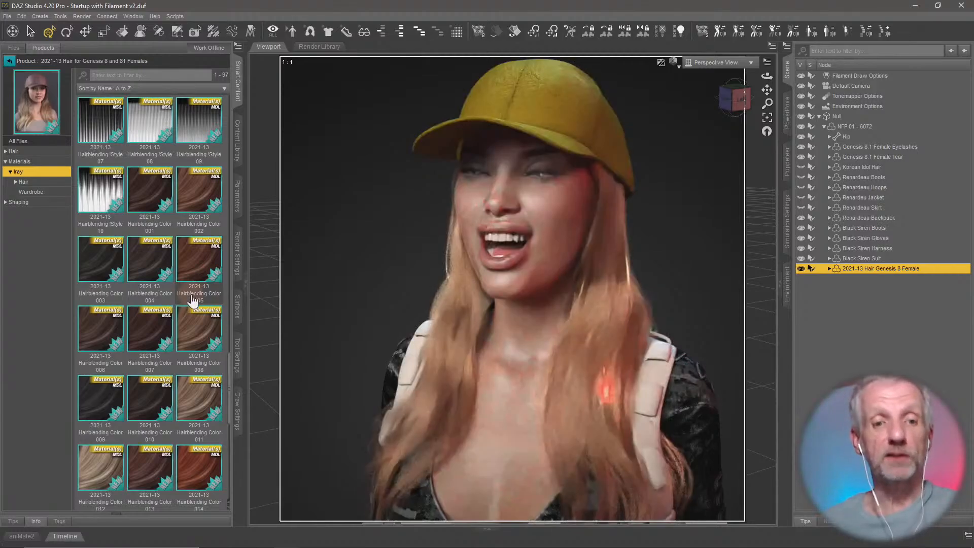
{"action": "scroll", "coordinate": [190, 299], "scroll_direction": "down", "scroll_amount": 5}
{"action": "scroll", "coordinate": [195, 300], "scroll_direction": "up", "scroll_amount": 20}
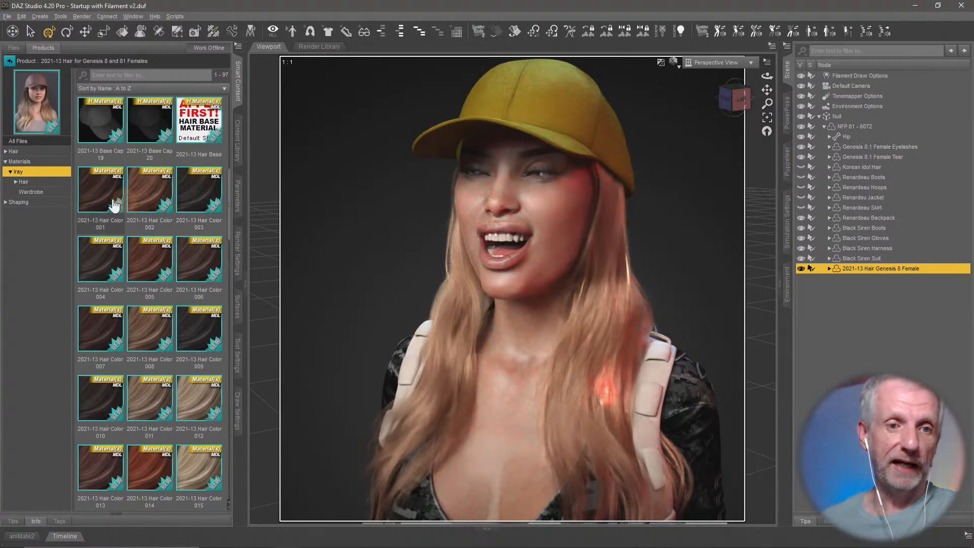
{"action": "double_click", "coordinate": [196, 200]}
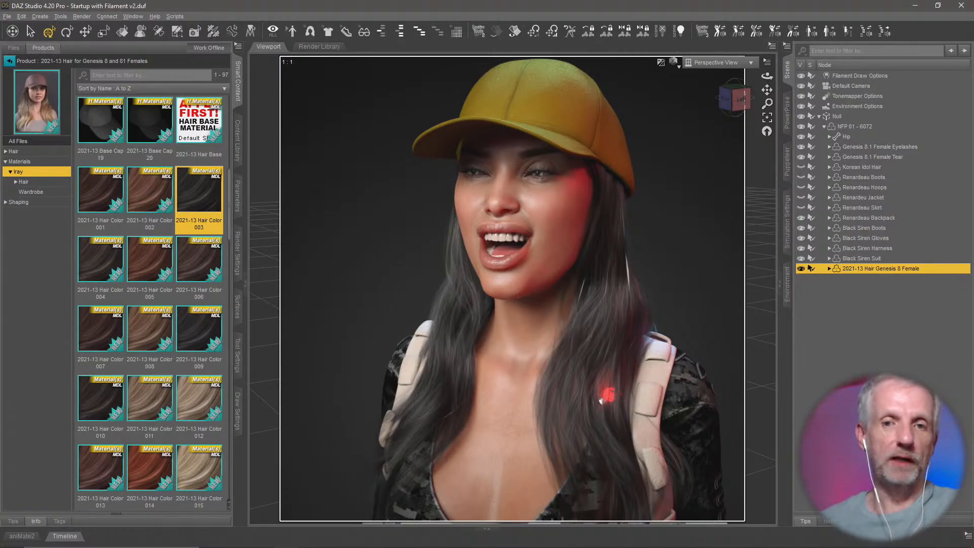
- Switch to the browser, view the NFP dashboard's download section for NFP #610, and return to DAZ Studio
{"action": "key", "text": "alt+Tab"}
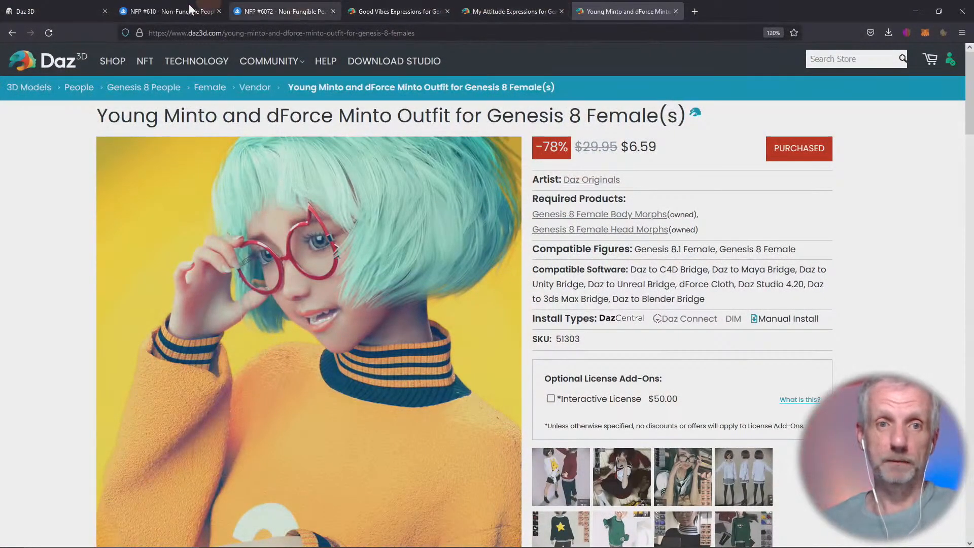
{"action": "left_click", "coordinate": [29, 6]}
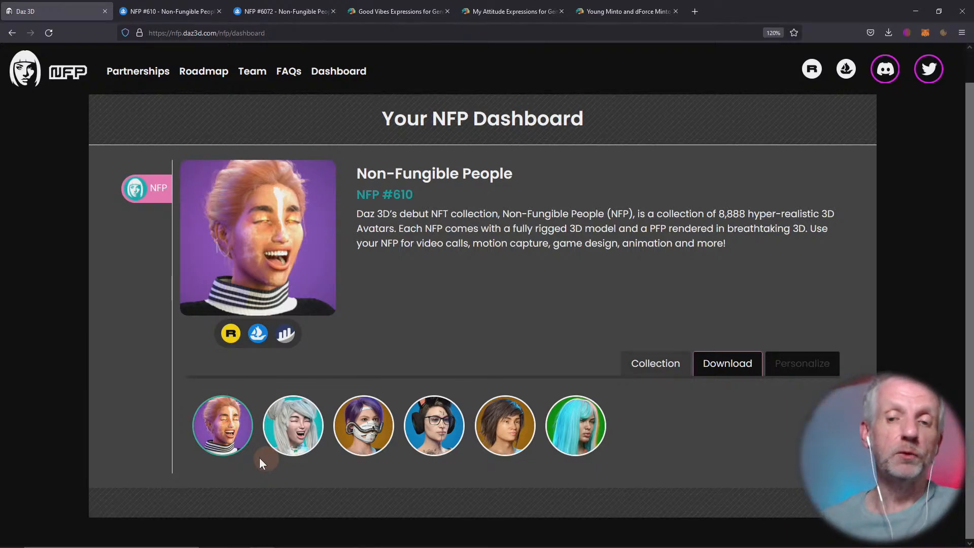
{"action": "left_click", "coordinate": [733, 369]}
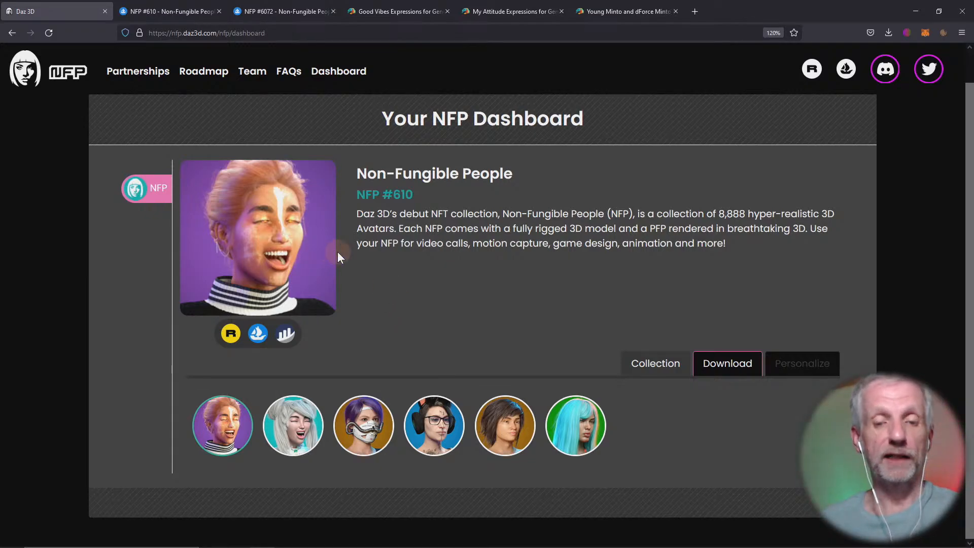
{"action": "key", "text": "alt+Tab"}
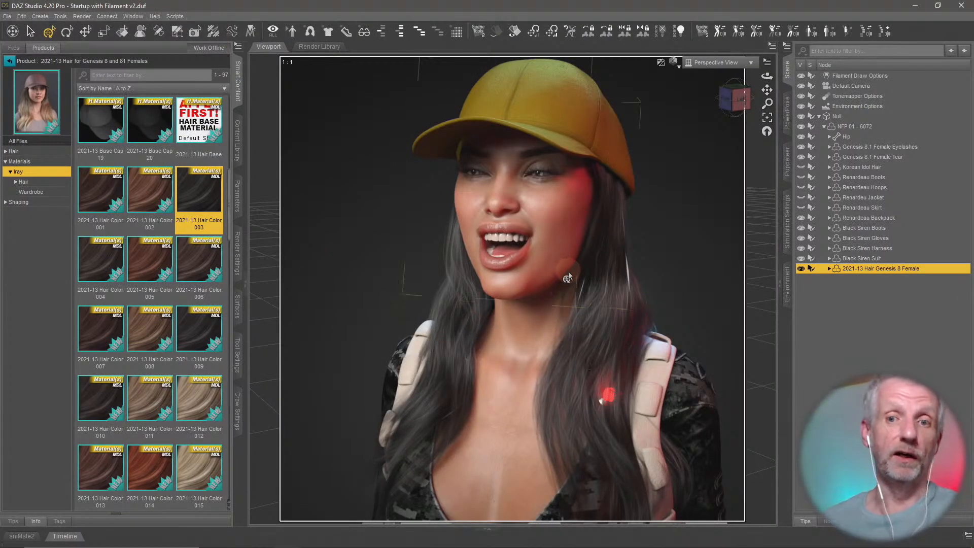
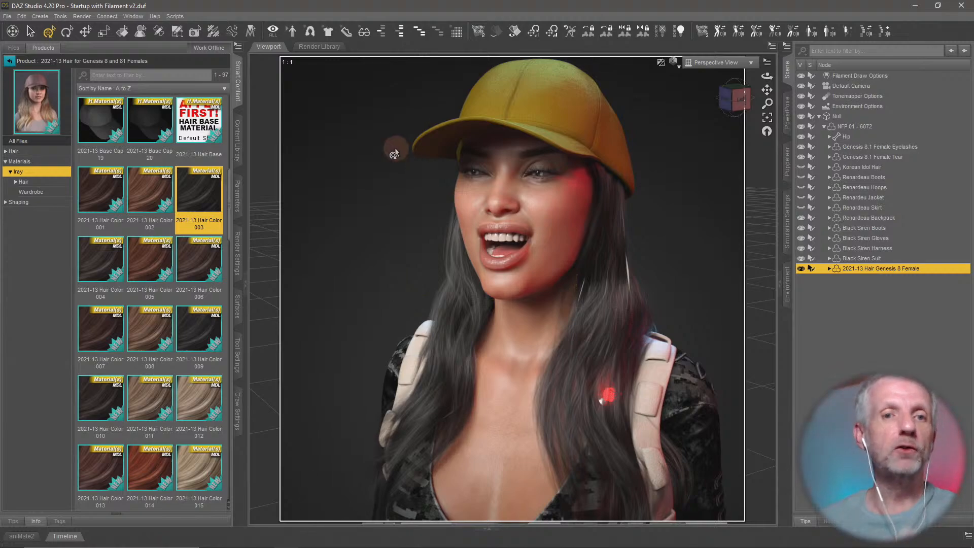
- Return to the product list, select the NFP 01 - 6072 figure and set the viewport draw style to Filament (PBR)
{"action": "left_click", "coordinate": [9, 60]}
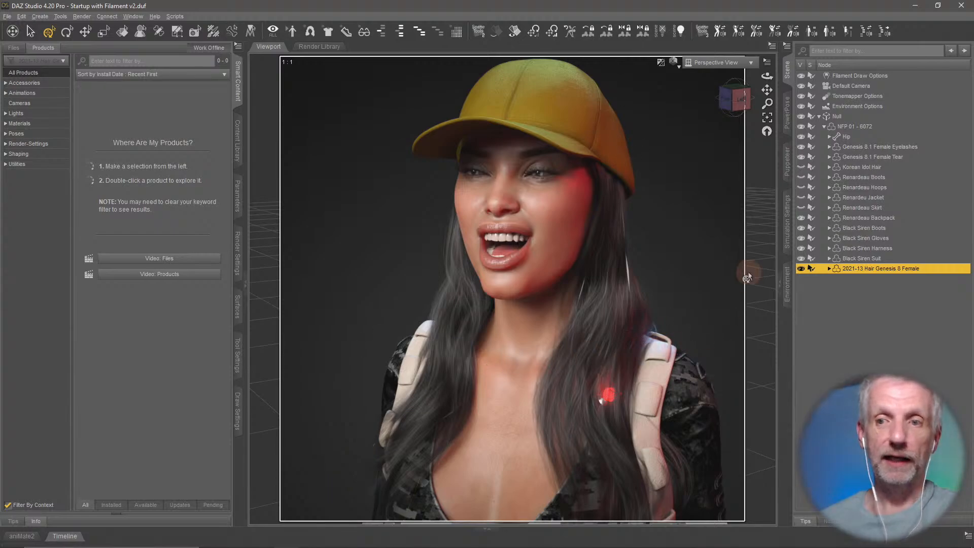
{"action": "left_click", "coordinate": [865, 127]}
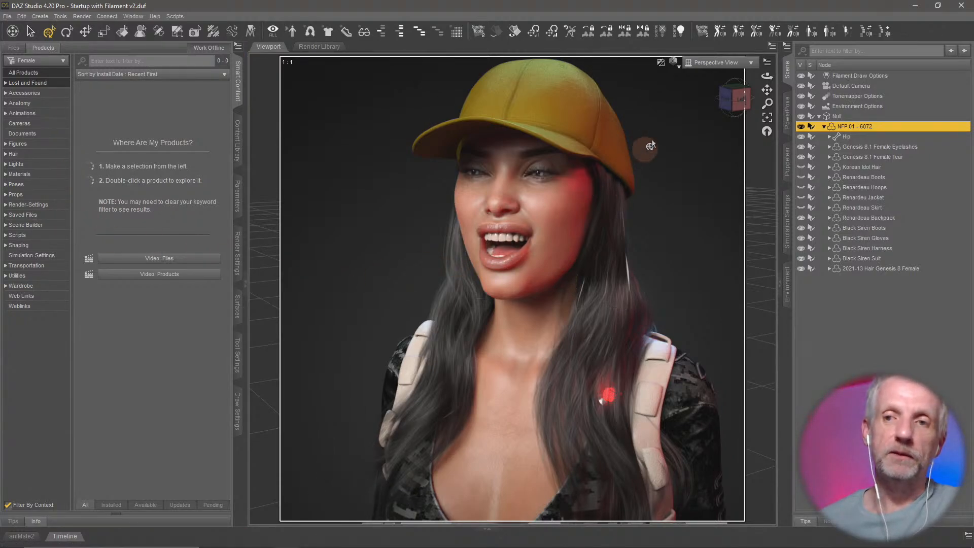
{"action": "left_click", "coordinate": [674, 62]}
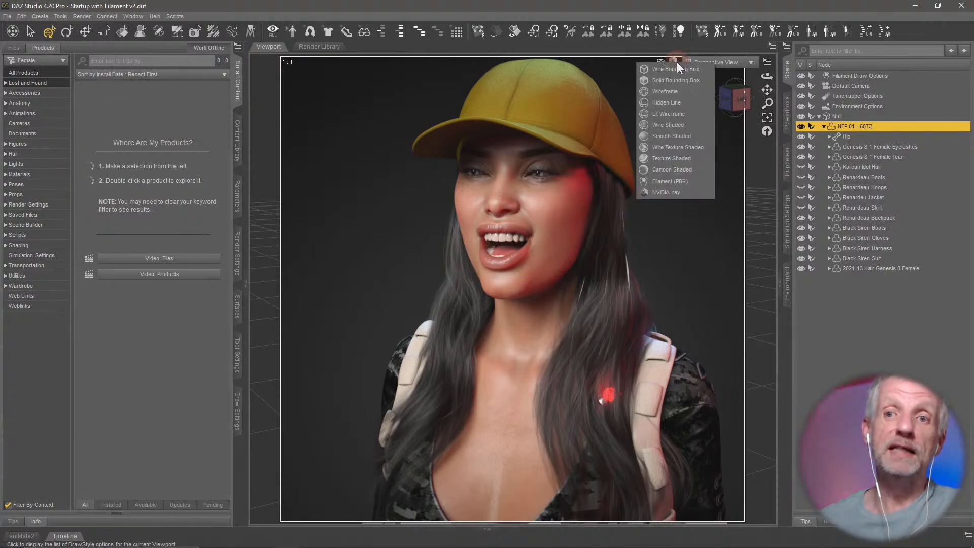
{"action": "left_click", "coordinate": [695, 179]}
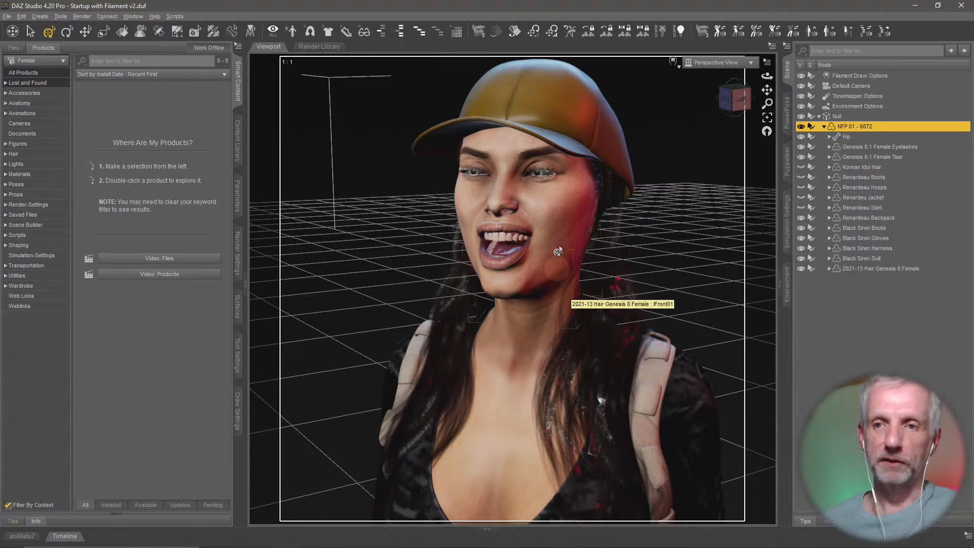
- Apply the C1-IBL2-11 render settings from the Click N Render - POP Edition - IBL Set and return to the product list
{"action": "scroll", "coordinate": [528, 335], "scroll_direction": "down", "scroll_amount": 5}
{"action": "mouse_move", "coordinate": [527, 333]}
{"action": "middle_mouse_down"}
{"action": "mouse_move", "coordinate": [515, 322]}
{"action": "mouse_move", "coordinate": [525, 332]}
{"action": "middle_mouse_up"}
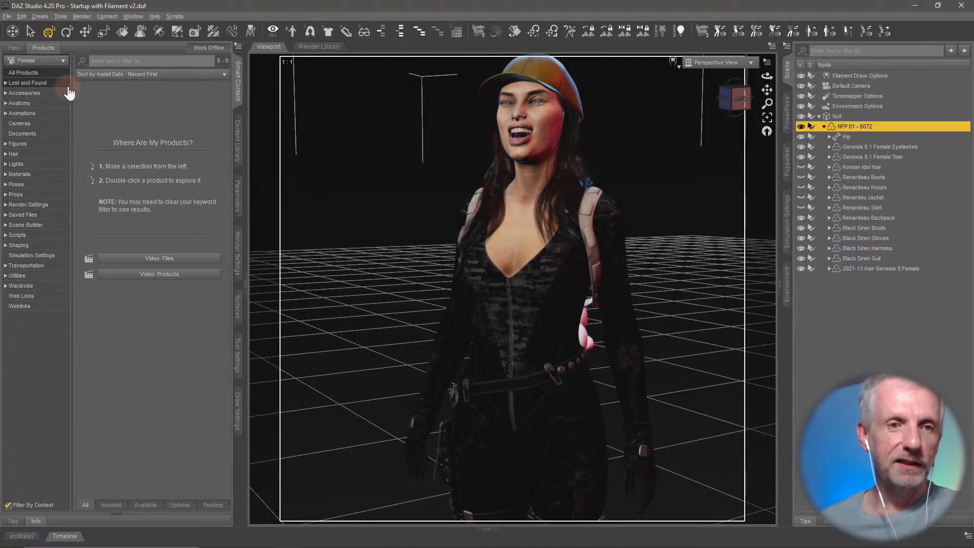
{"action": "left_click", "coordinate": [45, 206]}
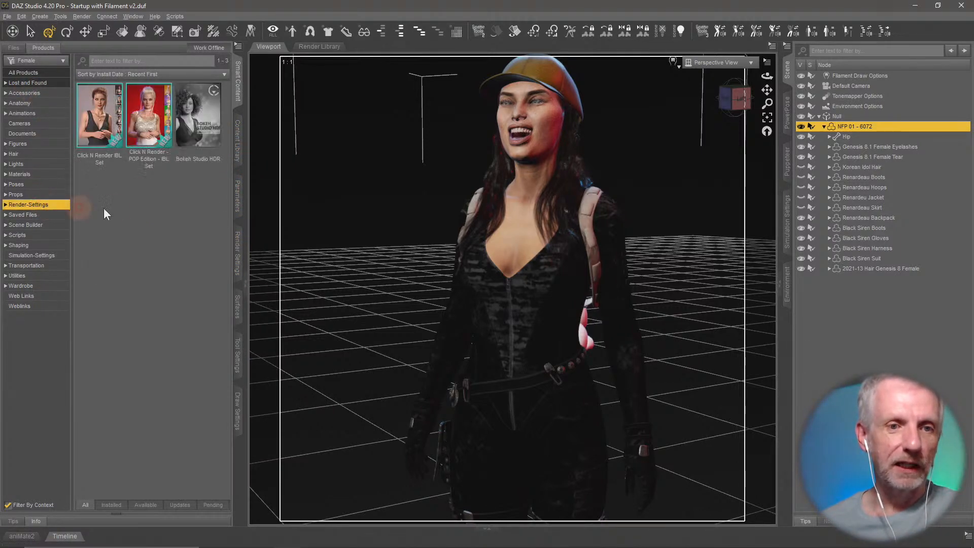
{"action": "double_click", "coordinate": [149, 121]}
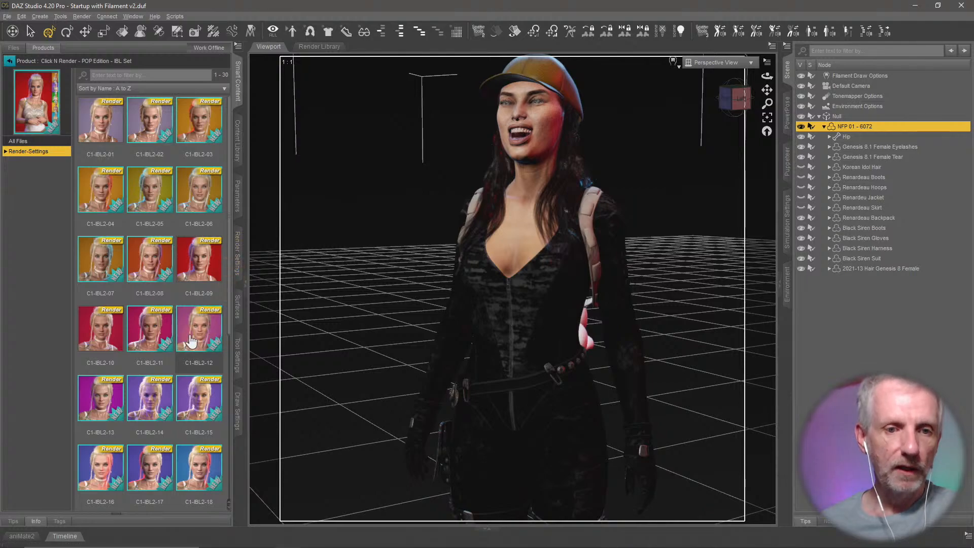
{"action": "double_click", "coordinate": [151, 340]}
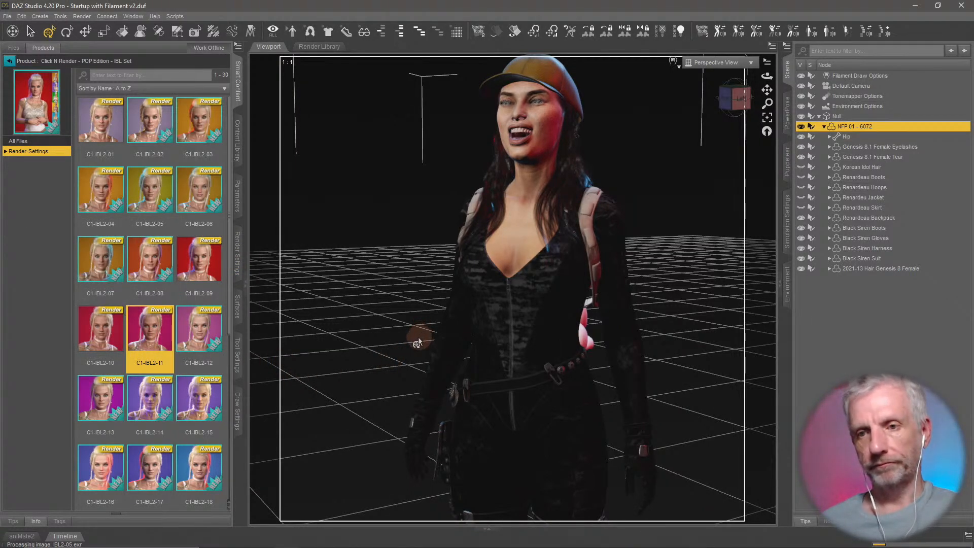
{"action": "middle_click_drag", "start_coordinate": [421, 338], "coordinate": [449, 320]}
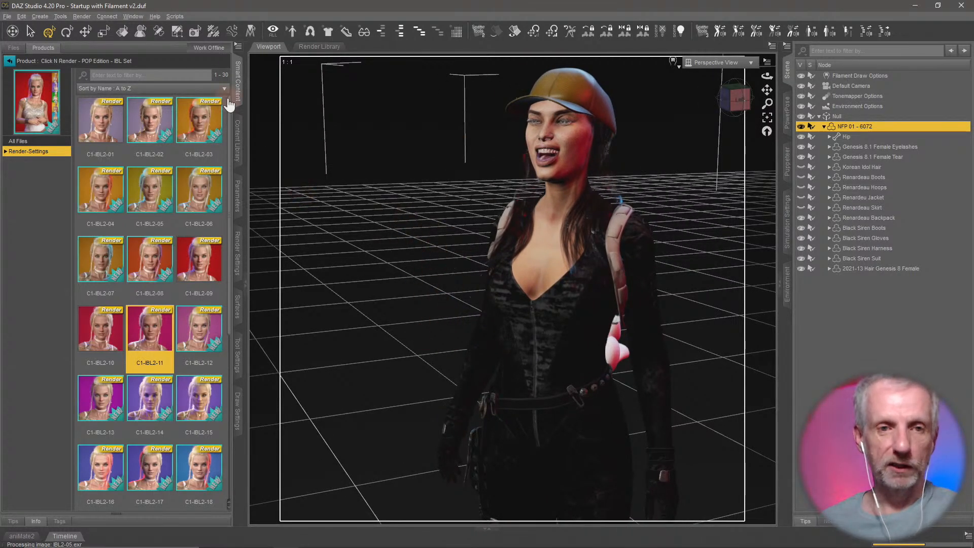
{"action": "left_click", "coordinate": [9, 61]}
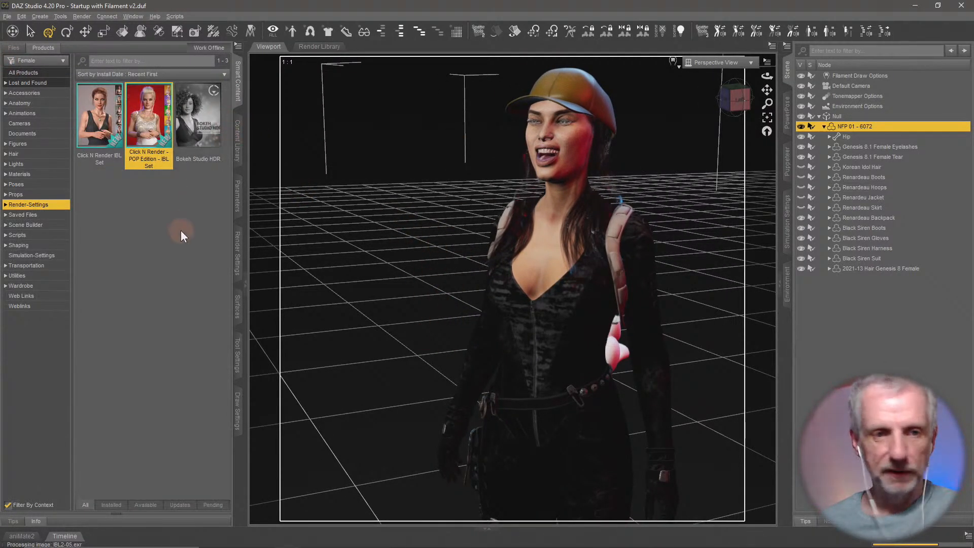
- Try the Edie 8 Body full-body morph at 100% on the NFP 01 - 6072 figure and reset it to zero
{"action": "left_click", "coordinate": [241, 193]}
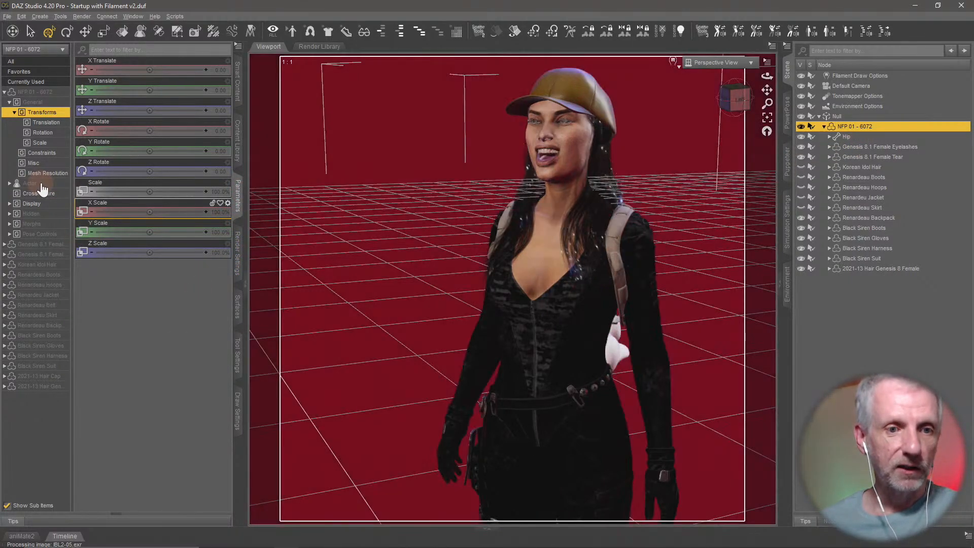
{"action": "left_click", "coordinate": [41, 185]}
{"action": "left_click", "coordinate": [9, 184]}
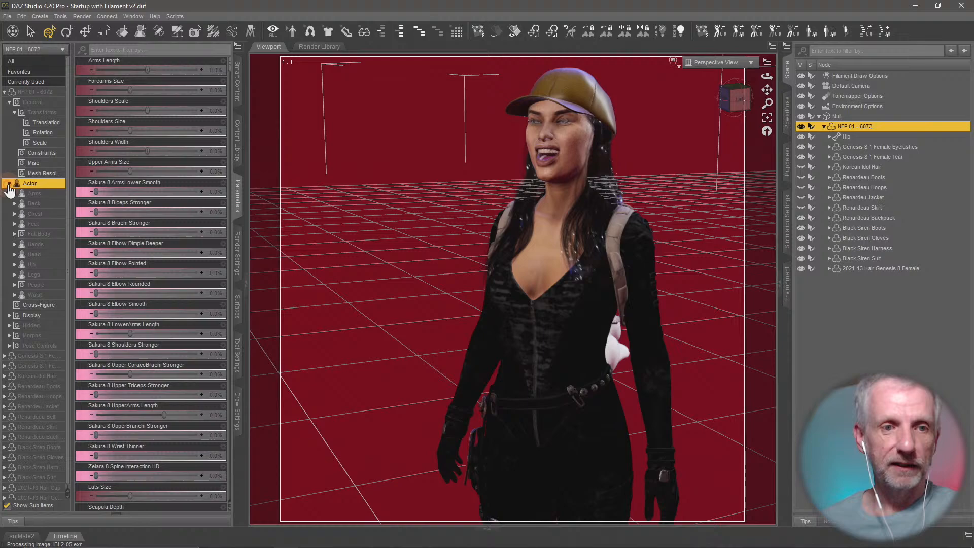
{"action": "left_click", "coordinate": [49, 234]}
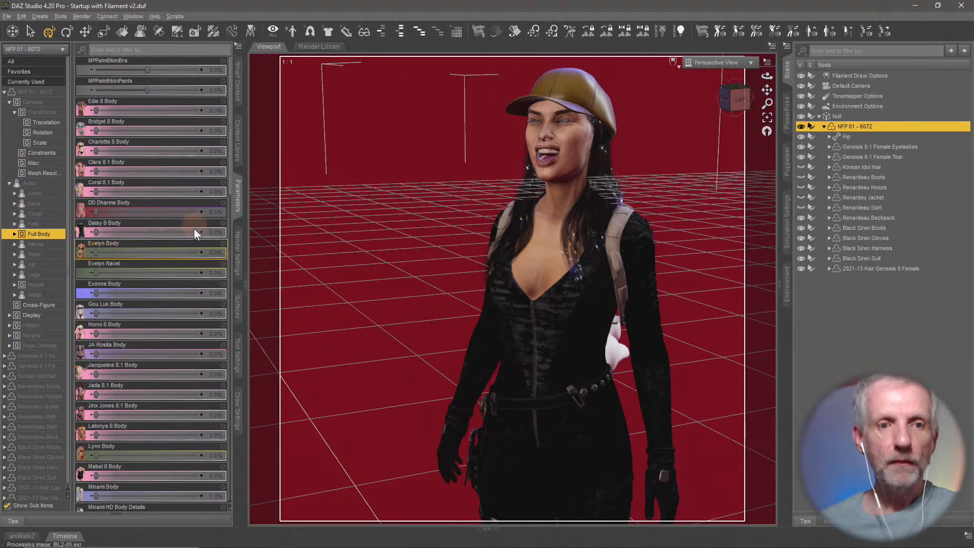
{"action": "left_click_drag", "start_coordinate": [428, 269], "coordinate": [434, 273], "text": "alt"}
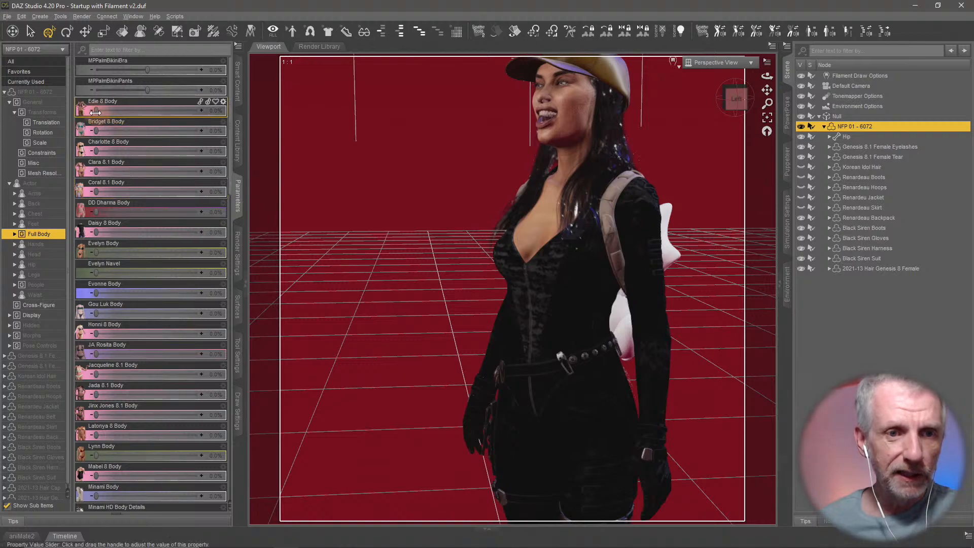
{"action": "left_click_drag", "start_coordinate": [95, 112], "coordinate": [239, 114]}
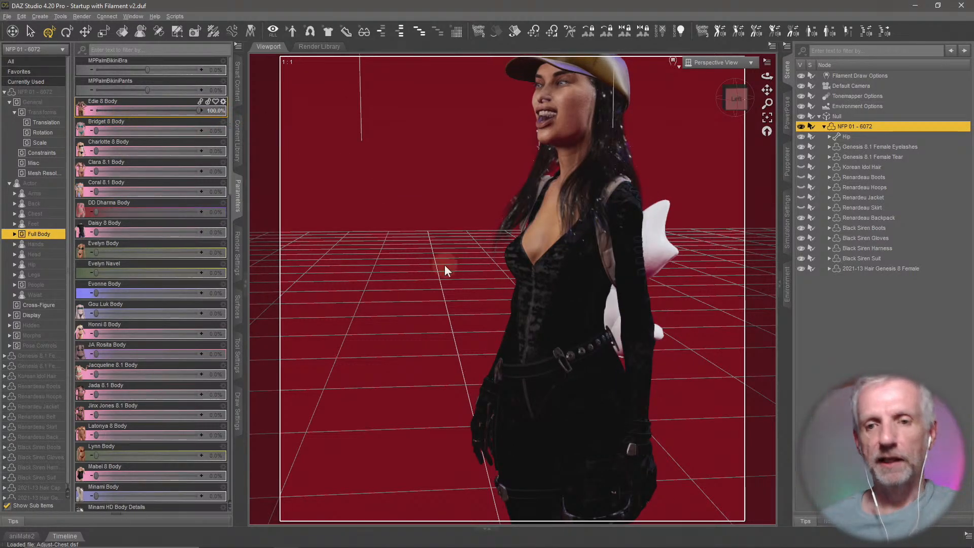
{"action": "left_click_drag", "start_coordinate": [622, 287], "coordinate": [437, 291], "text": "alt"}
{"action": "left_click_drag", "start_coordinate": [499, 305], "coordinate": [463, 296], "text": "alt"}
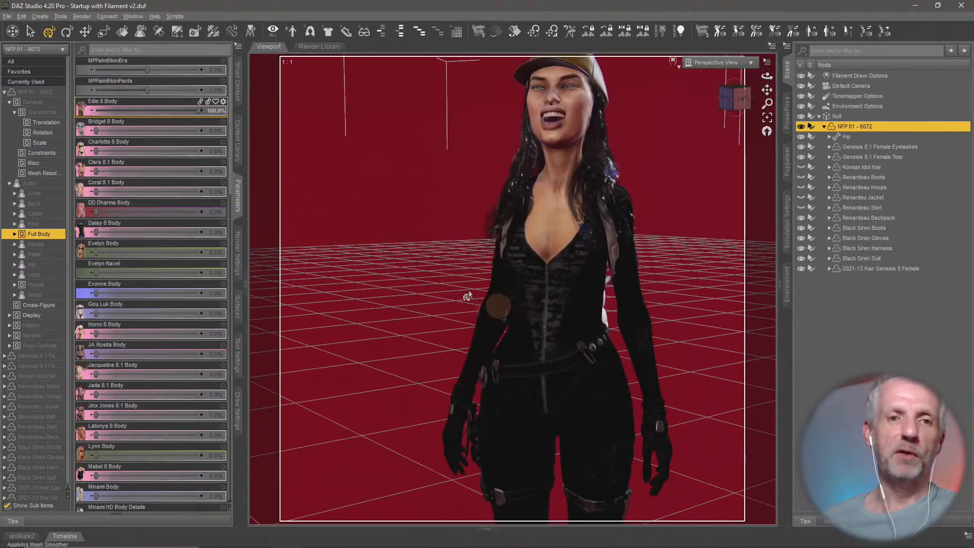
{"action": "left_click_drag", "start_coordinate": [179, 116], "coordinate": [181, 116]}
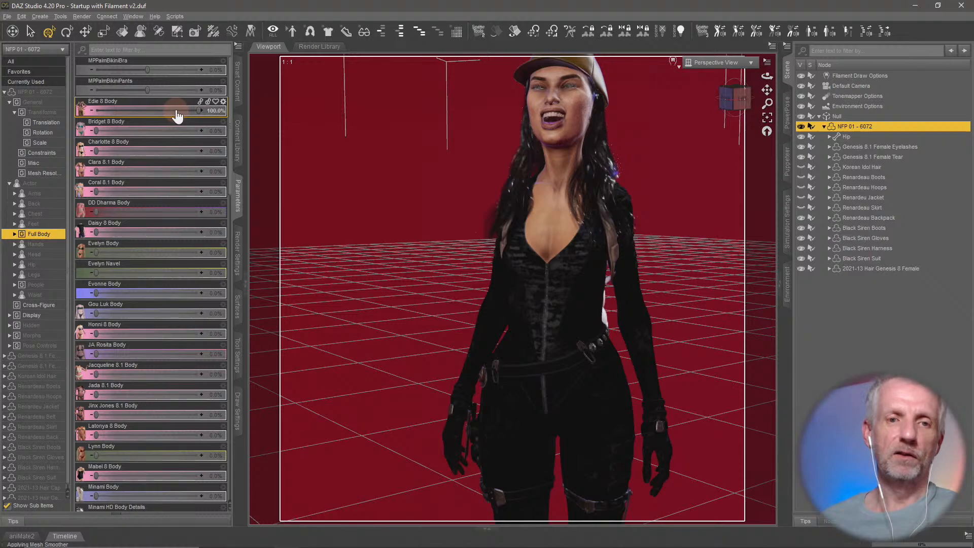
{"action": "left_click", "coordinate": [175, 116]}
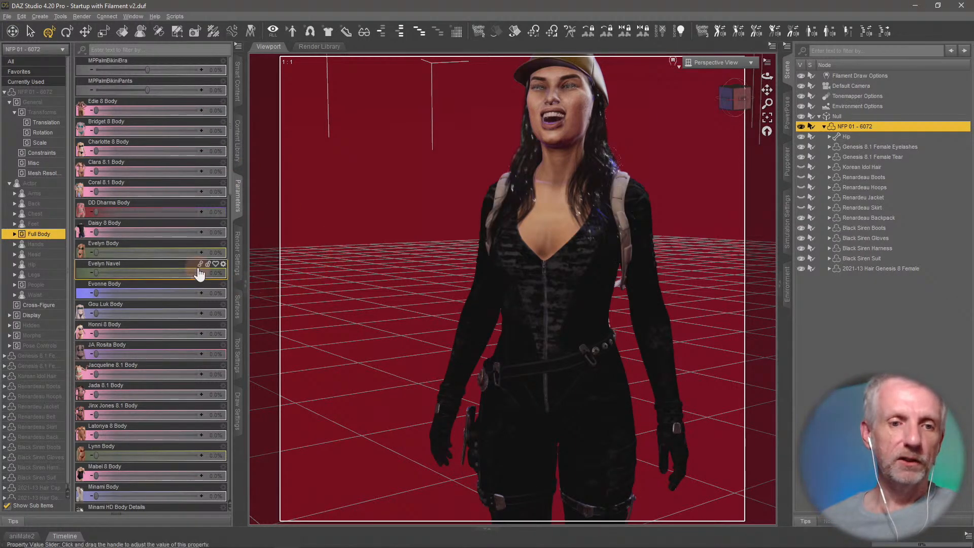
- Try the Latonya 8 Body morph at 100%, inspect the figure's shape, and reset the morph to zero
{"action": "scroll", "coordinate": [197, 267], "scroll_direction": "down", "scroll_amount": 3}
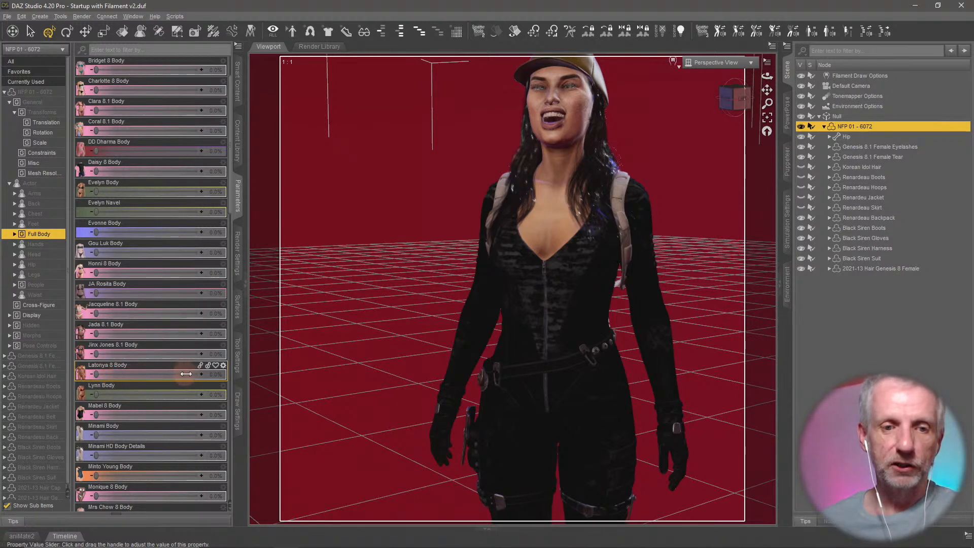
{"action": "left_click", "coordinate": [201, 375]}
{"action": "left_click", "coordinate": [224, 373]}
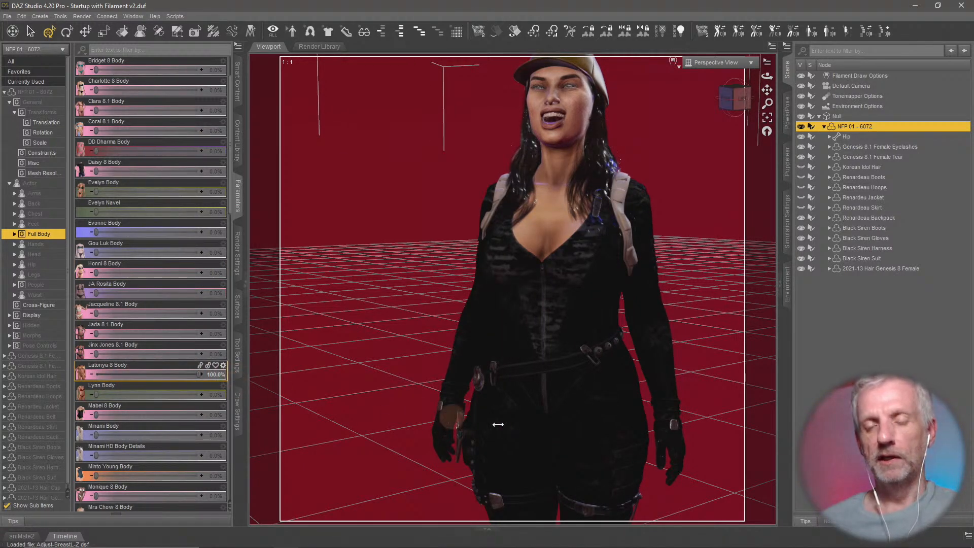
{"action": "left_click_drag", "start_coordinate": [451, 390], "coordinate": [520, 386], "text": "alt"}
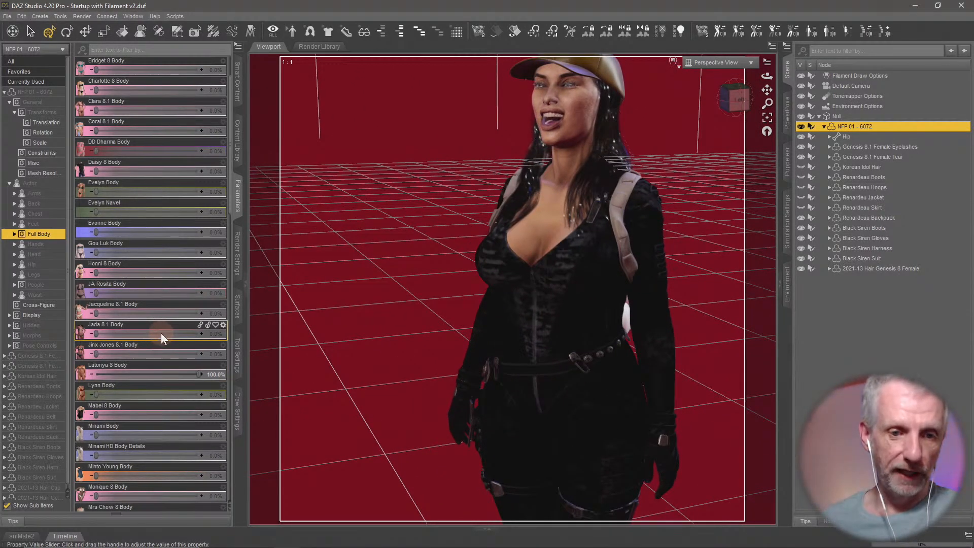
{"action": "scroll", "coordinate": [160, 333], "scroll_direction": "down", "scroll_amount": 3}
{"action": "left_click_drag", "start_coordinate": [199, 254], "coordinate": [174, 256]}
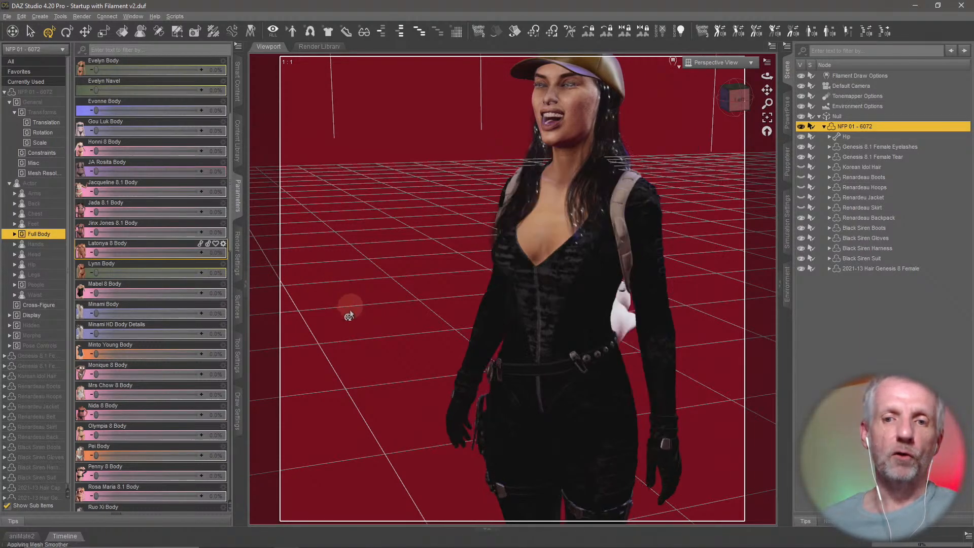
- Try the Mrs Chow 8 Body morph at 100%, view the whole figure, and reset the morph to zero
{"action": "left_click_drag", "start_coordinate": [354, 308], "coordinate": [283, 326]}
{"action": "scroll", "coordinate": [137, 327], "scroll_direction": "down", "scroll_amount": 5}
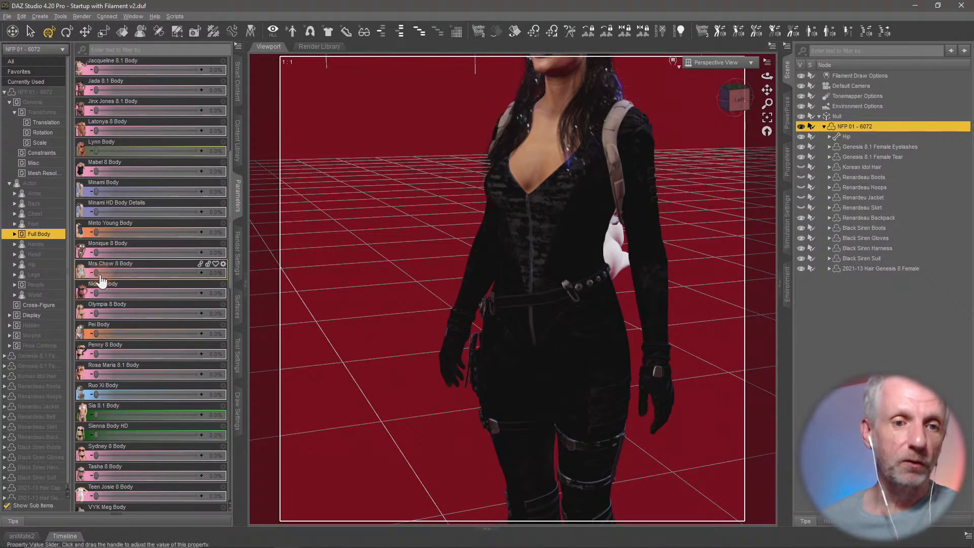
{"action": "left_click_drag", "start_coordinate": [94, 272], "coordinate": [236, 274]}
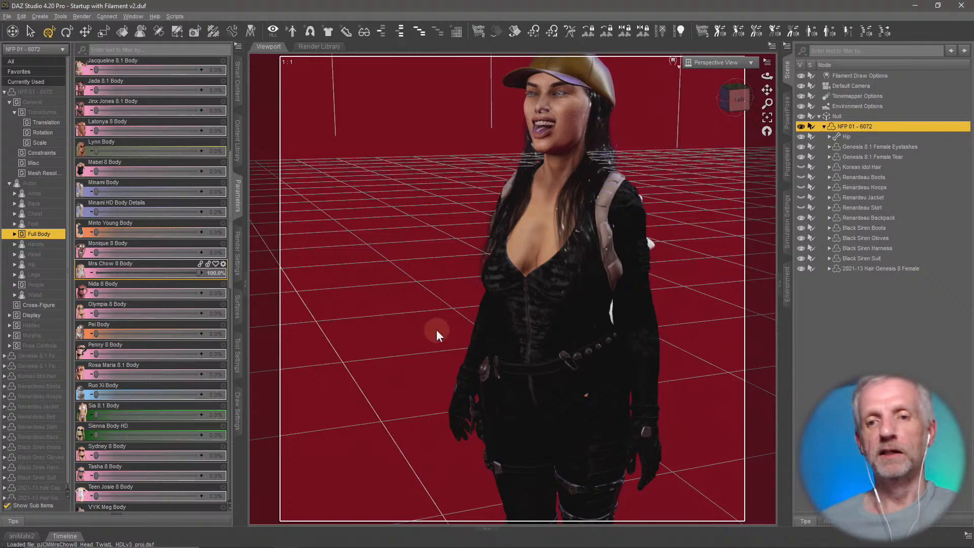
{"action": "left_click_drag", "start_coordinate": [285, 316], "coordinate": [422, 336], "text": "alt"}
{"action": "scroll", "coordinate": [424, 334], "scroll_direction": "down", "scroll_amount": 4}
{"action": "right_click_drag", "start_coordinate": [424, 333], "coordinate": [430, 292], "text": "alt"}
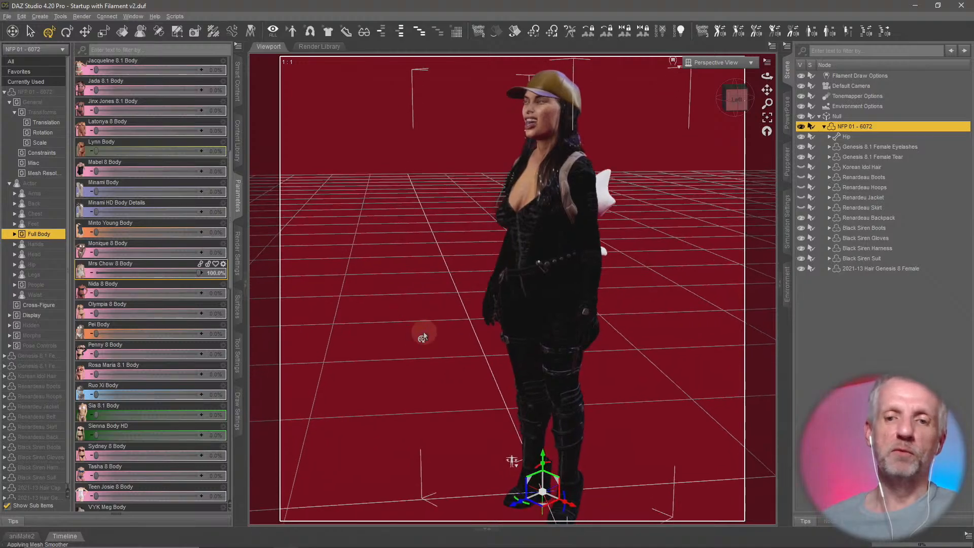
{"action": "scroll", "coordinate": [424, 334], "scroll_direction": "down", "scroll_amount": 1}
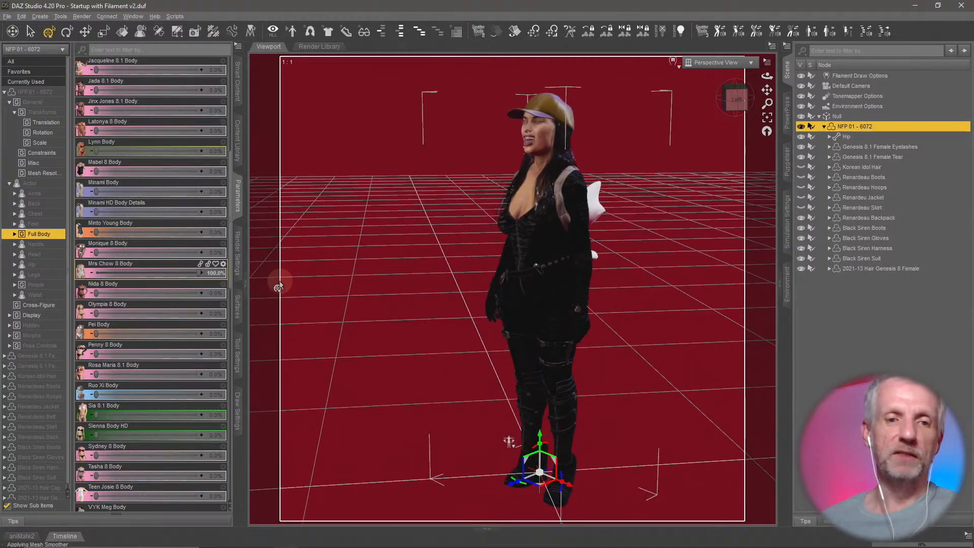
{"action": "left_click", "coordinate": [181, 274], "text": "alt"}
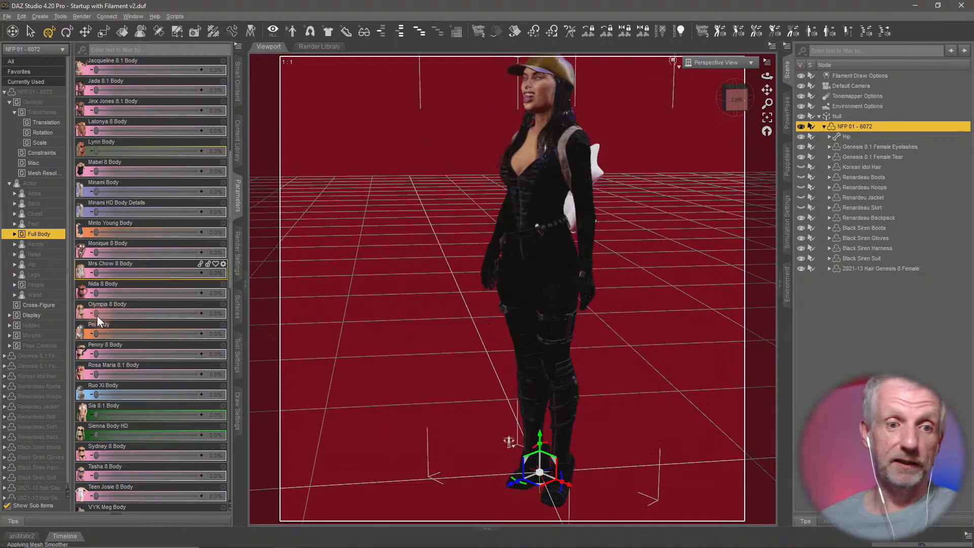
- Try the Olympia 8 Body morph at 100%, inspect the full figure, and reset the morph to zero
{"action": "left_click_drag", "start_coordinate": [95, 315], "coordinate": [429, 358]}
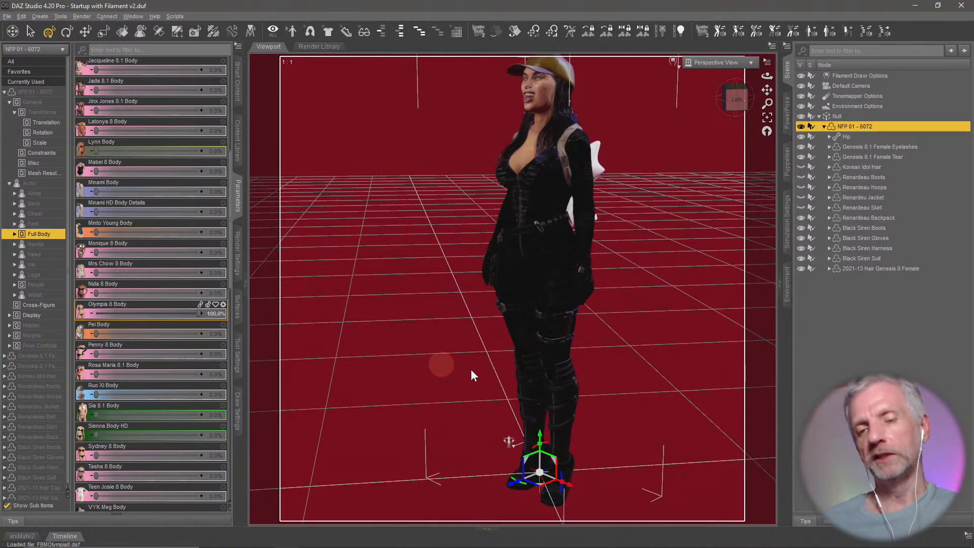
{"action": "middle_click_drag", "start_coordinate": [478, 365], "coordinate": [539, 366]}
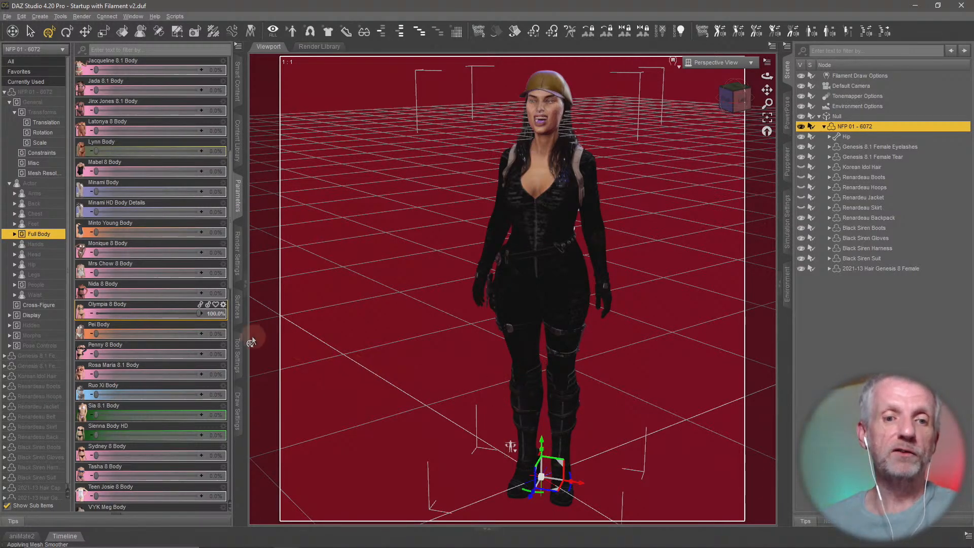
{"action": "left_click", "coordinate": [179, 316], "text": "alt"}
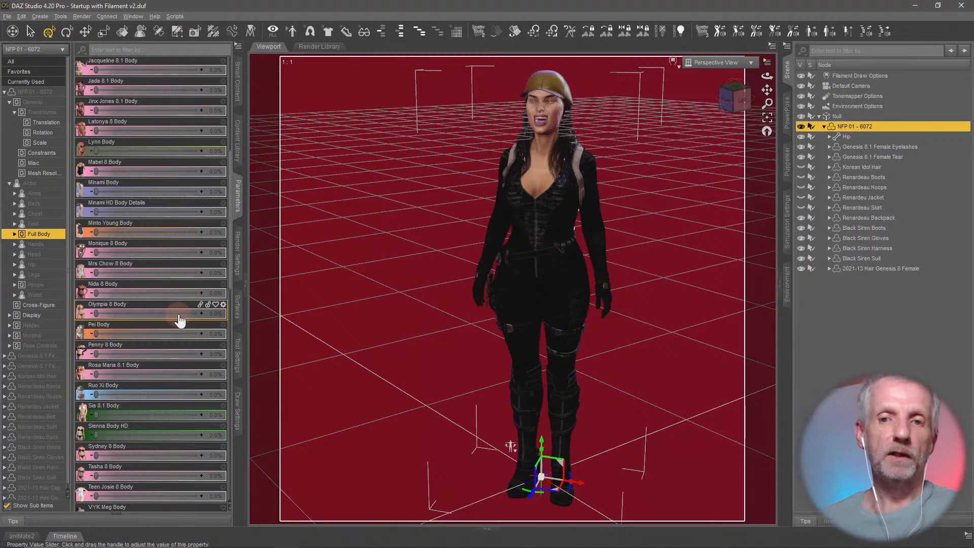
{"action": "mouse_move", "coordinate": [447, 346]}
{"action": "middle_mouse_down"}
{"action": "mouse_move", "coordinate": [459, 366]}
{"action": "mouse_move", "coordinate": [455, 351]}
{"action": "middle_mouse_up"}
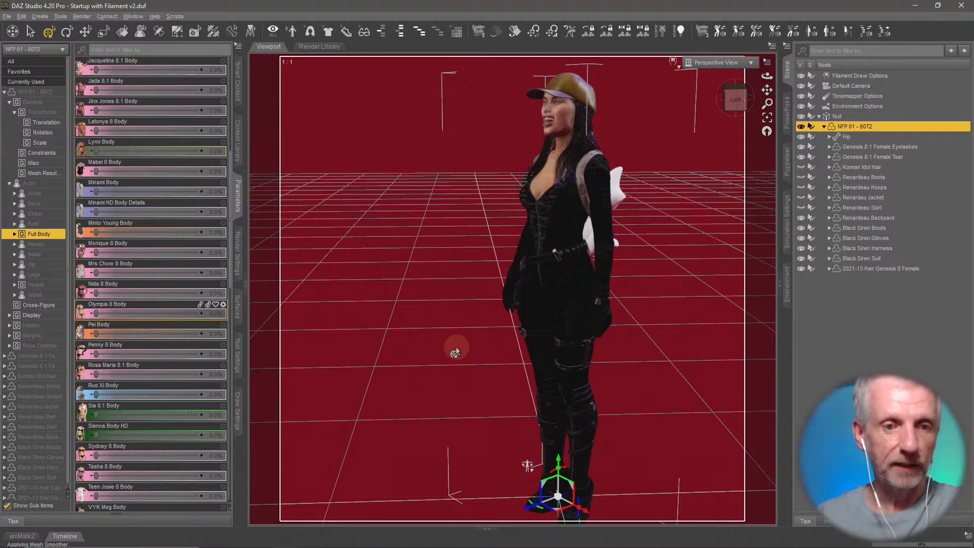
- Look through the remaining full-body morphs and examine the figure's face up close
{"action": "scroll", "coordinate": [190, 342], "scroll_direction": "down", "scroll_amount": 3}
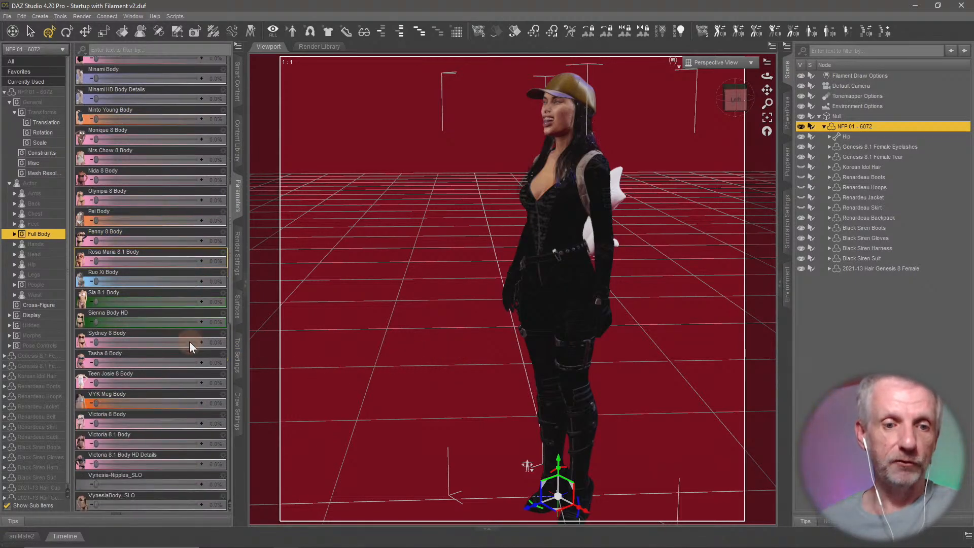
{"action": "scroll", "coordinate": [190, 342], "scroll_direction": "up", "scroll_amount": 6}
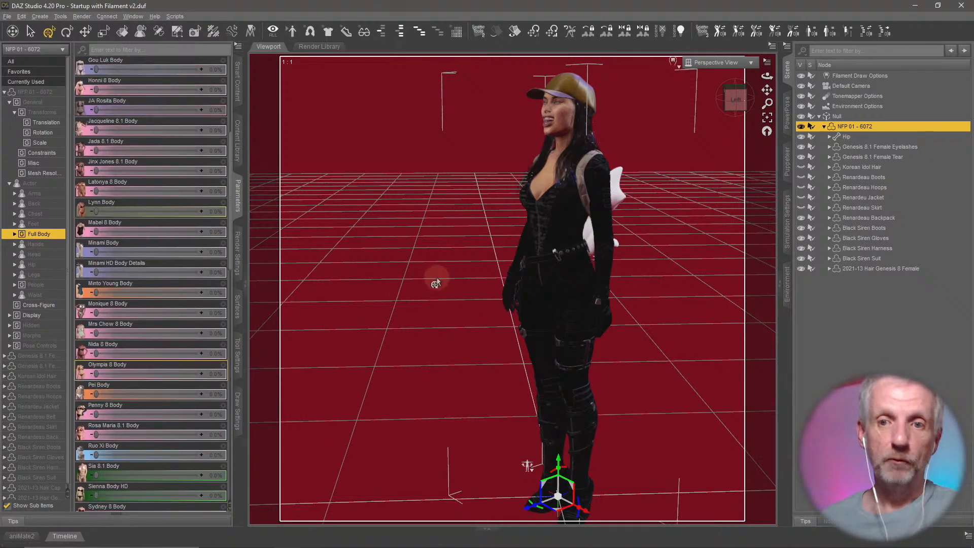
{"action": "scroll", "coordinate": [452, 260], "scroll_direction": "down", "scroll_amount": 2}
{"action": "scroll", "coordinate": [452, 260], "scroll_direction": "up", "scroll_amount": 4}
{"action": "scroll", "coordinate": [453, 261], "scroll_direction": "up", "scroll_amount": 1}
{"action": "middle_click_drag", "start_coordinate": [477, 218], "coordinate": [461, 255]}
{"action": "scroll", "coordinate": [480, 218], "scroll_direction": "up", "scroll_amount": 4}
{"action": "scroll", "coordinate": [473, 224], "scroll_direction": "up", "scroll_amount": 3}
{"action": "scroll", "coordinate": [464, 257], "scroll_direction": "up", "scroll_amount": 2}
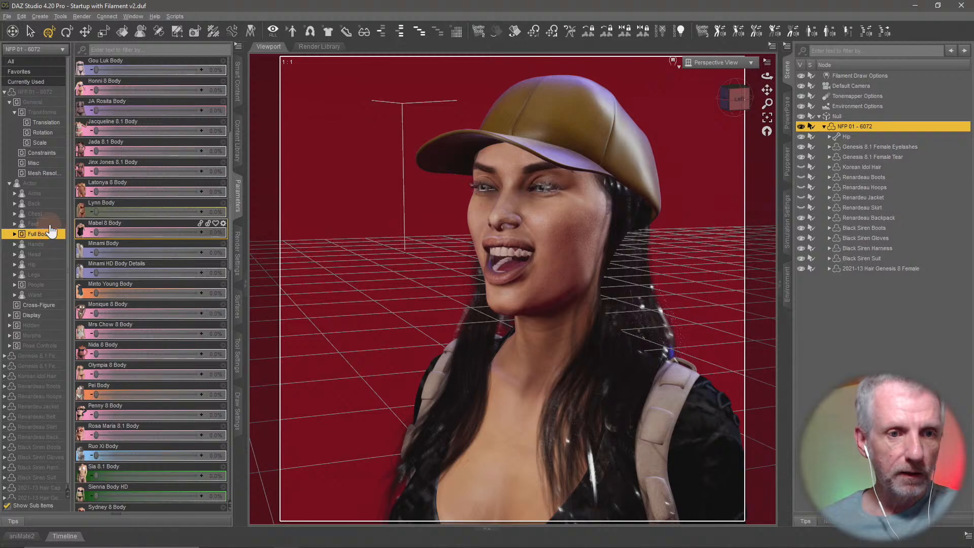
- Show the People head morphs of the figure and set Millawa 8 Head to 0%
{"action": "left_click", "coordinate": [34, 255]}
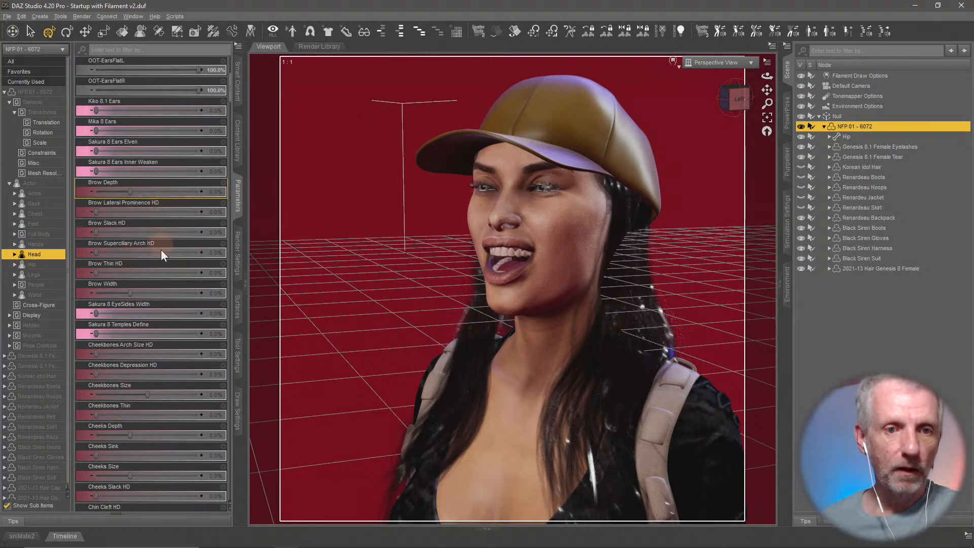
{"action": "scroll", "coordinate": [160, 251], "scroll_direction": "down", "scroll_amount": 3}
{"action": "double_click", "coordinate": [33, 256]}
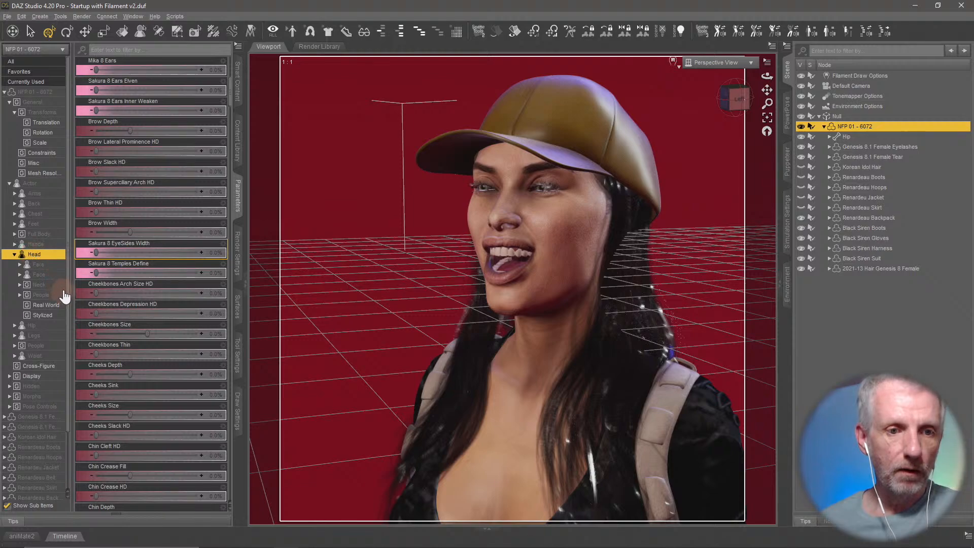
{"action": "double_click", "coordinate": [40, 294]}
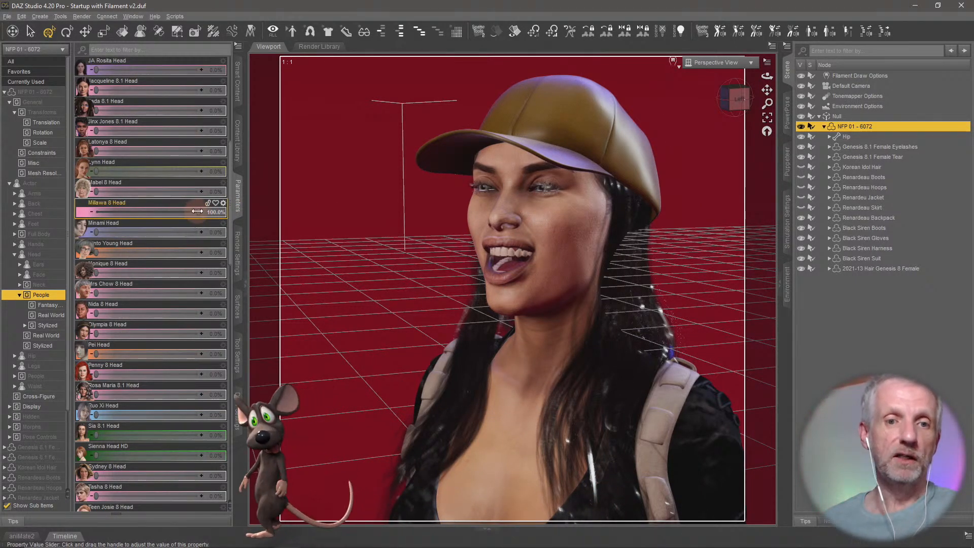
{"action": "left_click_drag", "start_coordinate": [196, 213], "coordinate": [44, 228]}
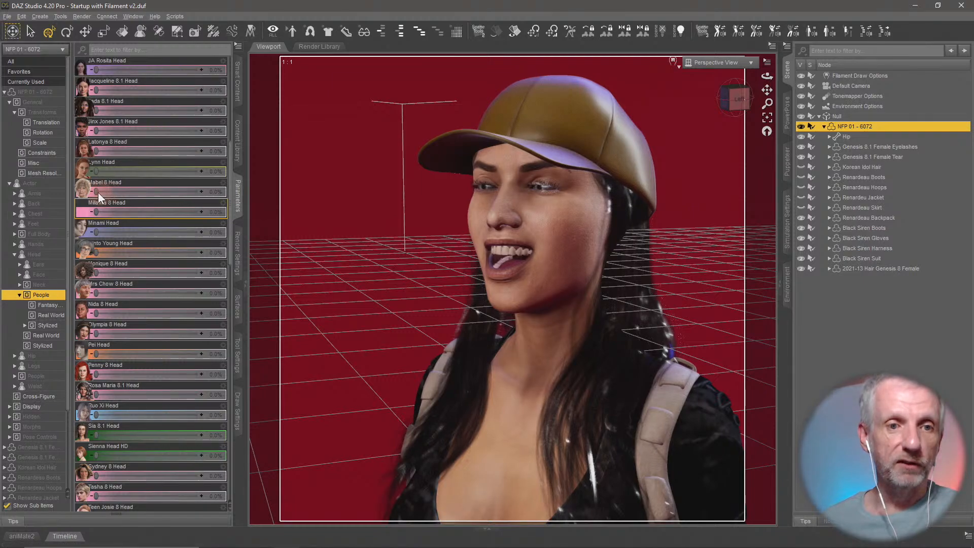
- Try the Mabel 8 Head morph at 100%, inspect the face, and reset the morph to zero
{"action": "left_click_drag", "start_coordinate": [105, 193], "coordinate": [260, 193]}
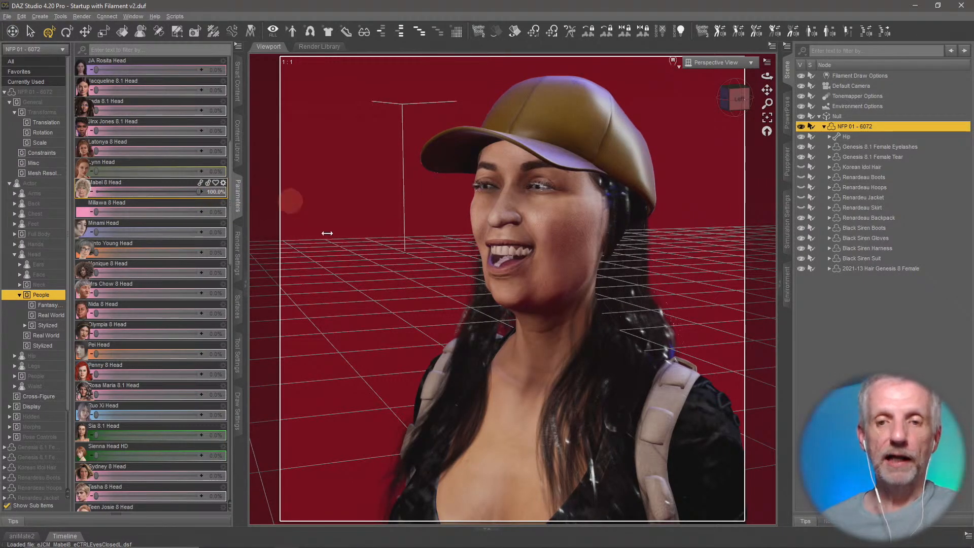
{"action": "middle_click_drag", "start_coordinate": [436, 295], "coordinate": [440, 299]}
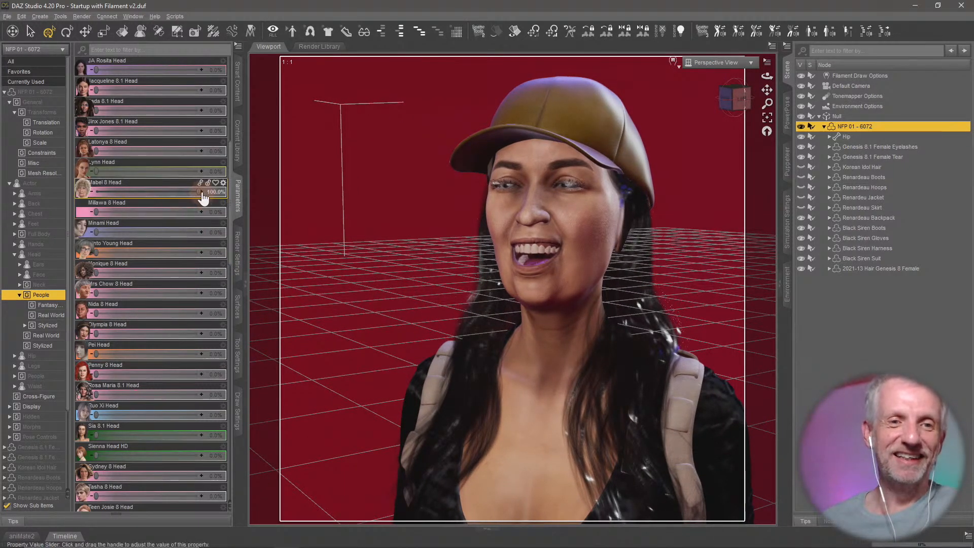
{"action": "left_click_drag", "start_coordinate": [201, 194], "coordinate": [196, 193]}
{"action": "left_click_drag", "start_coordinate": [83, 190], "coordinate": [11, 191]}
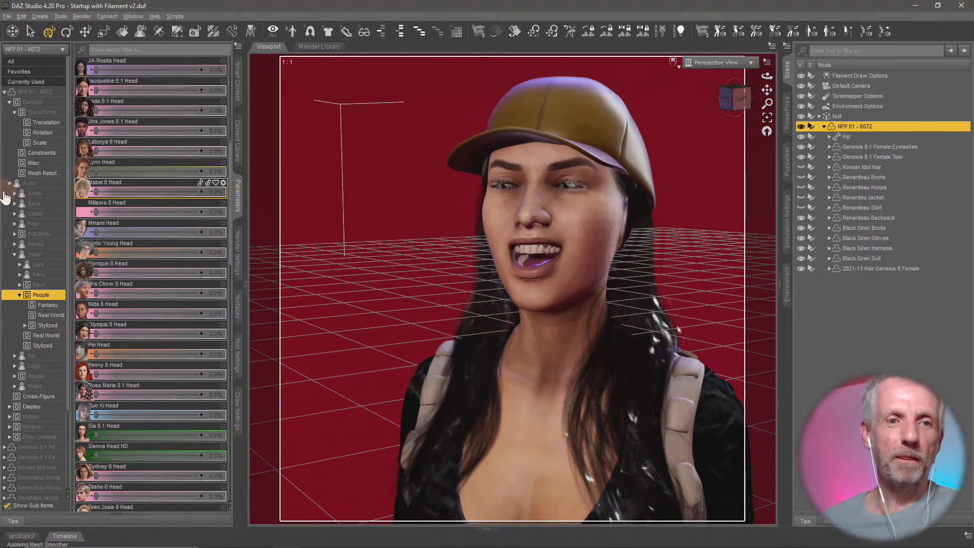
- Try the Jinx Jones 8.1 Head and Mrs Chow 8 Head morphs at 100% one at a time, resetting each to 0%
{"action": "left_click_drag", "start_coordinate": [96, 132], "coordinate": [98, 132]}
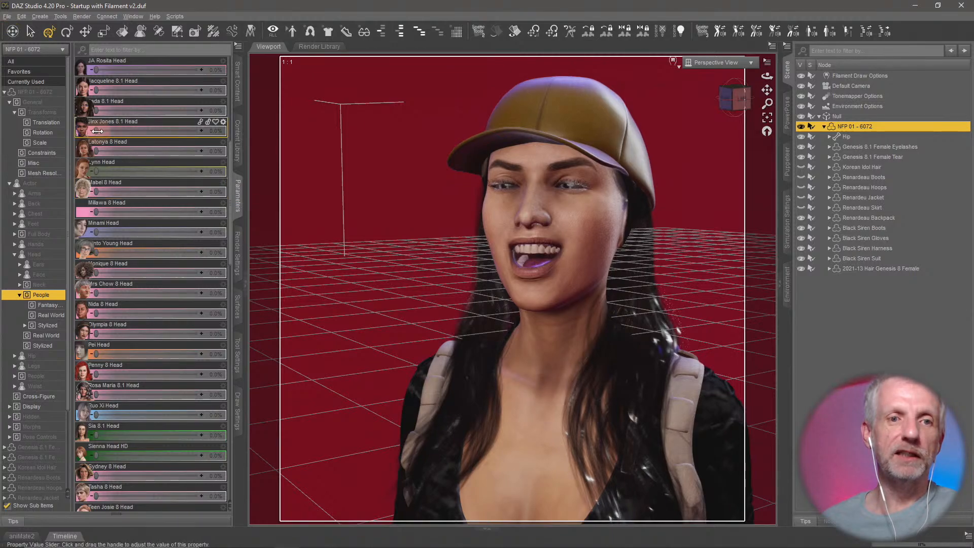
{"action": "left_click_drag", "start_coordinate": [245, 139], "coordinate": [298, 144]}
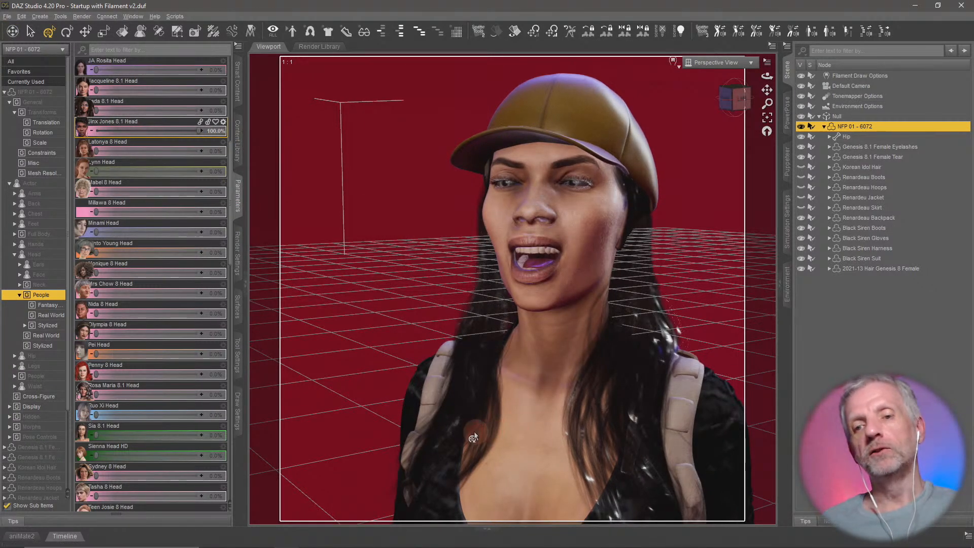
{"action": "left_click_drag", "start_coordinate": [474, 431], "coordinate": [487, 431]}
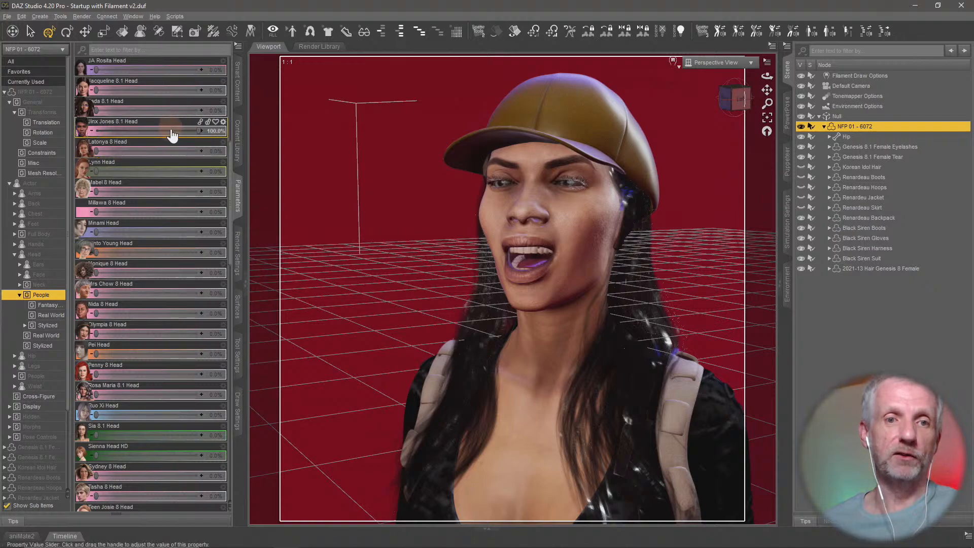
{"action": "left_click_drag", "start_coordinate": [199, 131], "coordinate": [90, 128]}
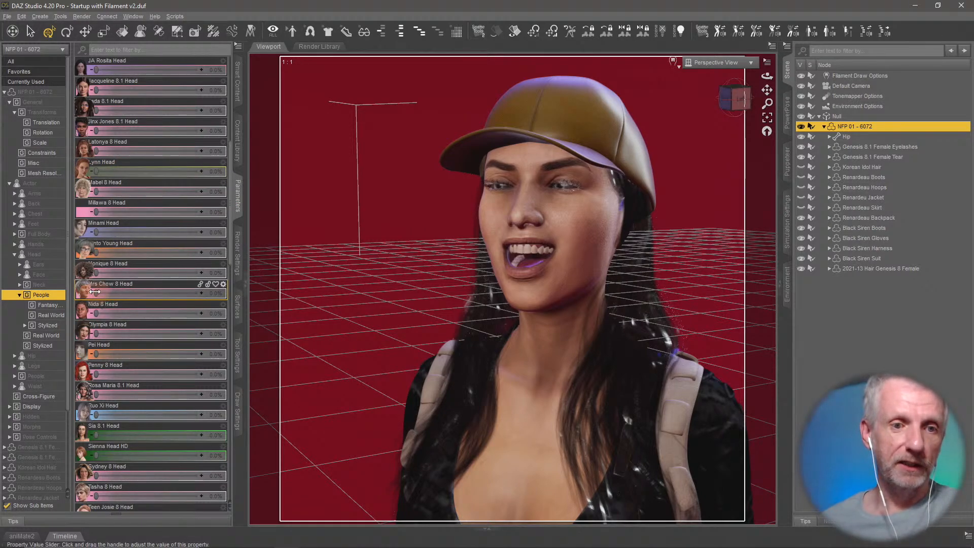
{"action": "left_click_drag", "start_coordinate": [95, 291], "coordinate": [236, 294]}
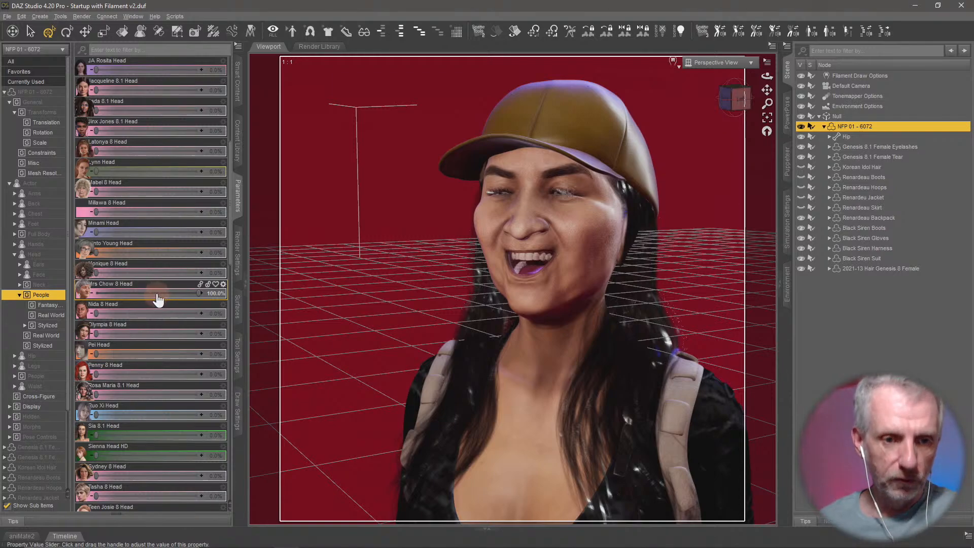
{"action": "left_click_drag", "start_coordinate": [153, 298], "coordinate": [96, 297]}
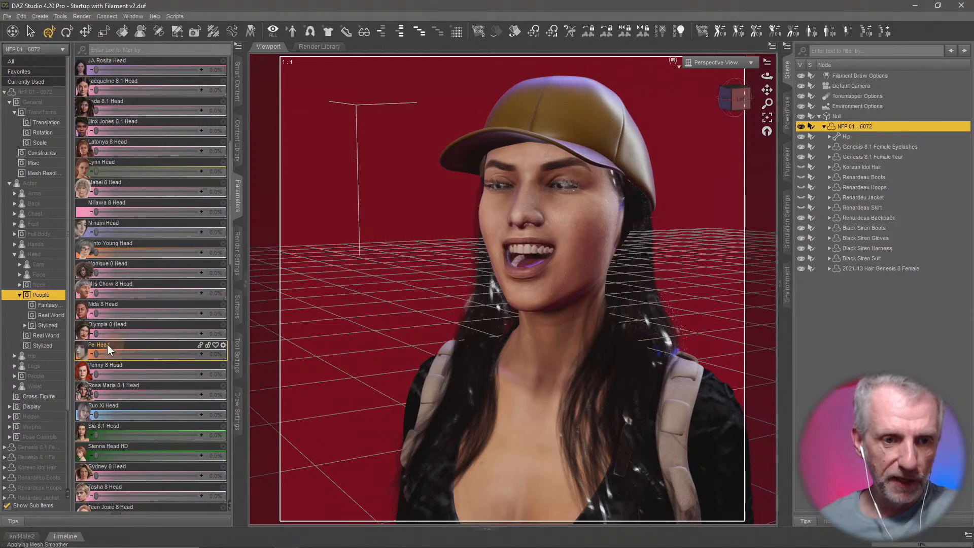
- Set the Olympia 8 Head morph of the NFP 01 - 6072 figure to 100%
{"action": "left_click_drag", "start_coordinate": [97, 335], "coordinate": [315, 345]}
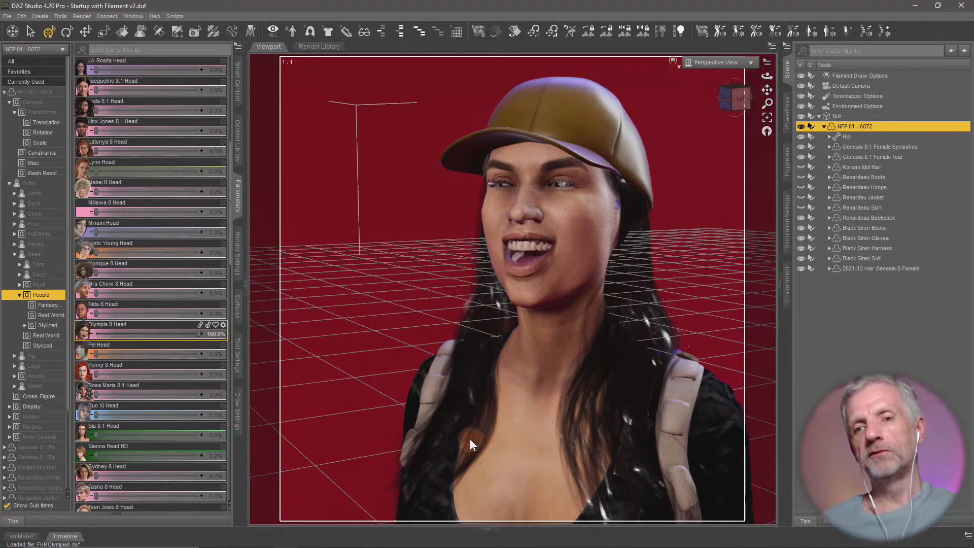
{"action": "left_click_drag", "start_coordinate": [473, 439], "coordinate": [507, 401], "text": "alt"}
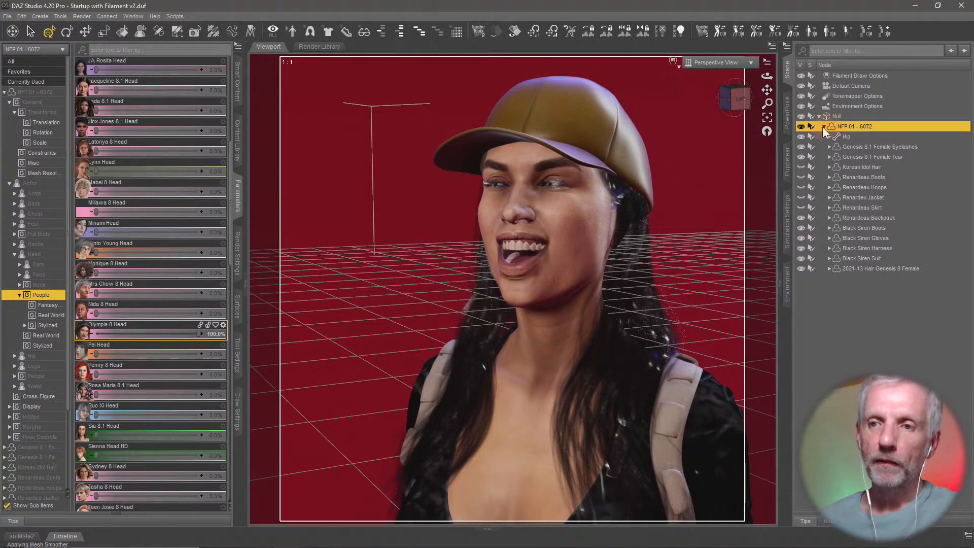
- Examine the items nested under the NFP 01 - 6072 figure, collapse them again and select the parent Null
{"action": "left_click", "coordinate": [824, 126]}
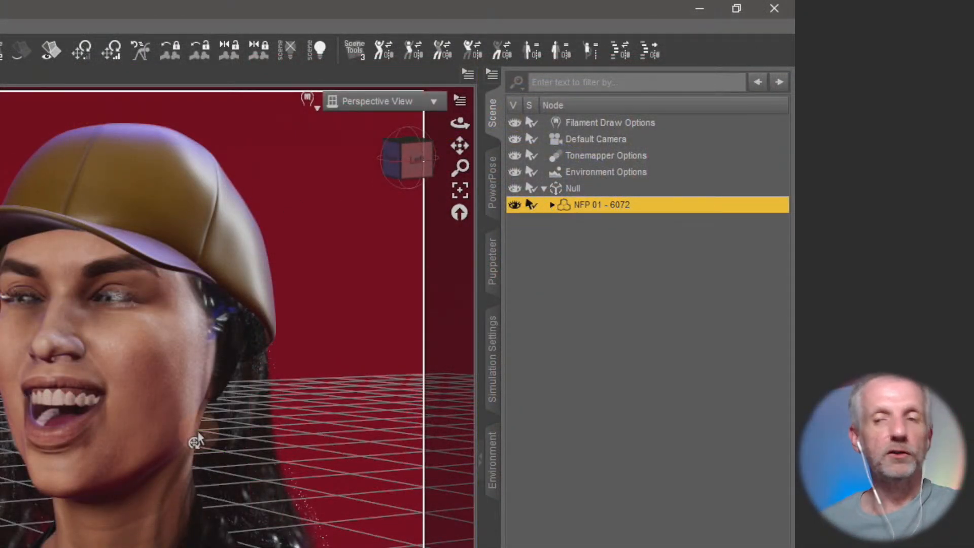
{"action": "left_click", "coordinate": [552, 204]}
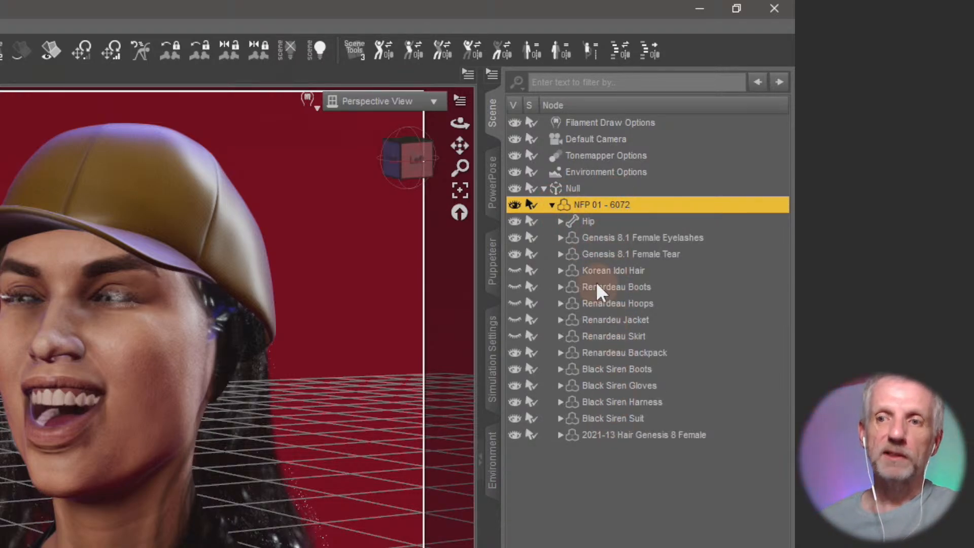
{"action": "left_click", "coordinate": [552, 205]}
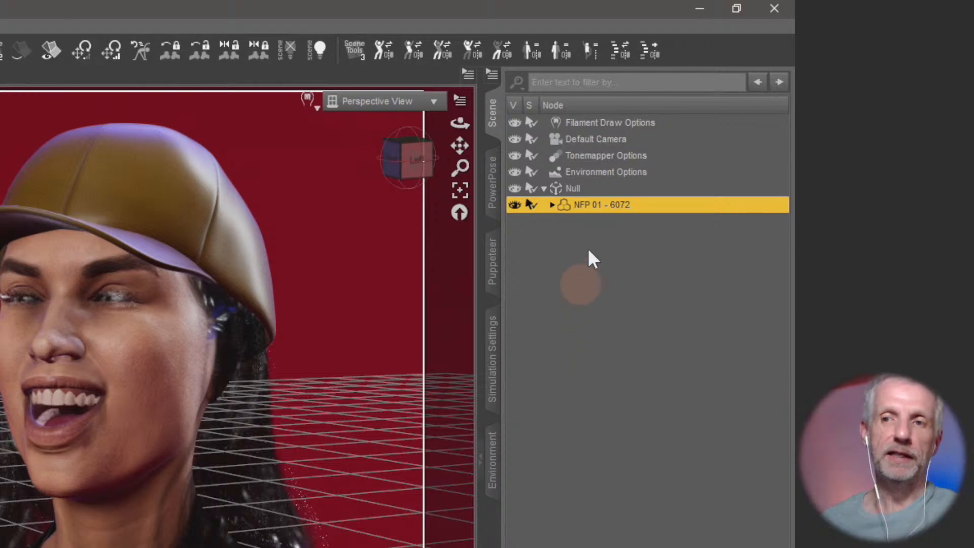
{"action": "left_click", "coordinate": [576, 187]}
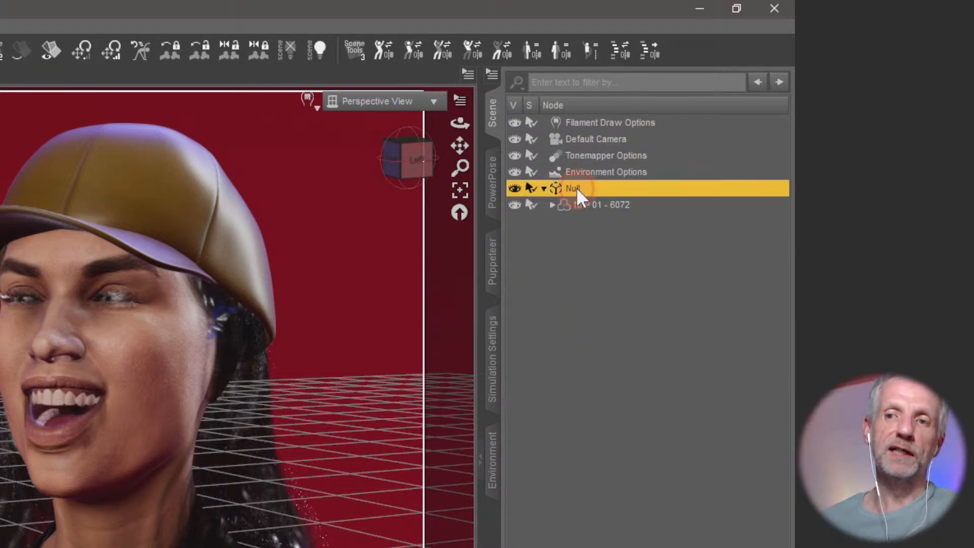
{"action": "left_click", "coordinate": [560, 222]}
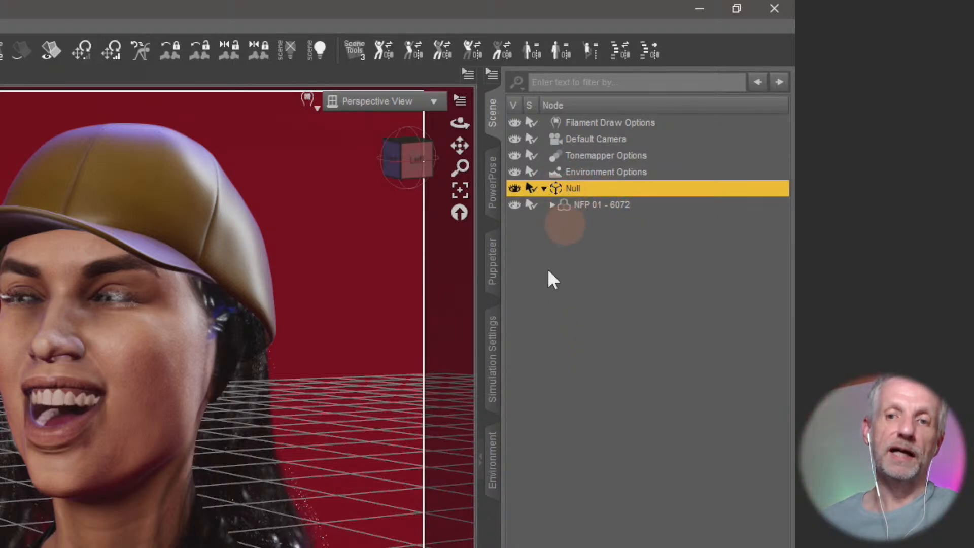
{"action": "left_click", "coordinate": [547, 350]}
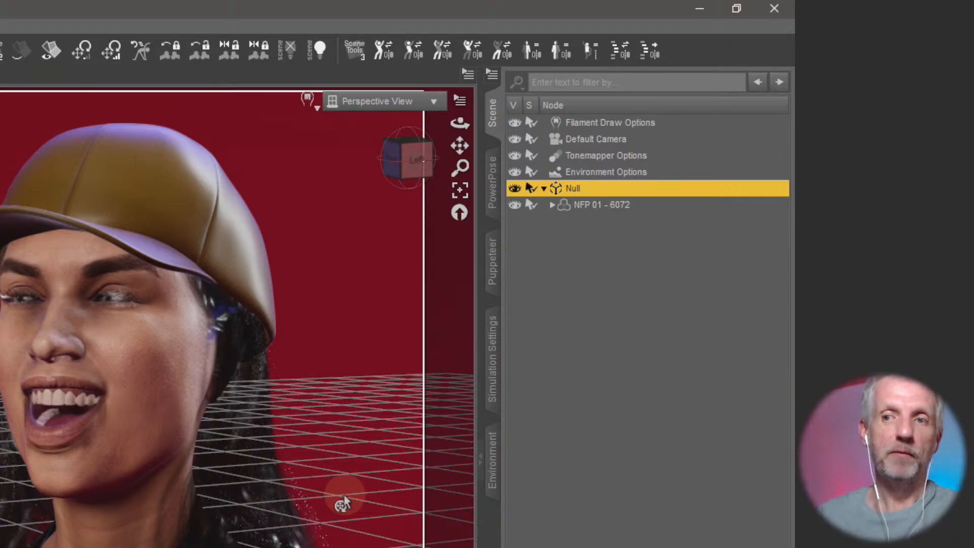
- Hide and reshow the Null with all its children, and expand the hierarchy down to the NFP 01 - 6072 figure's items
{"action": "left_click", "coordinate": [544, 188]}
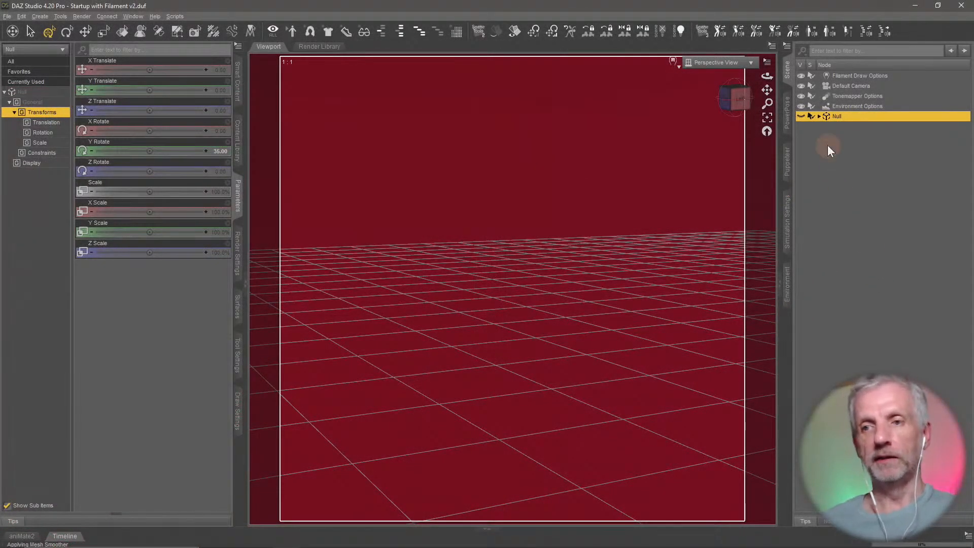
{"action": "left_click", "coordinate": [819, 116]}
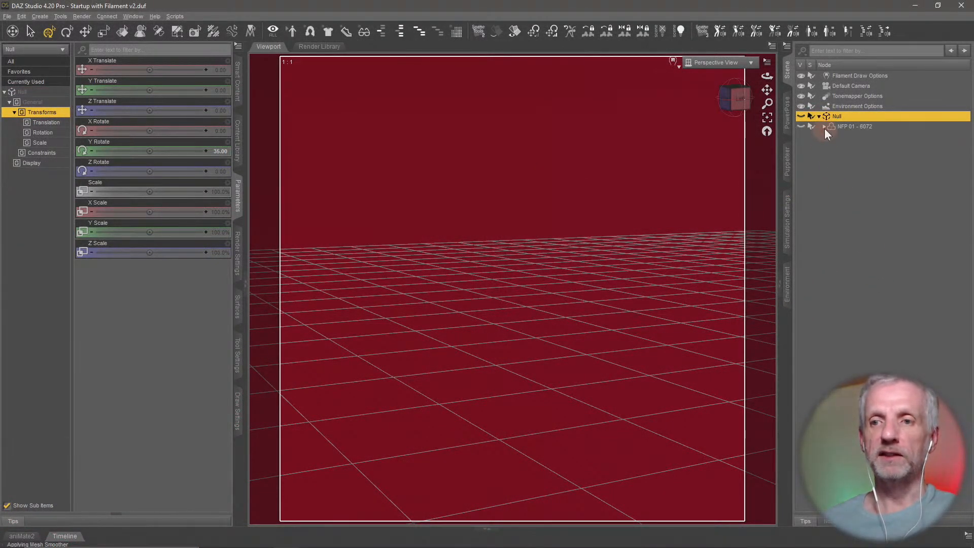
{"action": "left_click", "coordinate": [824, 126]}
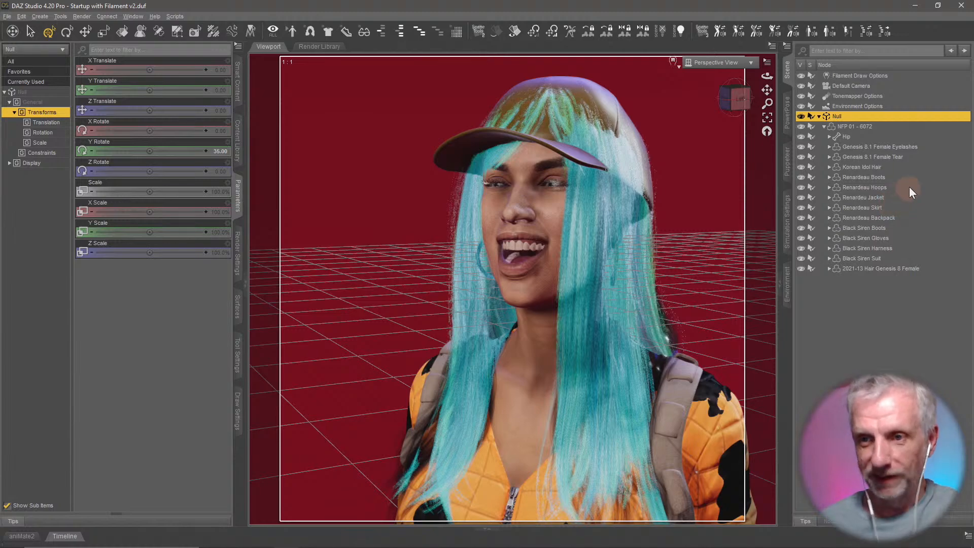
- Delete the Korean Idol Hair and all Renardeau items (Boots, Hoops, Jacket, Skirt and Backpack) from the figure
{"action": "left_click", "coordinate": [864, 167]}
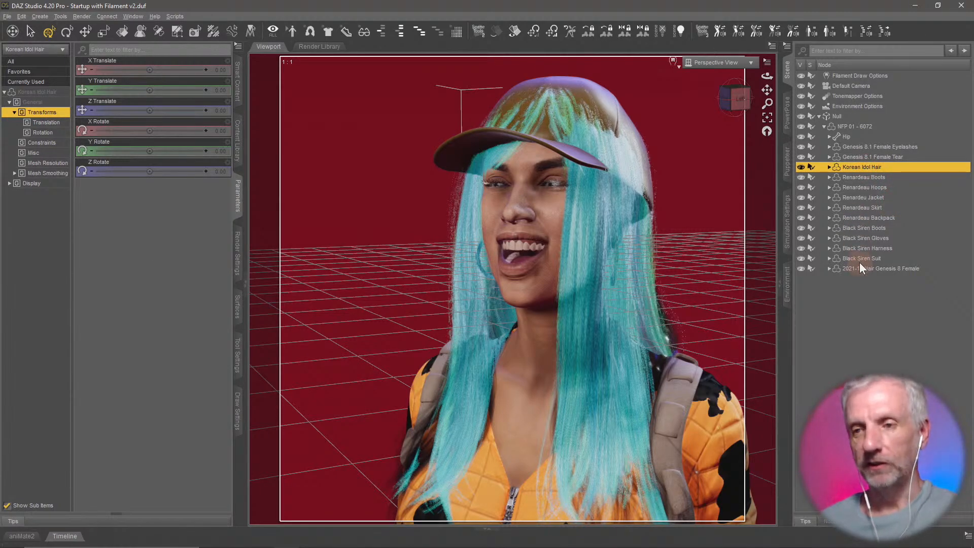
{"action": "key", "text": "Delete"}
{"action": "left_click", "coordinate": [873, 169]}
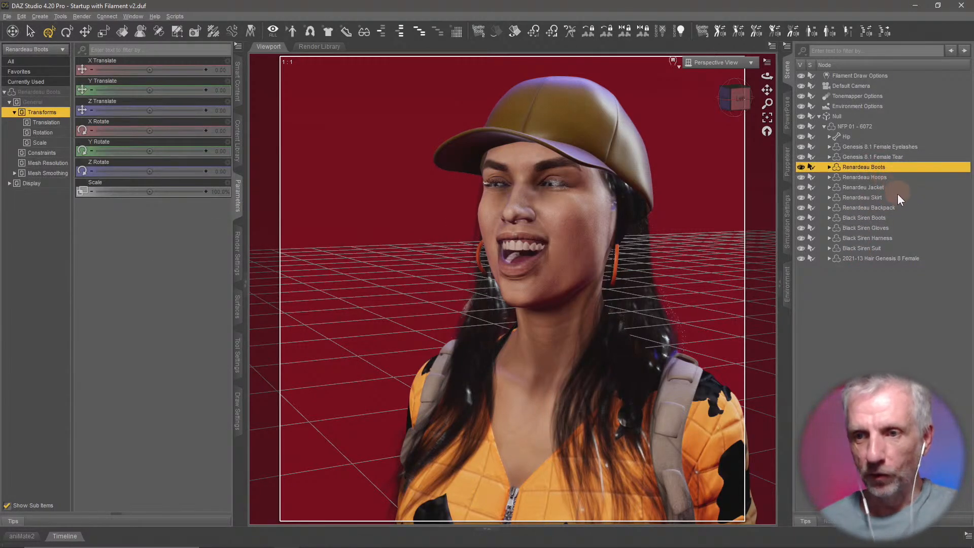
{"action": "left_click", "coordinate": [889, 209], "text": "shift"}
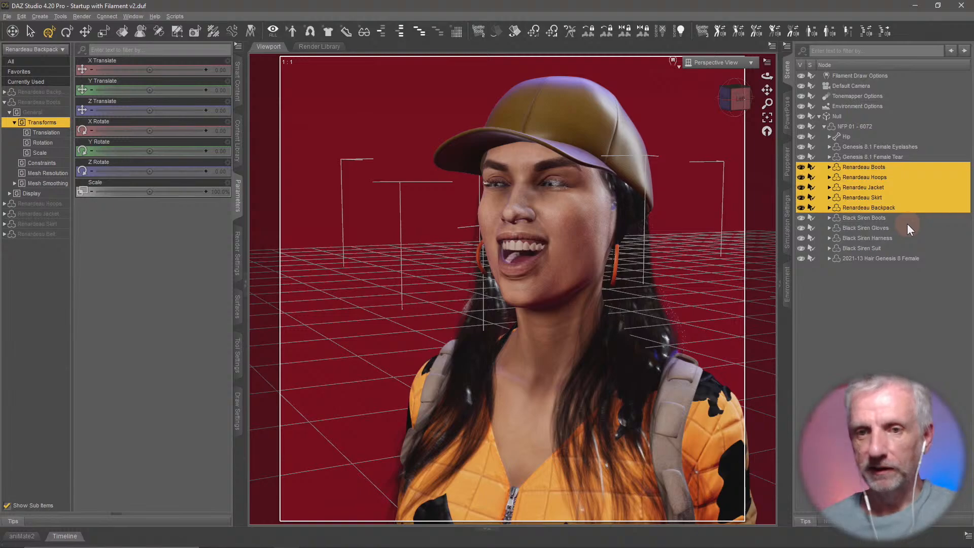
{"action": "key", "text": "Delete"}
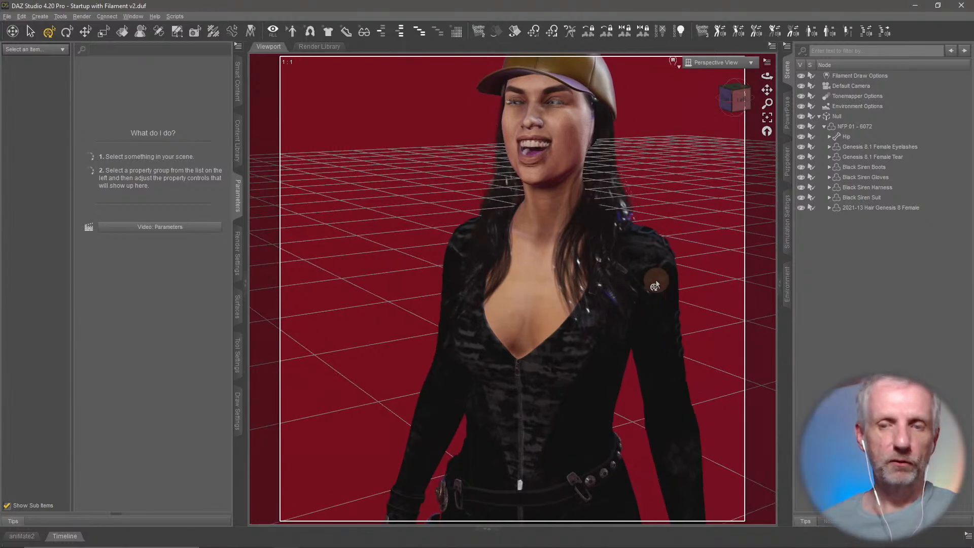
{"action": "middle_click_drag", "start_coordinate": [653, 283], "coordinate": [653, 282]}
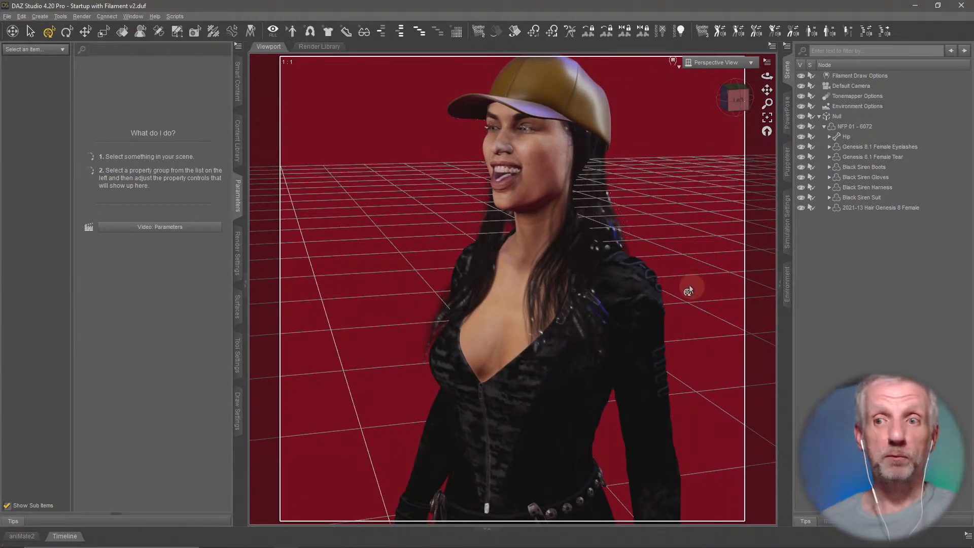
{"action": "mouse_move", "coordinate": [686, 277]}
{"action": "middle_mouse_down"}
{"action": "mouse_move", "coordinate": [667, 274]}
{"action": "mouse_move", "coordinate": [686, 276]}
{"action": "middle_mouse_up"}
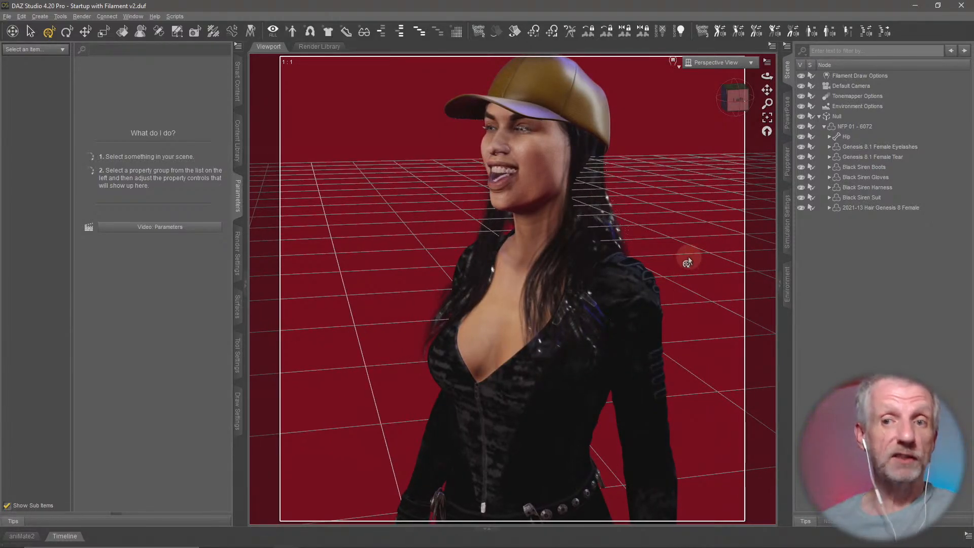
- Start a new empty scene without saving the changes to the current one
{"action": "left_click", "coordinate": [6, 16]}
{"action": "left_click", "coordinate": [27, 30]}
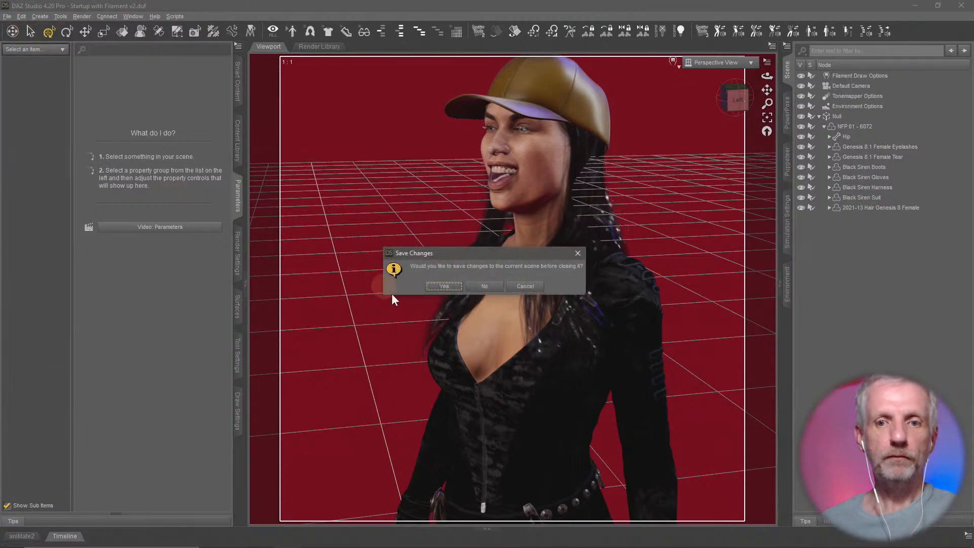
{"action": "left_click", "coordinate": [484, 287]}
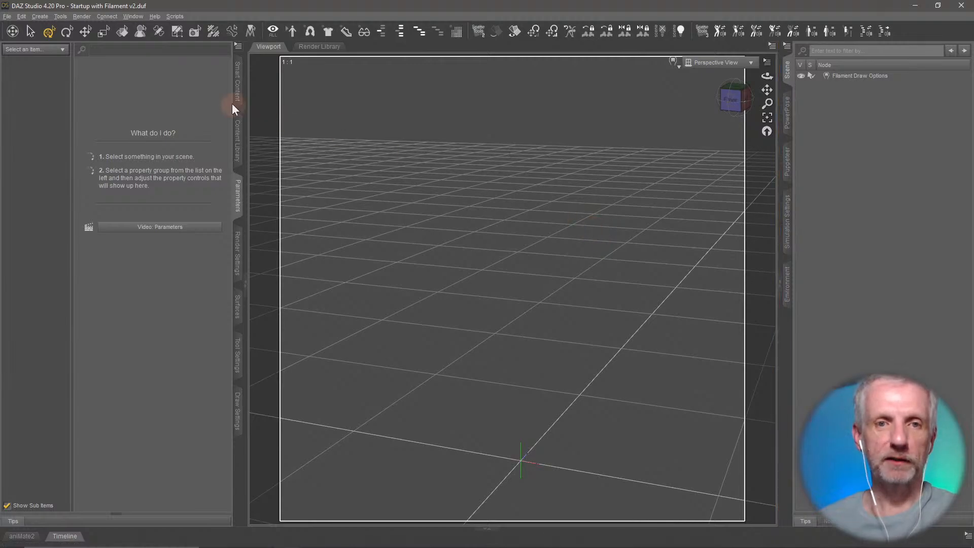
- Load the NFP 01 - 4126 actor from the Tafi NFPs folder of the content library into the empty scene
{"action": "left_click", "coordinate": [236, 129]}
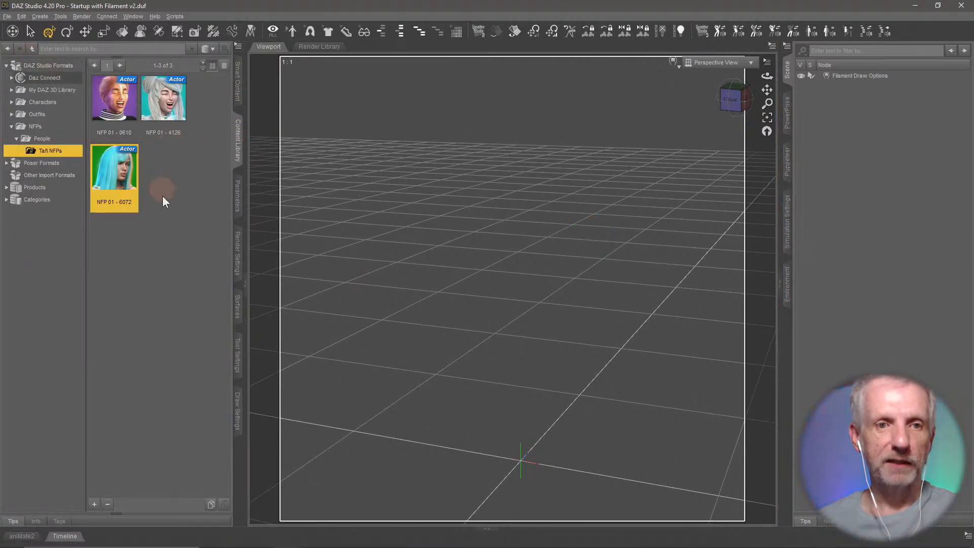
{"action": "left_click", "coordinate": [167, 101]}
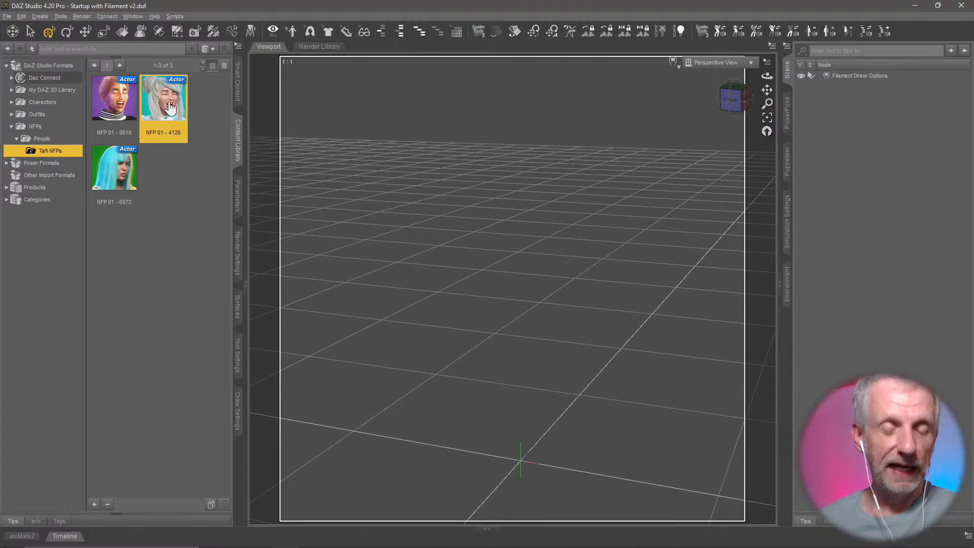
{"action": "mouse_move", "coordinate": [170, 107]}
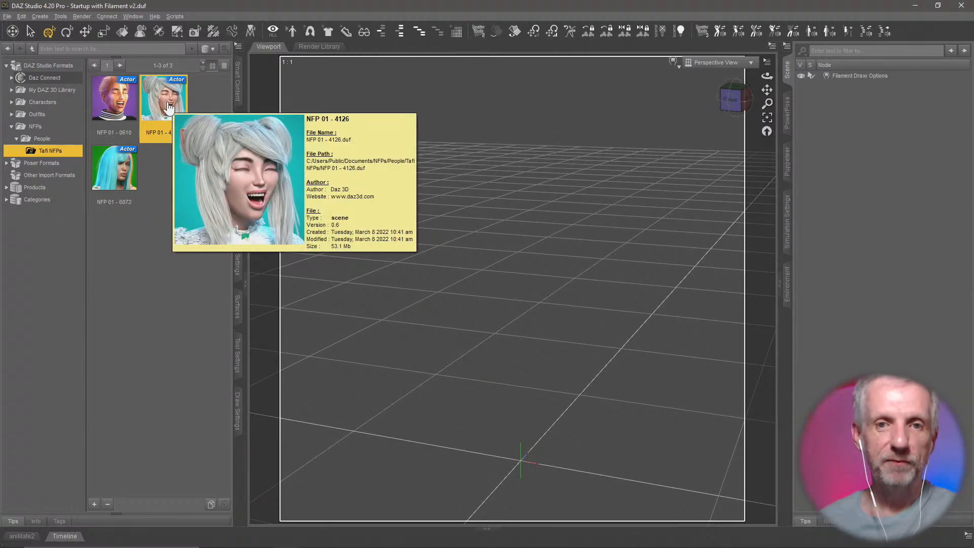
{"action": "double_click", "coordinate": [167, 102]}
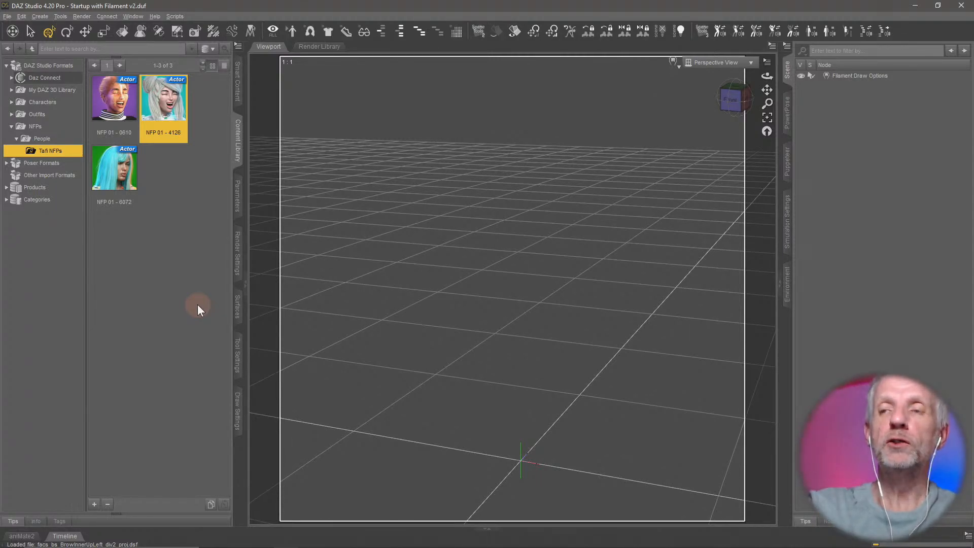
- Switch to the NFP dashboard in the browser, choose NFP #6072 and open its OpenSea page
{"action": "key", "text": "alt+Tab"}
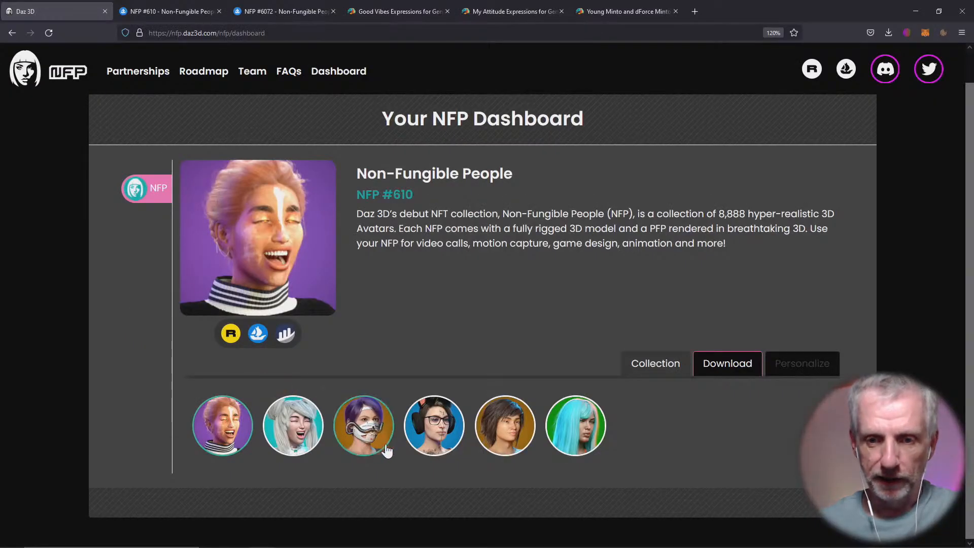
{"action": "left_click", "coordinate": [594, 436]}
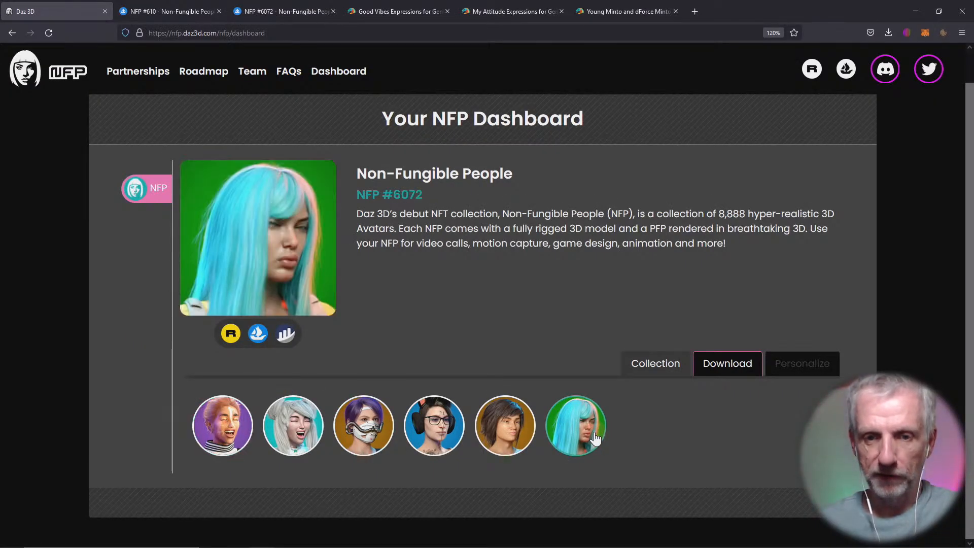
{"action": "left_click", "coordinate": [258, 334]}
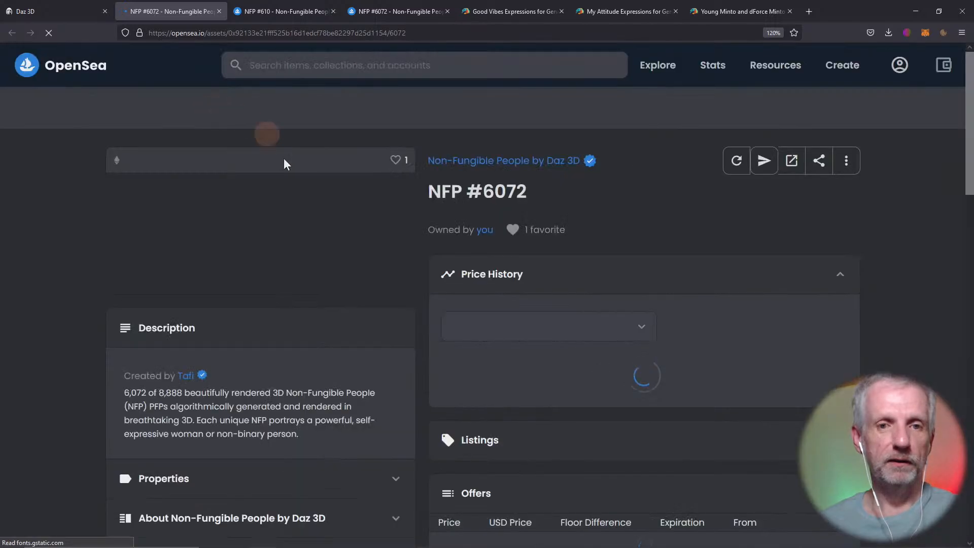
- Expand the Properties of NFP #6072 on OpenSea to review its character, hairstyle and outfit traits
{"action": "scroll", "coordinate": [101, 287], "scroll_direction": "down", "scroll_amount": 4}
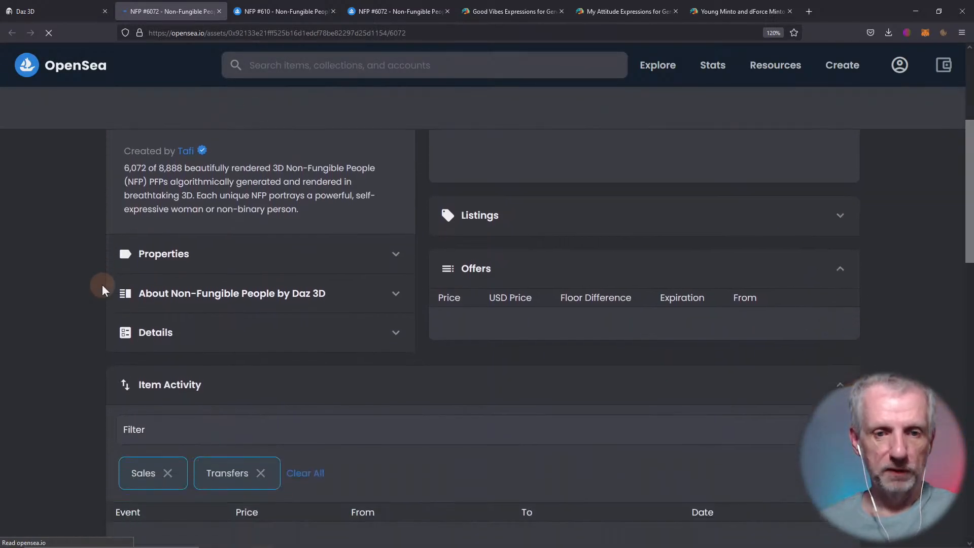
{"action": "scroll", "coordinate": [382, 291], "scroll_direction": "down", "scroll_amount": 1}
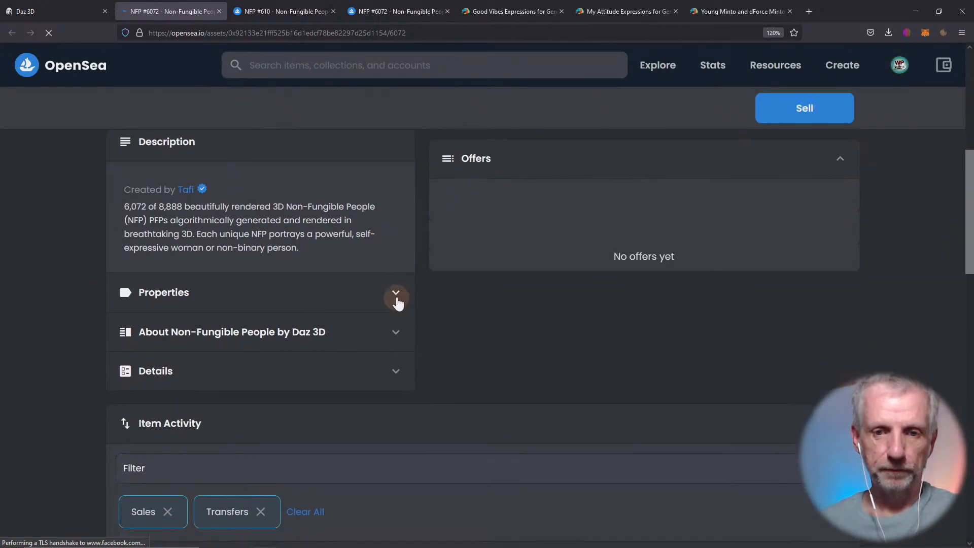
{"action": "left_click", "coordinate": [397, 301]}
{"action": "scroll", "coordinate": [403, 319], "scroll_direction": "down", "scroll_amount": 1}
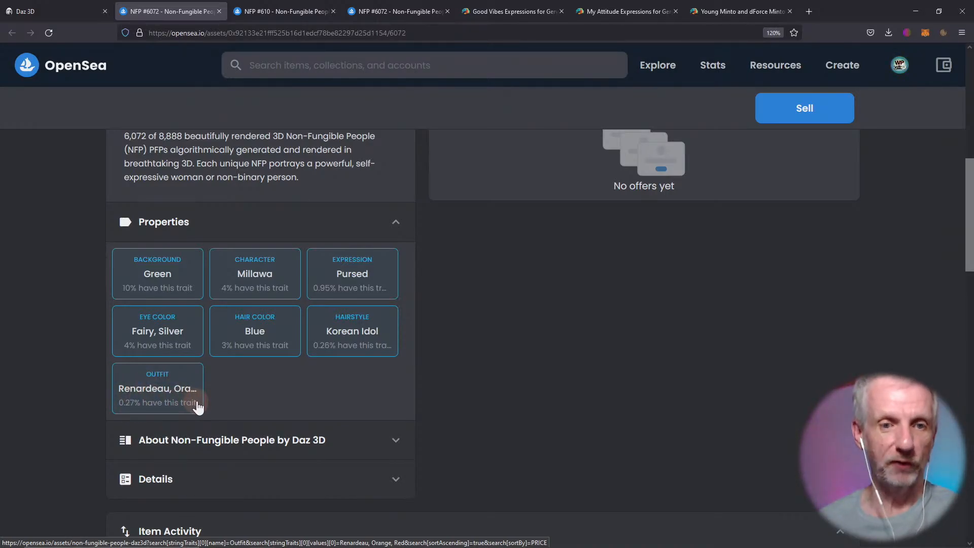
- Search the Daz 3D store for "idol" and open the Kota 8.1 Pop Idol Bundle in a separate browser tab
{"action": "left_click", "coordinate": [724, 7]}
{"action": "left_click", "coordinate": [845, 60]}
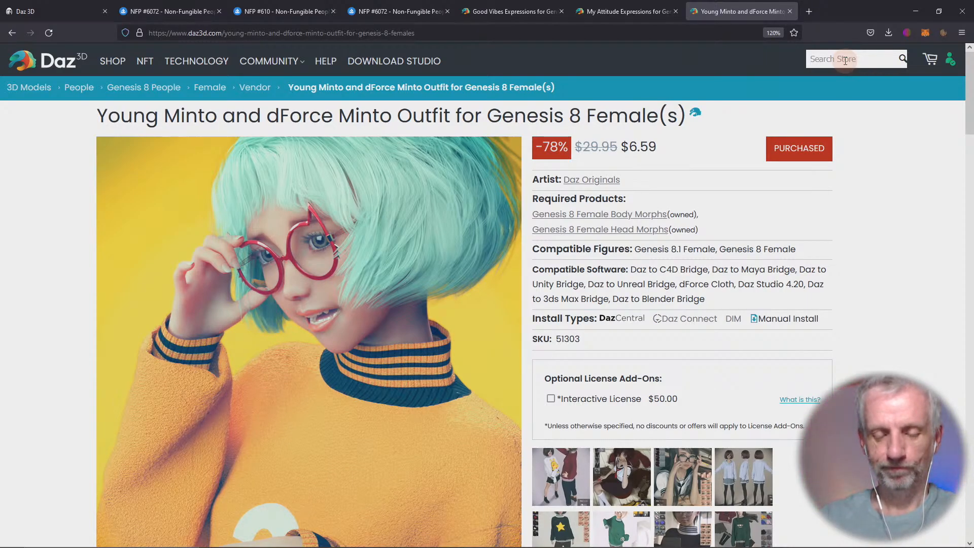
{"action": "type", "text": "idol"}
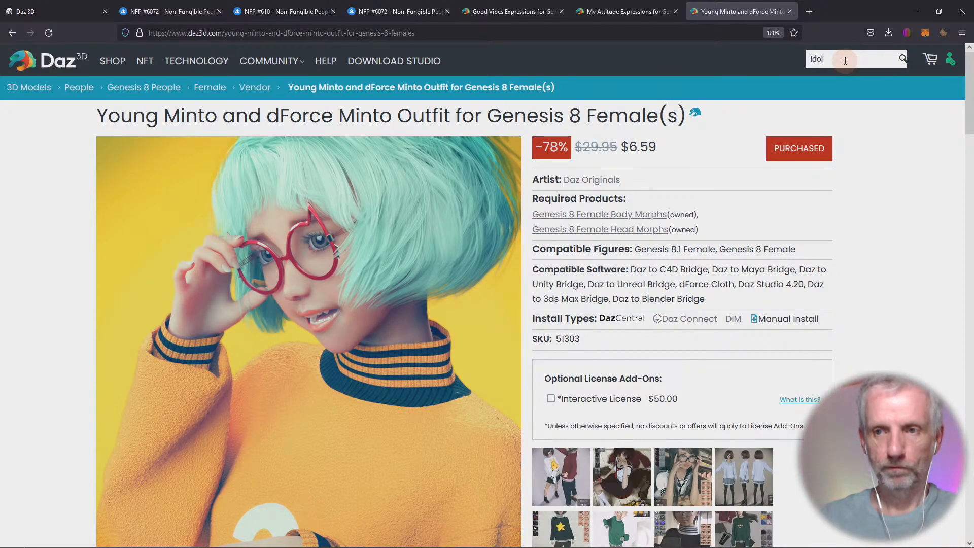
{"action": "key", "text": "Return"}
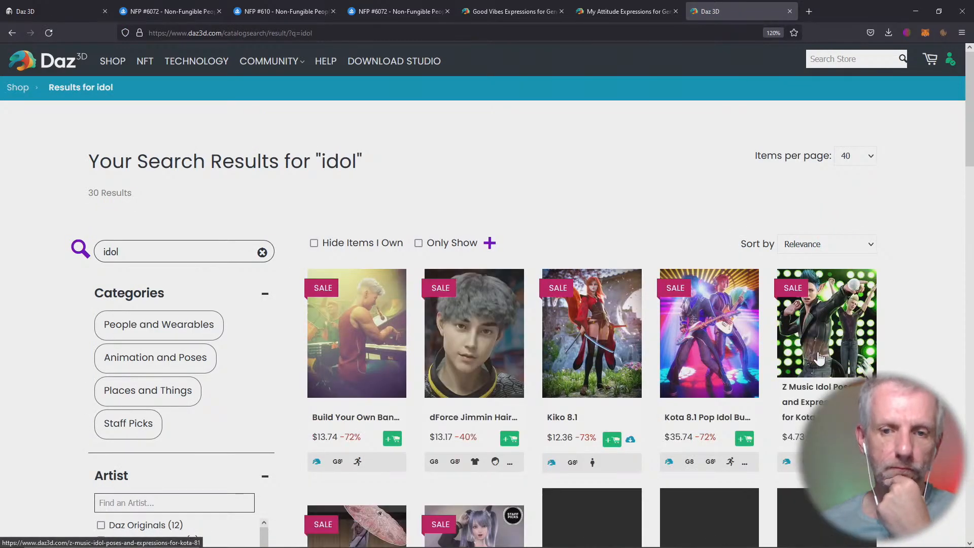
{"action": "scroll", "coordinate": [832, 352], "scroll_direction": "down", "scroll_amount": 2}
{"action": "scroll", "coordinate": [857, 344], "scroll_direction": "down", "scroll_amount": 1}
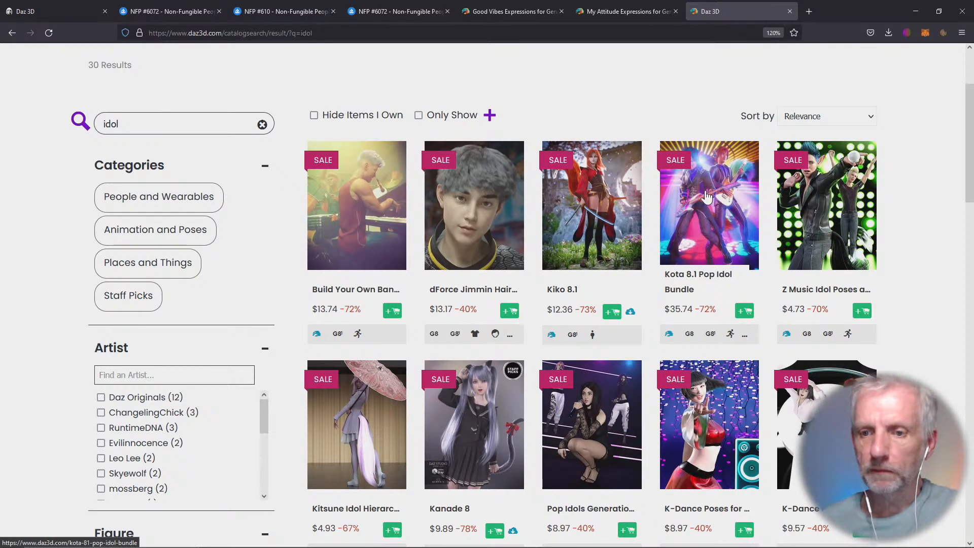
{"action": "middle_click", "coordinate": [705, 190]}
{"action": "scroll", "coordinate": [835, 211], "scroll_direction": "down", "scroll_amount": 1}
{"action": "scroll", "coordinate": [834, 211], "scroll_direction": "down", "scroll_amount": 4}
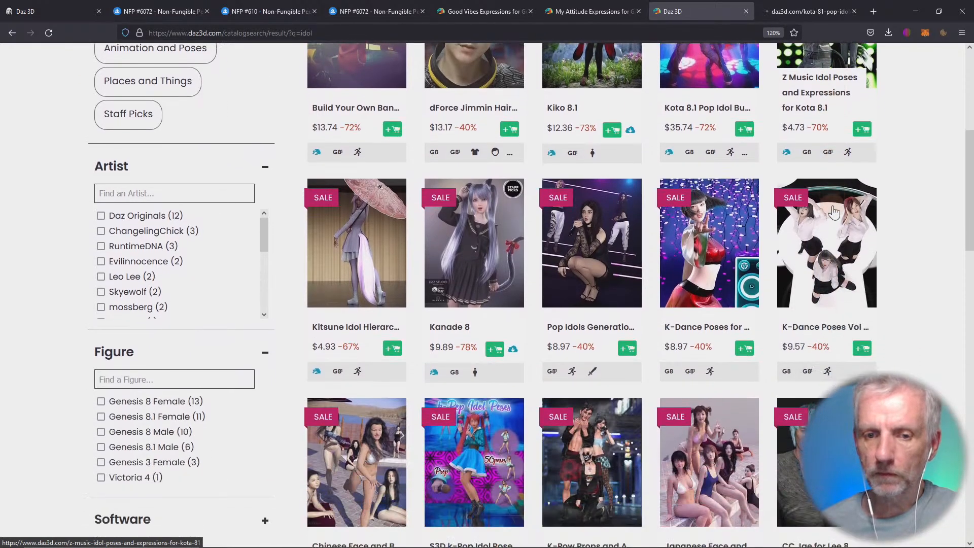
- Search the store for "idol hair", open the Kiko 8.1 product in a separate browser tab and switch to it
{"action": "scroll", "coordinate": [835, 211], "scroll_direction": "up", "scroll_amount": 7}
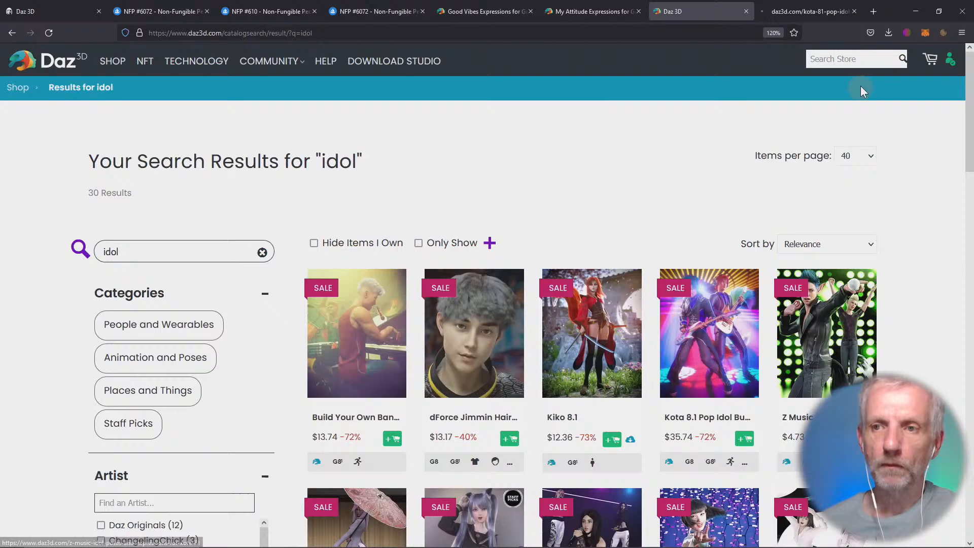
{"action": "left_click", "coordinate": [855, 60]}
{"action": "type", "text": "idol hair"}
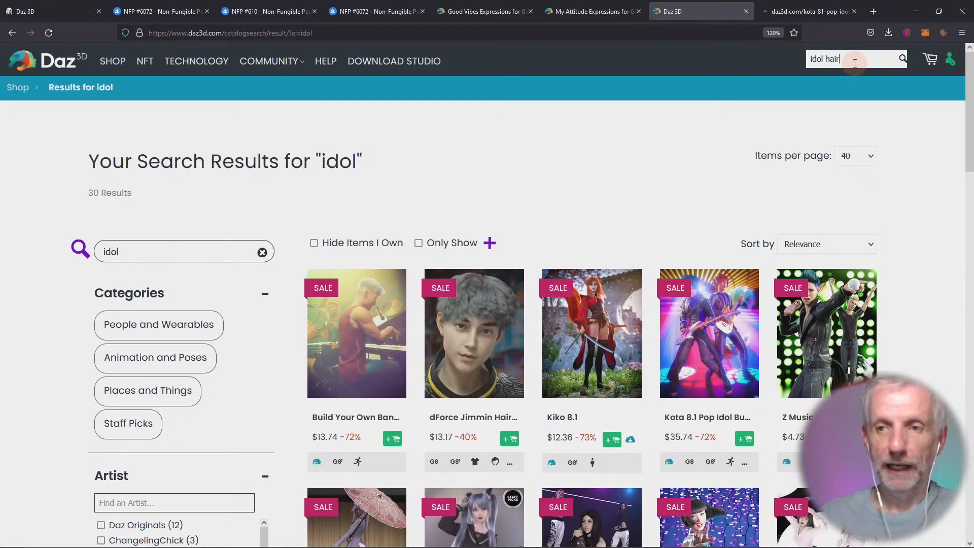
{"action": "key", "text": "Return"}
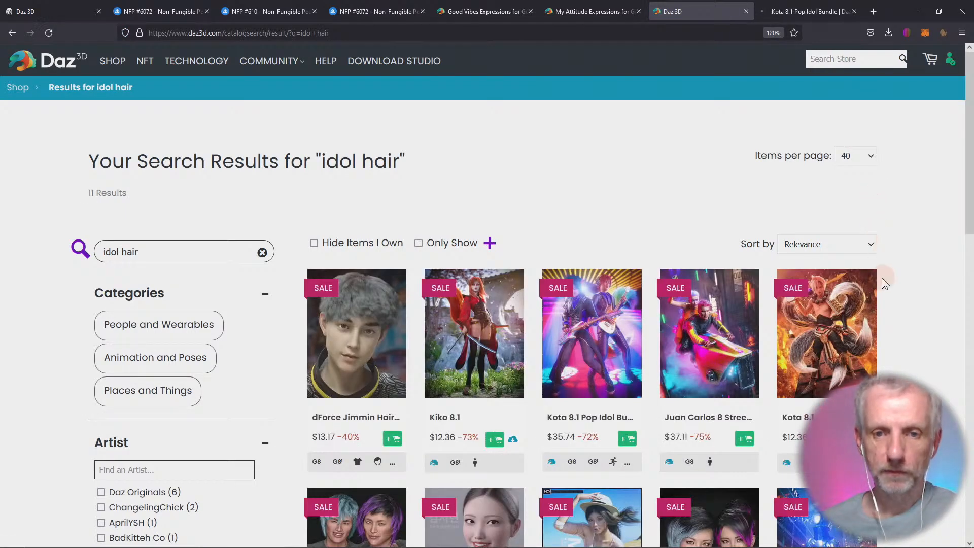
{"action": "scroll", "coordinate": [882, 278], "scroll_direction": "down", "scroll_amount": 3}
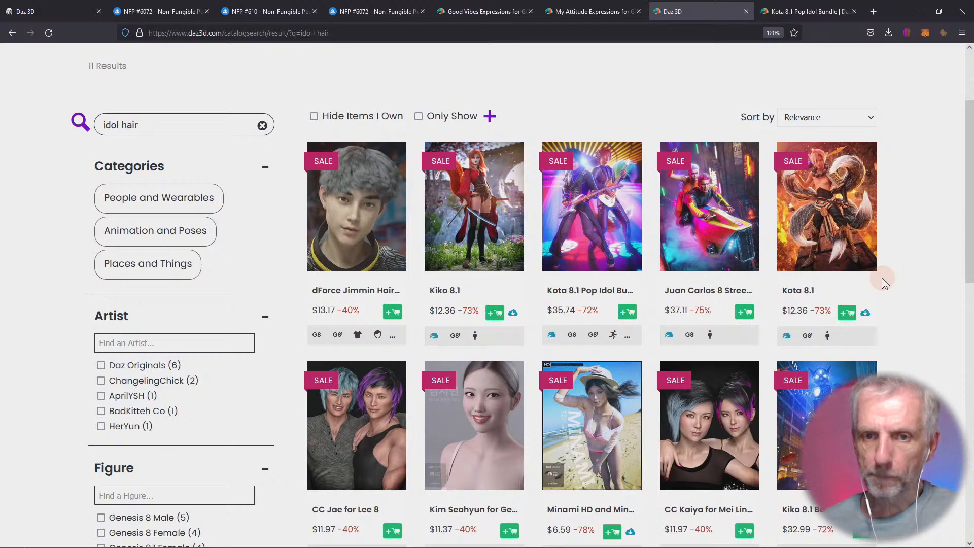
{"action": "middle_click", "coordinate": [462, 217]}
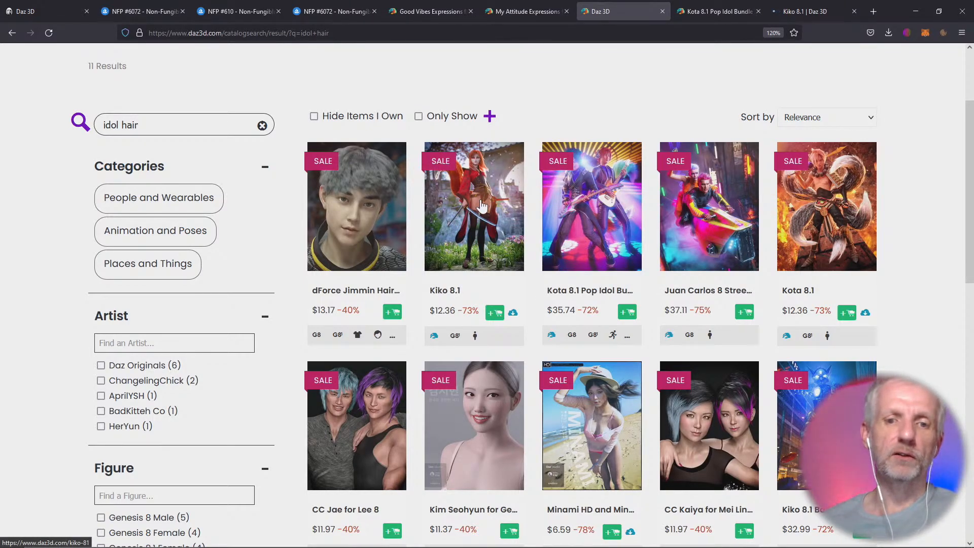
{"action": "left_click", "coordinate": [804, 10]}
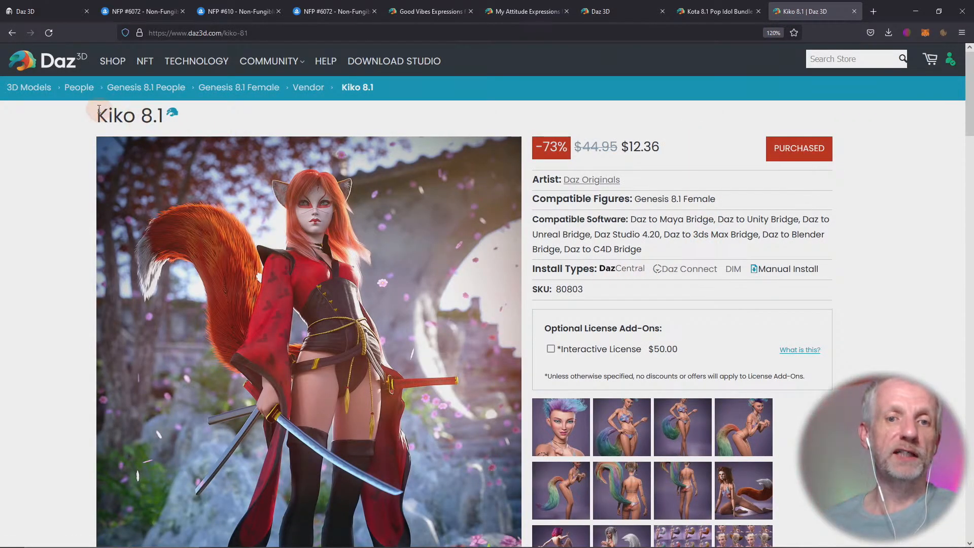
- Examine the Kiko 8.1 product page, including its bundles, included features, suggested products and add-ons
{"action": "left_click_drag", "start_coordinate": [94, 116], "coordinate": [173, 120]}
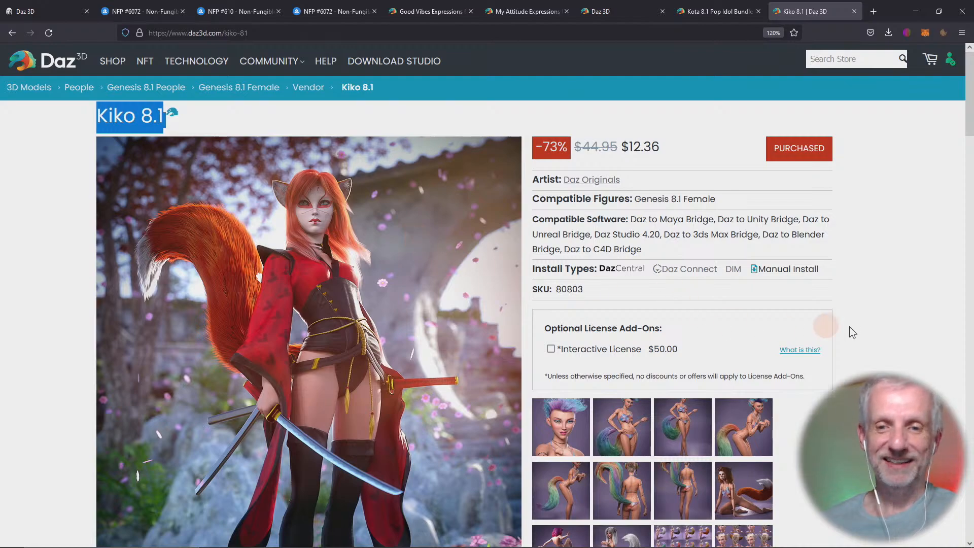
{"action": "scroll", "coordinate": [856, 328], "scroll_direction": "down", "scroll_amount": 2}
{"action": "scroll", "coordinate": [855, 328], "scroll_direction": "down", "scroll_amount": 1}
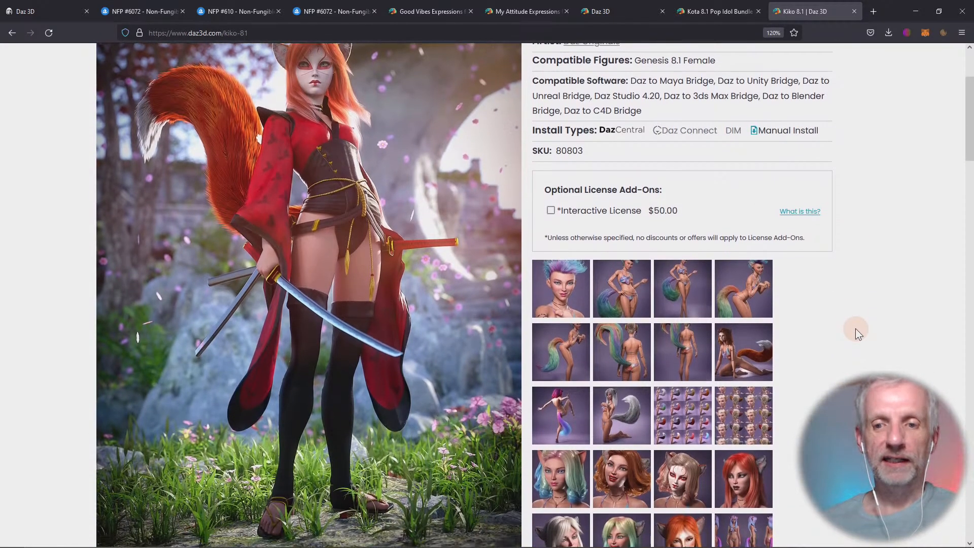
{"action": "scroll", "coordinate": [848, 315], "scroll_direction": "down", "scroll_amount": 1}
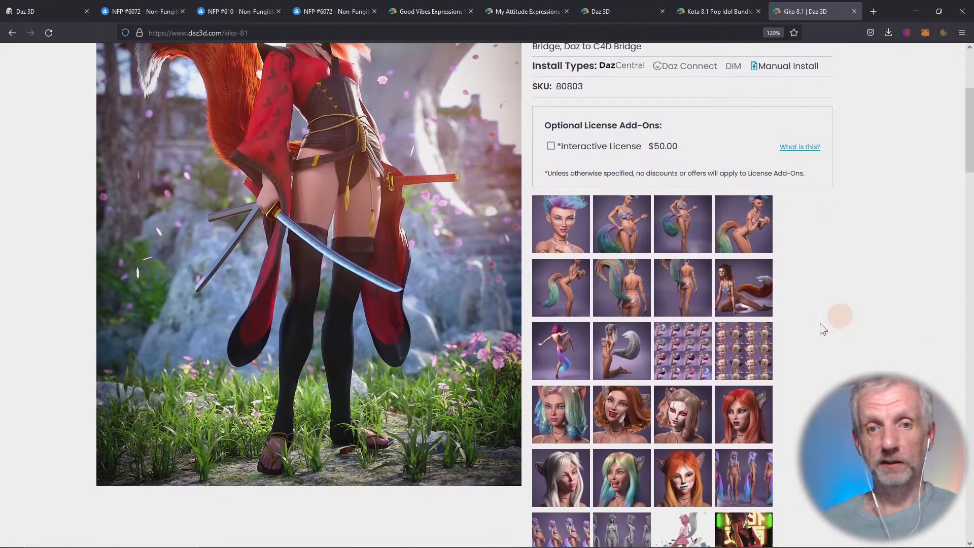
{"action": "scroll", "coordinate": [900, 306], "scroll_direction": "down", "scroll_amount": 8}
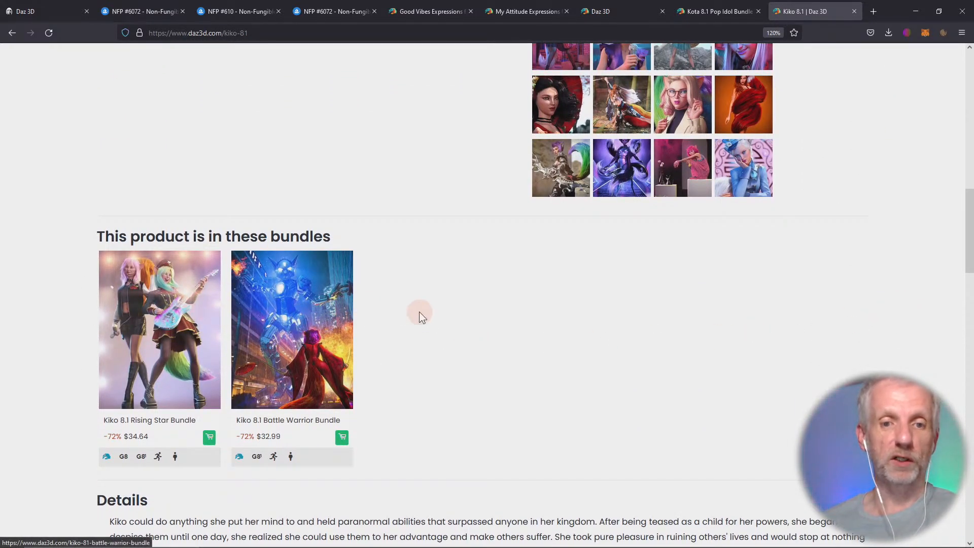
{"action": "scroll", "coordinate": [419, 311], "scroll_direction": "down", "scroll_amount": 15}
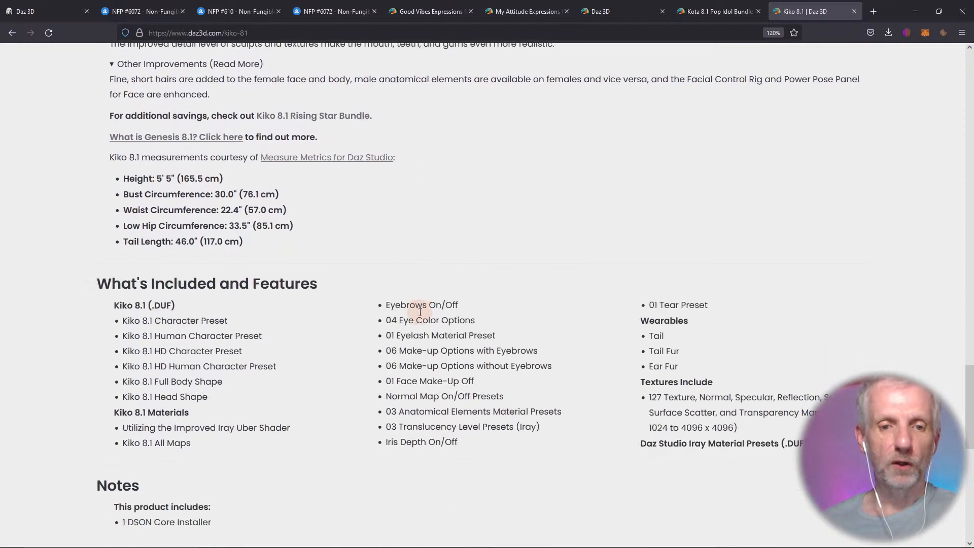
{"action": "scroll", "coordinate": [420, 312], "scroll_direction": "down", "scroll_amount": 7}
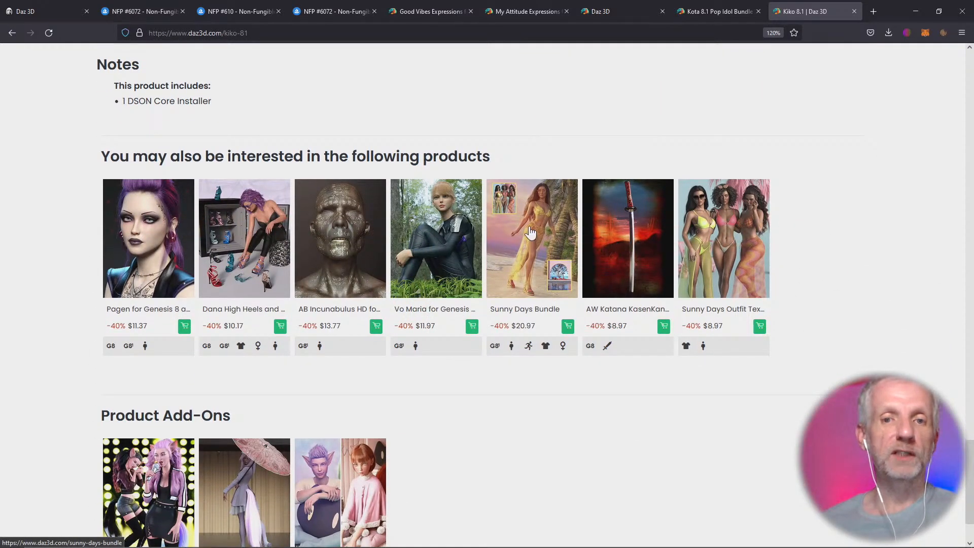
{"action": "scroll", "coordinate": [542, 243], "scroll_direction": "down", "scroll_amount": 1}
{"action": "scroll", "coordinate": [541, 238], "scroll_direction": "down", "scroll_amount": 1}
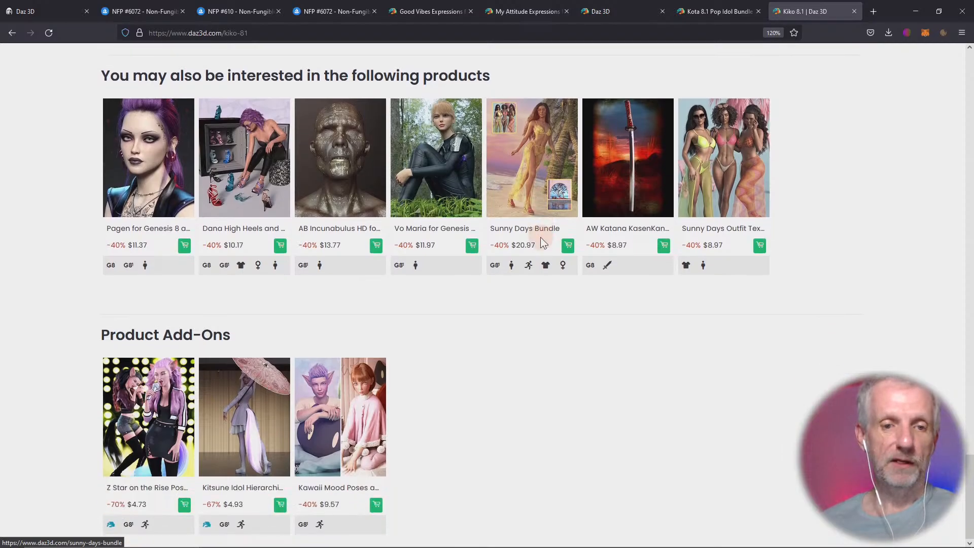
{"action": "left_click", "coordinate": [520, 300]}
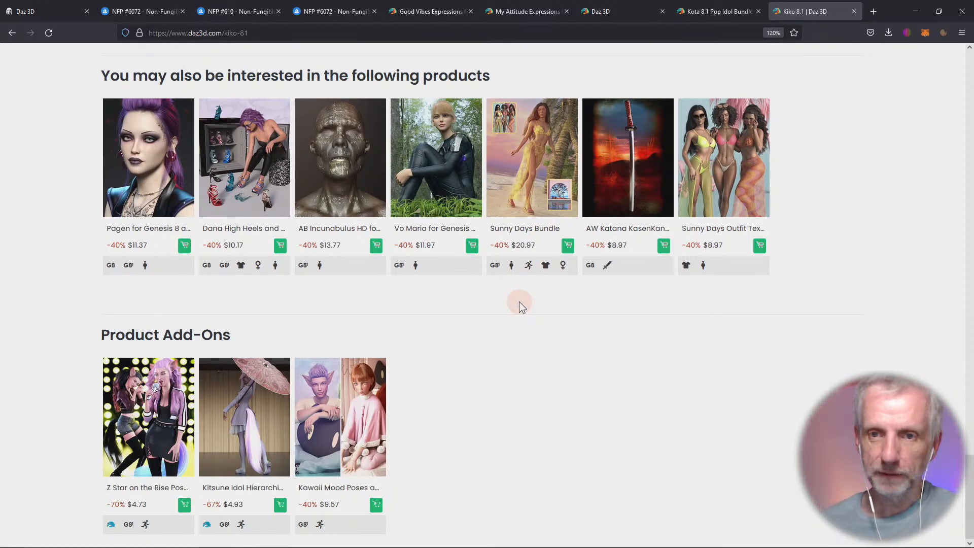
{"action": "scroll", "coordinate": [519, 301], "scroll_direction": "up", "scroll_amount": 15}
{"action": "scroll", "coordinate": [519, 301], "scroll_direction": "up", "scroll_amount": 3}
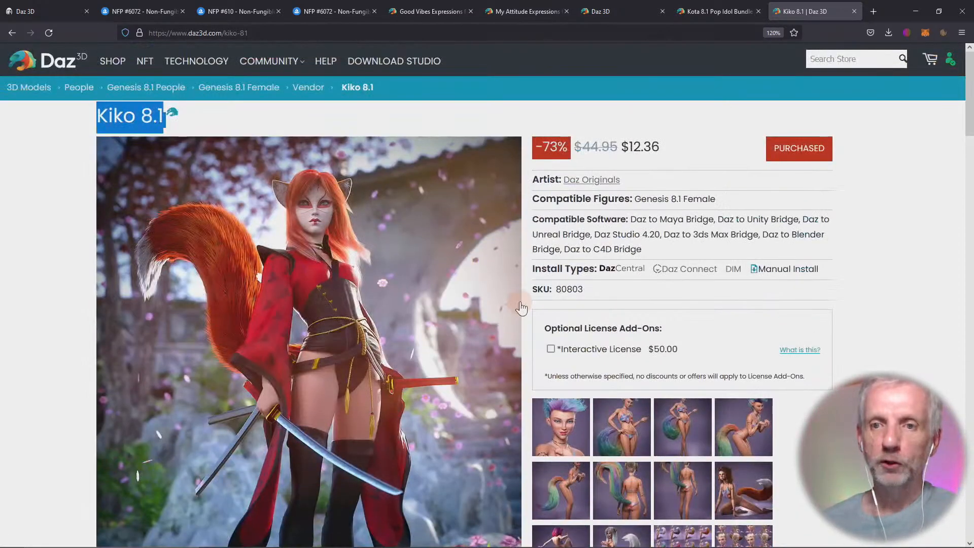
- Review the Kota 8.1 Pop Idol Bundle page for its included products and related items
{"action": "left_click", "coordinate": [637, 9]}
{"action": "left_click", "coordinate": [717, 10]}
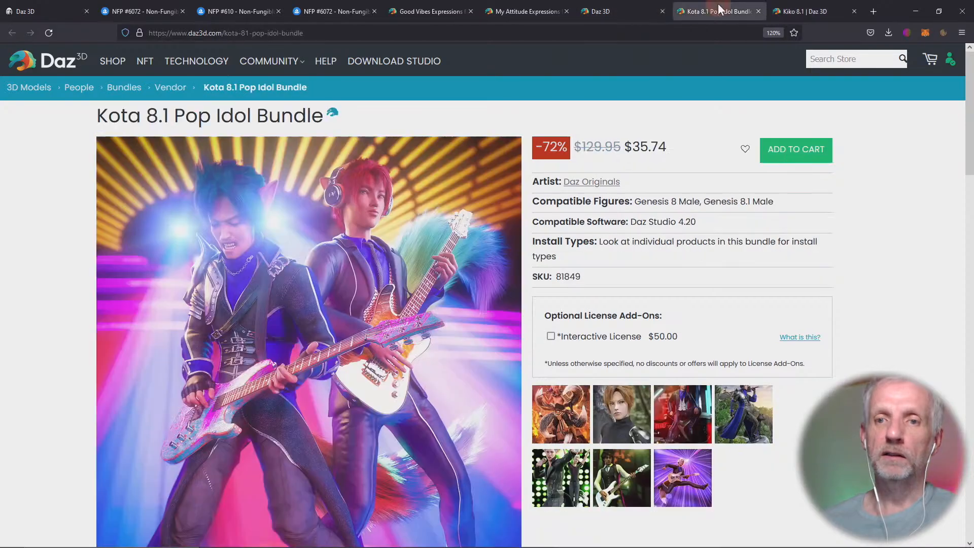
{"action": "scroll", "coordinate": [811, 242], "scroll_direction": "down", "scroll_amount": 2}
{"action": "scroll", "coordinate": [814, 243], "scroll_direction": "down", "scroll_amount": 7}
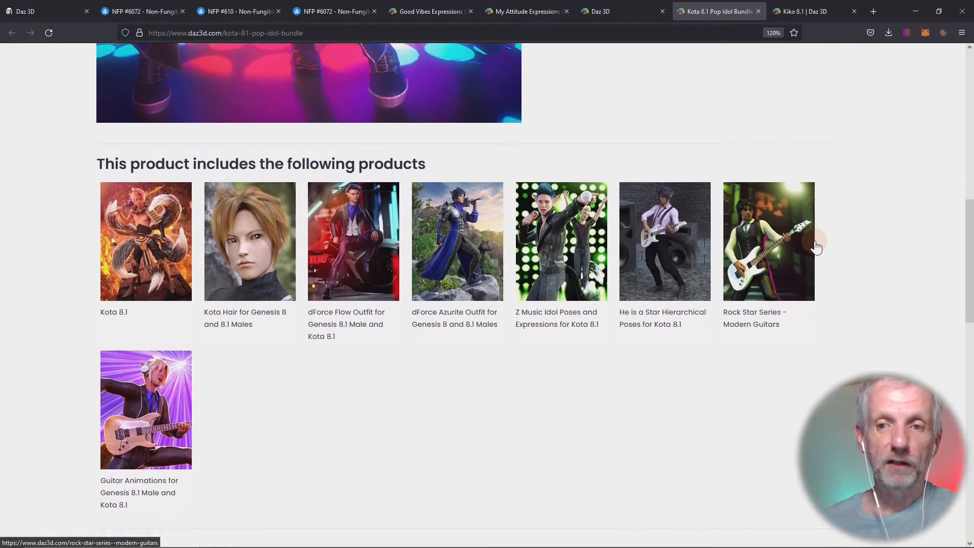
{"action": "scroll", "coordinate": [815, 246], "scroll_direction": "down", "scroll_amount": 5}
{"action": "scroll", "coordinate": [815, 247], "scroll_direction": "down", "scroll_amount": 5}
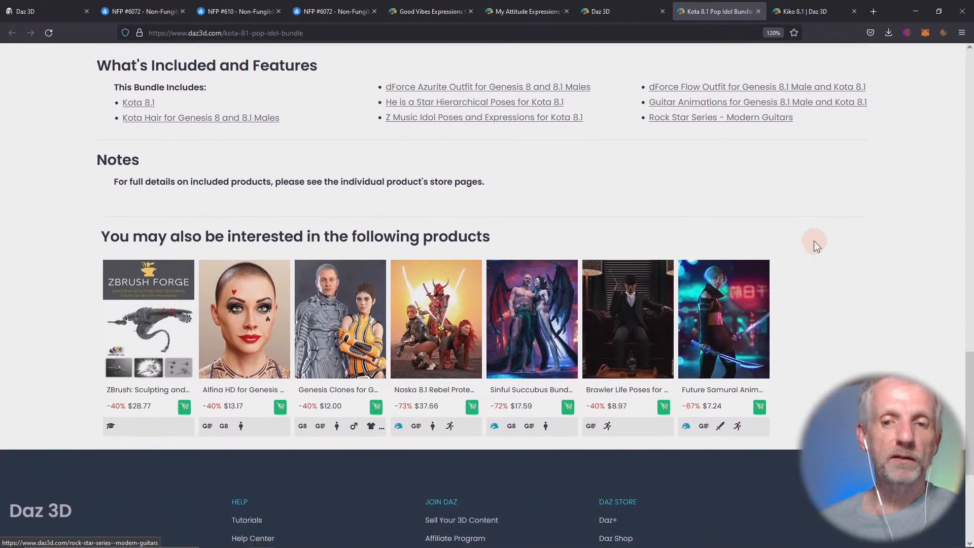
{"action": "scroll", "coordinate": [816, 247], "scroll_direction": "up", "scroll_amount": 5}
{"action": "scroll", "coordinate": [814, 242], "scroll_direction": "up", "scroll_amount": 10}
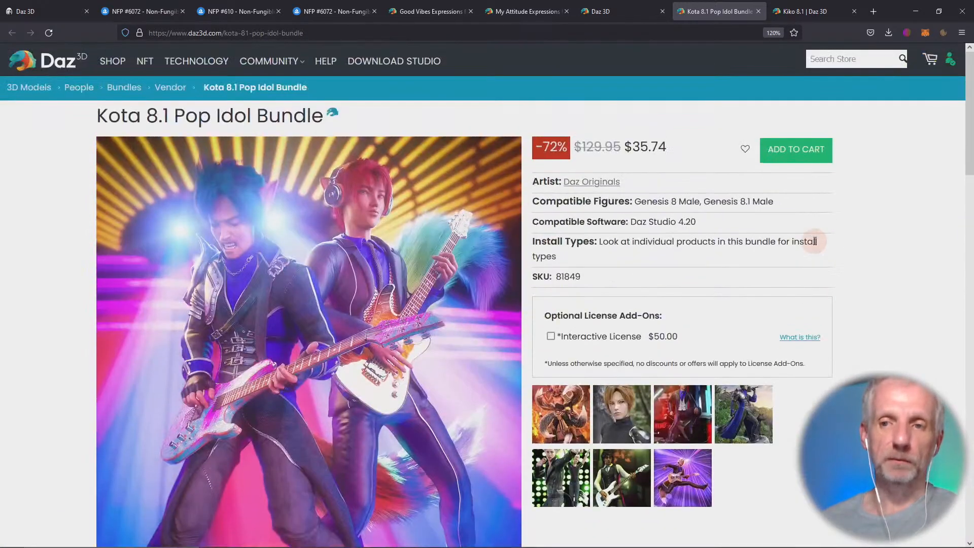
- Return to DAZ Studio and lower the Environment Intensity Scale of the Filament Draw Options to about 3346
{"action": "left_click", "coordinate": [921, 10]}
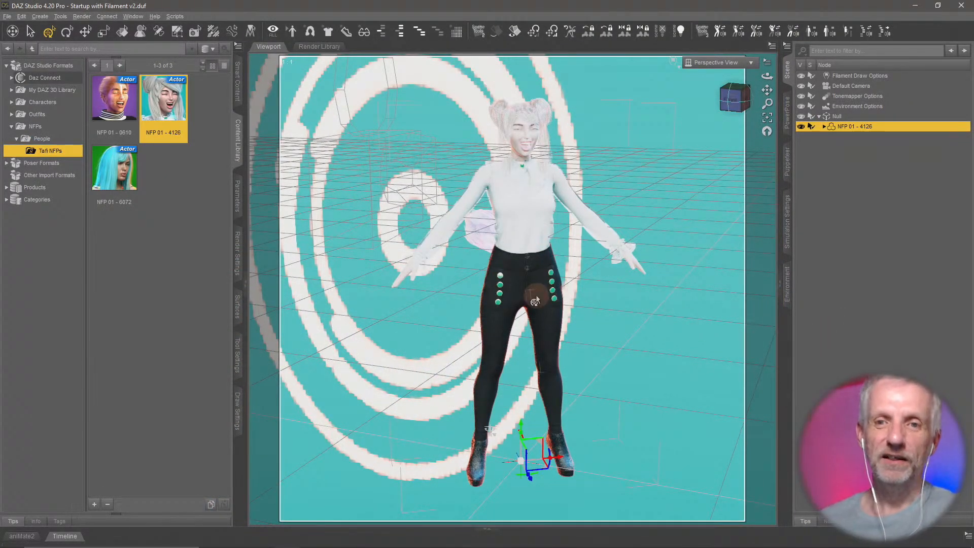
{"action": "middle_click_drag", "start_coordinate": [640, 273], "coordinate": [640, 269]}
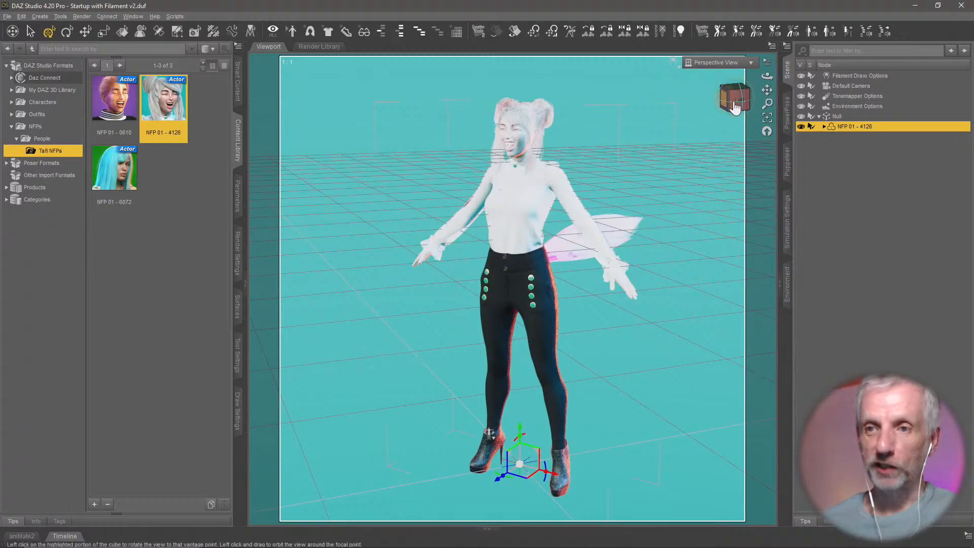
{"action": "left_click", "coordinate": [871, 77]}
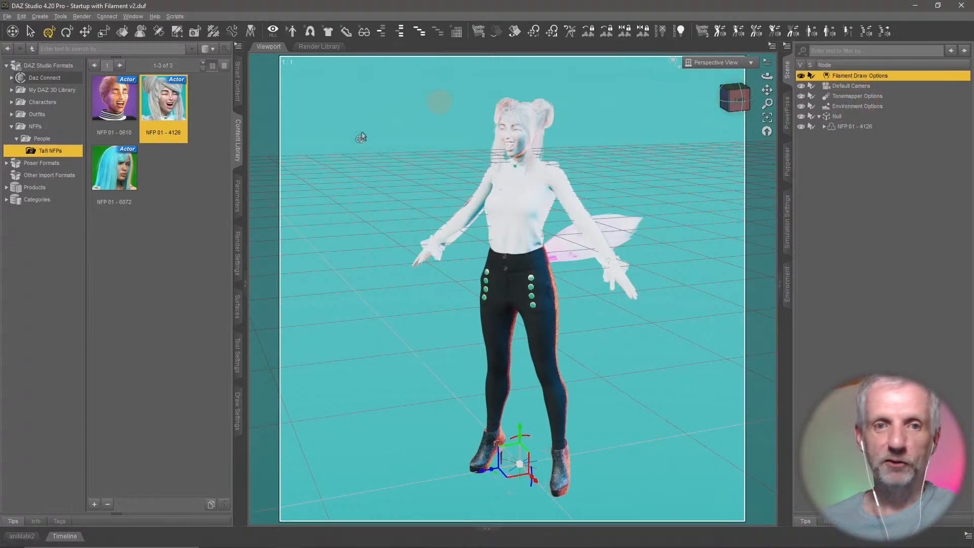
{"action": "left_click", "coordinate": [237, 197]}
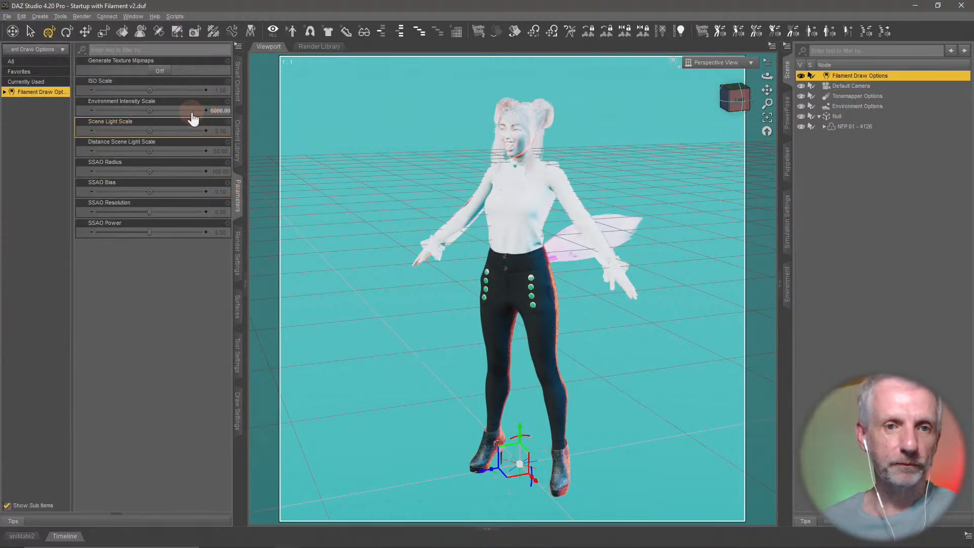
{"action": "left_click_drag", "start_coordinate": [149, 110], "coordinate": [147, 104]}
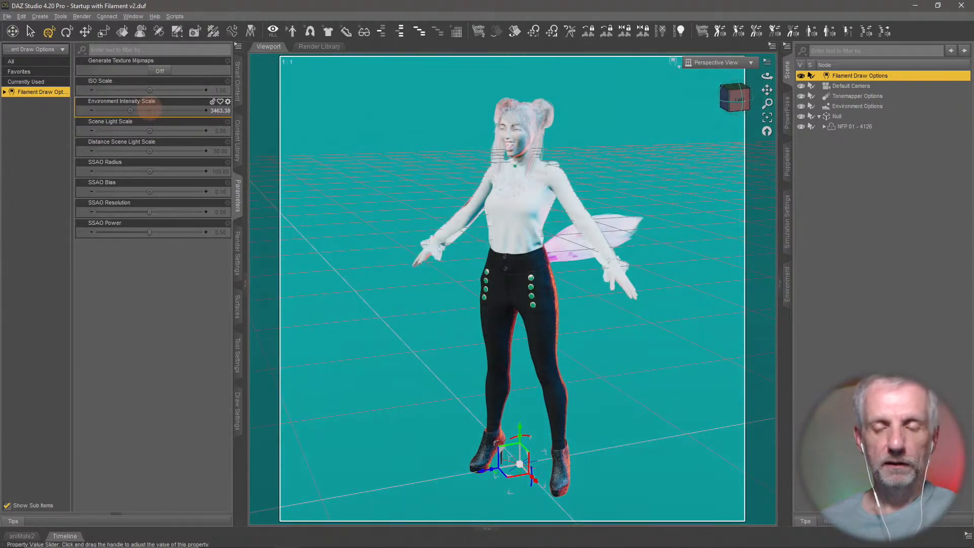
{"action": "scroll", "coordinate": [357, 199], "scroll_direction": "up", "scroll_amount": 5}
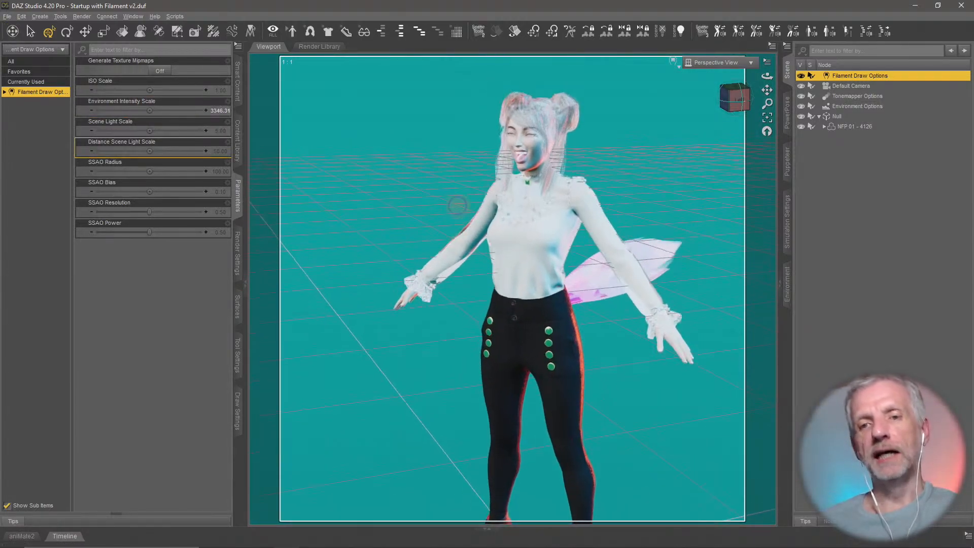
- View the scene through the Default Camera and switch the viewport to the Iray preview
{"action": "left_click", "coordinate": [710, 63]}
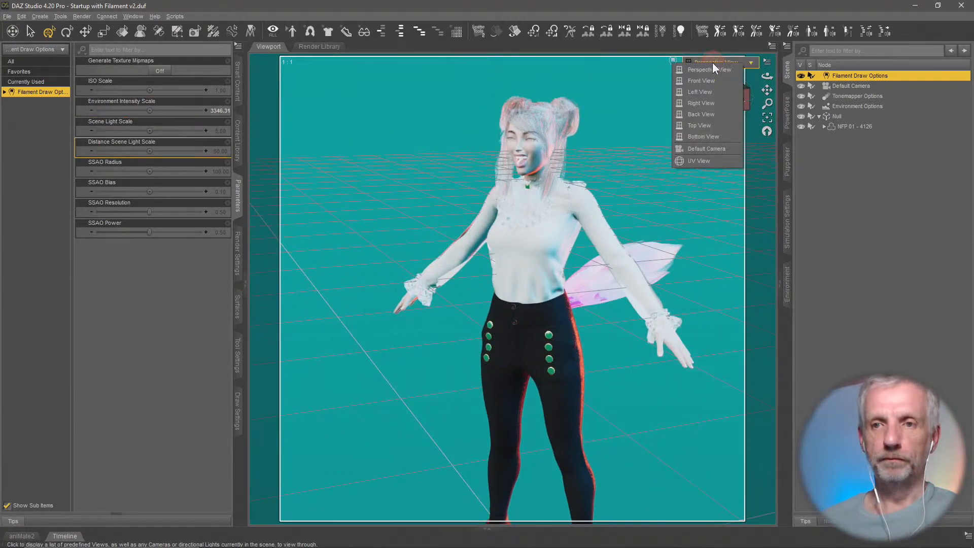
{"action": "left_click", "coordinate": [701, 148]}
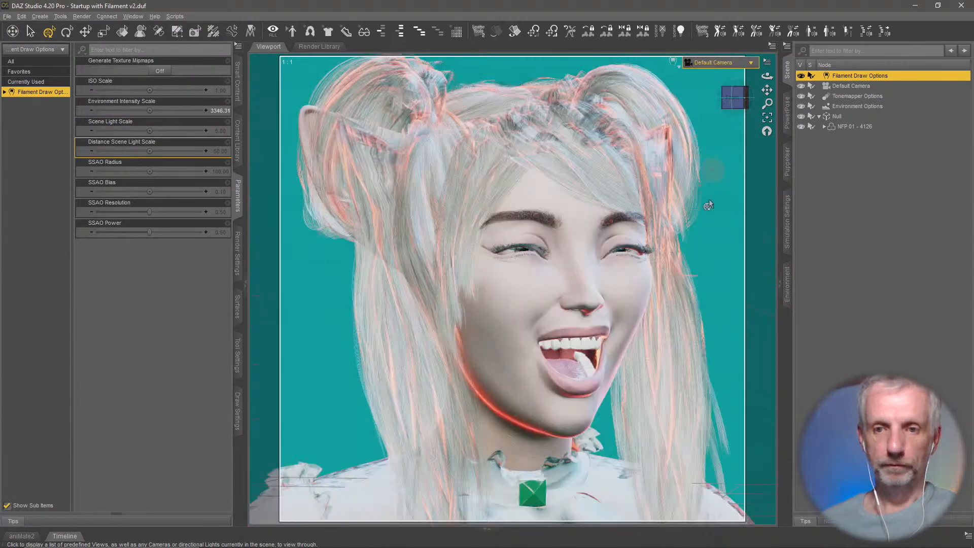
{"action": "left_click", "coordinate": [674, 65]}
{"action": "left_click", "coordinate": [673, 192]}
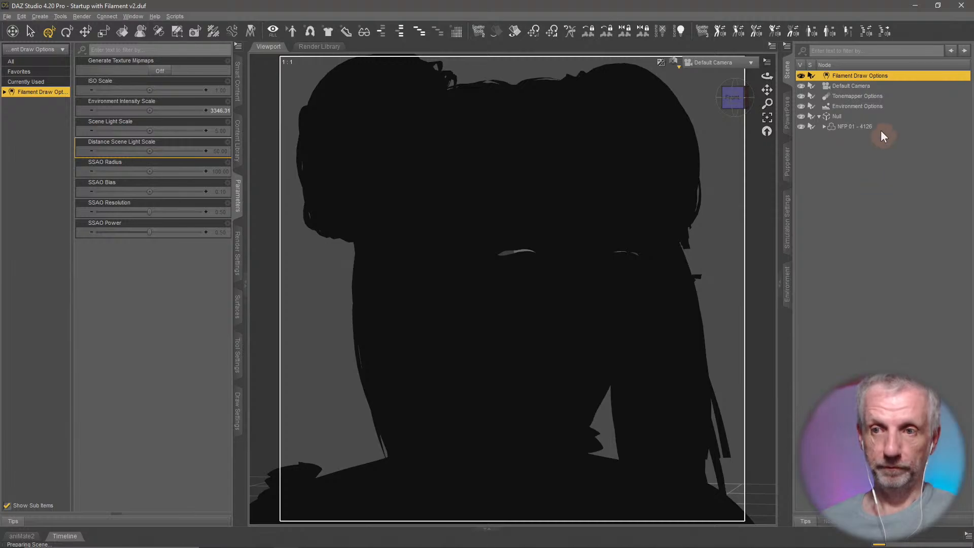
- Light the scene with the C1-IBL2-19 preset from the Click N Render - POP Edition - IBL Set
{"action": "left_click", "coordinate": [854, 120]}
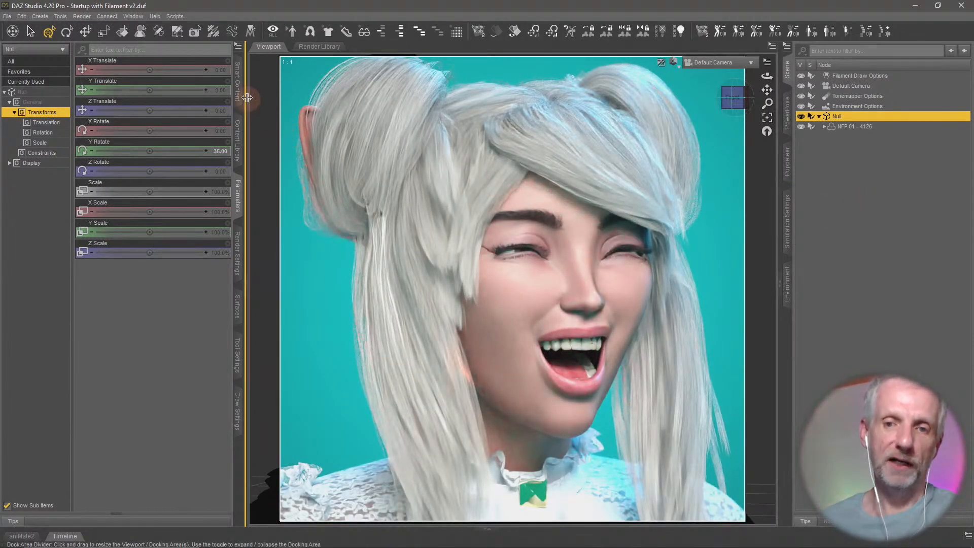
{"action": "left_click", "coordinate": [241, 133]}
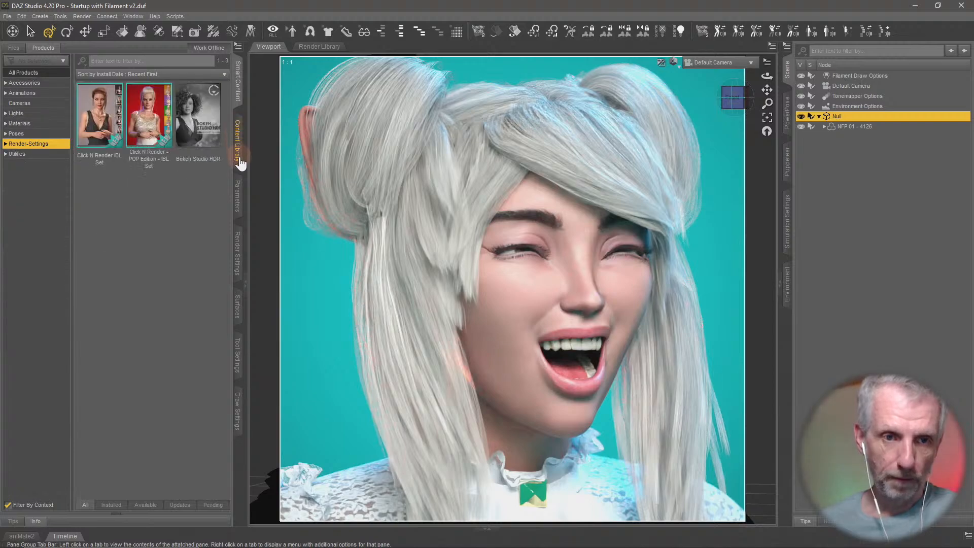
{"action": "double_click", "coordinate": [168, 159]}
{"action": "scroll", "coordinate": [173, 254], "scroll_direction": "down", "scroll_amount": 3}
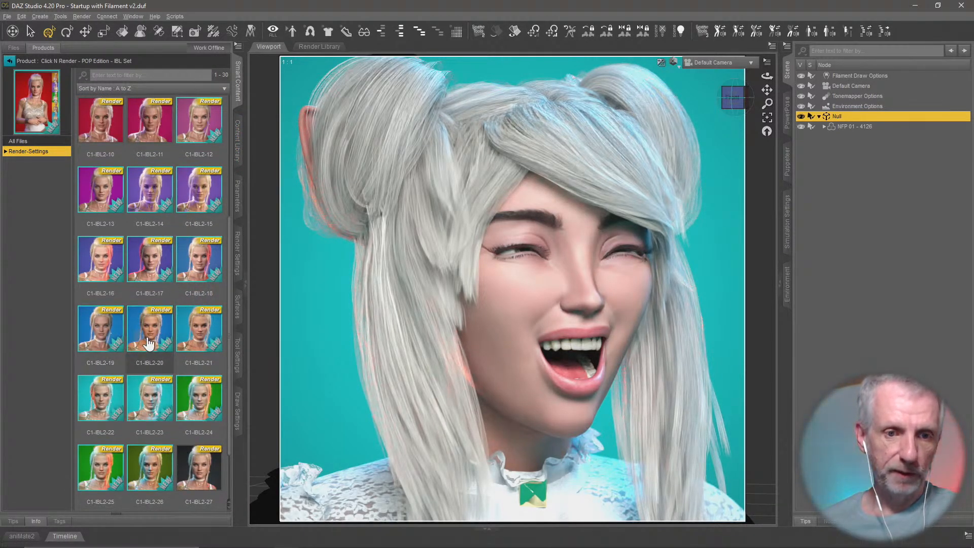
{"action": "left_click", "coordinate": [118, 347]}
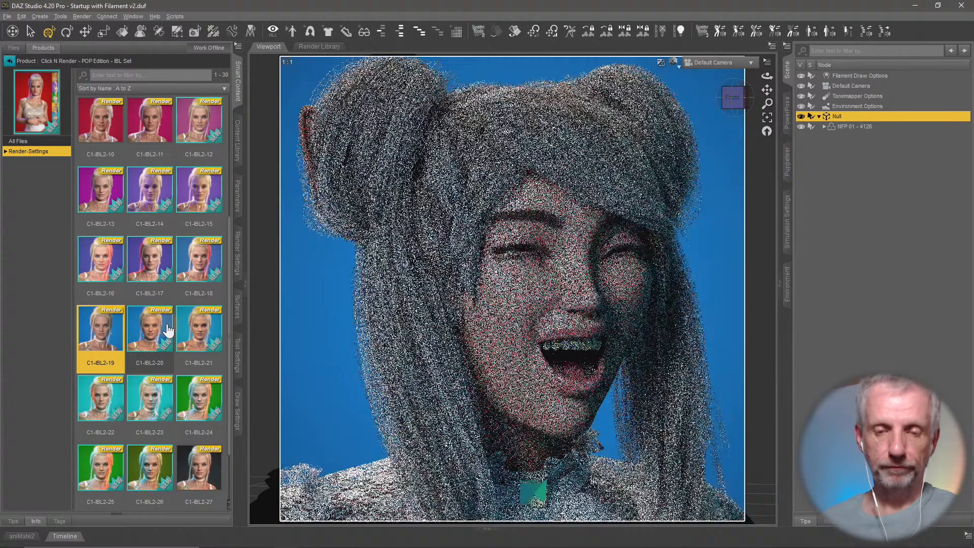
{"action": "mouse_move", "coordinate": [166, 330]}
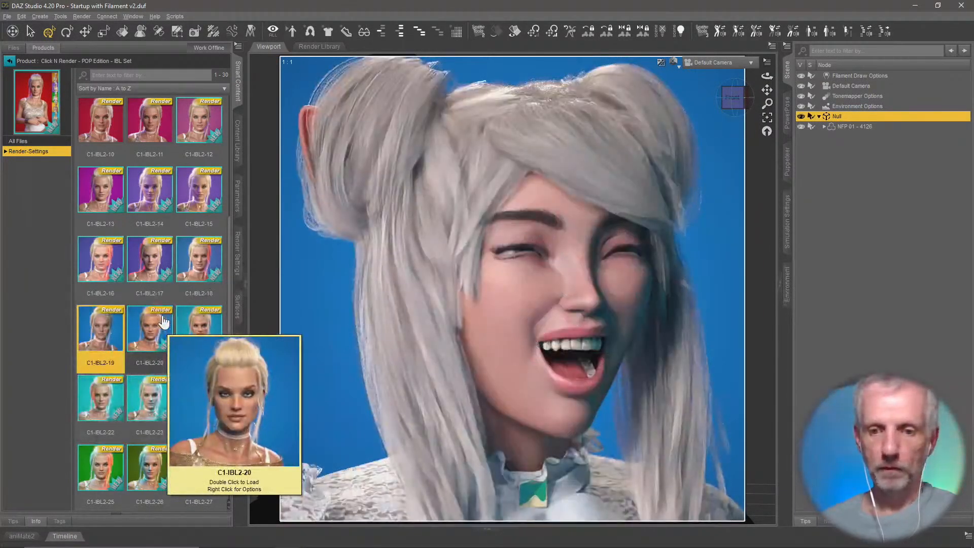
- Apply the C1-IBL2-17 lighting preset from the same IBL set to give the scene a purple backdrop
{"action": "scroll", "coordinate": [163, 322], "scroll_direction": "down", "scroll_amount": 1}
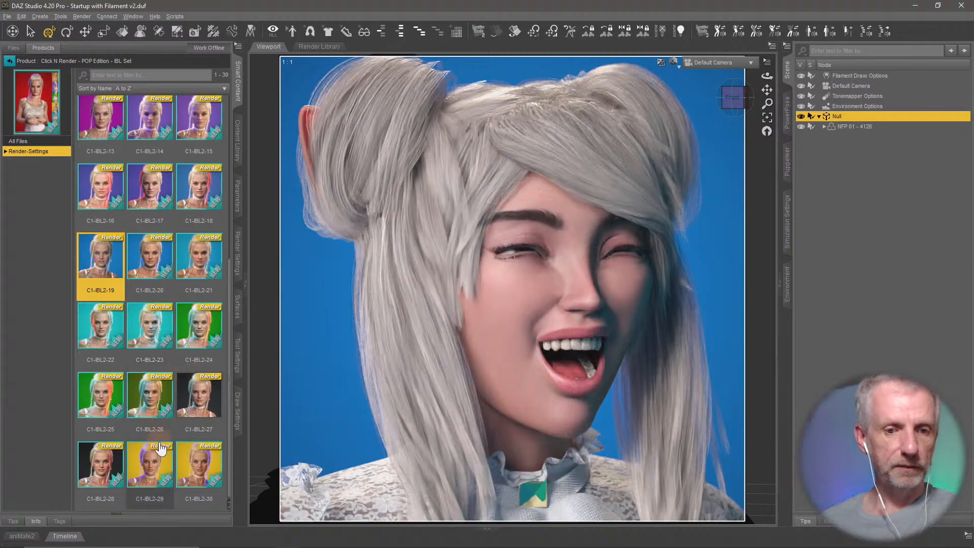
{"action": "scroll", "coordinate": [158, 391], "scroll_direction": "up", "scroll_amount": 3}
{"action": "double_click", "coordinate": [159, 391]}
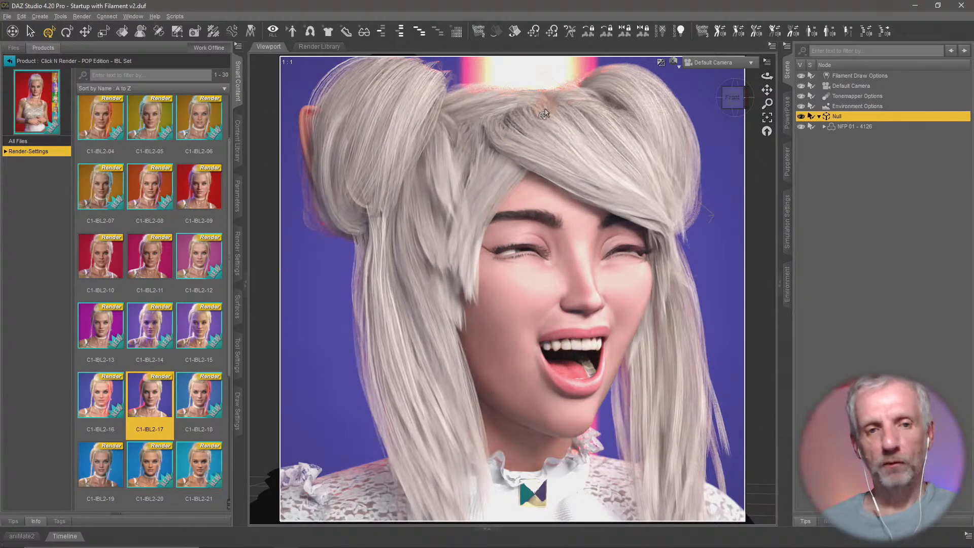
{"action": "scroll", "coordinate": [190, 294], "scroll_direction": "down", "scroll_amount": 3}
{"action": "scroll", "coordinate": [188, 296], "scroll_direction": "up", "scroll_amount": 4}
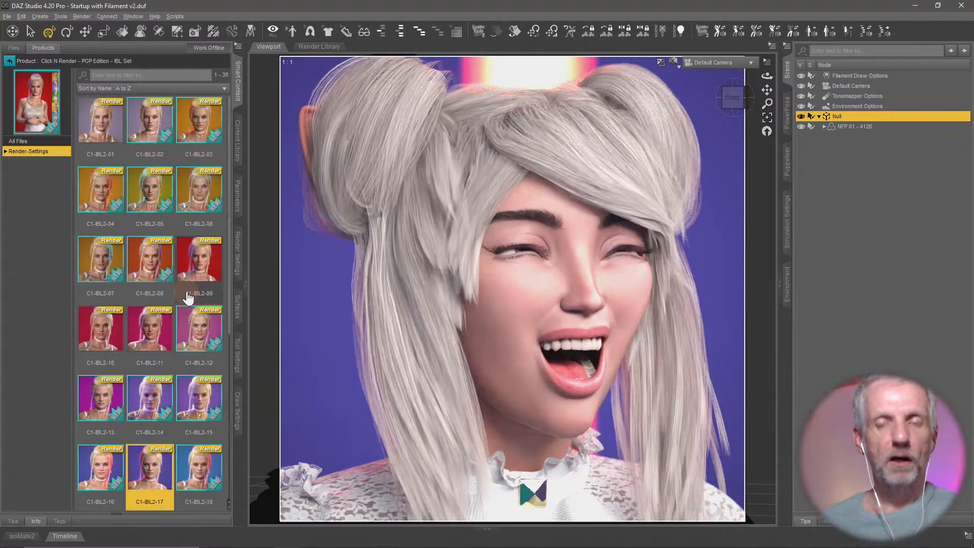
- Set the environment's Dome Orientation Y to 30 in the render settings
{"action": "left_click", "coordinate": [248, 252]}
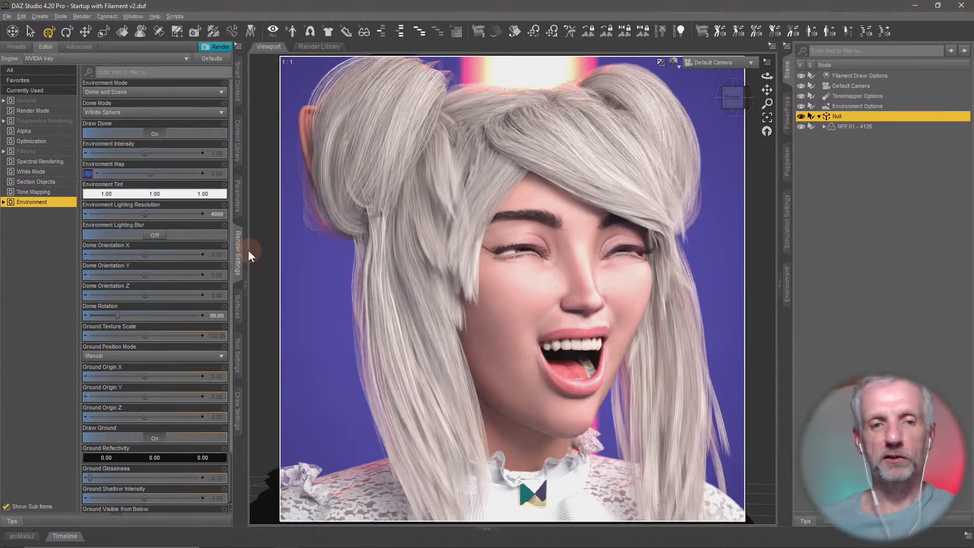
{"action": "left_click", "coordinate": [214, 275]}
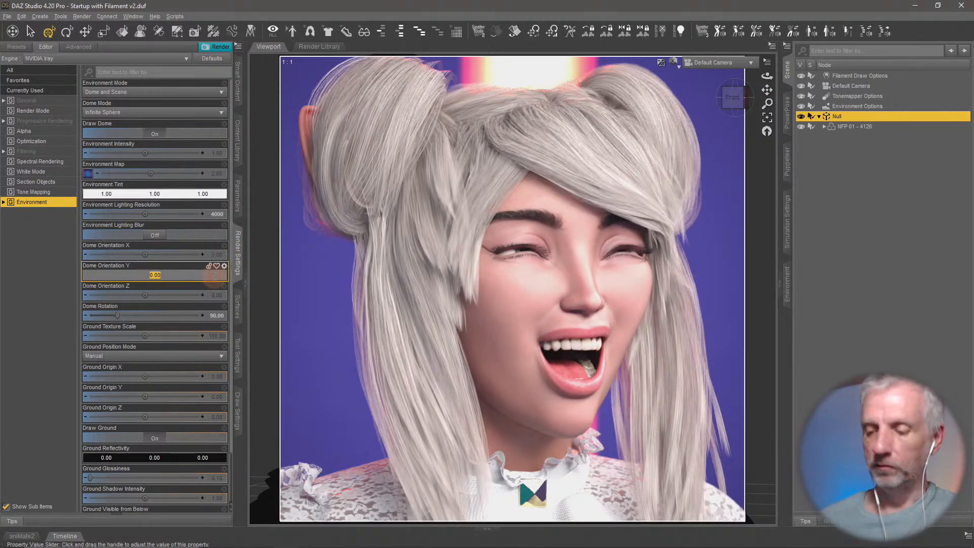
{"action": "type", "text": "30"}
{"action": "key", "text": "Return"}
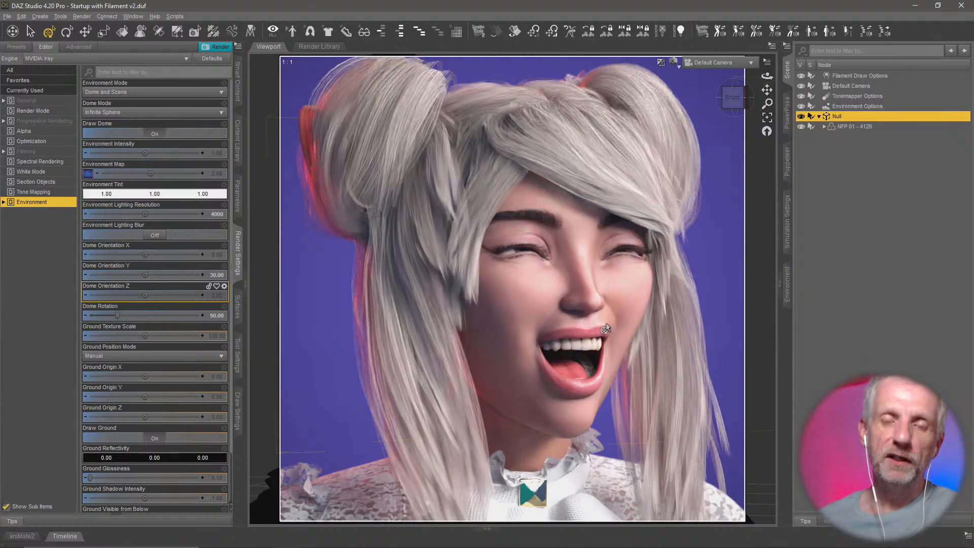
- Switch the viewport to the Filament preview and show the character's upper body in the Perspective View
{"action": "left_click", "coordinate": [680, 65]}
{"action": "left_click", "coordinate": [688, 176]}
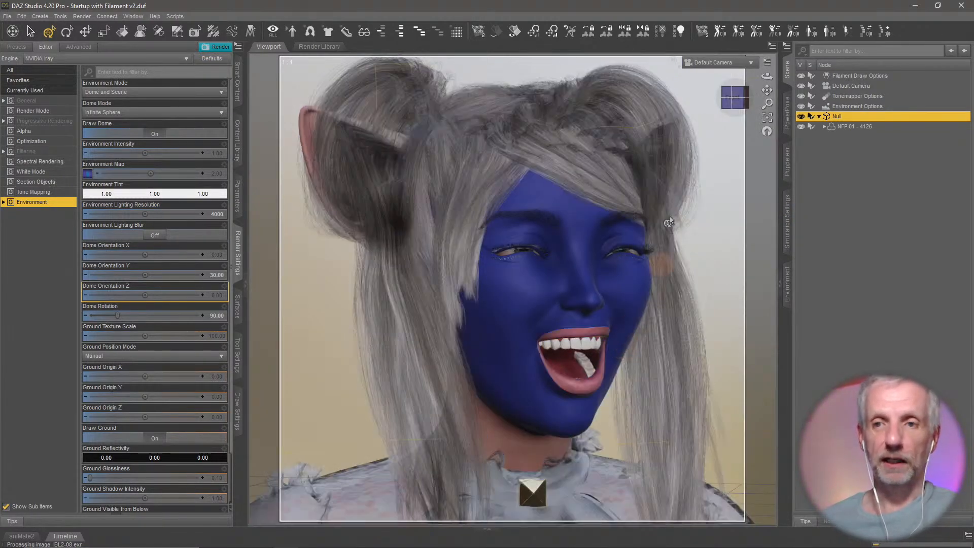
{"action": "left_click", "coordinate": [740, 63]}
{"action": "left_click", "coordinate": [740, 70]}
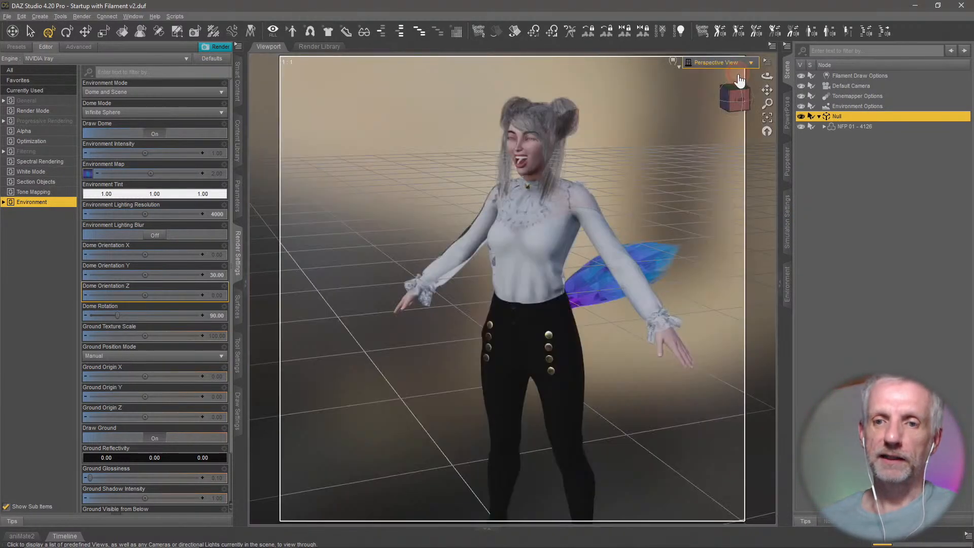
{"action": "left_click_drag", "start_coordinate": [627, 204], "coordinate": [538, 224], "text": "ctrl+alt"}
{"action": "scroll", "coordinate": [627, 208], "scroll_direction": "up", "scroll_amount": 3}
{"action": "scroll", "coordinate": [628, 208], "scroll_direction": "down", "scroll_amount": 2}
{"action": "scroll", "coordinate": [627, 208], "scroll_direction": "up", "scroll_amount": 3}
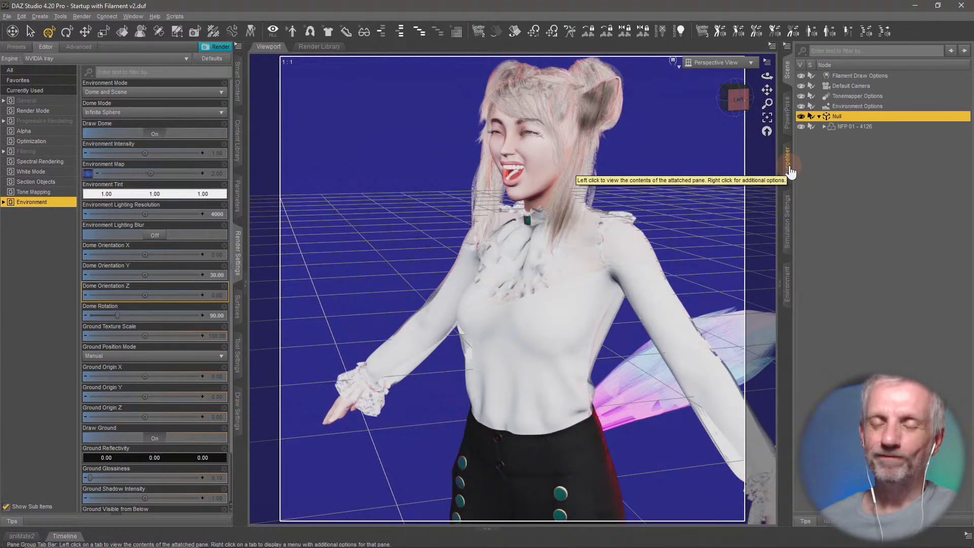
- Apply the Good Vibes 10 expression from Good Vibes Expressions for Genesis 8.1 Female to the NFP 01 - 4126 figure
{"action": "left_click", "coordinate": [788, 173]}
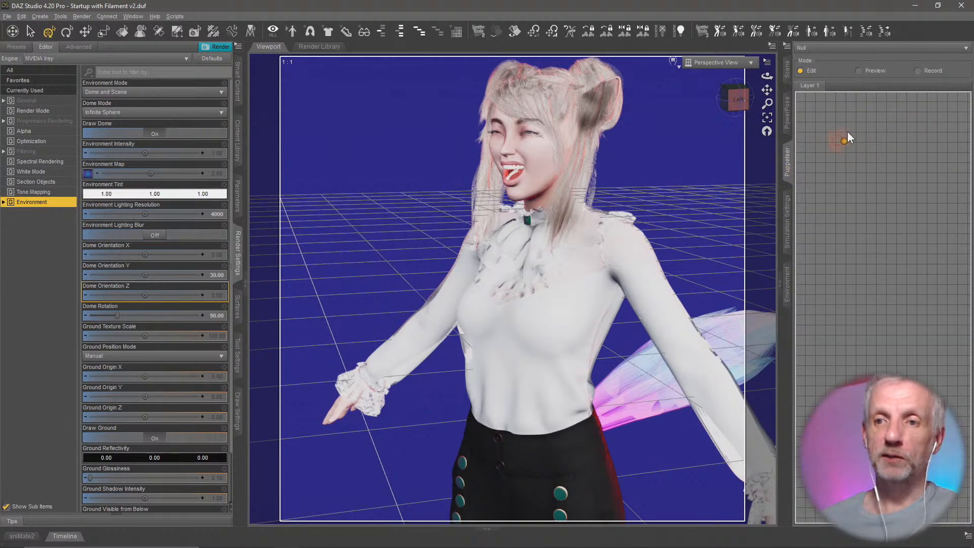
{"action": "left_click", "coordinate": [237, 81]}
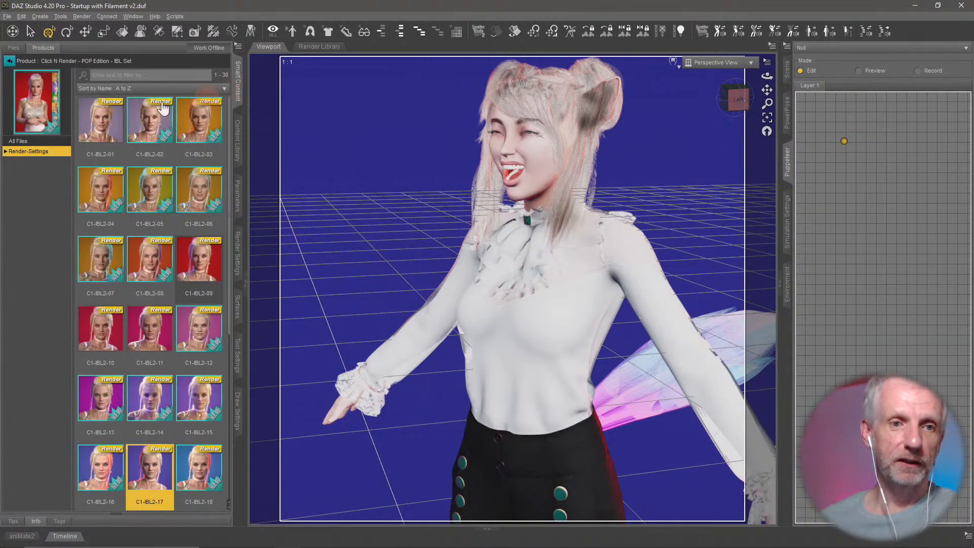
{"action": "left_click", "coordinate": [10, 64]}
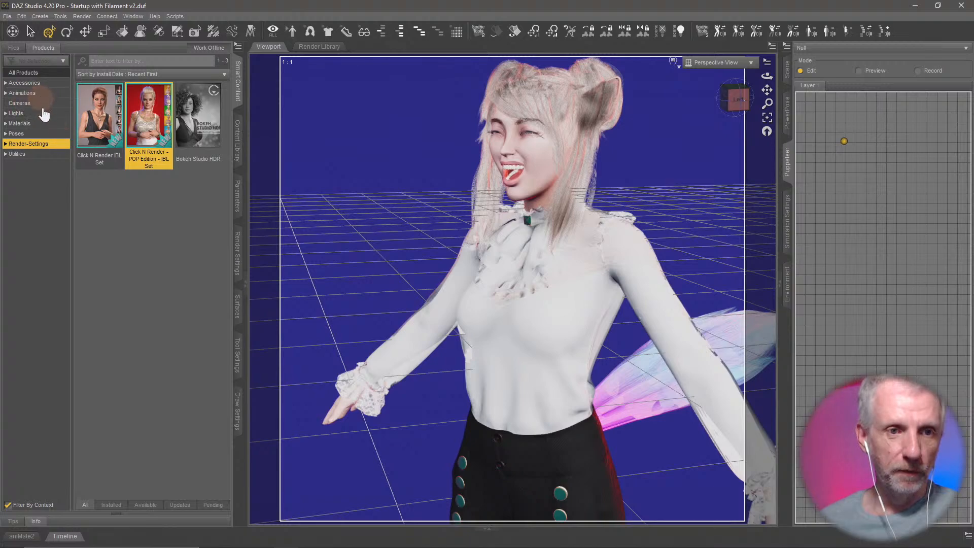
{"action": "left_click", "coordinate": [43, 133]}
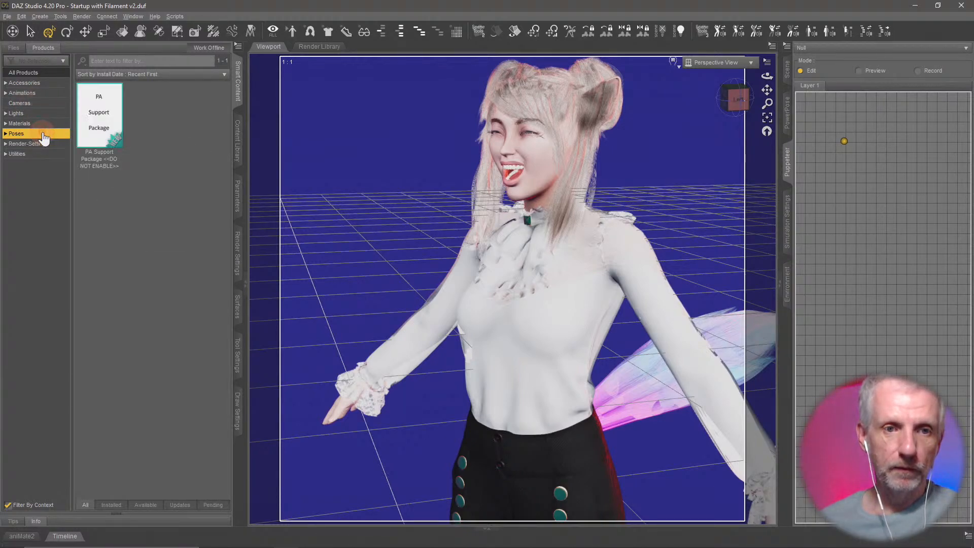
{"action": "left_click", "coordinate": [790, 76]}
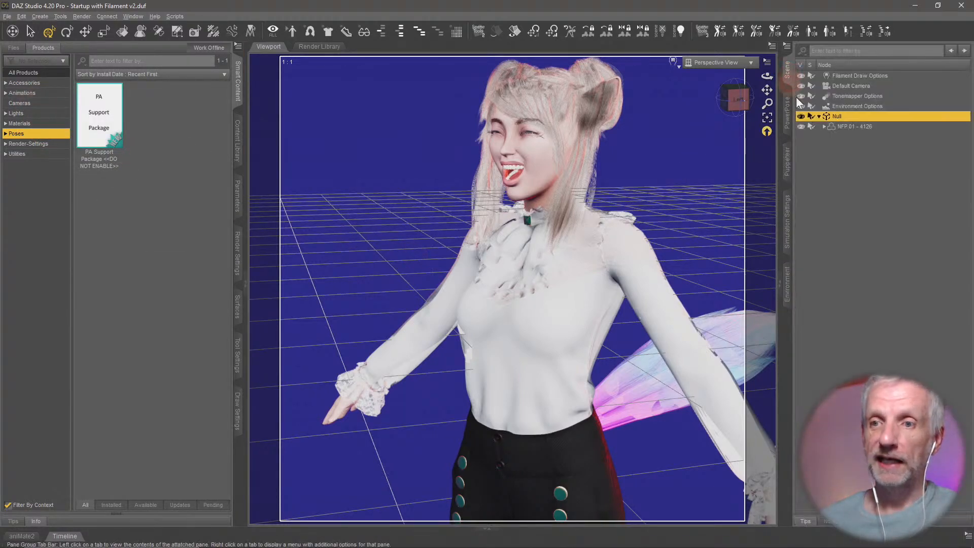
{"action": "left_click", "coordinate": [854, 127]}
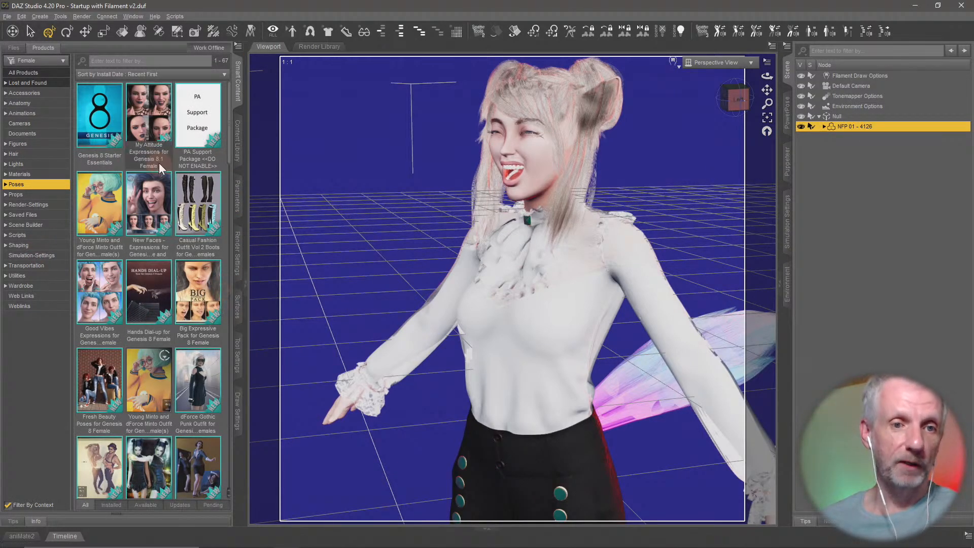
{"action": "double_click", "coordinate": [106, 288]}
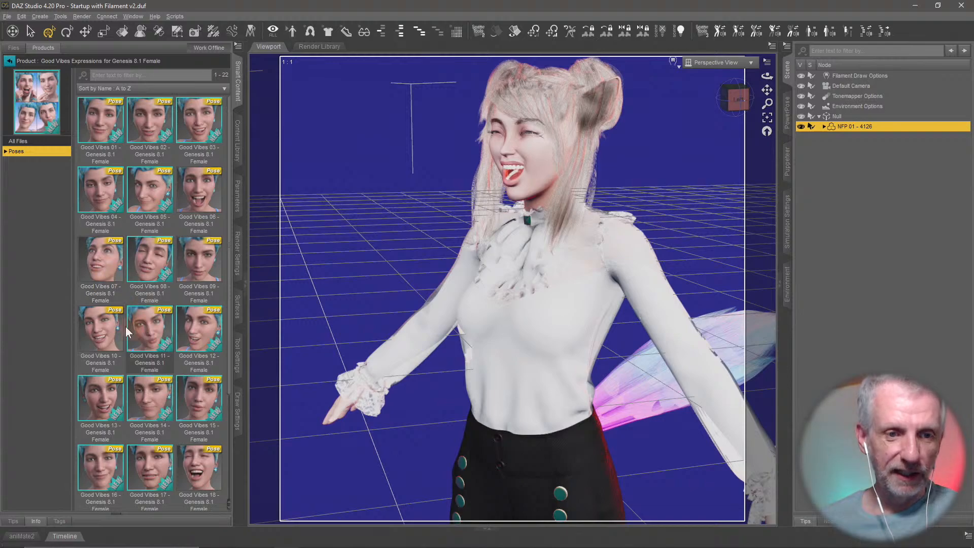
{"action": "double_click", "coordinate": [101, 327]}
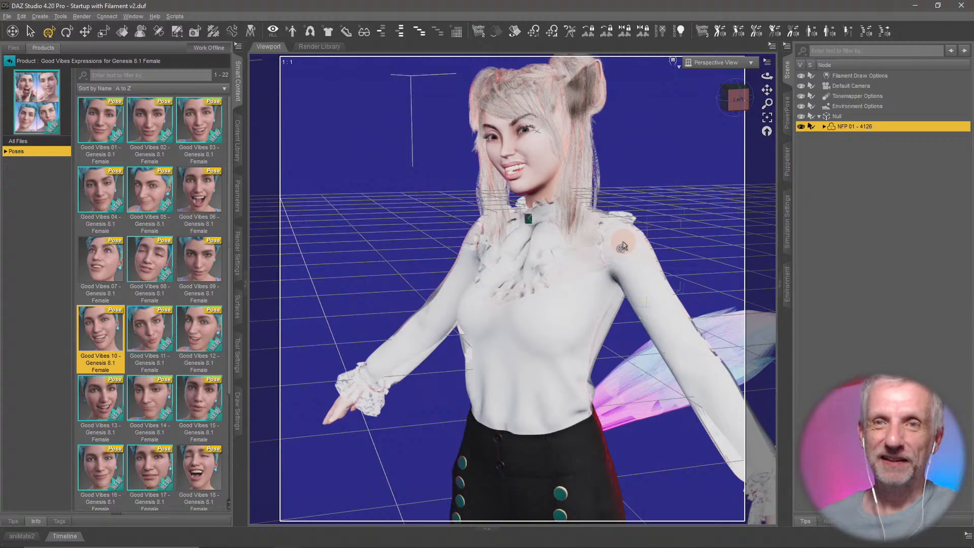
- Store the Good Vibes 10 and Good Vibes 16 expressions of the figure as two separate pose points in Puppeteer
{"action": "scroll", "coordinate": [623, 247], "scroll_direction": "up", "scroll_amount": 8}
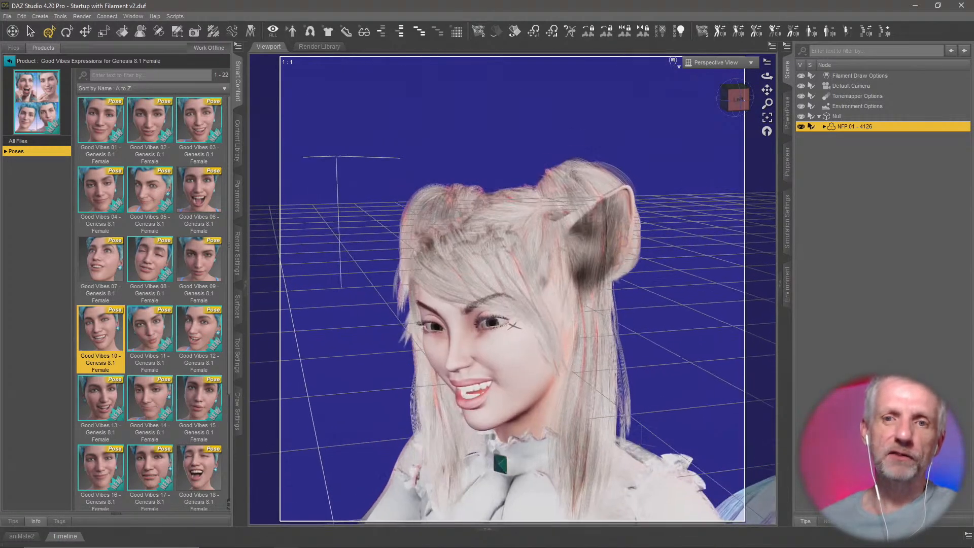
{"action": "left_click_drag", "start_coordinate": [623, 247], "coordinate": [733, 222]}
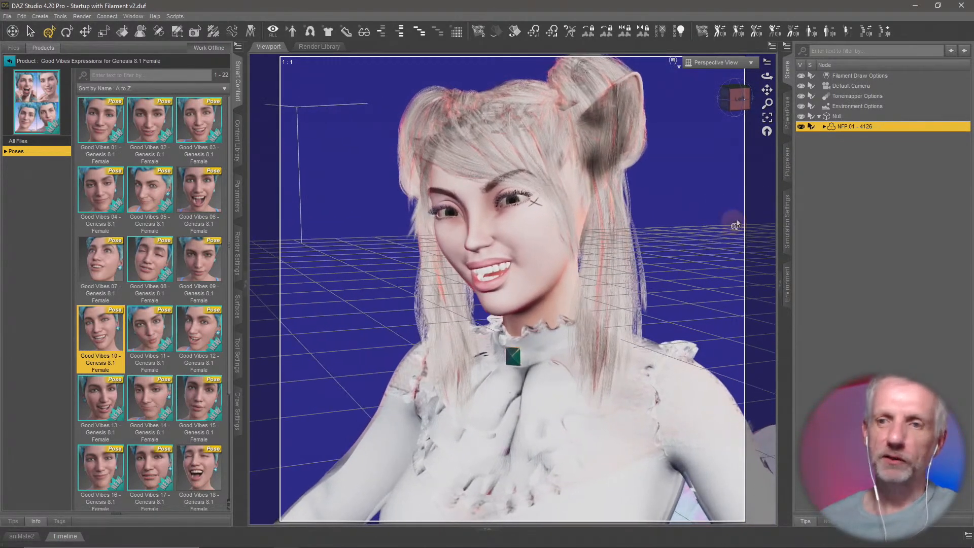
{"action": "left_click", "coordinate": [792, 169]}
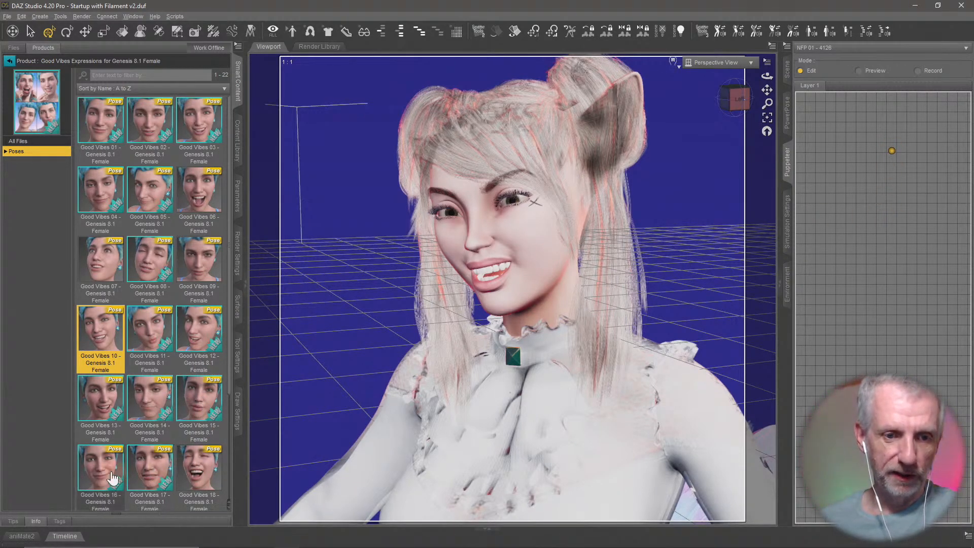
{"action": "double_click", "coordinate": [93, 473]}
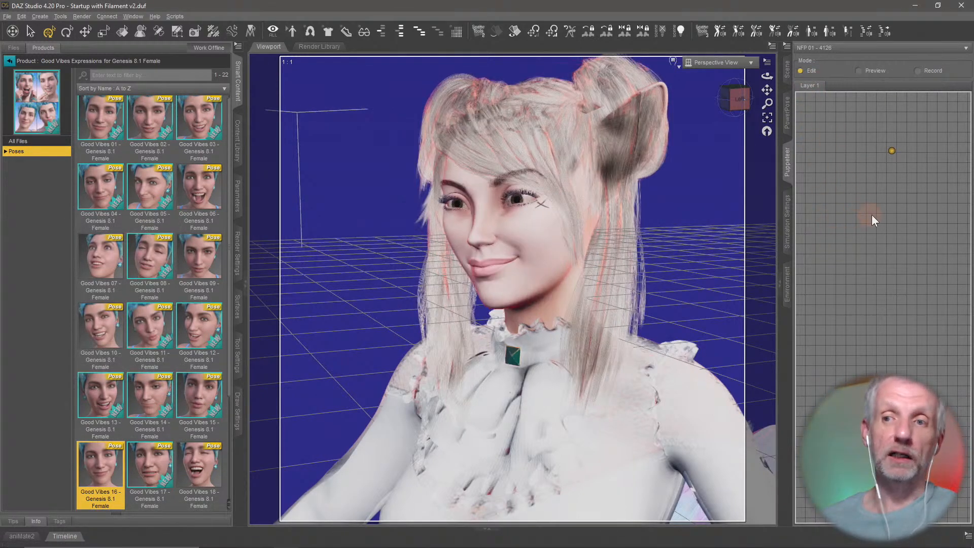
{"action": "left_click", "coordinate": [878, 218]}
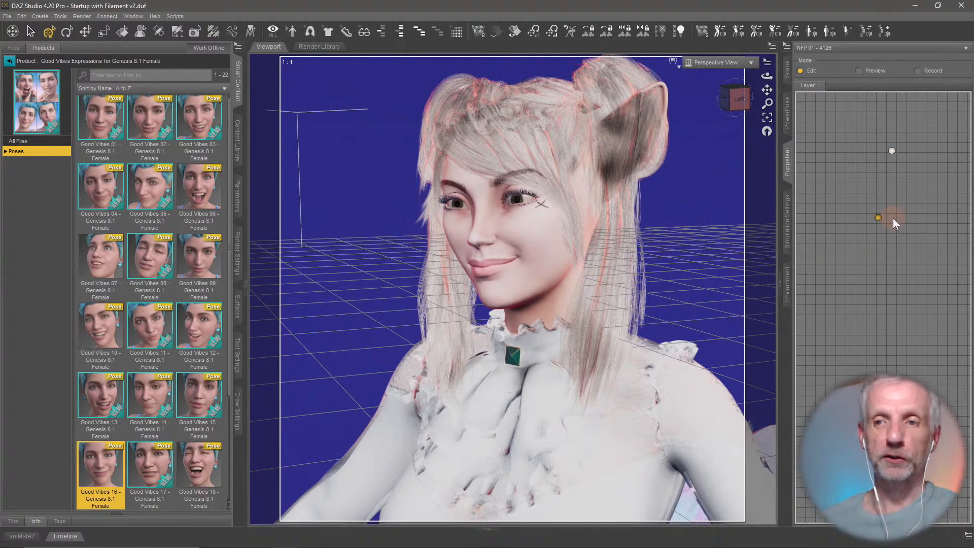
- Blend the figure's face between the two stored Puppeteer points in Preview mode
{"action": "left_click", "coordinate": [866, 72]}
{"action": "left_click_drag", "start_coordinate": [881, 197], "coordinate": [892, 149]}
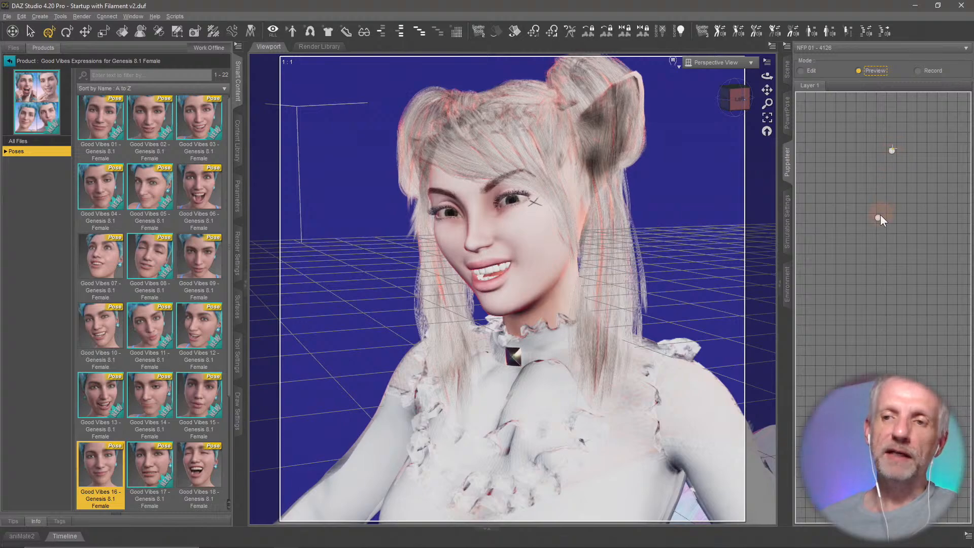
{"action": "left_click_drag", "start_coordinate": [881, 215], "coordinate": [890, 150]}
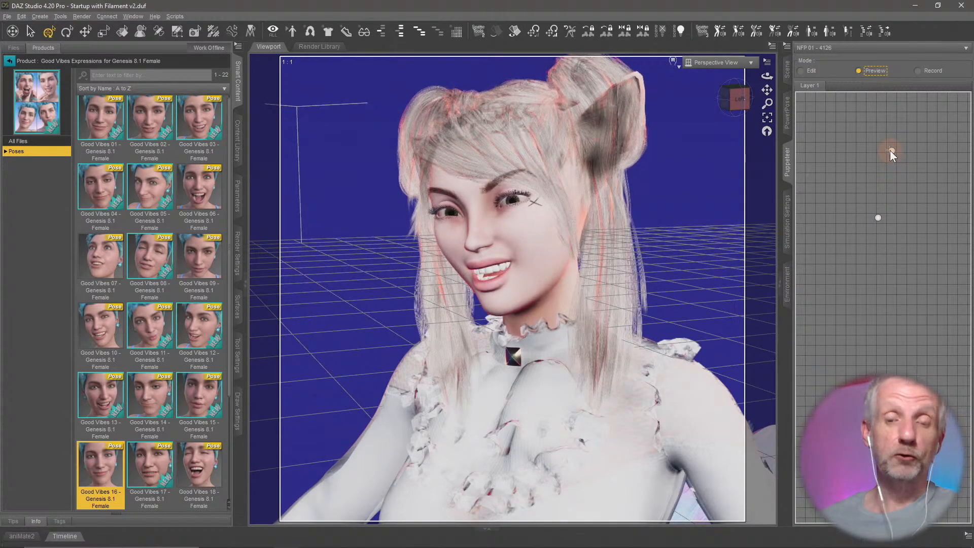
- Turn the figure's head using the PowerPose Body template and switch to the Head template
{"action": "left_click", "coordinate": [787, 112]}
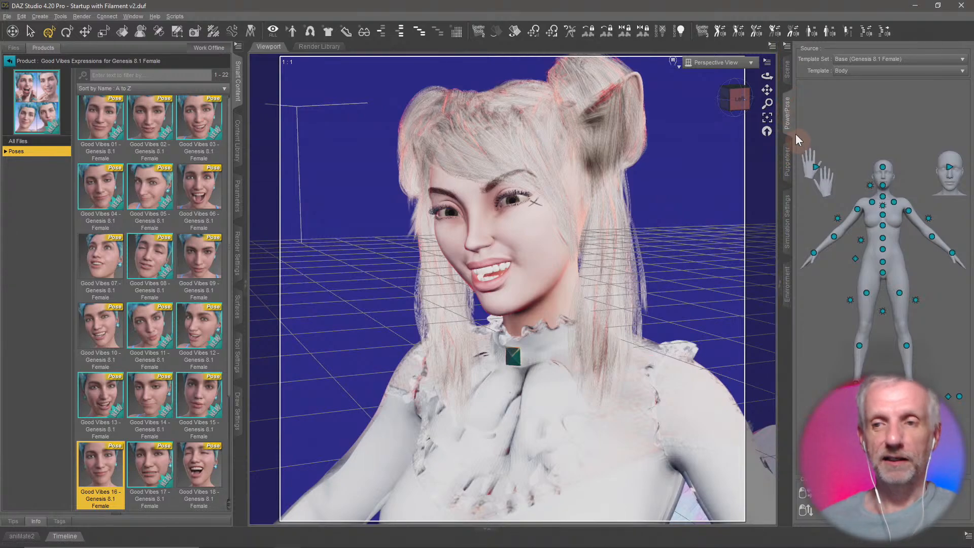
{"action": "left_click", "coordinate": [132, 17]}
{"action": "mouse_move", "coordinate": [162, 28]}
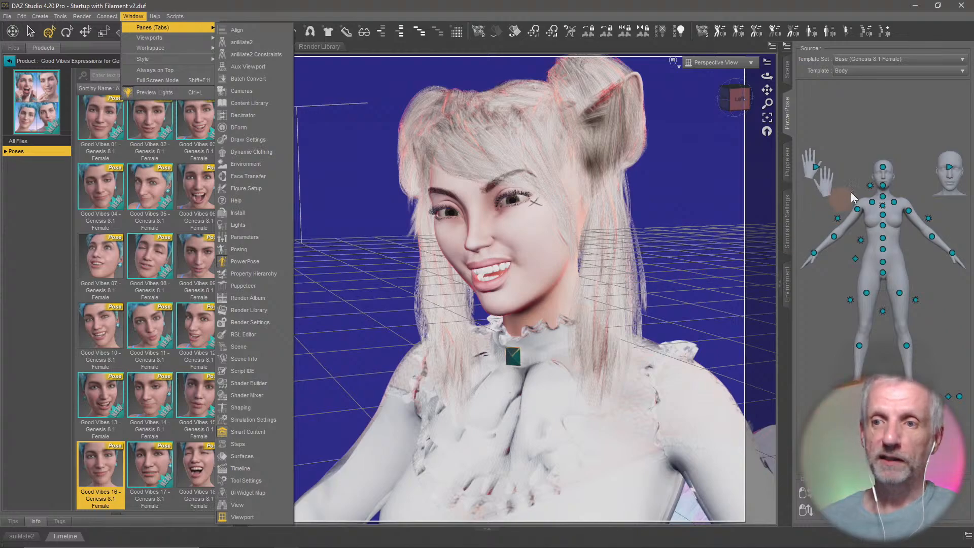
{"action": "left_click", "coordinate": [852, 140]}
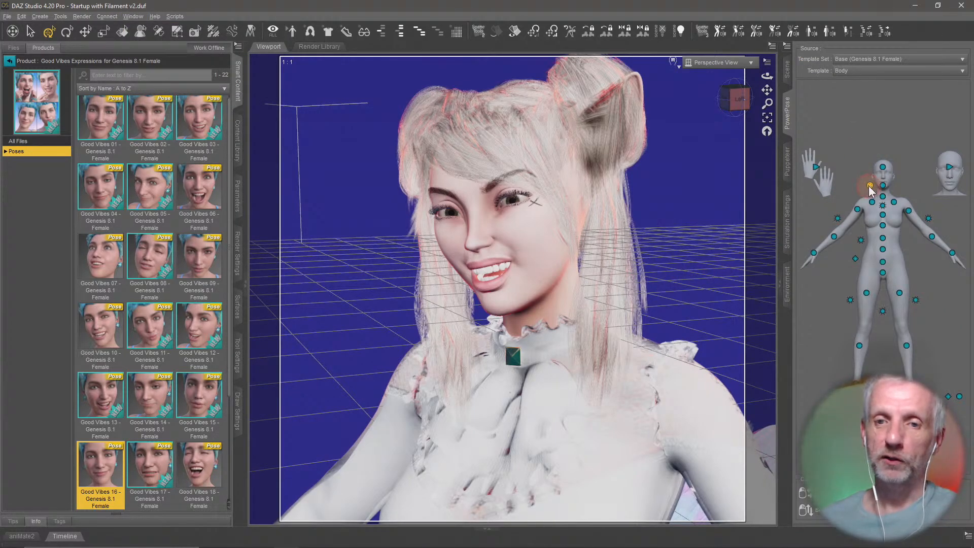
{"action": "left_click", "coordinate": [870, 186]}
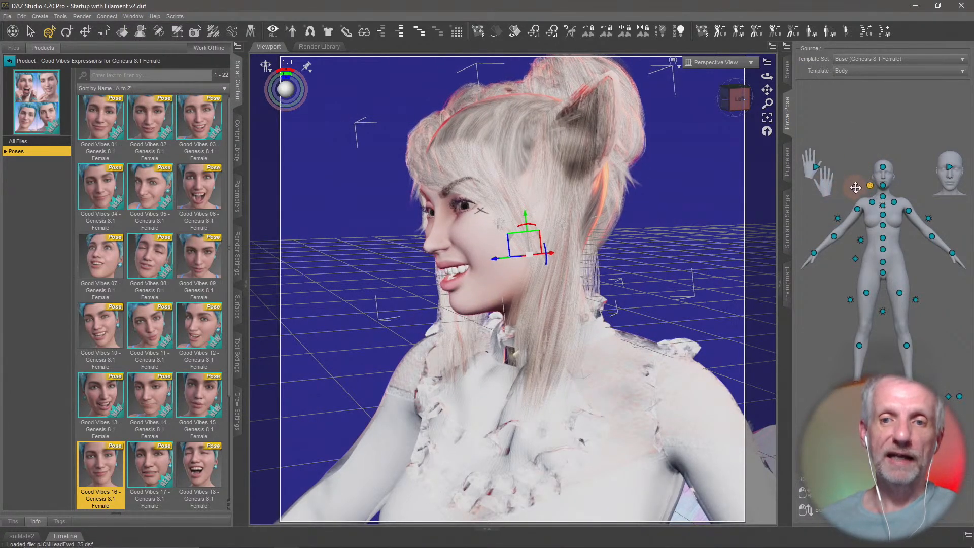
{"action": "mouse_move", "coordinate": [882, 185]}
{"action": "left_mouse_down"}
{"action": "mouse_move", "coordinate": [909, 181]}
{"action": "mouse_move", "coordinate": [869, 185]}
{"action": "left_mouse_up"}
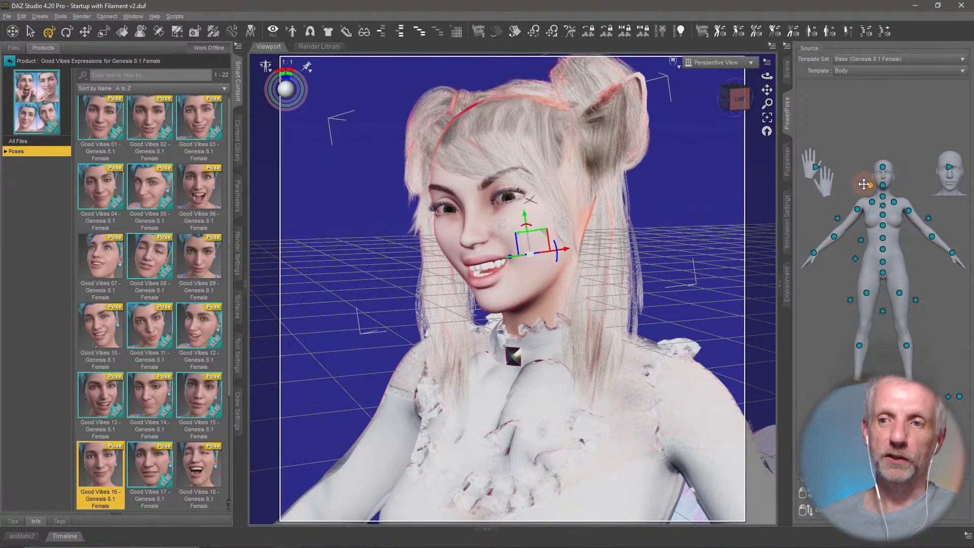
{"action": "left_click", "coordinate": [949, 171]}
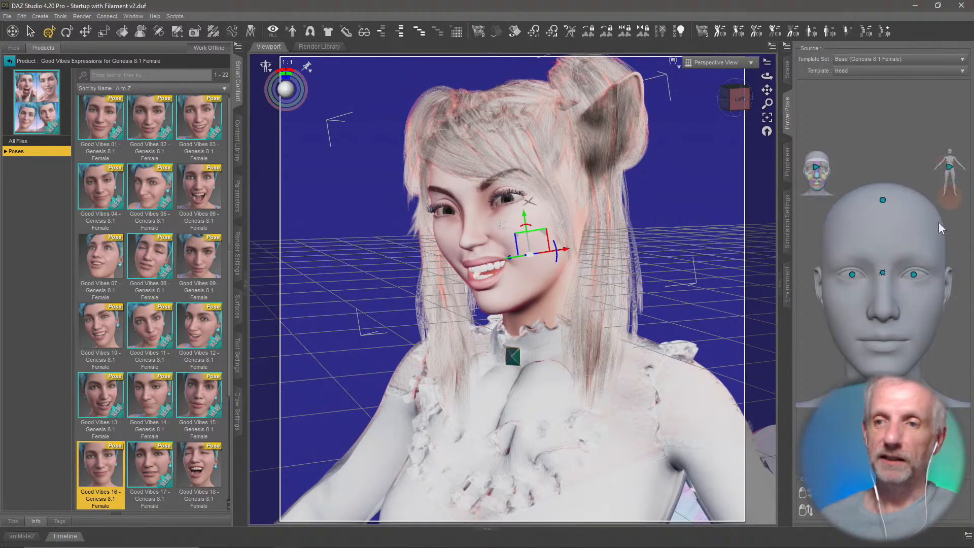
- Turn the figure's eyes sideways using the PowerPose Head template and select NFP 01 - 4126 with its scene hierarchy collapsed
{"action": "left_click_drag", "start_coordinate": [883, 274], "coordinate": [819, 222]}
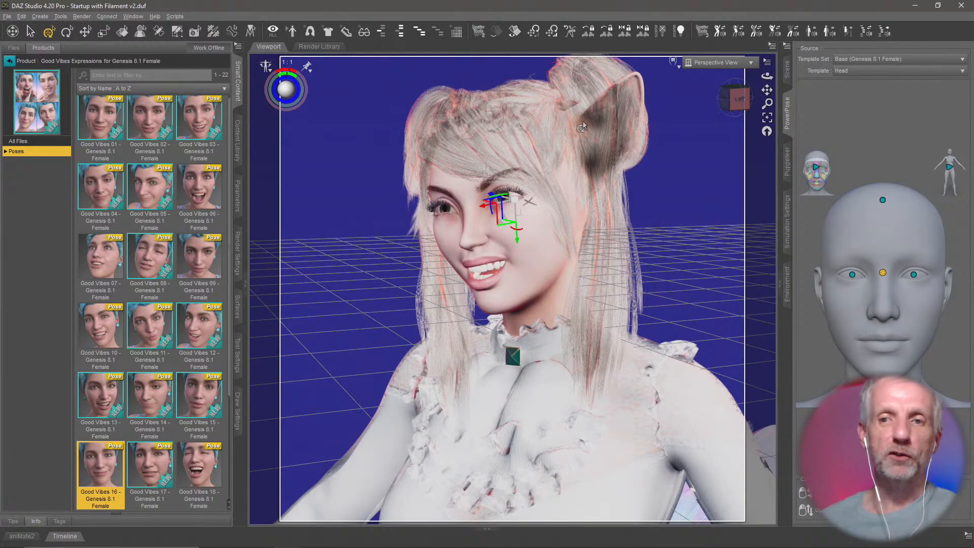
{"action": "left_click", "coordinate": [787, 69]}
{"action": "left_click", "coordinate": [865, 127]}
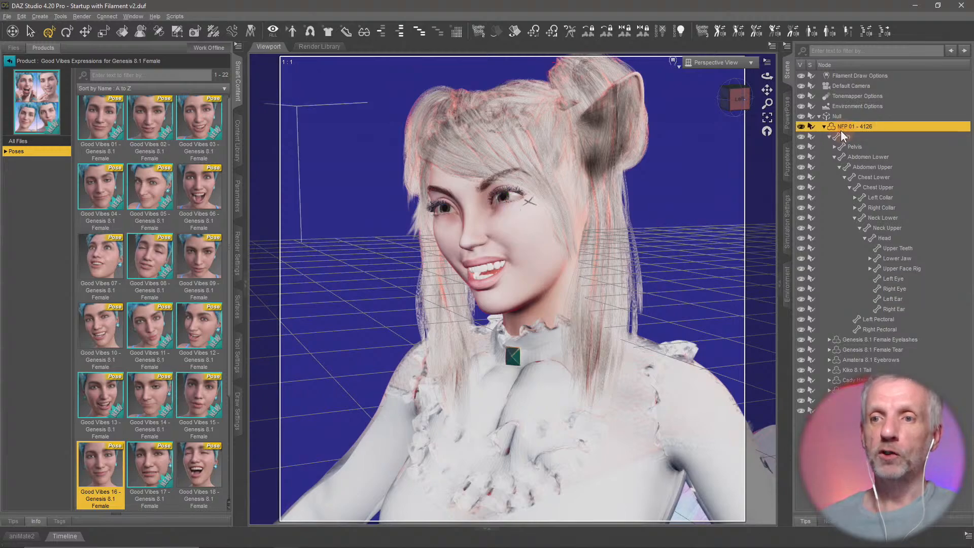
{"action": "left_click", "coordinate": [824, 127]}
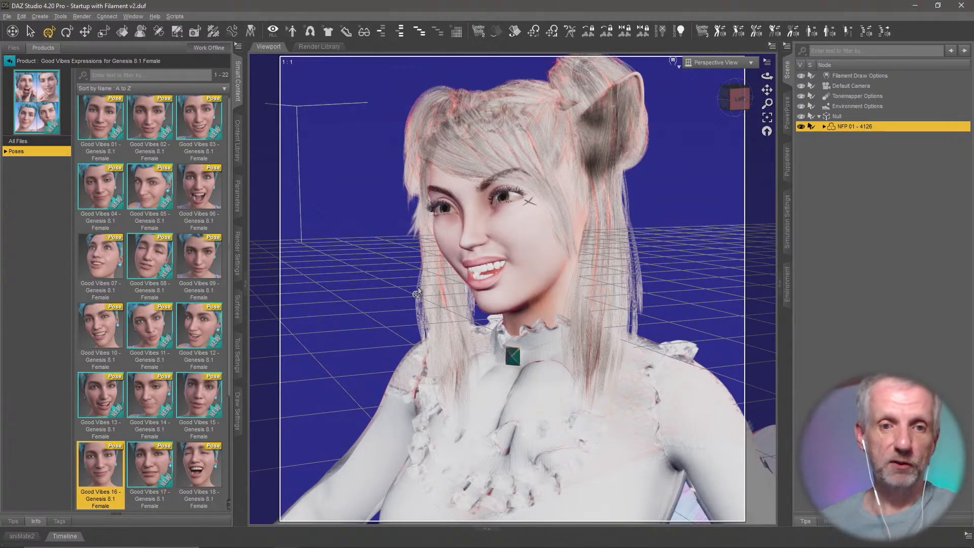
- Open the NVIDIA Iray render settings and view the advanced options
{"action": "left_click", "coordinate": [237, 263]}
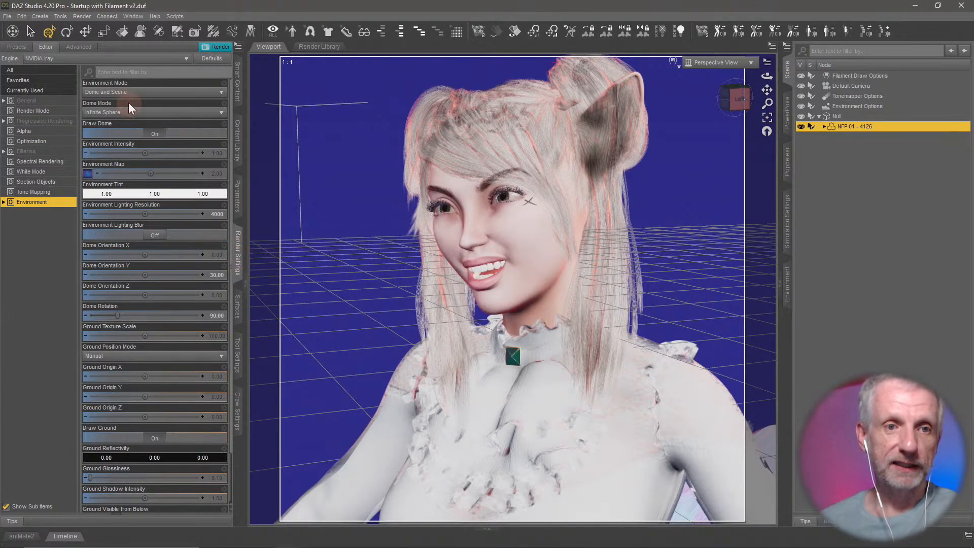
{"action": "left_click", "coordinate": [78, 47]}
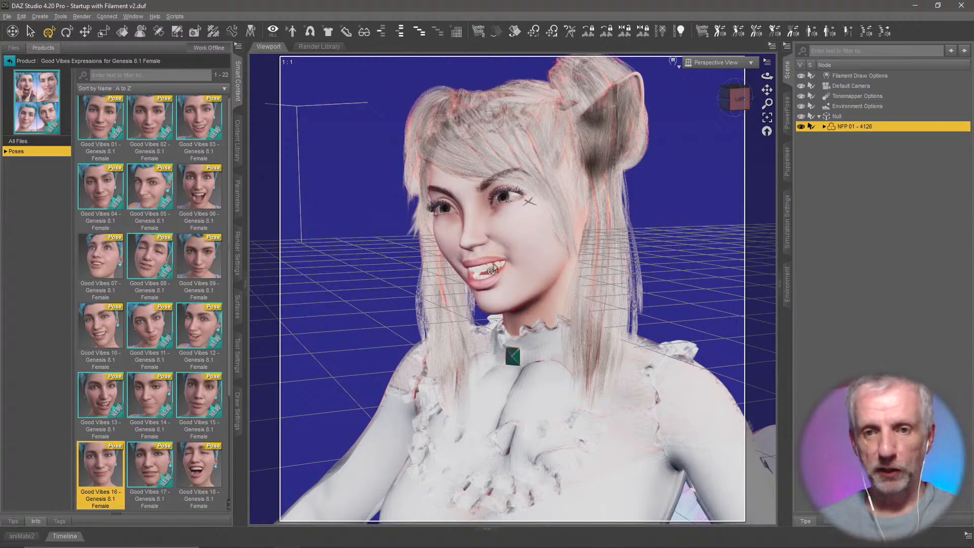
- Load the Palm Bikini !Outfit from the Palm Bikini for Genesis 8 Female(s) wardrobe product onto the NFP 01 - 4126 figure
{"action": "scroll", "coordinate": [557, 323], "scroll_direction": "down", "scroll_amount": 6}
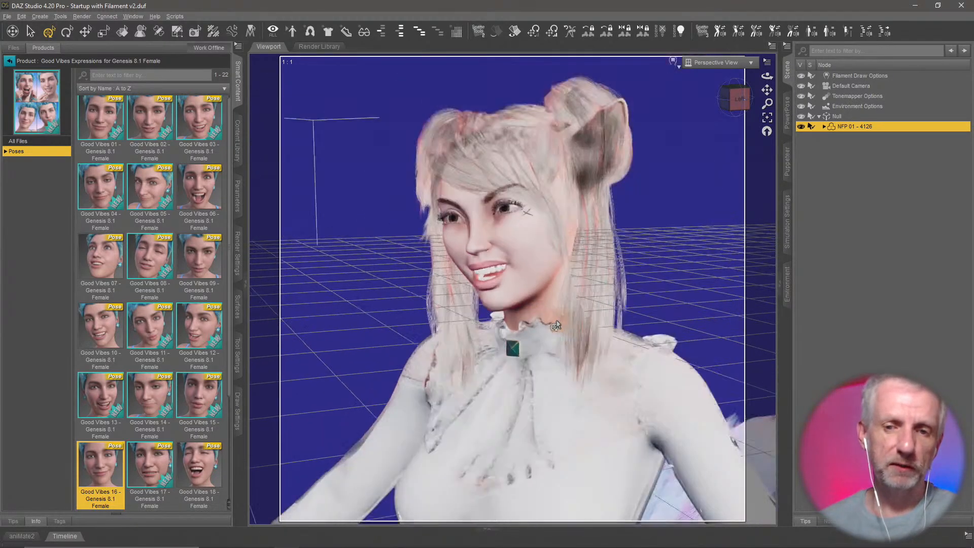
{"action": "middle_click_drag", "start_coordinate": [557, 324], "coordinate": [495, 345]}
{"action": "scroll", "coordinate": [557, 324], "scroll_direction": "down", "scroll_amount": 3}
{"action": "middle_click_drag", "start_coordinate": [556, 325], "coordinate": [609, 290]}
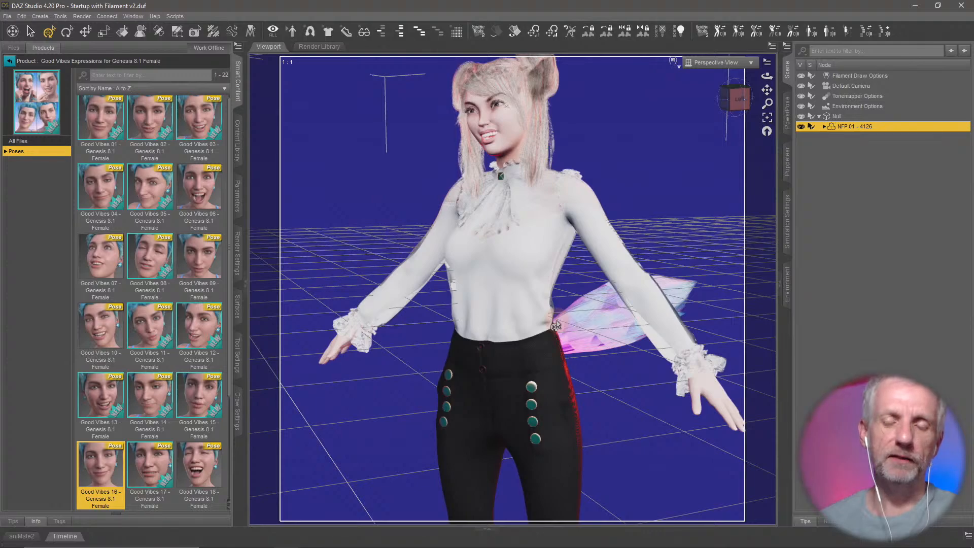
{"action": "middle_click_drag", "start_coordinate": [552, 318], "coordinate": [554, 368]}
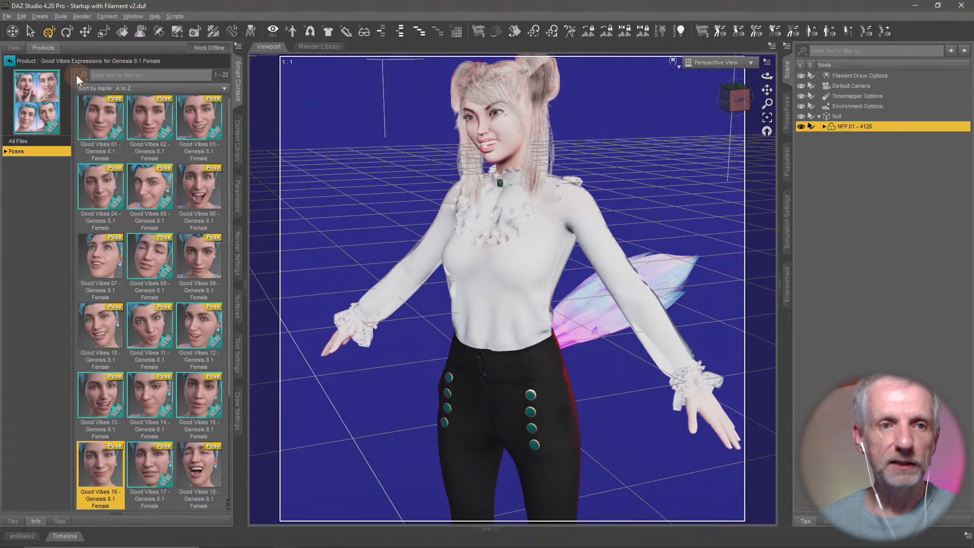
{"action": "left_click", "coordinate": [11, 61]}
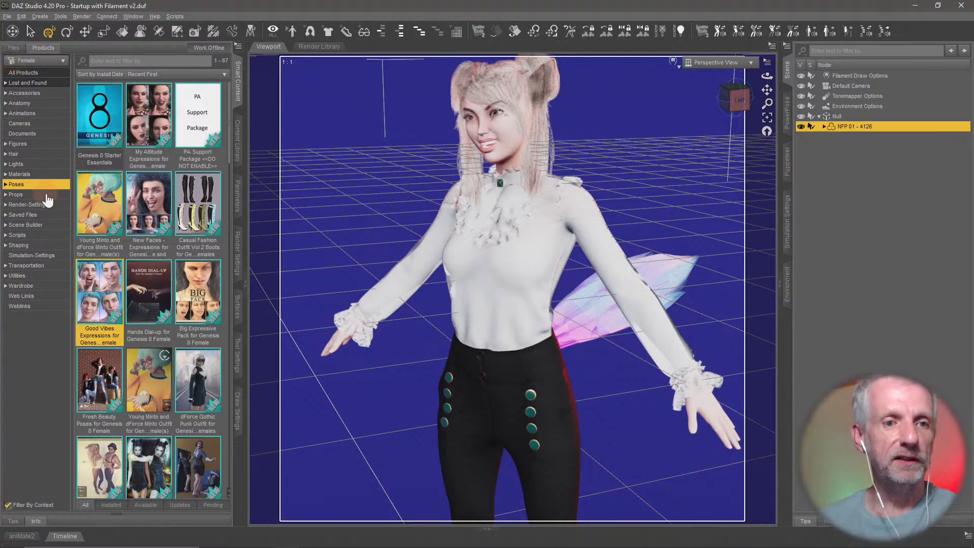
{"action": "left_click", "coordinate": [47, 287]}
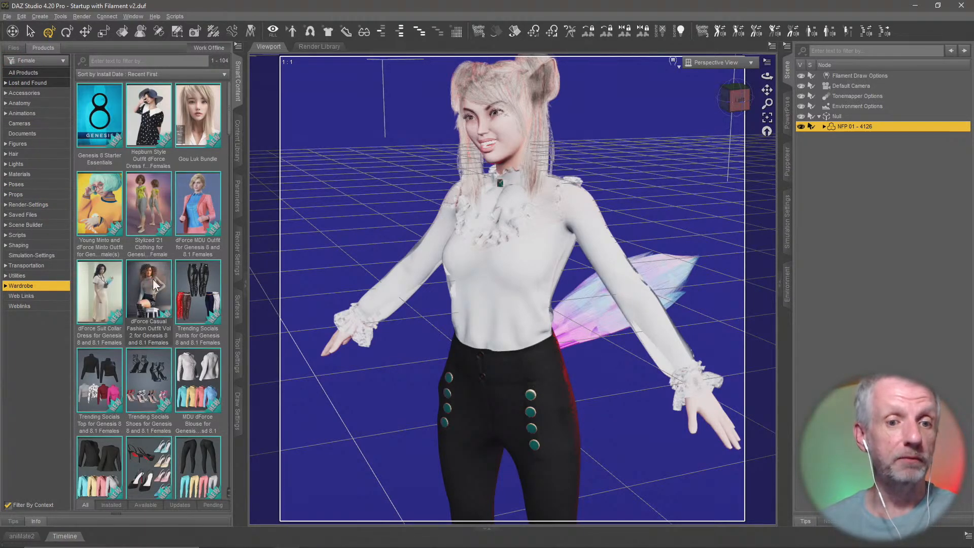
{"action": "scroll", "coordinate": [153, 281], "scroll_direction": "down", "scroll_amount": 5}
{"action": "scroll", "coordinate": [154, 279], "scroll_direction": "down", "scroll_amount": 8}
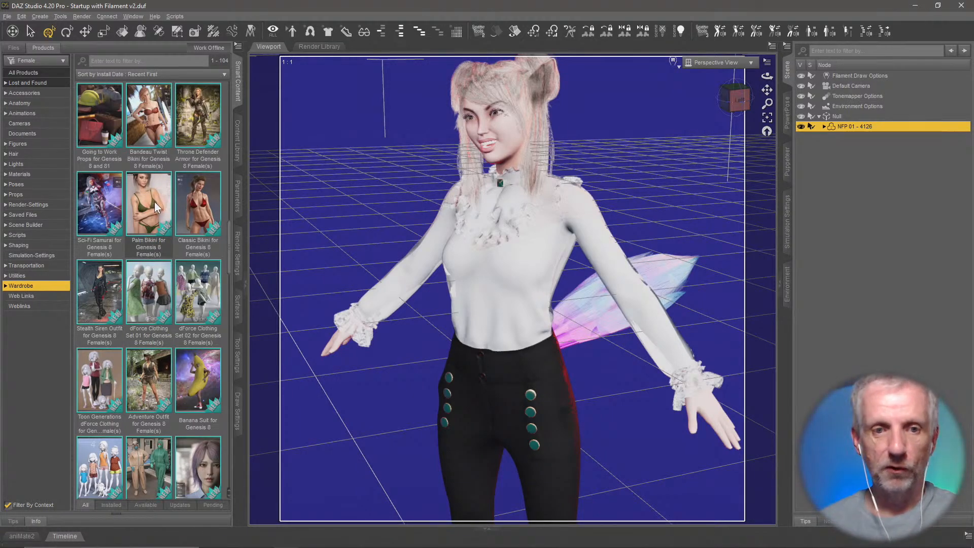
{"action": "double_click", "coordinate": [154, 207]}
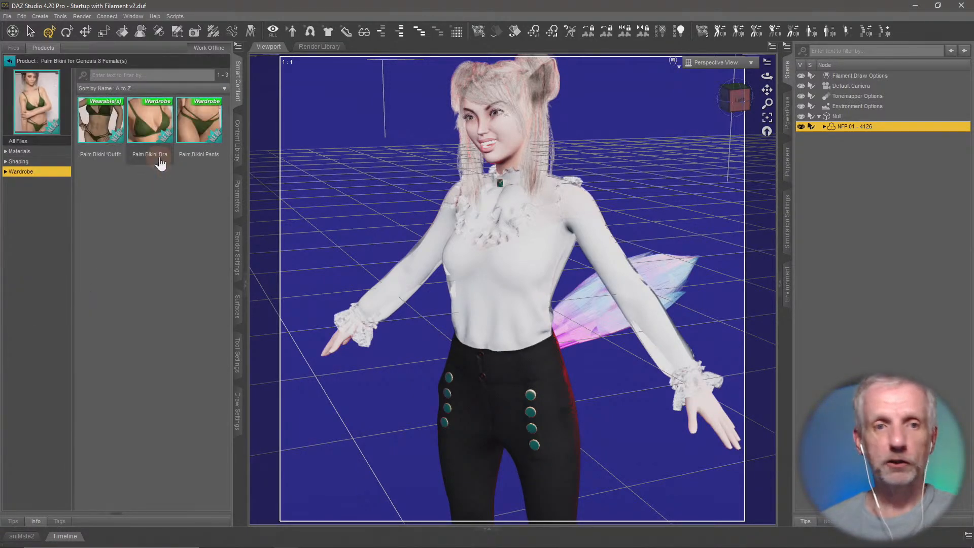
{"action": "double_click", "coordinate": [112, 135]}
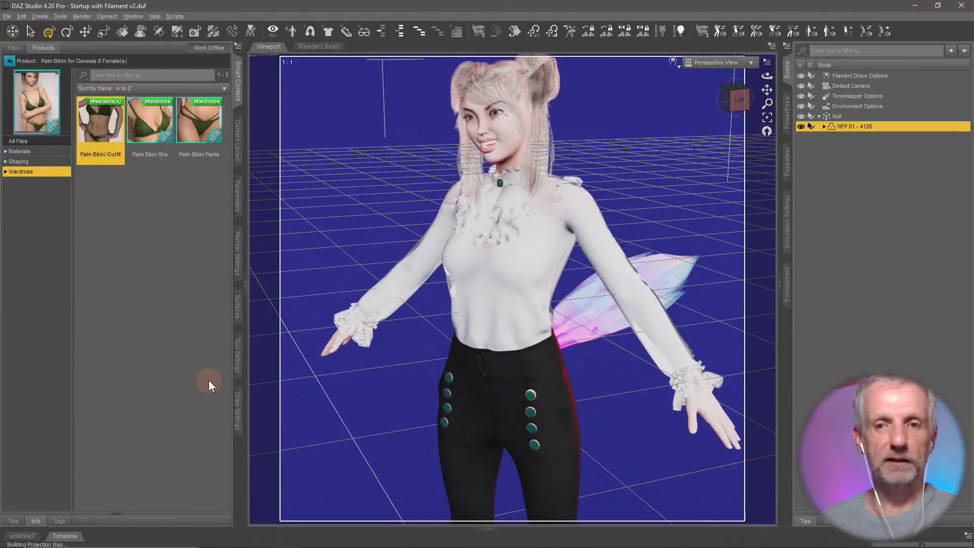
- Hide the Kaoru_Phants, Kiko 8.1 Tail, Kaoru_Heels and Kaoru_Top items under the NFP 01 - 4126 figure
{"action": "left_click", "coordinate": [825, 127]}
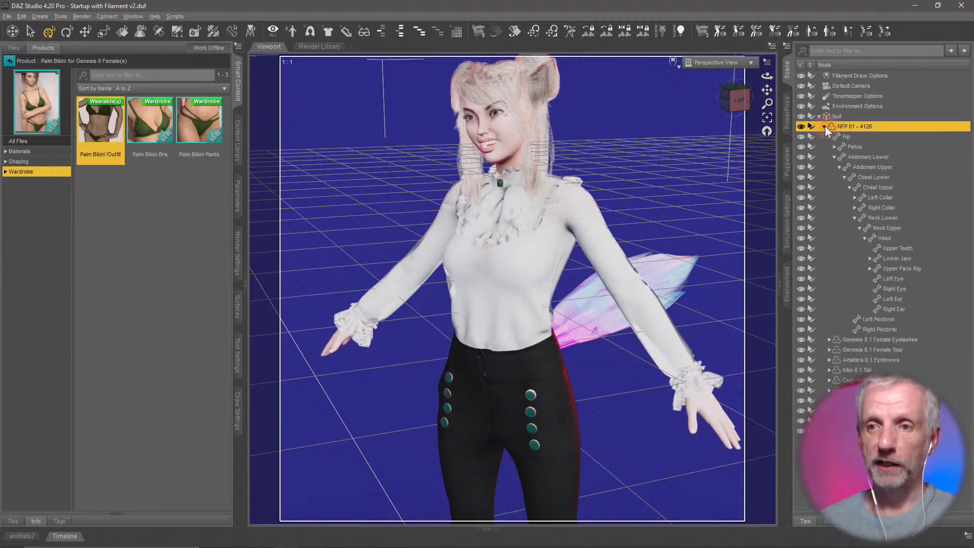
{"action": "left_click", "coordinate": [835, 157]}
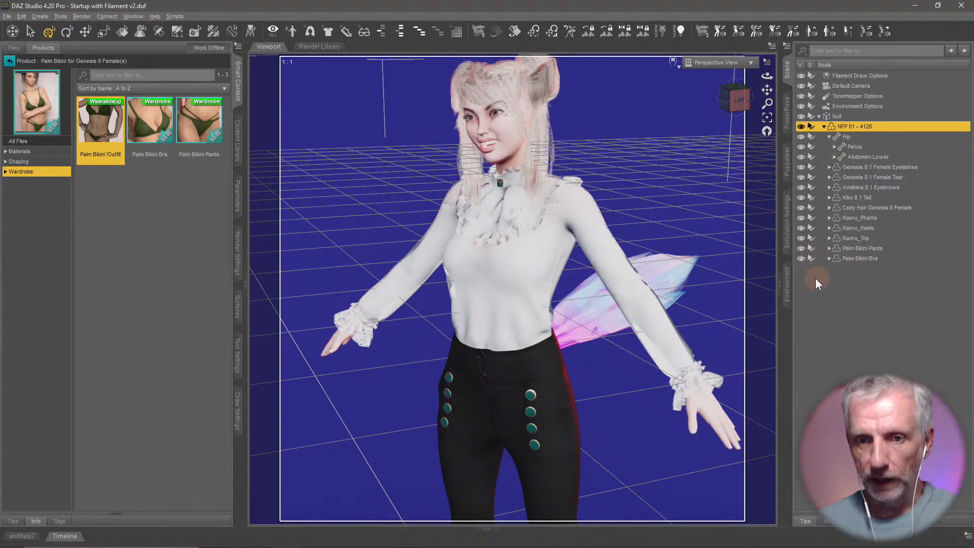
{"action": "middle_click_drag", "start_coordinate": [567, 294], "coordinate": [662, 305]}
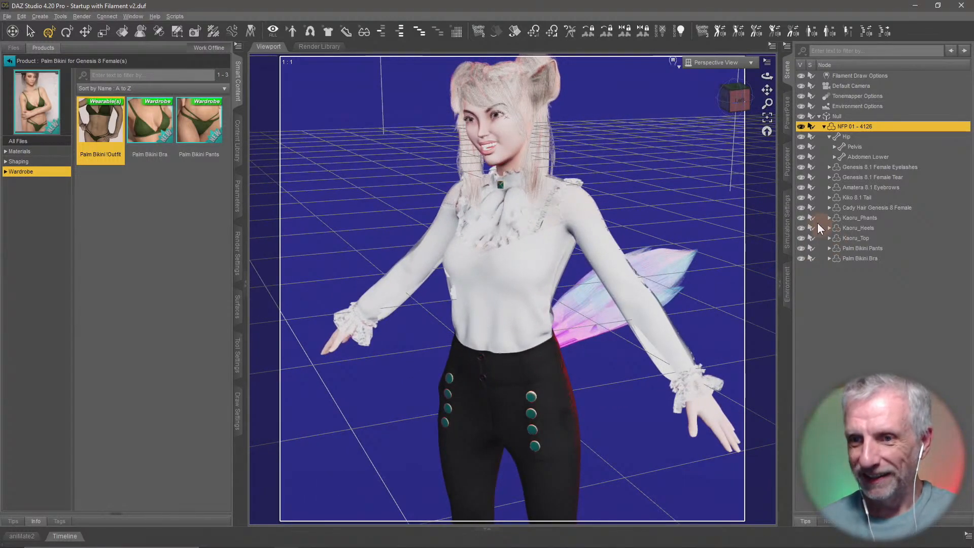
{"action": "left_click", "coordinate": [802, 218]}
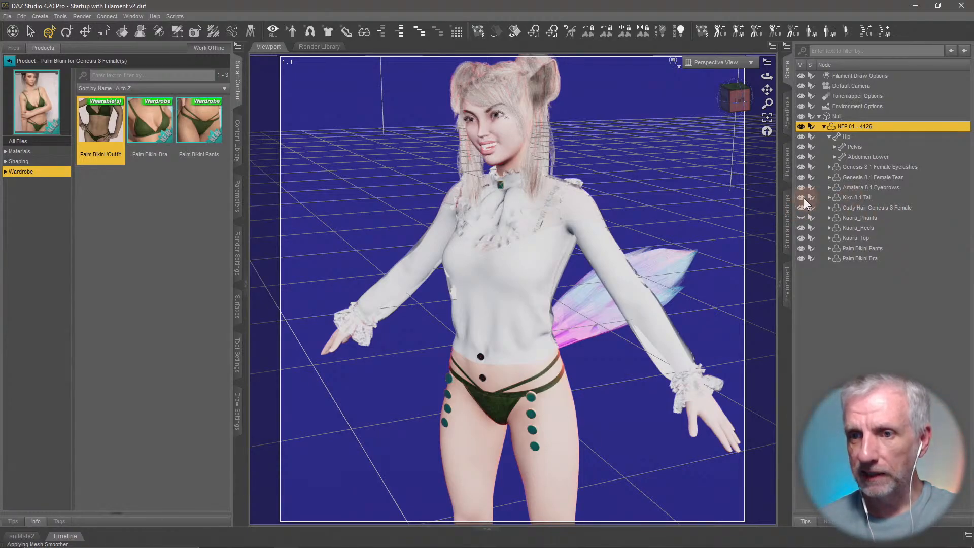
{"action": "left_click", "coordinate": [804, 198]}
{"action": "mouse_move", "coordinate": [684, 239]}
{"action": "left_mouse_down"}
{"action": "mouse_move", "coordinate": [654, 243]}
{"action": "mouse_move", "coordinate": [703, 239]}
{"action": "mouse_move", "coordinate": [692, 239]}
{"action": "left_mouse_up"}
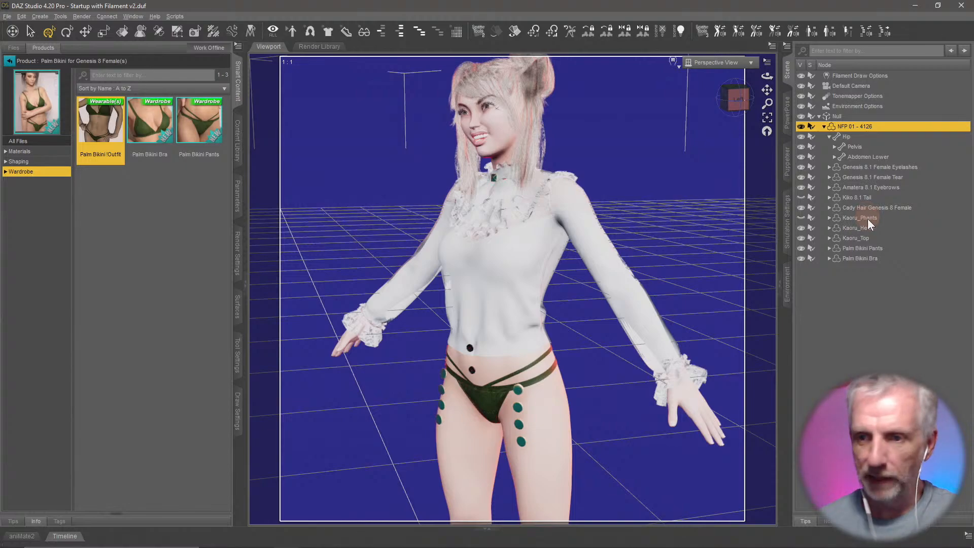
{"action": "left_click", "coordinate": [801, 229]}
{"action": "left_click", "coordinate": [798, 238]}
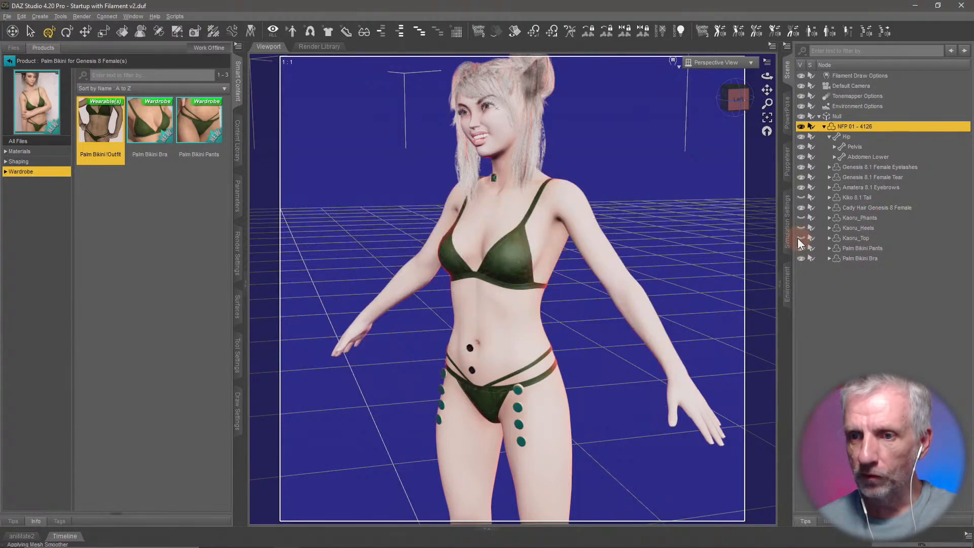
- Select the floating button on the front of the thigh, Button B7 (2), and hide it in the scene
{"action": "scroll", "coordinate": [606, 321], "scroll_direction": "up", "scroll_amount": 6}
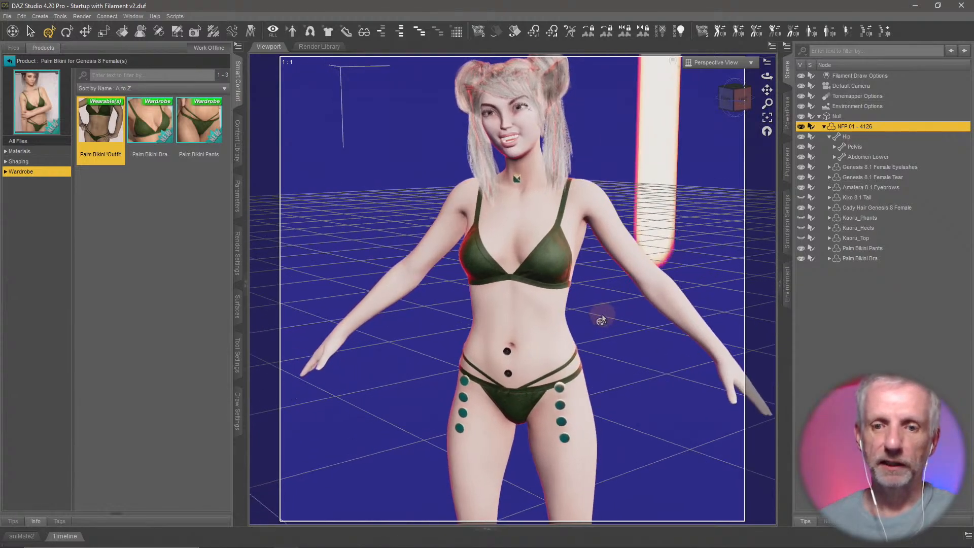
{"action": "middle_click_drag", "start_coordinate": [602, 315], "coordinate": [602, 315]}
{"action": "right_click_drag", "start_coordinate": [601, 316], "coordinate": [602, 315]}
{"action": "scroll", "coordinate": [603, 315], "scroll_direction": "up", "scroll_amount": 5}
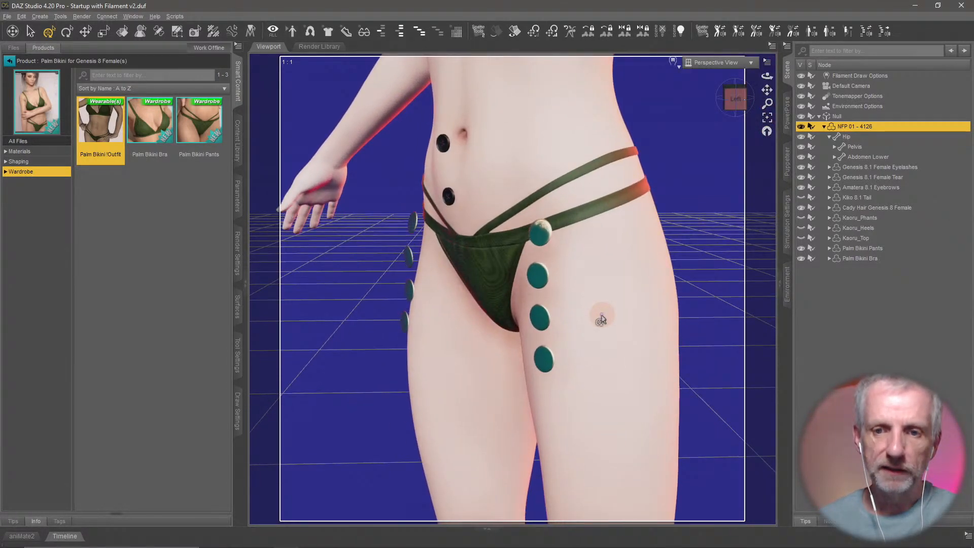
{"action": "right_click", "coordinate": [537, 275]}
{"action": "left_click", "coordinate": [558, 292]}
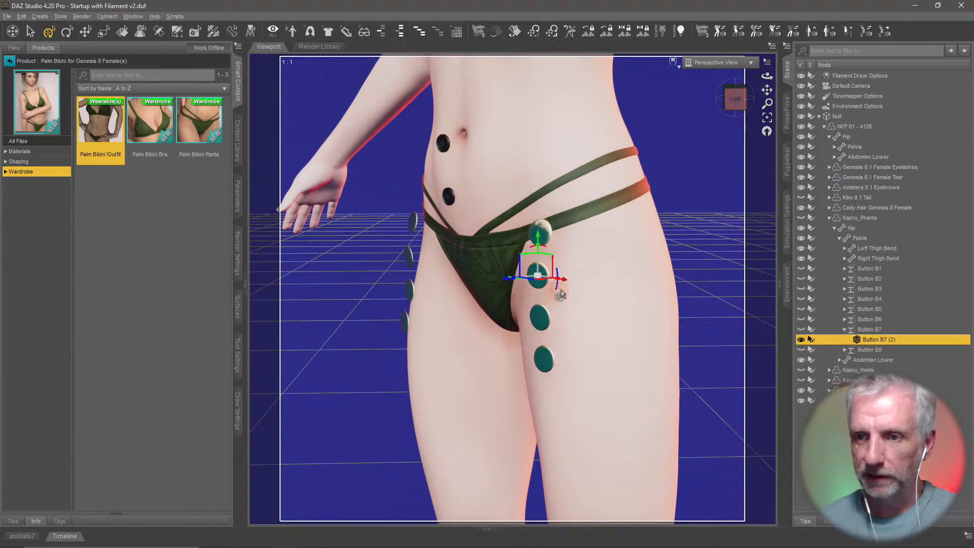
{"action": "left_click", "coordinate": [801, 340]}
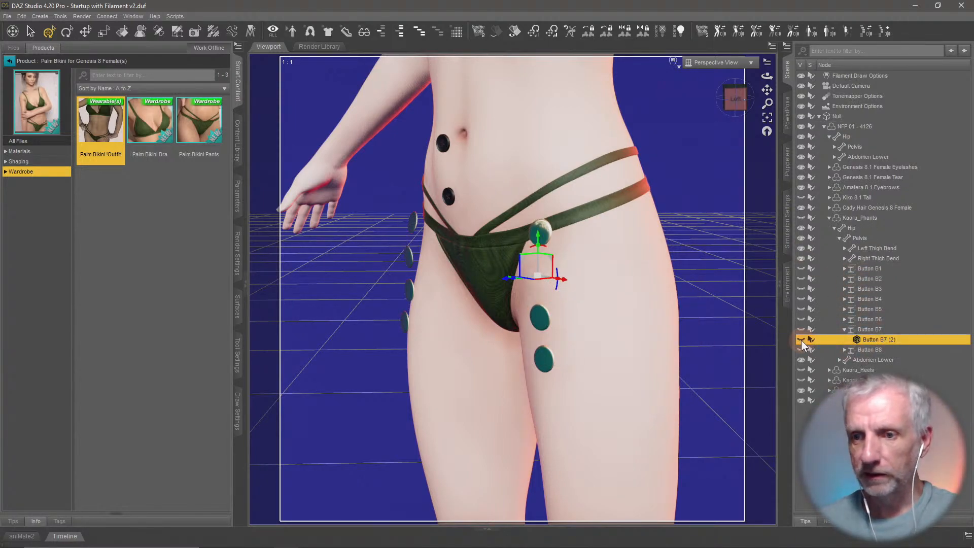
{"action": "left_click", "coordinate": [802, 340]}
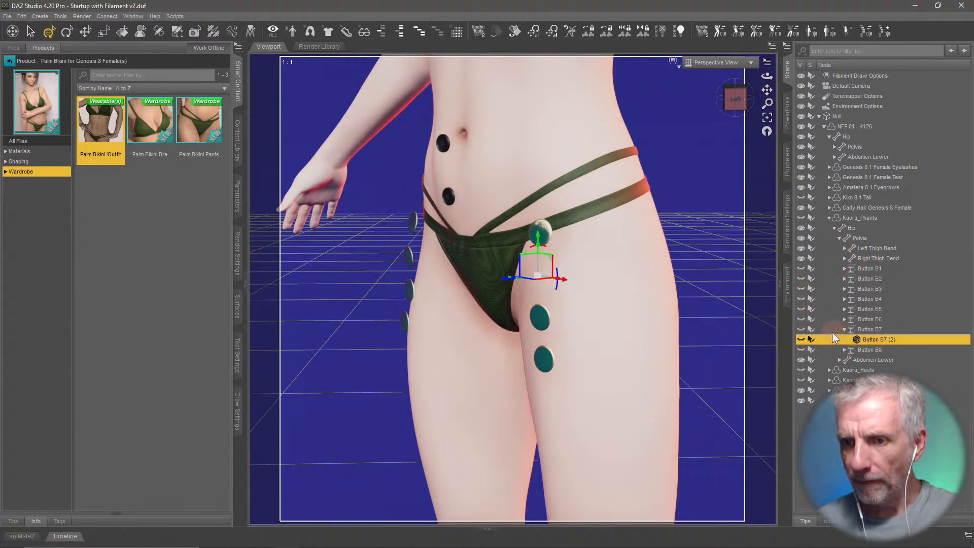
- Turn on the visibility of the Button B1 to Button B8 groups under the Kaoru_Phants pelvis
{"action": "left_click", "coordinate": [800, 330]}
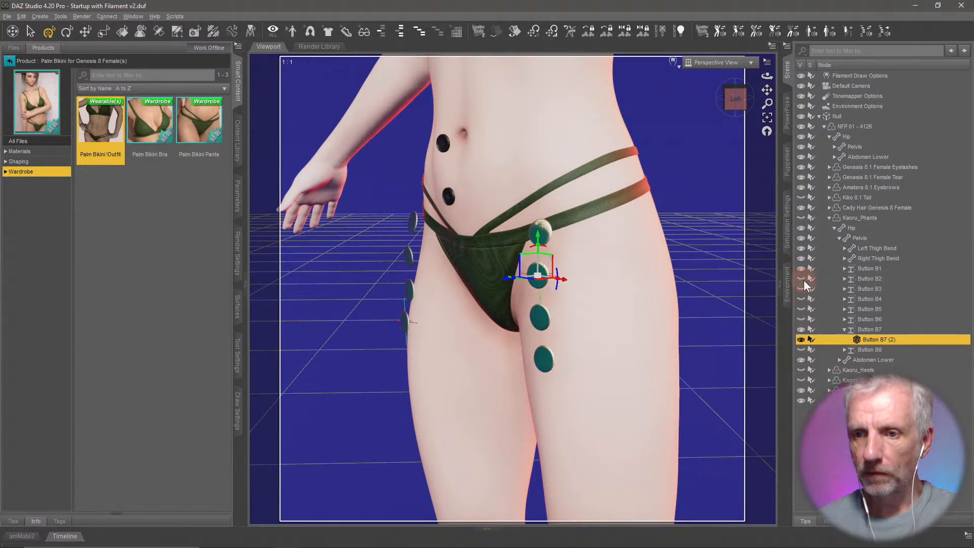
{"action": "left_click", "coordinate": [800, 318], "text": "shift"}
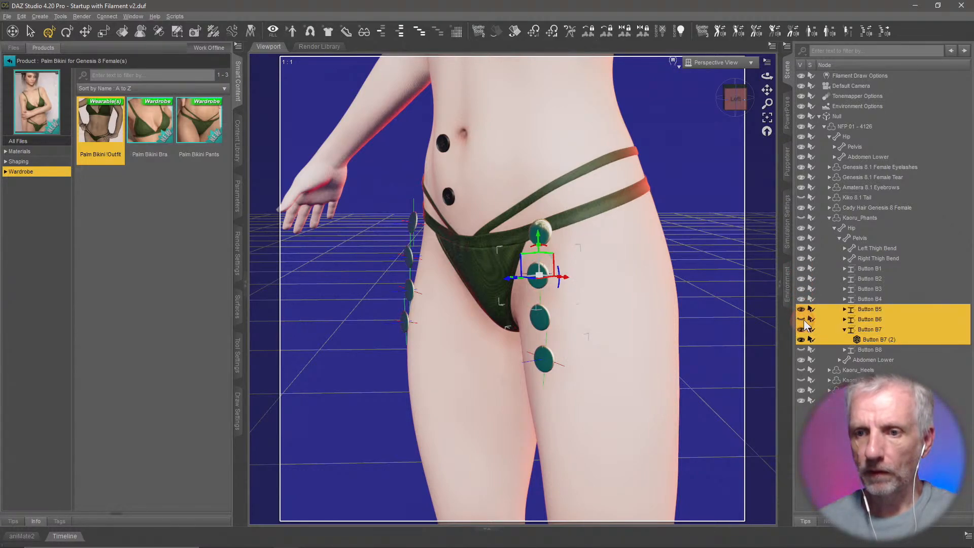
{"action": "left_click", "coordinate": [801, 350]}
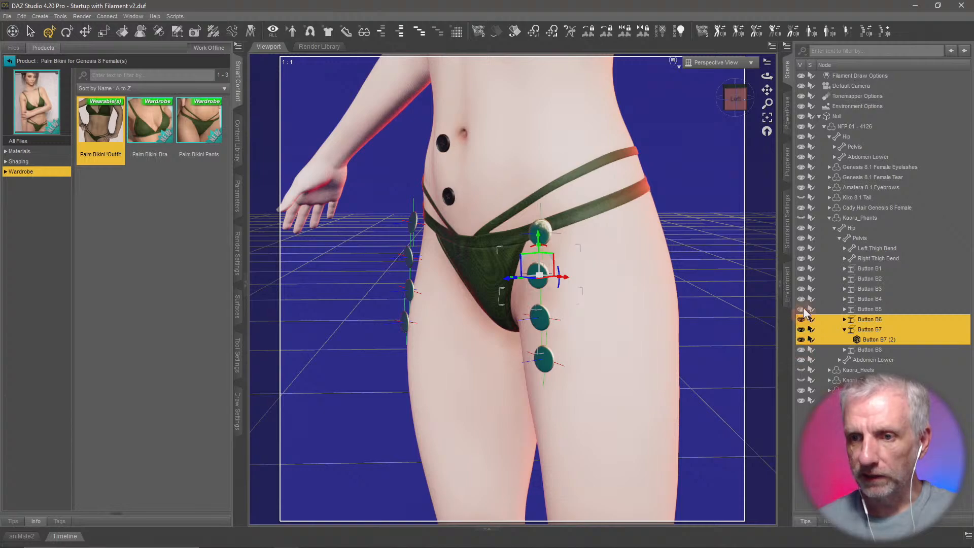
- Hide the Button B1 to Button B7 groups together with the Button B7 (2) object
{"action": "left_click", "coordinate": [801, 289]}
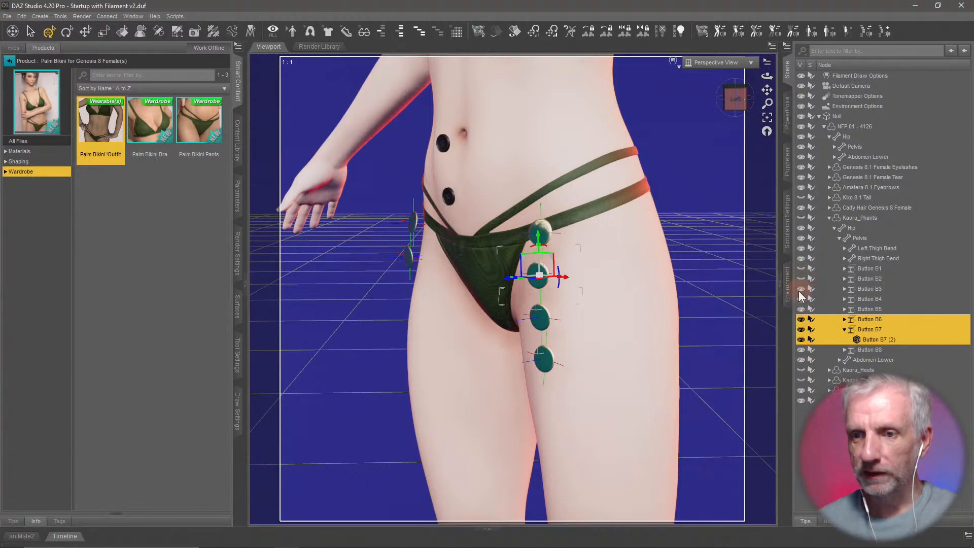
{"action": "left_click", "coordinate": [801, 299]}
{"action": "left_click", "coordinate": [801, 309]}
{"action": "left_click", "coordinate": [801, 319]}
{"action": "left_click", "coordinate": [801, 321]}
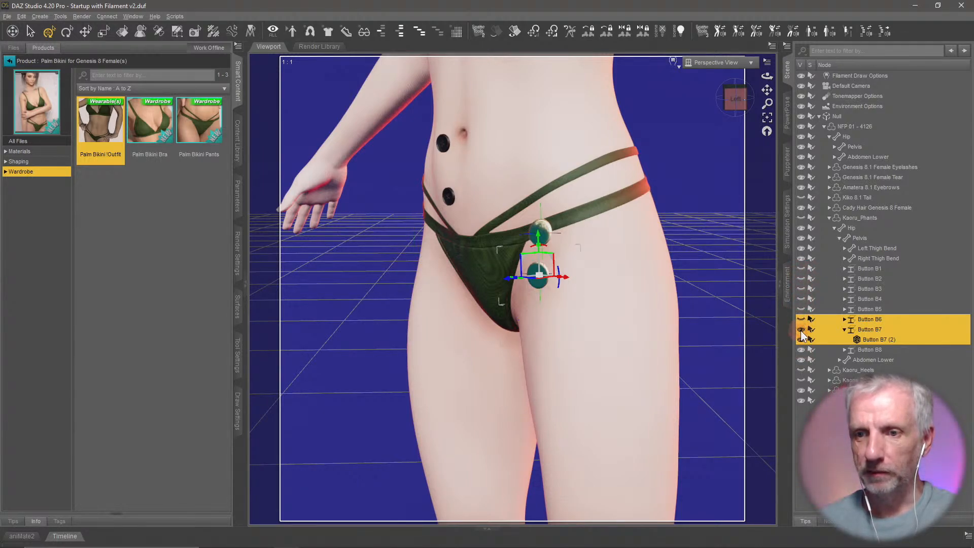
{"action": "left_click", "coordinate": [800, 330]}
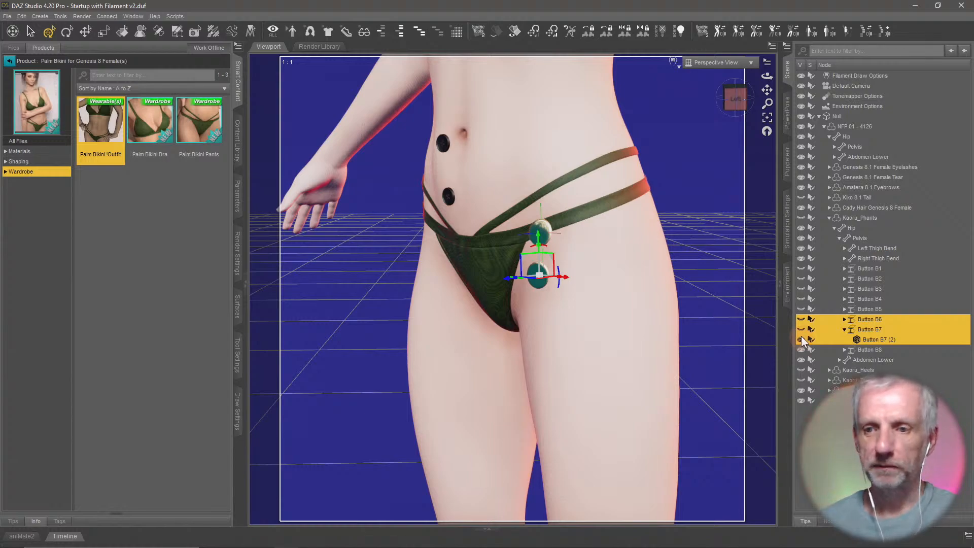
{"action": "left_click", "coordinate": [801, 339]}
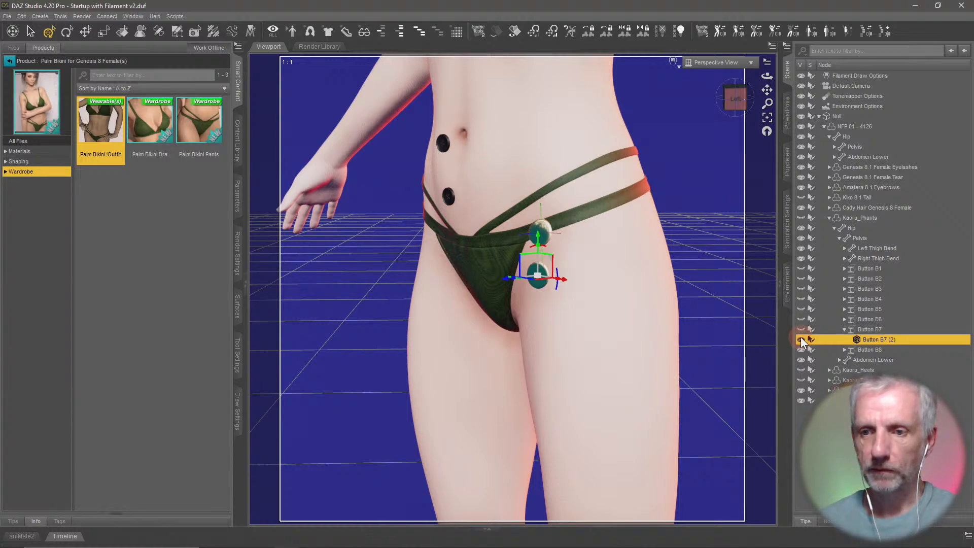
- Identify the two floating buttons on the abdomen by selecting Button TOP 2 and Button TOP
{"action": "right_click", "coordinate": [447, 204]}
{"action": "left_click", "coordinate": [502, 217]}
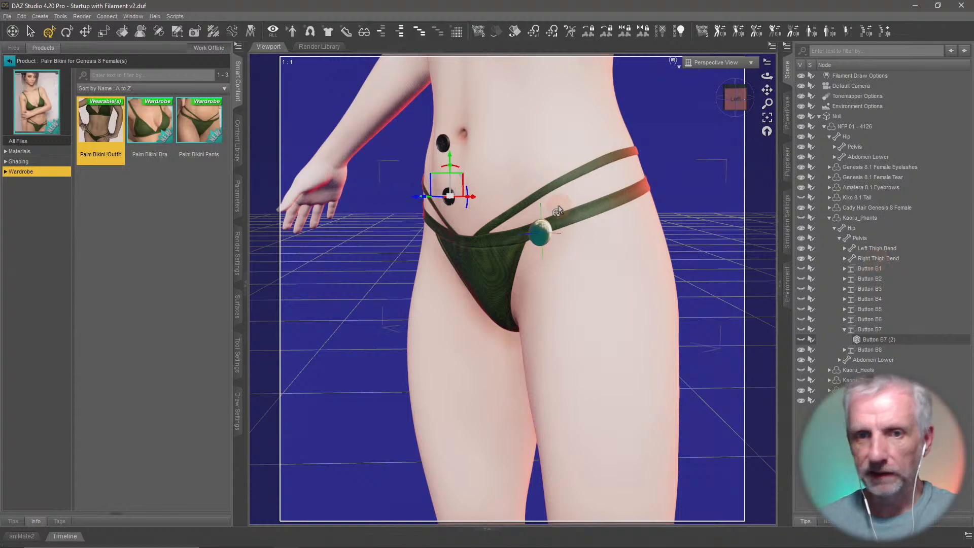
{"action": "right_click", "coordinate": [441, 140]}
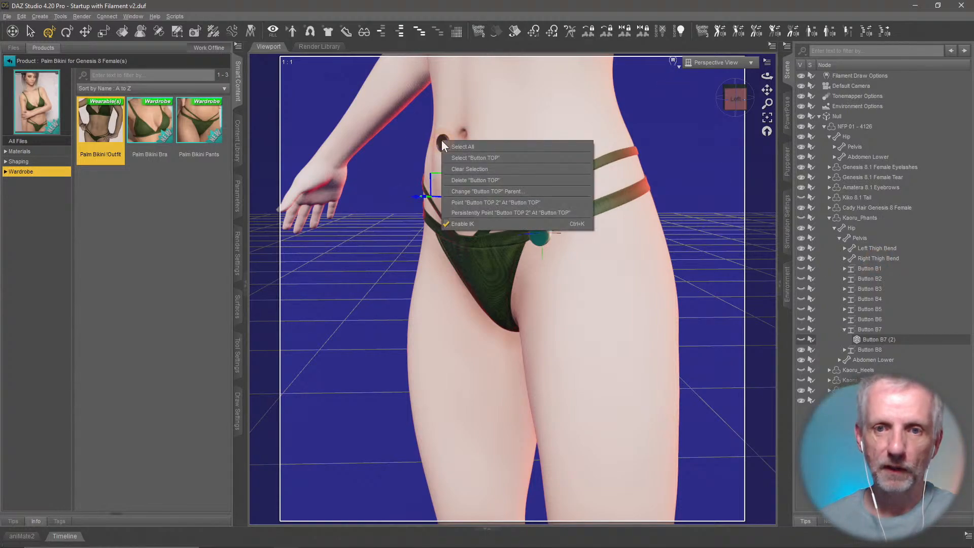
{"action": "left_click", "coordinate": [465, 158]}
{"action": "scroll", "coordinate": [465, 158], "scroll_direction": "up", "scroll_amount": 5}
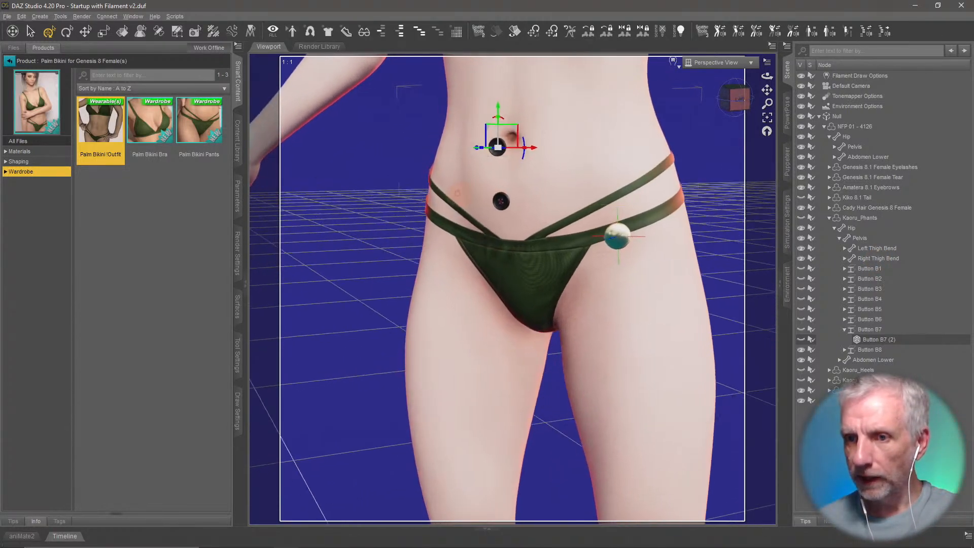
{"action": "left_click_drag", "start_coordinate": [458, 194], "coordinate": [676, 282], "text": "alt"}
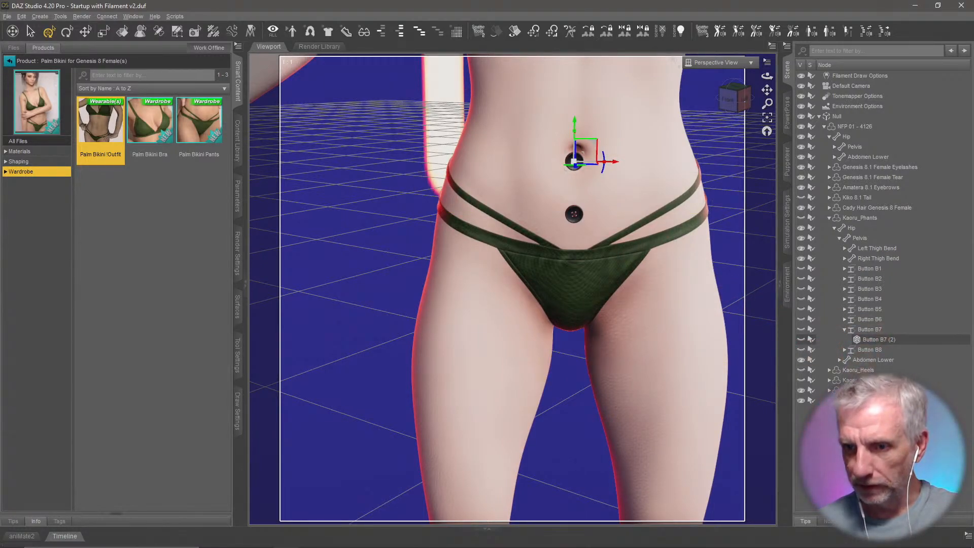
{"action": "left_click", "coordinate": [575, 216]}
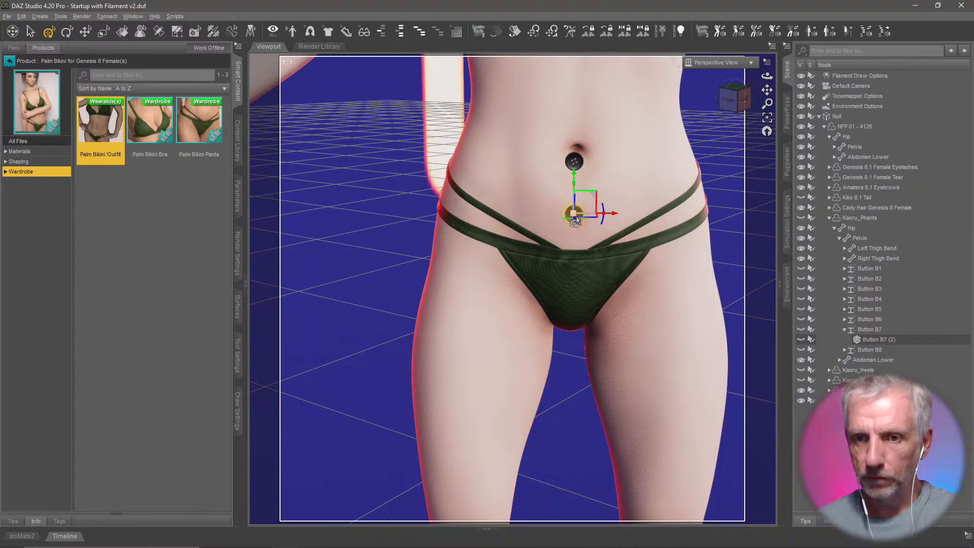
{"action": "left_click", "coordinate": [576, 166]}
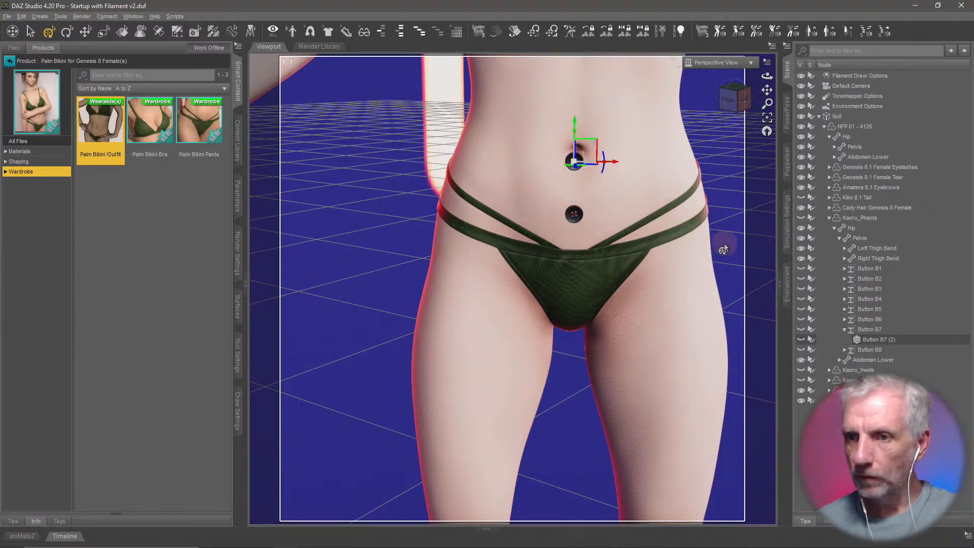
- Filter the scene nodes by "but" and expand NFP 01 - 4126, Kaoru_Top and Kaoru_Phants down to the pelvis button groups
{"action": "left_click", "coordinate": [882, 52]}
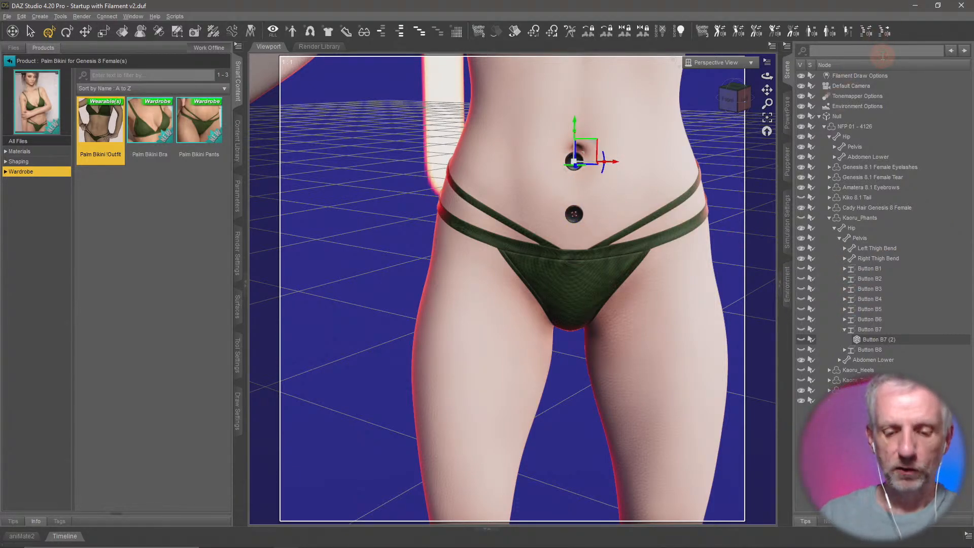
{"action": "type", "text": "buto"}
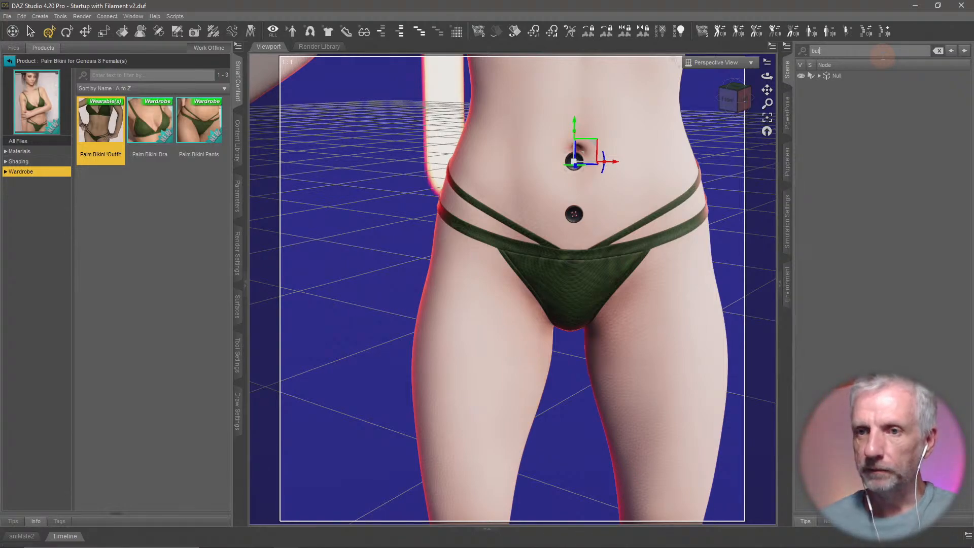
{"action": "left_click", "coordinate": [839, 75]}
{"action": "left_click", "coordinate": [819, 76]}
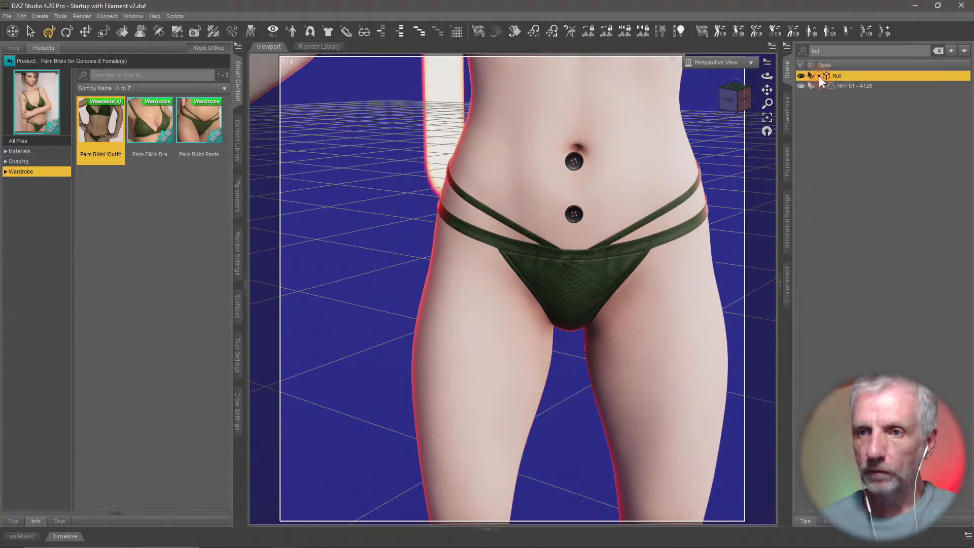
{"action": "left_click", "coordinate": [824, 87]}
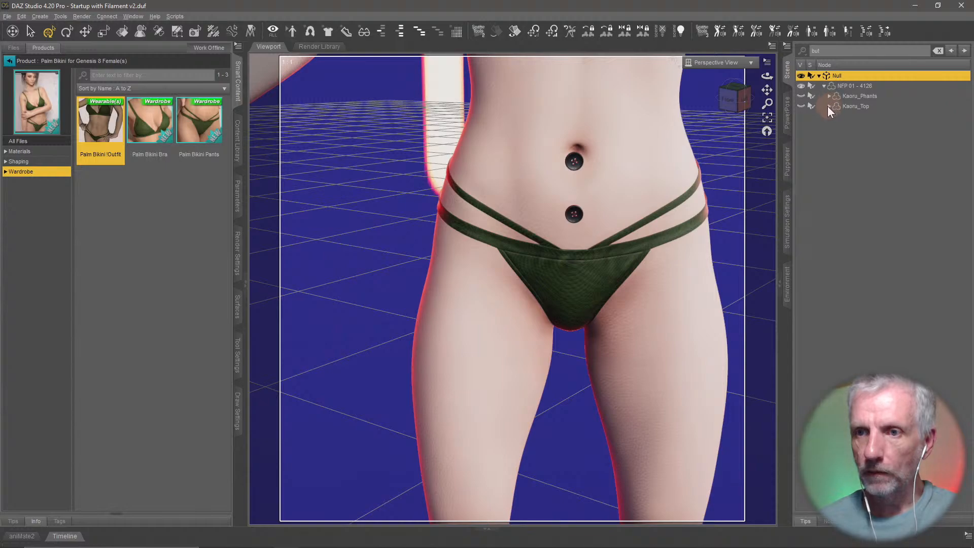
{"action": "left_click", "coordinate": [829, 106]}
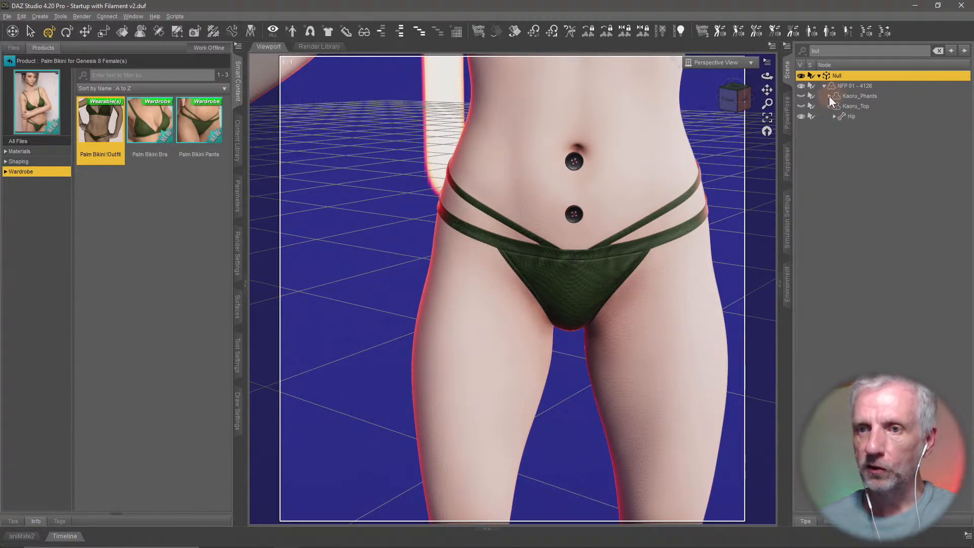
{"action": "left_click", "coordinate": [828, 95]}
{"action": "left_click", "coordinate": [833, 106]}
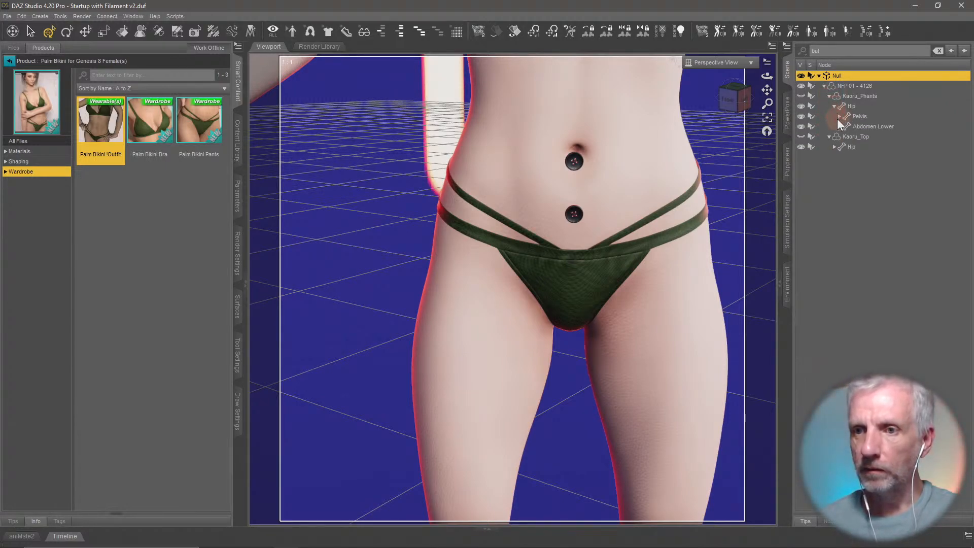
{"action": "left_click", "coordinate": [839, 116]}
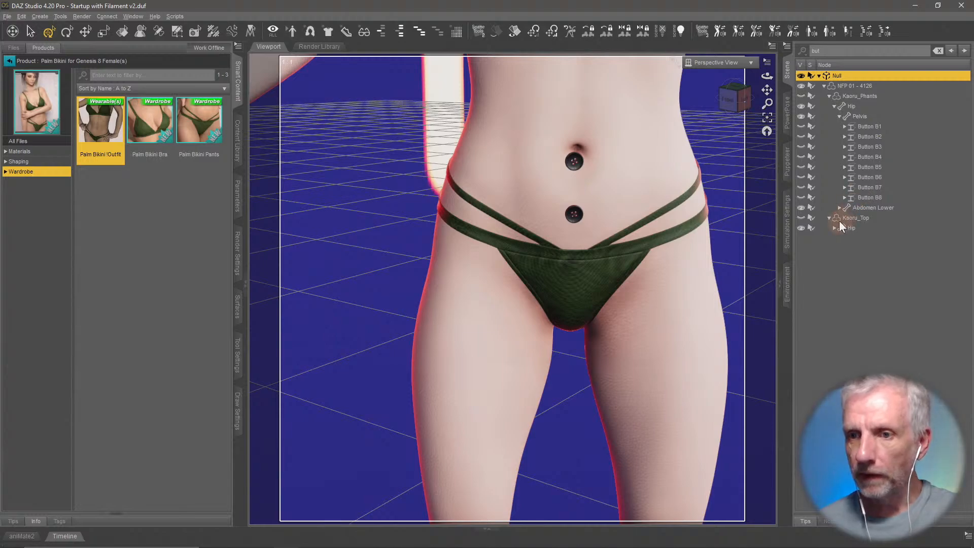
- Expand the Abdomen Lower bone of Kaoru_Phants and hide it in the scene
{"action": "left_click", "coordinate": [839, 208]}
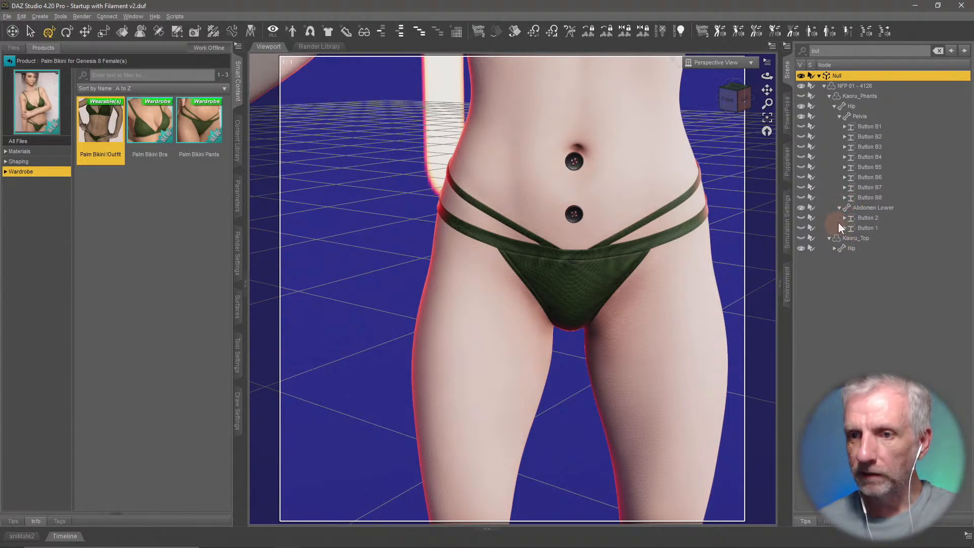
{"action": "left_click", "coordinate": [801, 209]}
{"action": "left_click_drag", "start_coordinate": [636, 265], "coordinate": [640, 272], "text": "alt"}
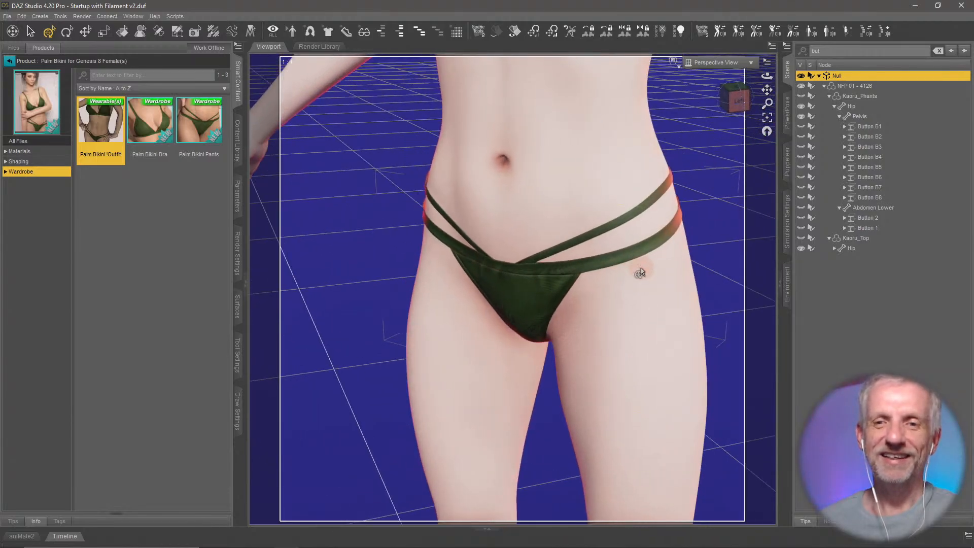
{"action": "scroll", "coordinate": [640, 272], "scroll_direction": "down", "scroll_amount": 10}
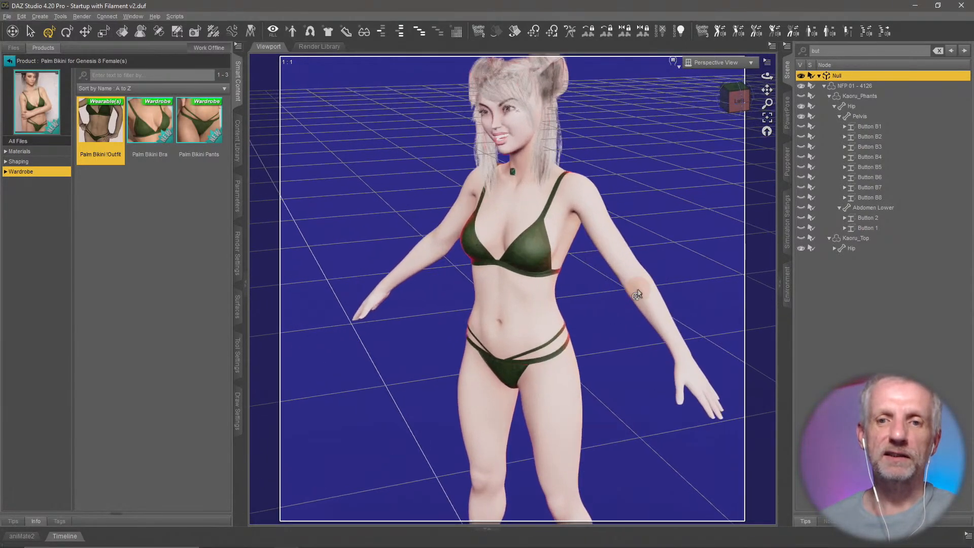
{"action": "scroll", "coordinate": [637, 289], "scroll_direction": "up", "scroll_amount": 5}
{"action": "scroll", "coordinate": [637, 289], "scroll_direction": "down", "scroll_amount": 5}
{"action": "mouse_move", "coordinate": [637, 289]}
{"action": "left_mouse_down", "text": "alt"}
{"action": "mouse_move", "coordinate": [599, 274]}
{"action": "mouse_move", "coordinate": [647, 279]}
{"action": "left_mouse_up", "text": "alt"}
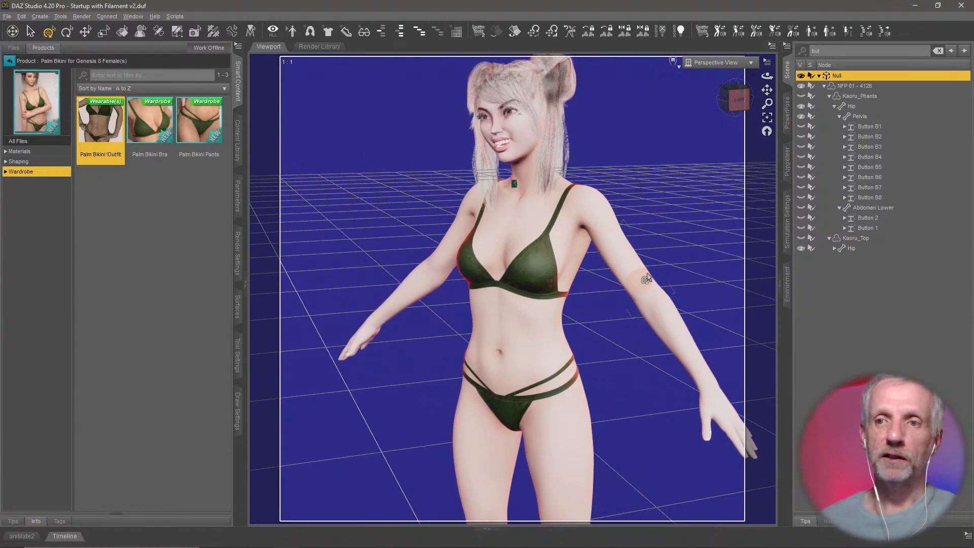
- Select the NFP 01 - 4126 figure and open the Sia HD for Genesis 81 Female product from the Materials category
{"action": "left_click", "coordinate": [863, 85]}
{"action": "left_click", "coordinate": [825, 86]}
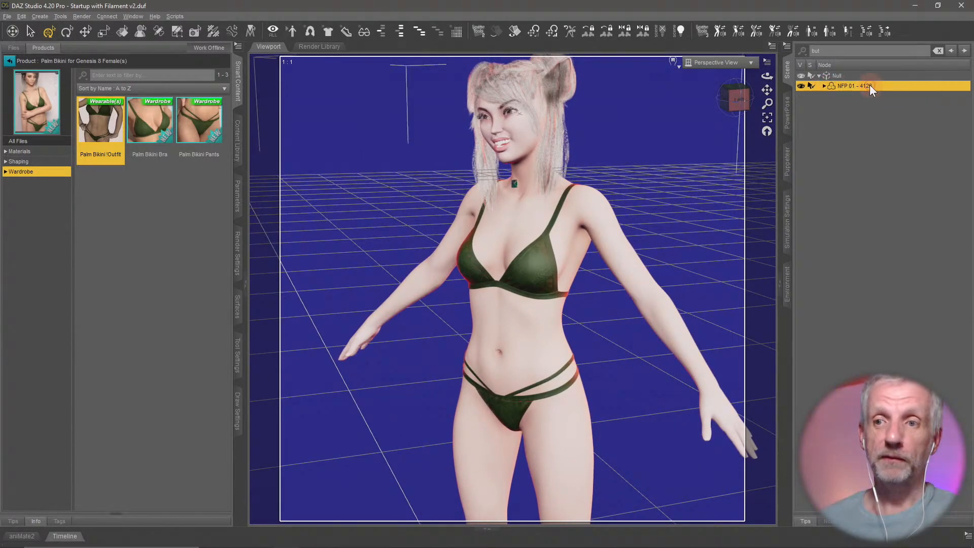
{"action": "left_click", "coordinate": [825, 85]}
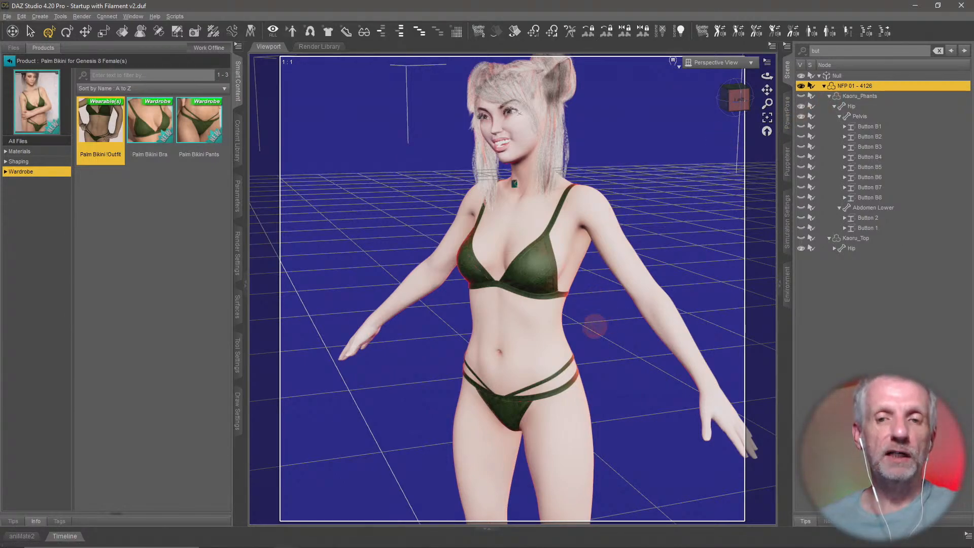
{"action": "left_click_drag", "start_coordinate": [594, 326], "coordinate": [332, 189]}
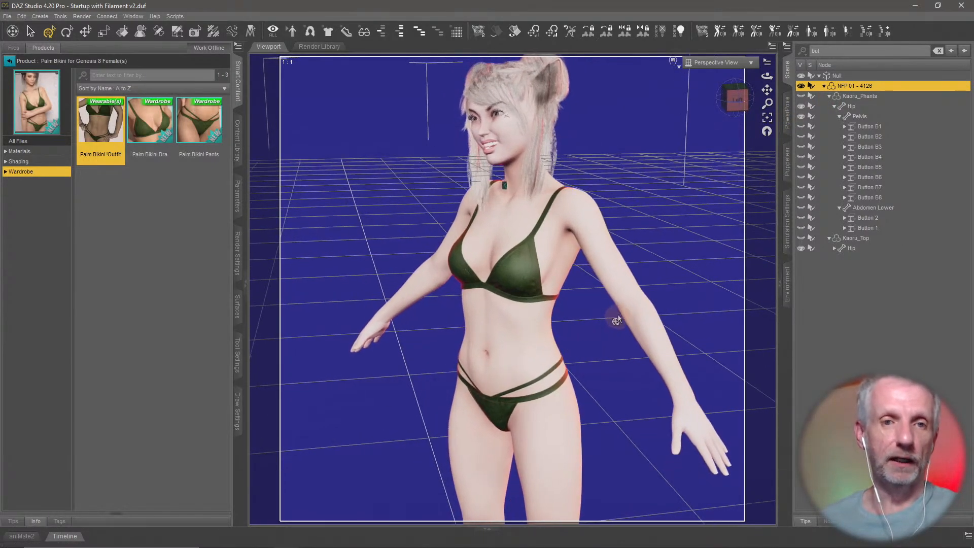
{"action": "left_click", "coordinate": [10, 61]}
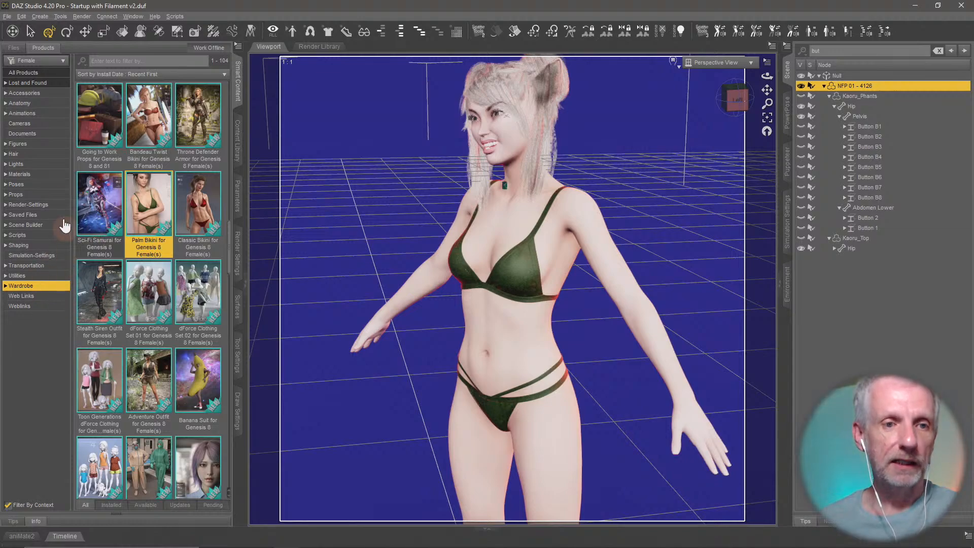
{"action": "left_click", "coordinate": [52, 175]}
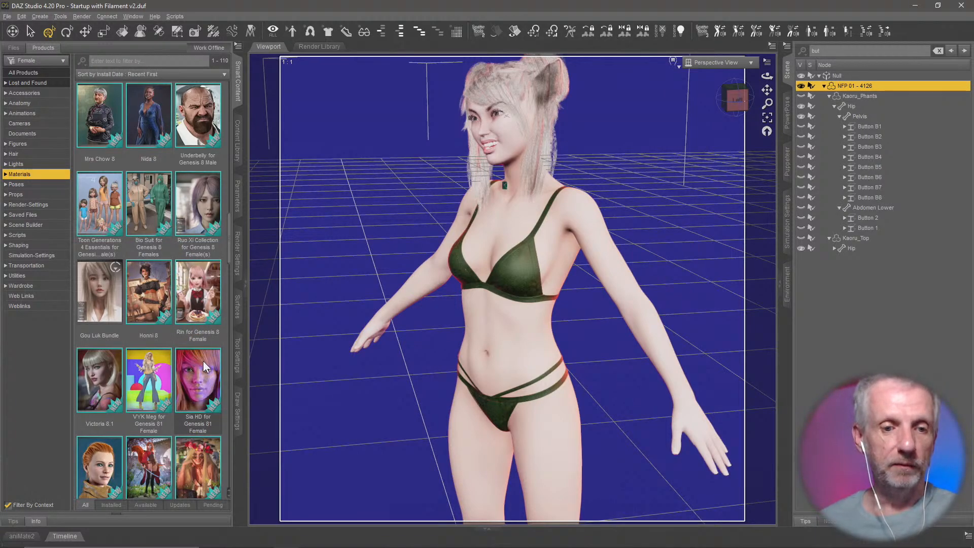
{"action": "double_click", "coordinate": [203, 383]}
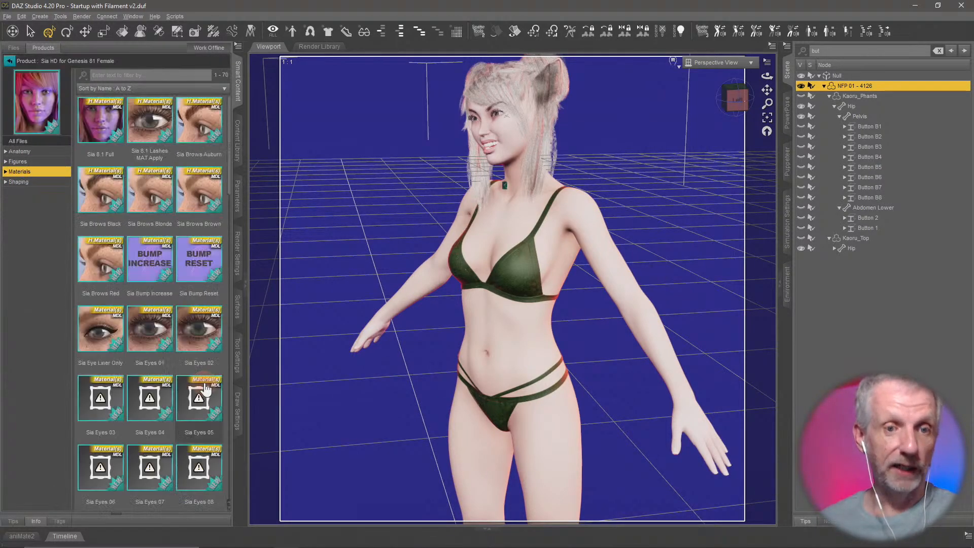
- Apply the Sia 8.1 Full Iray material to the NFP 01 - 4126 figure
{"action": "left_click", "coordinate": [45, 172]}
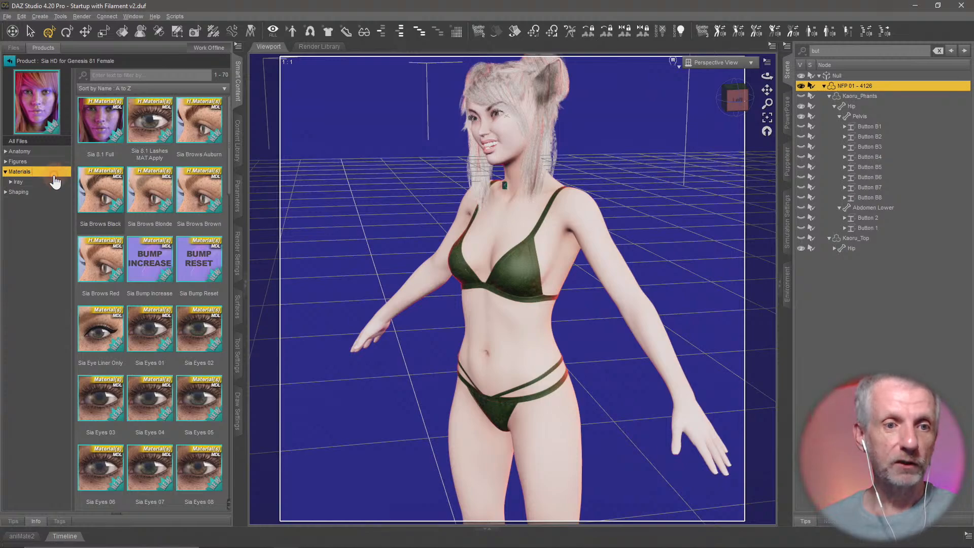
{"action": "left_click", "coordinate": [55, 182]}
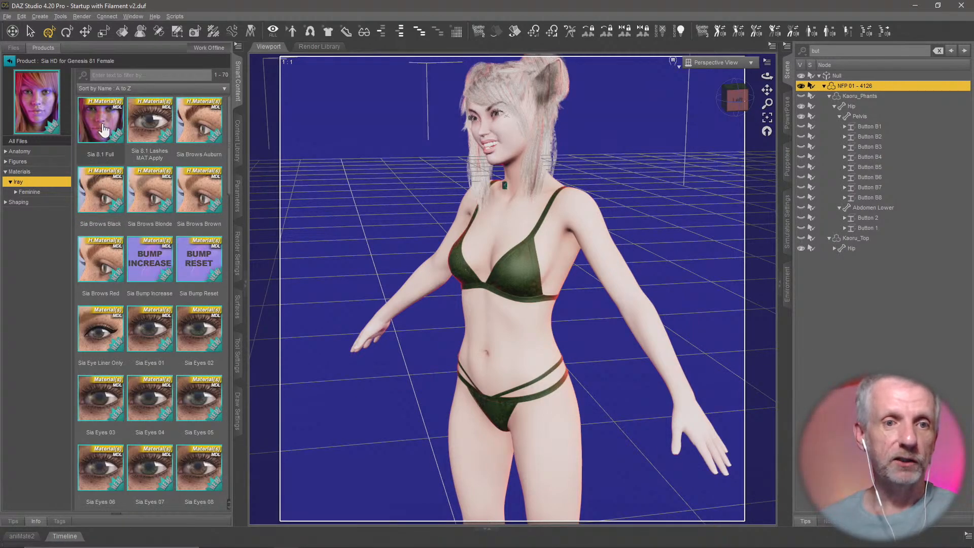
{"action": "left_click", "coordinate": [103, 130]}
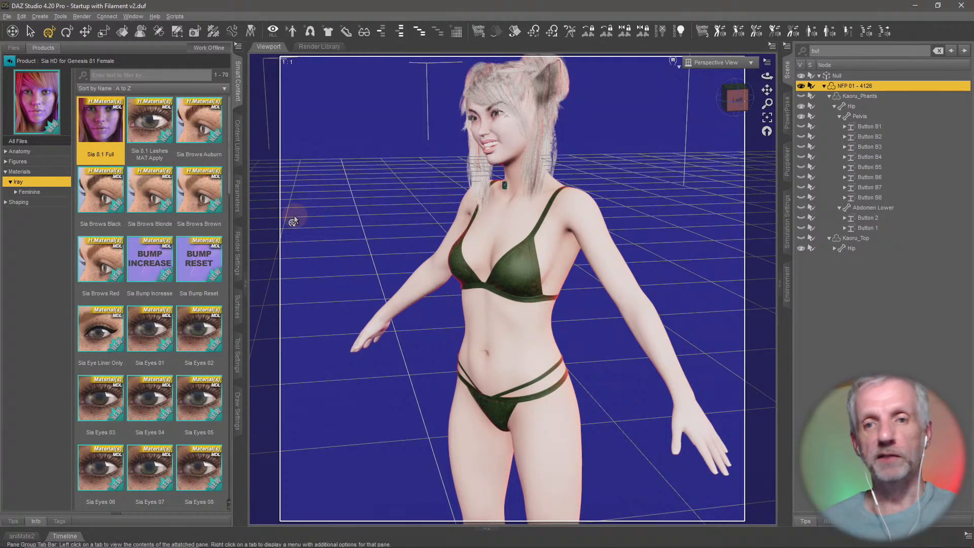
{"action": "scroll", "coordinate": [425, 256], "scroll_direction": "up", "scroll_amount": 3}
{"action": "middle_click_drag", "start_coordinate": [439, 322], "coordinate": [439, 320]}
{"action": "scroll", "coordinate": [439, 319], "scroll_direction": "up", "scroll_amount": 2}
{"action": "scroll", "coordinate": [438, 320], "scroll_direction": "up", "scroll_amount": 2}
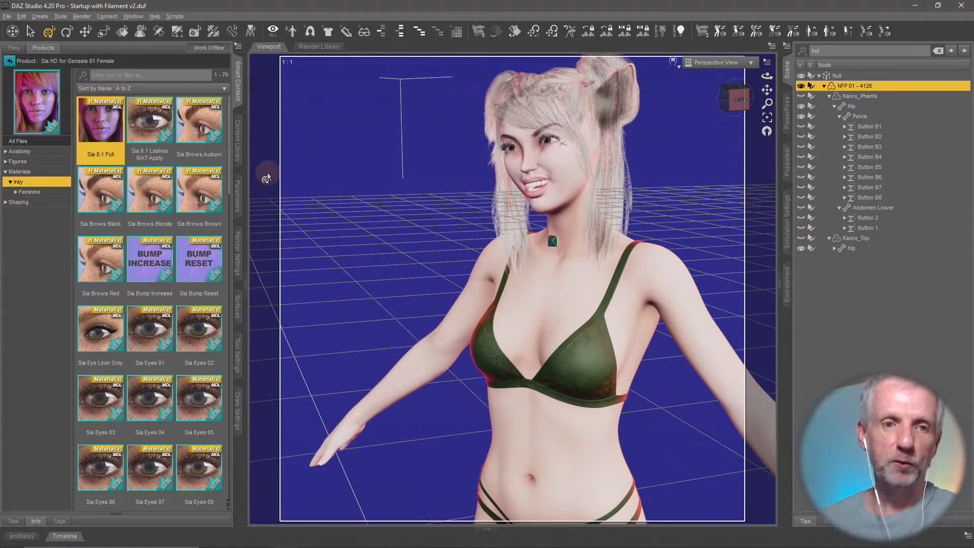
{"action": "double_click", "coordinate": [101, 130]}
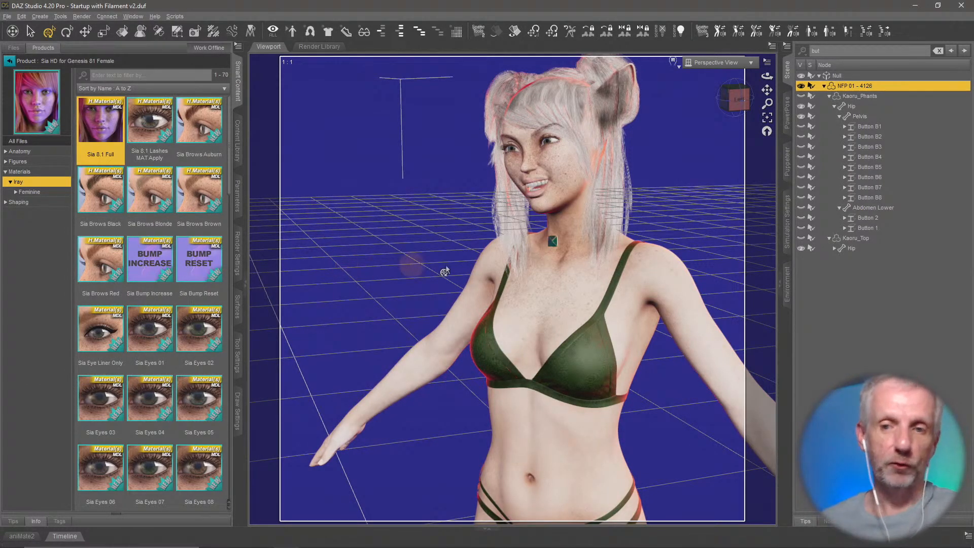
- Try the Sia Eyes 01 and Sia Eyes 03 materials on the figure and settle on Sia Eyes 02
{"action": "scroll", "coordinate": [599, 285], "scroll_direction": "up", "scroll_amount": 5}
{"action": "middle_click_drag", "start_coordinate": [600, 284], "coordinate": [579, 223]}
{"action": "middle_click_drag", "start_coordinate": [601, 255], "coordinate": [599, 268]}
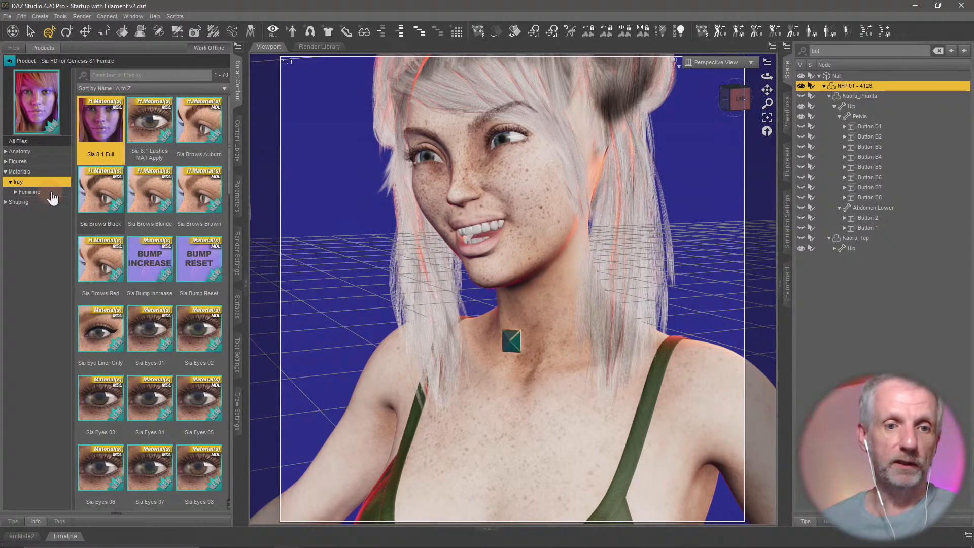
{"action": "left_click", "coordinate": [158, 345]}
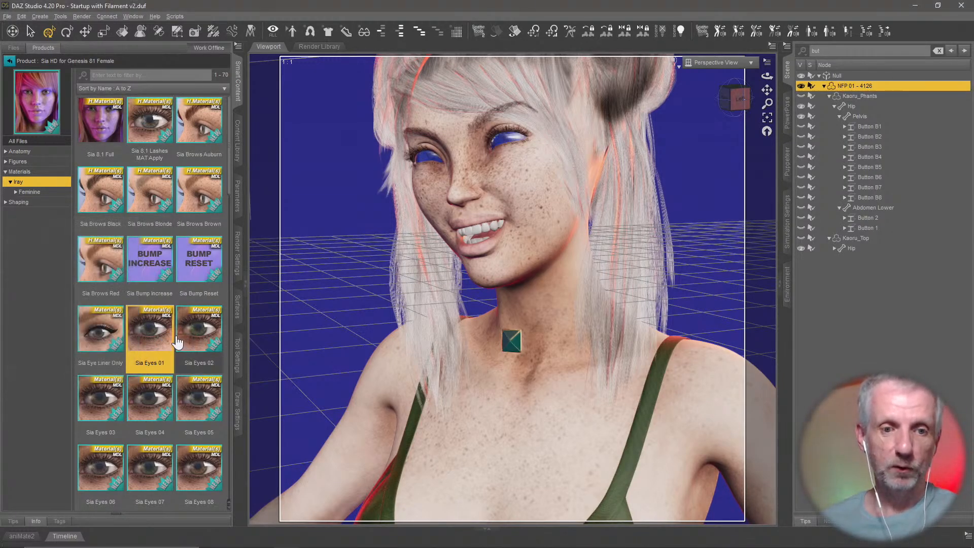
{"action": "double_click", "coordinate": [103, 403]}
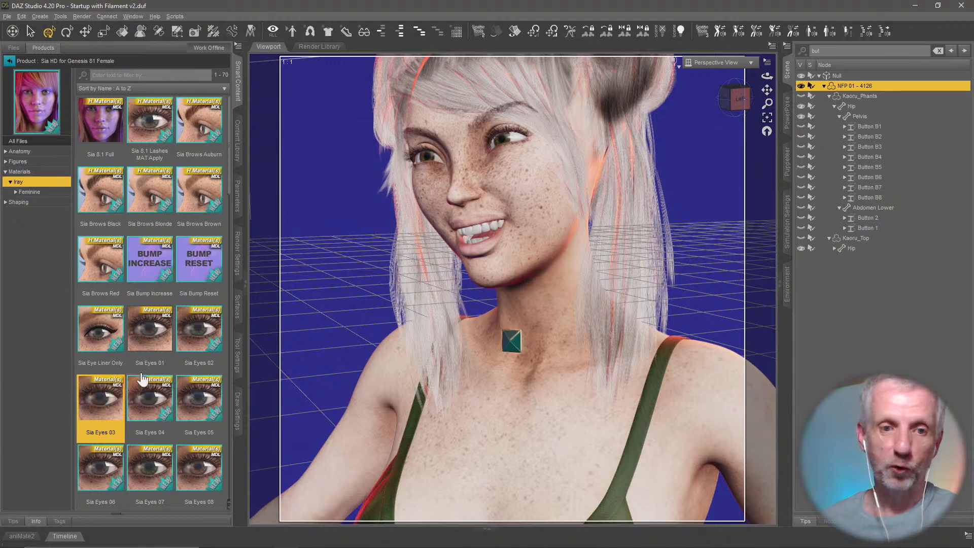
{"action": "double_click", "coordinate": [198, 341]}
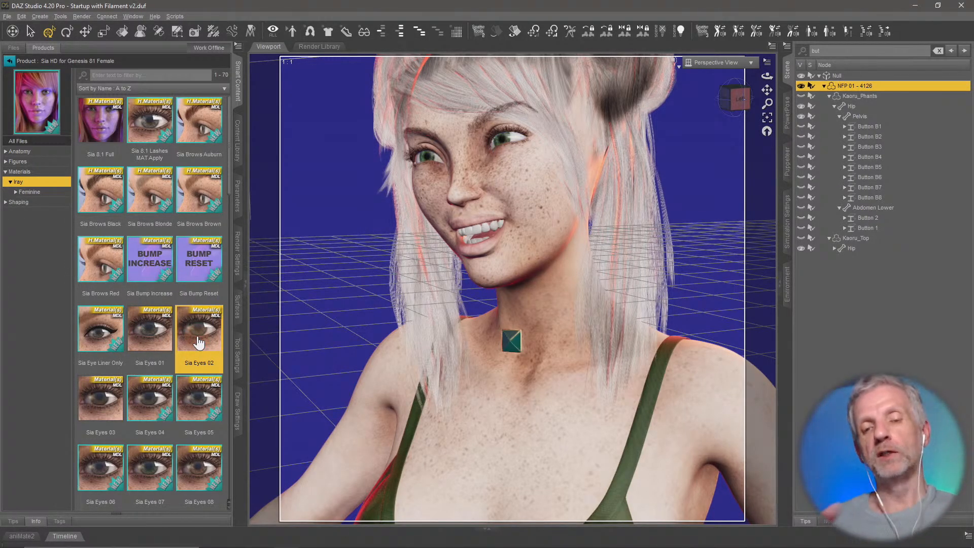
- Switch to the browser, select NFP #610 on the NFP dashboard for viewing, and return to DAZ Studio
{"action": "key", "text": "alt+Tab"}
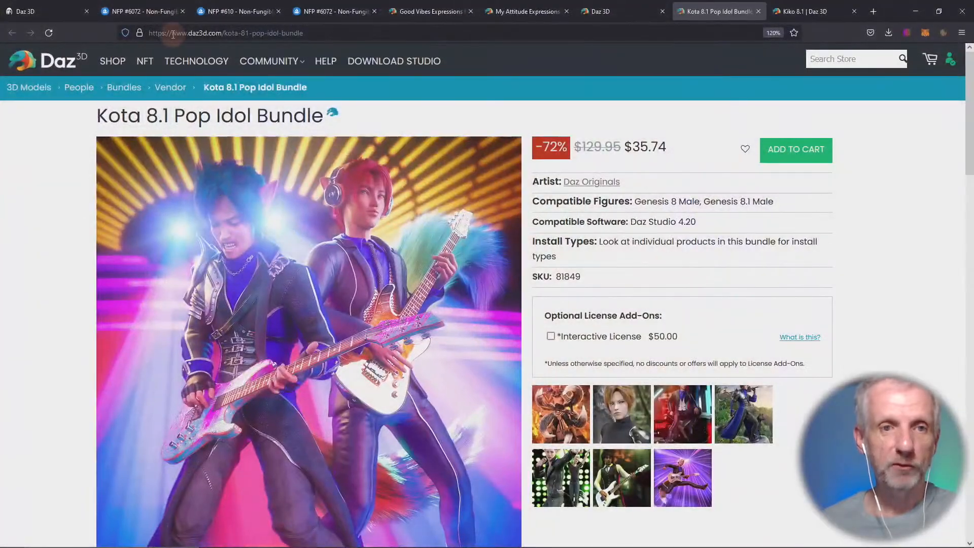
{"action": "left_click", "coordinate": [48, 11]}
{"action": "left_click", "coordinate": [222, 425]}
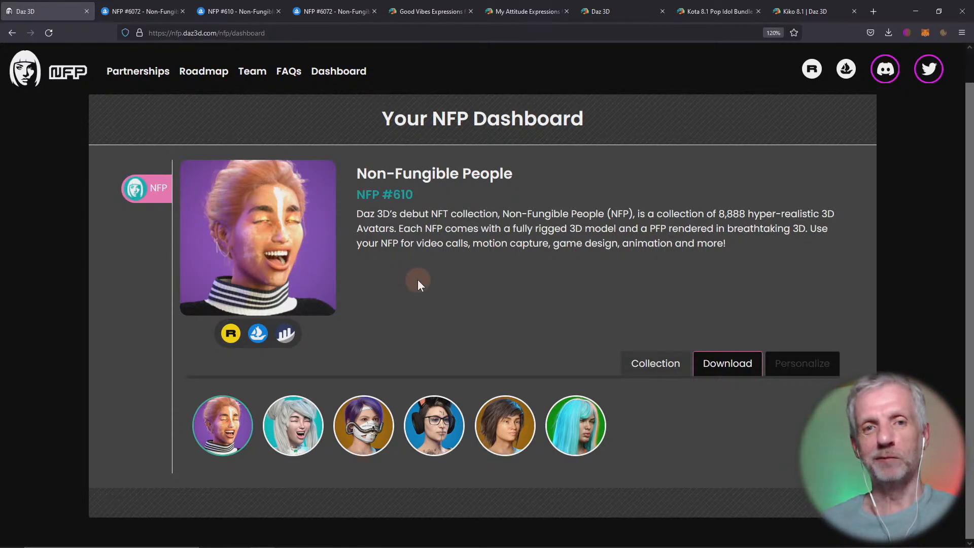
{"action": "key", "text": "alt+Tab"}
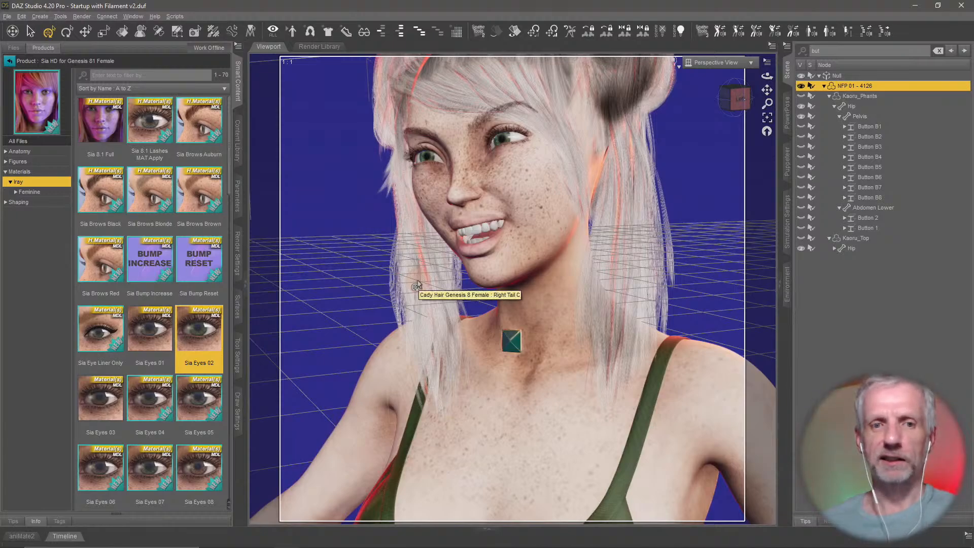
- Try the Jinx Jones 8.1 All Maps B material from the Jinx Jones 81 product on the NFP 01 - 4126 figure
{"action": "left_click", "coordinate": [8, 62]}
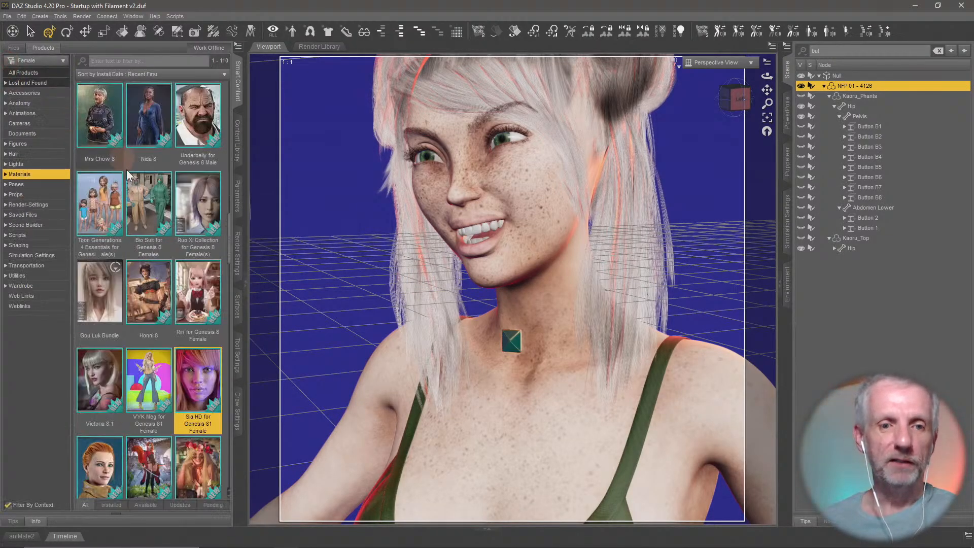
{"action": "scroll", "coordinate": [176, 248], "scroll_direction": "down", "scroll_amount": 10}
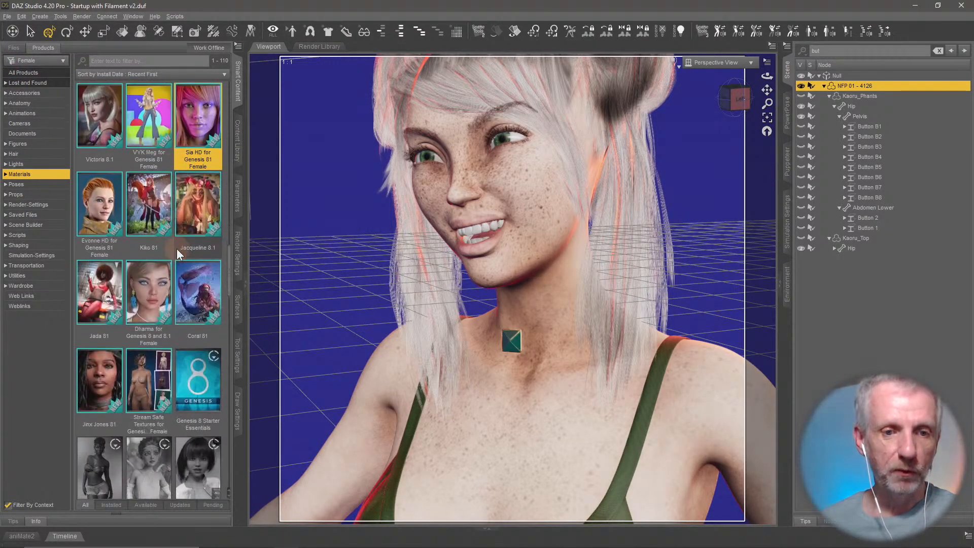
{"action": "left_click", "coordinate": [116, 134]}
{"action": "double_click", "coordinate": [116, 134]}
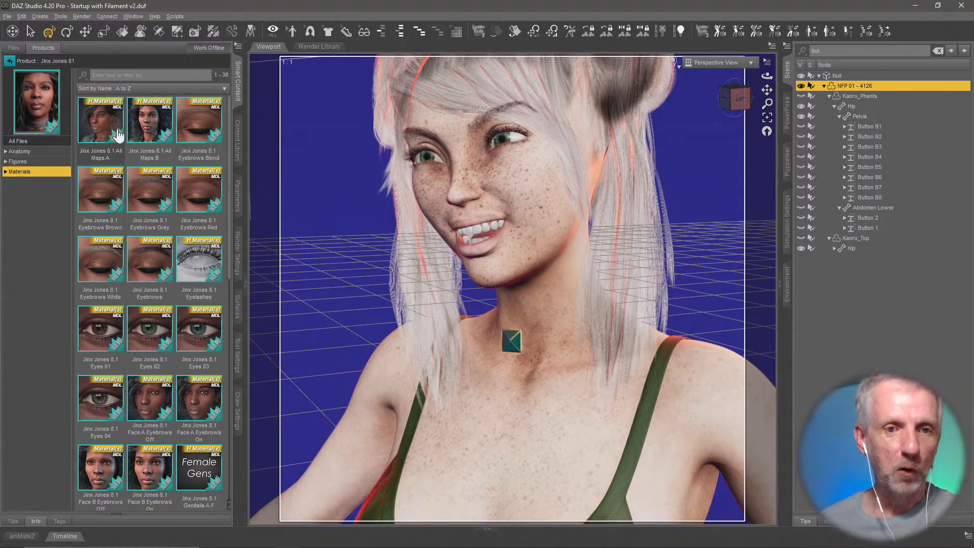
{"action": "double_click", "coordinate": [152, 131]}
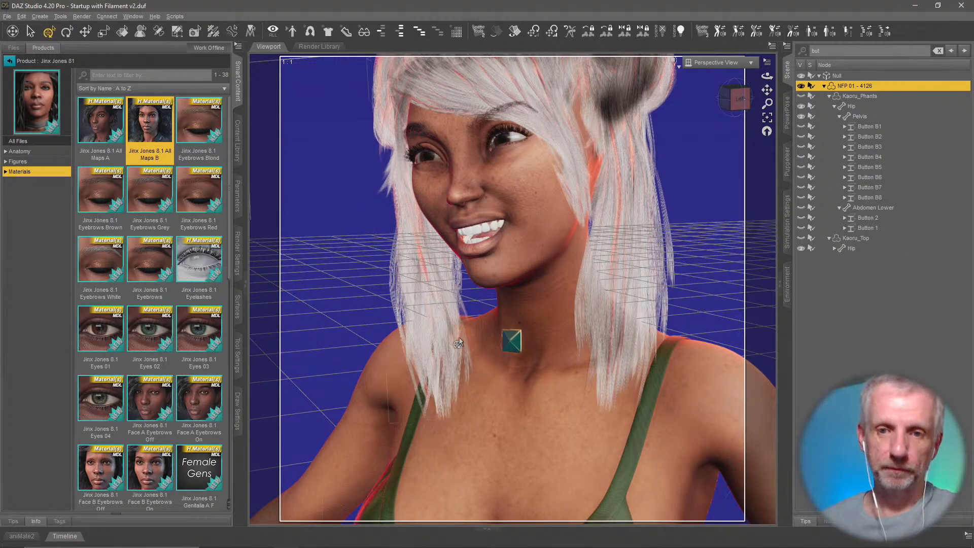
{"action": "scroll", "coordinate": [454, 341], "scroll_direction": "down", "scroll_amount": 8}
{"action": "middle_click_drag", "start_coordinate": [458, 337], "coordinate": [458, 170]}
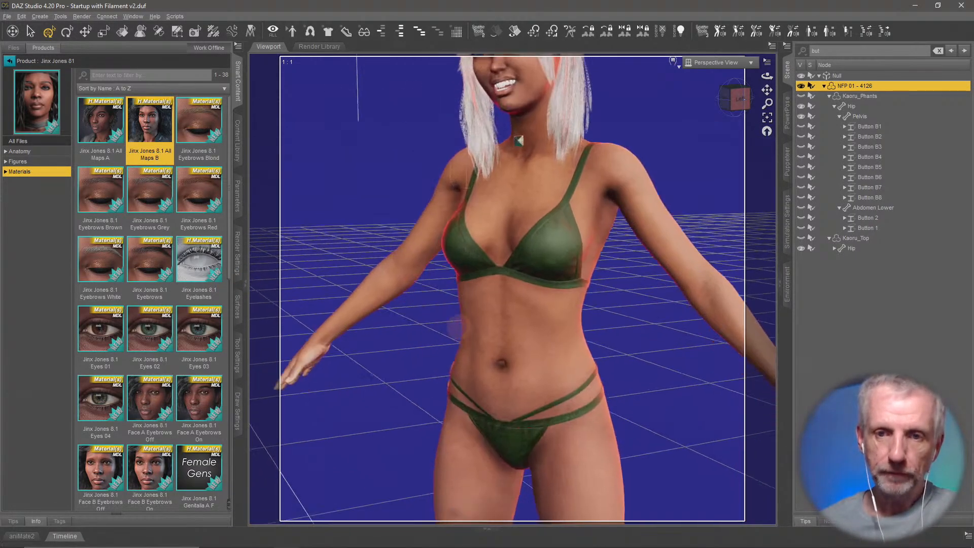
{"action": "scroll", "coordinate": [457, 335], "scroll_direction": "down", "scroll_amount": 4}
{"action": "middle_click_drag", "start_coordinate": [456, 380], "coordinate": [441, 380]}
{"action": "scroll", "coordinate": [443, 383], "scroll_direction": "up", "scroll_amount": 3}
{"action": "scroll", "coordinate": [439, 383], "scroll_direction": "up", "scroll_amount": 2}
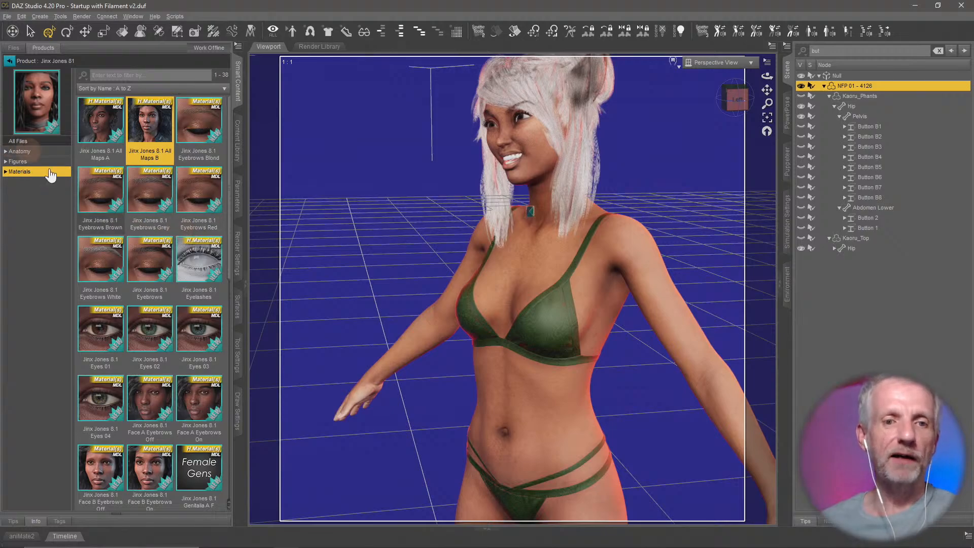
- Return to the Materials category for the figure and open the Rosa Maria 8.1 product
{"action": "left_click", "coordinate": [10, 60]}
{"action": "scroll", "coordinate": [165, 219], "scroll_direction": "down", "scroll_amount": 15}
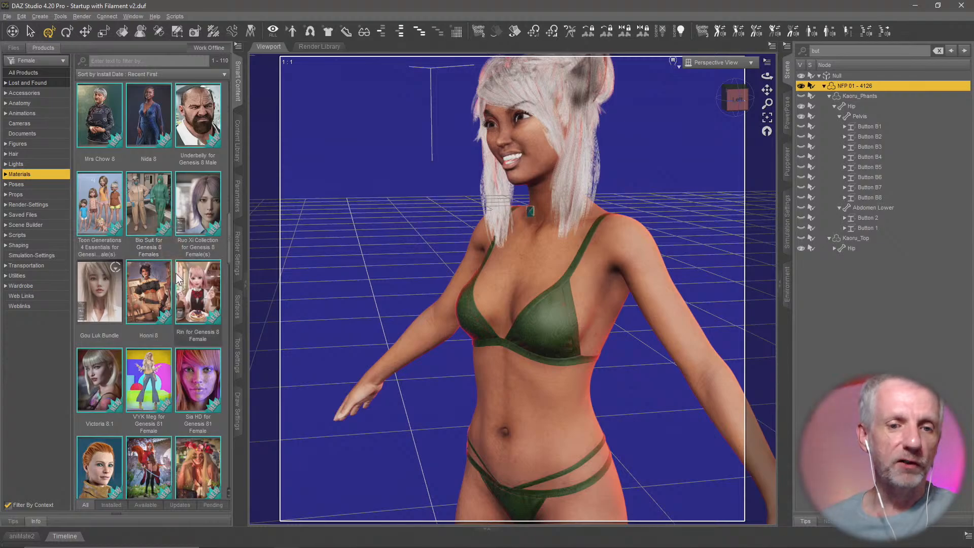
{"action": "scroll", "coordinate": [176, 305], "scroll_direction": "down", "scroll_amount": 1}
{"action": "scroll", "coordinate": [177, 306], "scroll_direction": "up", "scroll_amount": 5}
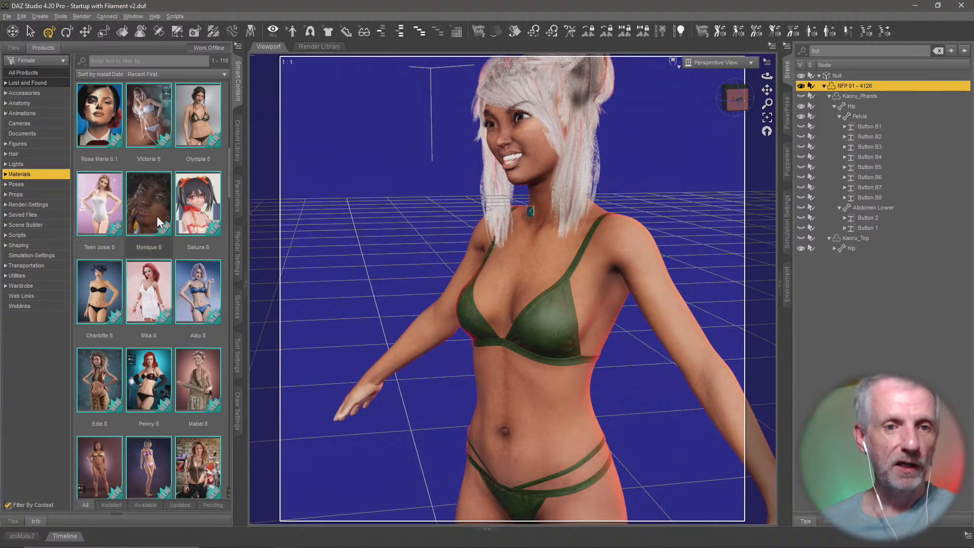
{"action": "scroll", "coordinate": [157, 215], "scroll_direction": "up", "scroll_amount": 3}
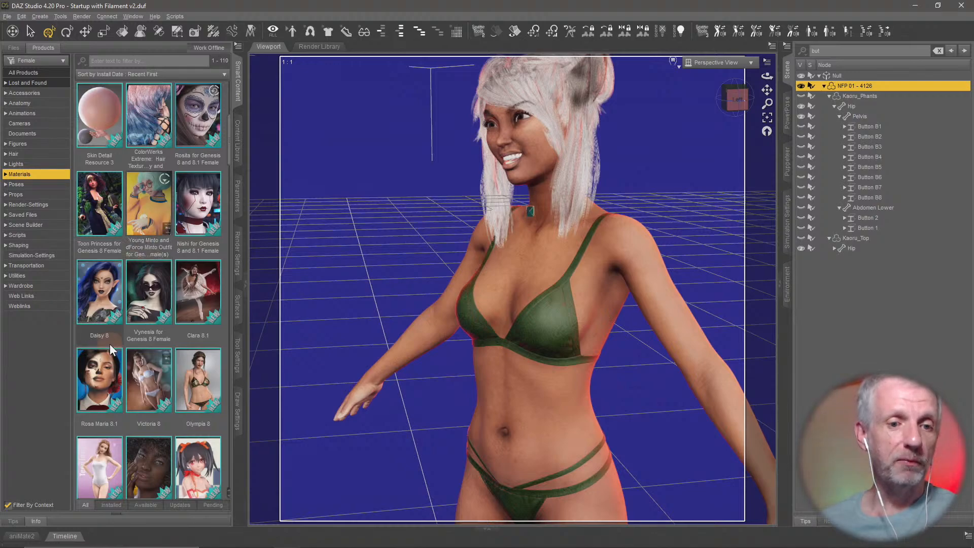
{"action": "left_click", "coordinate": [106, 374]}
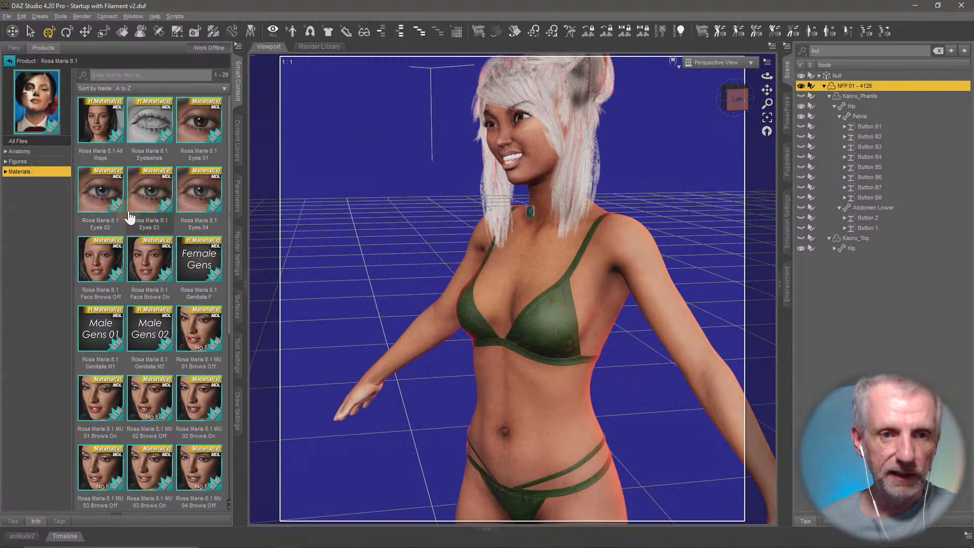
- Apply the Rosa Maria 8.1 All Maps material to the NFP 01 - 4126 figure and inspect the face up close
{"action": "scroll", "coordinate": [131, 217], "scroll_direction": "down", "scroll_amount": 2}
{"action": "scroll", "coordinate": [130, 217], "scroll_direction": "down", "scroll_amount": 2}
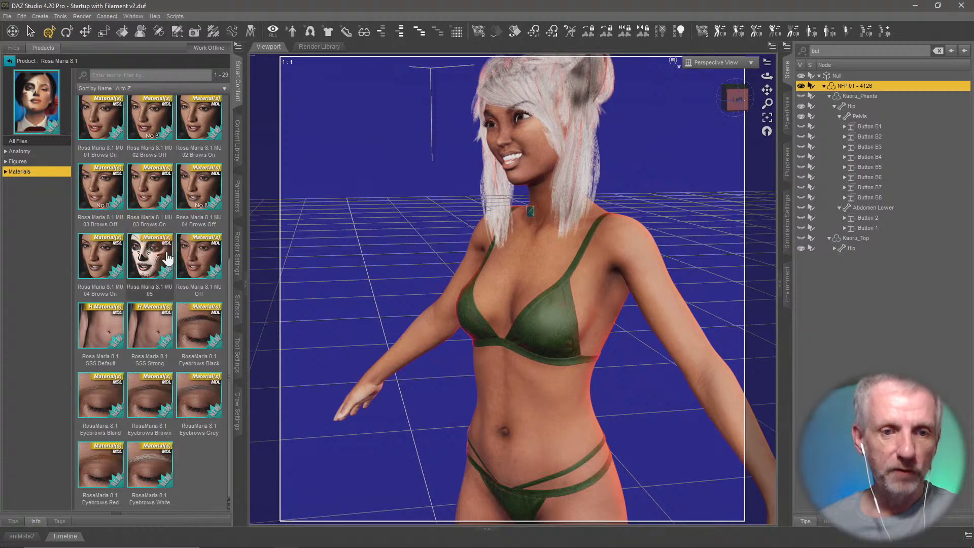
{"action": "scroll", "coordinate": [147, 274], "scroll_direction": "up", "scroll_amount": 4}
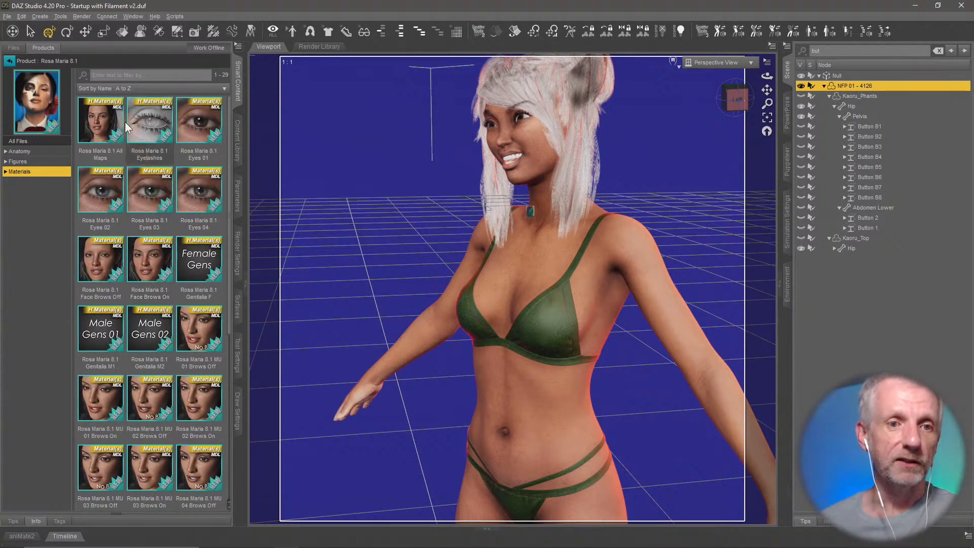
{"action": "double_click", "coordinate": [106, 130]}
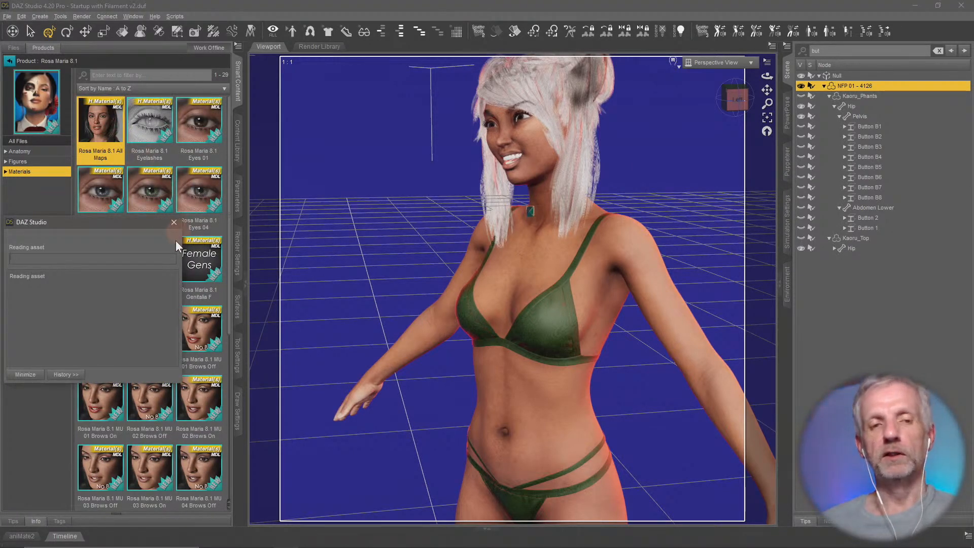
{"action": "mouse_move", "coordinate": [137, 149]}
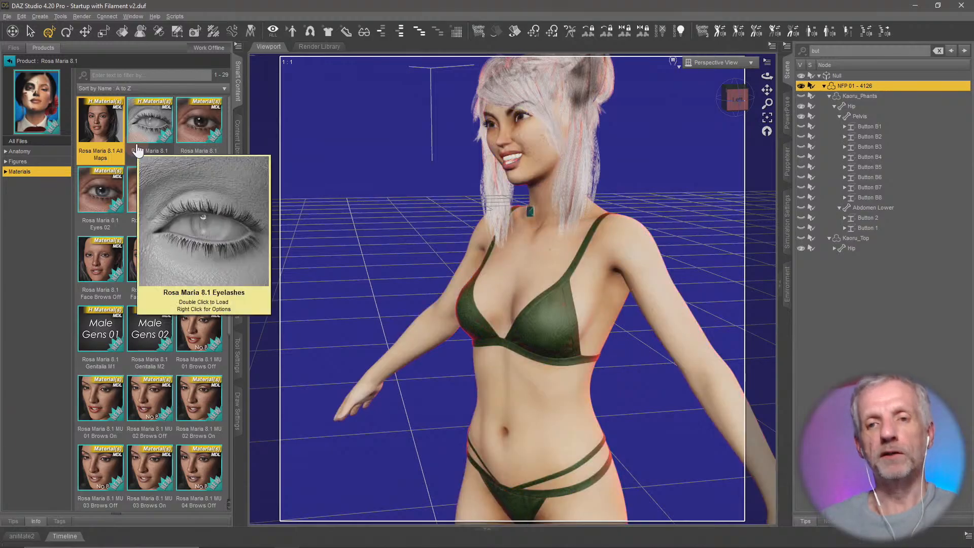
{"action": "scroll", "coordinate": [476, 254], "scroll_direction": "up", "scroll_amount": 5}
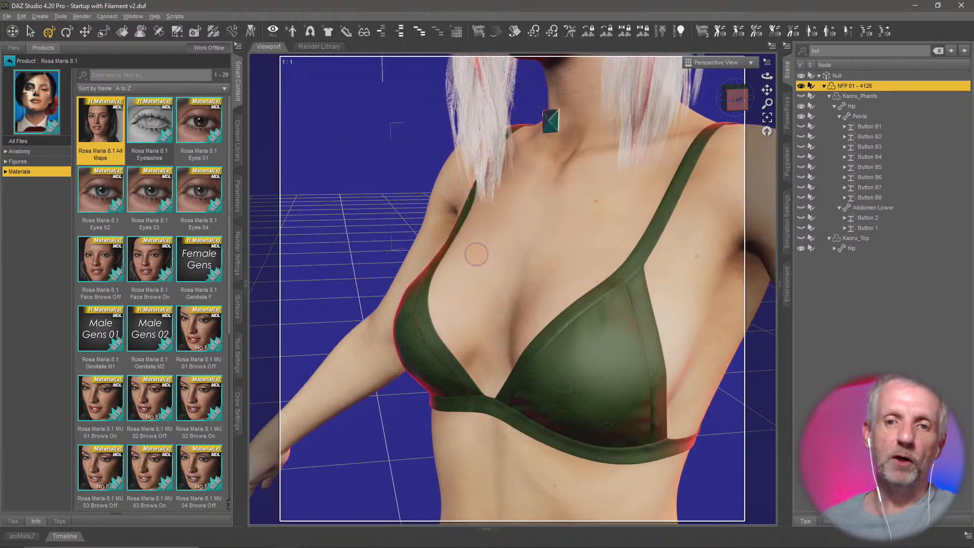
{"action": "left_click_drag", "start_coordinate": [476, 254], "coordinate": [502, 203], "text": "alt"}
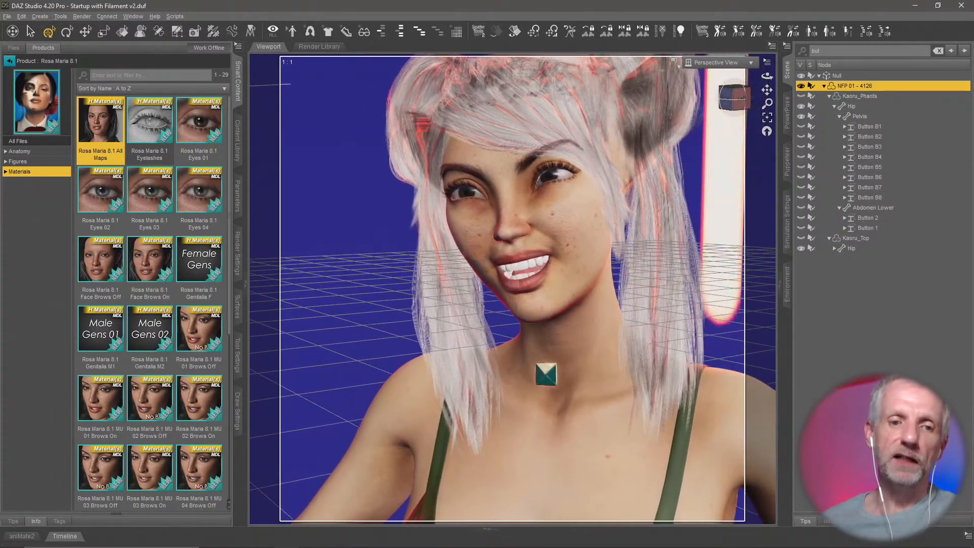
- Apply the Rosa Maria 8.1 MU 05 skull face makeup to the figure
{"action": "scroll", "coordinate": [160, 274], "scroll_direction": "down", "scroll_amount": 5}
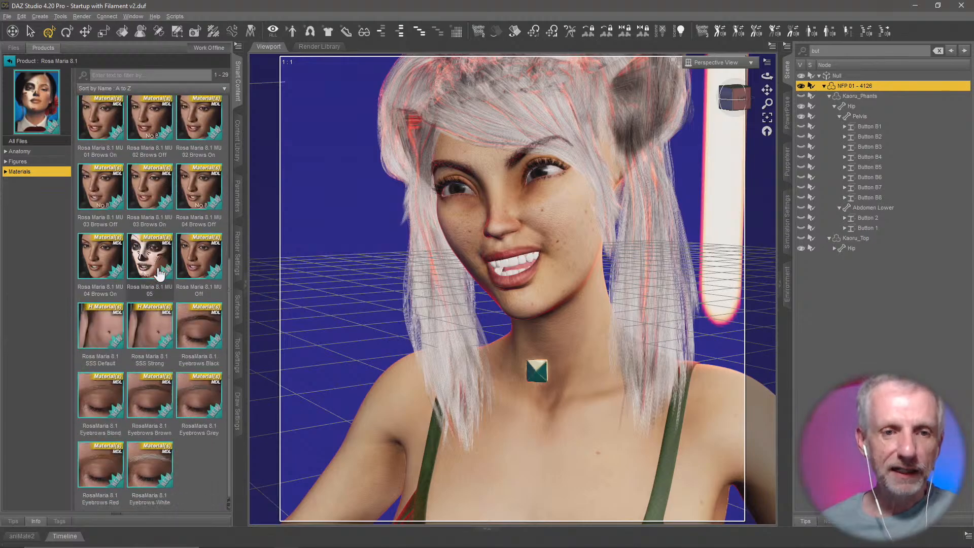
{"action": "double_click", "coordinate": [142, 255]}
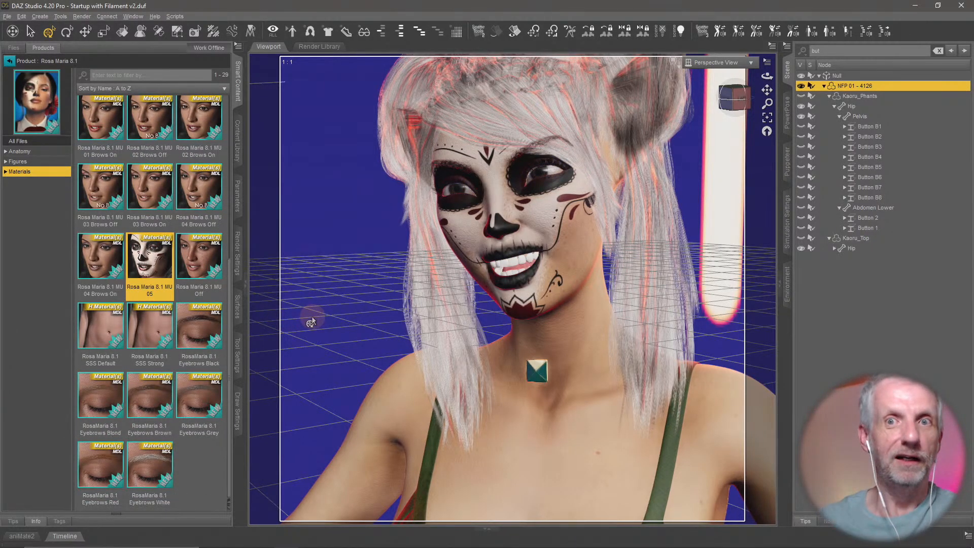
{"action": "scroll", "coordinate": [473, 299], "scroll_direction": "up", "scroll_amount": 3}
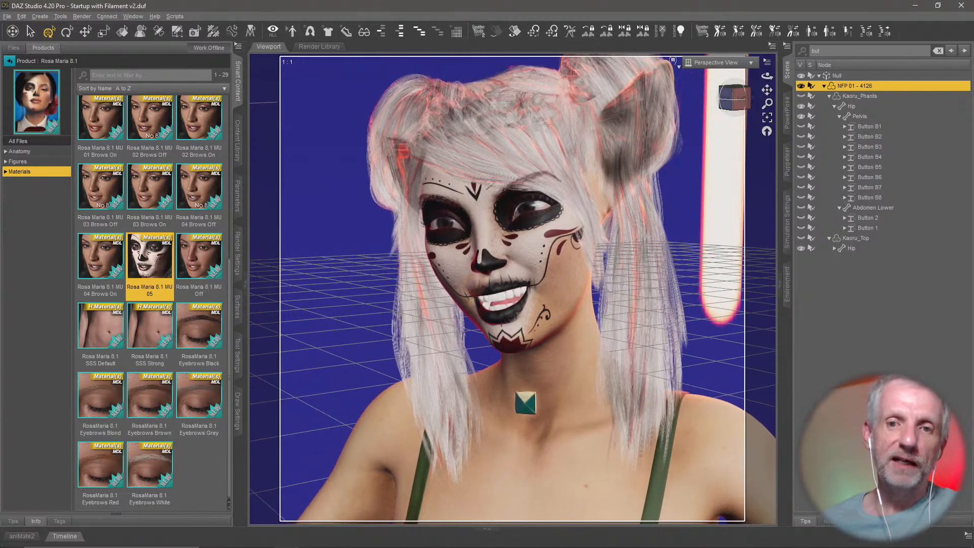
{"action": "scroll", "coordinate": [472, 299], "scroll_direction": "up", "scroll_amount": 3}
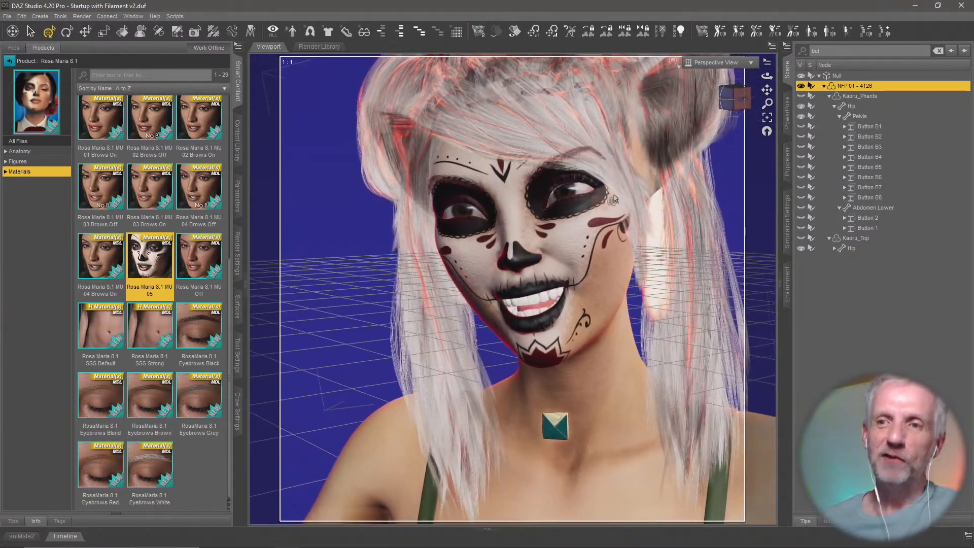
- Adjust the figure's facial expression in Puppeteer by blending to a point just below the upper dot on Layer 1
{"action": "left_click", "coordinate": [786, 153]}
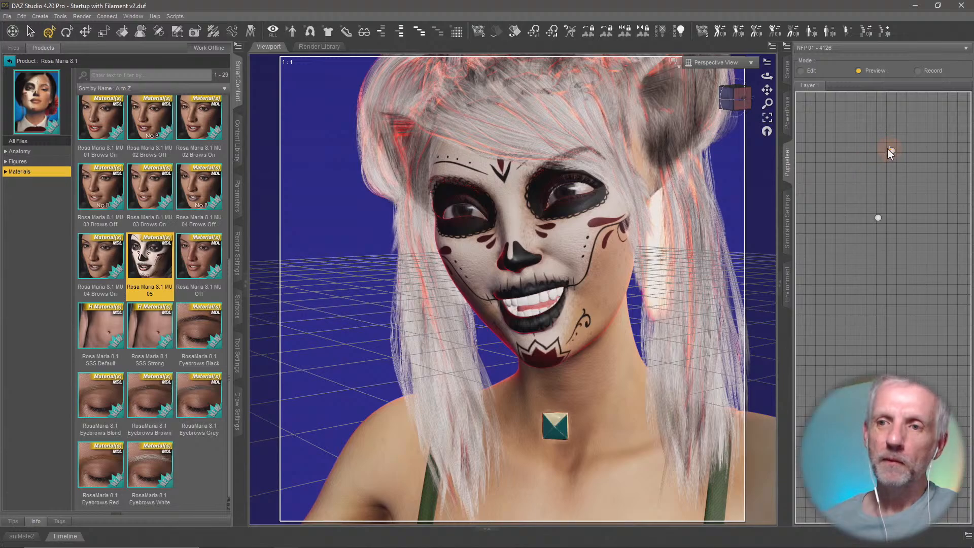
{"action": "left_click_drag", "start_coordinate": [887, 191], "coordinate": [885, 157]}
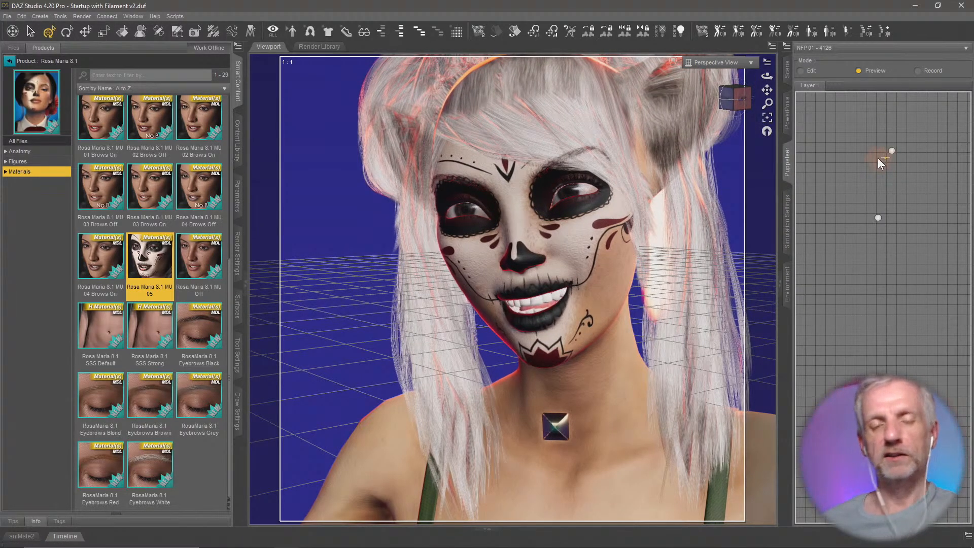
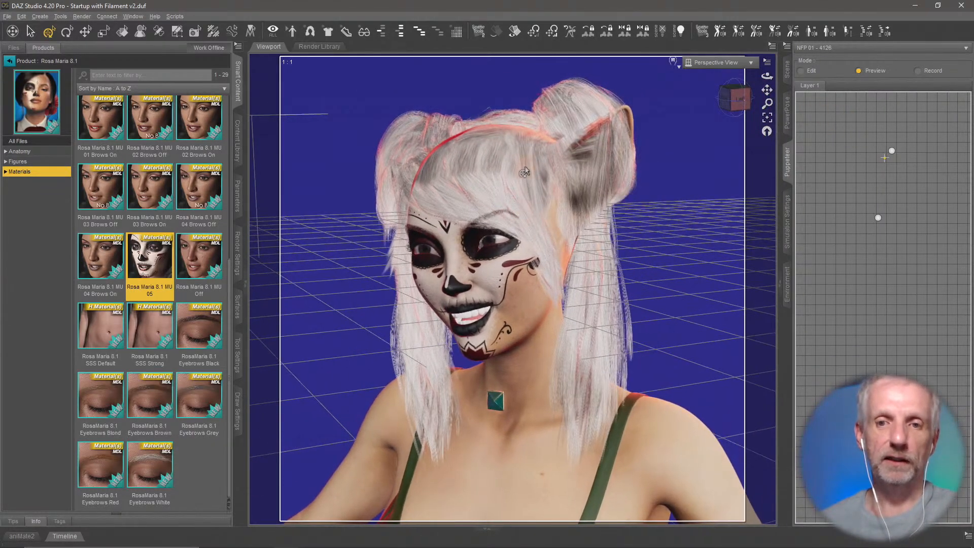
- Return to the scene hierarchy and select the Cady Hair Genesis 8 Female item on the figure
{"action": "left_click", "coordinate": [788, 70]}
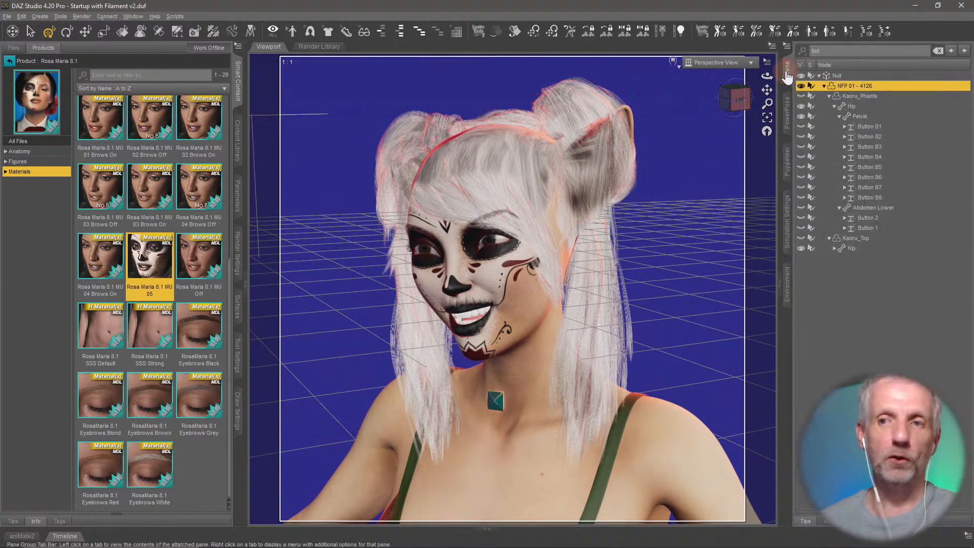
{"action": "right_click", "coordinate": [501, 159]}
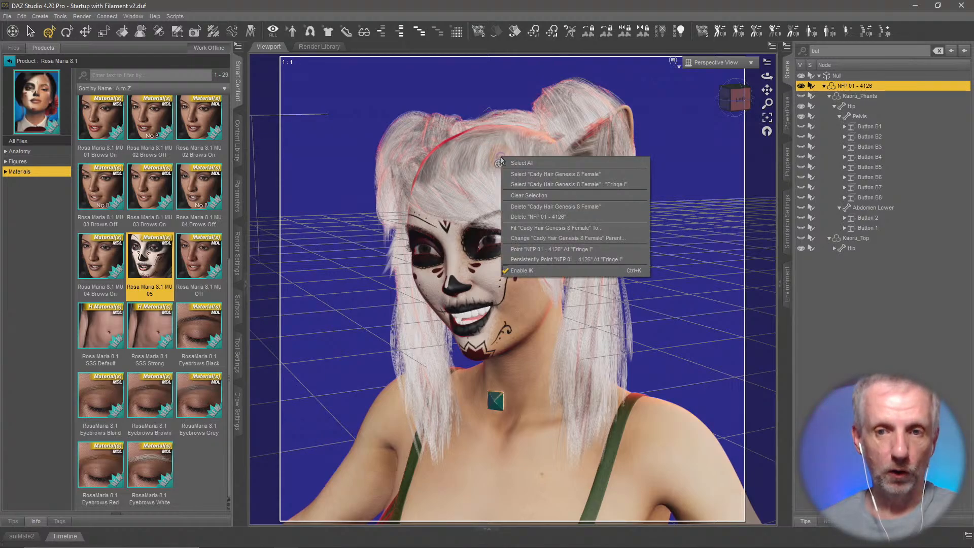
{"action": "left_click", "coordinate": [559, 174]}
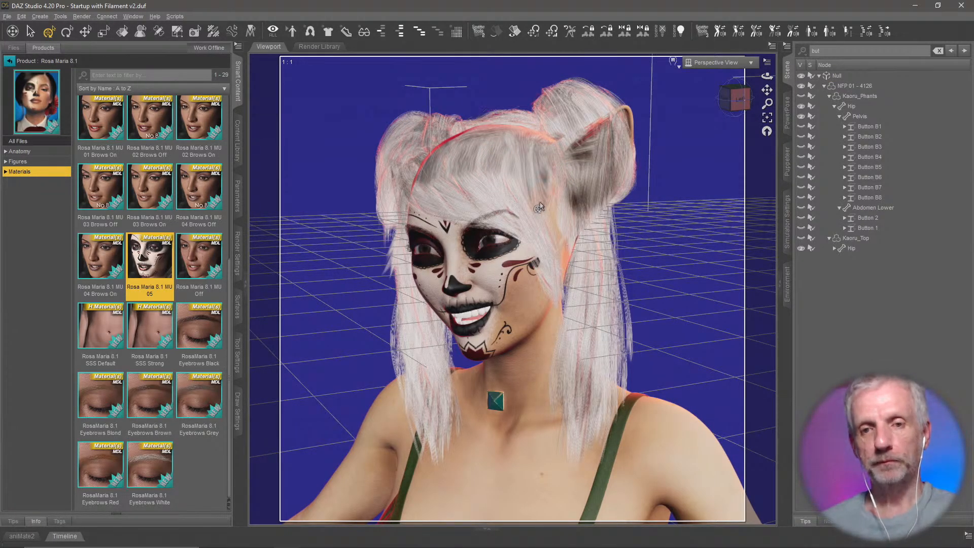
- Switch to the browser, search the Daz 3D store for "cady hair", and open the Cady Hair for Genesis 3 & 8 Female(s) page
{"action": "key", "text": "alt+Tab"}
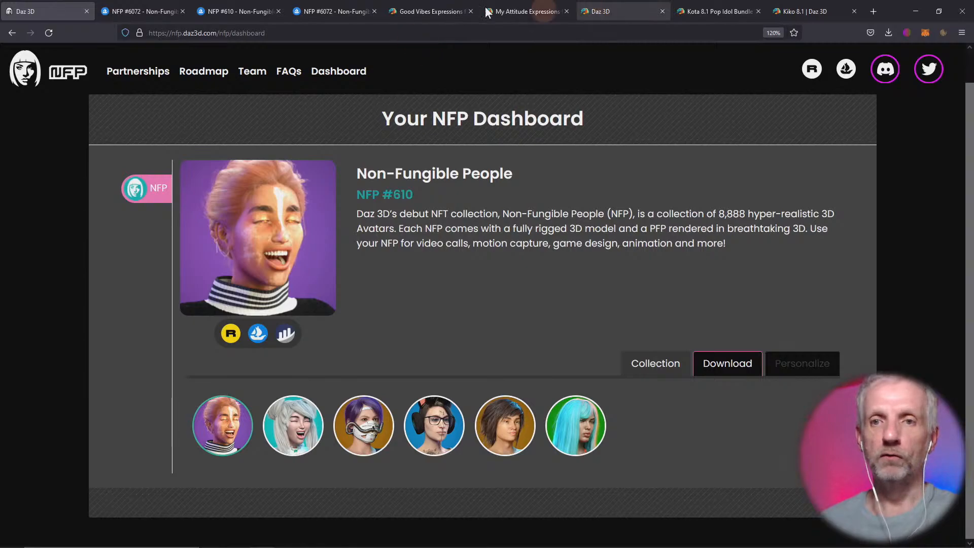
{"action": "left_click", "coordinate": [504, 12]}
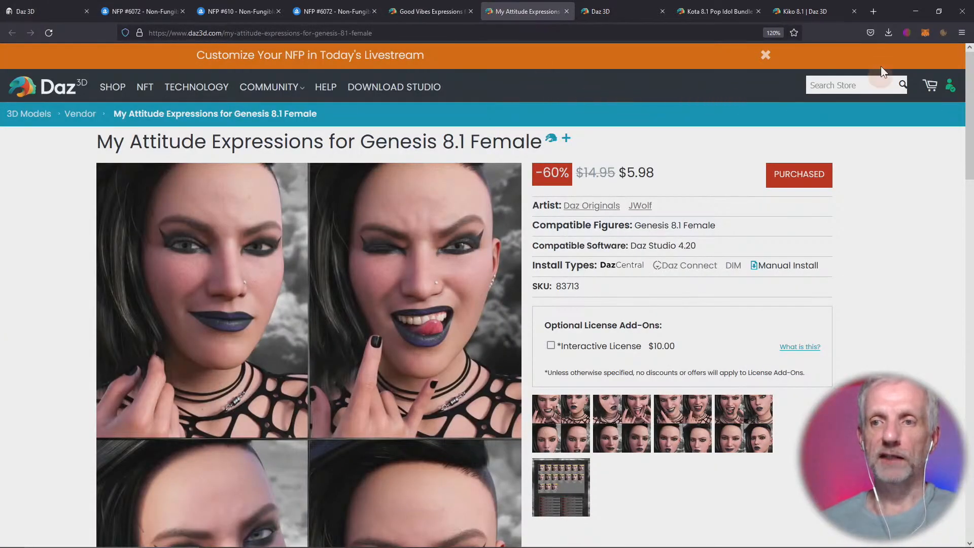
{"action": "left_click", "coordinate": [867, 81]}
{"action": "type", "text": "cady "}
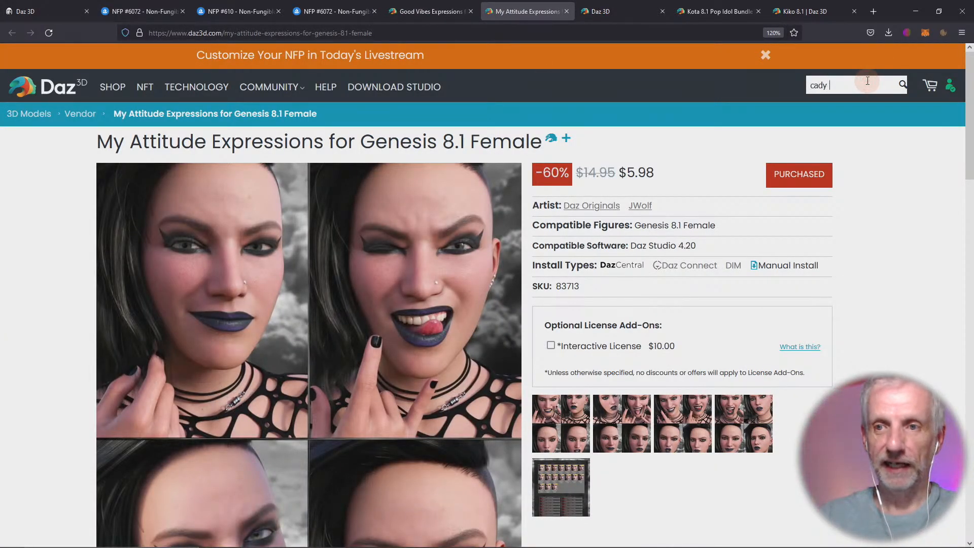
{"action": "type", "text": "hair"}
{"action": "key", "text": "Return"}
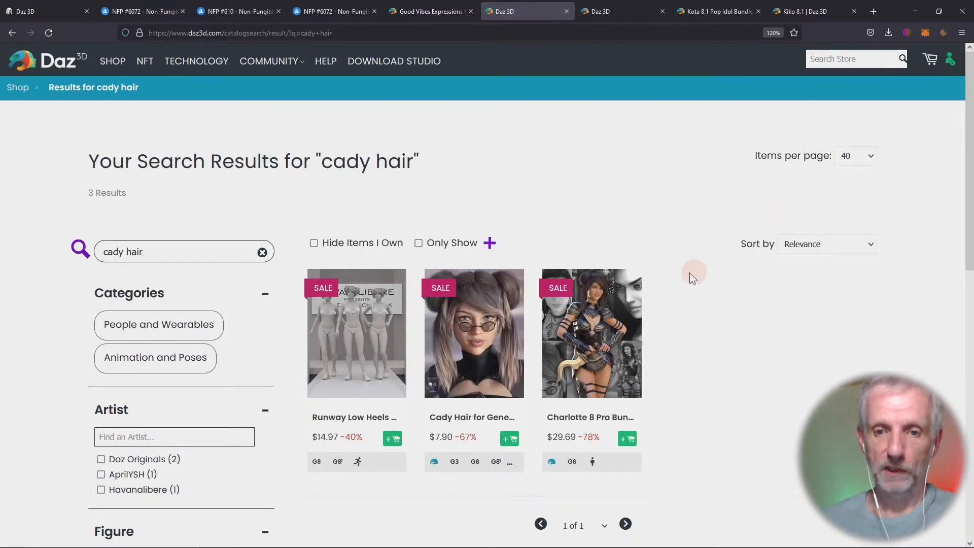
{"action": "left_click", "coordinate": [489, 338]}
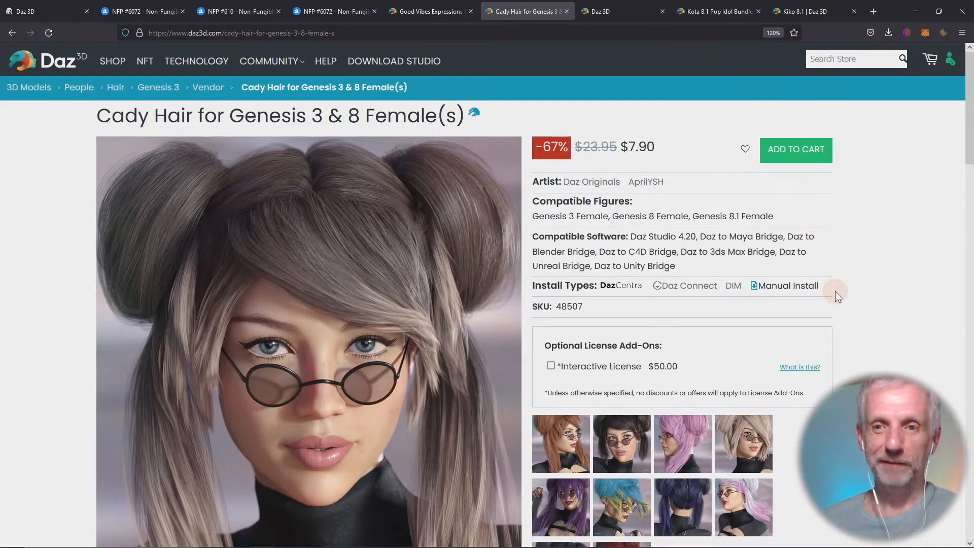
- Review the Cady Hair product page's artist, compatibility details and colour previews, and return to DAZ Studio
{"action": "scroll", "coordinate": [835, 291], "scroll_direction": "down", "scroll_amount": 1}
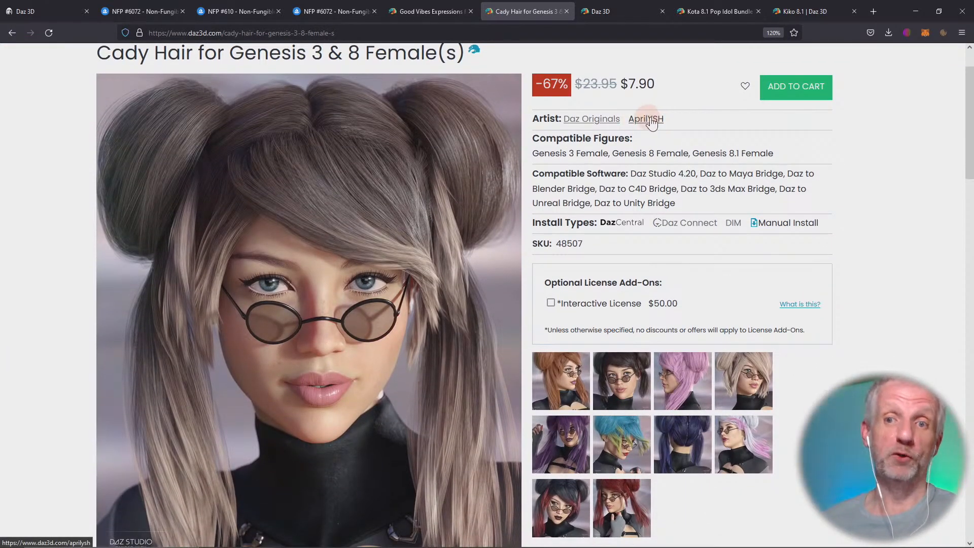
{"action": "scroll", "coordinate": [865, 175], "scroll_direction": "down", "scroll_amount": 3}
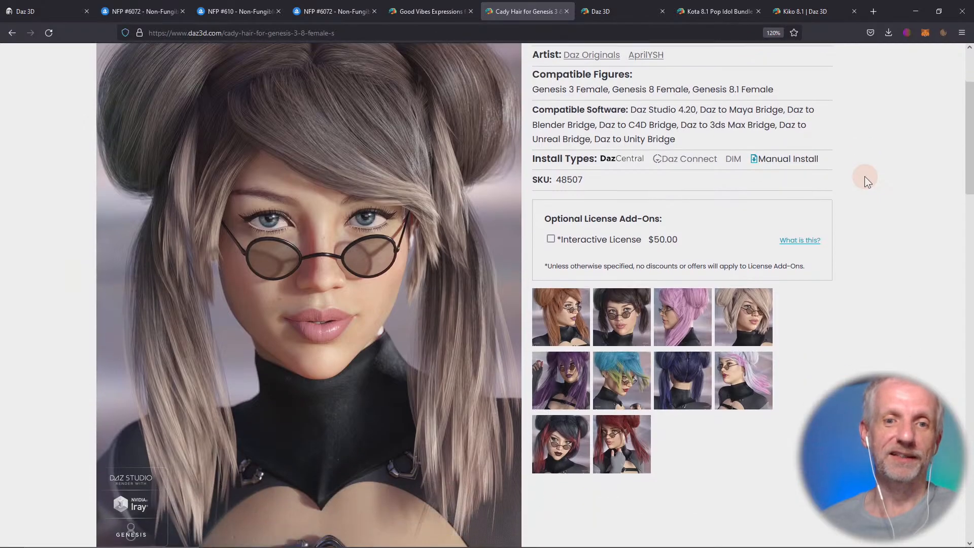
{"action": "scroll", "coordinate": [864, 176], "scroll_direction": "up", "scroll_amount": 2}
{"action": "scroll", "coordinate": [864, 178], "scroll_direction": "up", "scroll_amount": 2}
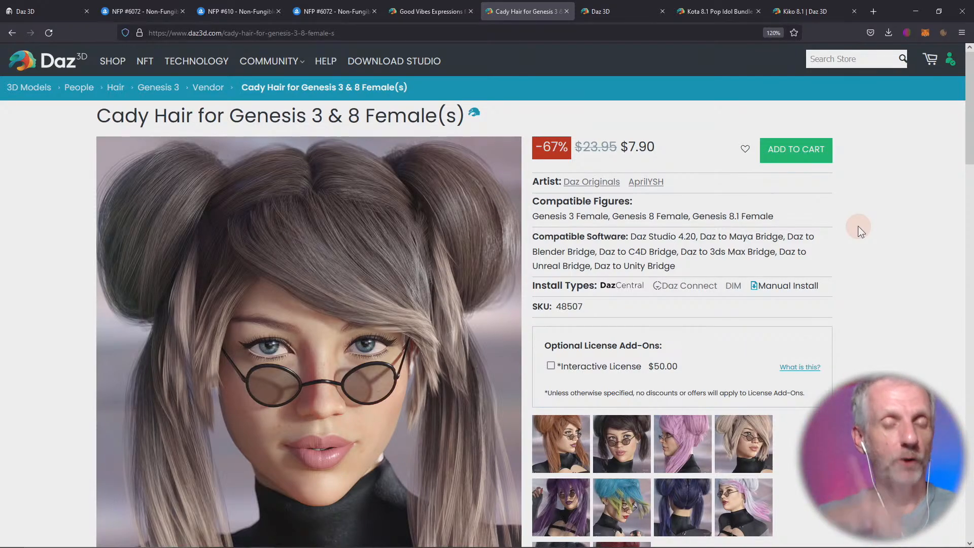
{"action": "key", "text": "alt+Tab"}
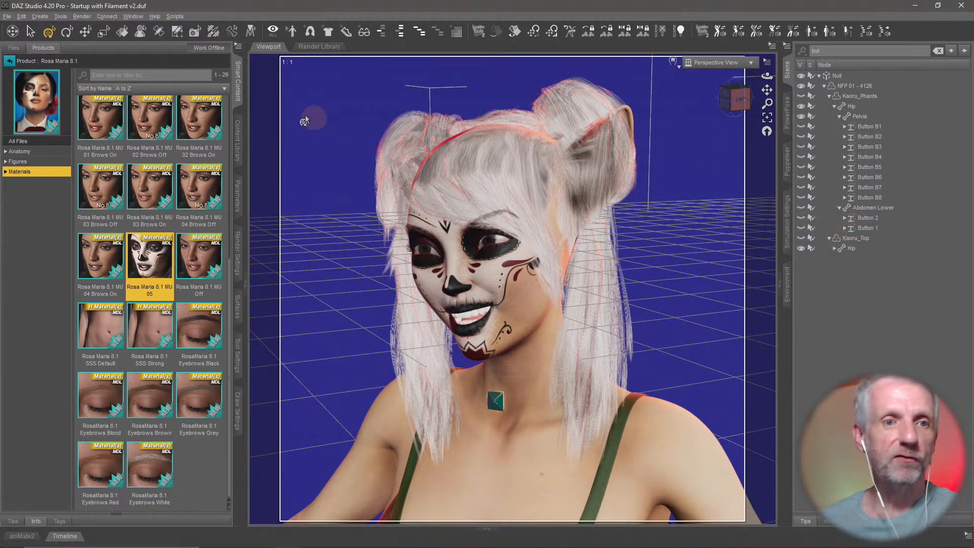
- Select the NFP 01 - 4126 figure and open the Madeline Tails Hair product among its compatible hair content
{"action": "left_click", "coordinate": [9, 60]}
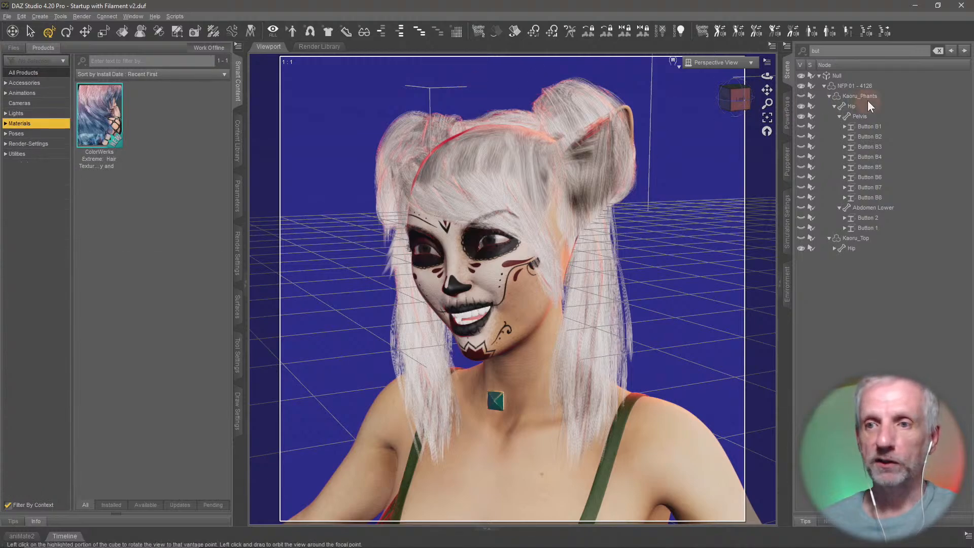
{"action": "left_click", "coordinate": [860, 87]}
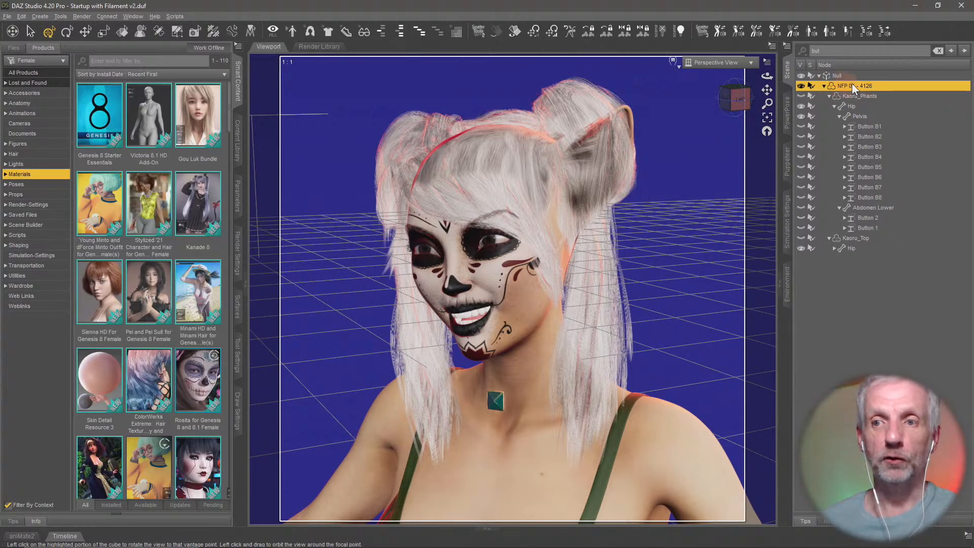
{"action": "left_click", "coordinate": [49, 155]}
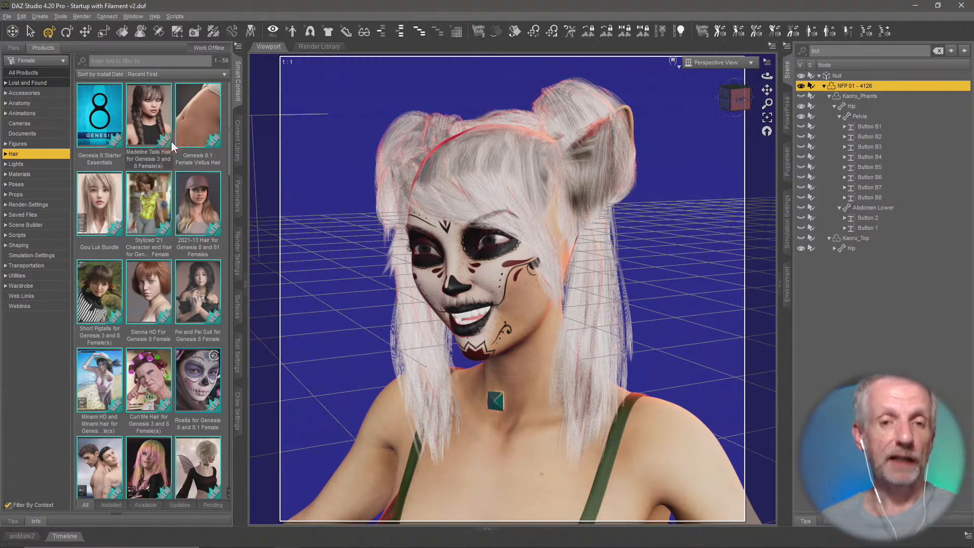
{"action": "double_click", "coordinate": [159, 126]}
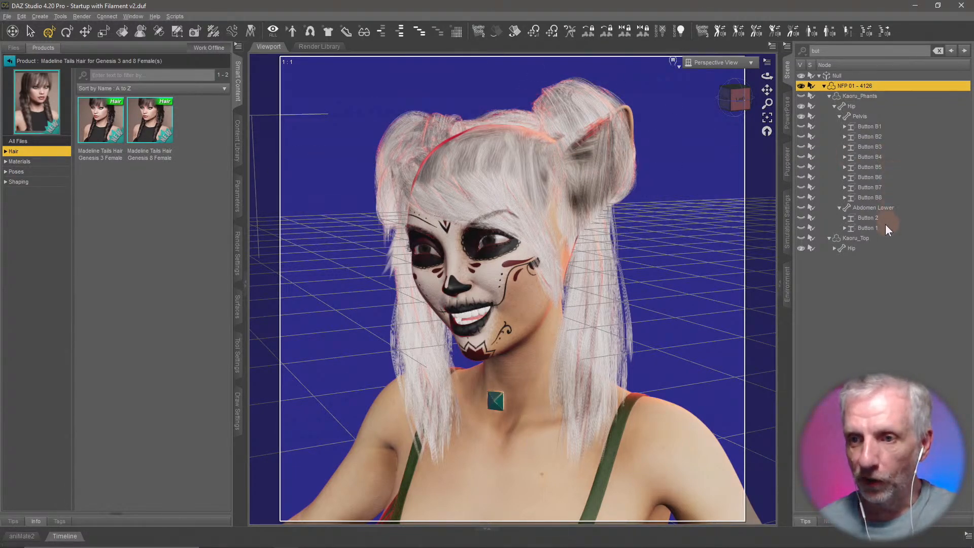
- Clear the scene list filter, locate the Cady Hair Genesis 8 Female item and hide it
{"action": "right_click", "coordinate": [599, 260]}
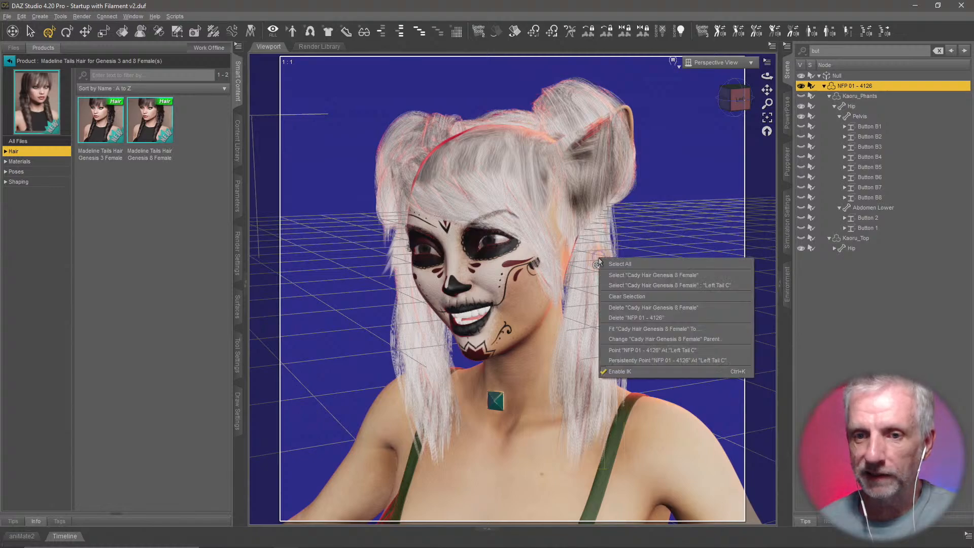
{"action": "left_click", "coordinate": [632, 275]}
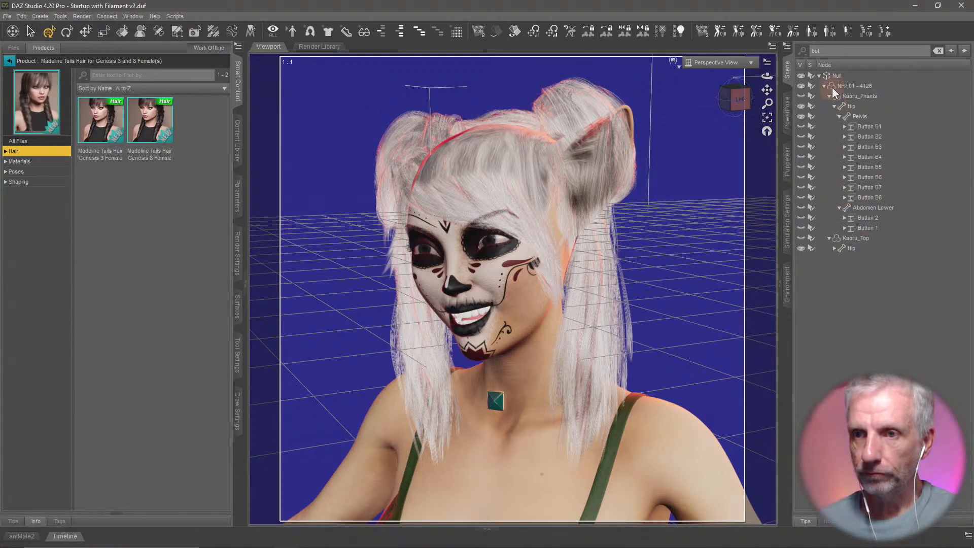
{"action": "left_click", "coordinate": [937, 51]}
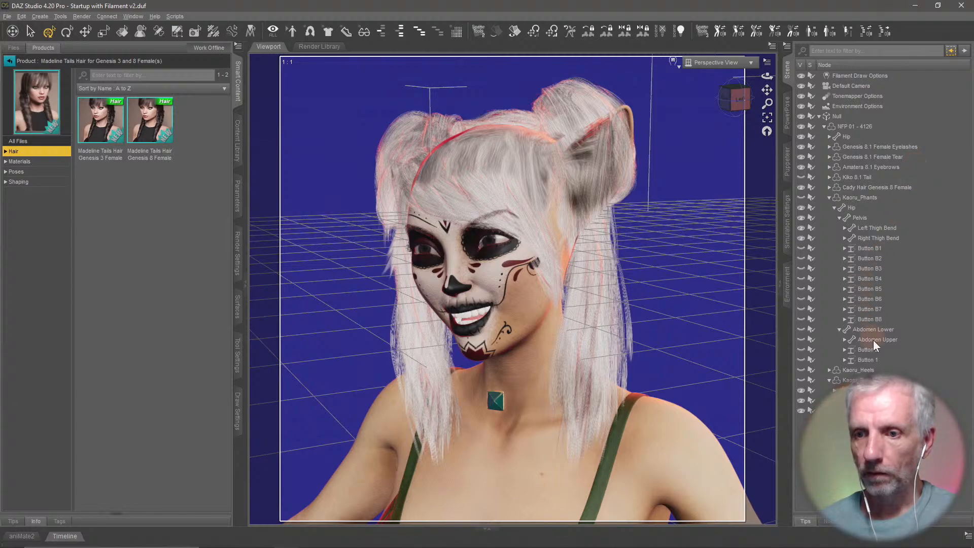
{"action": "right_click", "coordinate": [548, 176]}
{"action": "left_click", "coordinate": [582, 191]}
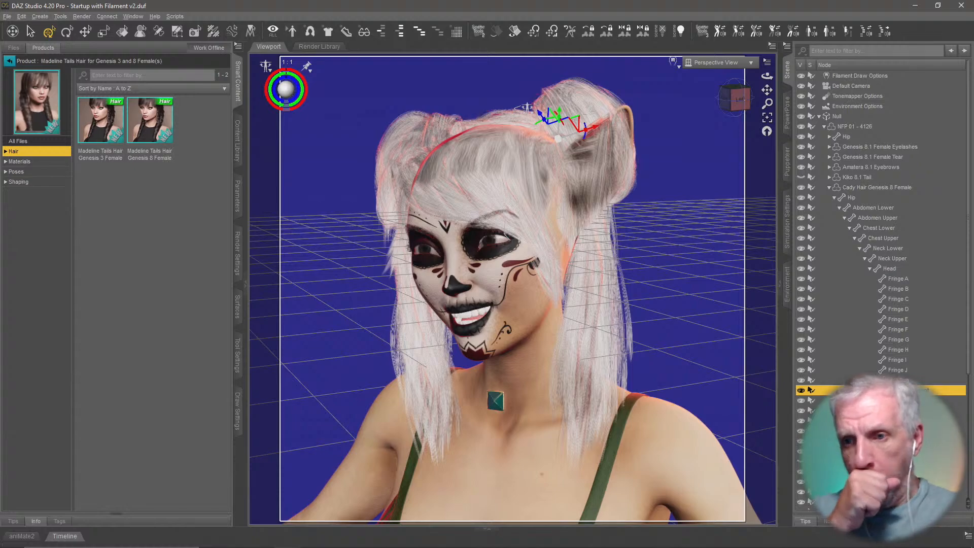
{"action": "left_click", "coordinate": [801, 187]}
{"action": "left_click", "coordinate": [829, 187]}
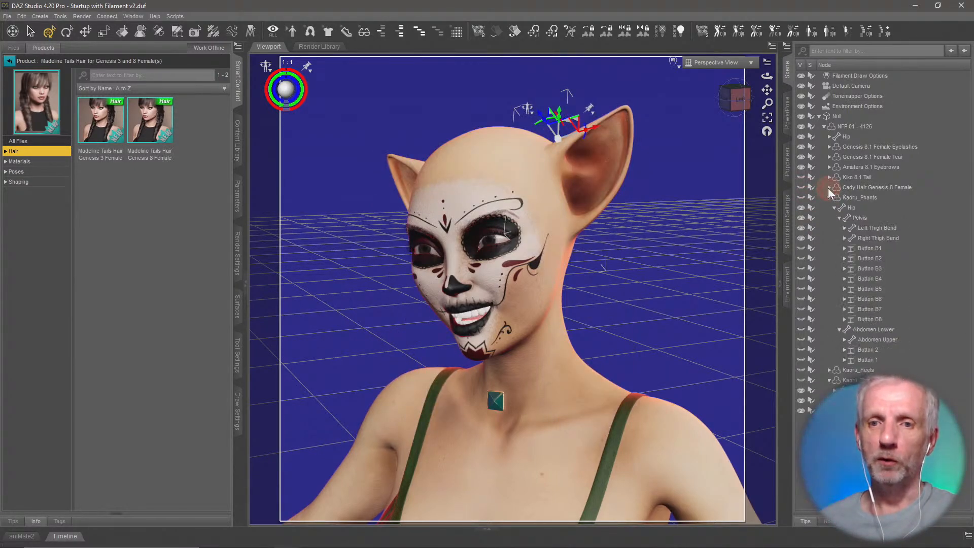
- Try the Madeline Tails Hair Genesis 8 Female on the NFP 01 - 4126 figure and inspect the braids
{"action": "left_click", "coordinate": [856, 126]}
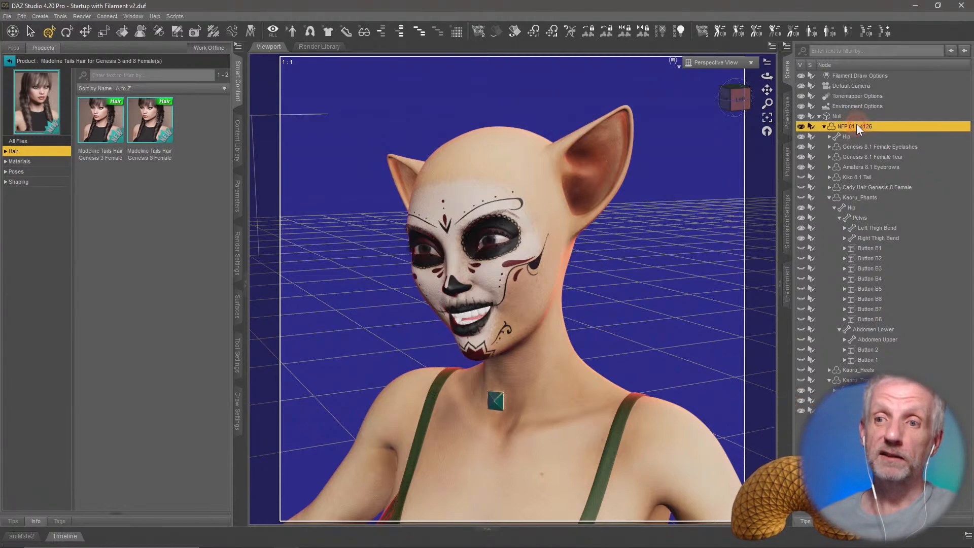
{"action": "double_click", "coordinate": [147, 127]}
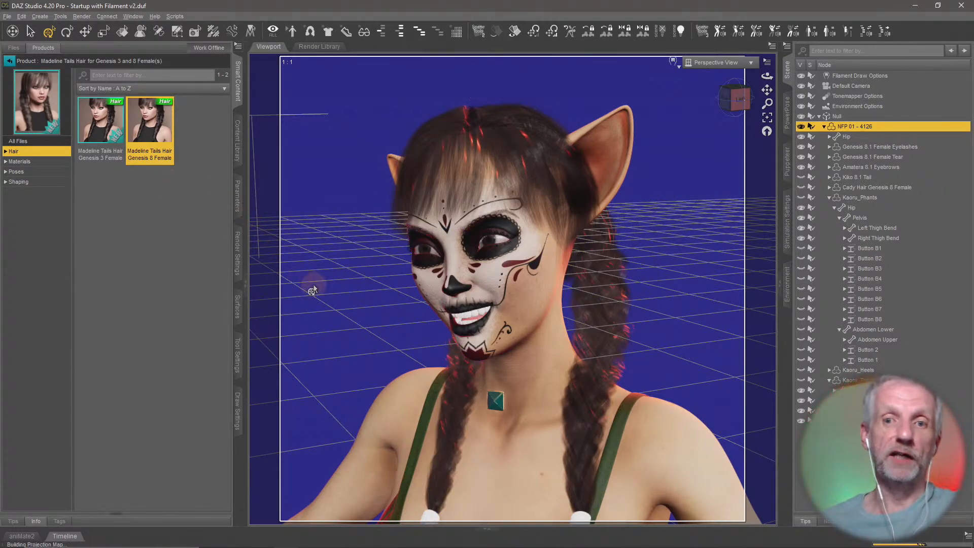
{"action": "middle_click_drag", "start_coordinate": [494, 332], "coordinate": [417, 275]}
{"action": "middle_click_drag", "start_coordinate": [420, 363], "coordinate": [411, 369]}
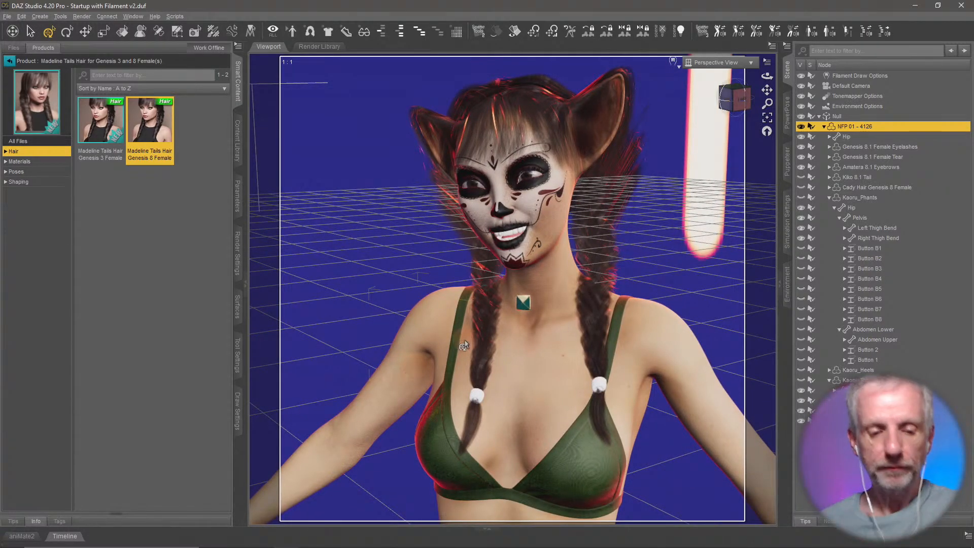
- Undo loading the Madeline Tails hair, then show the Cady Hair Genesis 8 Female item again and select it
{"action": "key", "text": "ctrl+z"}
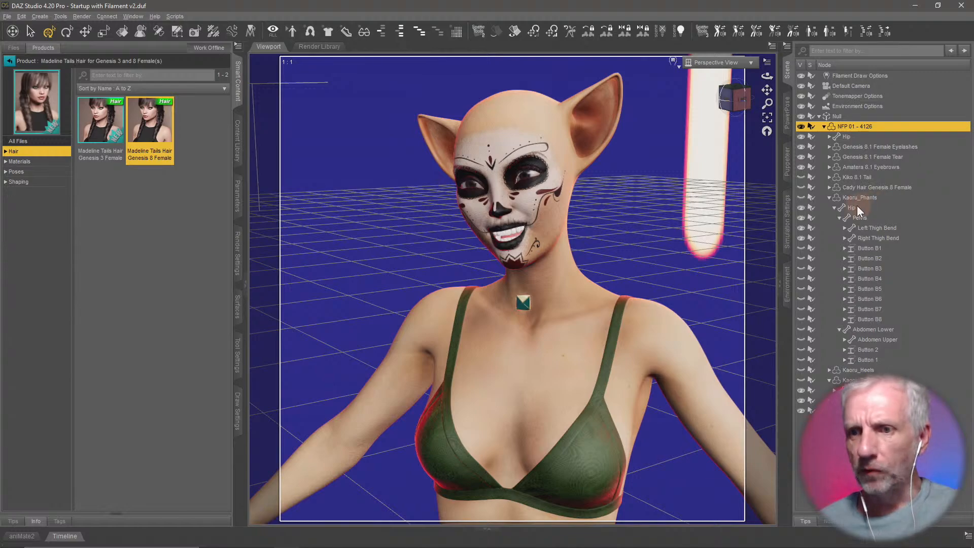
{"action": "left_click", "coordinate": [802, 187]}
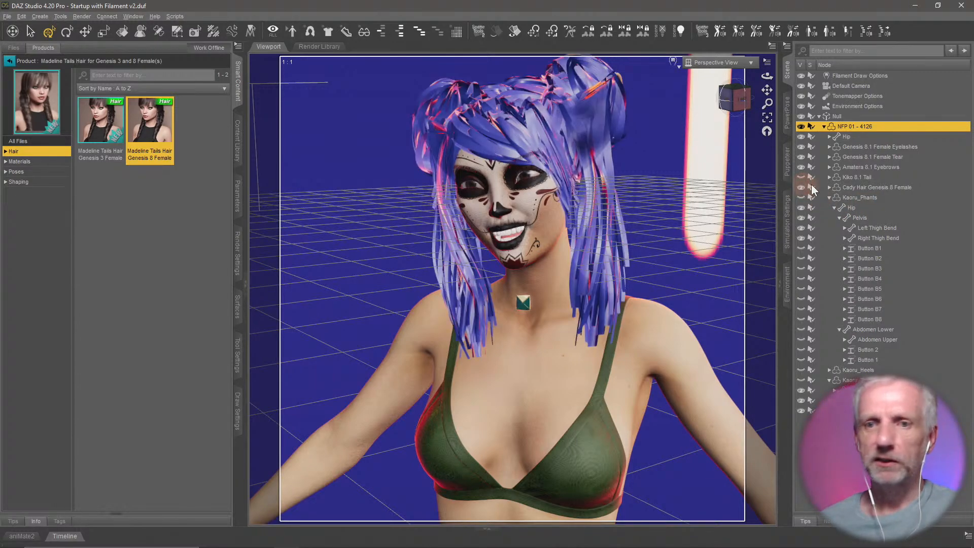
{"action": "left_click", "coordinate": [877, 187]}
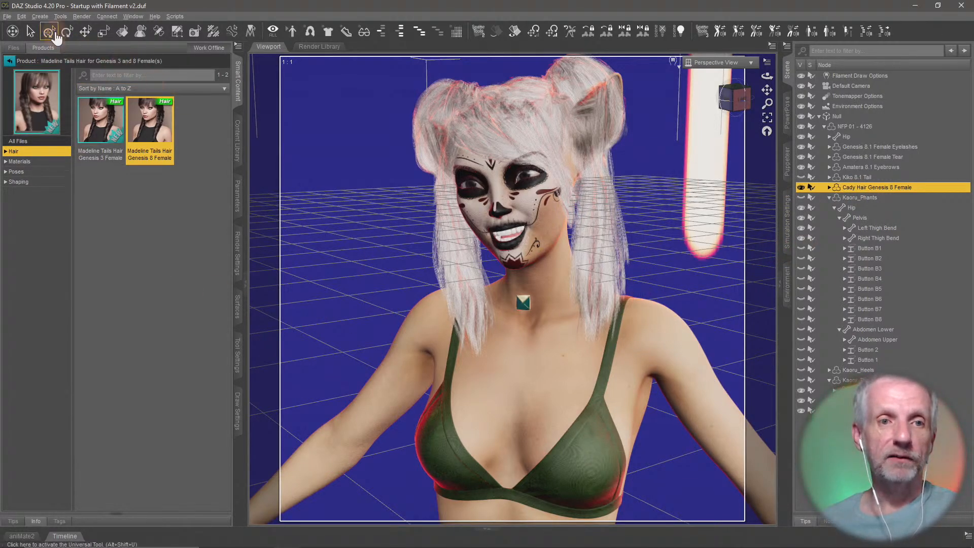
- Examine the preset and support asset options available for saving the selected Cady hair, including Figure/Prop Assets
{"action": "left_click", "coordinate": [6, 16]}
{"action": "mouse_move", "coordinate": [41, 89]}
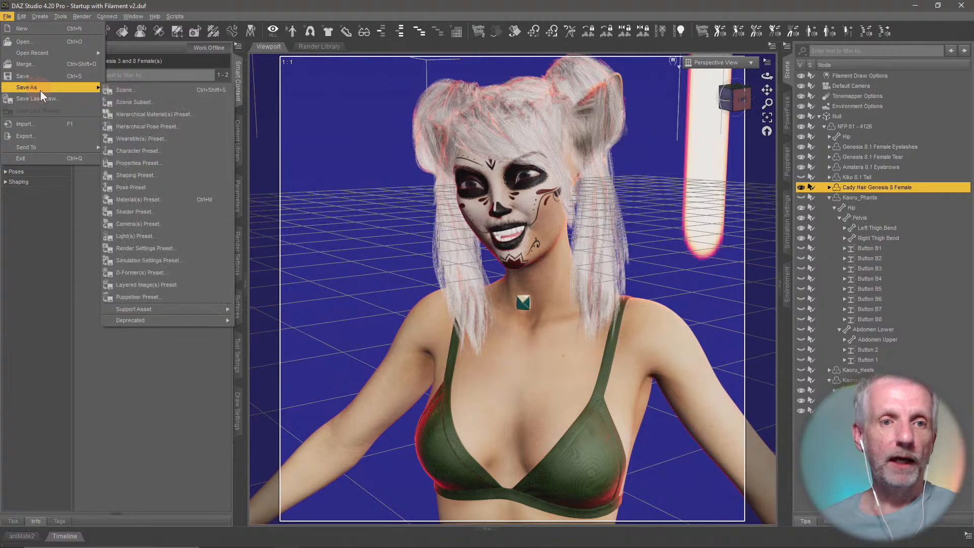
{"action": "mouse_move", "coordinate": [181, 309]}
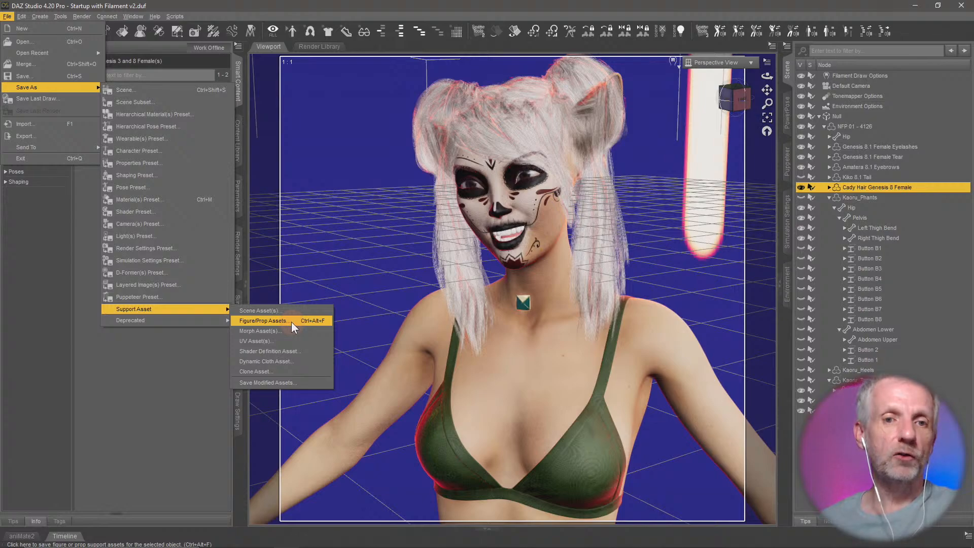
{"action": "left_click", "coordinate": [195, 370]}
{"action": "left_click", "coordinate": [238, 147]}
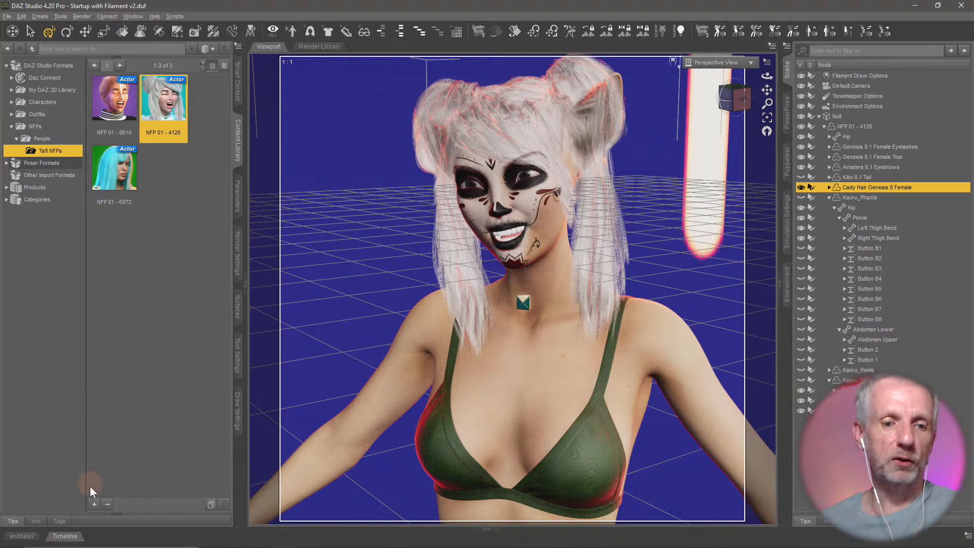
{"action": "left_click", "coordinate": [94, 504]}
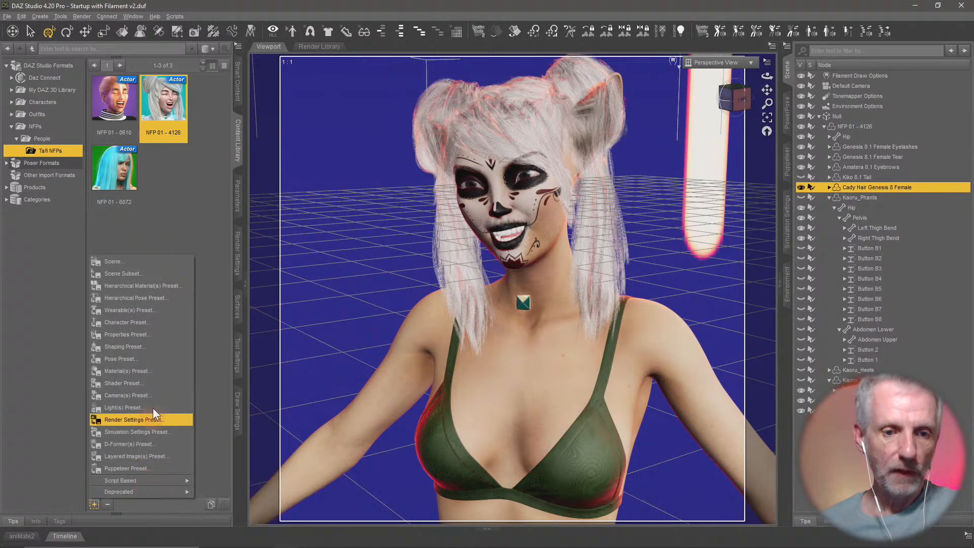
{"action": "left_click", "coordinate": [191, 204]}
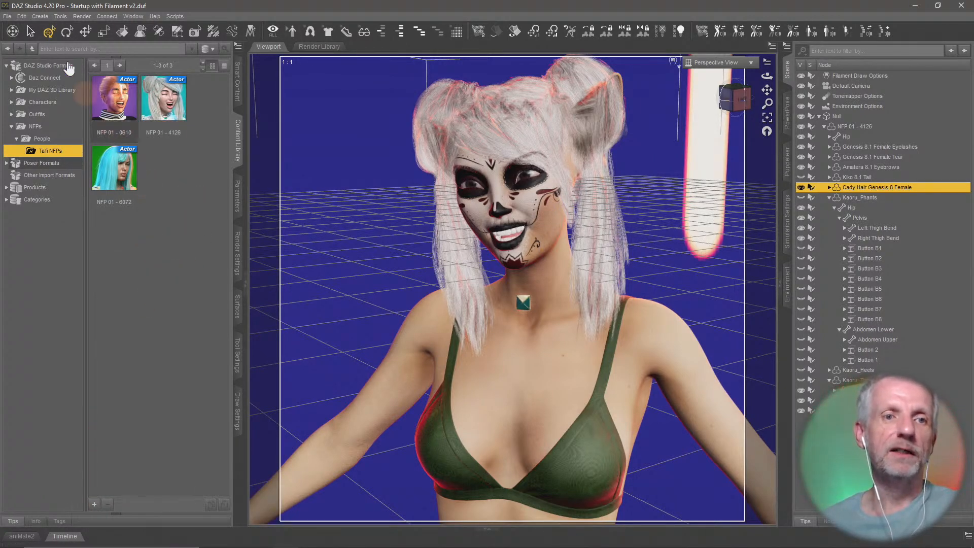
{"action": "left_click", "coordinate": [7, 17]}
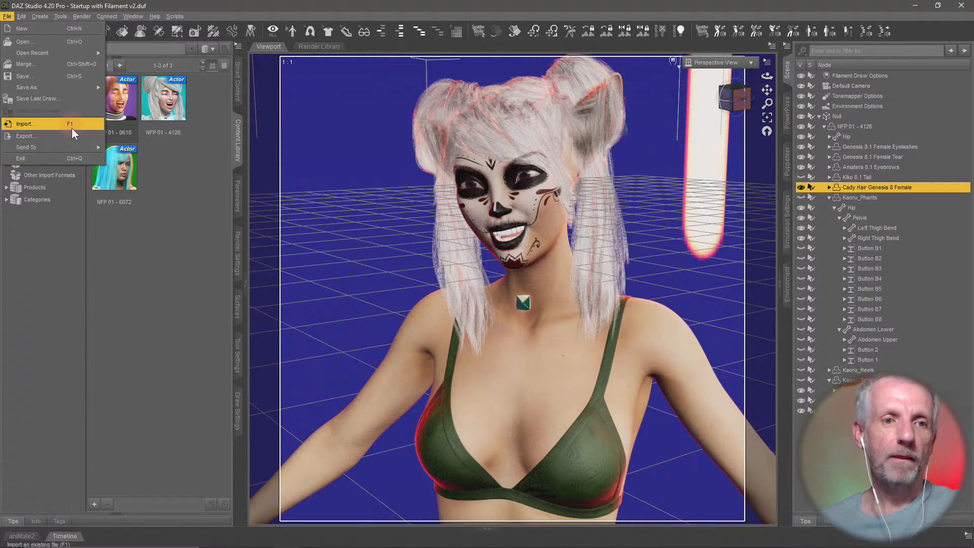
{"action": "mouse_move", "coordinate": [83, 88]}
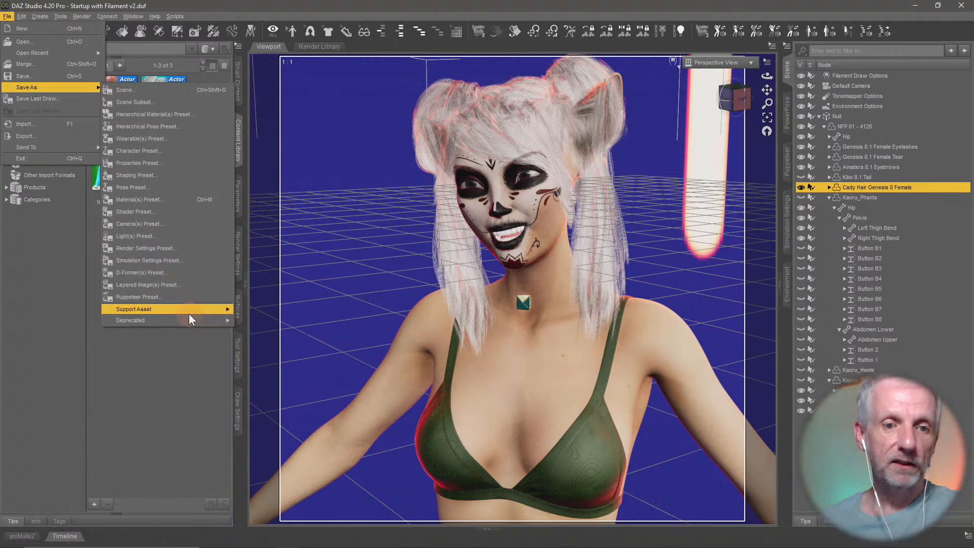
{"action": "mouse_move", "coordinate": [212, 312]}
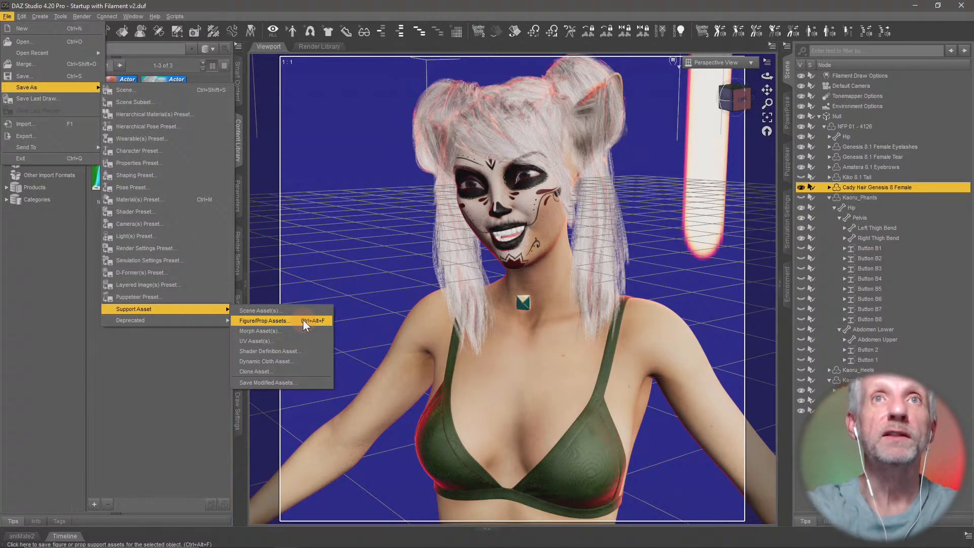
- Switch to DAZ Install Manager and open the download filters for the products ready to download
{"action": "key", "text": "alt+Tab"}
{"action": "key", "text": "alt+Tab"}
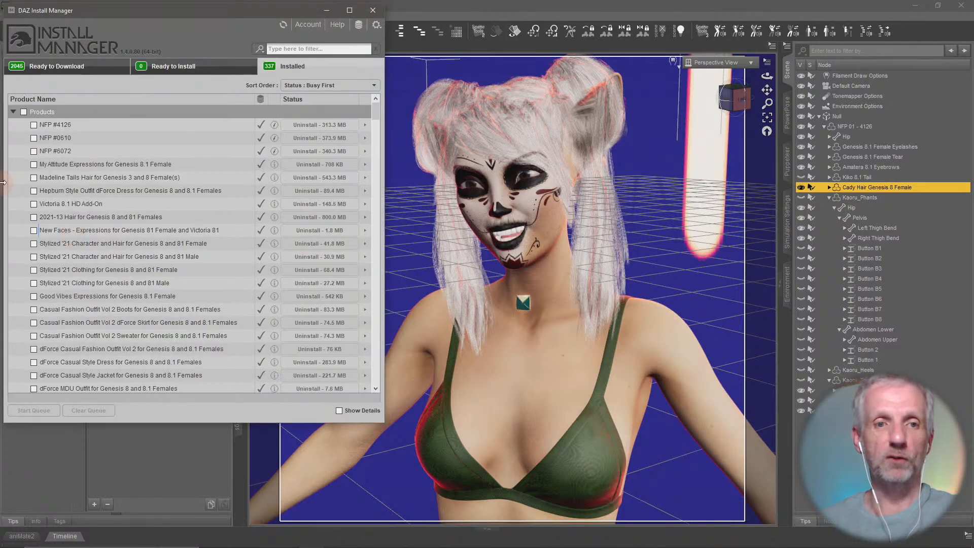
{"action": "left_click", "coordinate": [63, 72]}
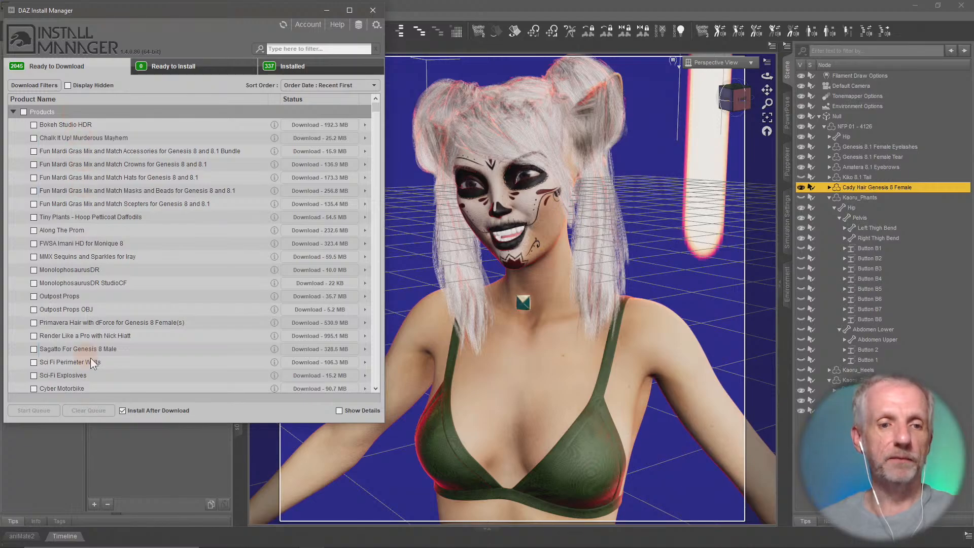
{"action": "left_click", "coordinate": [49, 84]}
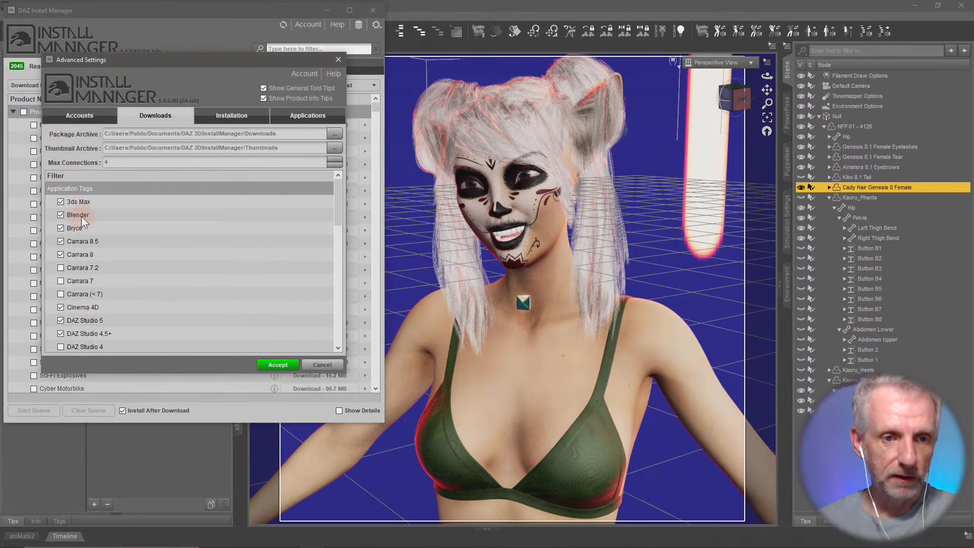
- Enable the Public Build release channel filter and mark all Product Updates for download
{"action": "scroll", "coordinate": [133, 292], "scroll_direction": "down", "scroll_amount": 10}
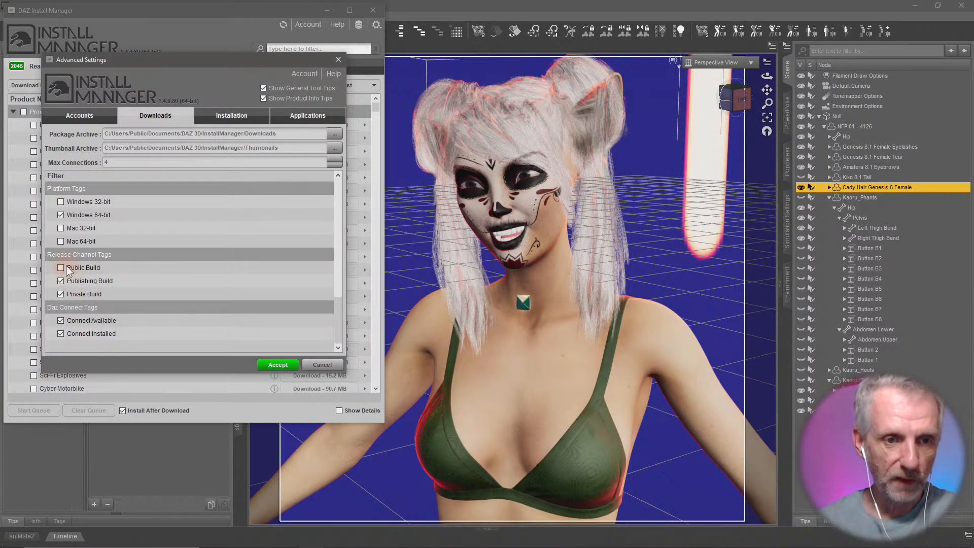
{"action": "left_click", "coordinate": [61, 267]}
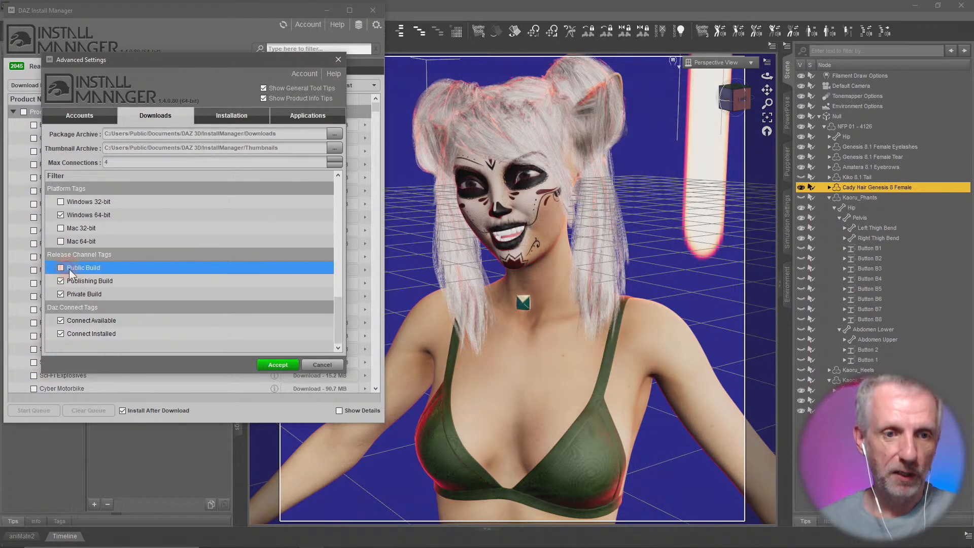
{"action": "left_click", "coordinate": [287, 367]}
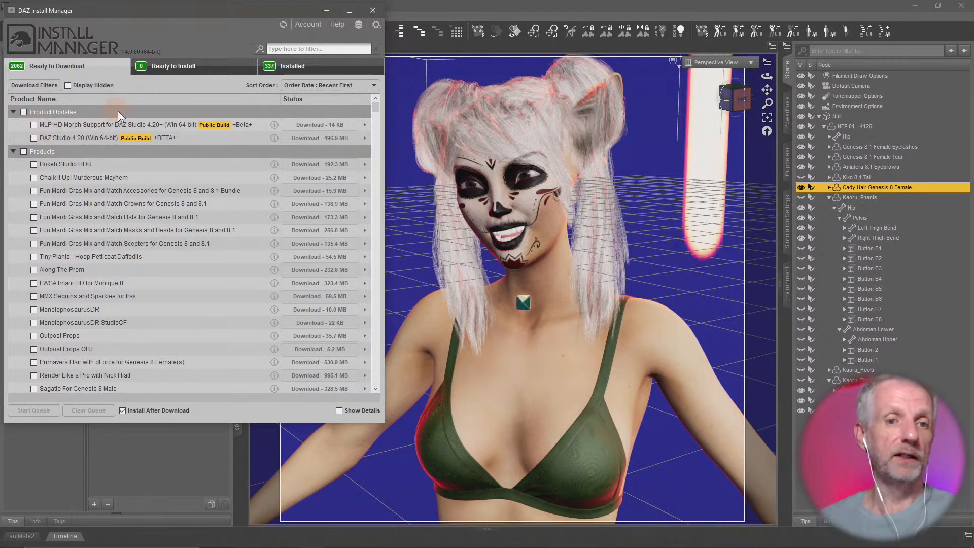
{"action": "left_click", "coordinate": [23, 112]}
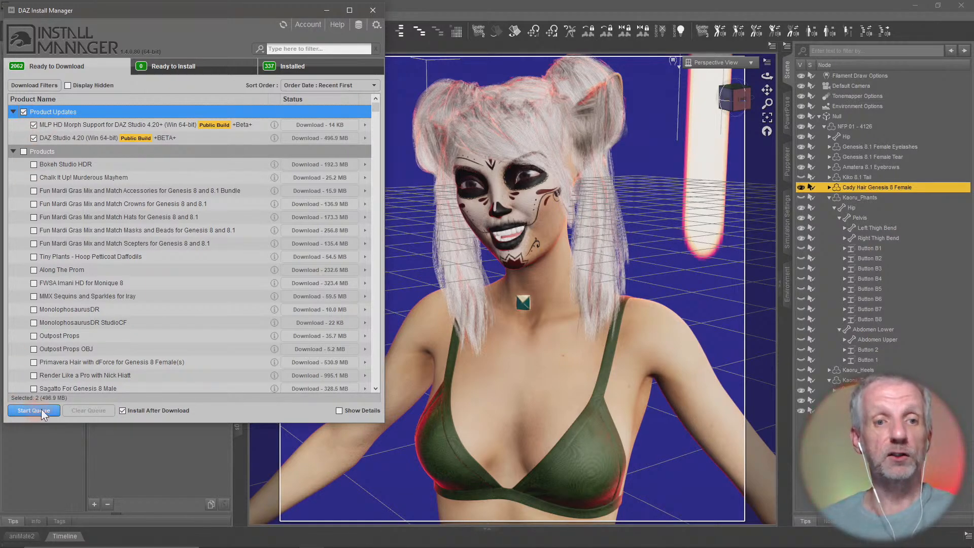
{"action": "mouse_move", "coordinate": [174, 264]}
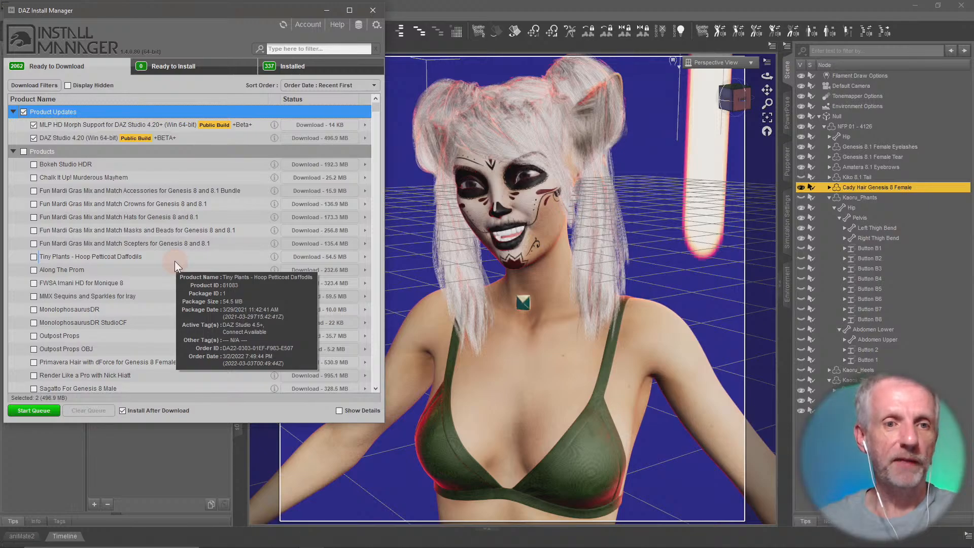
- Filter the installed packages by "defaul" and select Default Resources for DAZ Studio 4.20+
{"action": "left_click", "coordinate": [319, 49]}
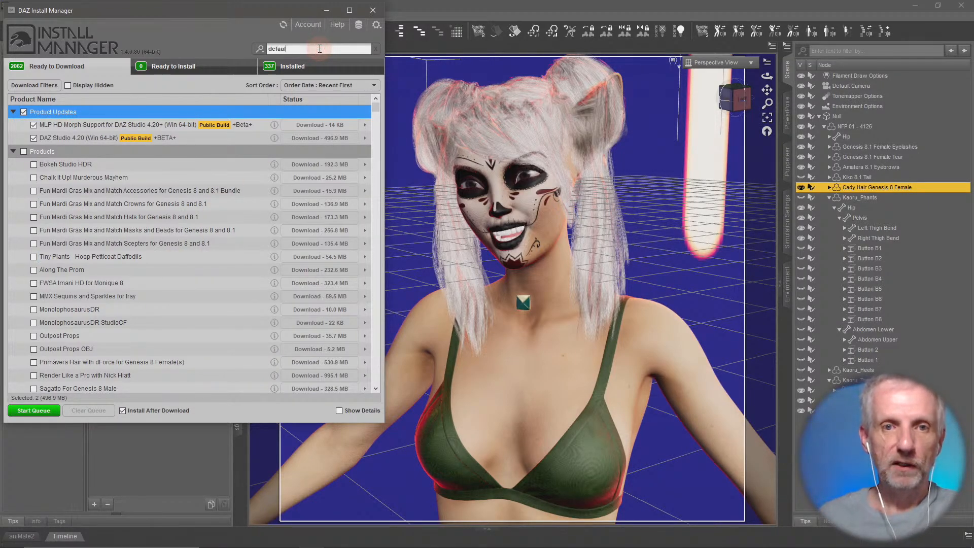
{"action": "left_click", "coordinate": [302, 65]}
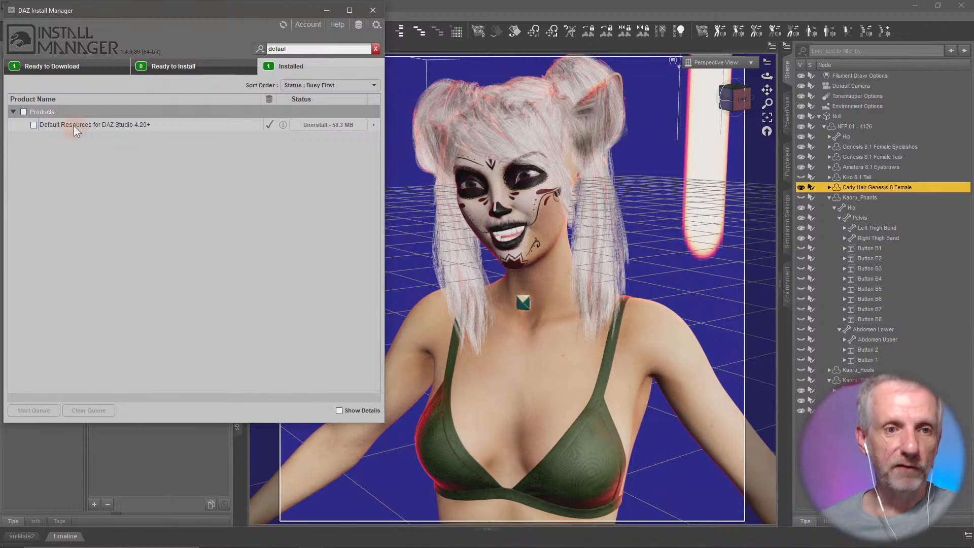
{"action": "left_click", "coordinate": [44, 126]}
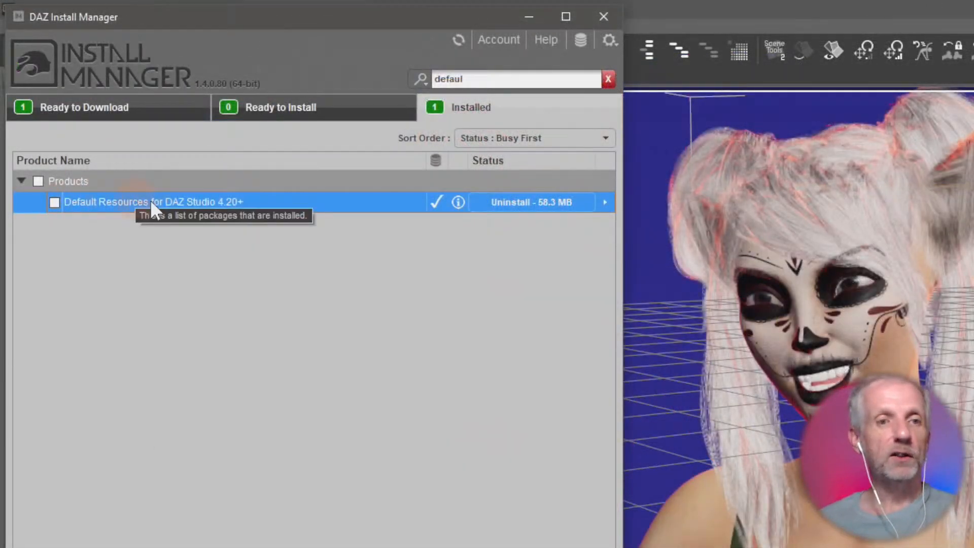
{"action": "mouse_move", "coordinate": [72, 125]}
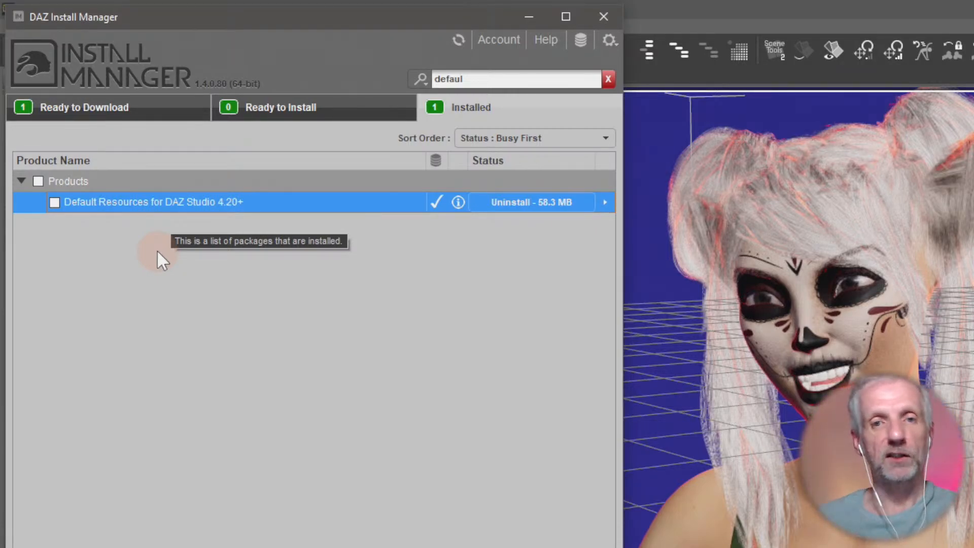
- Switch to DAZ Studio and show the figure products compatible with the selected NFP 01 - 4126 character
{"action": "left_click", "coordinate": [470, 6]}
{"action": "left_click", "coordinate": [236, 86]}
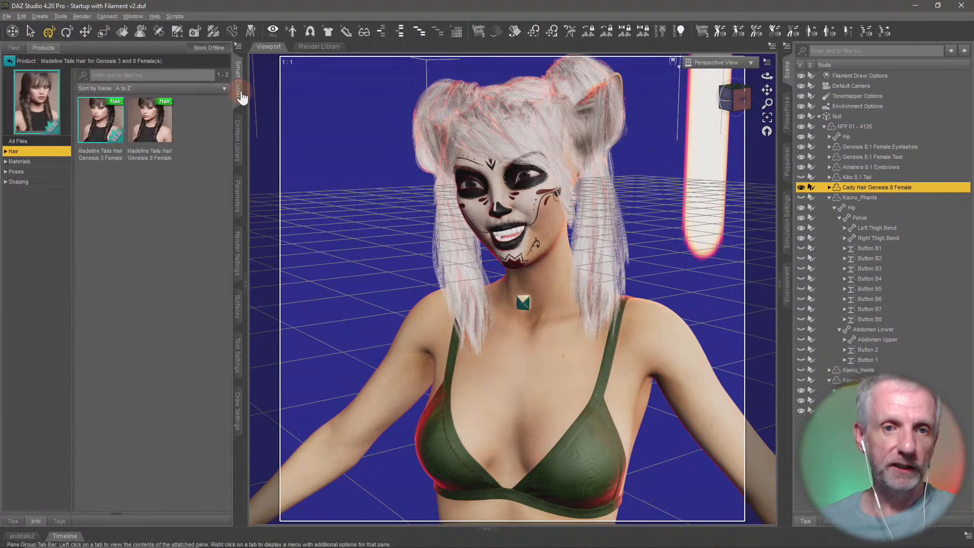
{"action": "left_click", "coordinate": [43, 48]}
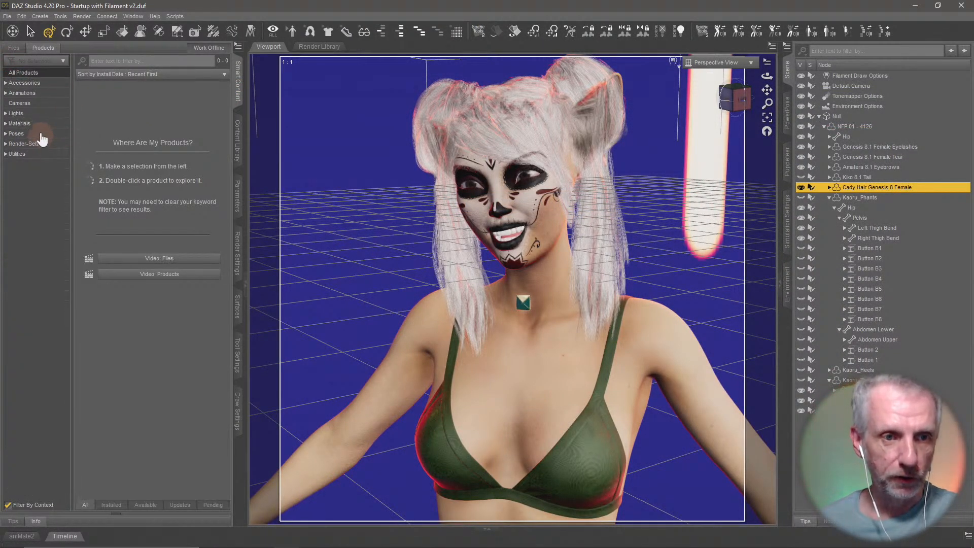
{"action": "left_click", "coordinate": [872, 126]}
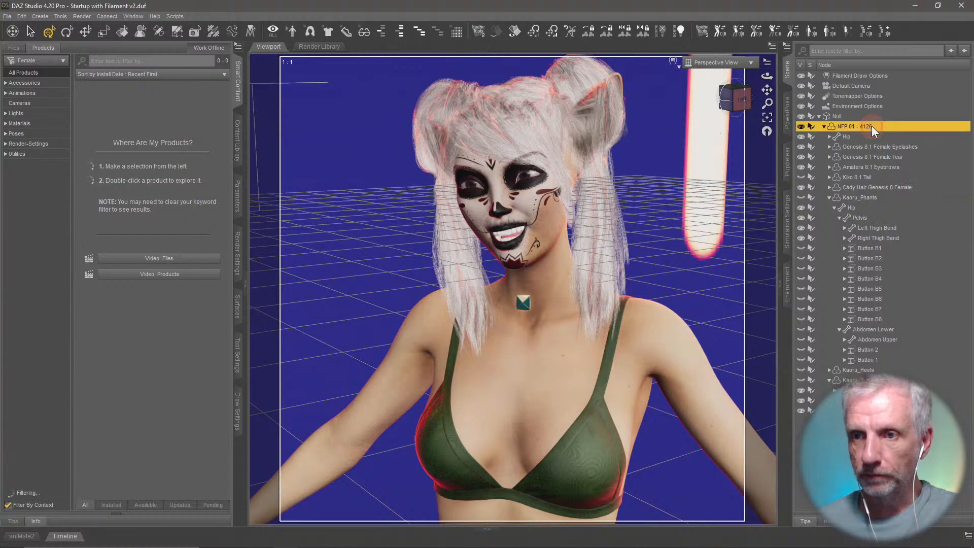
{"action": "left_click", "coordinate": [30, 145]}
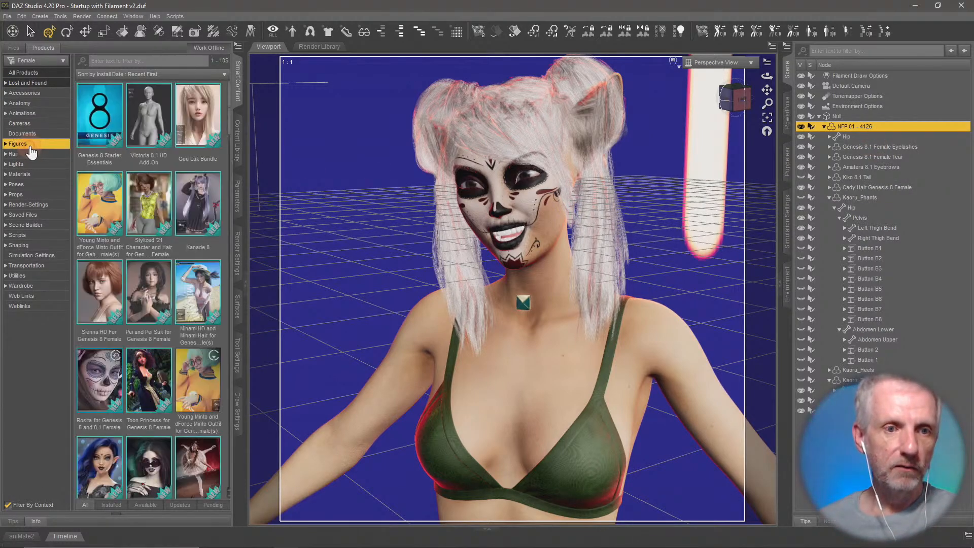
- Open the Genesis 8 Starter Essentials product and examine its Genesis 8 and Genesis 8.1 Basic Female and Male figures
{"action": "left_click", "coordinate": [97, 123]}
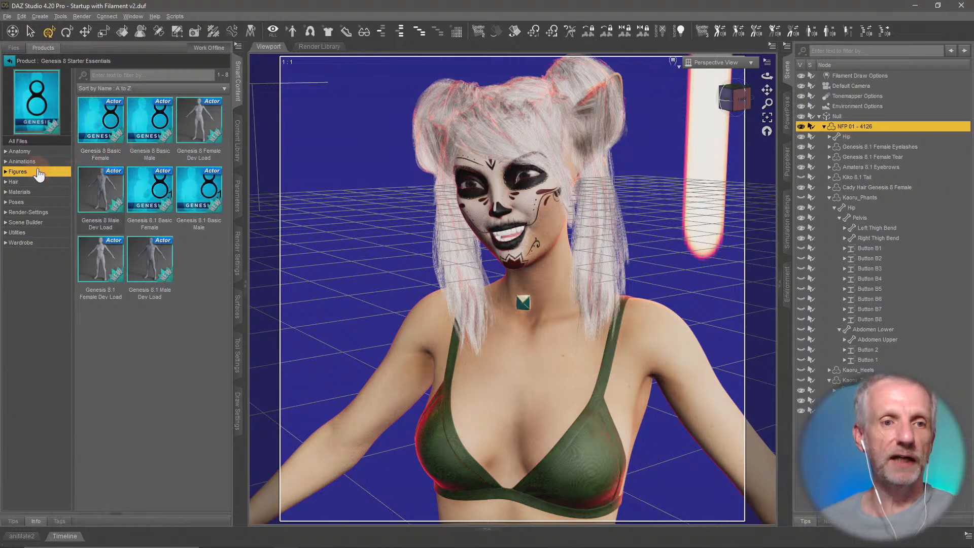
{"action": "left_click", "coordinate": [101, 115]}
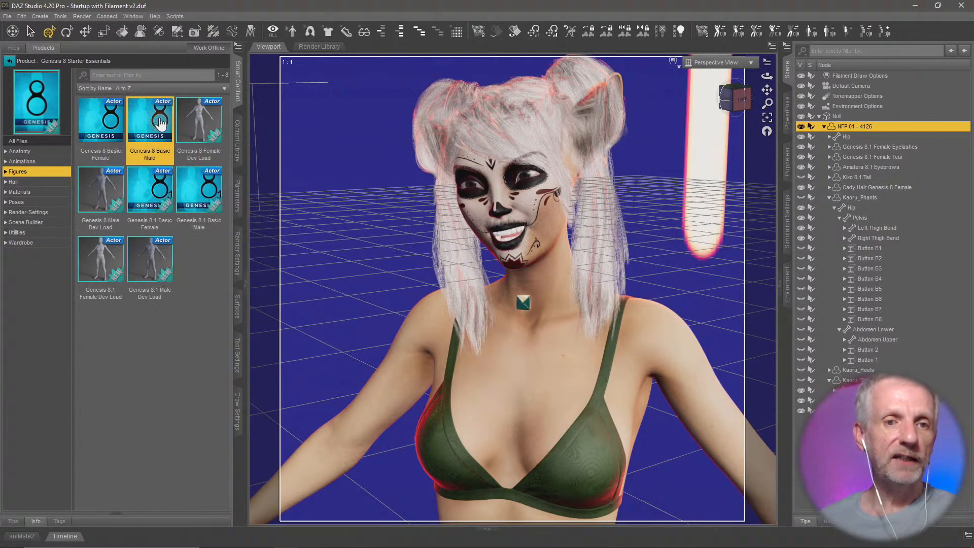
{"action": "left_click", "coordinate": [149, 189]}
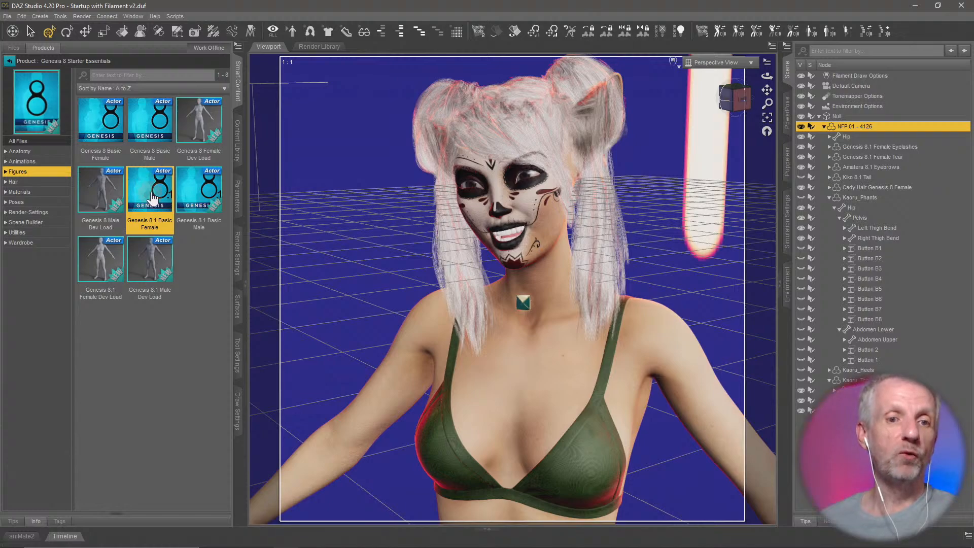
{"action": "left_click", "coordinate": [207, 192]}
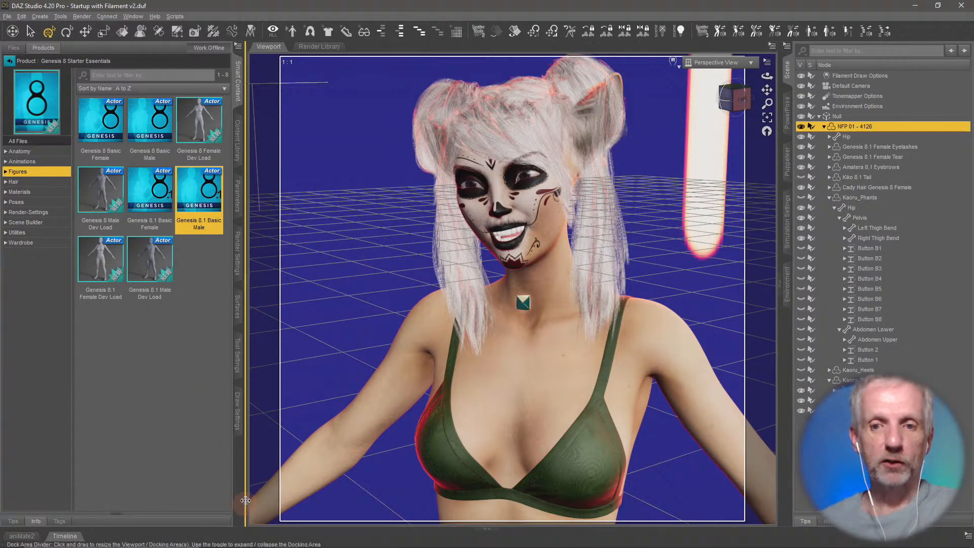
- Examine the NFP character's body and green bikini from several angles
{"action": "right_click_drag", "start_coordinate": [438, 380], "coordinate": [452, 330]}
{"action": "middle_click_drag", "start_coordinate": [438, 380], "coordinate": [390, 370]}
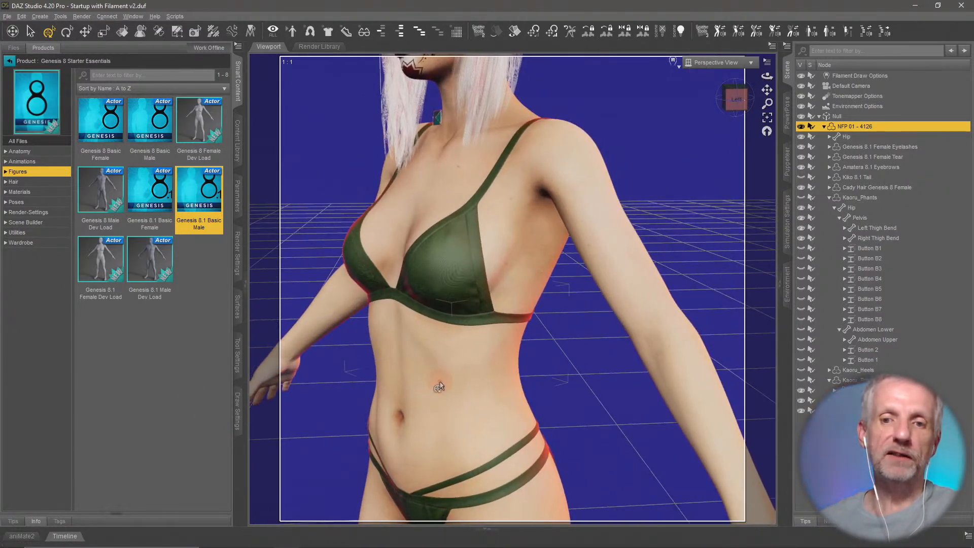
{"action": "right_click_drag", "start_coordinate": [439, 380], "coordinate": [485, 307]}
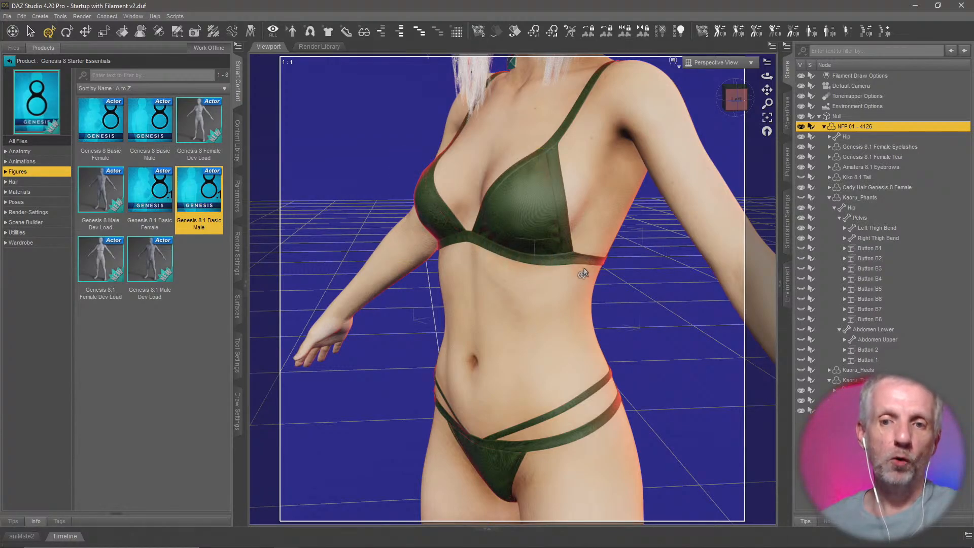
{"action": "mouse_move", "coordinate": [584, 271]}
{"action": "middle_mouse_down"}
{"action": "mouse_move", "coordinate": [381, 253]}
{"action": "mouse_move", "coordinate": [584, 273]}
{"action": "middle_mouse_up"}
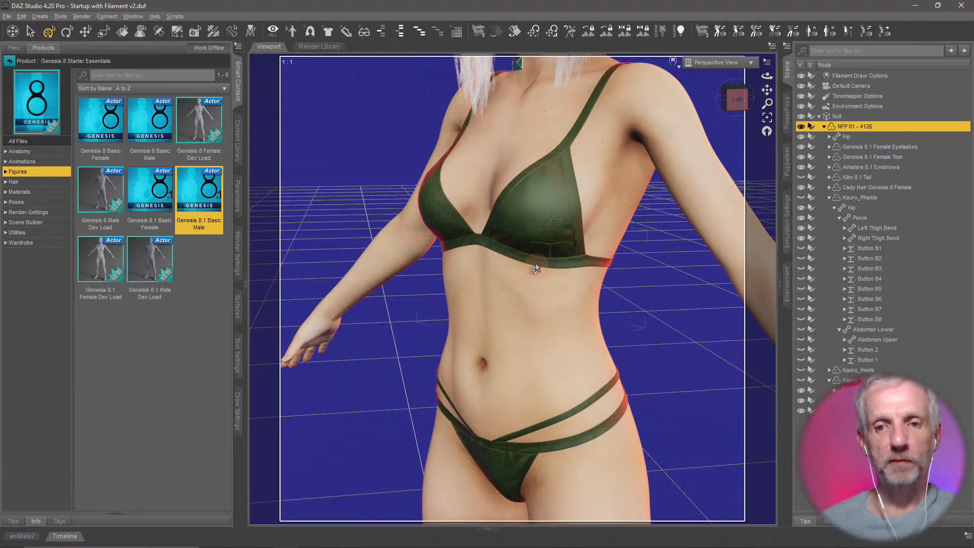
{"action": "middle_click_drag", "start_coordinate": [548, 304], "coordinate": [510, 393]}
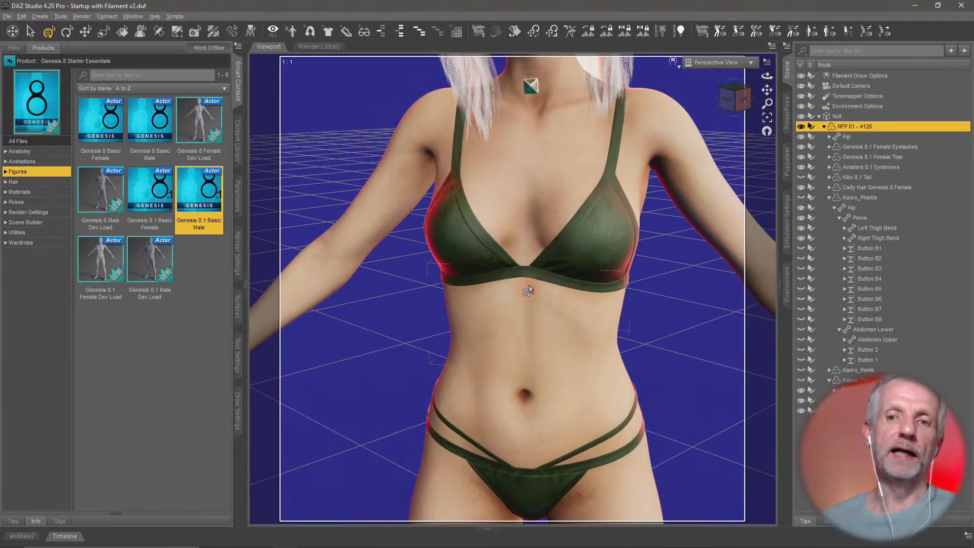
{"action": "middle_click_drag", "start_coordinate": [561, 137], "coordinate": [568, 148]}
{"action": "middle_click_drag", "start_coordinate": [564, 222], "coordinate": [278, 228]}
{"action": "middle_click_drag", "start_coordinate": [536, 230], "coordinate": [609, 162]}
{"action": "scroll", "coordinate": [536, 230], "scroll_direction": "down", "scroll_amount": 3}
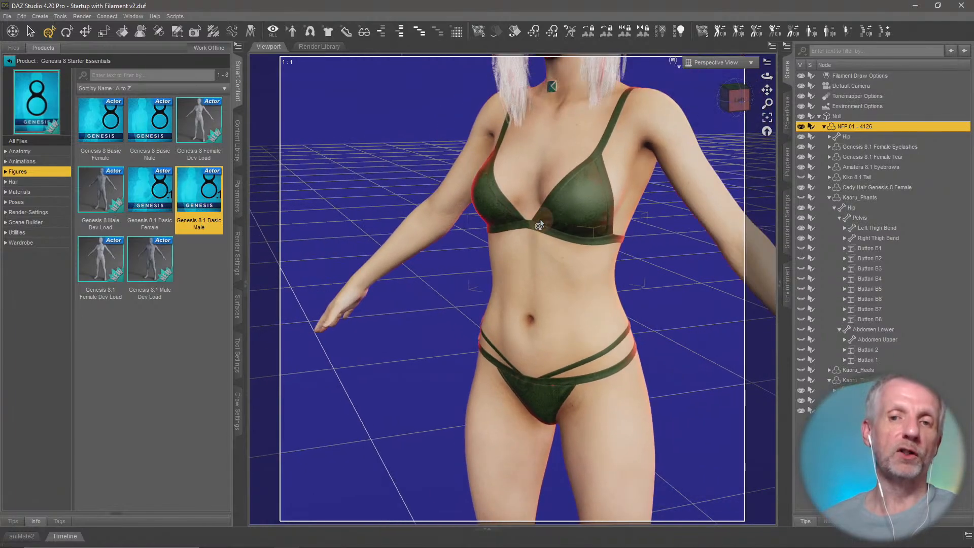
{"action": "middle_click_drag", "start_coordinate": [536, 230], "coordinate": [481, 281]}
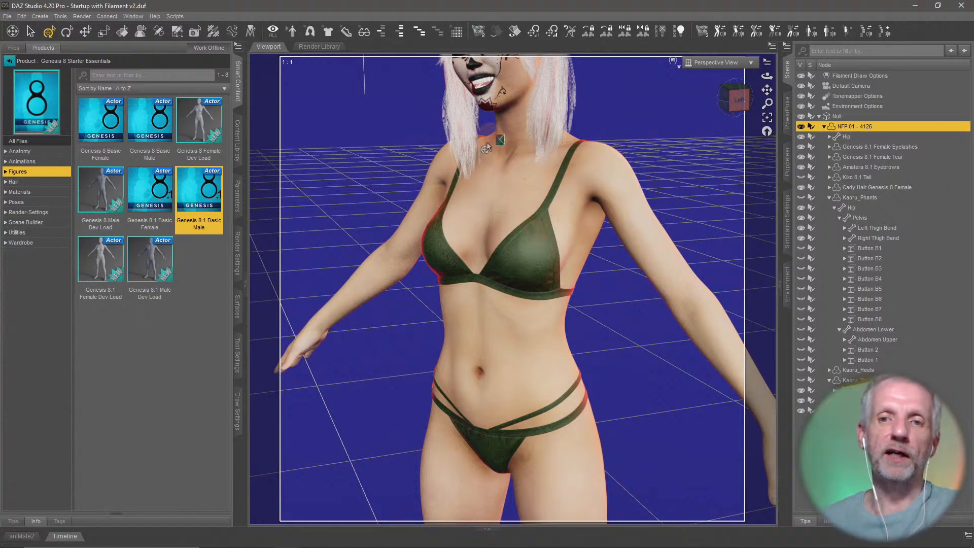
- View the scene through the Default Camera and preview it in the NVIDIA Iray draw style
{"action": "key", "text": "ctrl+f"}
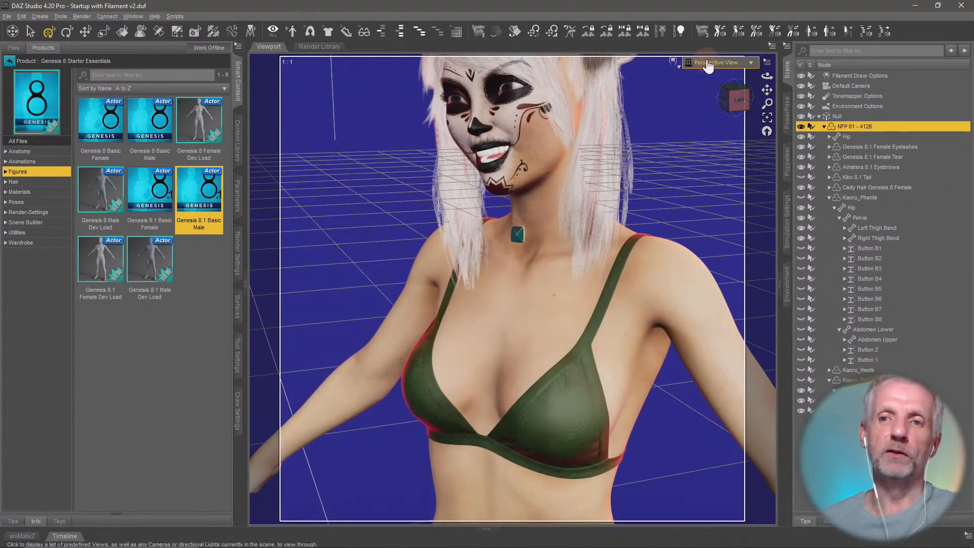
{"action": "left_click", "coordinate": [710, 62]}
{"action": "left_click", "coordinate": [708, 145]}
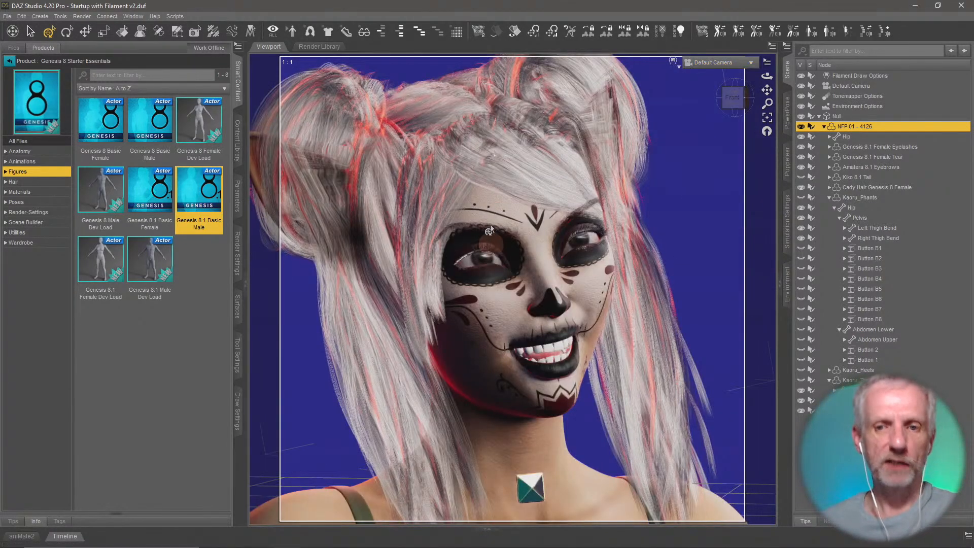
{"action": "left_click", "coordinate": [672, 60]}
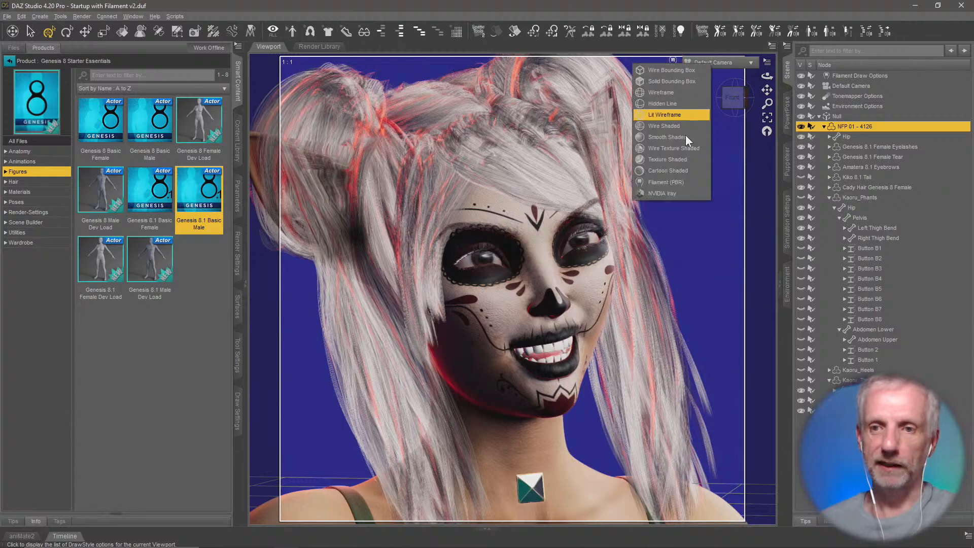
{"action": "left_click", "coordinate": [681, 195]}
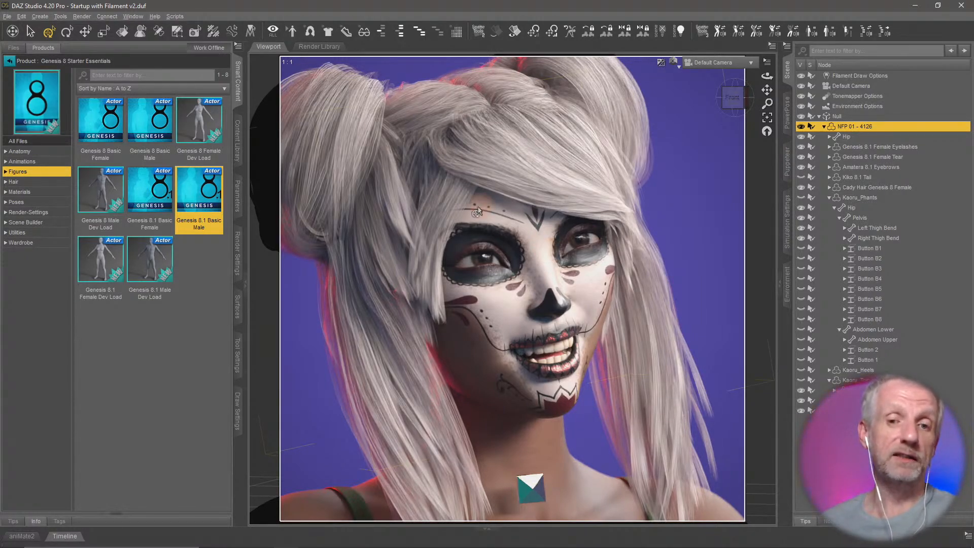
- Make the CPU the only photoreal render device while in Filament, and preview the character in NVIDIA Iray
{"action": "left_click", "coordinate": [673, 62]}
{"action": "left_click", "coordinate": [683, 182]}
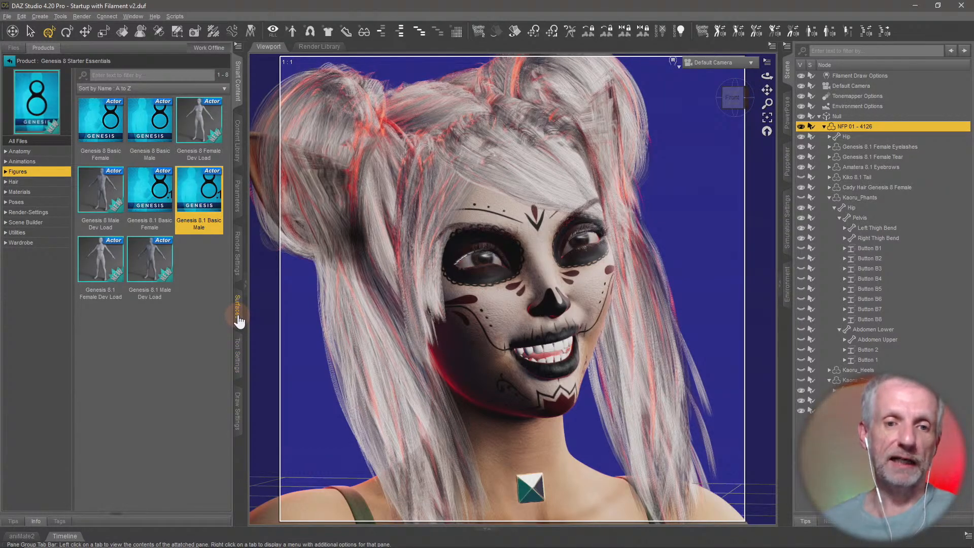
{"action": "left_click", "coordinate": [238, 256]}
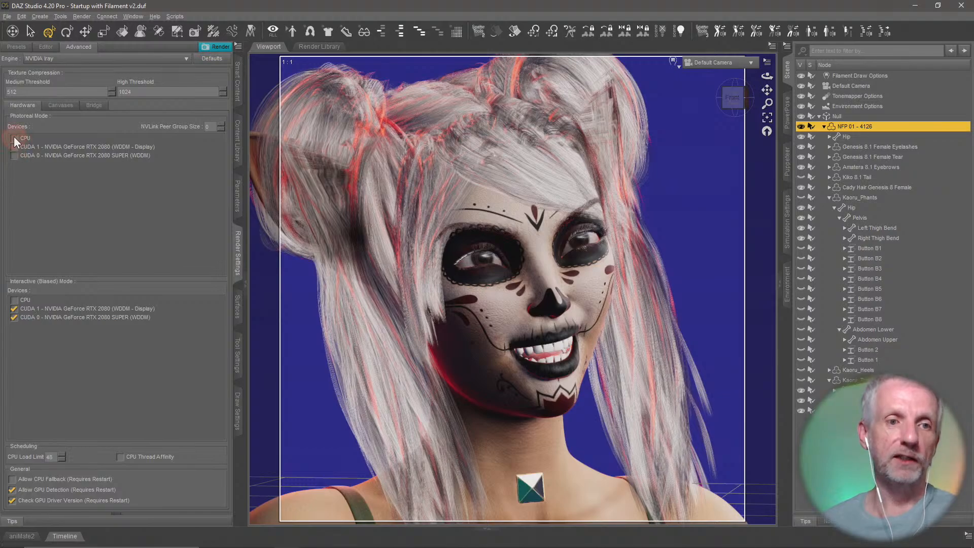
{"action": "left_click", "coordinate": [673, 60]}
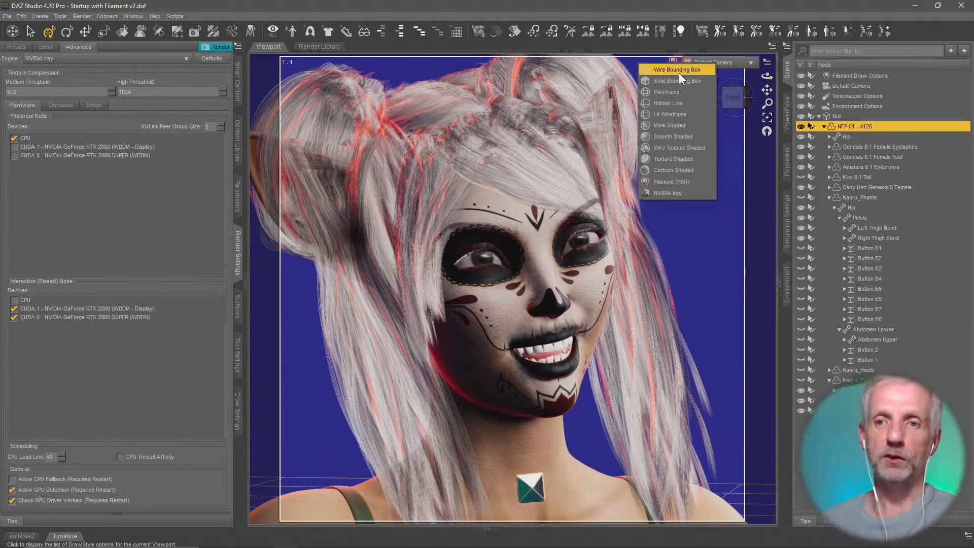
{"action": "left_click", "coordinate": [688, 193]}
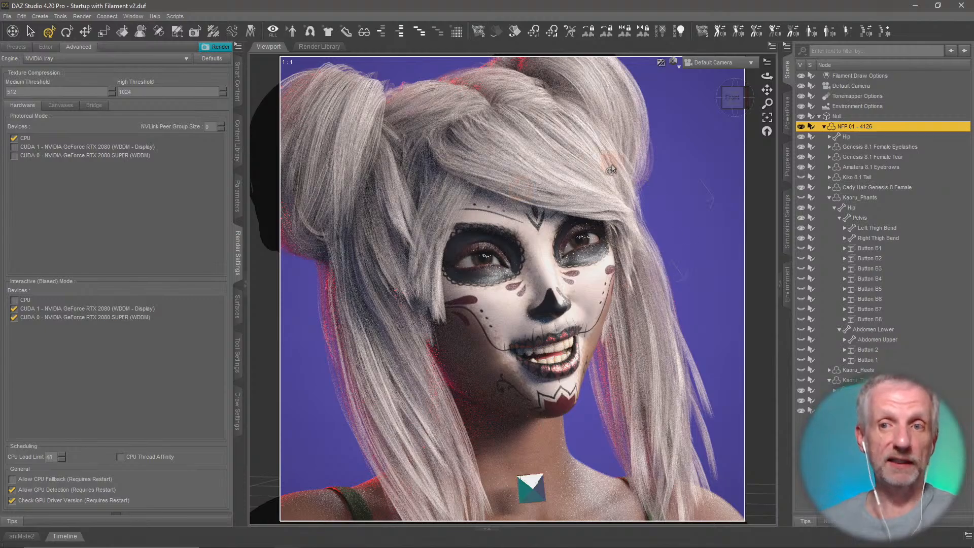
- Replace the CPU with both CUDA graphics cards as photoreal devices while in Filament, and preview in NVIDIA Iray
{"action": "left_click", "coordinate": [679, 65]}
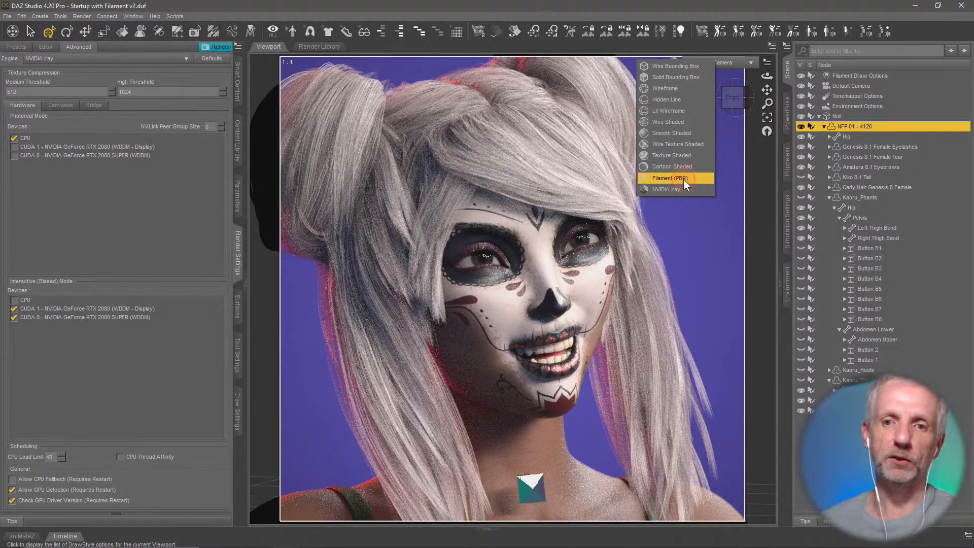
{"action": "left_click", "coordinate": [683, 178]}
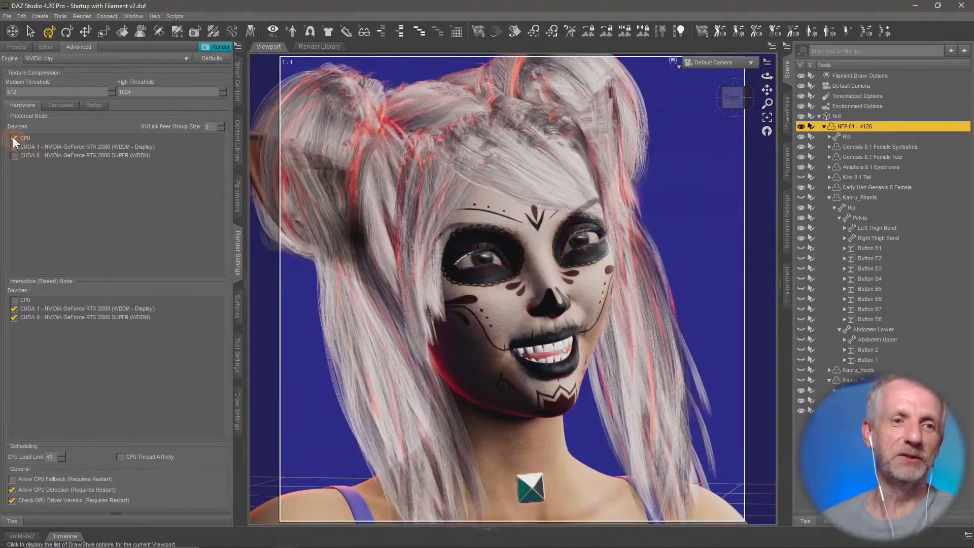
{"action": "left_click", "coordinate": [14, 138]}
{"action": "left_click", "coordinate": [14, 147]}
{"action": "left_click", "coordinate": [14, 155]}
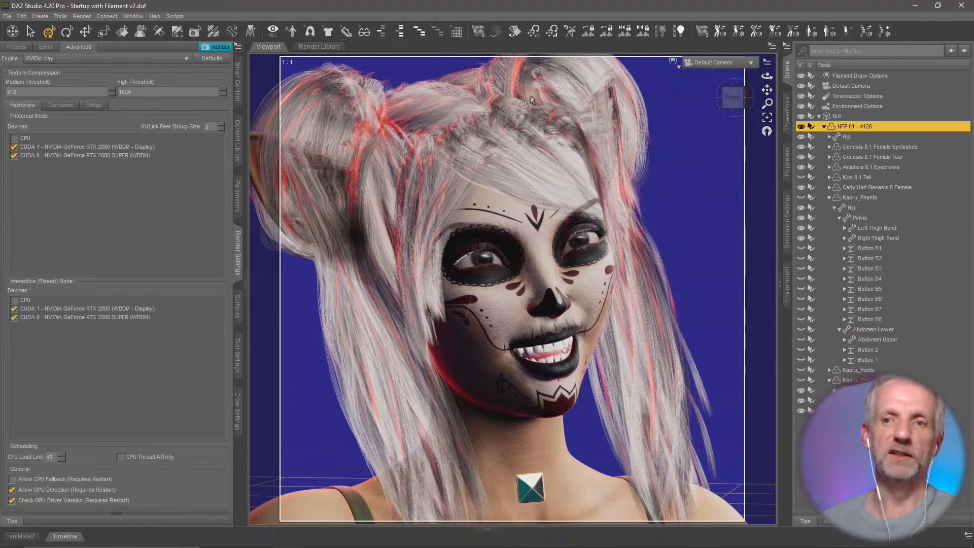
{"action": "left_click", "coordinate": [677, 63]}
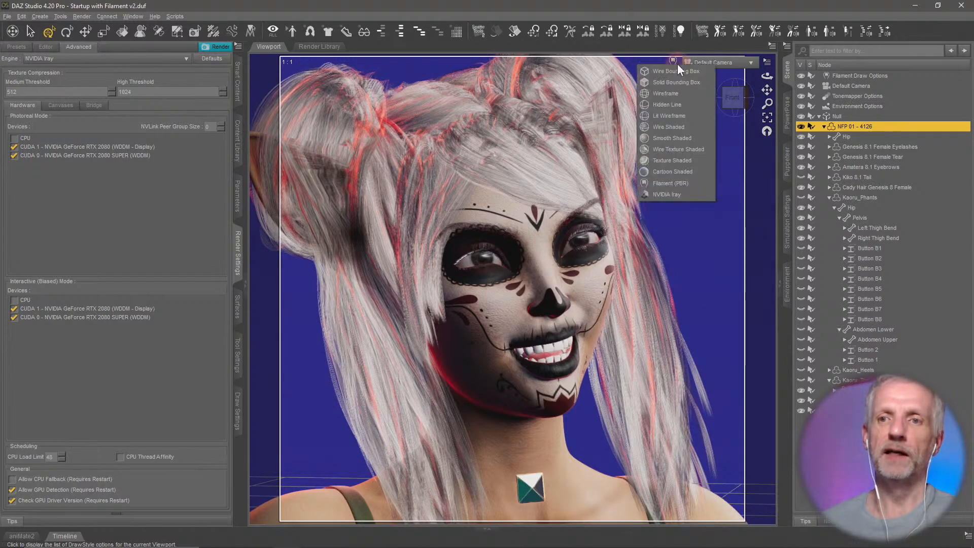
{"action": "left_click", "coordinate": [699, 193]}
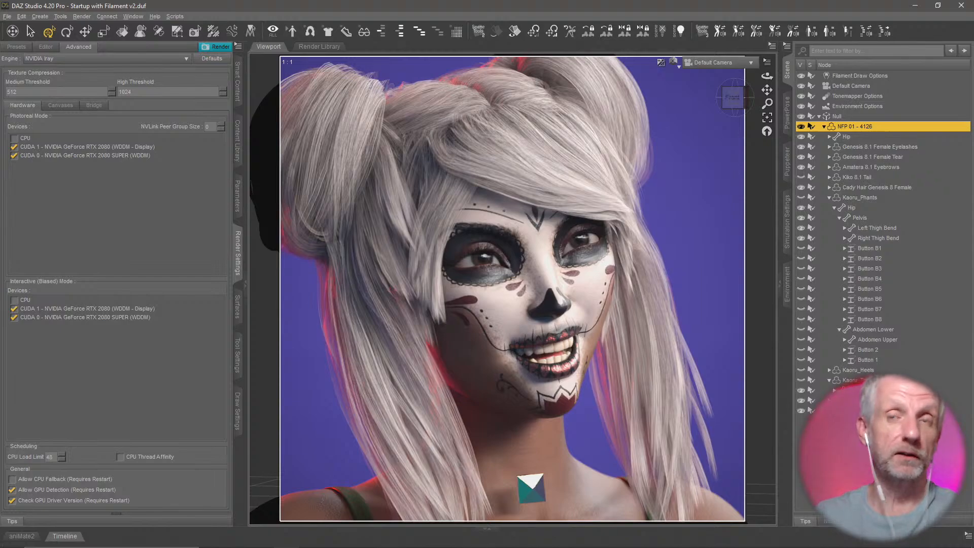
- Switch to the web browser and go from the NFP dashboard to the FAQs on the Non-Fungible People home page
{"action": "key", "text": "alt+Tab"}
{"action": "key", "text": "alt+Tab"}
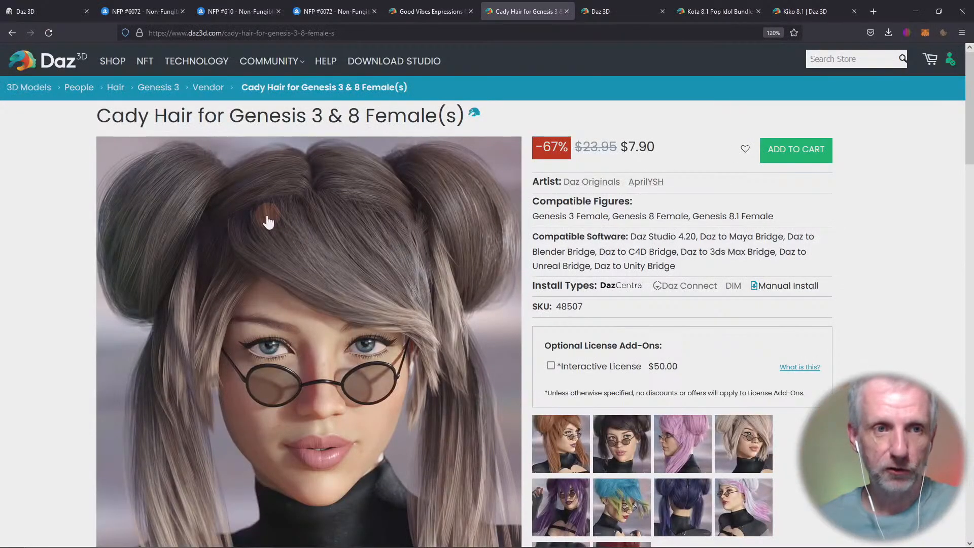
{"action": "left_click", "coordinate": [42, 11]}
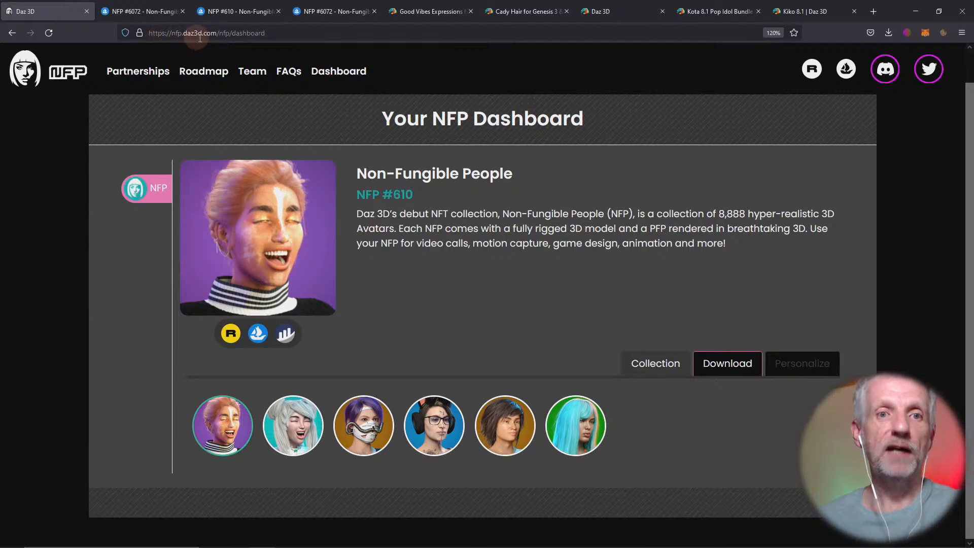
{"action": "left_click", "coordinate": [52, 78]}
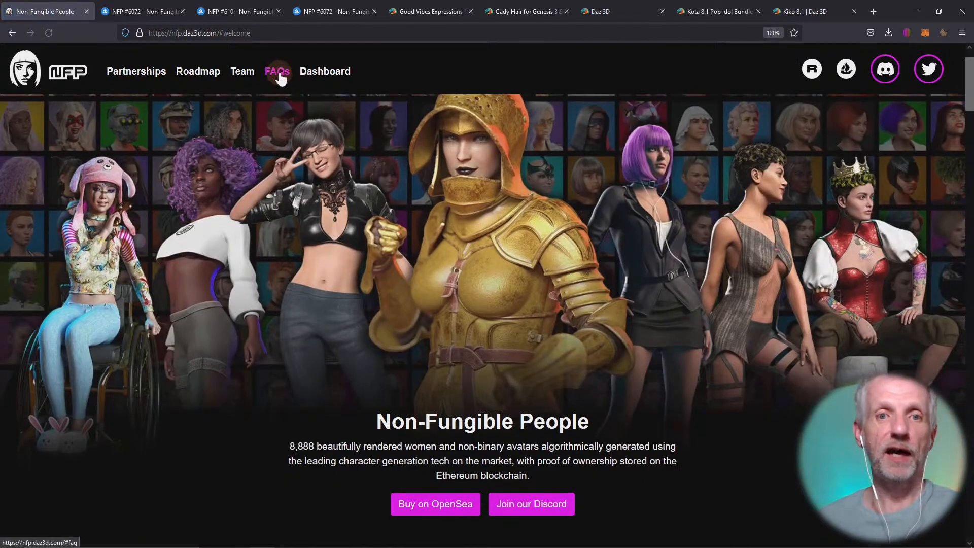
{"action": "left_click", "coordinate": [278, 70]}
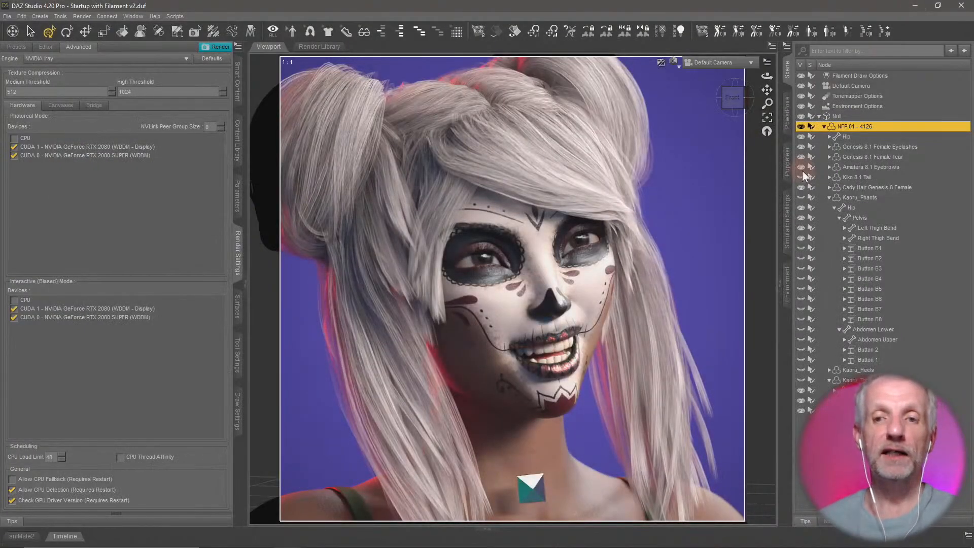
{"action": "left_click", "coordinate": [802, 177]}
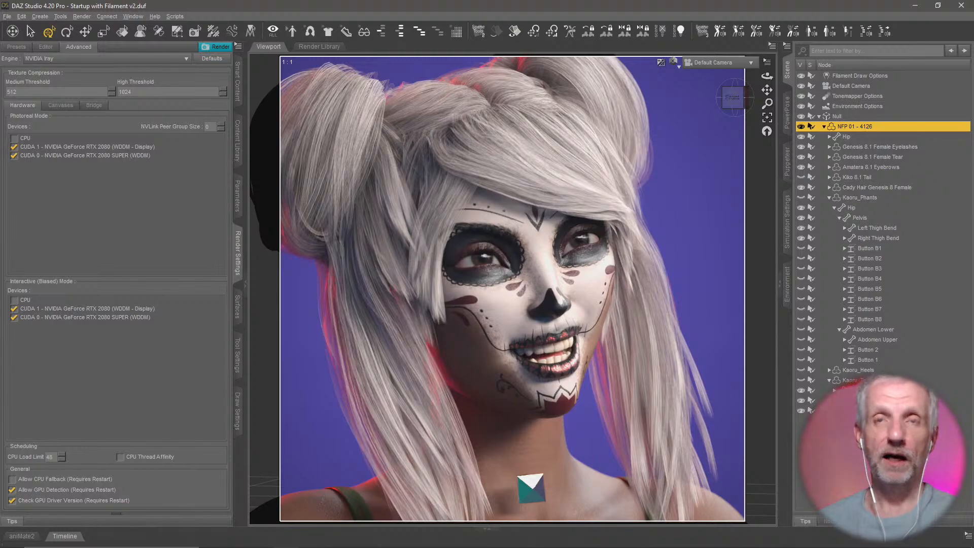